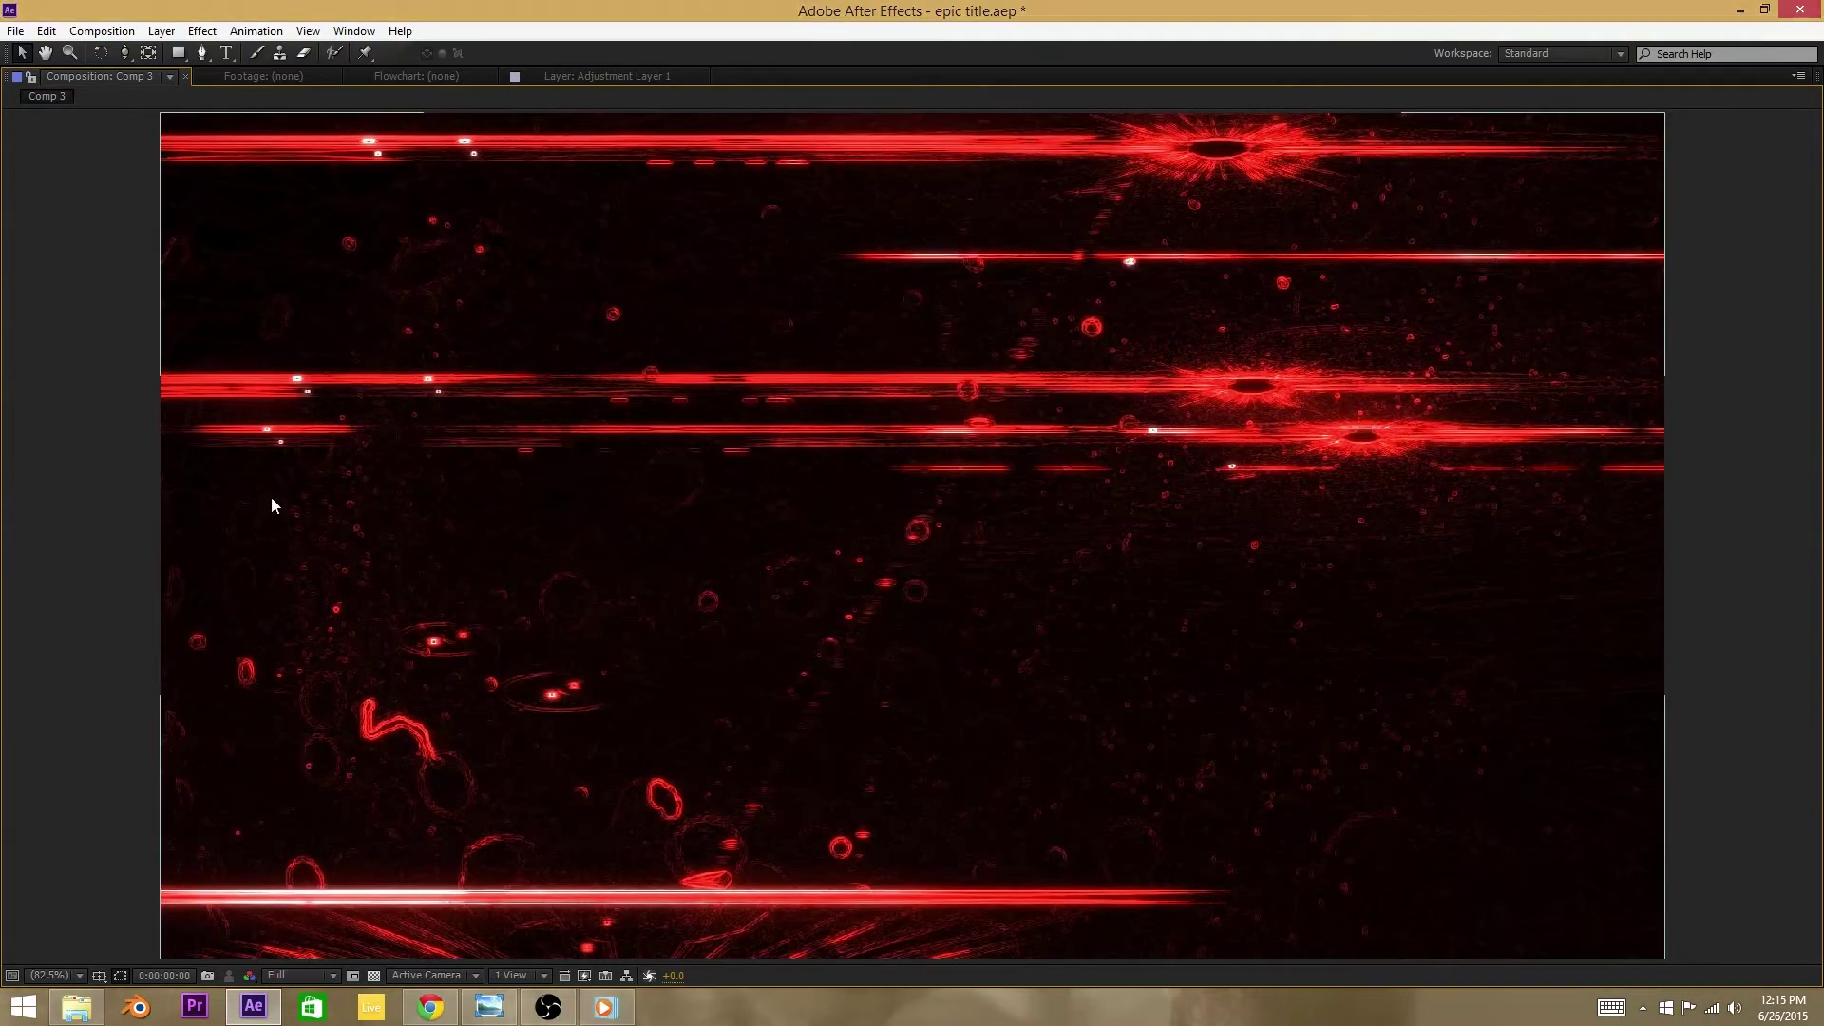
Step: Play back the Comp 3 title animation and stop it after about a second
key("space")
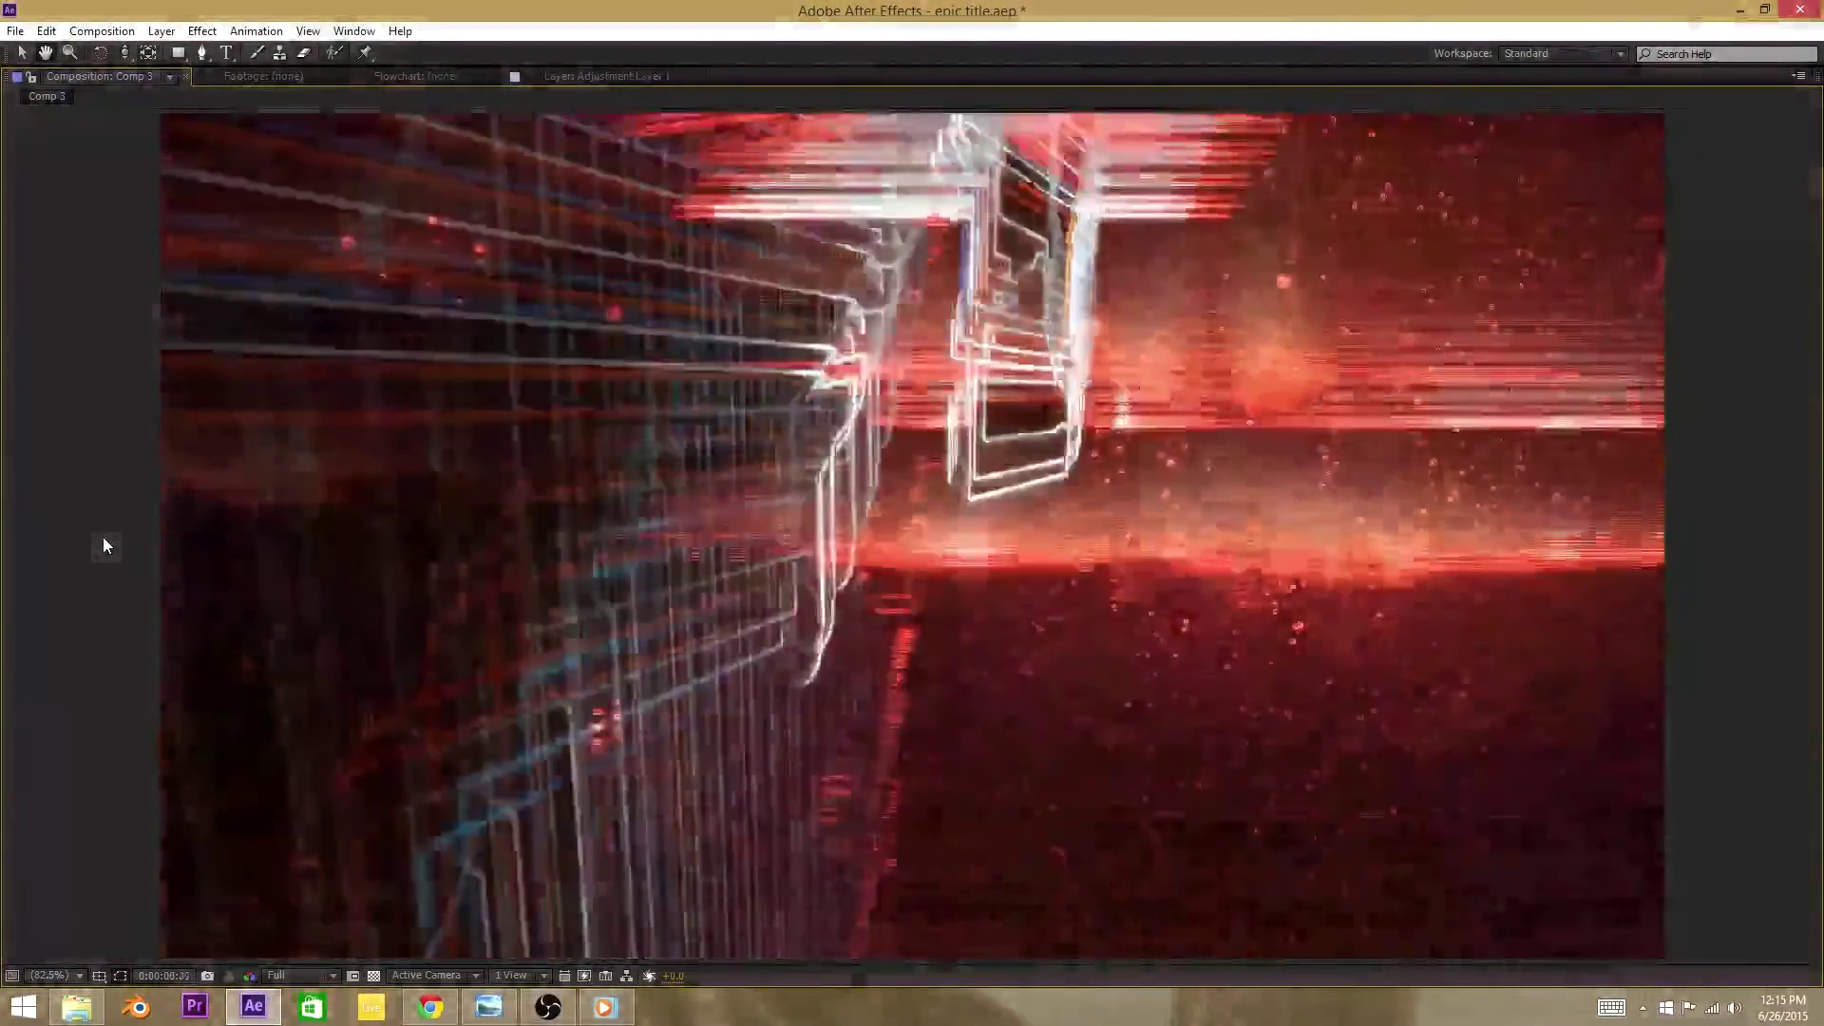
key("space")
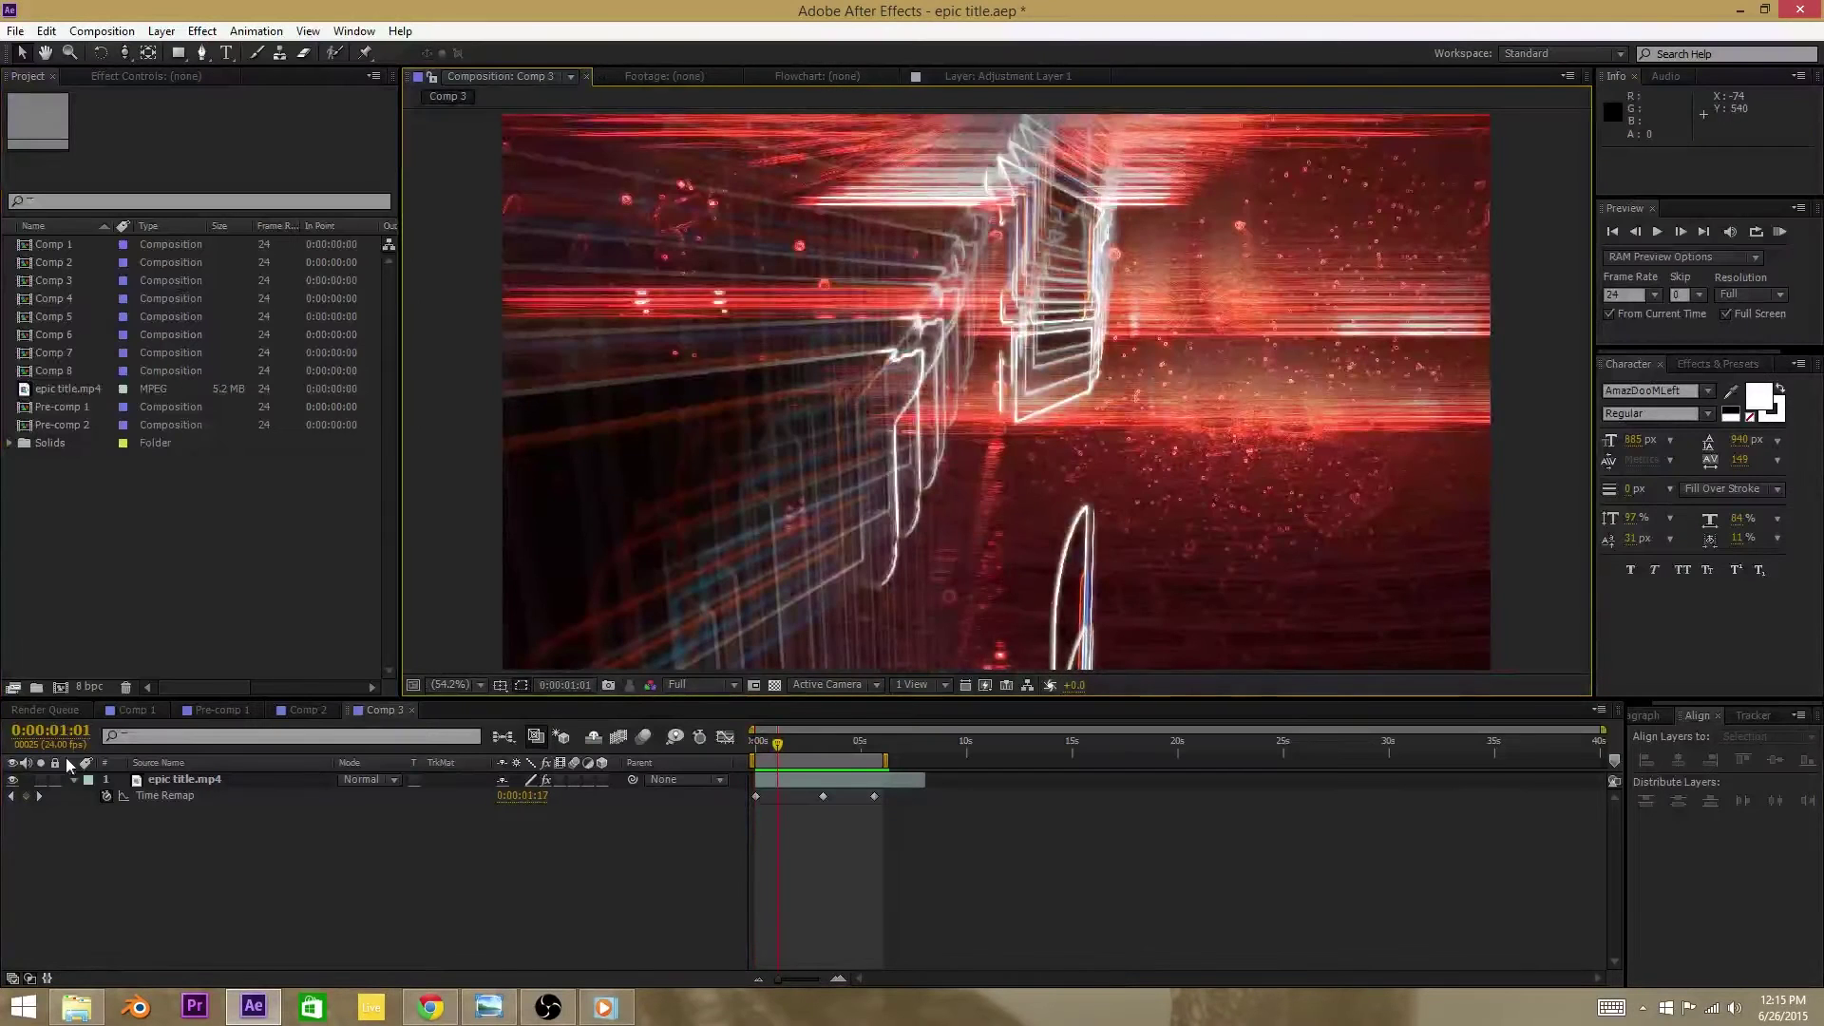
Step: Create a new 1920 x 1080, 24 fps composition lasting 40 seconds and add a text layer reading TEXT
left_click(59, 687)
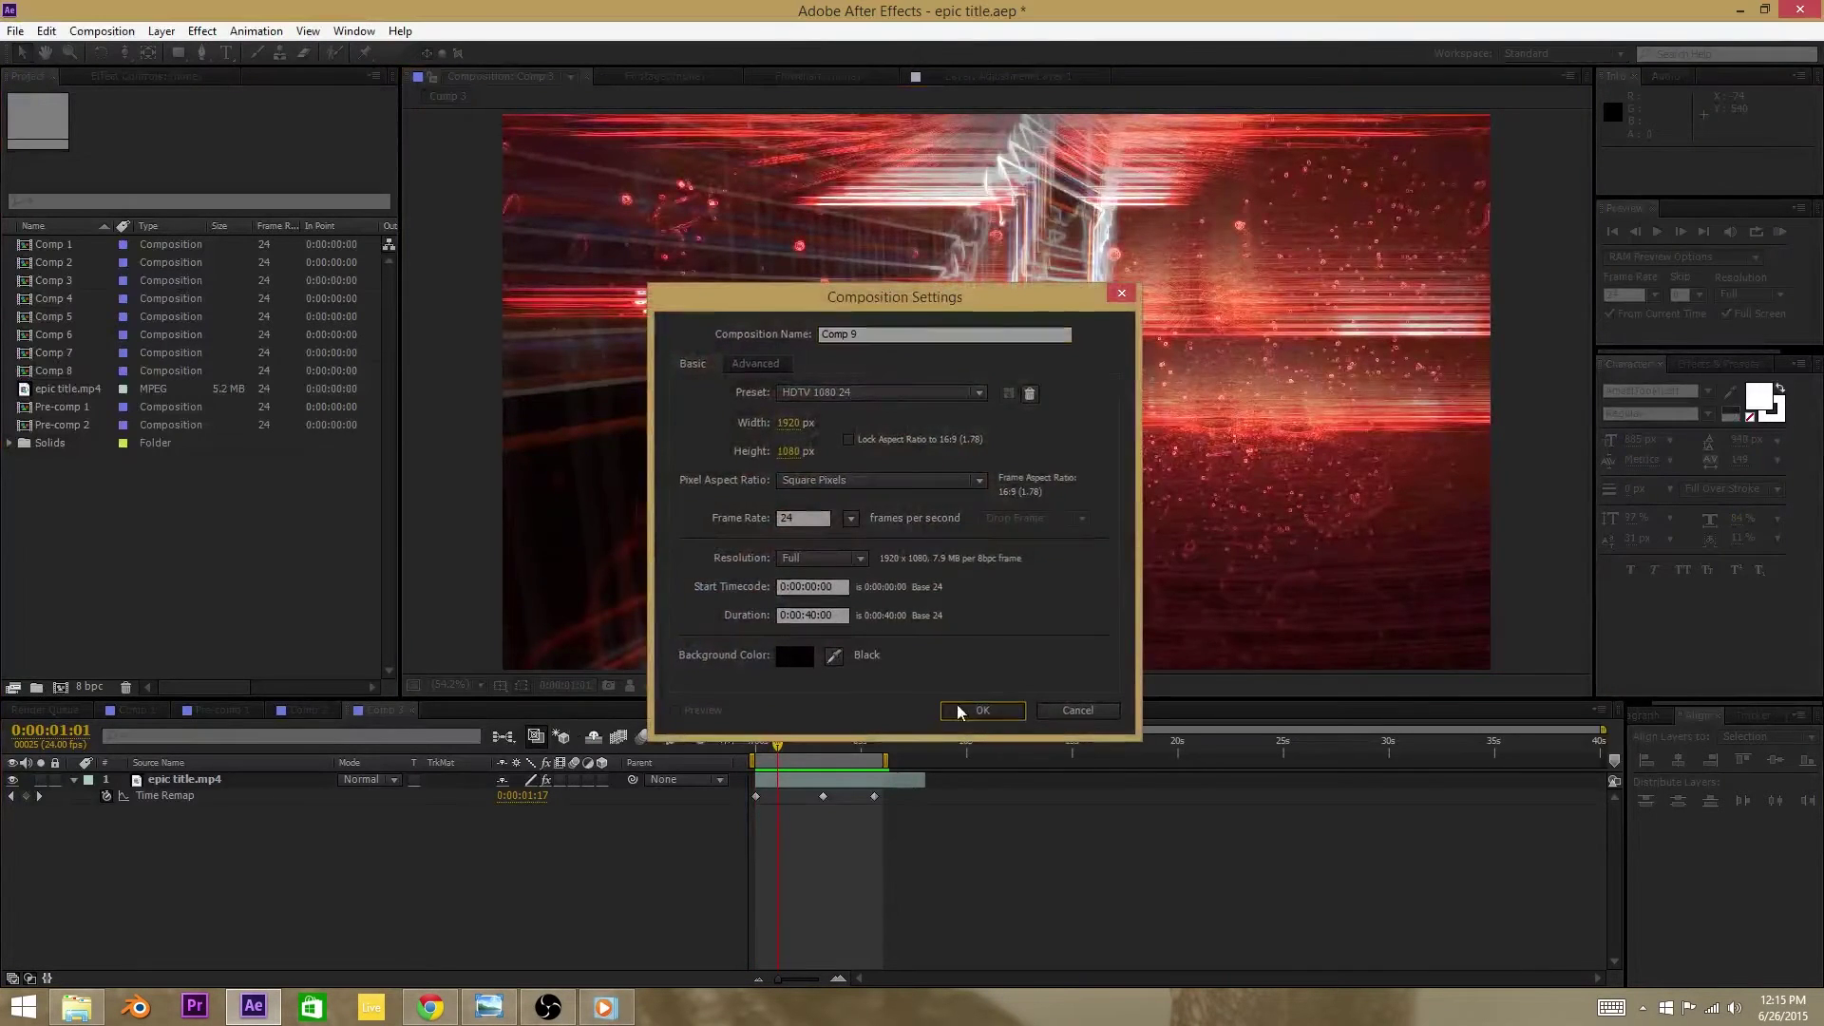
left_click(959, 707)
left_click(231, 57)
left_click(685, 367)
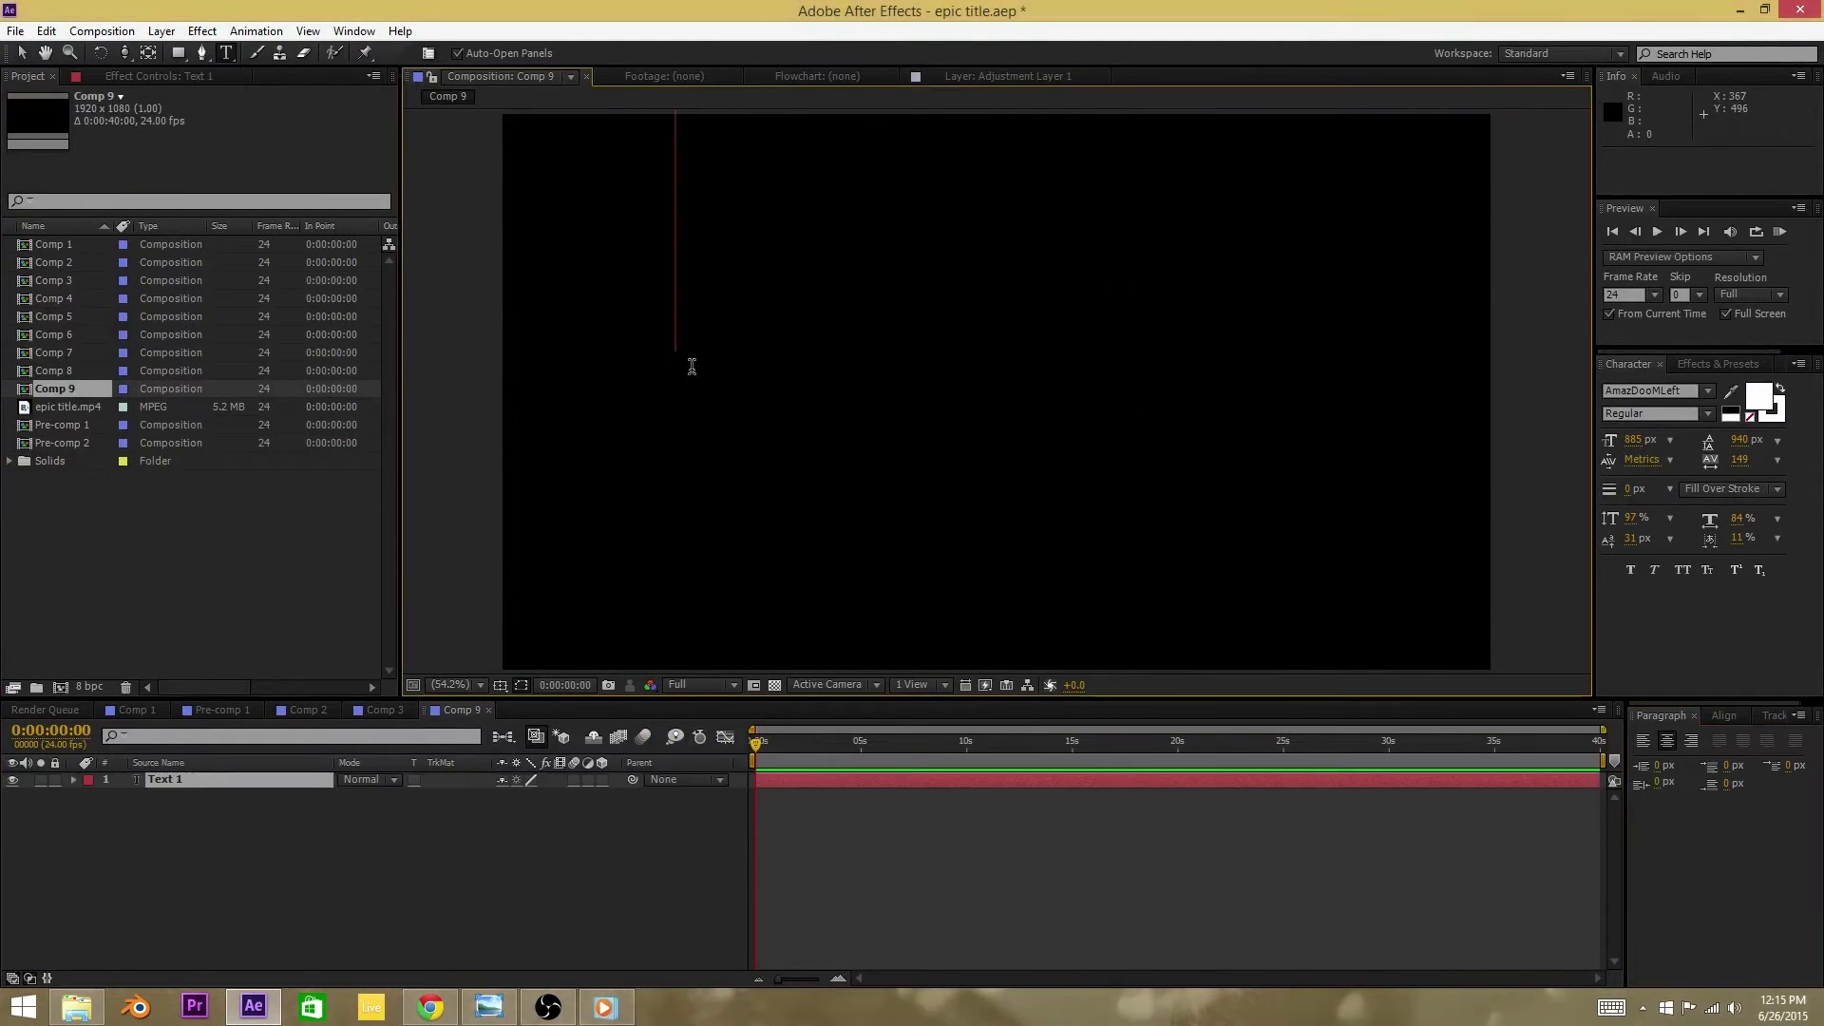
type("IEXT")
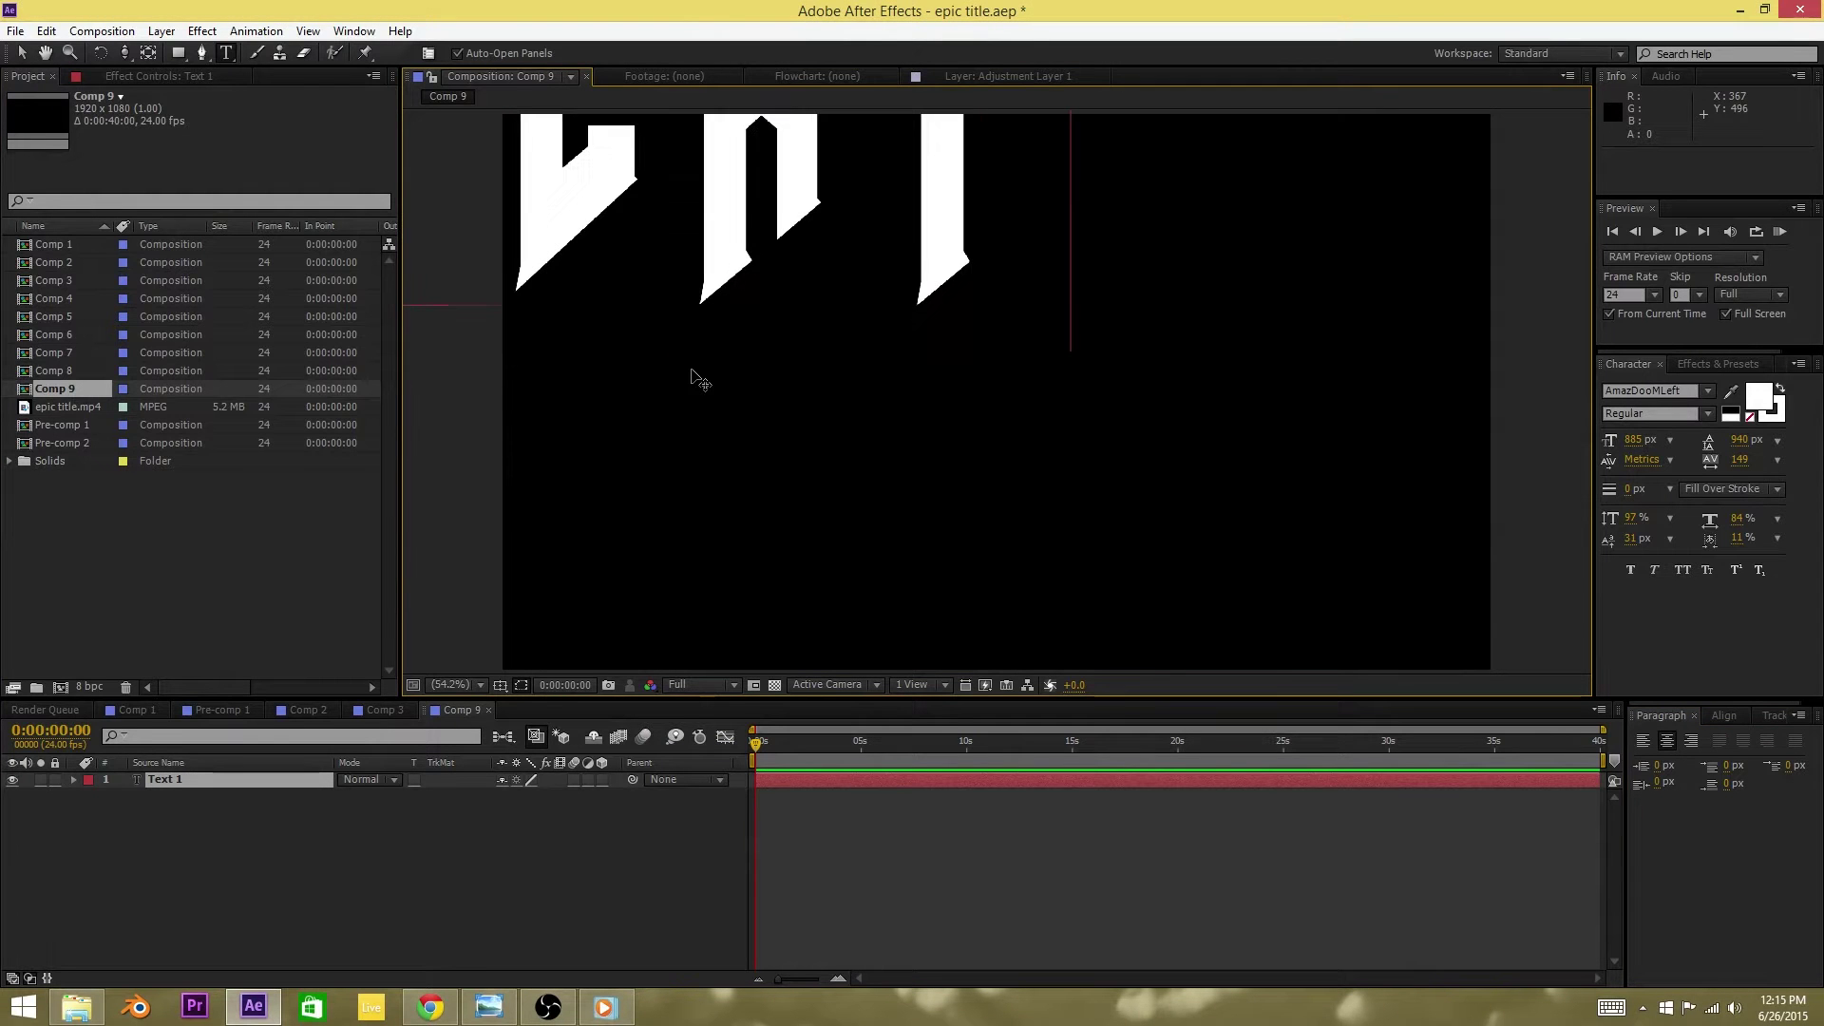
Step: Move the TEXT layer into the frame and align it to the horizontal and vertical center of the composition
left_click(24, 55)
left_click_drag(629, 216, 933, 473)
left_click(1727, 715)
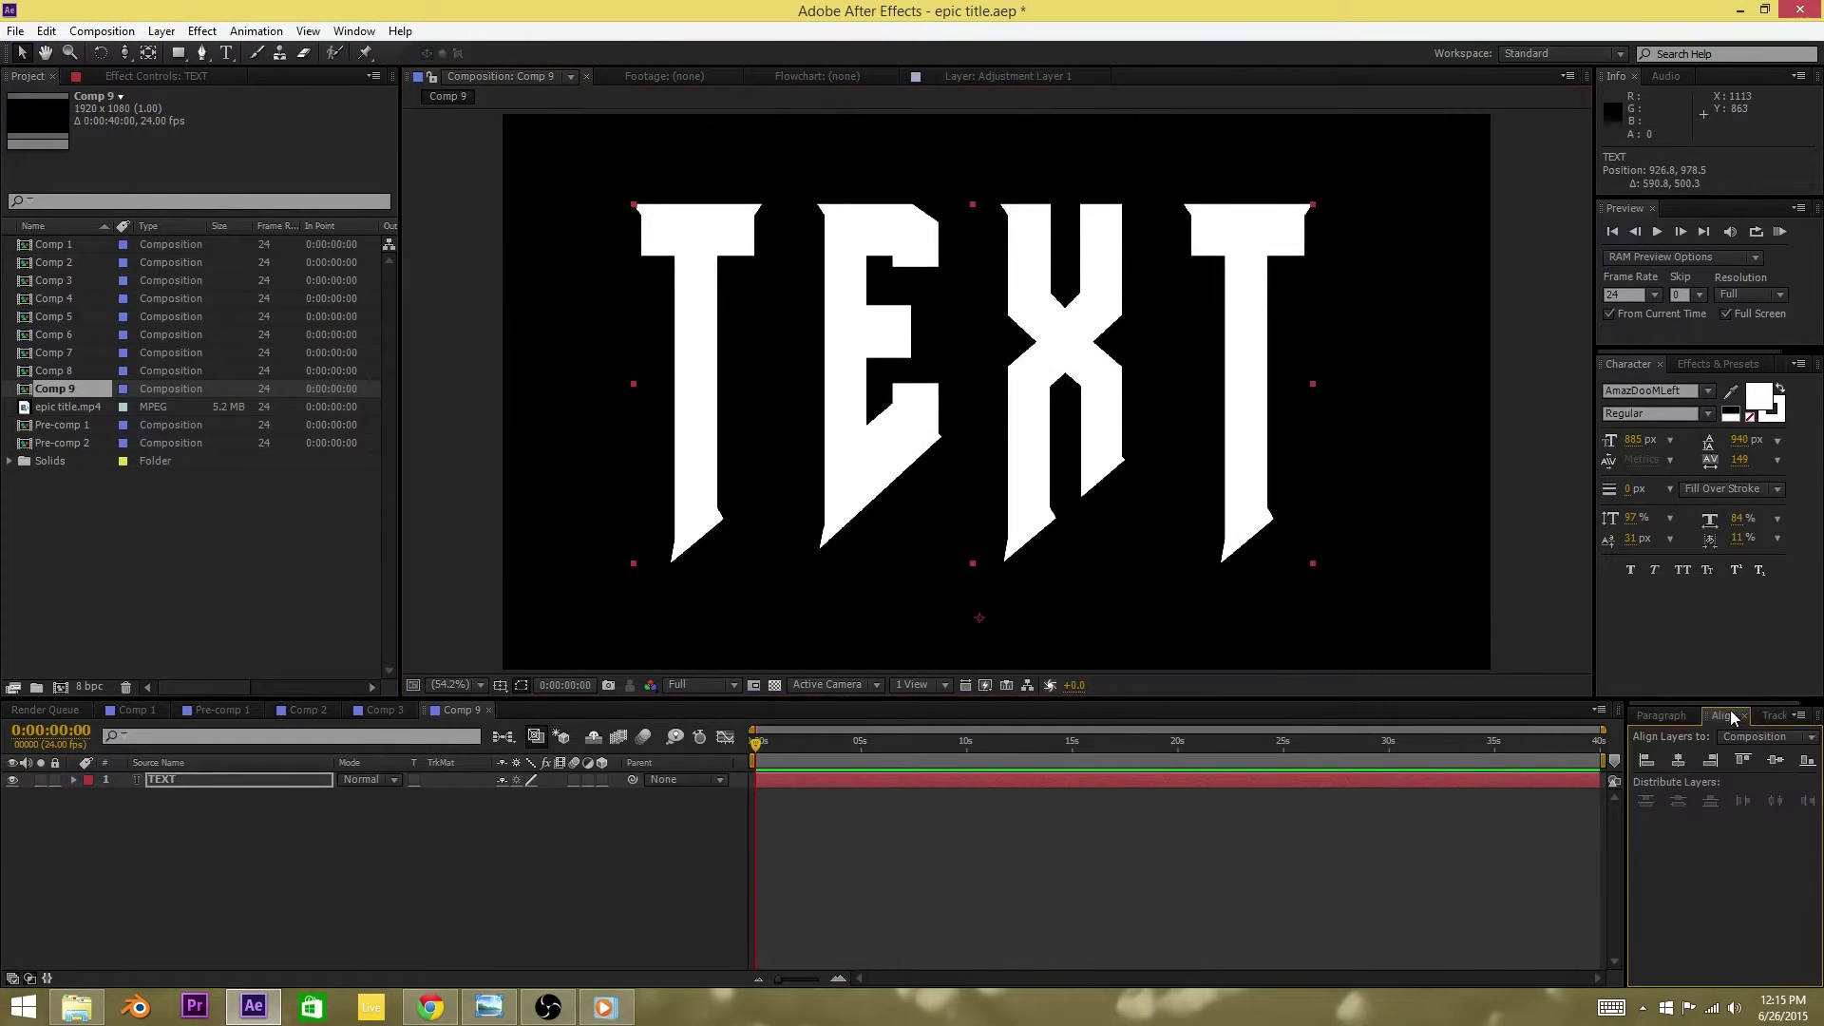
left_click(1679, 760)
left_click(1776, 760)
left_click(1120, 556)
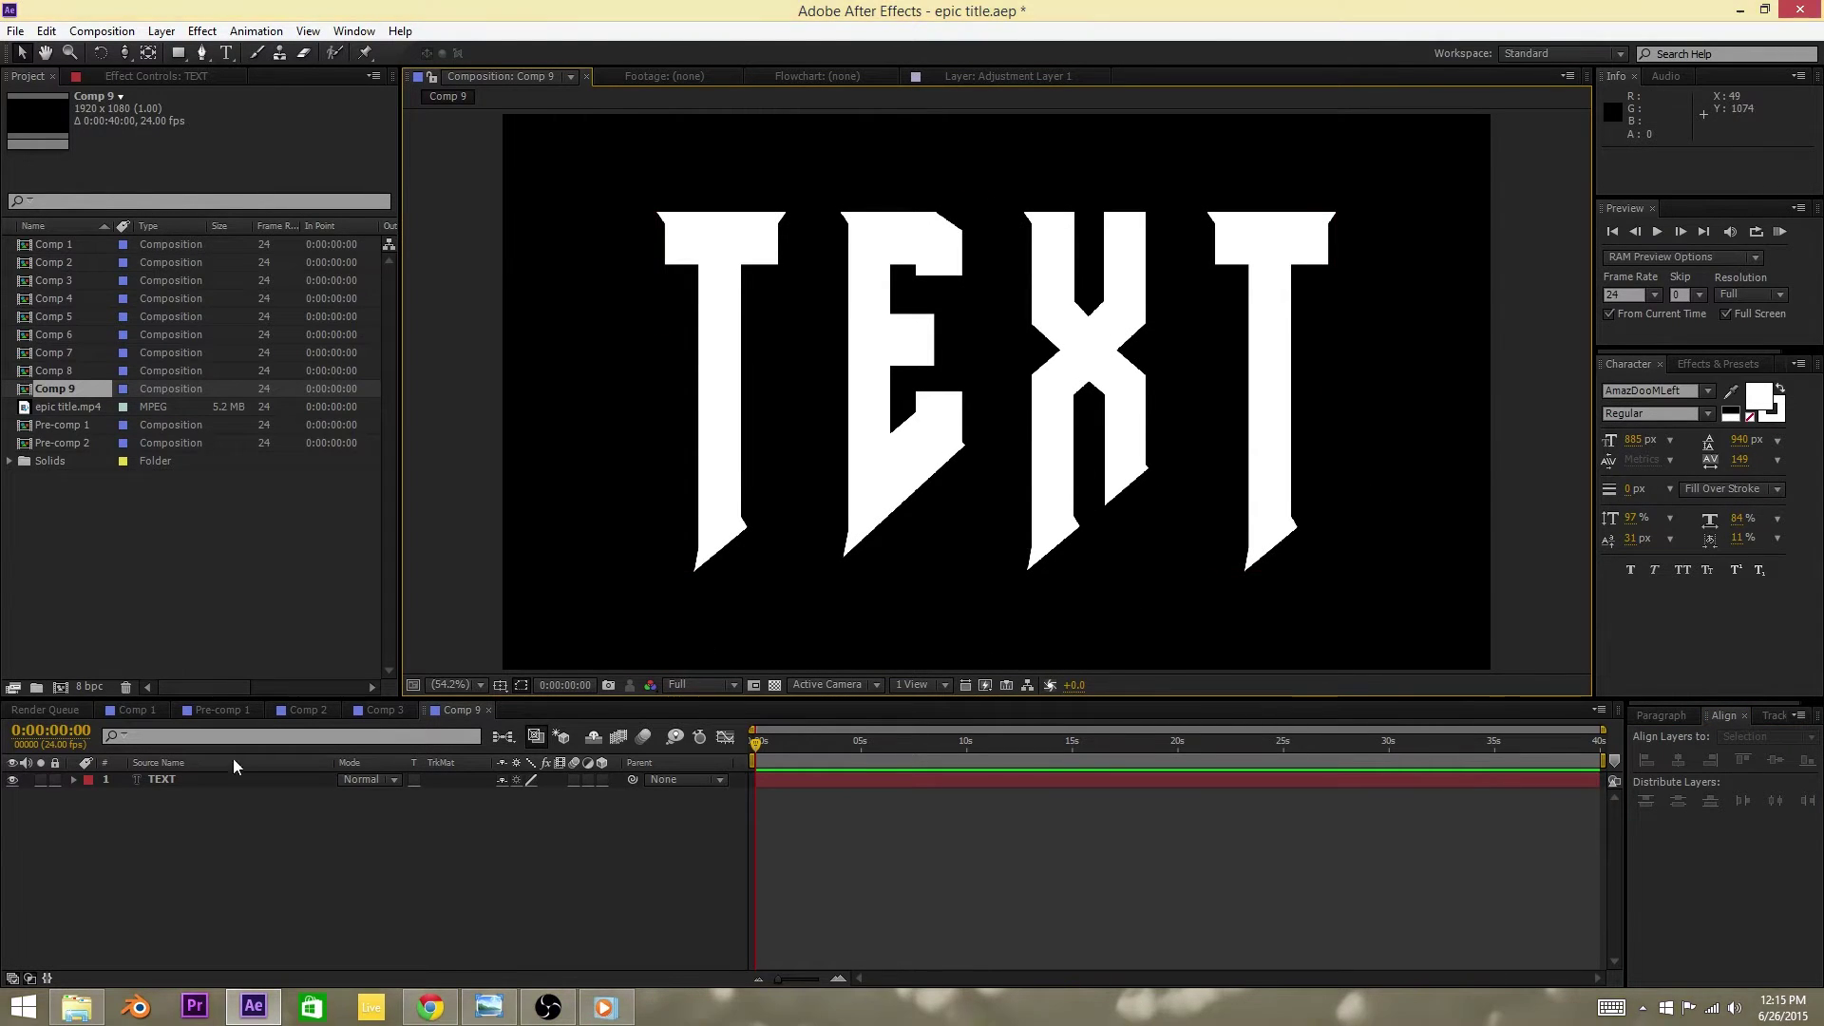
Step: Hide the TEXT layer and add a new adjustment layer to the composition
left_click(13, 780)
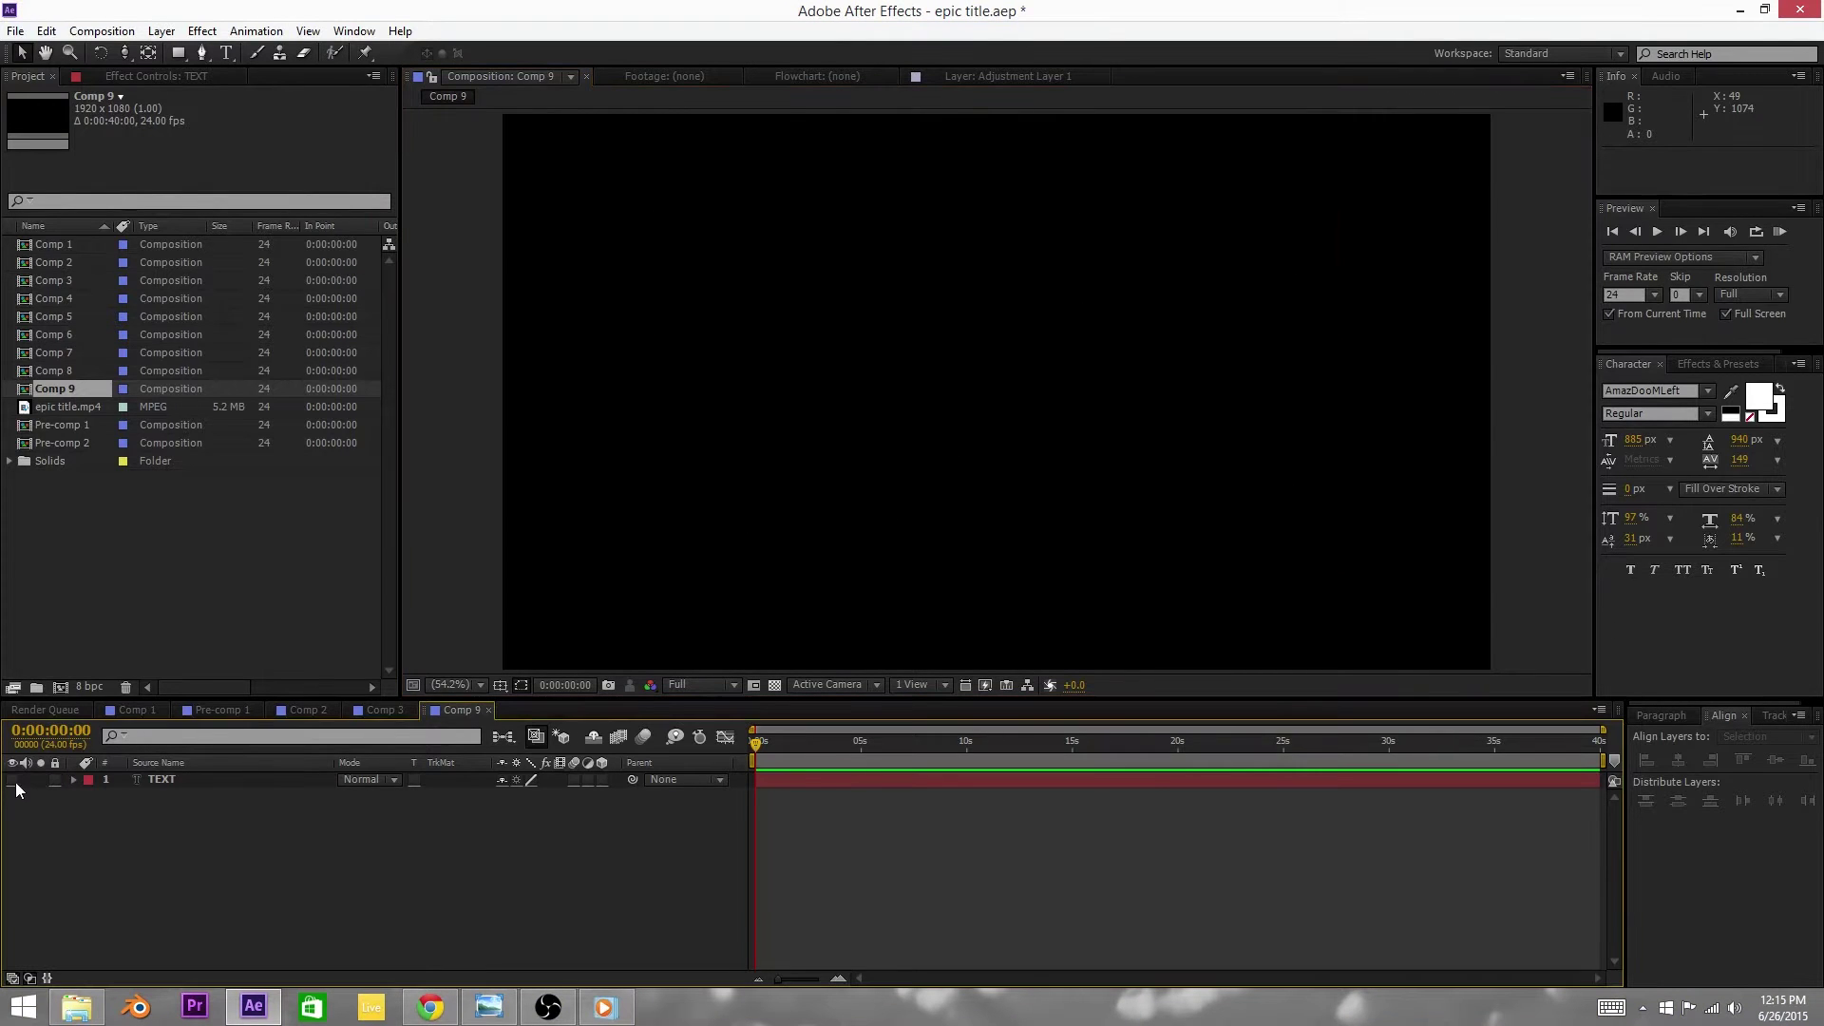
right_click(219, 857)
mouse_move(265, 650)
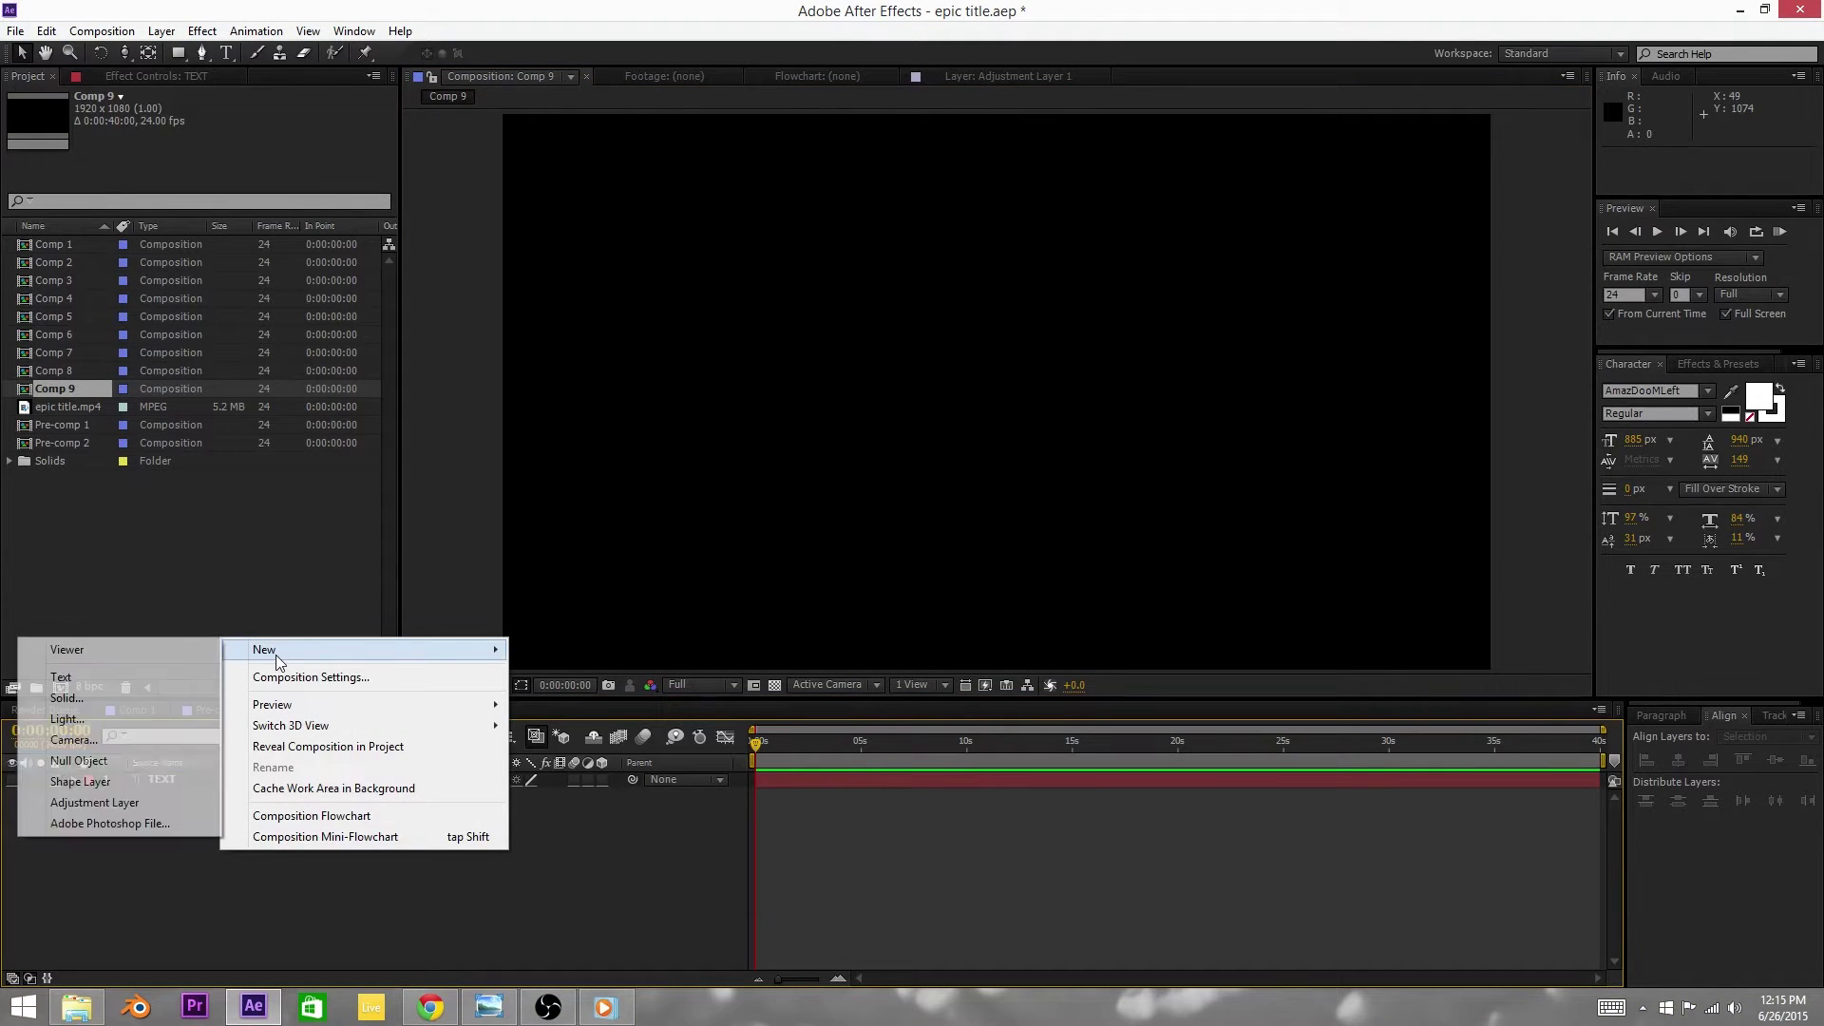
left_click(150, 805)
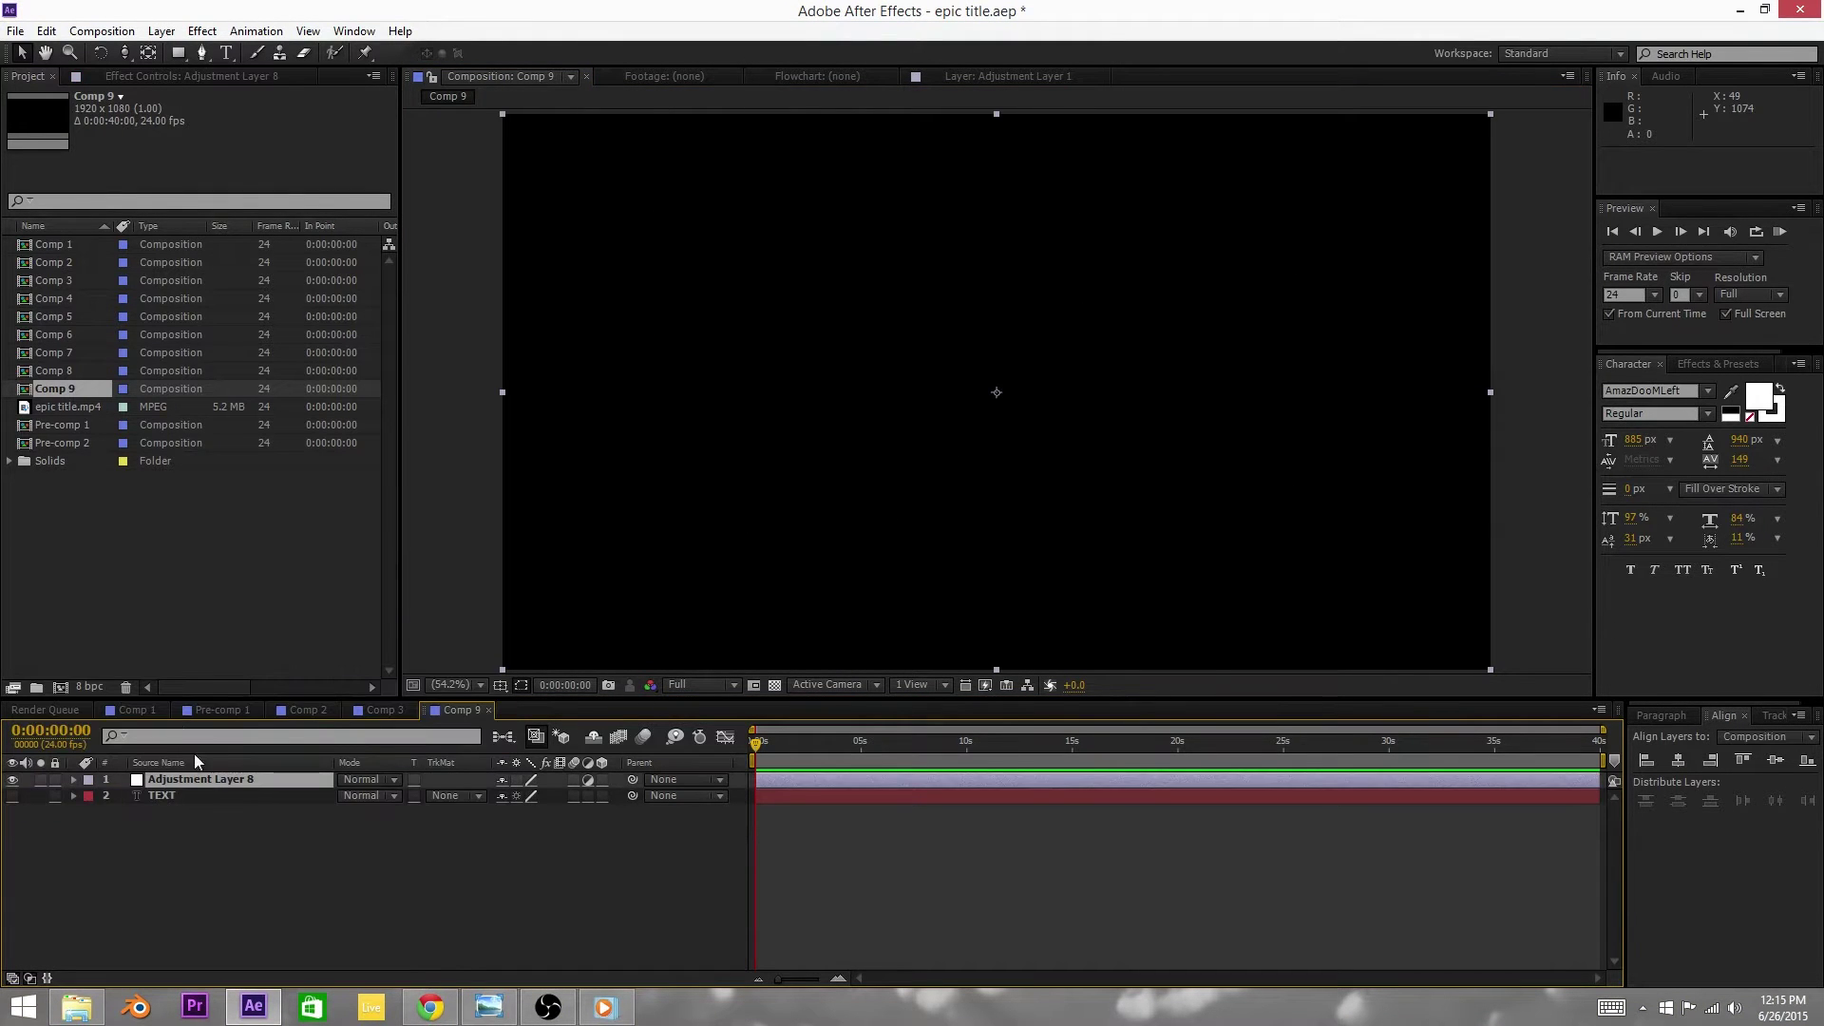
Step: Find the Find Edges effect and apply it to the adjustment layer with Invert enabled
left_click(1700, 367)
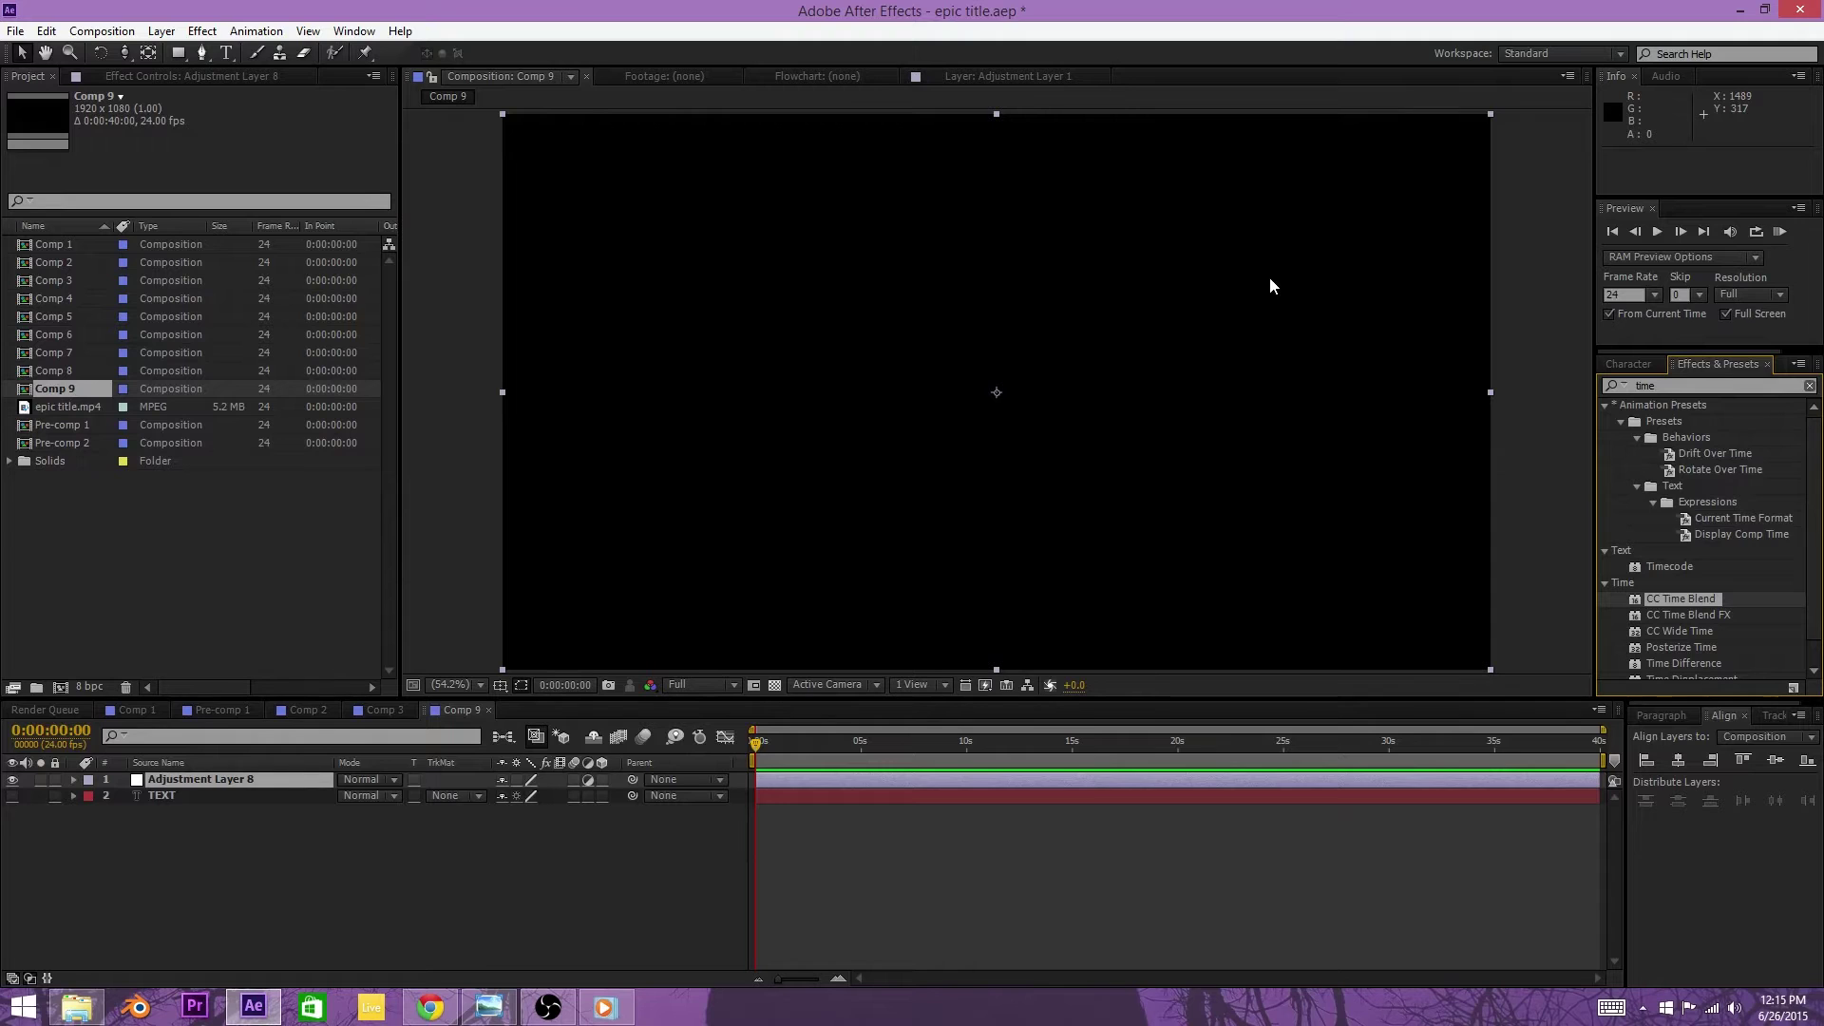
left_click(1706, 385)
type("fine")
key("BackSpace")
type("d")
left_click_drag(1654, 424, 1042, 403)
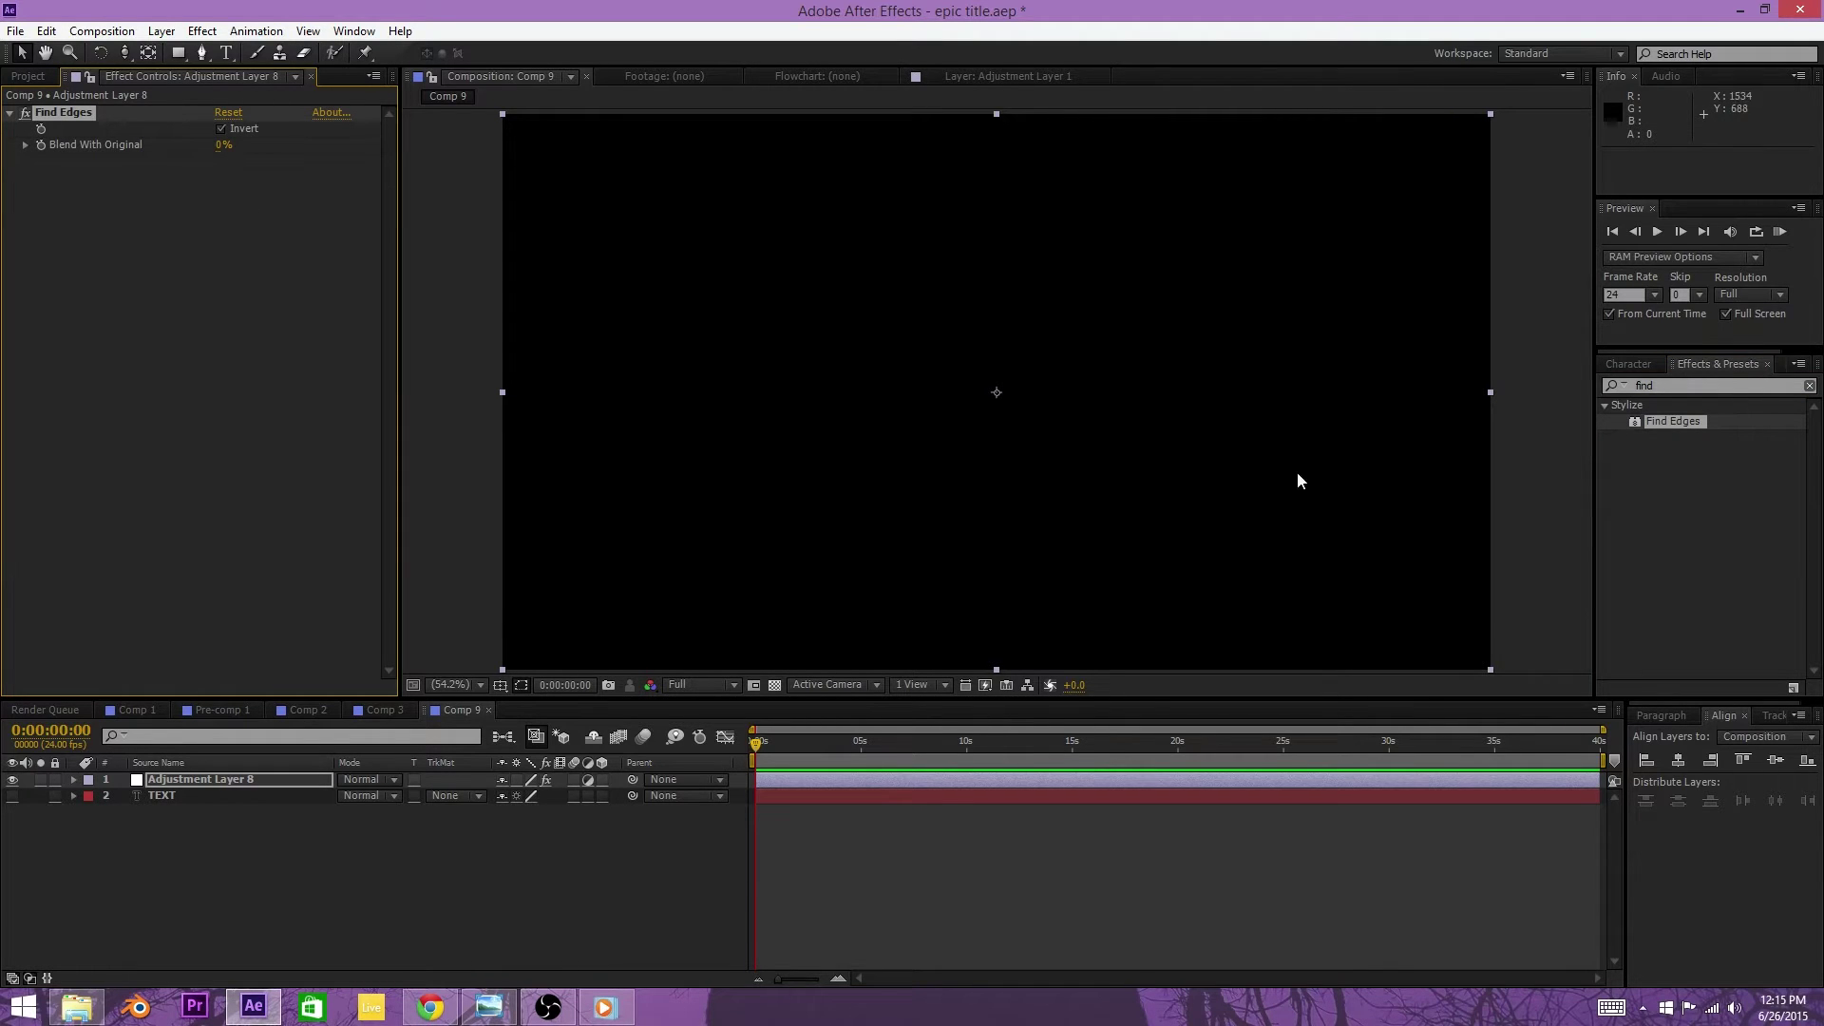
Step: Add a Slider Control effect to the adjustment layer after Find Edges
left_click(1687, 386)
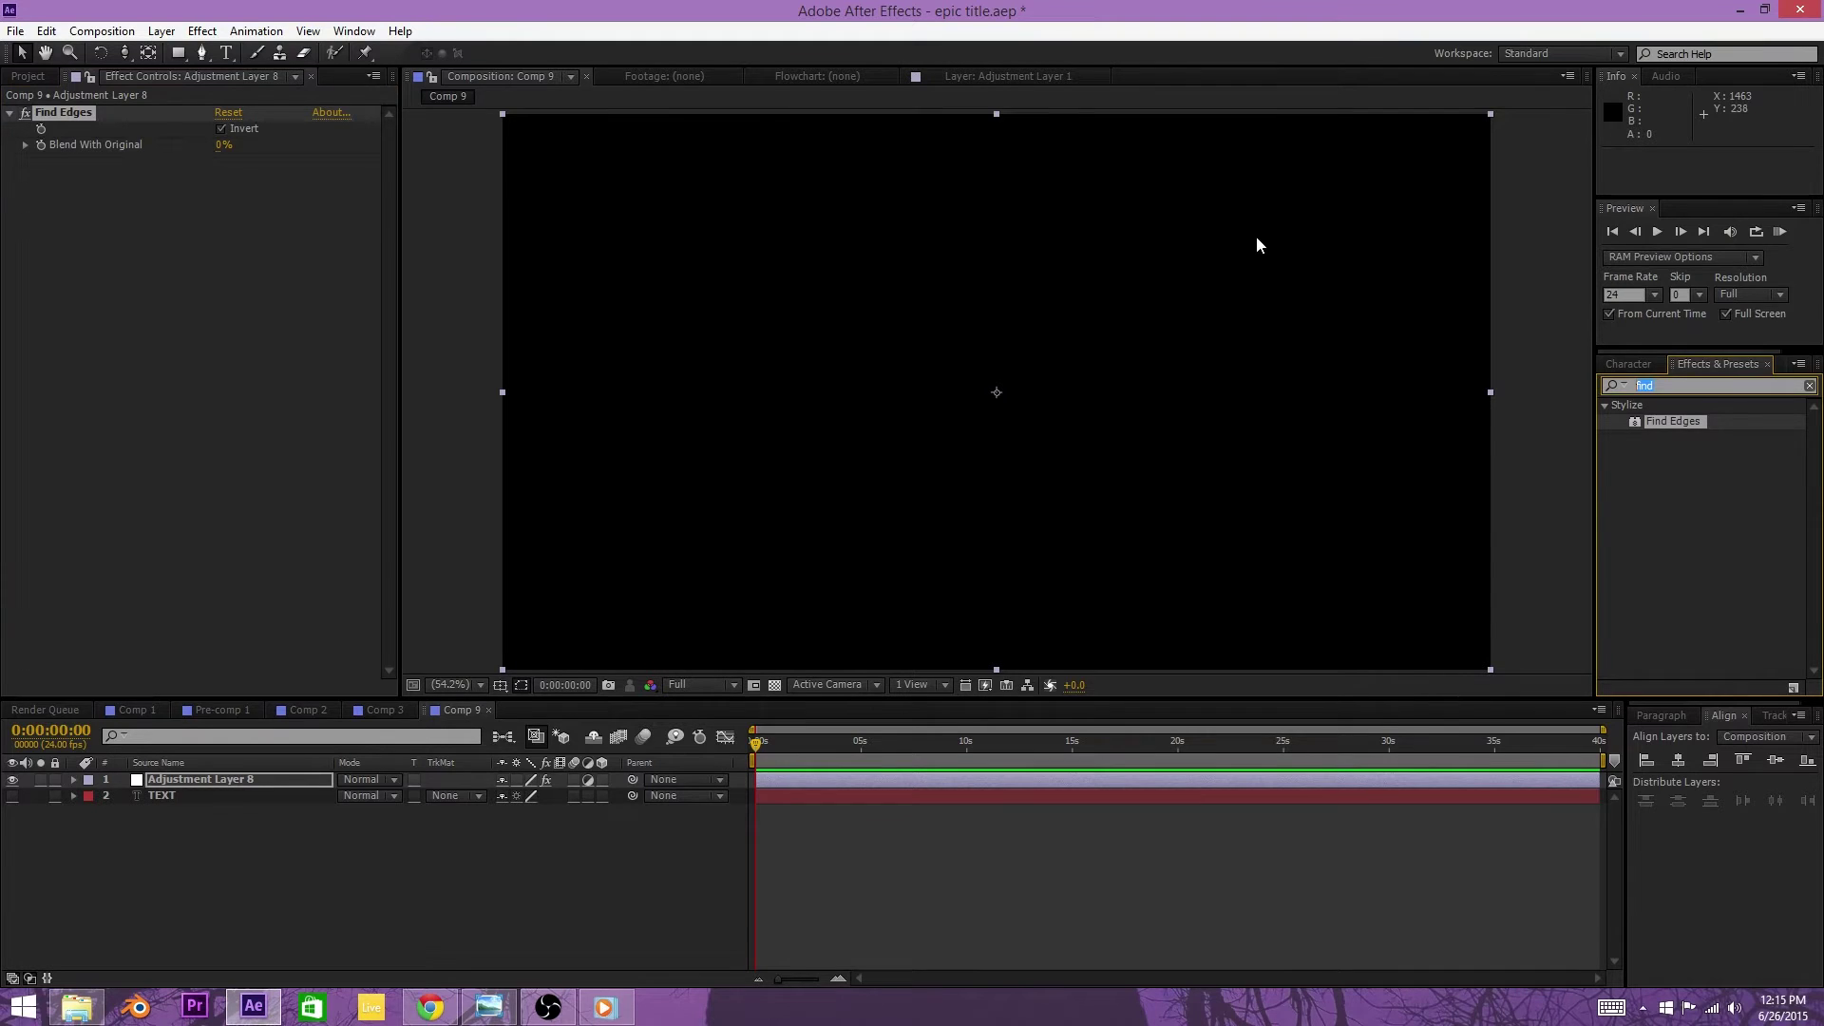
type("slider")
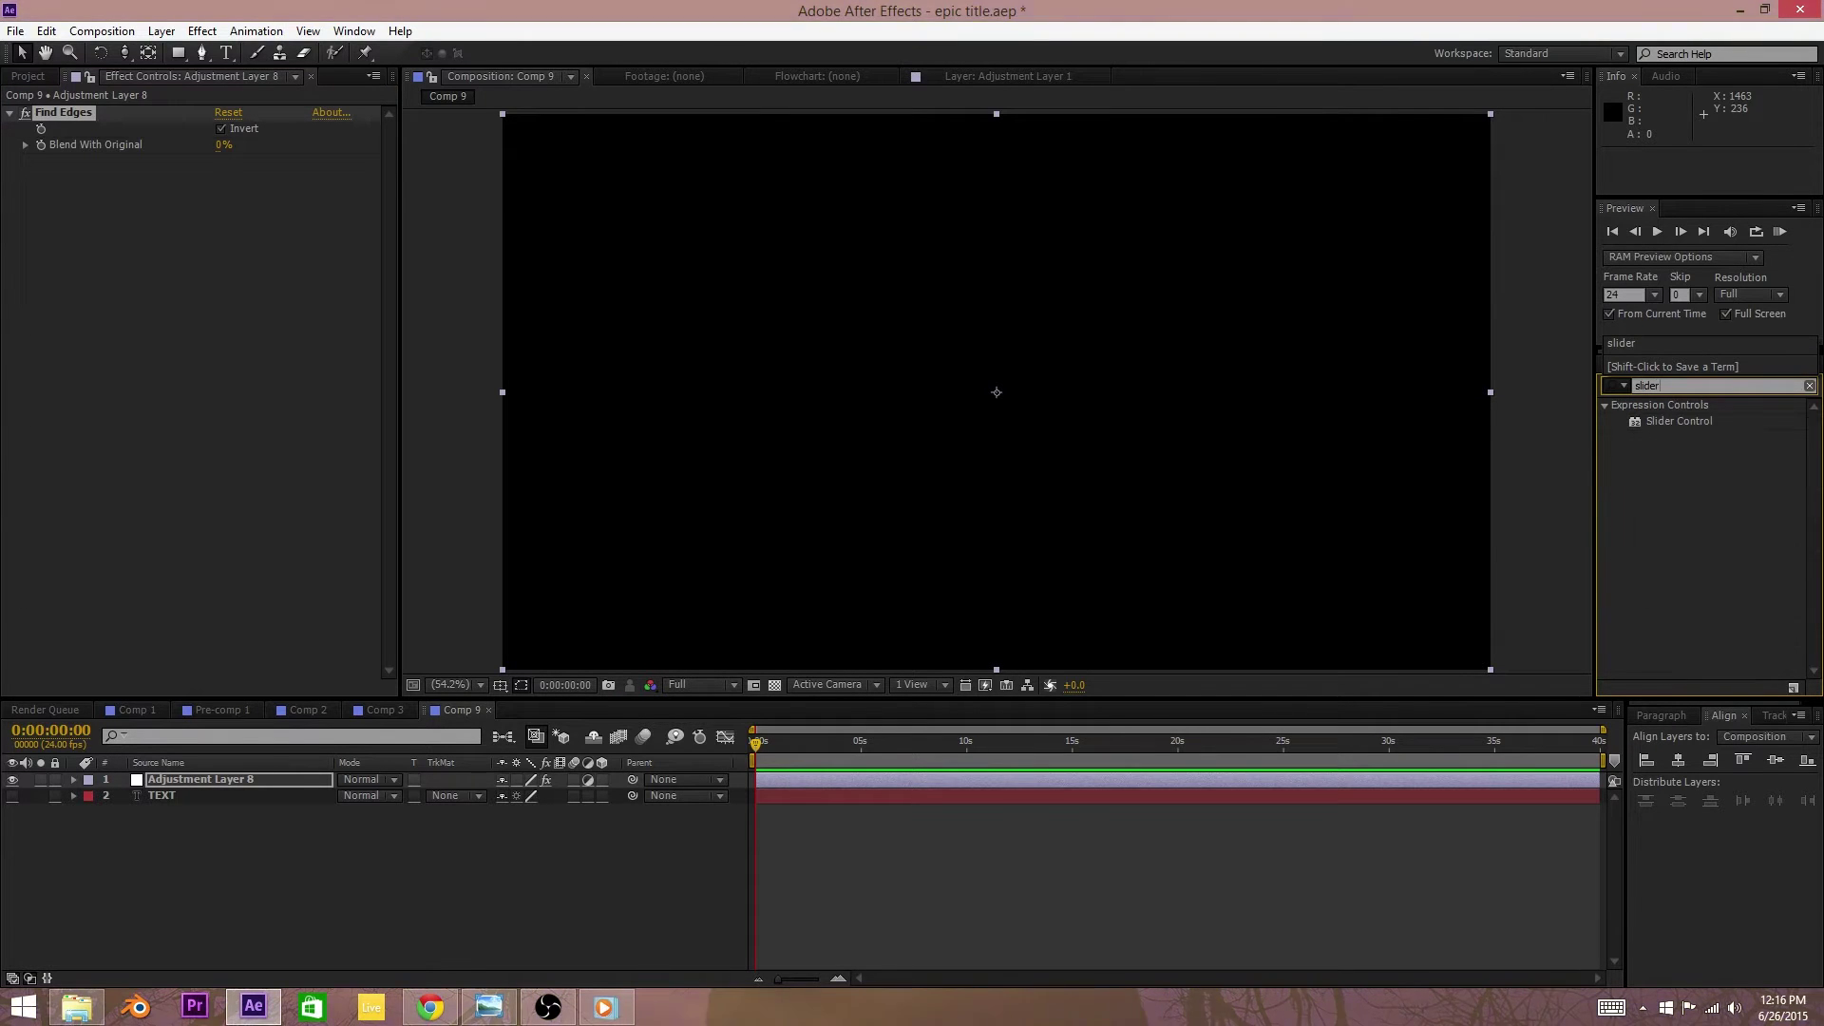
left_click_drag(1678, 421, 257, 287)
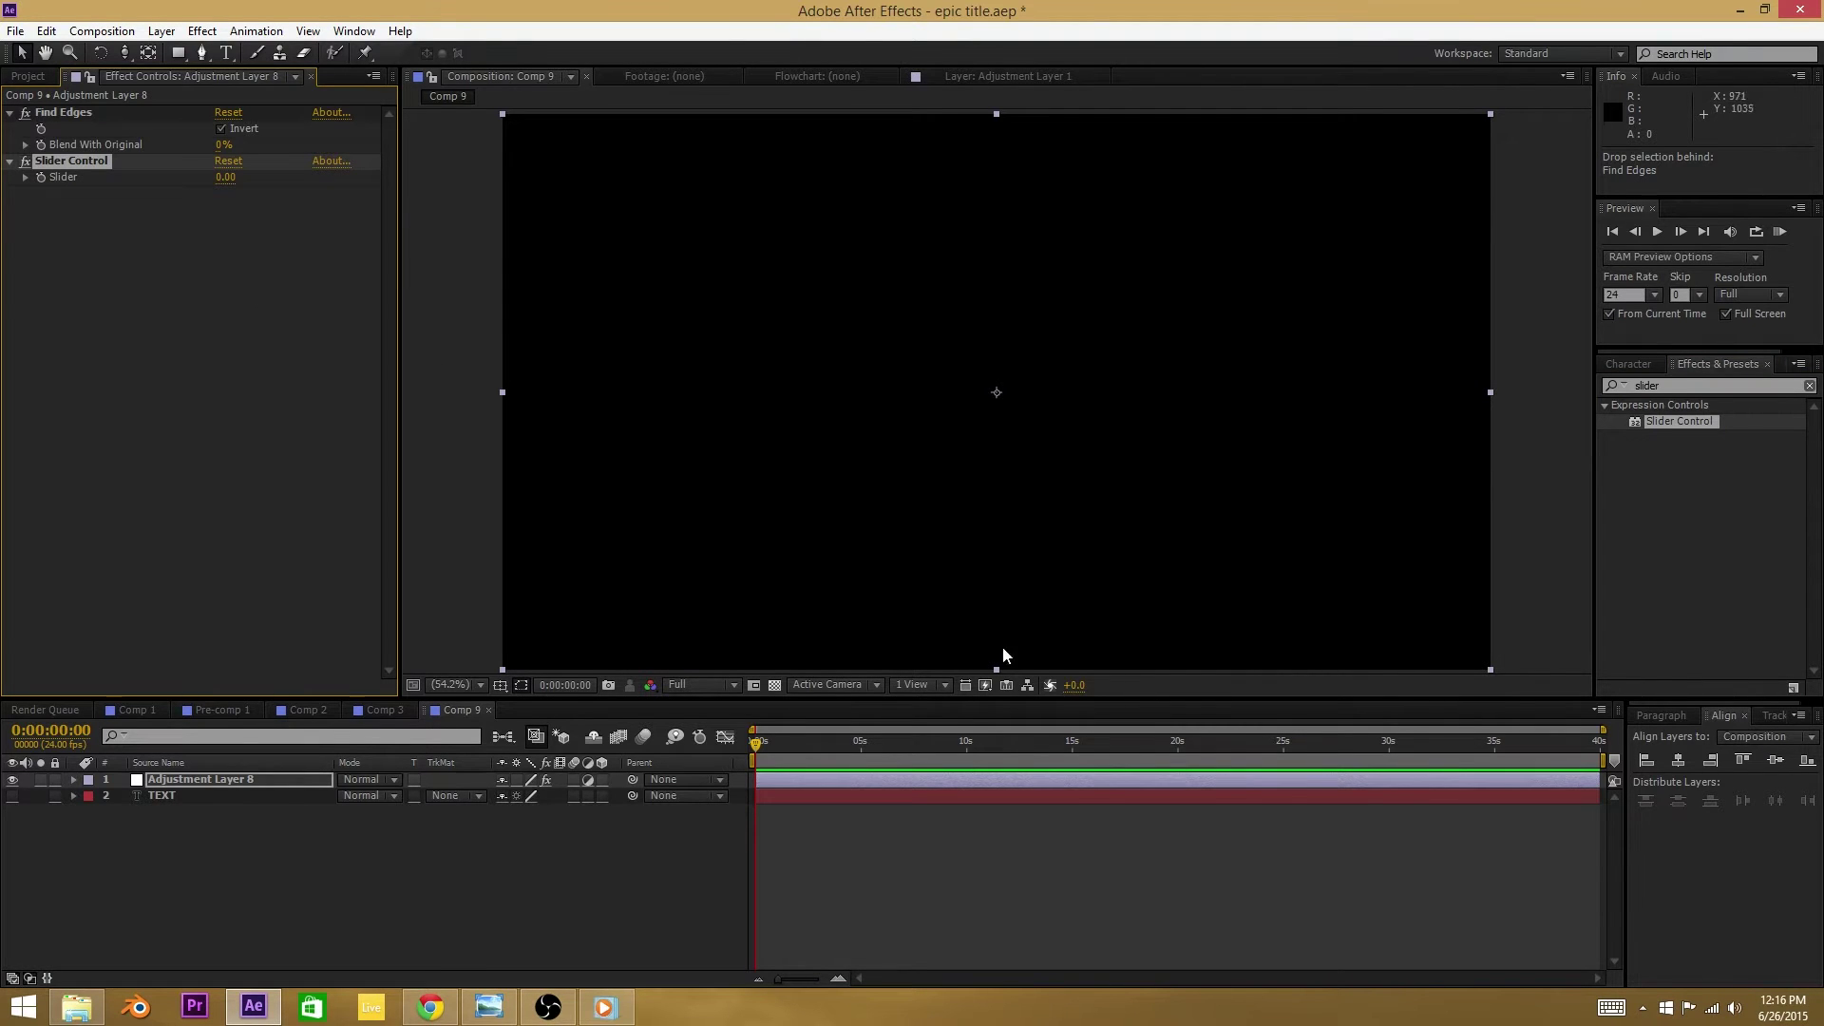
Step: Add the Universe Diffuse Glow effect to the adjustment layer after the Slider Control
left_click(1668, 391)
left_click_drag(1667, 386, 1503, 393)
type("difful")
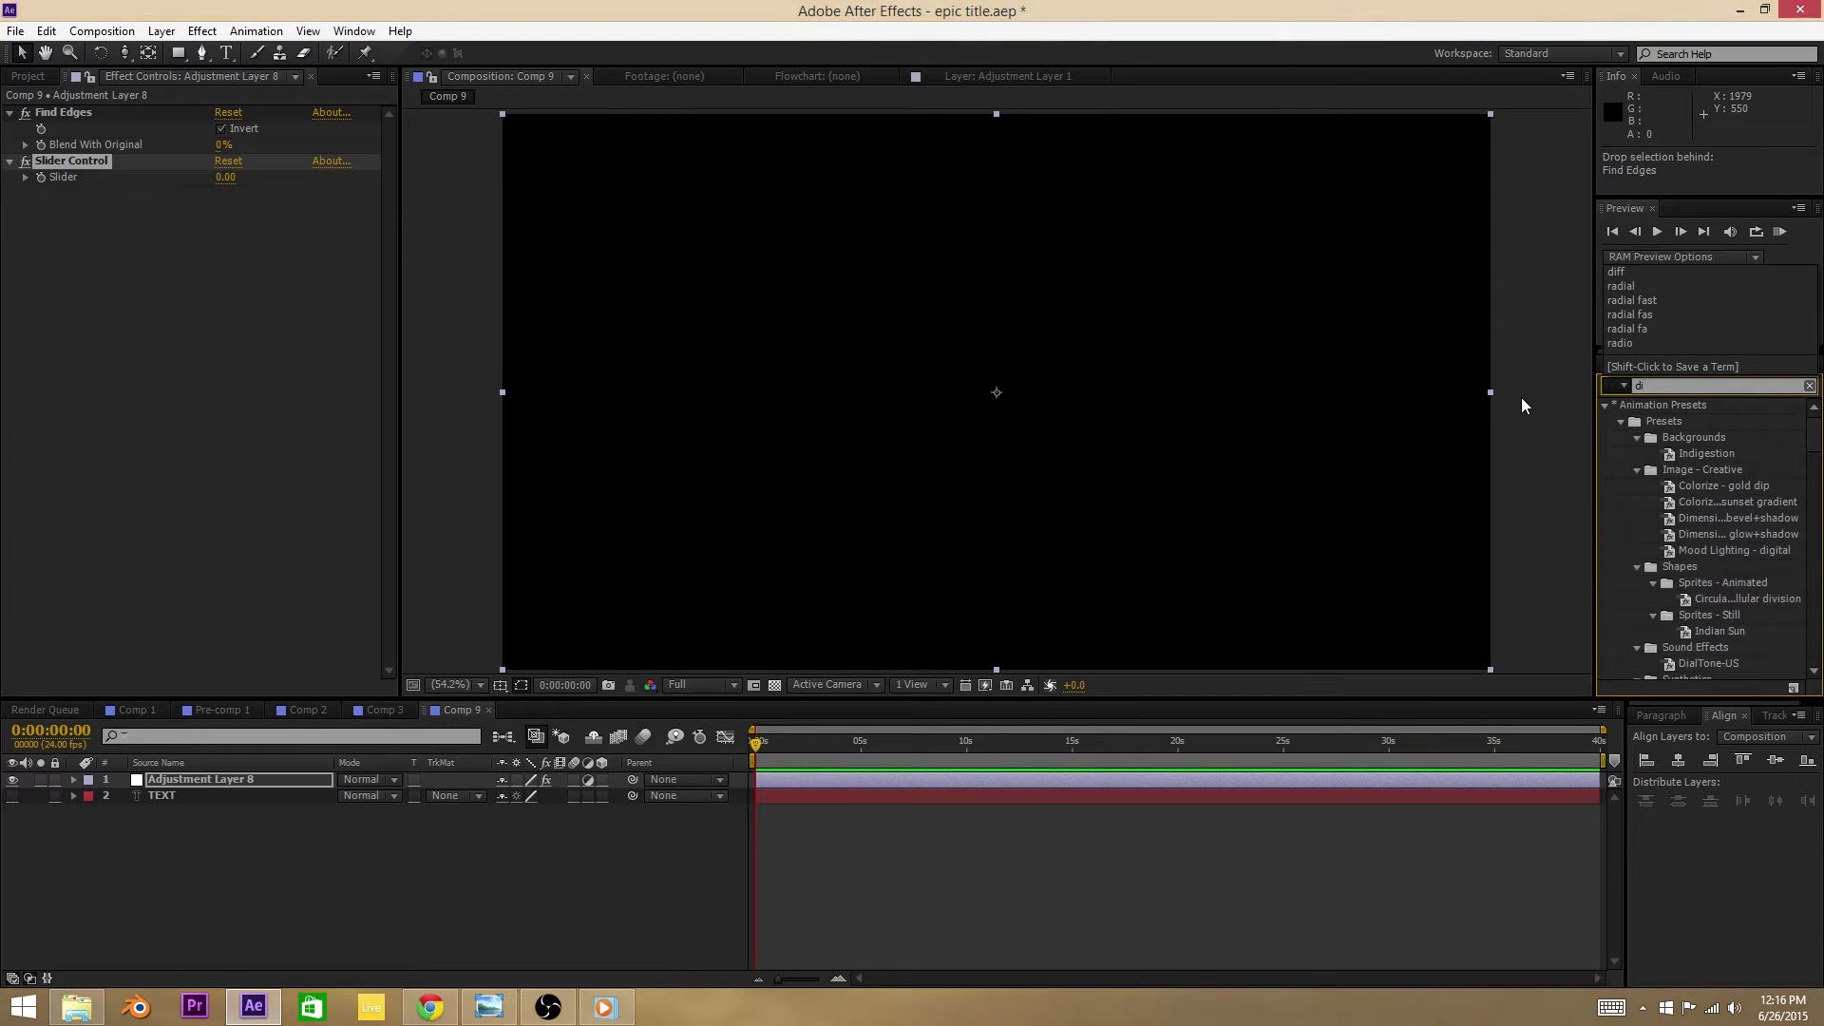
left_click_drag(1652, 413, 349, 370)
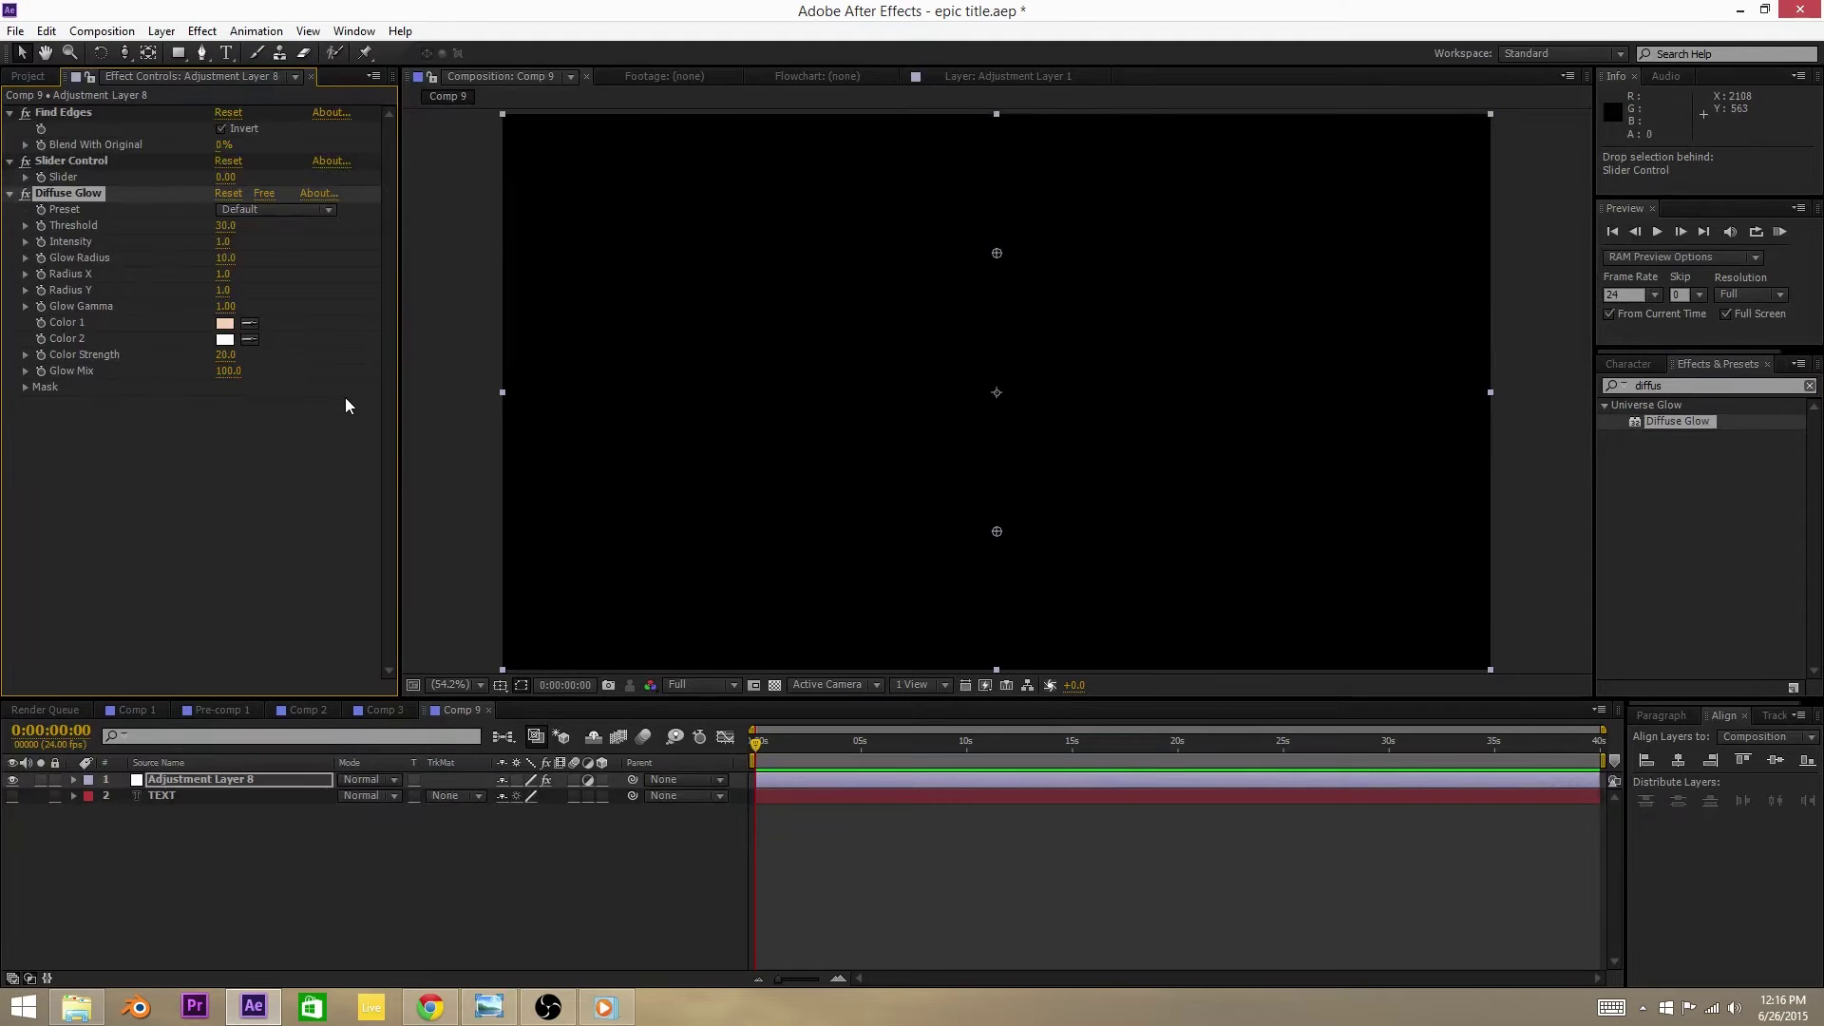
Step: Add the Stylize Glow effect to the adjustment layer after Diffuse Glow and deselect the layer
left_click_drag(1670, 387, 1454, 374)
type("glow")
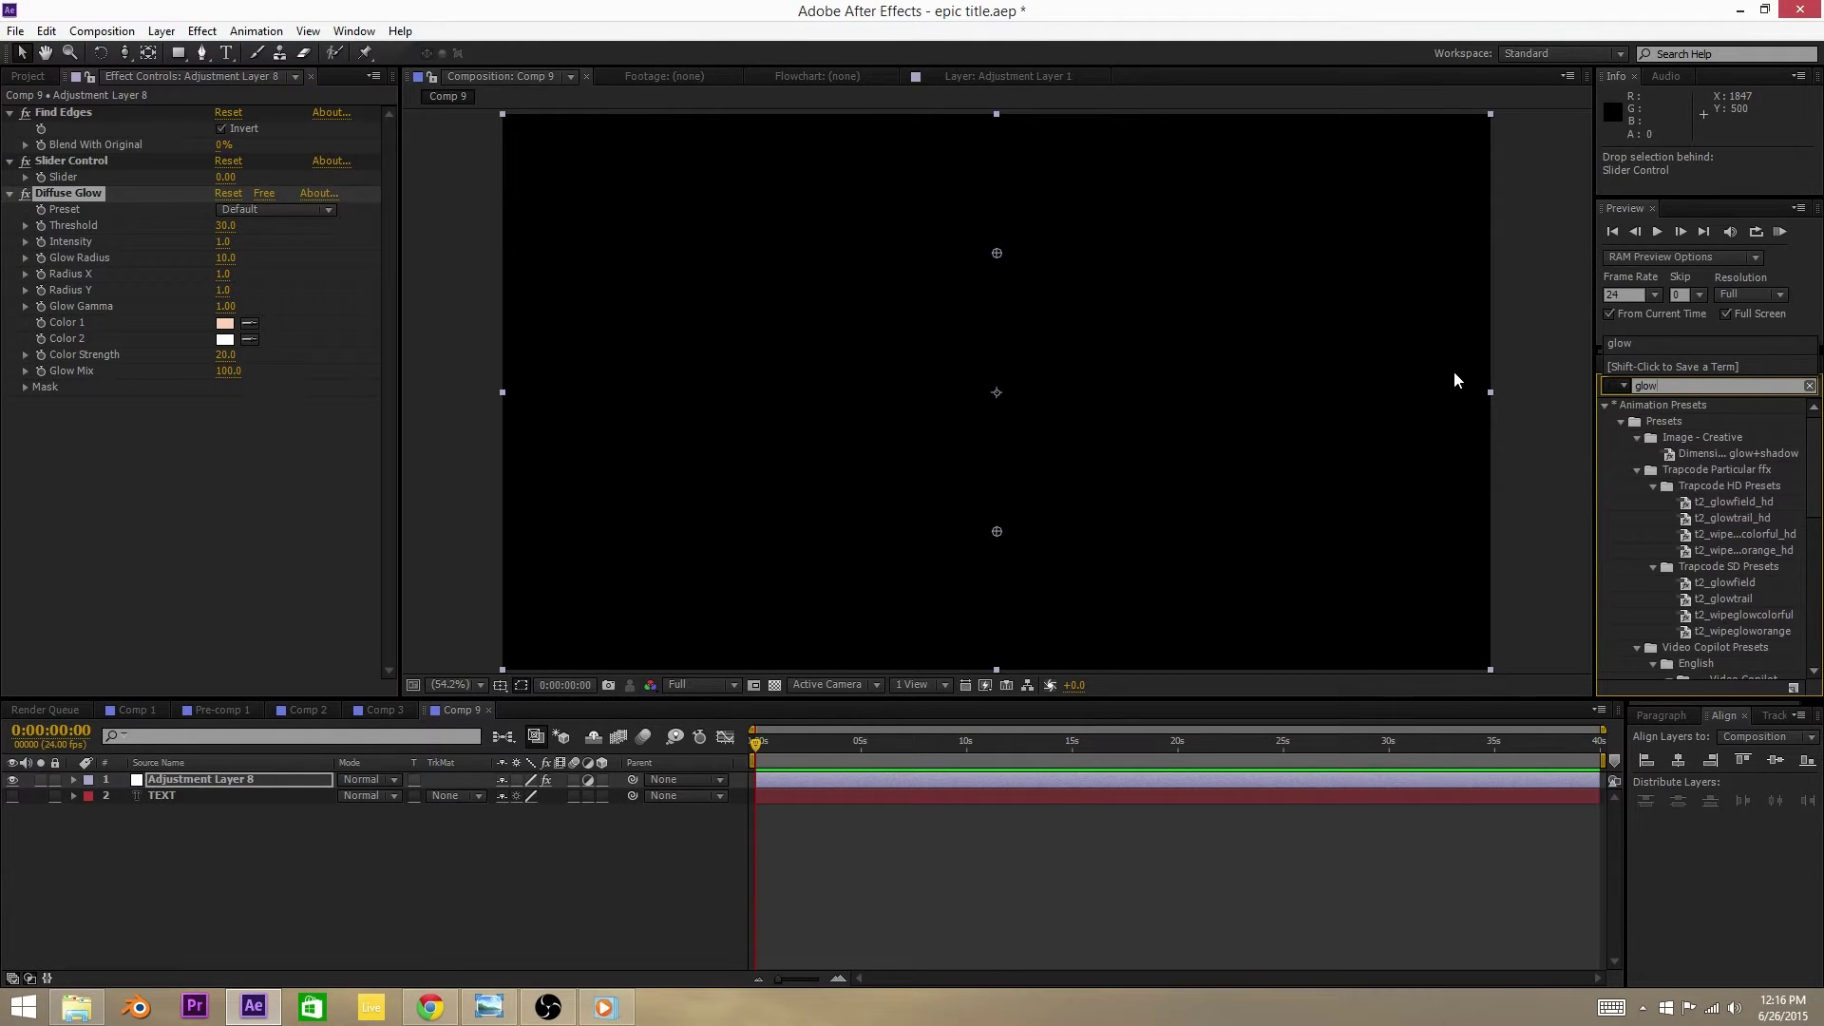
scroll(1752, 573, "down", 5)
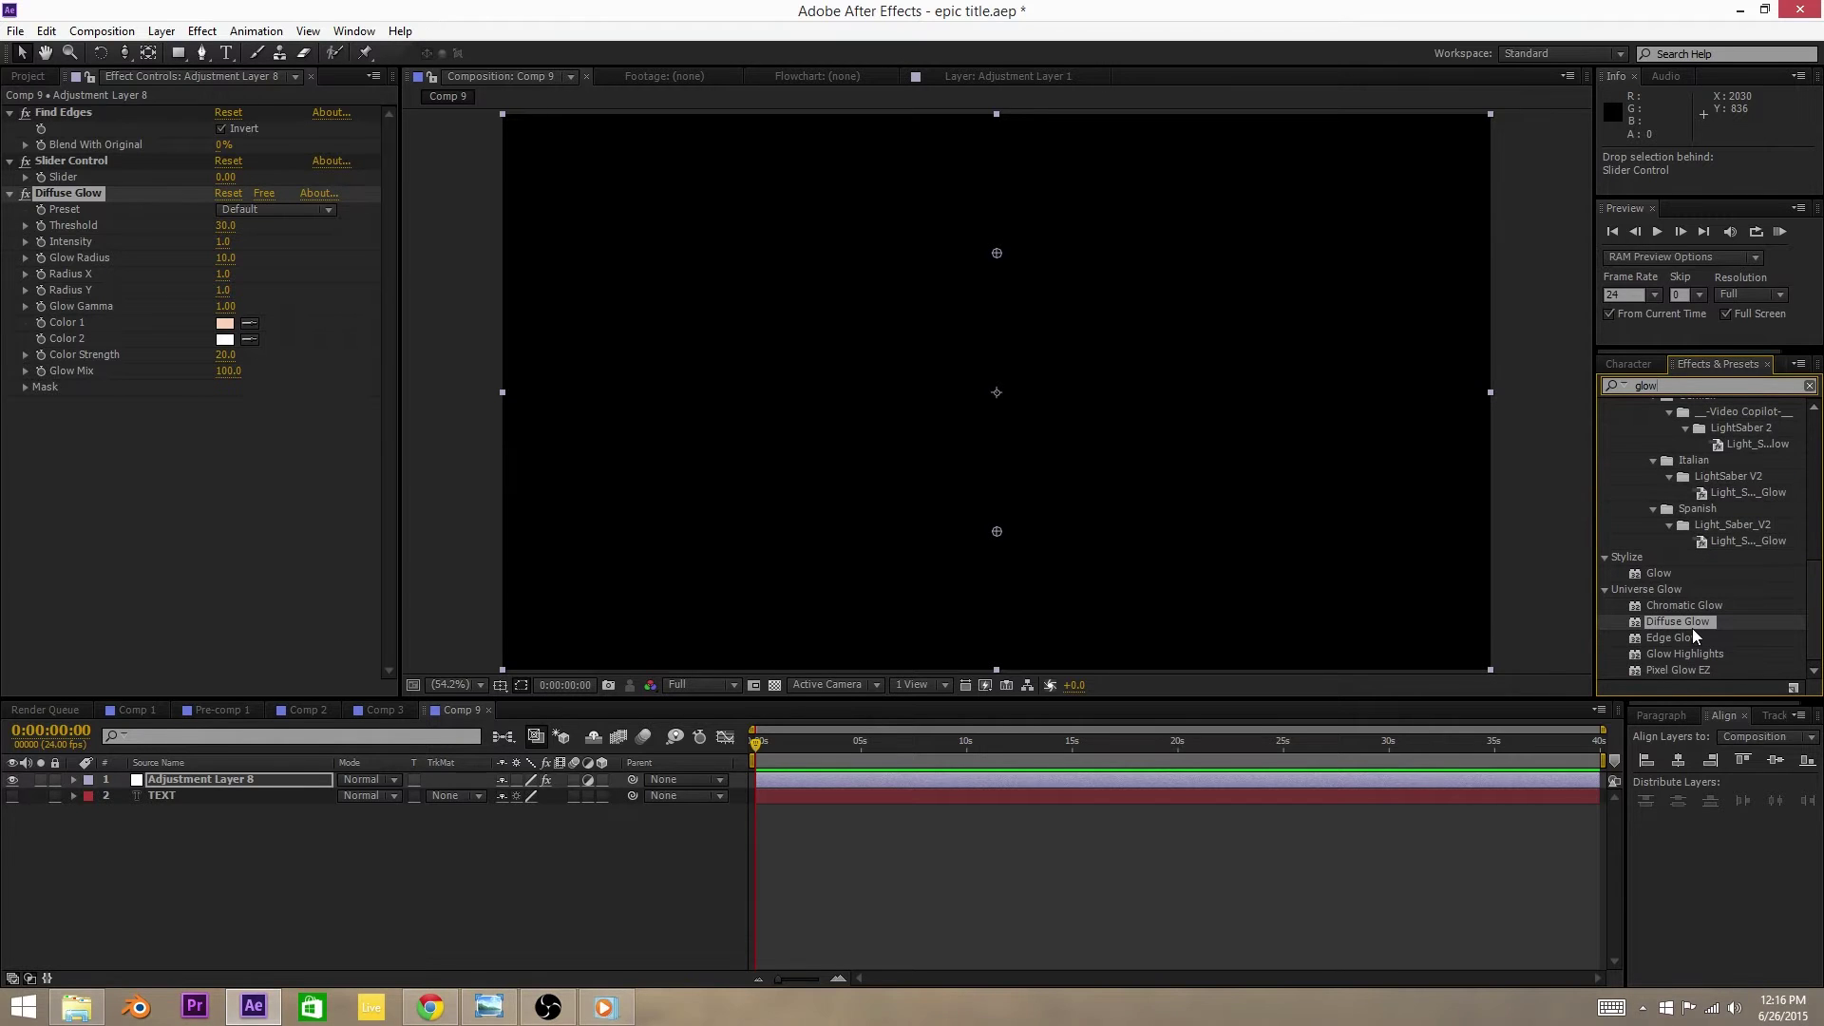
left_click_drag(1689, 625, 131, 580)
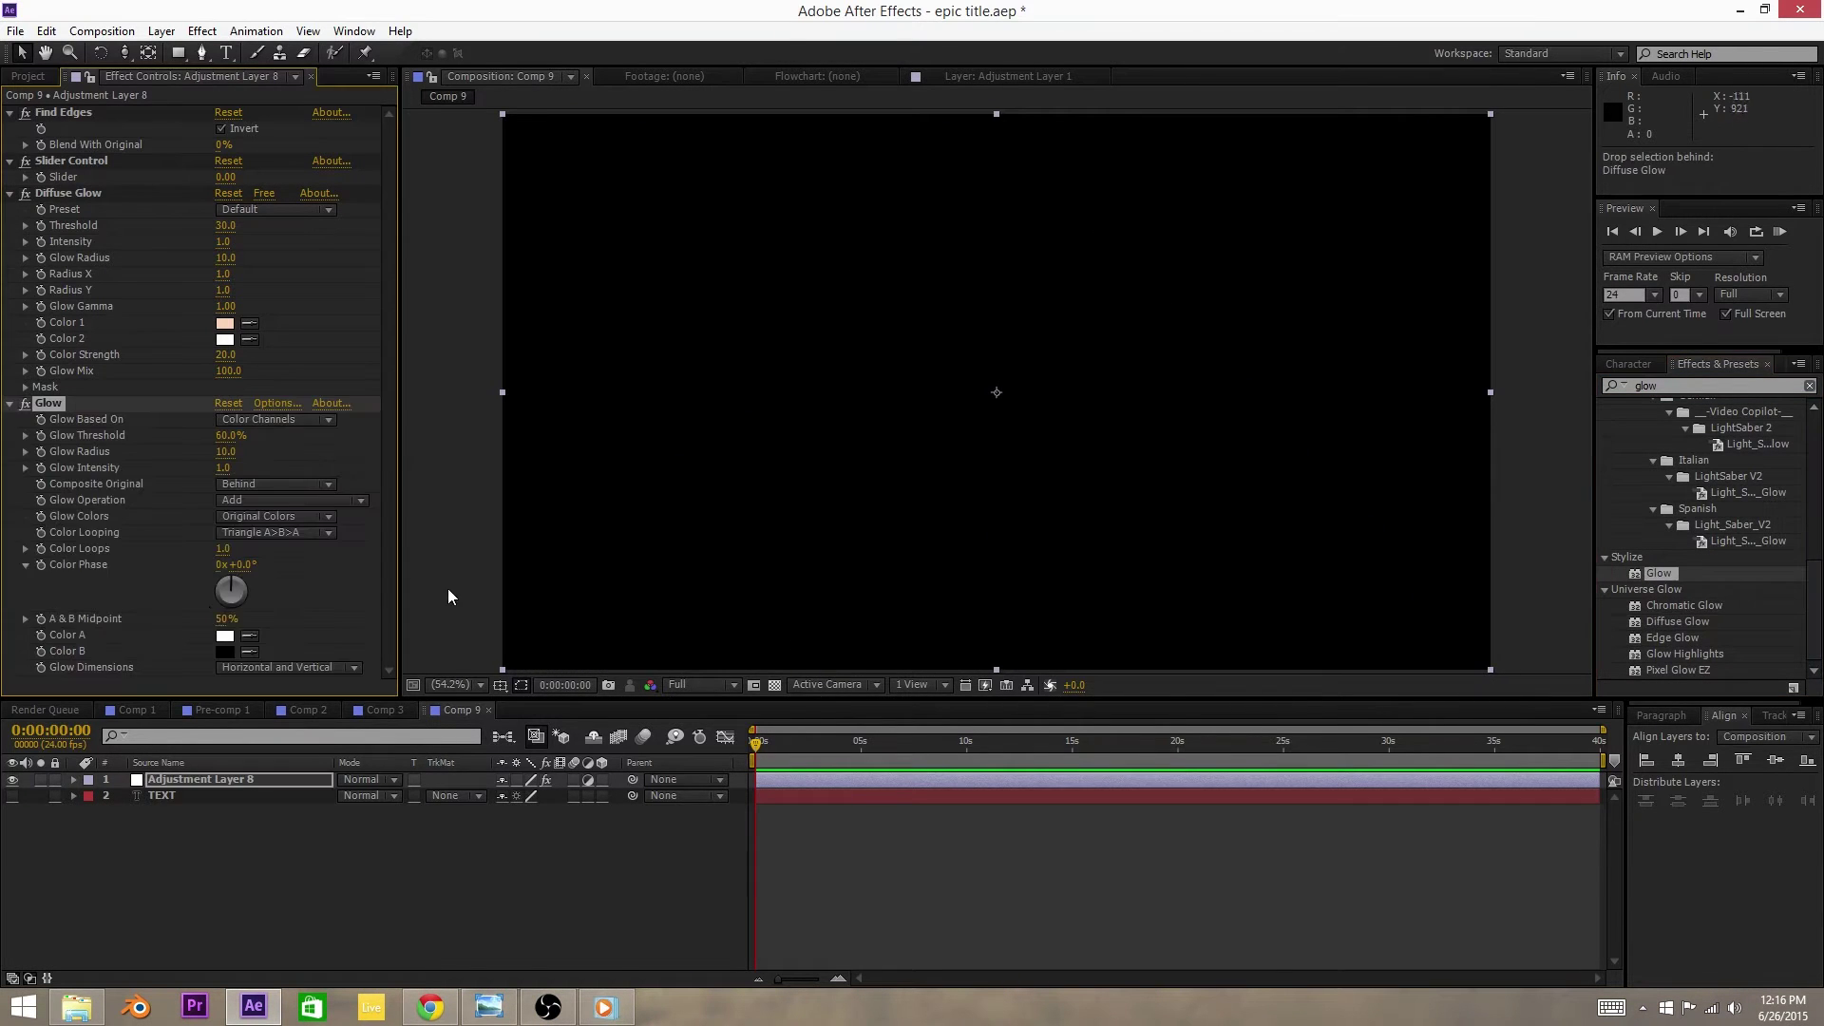
left_click(474, 566)
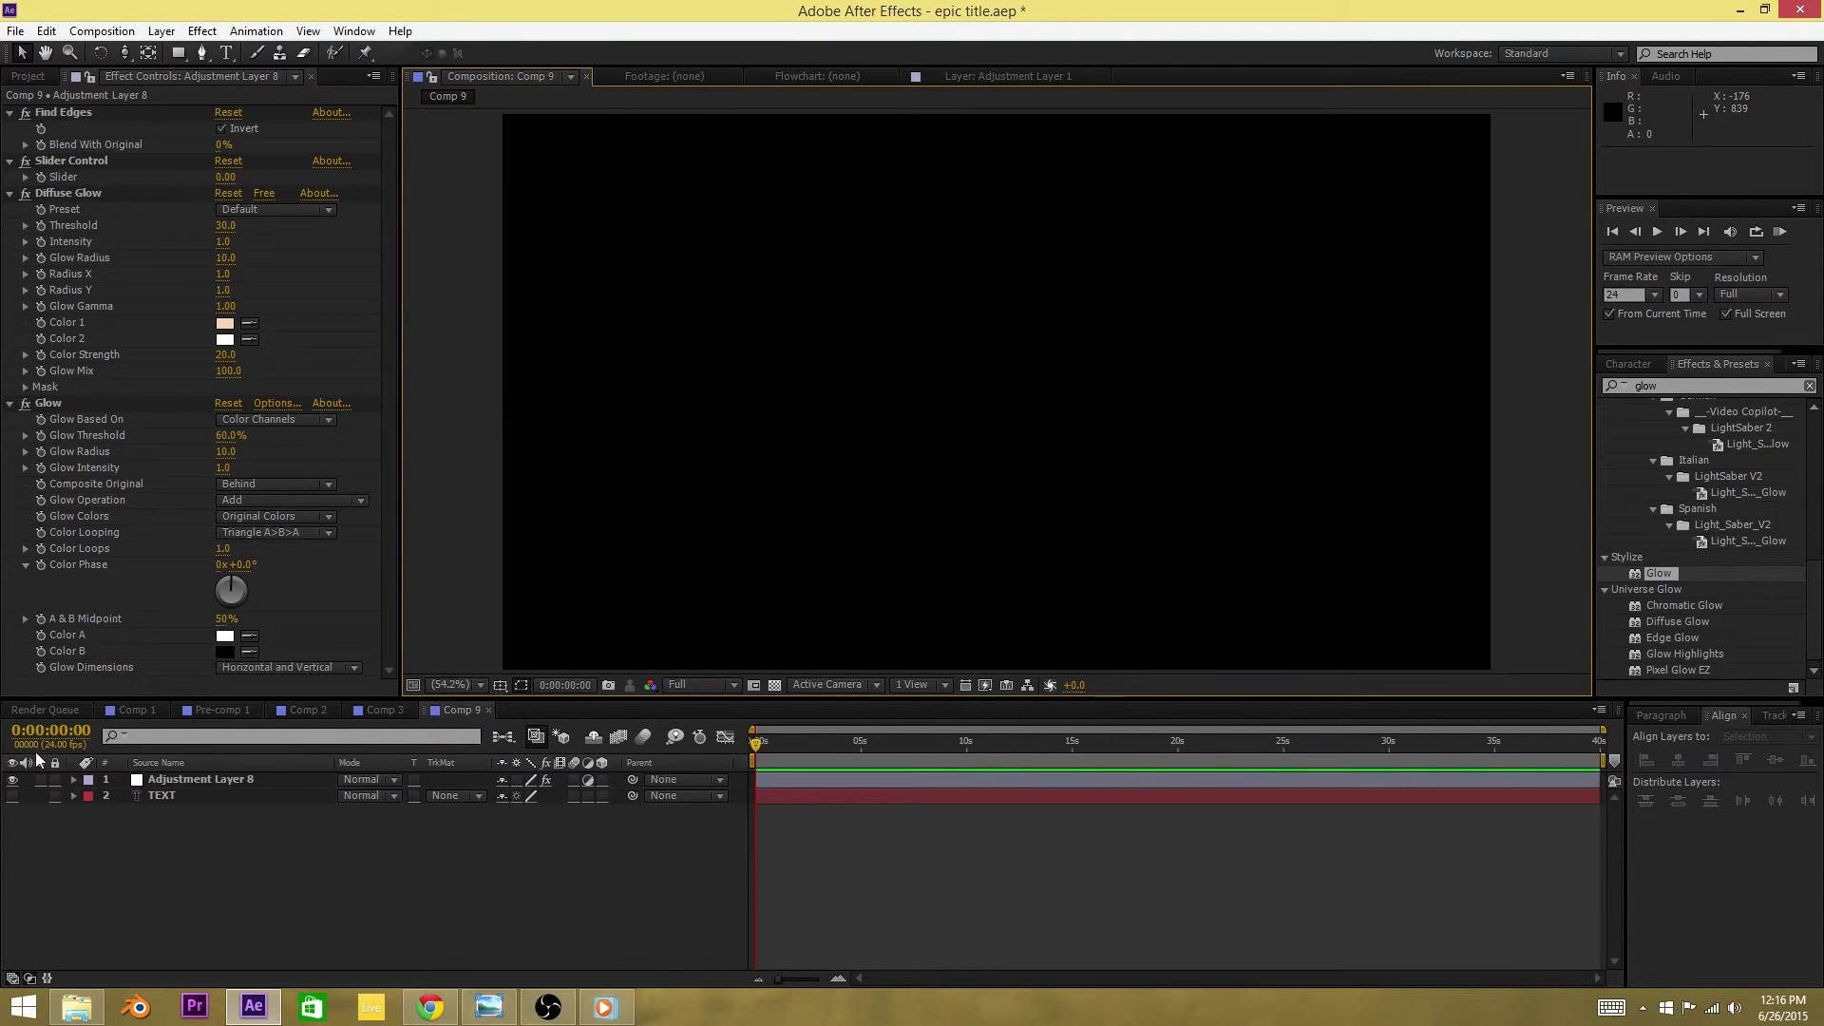
Step: Make the TEXT layer visible and check the outline look by toggling the Find Edges Invert option off and on
left_click(13, 796)
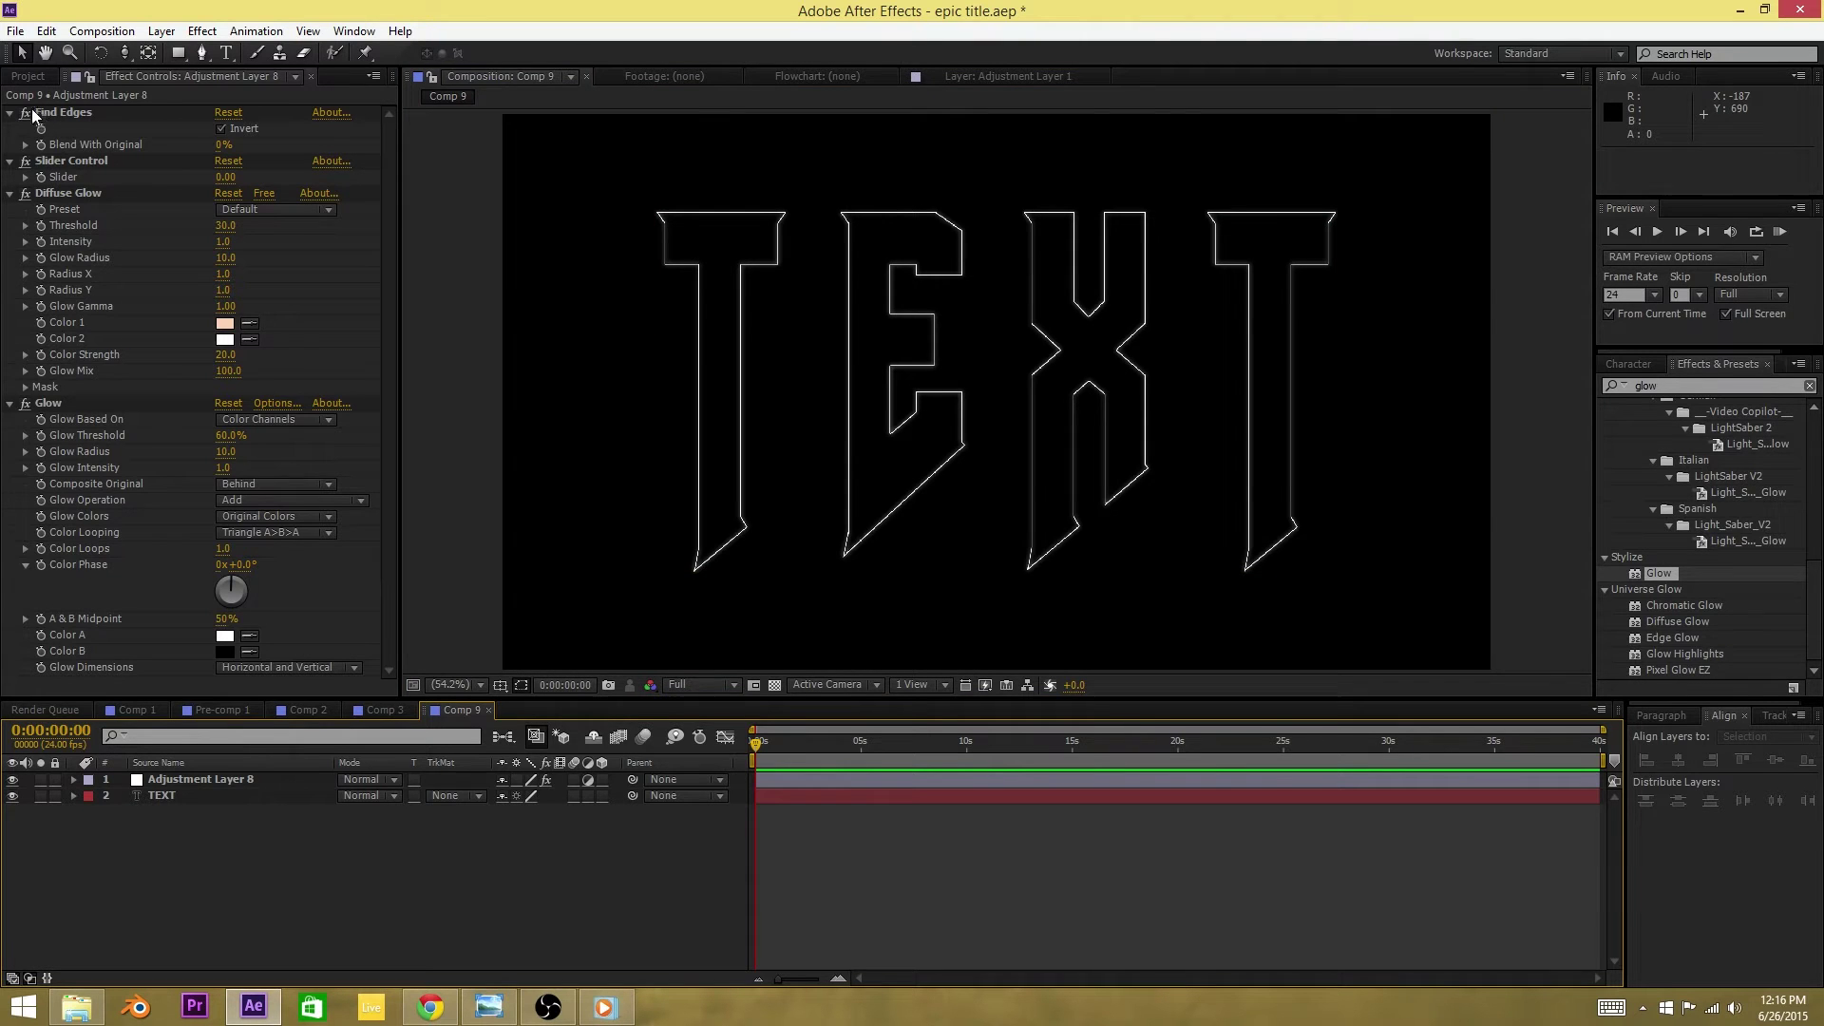
left_click(223, 129)
left_click(222, 129)
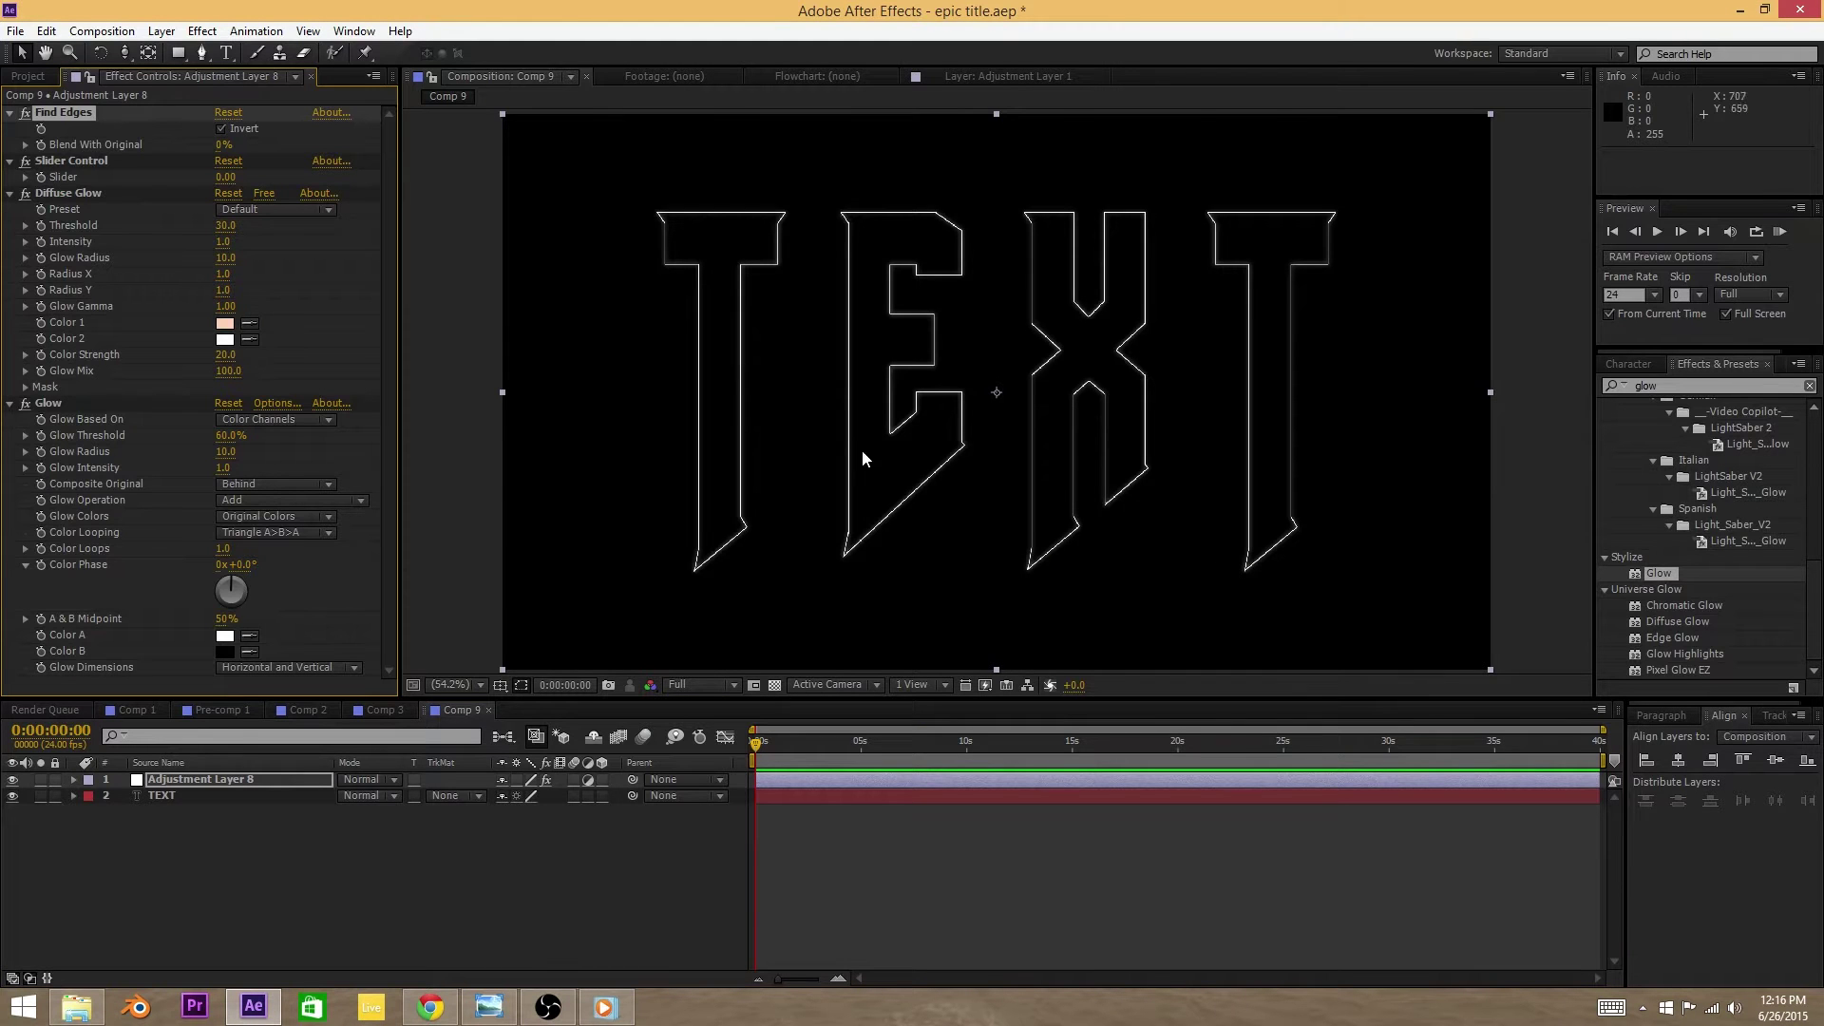
scroll(847, 443, "up", 2)
left_click_drag(848, 442, 779, 460)
scroll(817, 469, "down", 1)
scroll(773, 464, "up", 1)
scroll(771, 462, "down", 1)
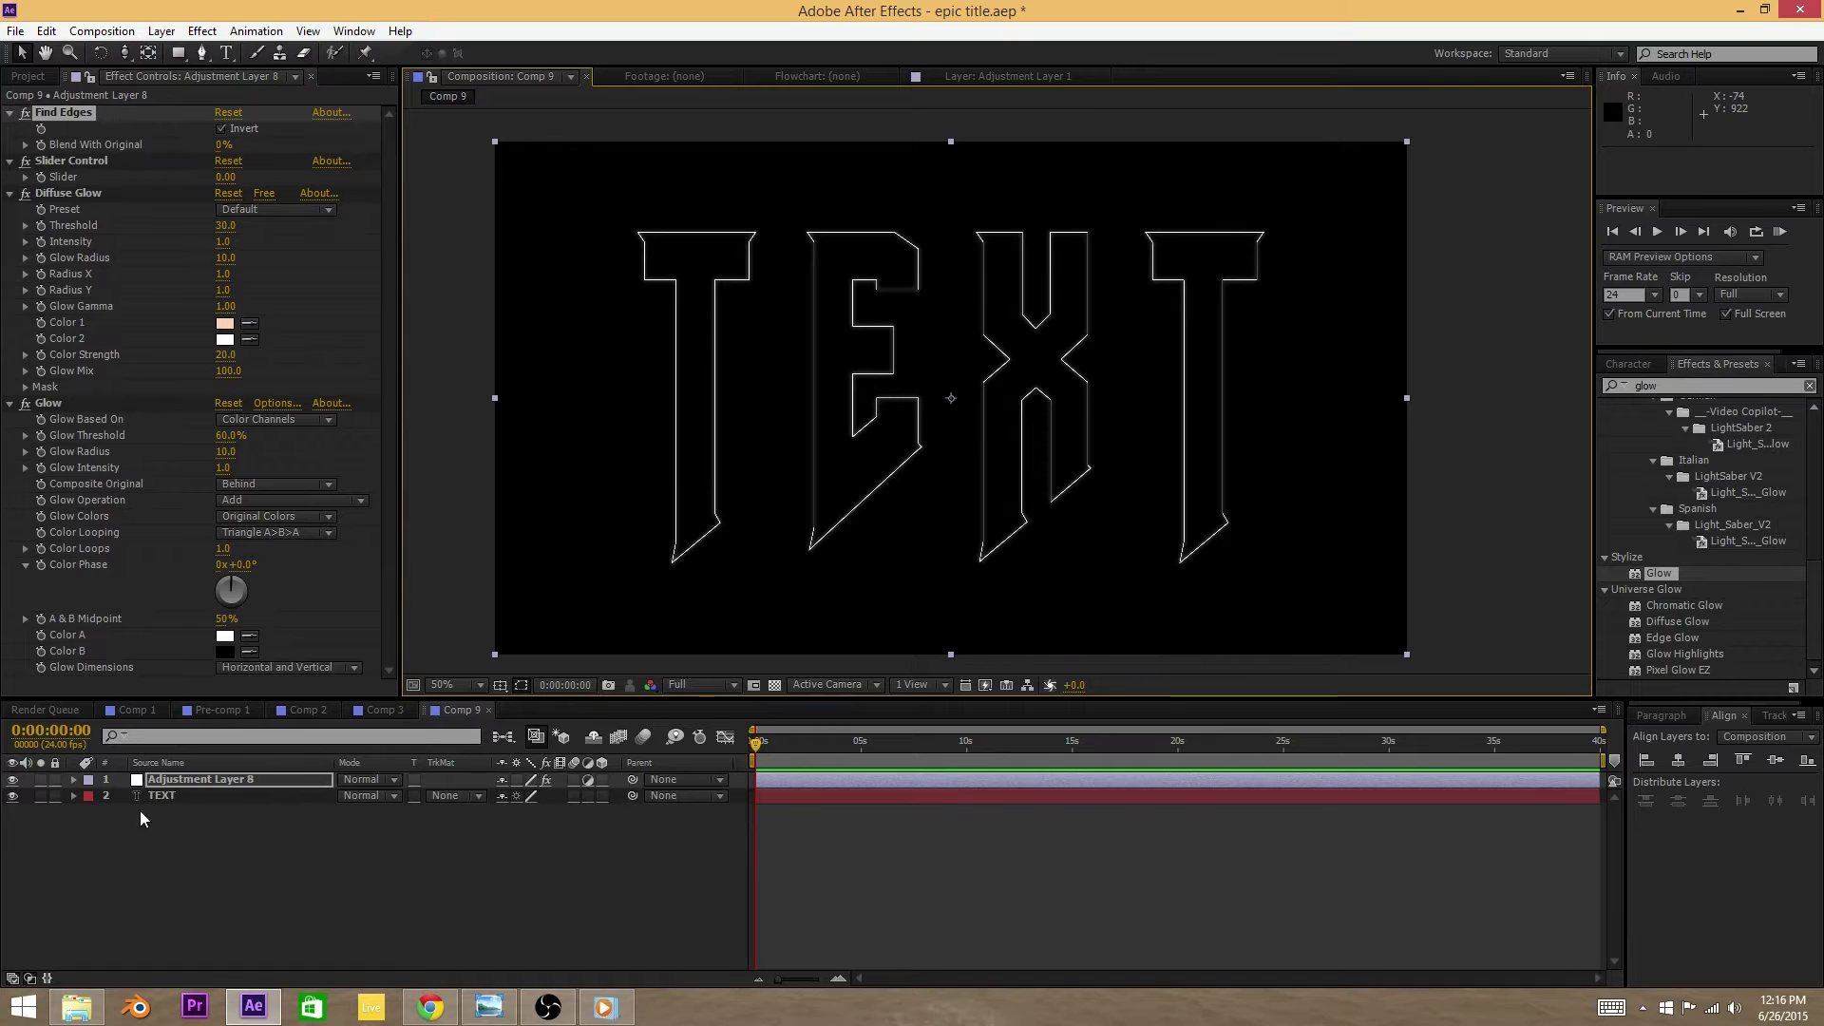
Step: Create masks from the TEXT layer and place the resulting outlines layer directly beneath the adjustment layer
left_click(169, 795)
right_click(167, 801)
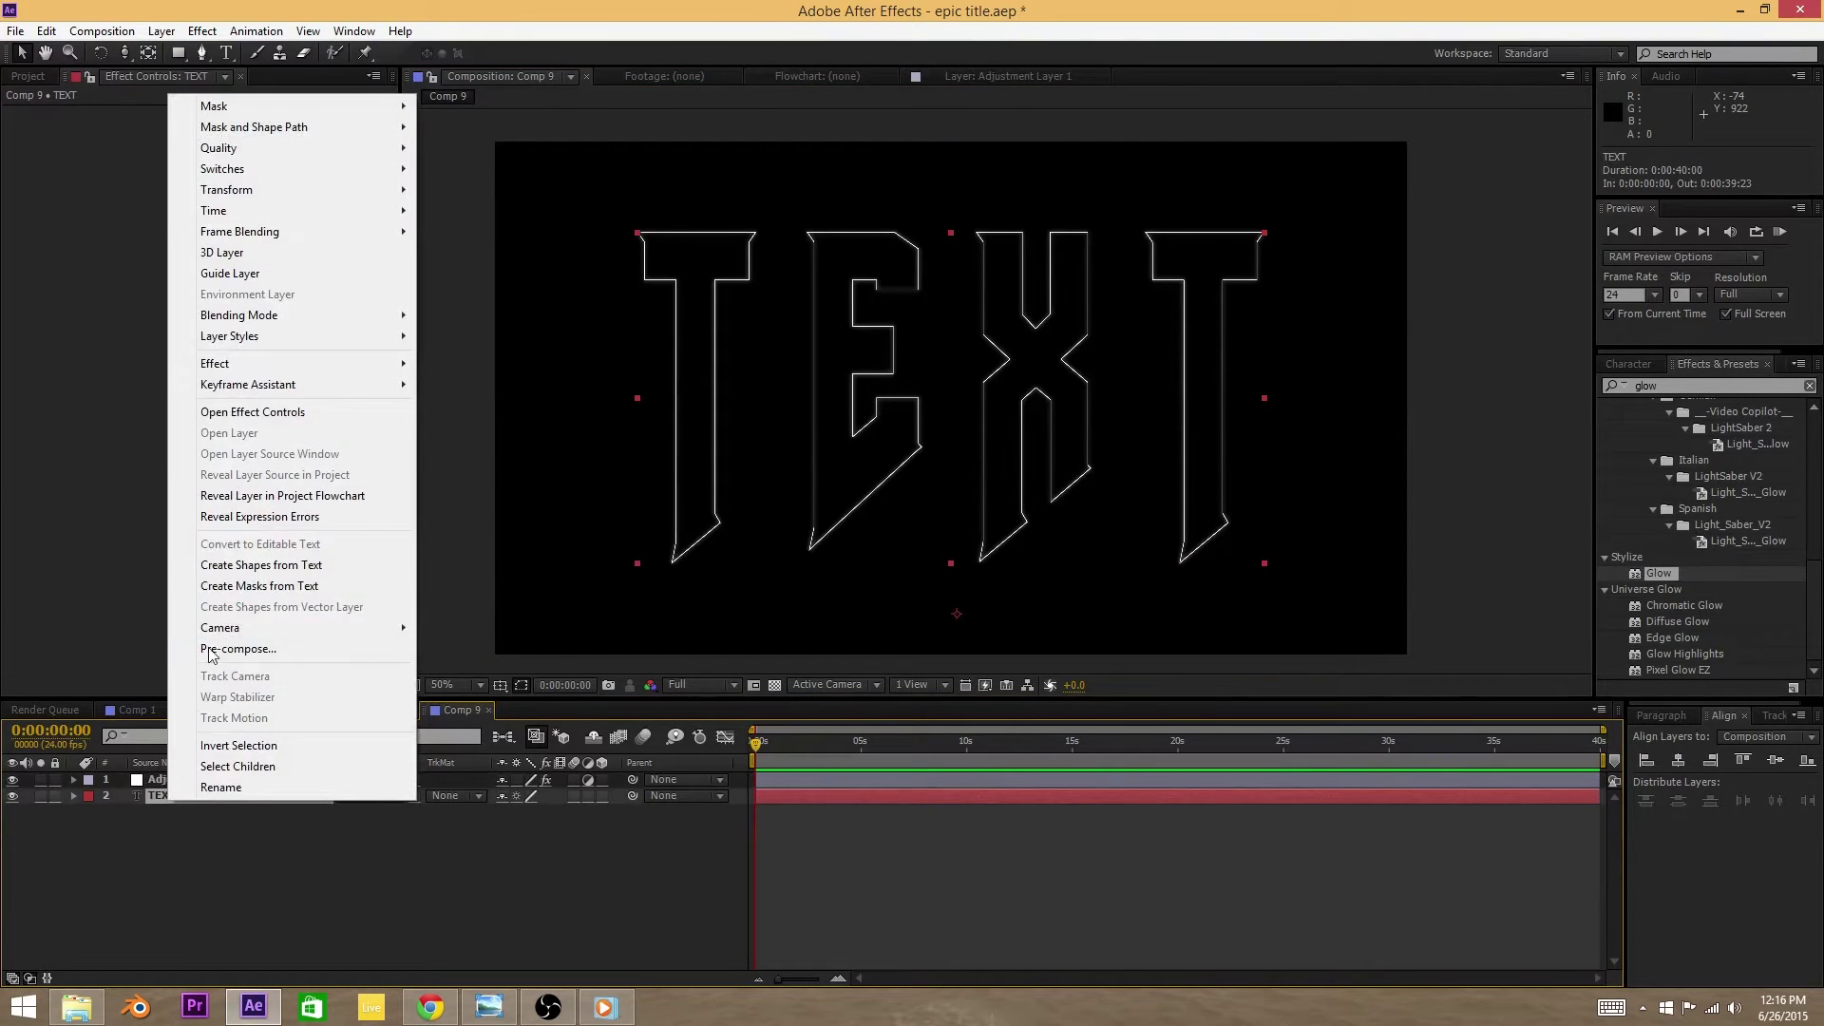
left_click(253, 586)
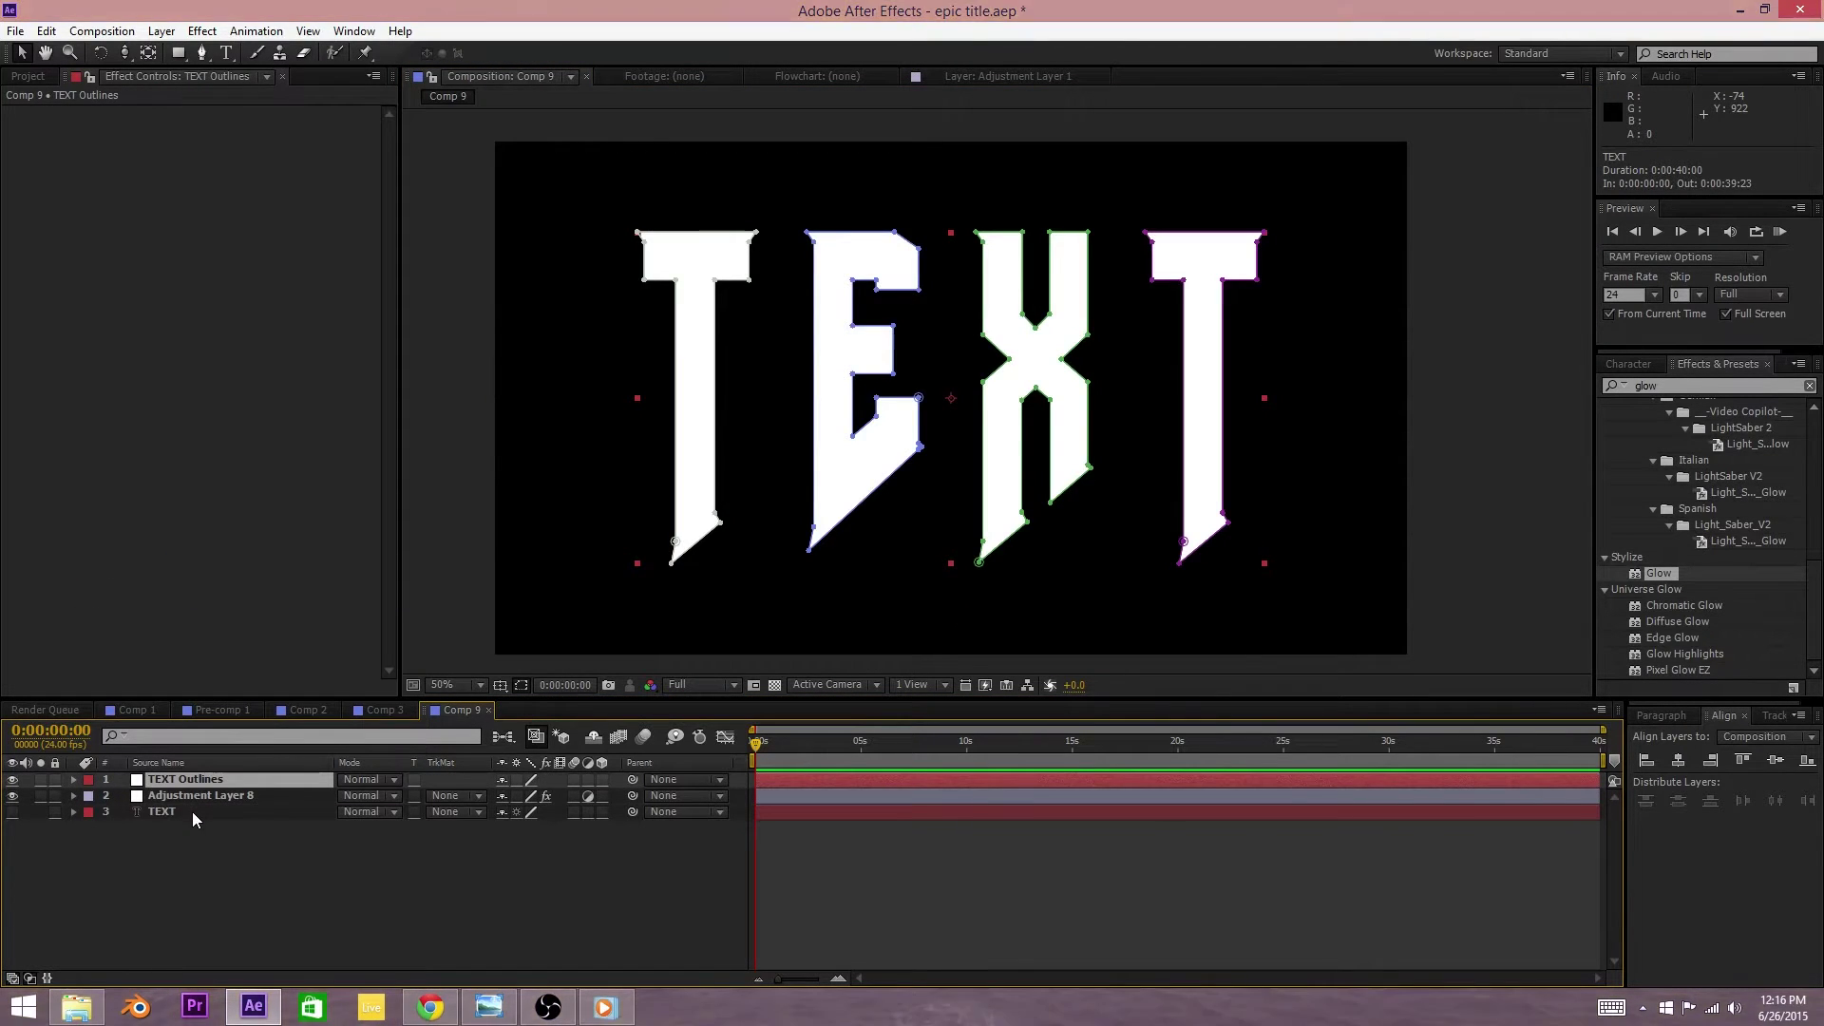
left_click_drag(203, 778, 201, 824)
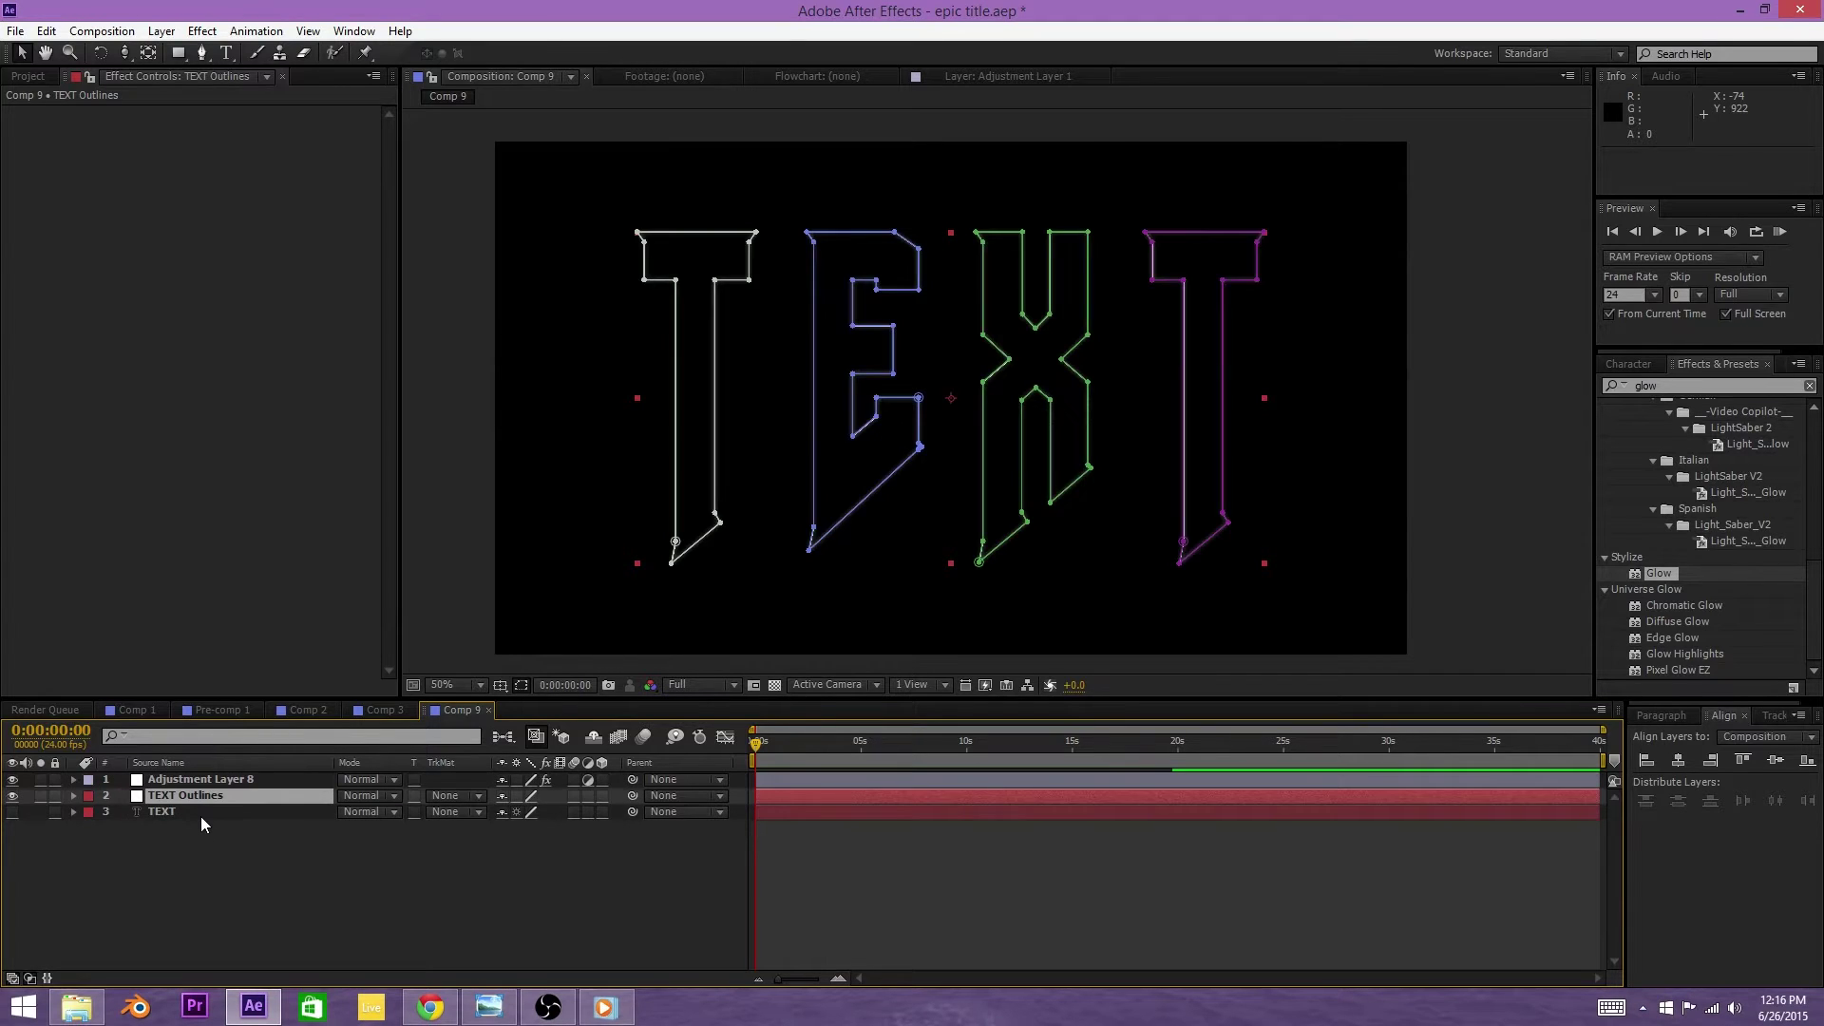
Step: Delete the original TEXT layer and rename the outlines layer as TEXT Outlines 1
left_click(201, 817)
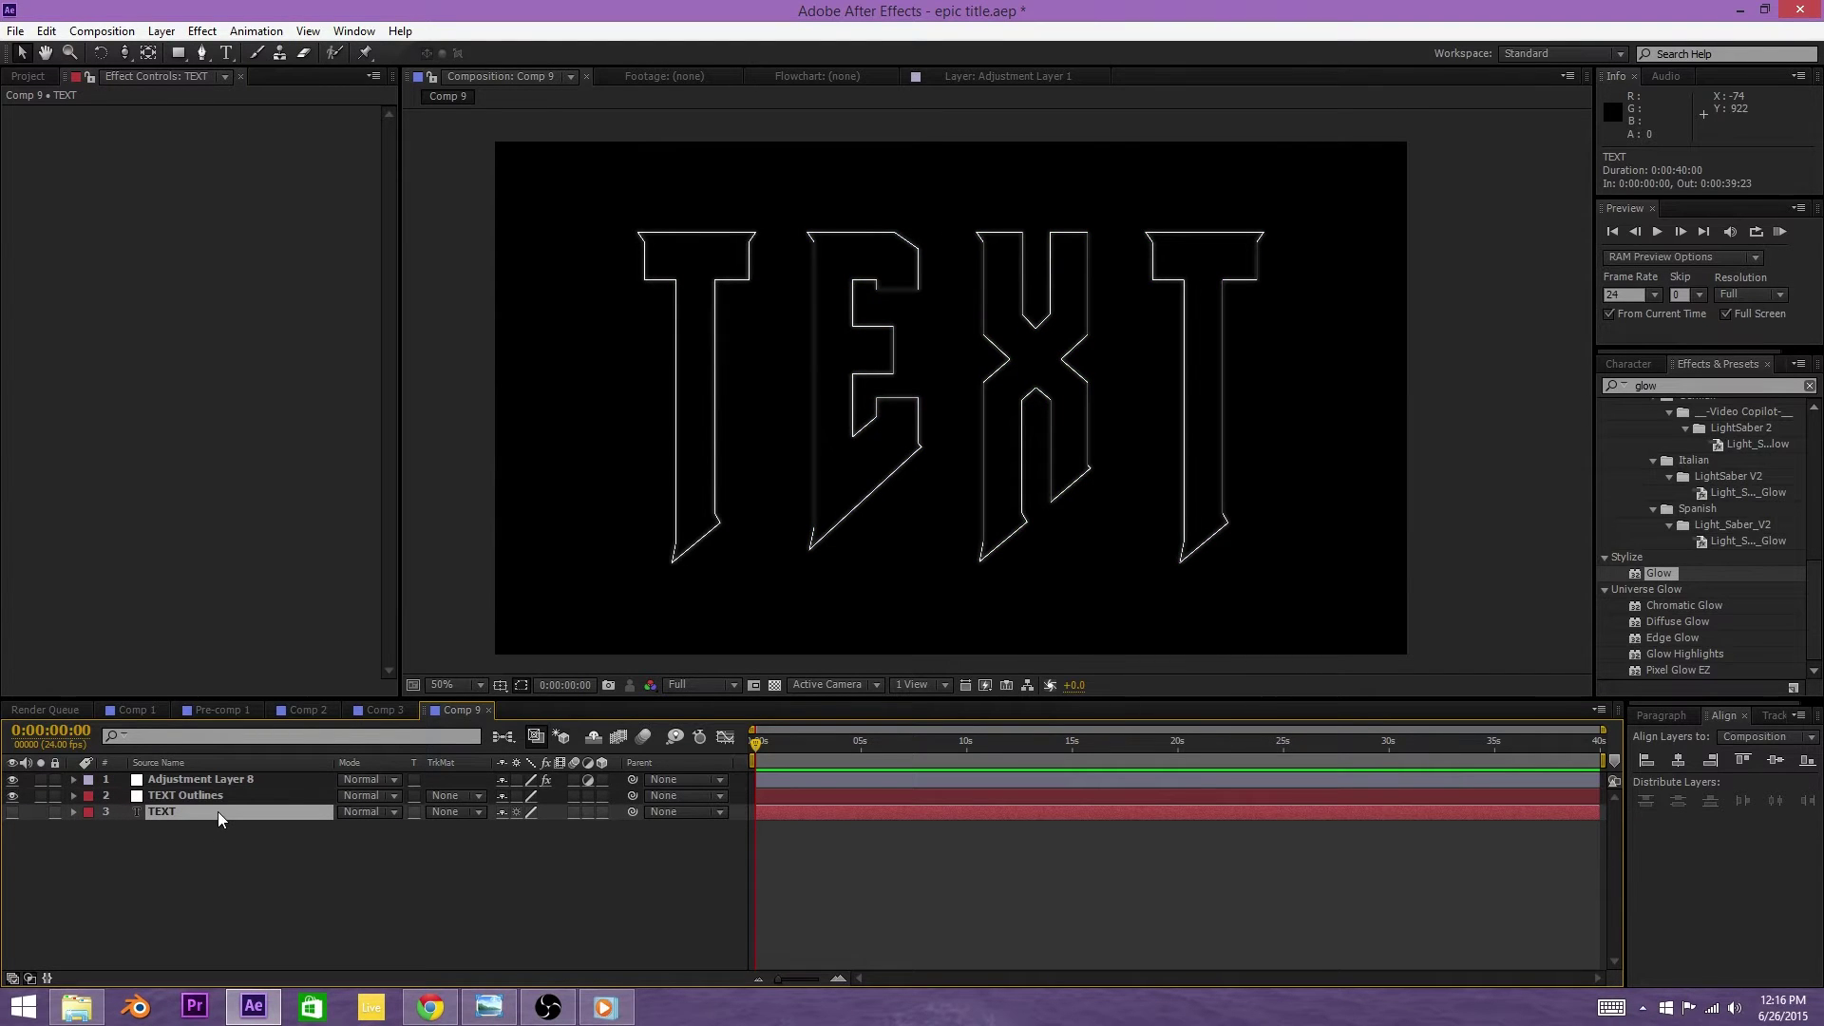
key("Delete")
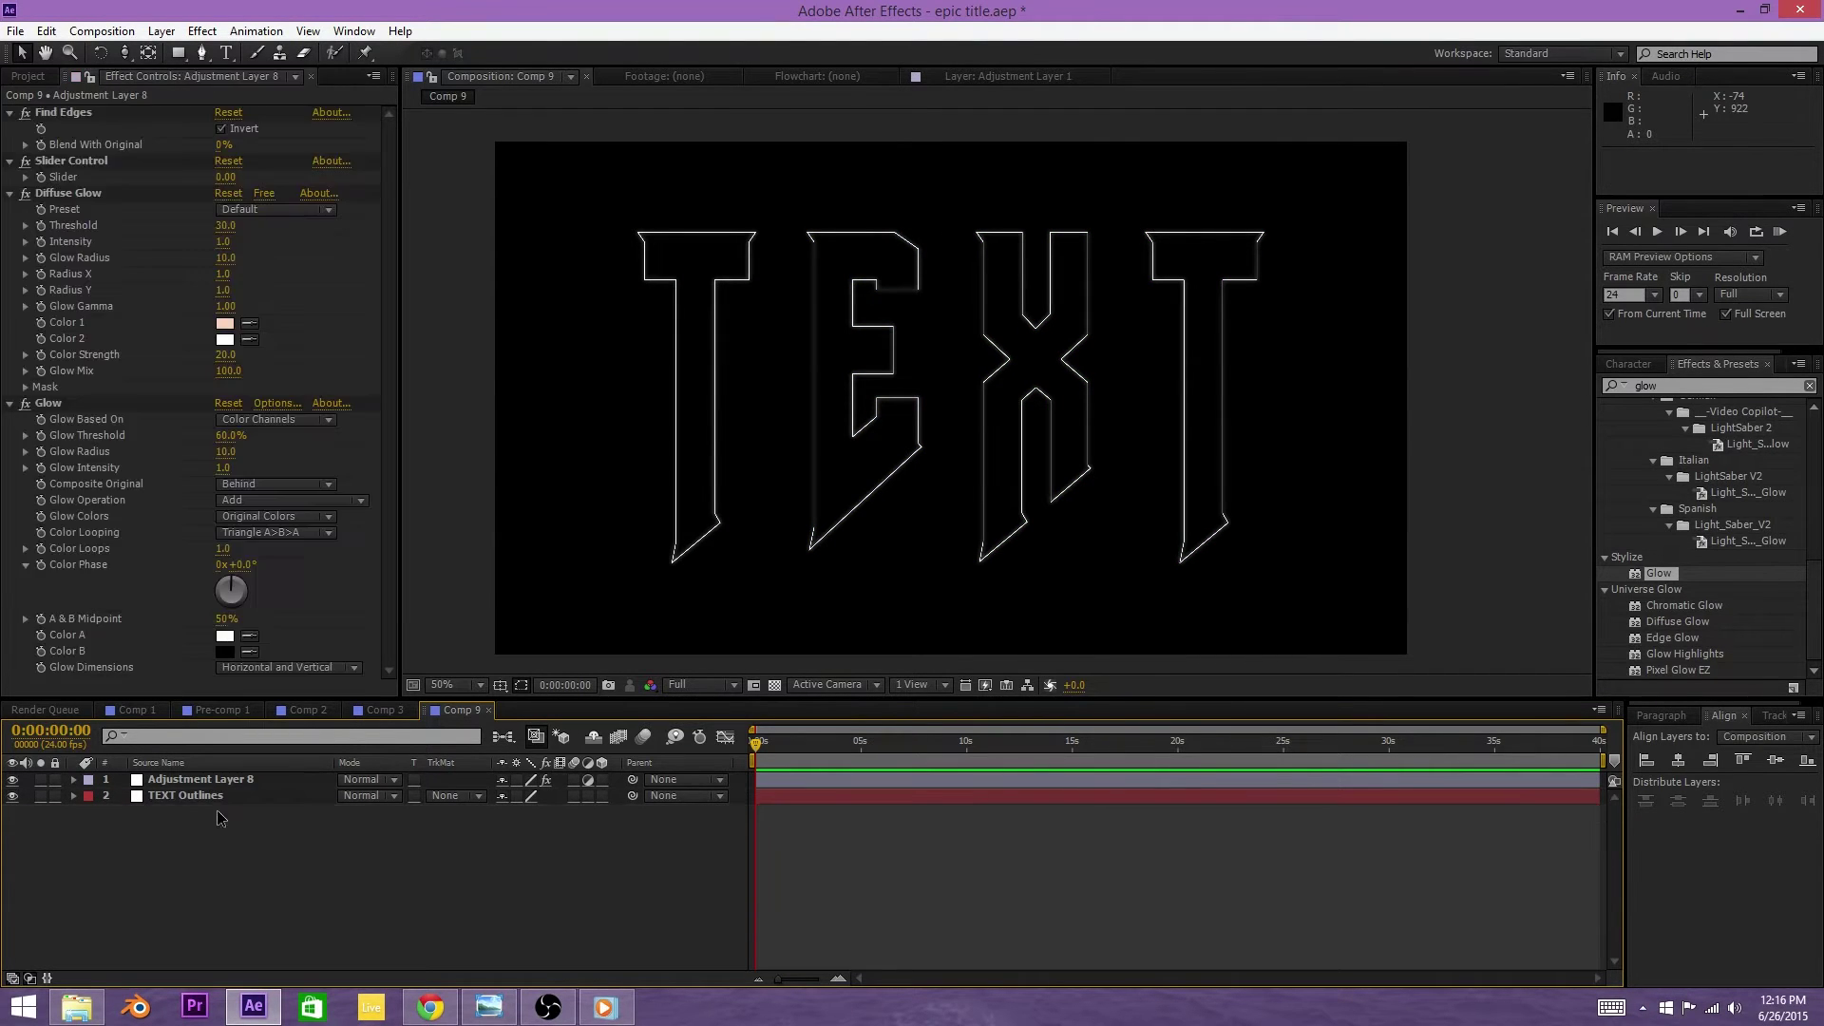
left_click(215, 801)
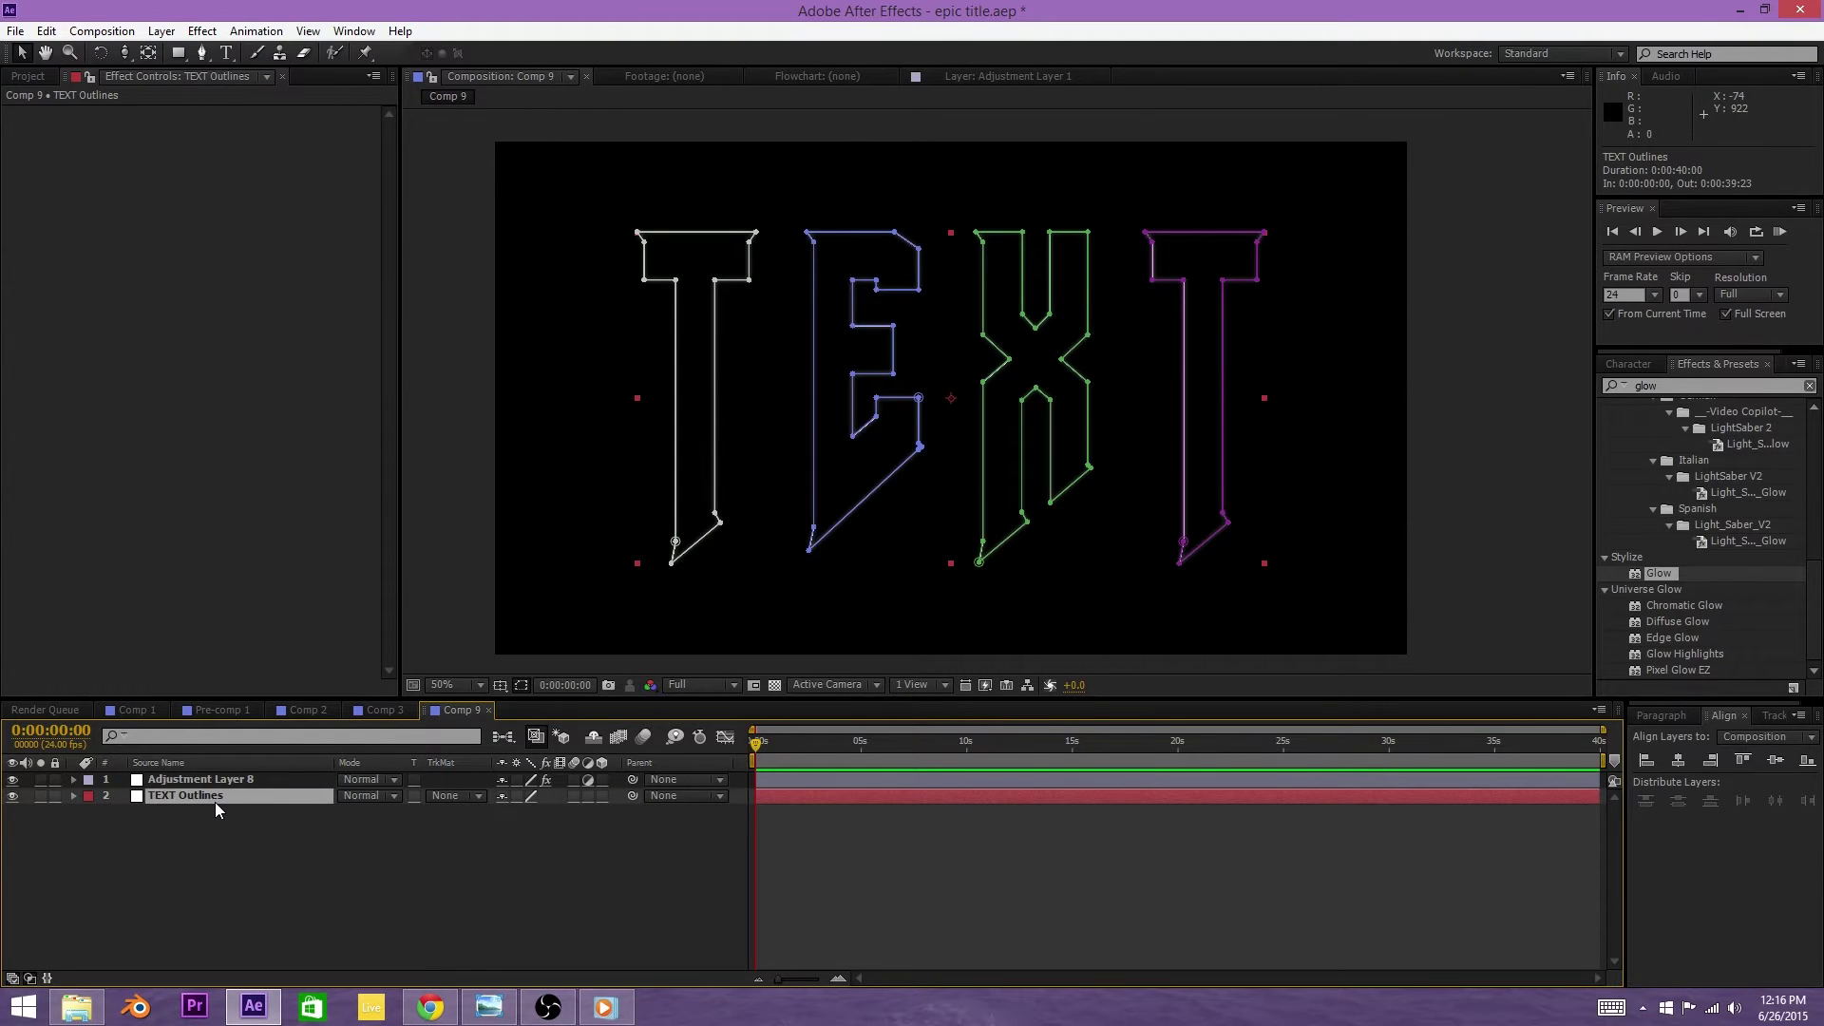
key("Return")
left_click(216, 803)
type("1")
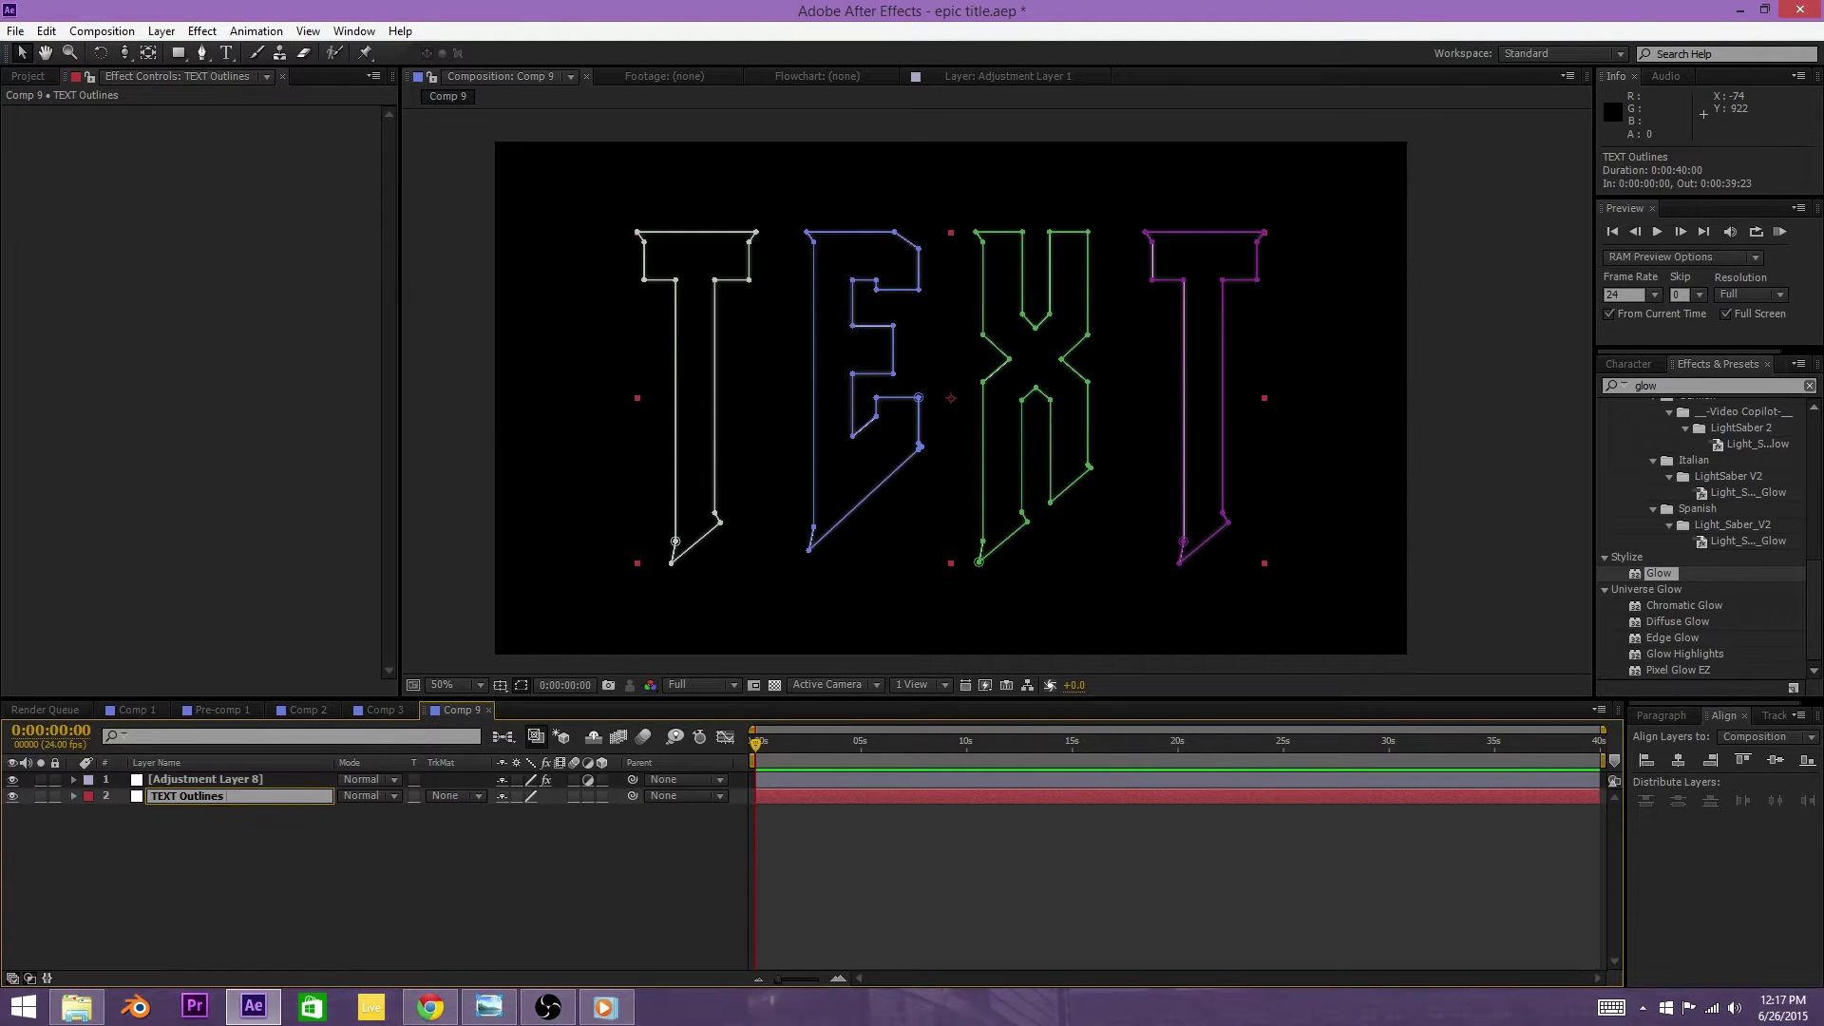
left_click(230, 825)
Step: Duplicate the TEXT Outlines 1 layer twice and hide both copies, leaving nothing selected
left_click(237, 794)
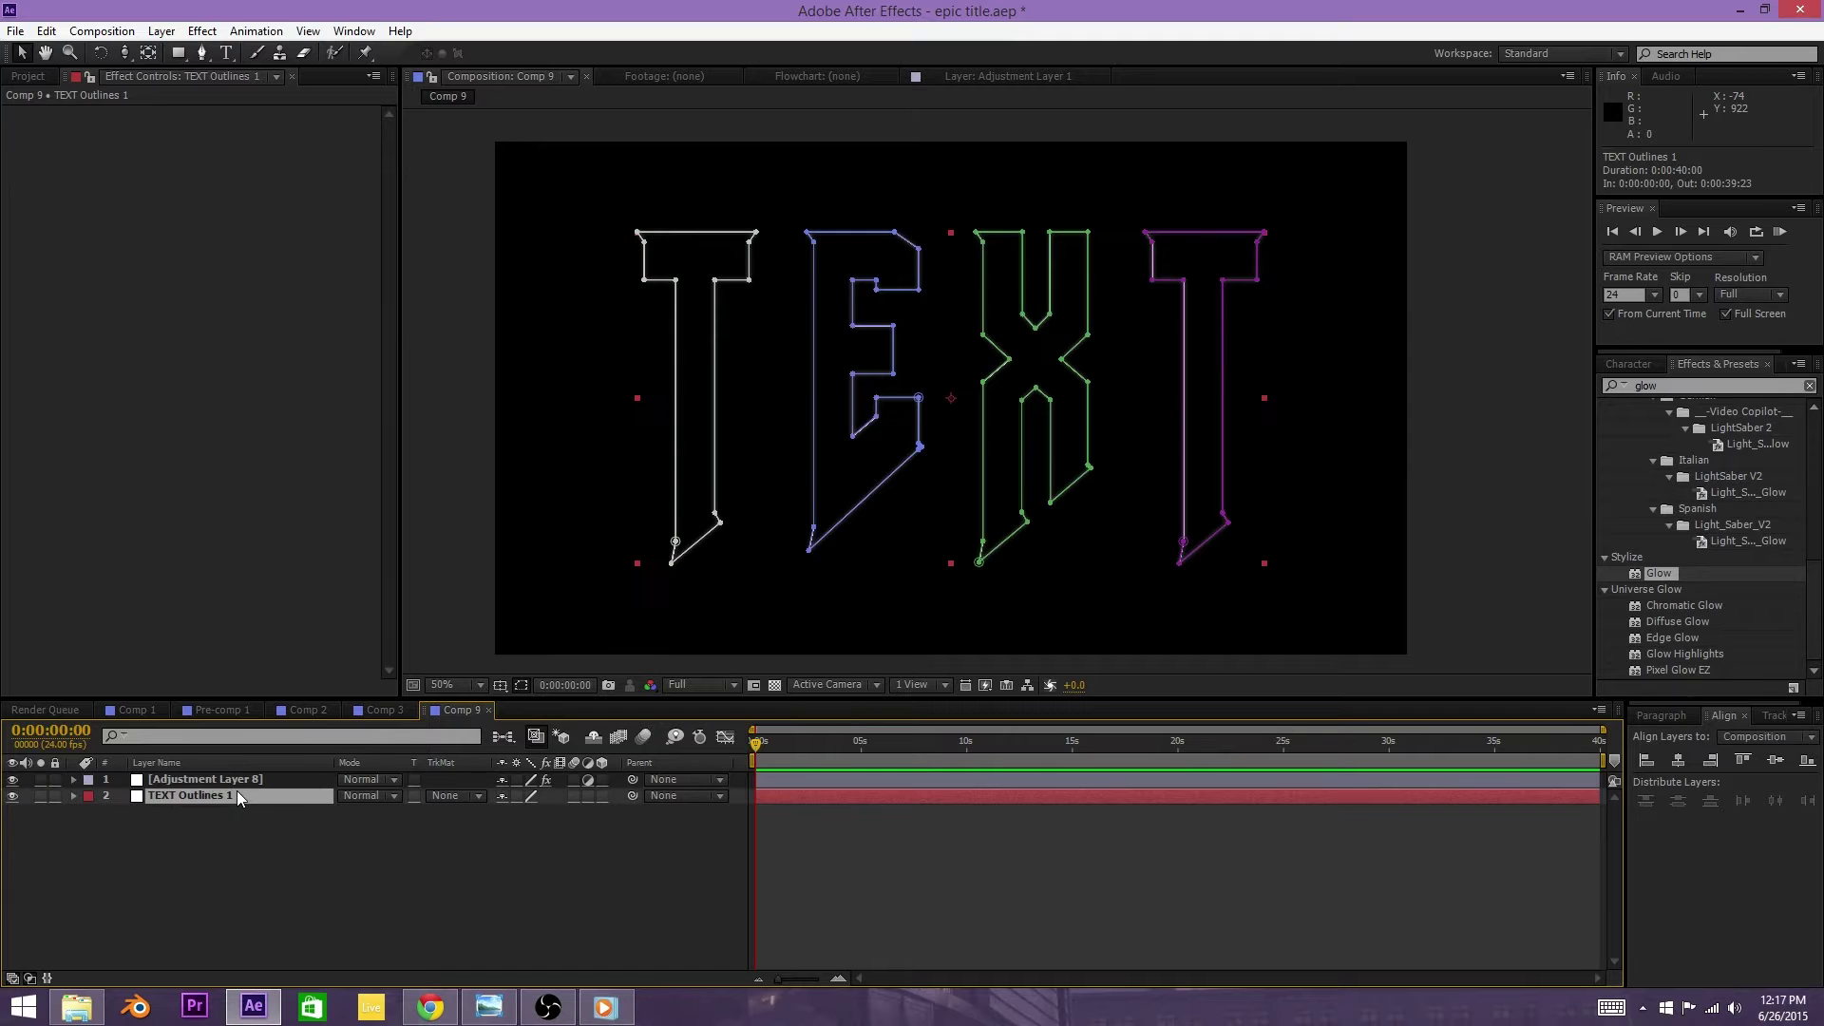
key("ctrl+d")
key("ctrl+d")
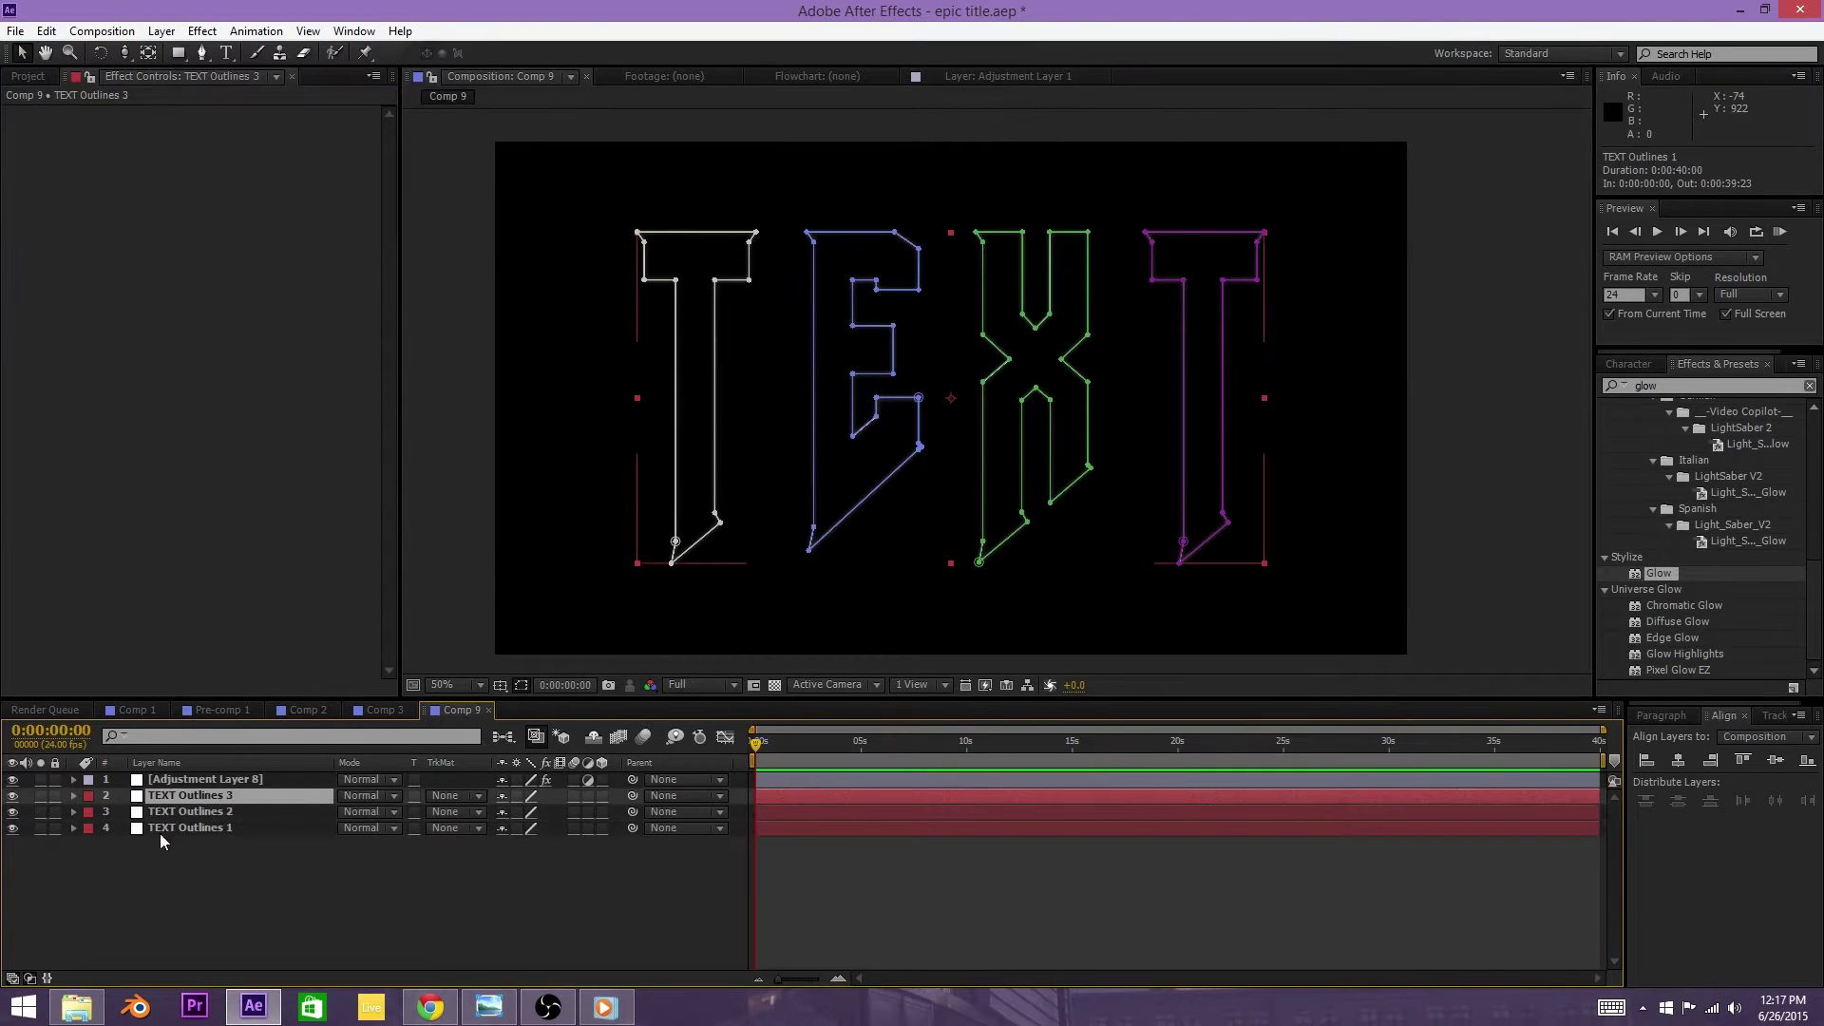
left_click(13, 811)
left_click(12, 795)
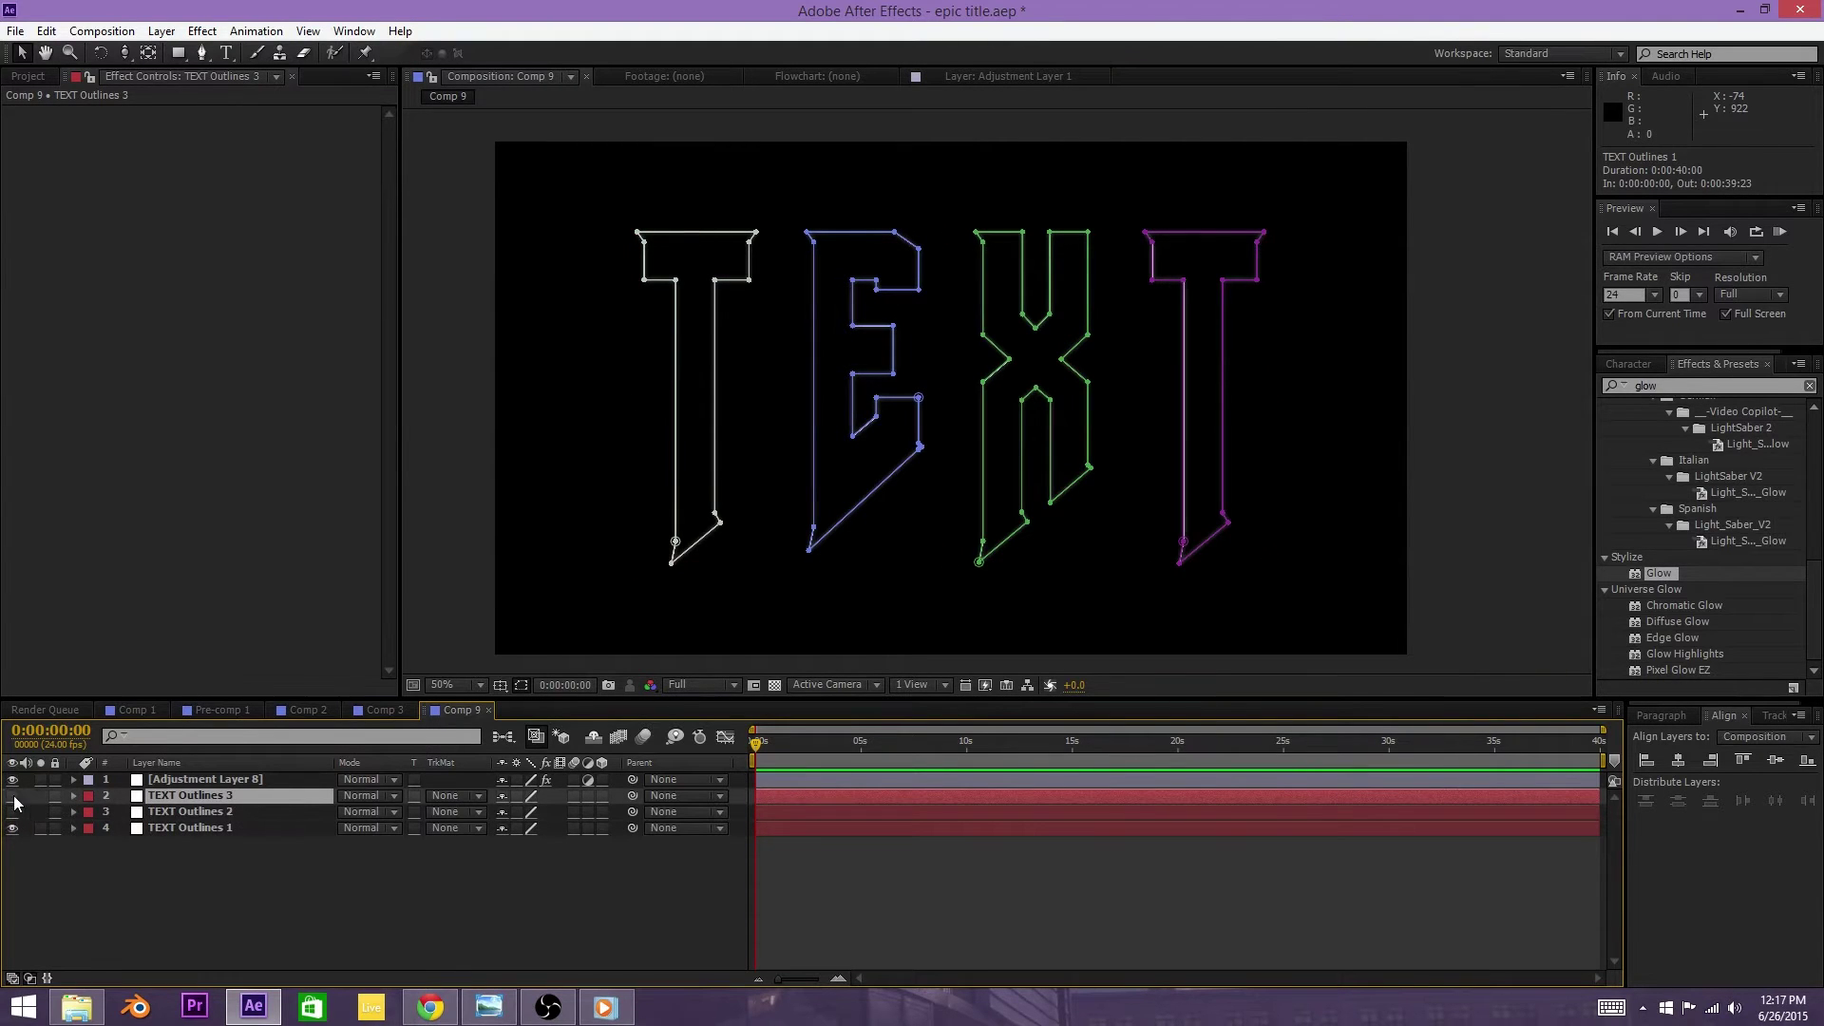
left_click(174, 889)
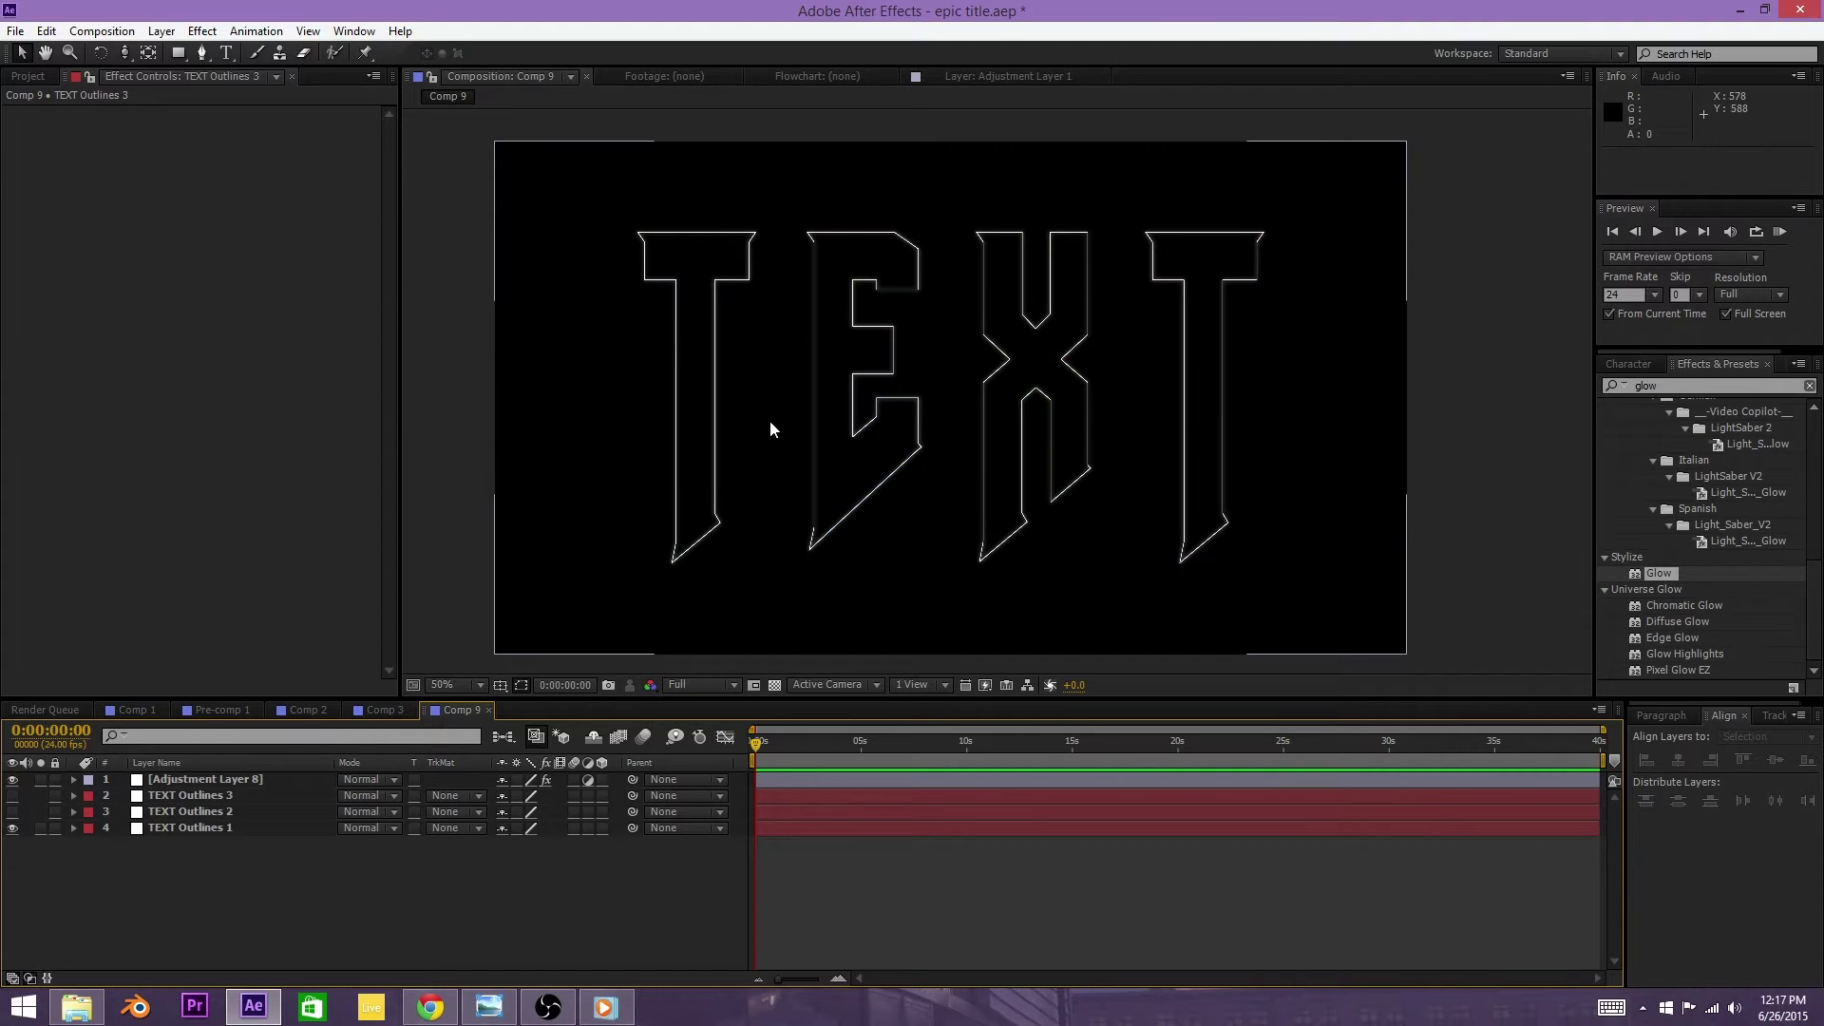
Step: Apply the Stroke effect to the TEXT Outlines 1 layer, stroking all masks with a brush size of 50
left_click(1665, 386)
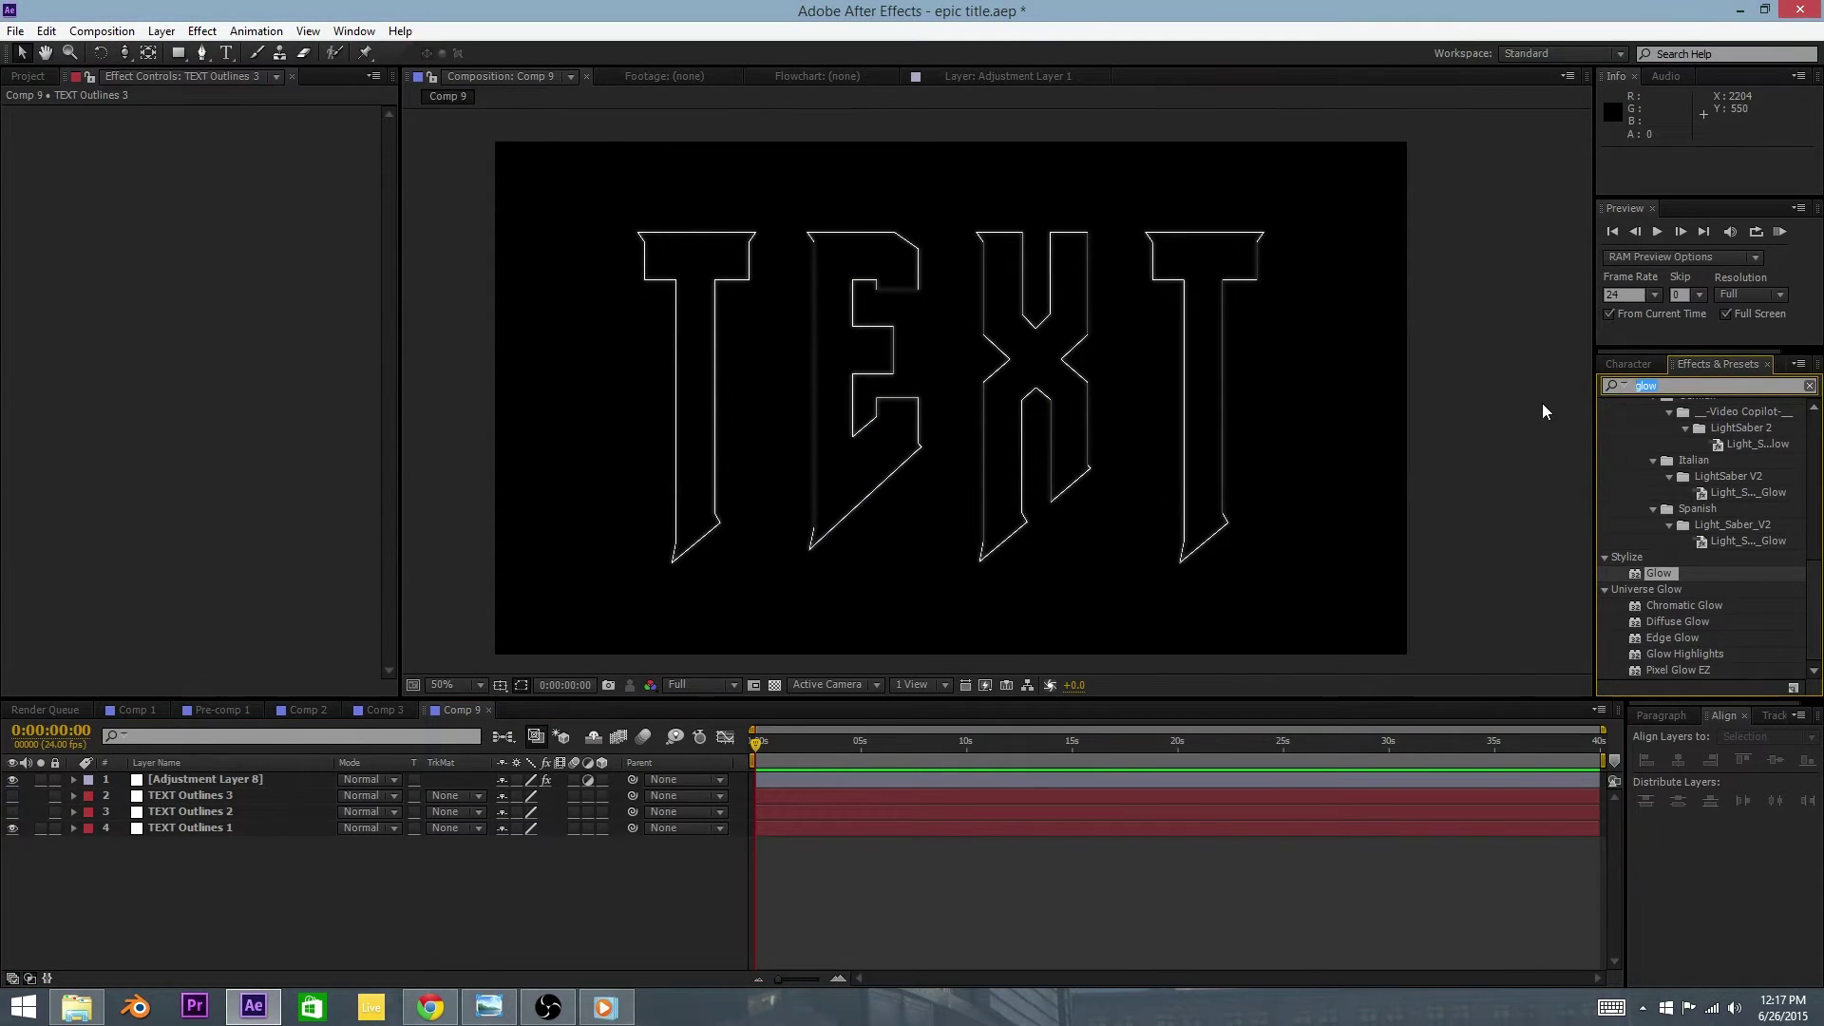
type("stroke")
mouse_move(1672, 633)
left_mouse_down()
mouse_move(950, 750)
mouse_move(162, 829)
left_mouse_up()
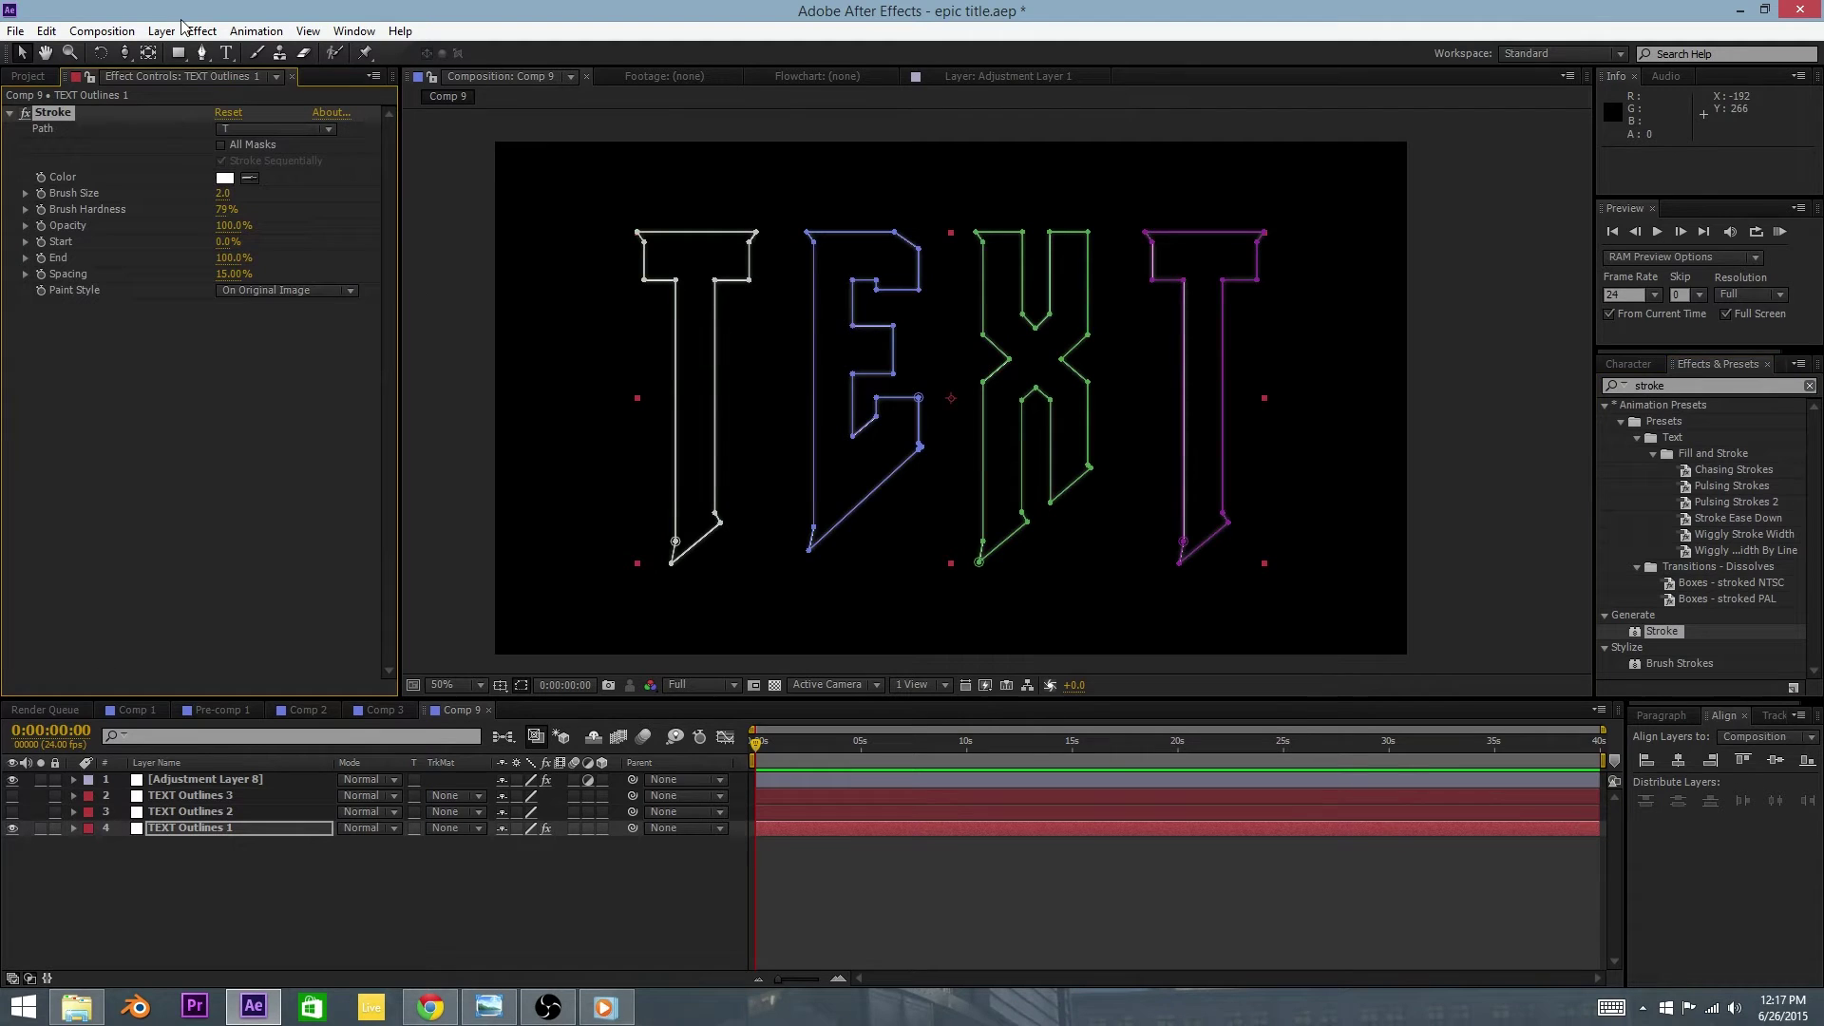
left_click(222, 144)
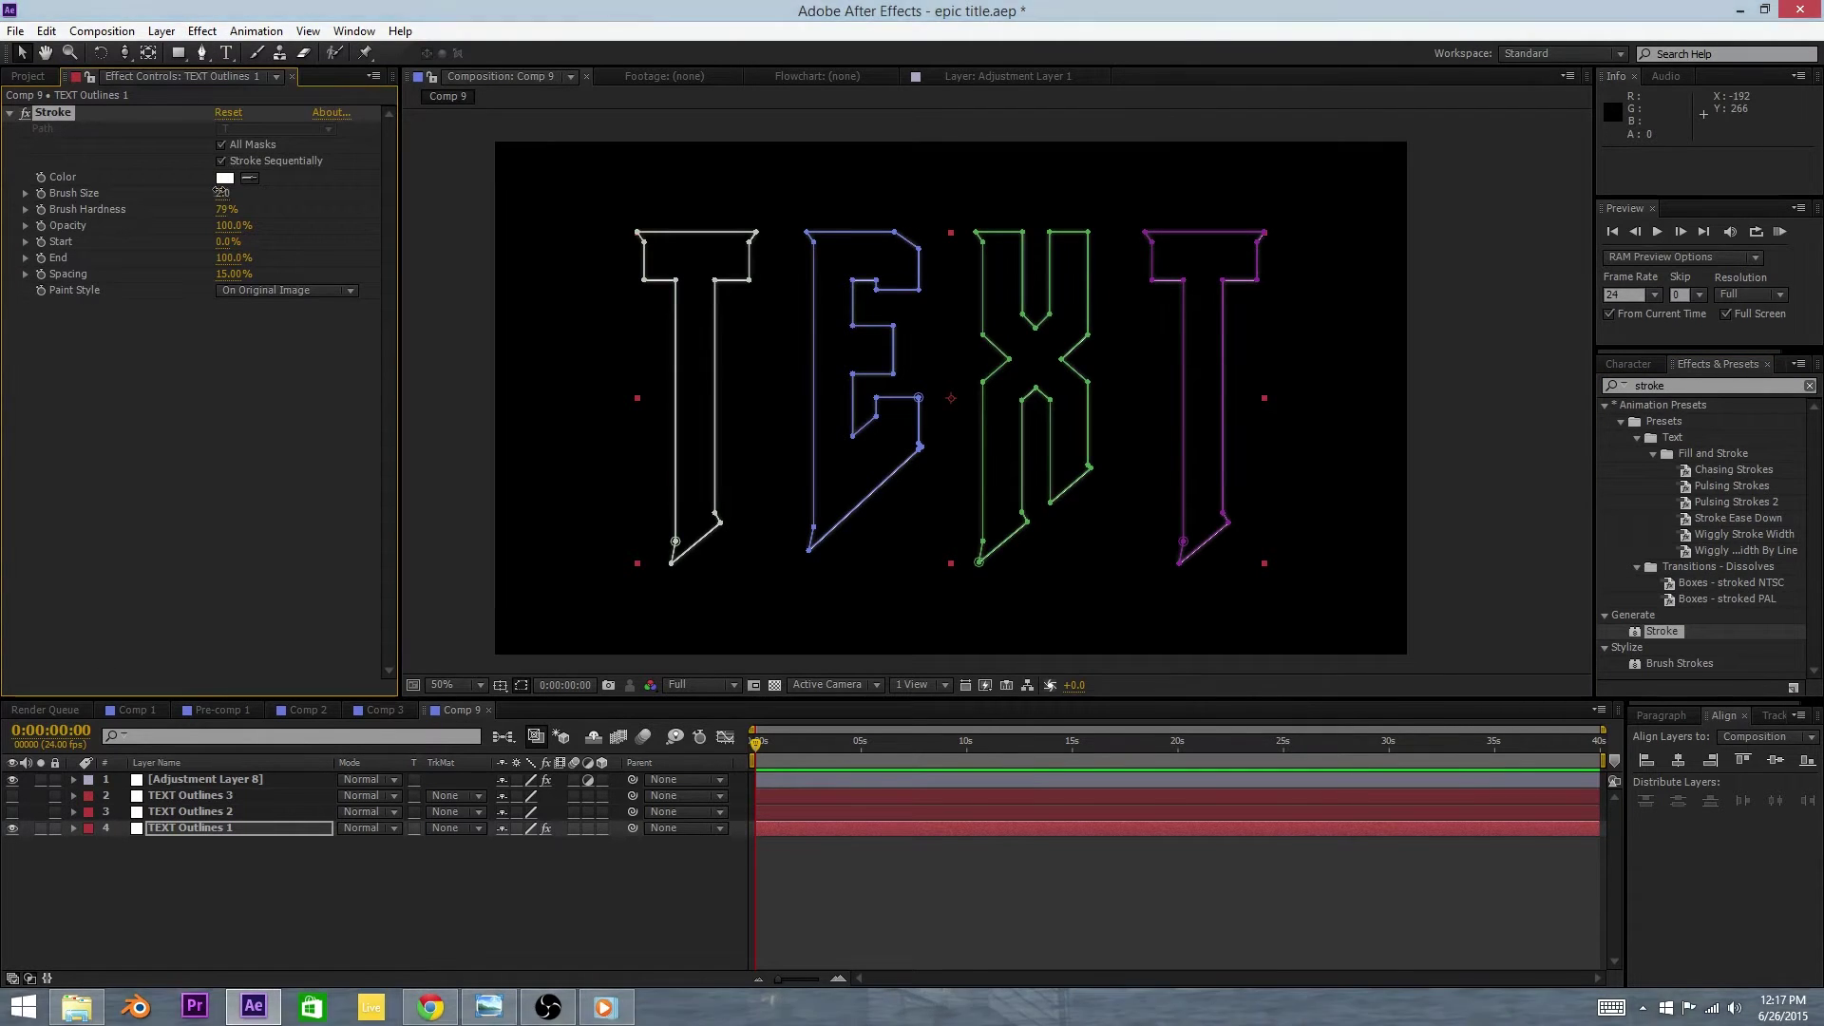
left_click_drag(222, 193, 903, 121)
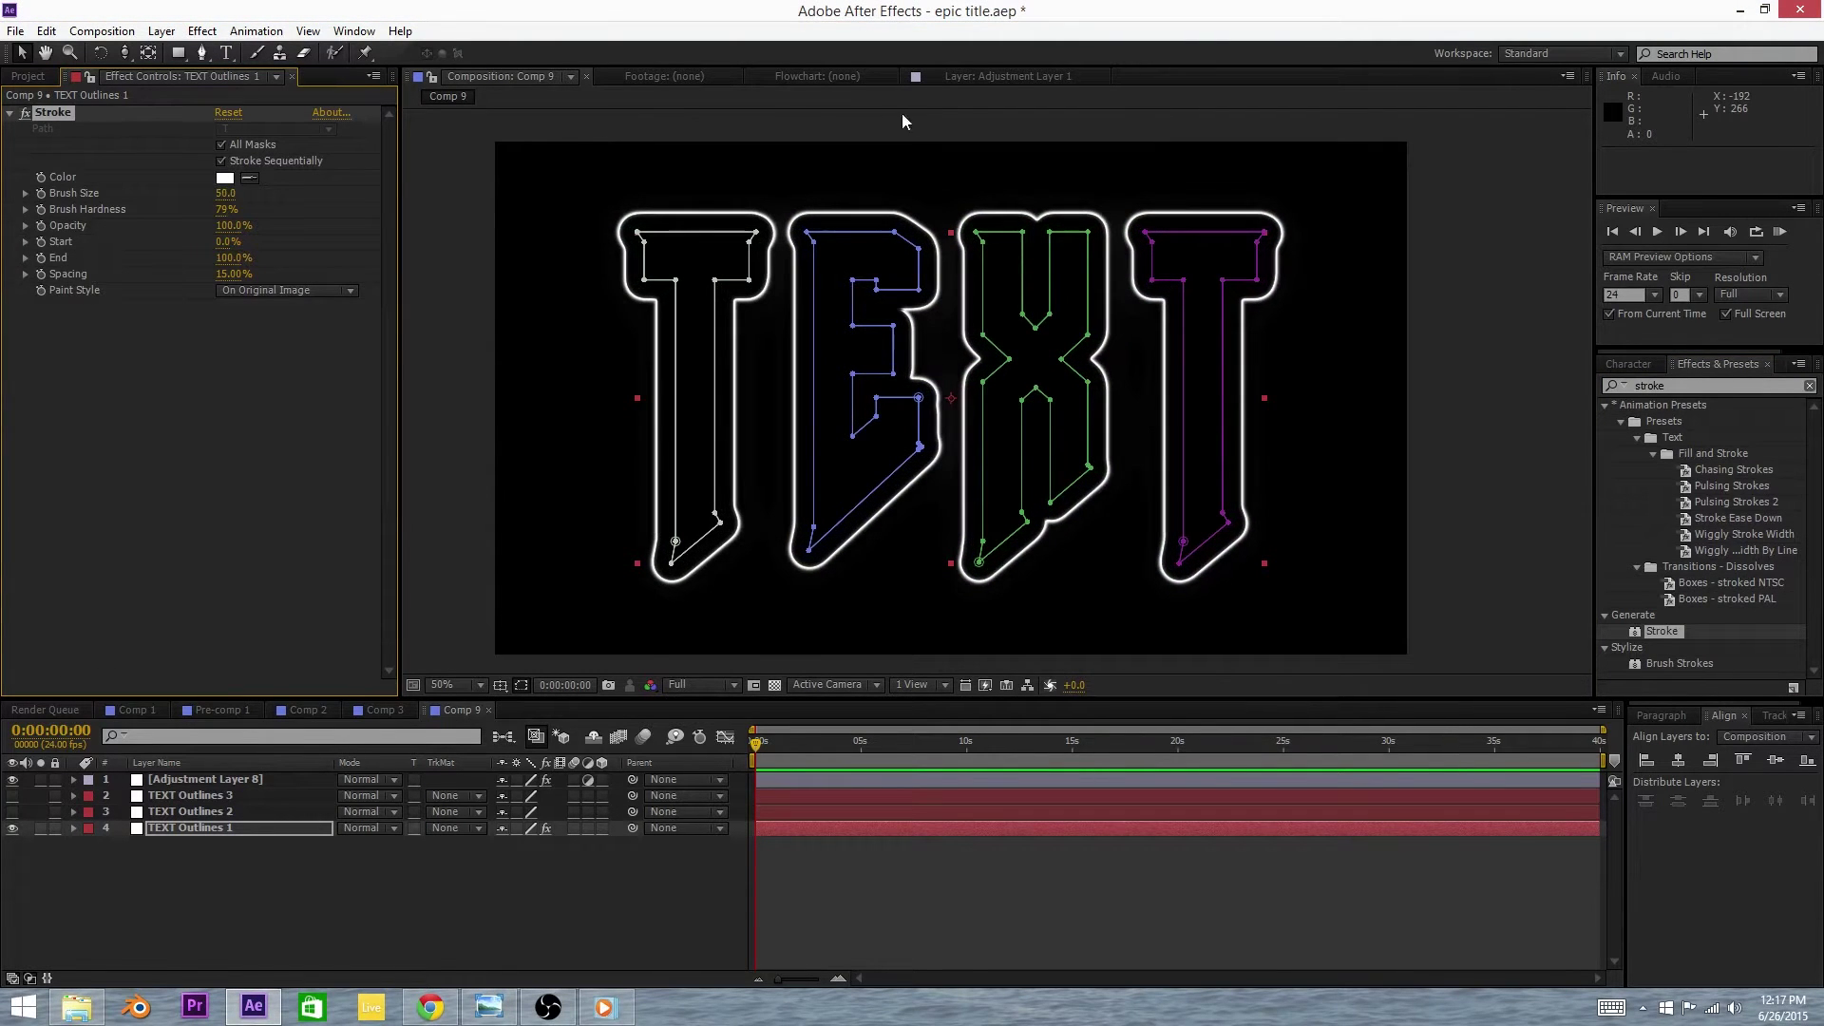
Step: Set the Stroke's brush hardness to 100%, spacing to 0% and paint style to Reveal Original Image
left_click(237, 209)
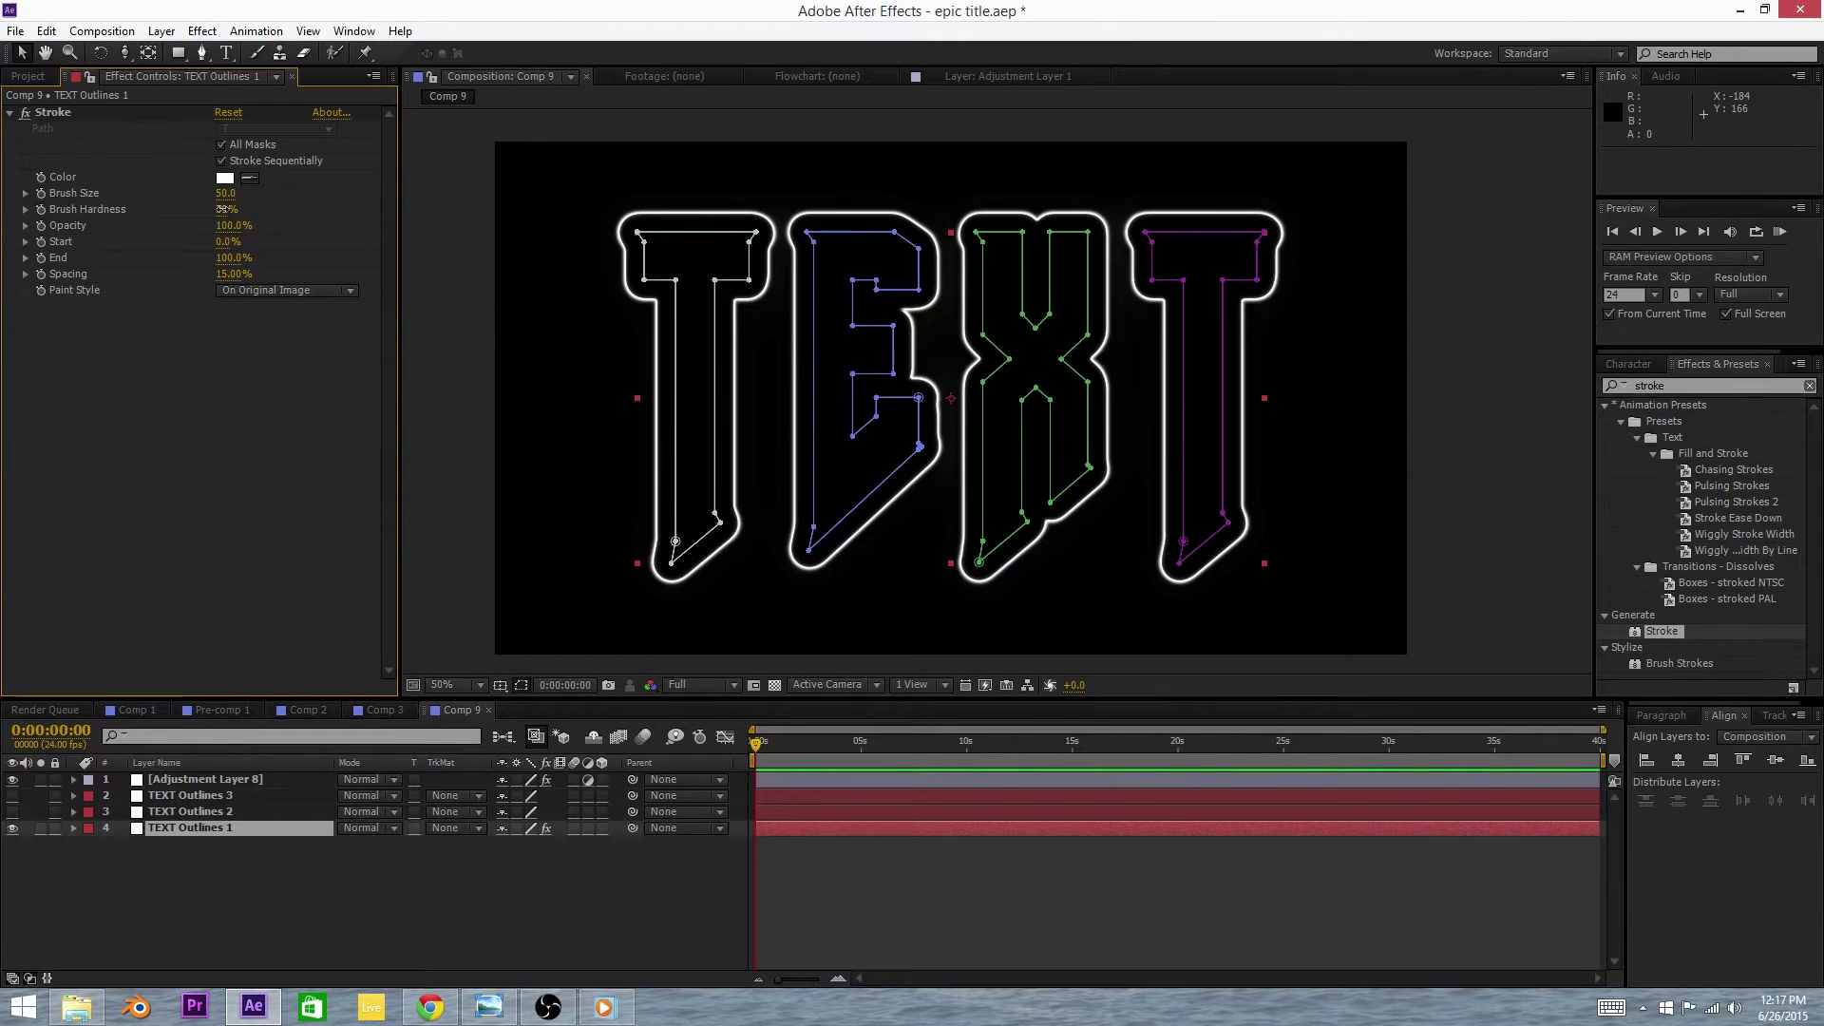
left_click_drag(225, 209, 704, 204)
left_click_drag(235, 278, 171, 278)
left_click(285, 290)
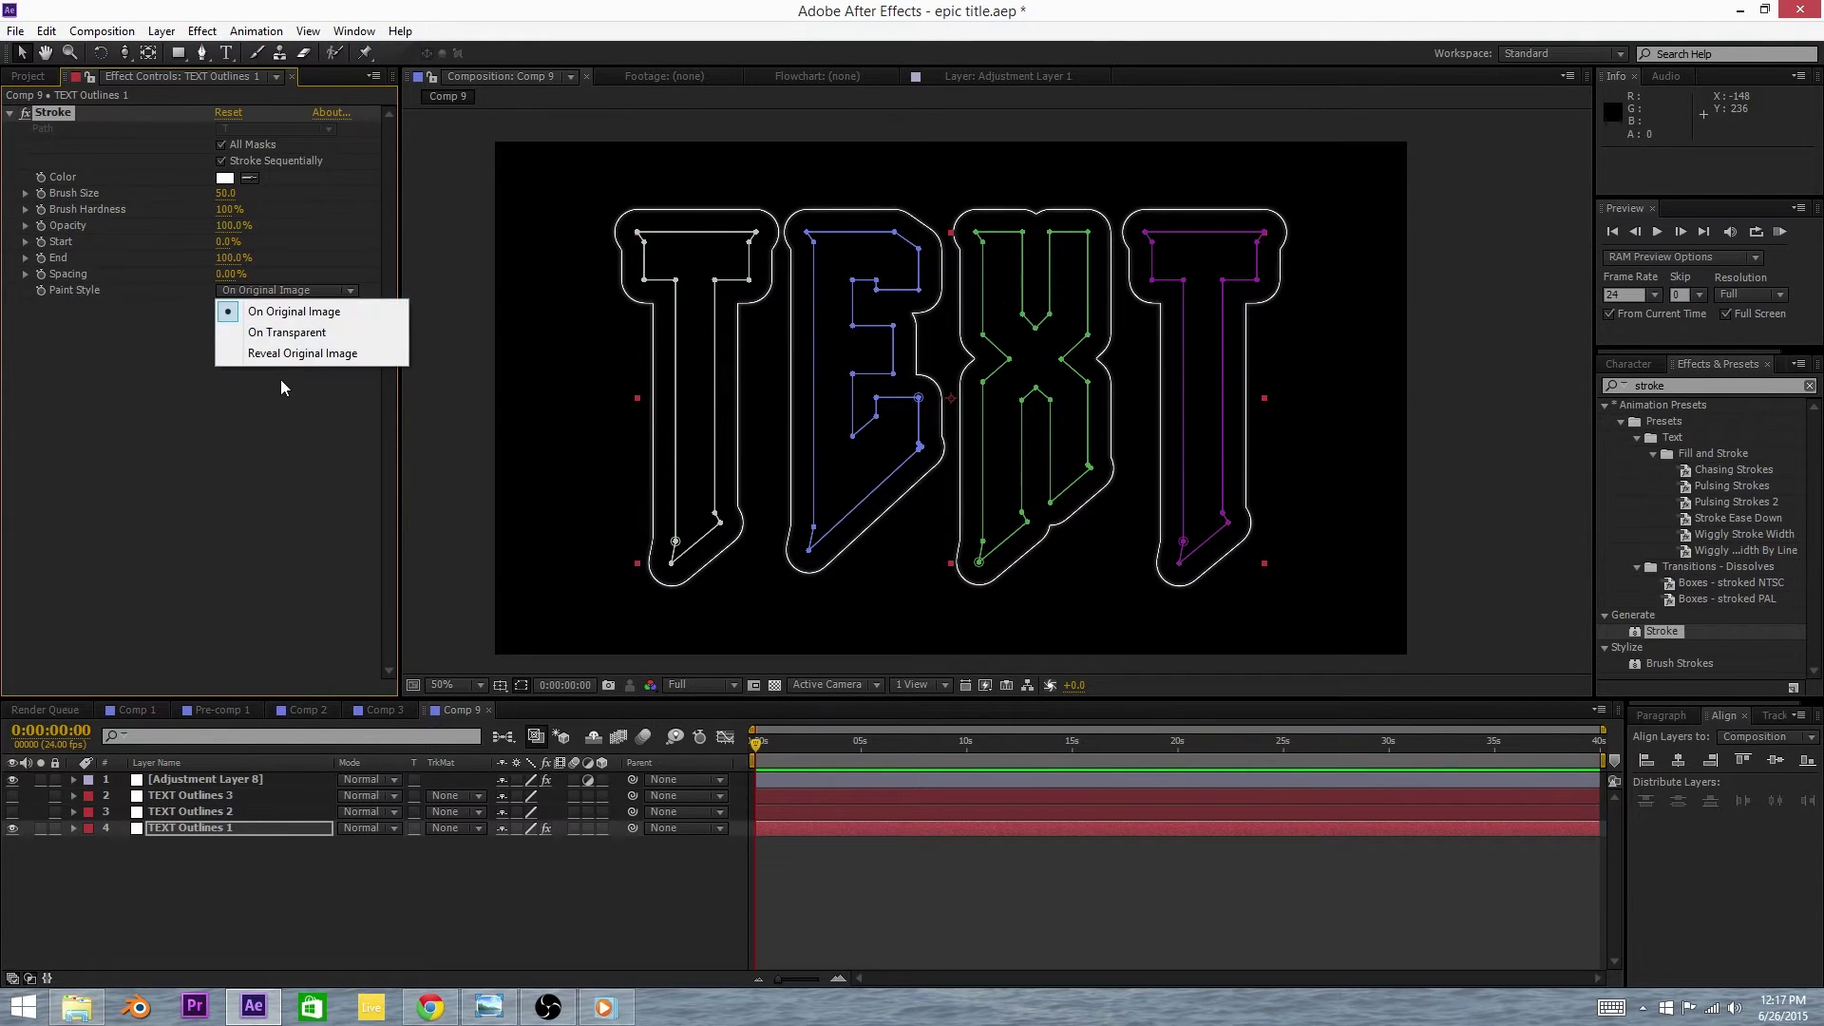
left_click(302, 353)
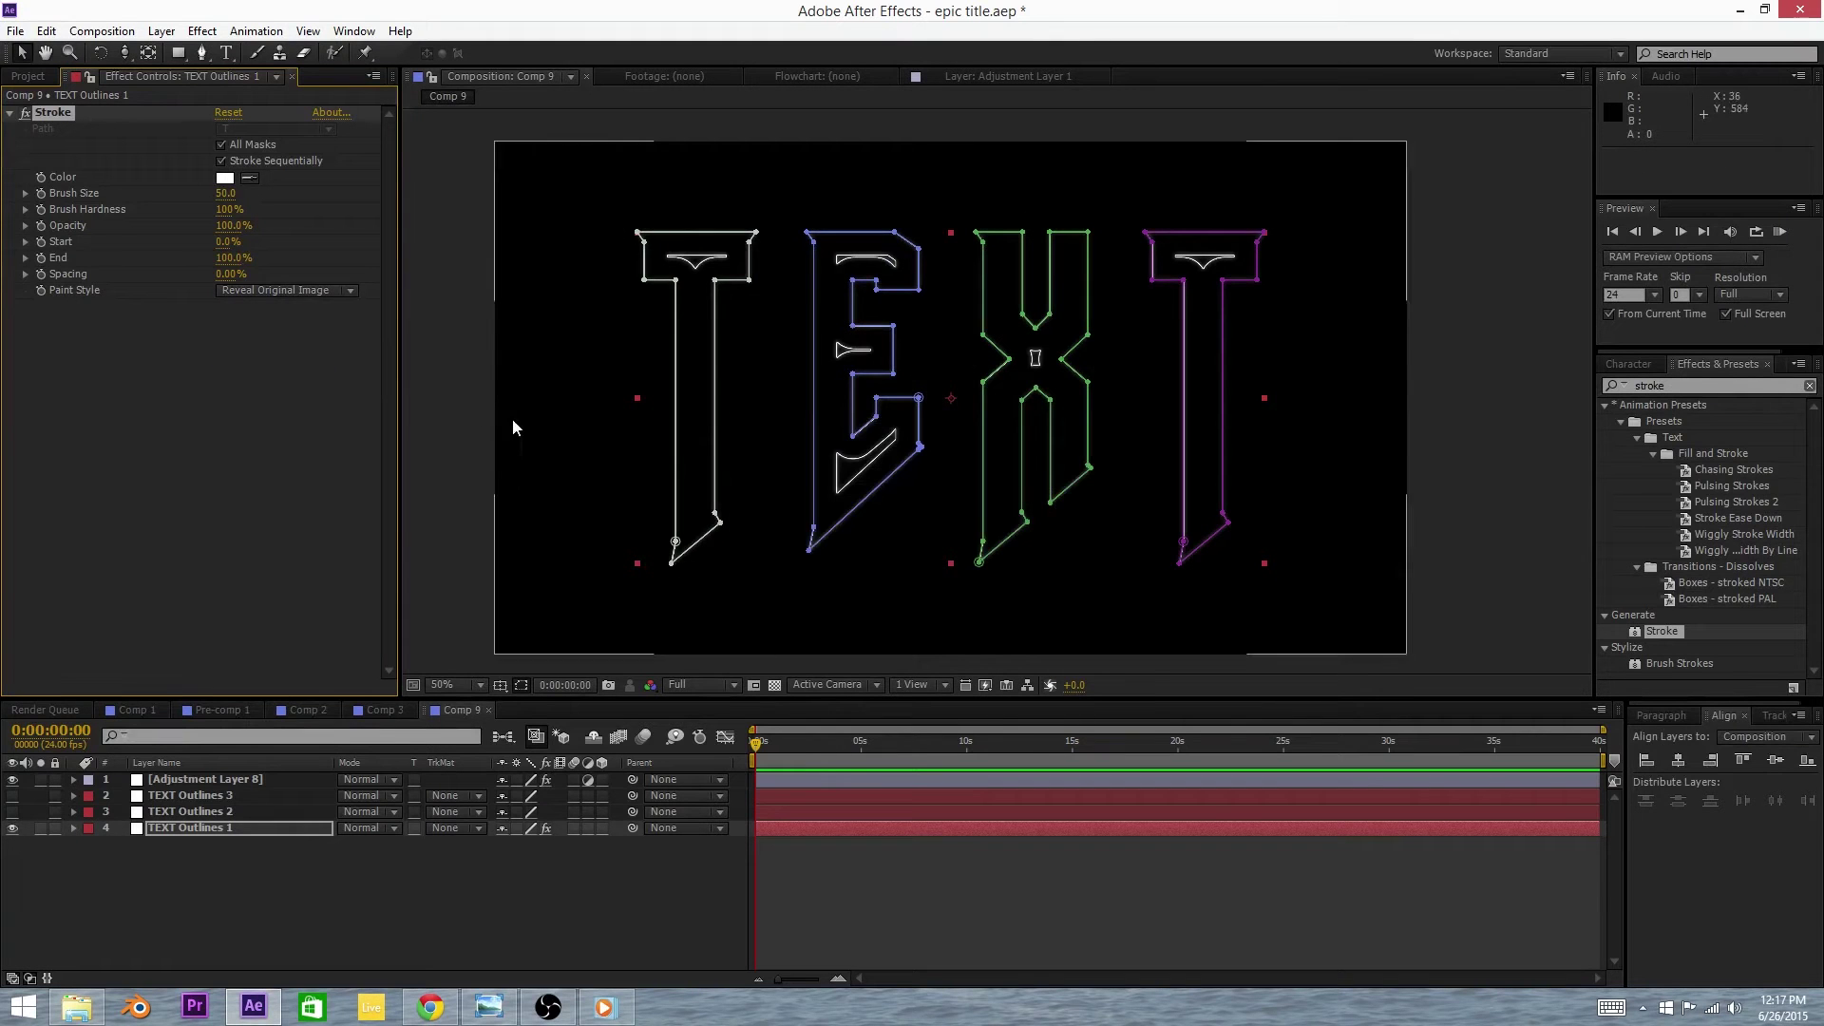
left_click(447, 419)
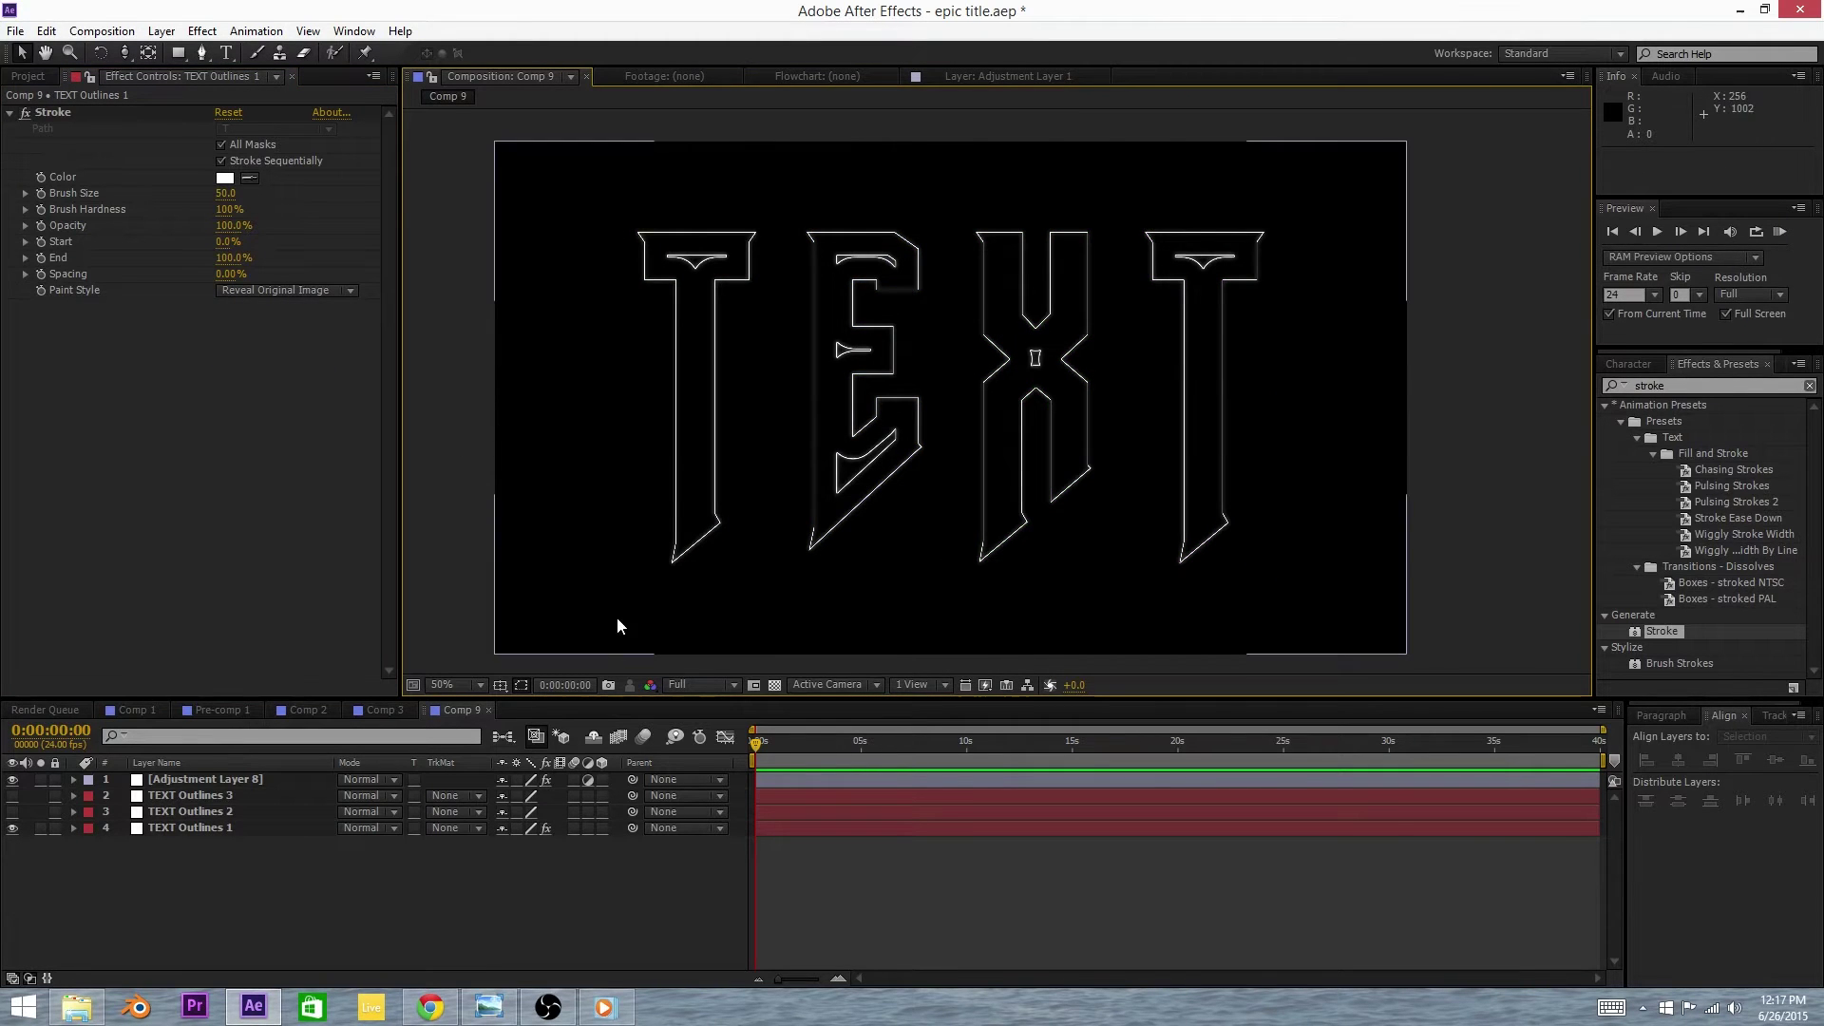
Step: Check the Stroke's End reveal on the text with Adjustment Layer 8 hidden, and make that layer visible again
key("period")
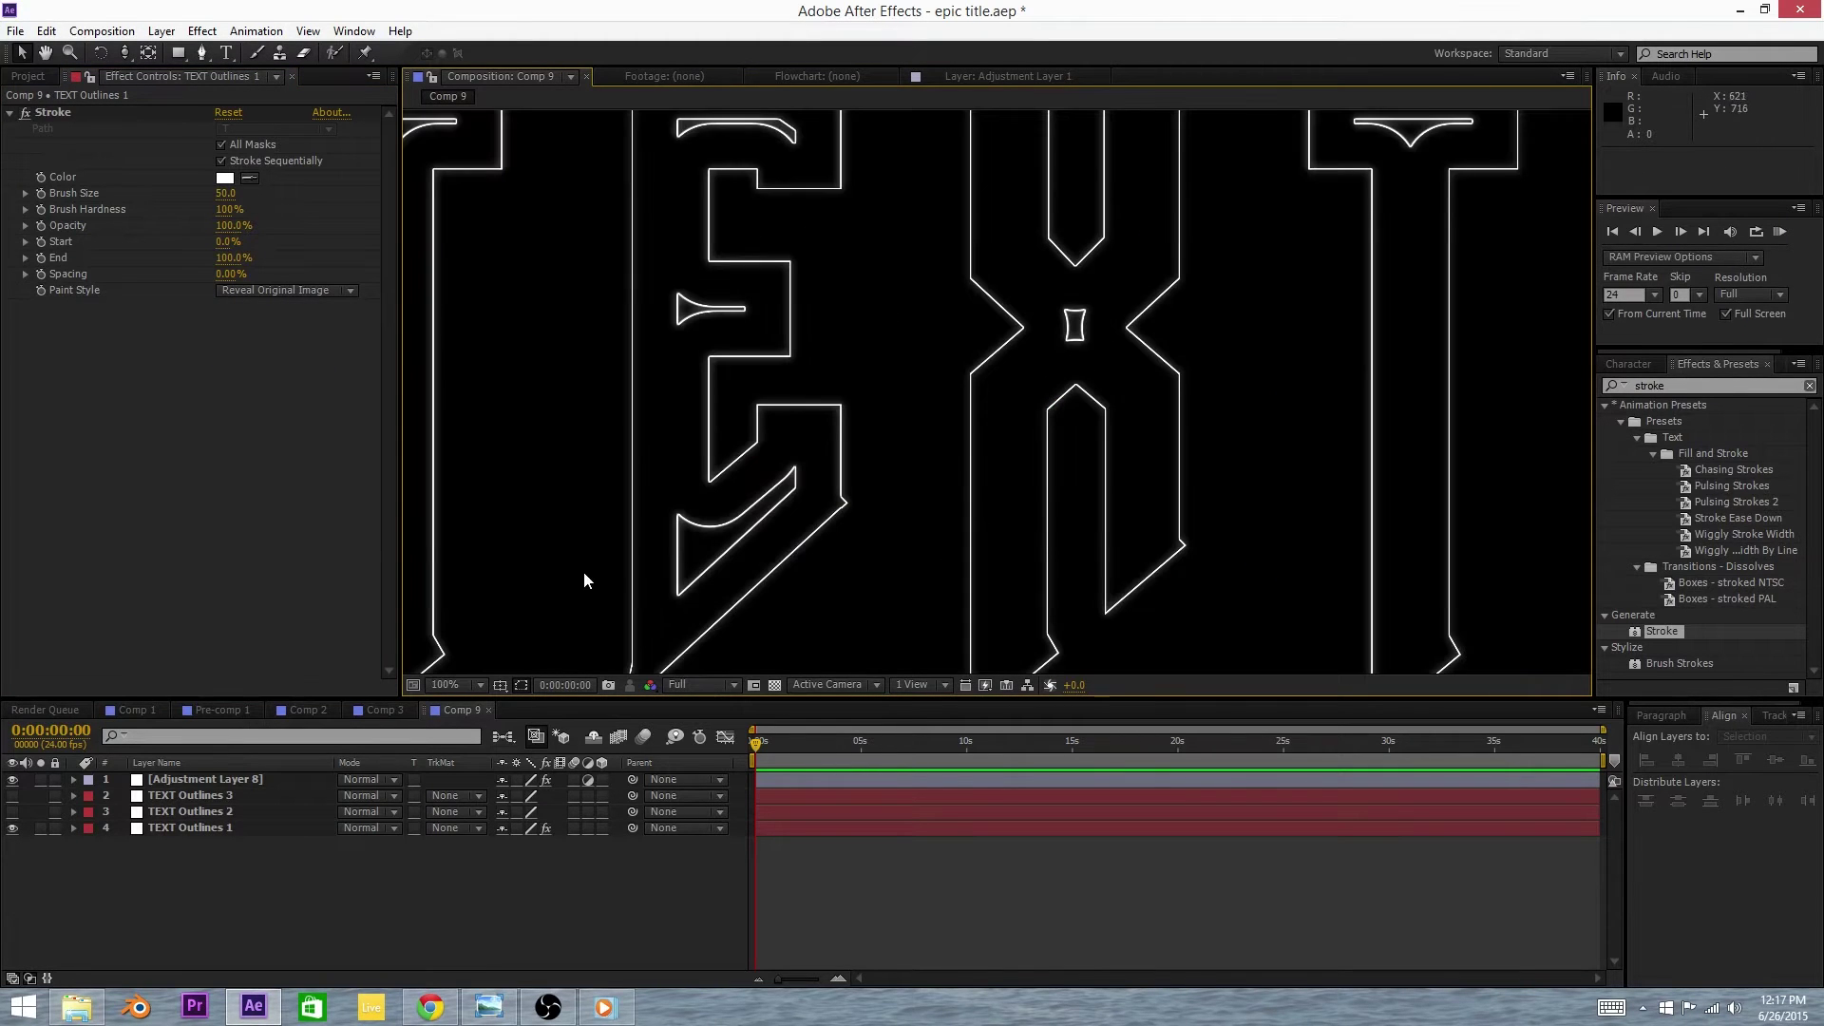
left_click(12, 778)
key("comma")
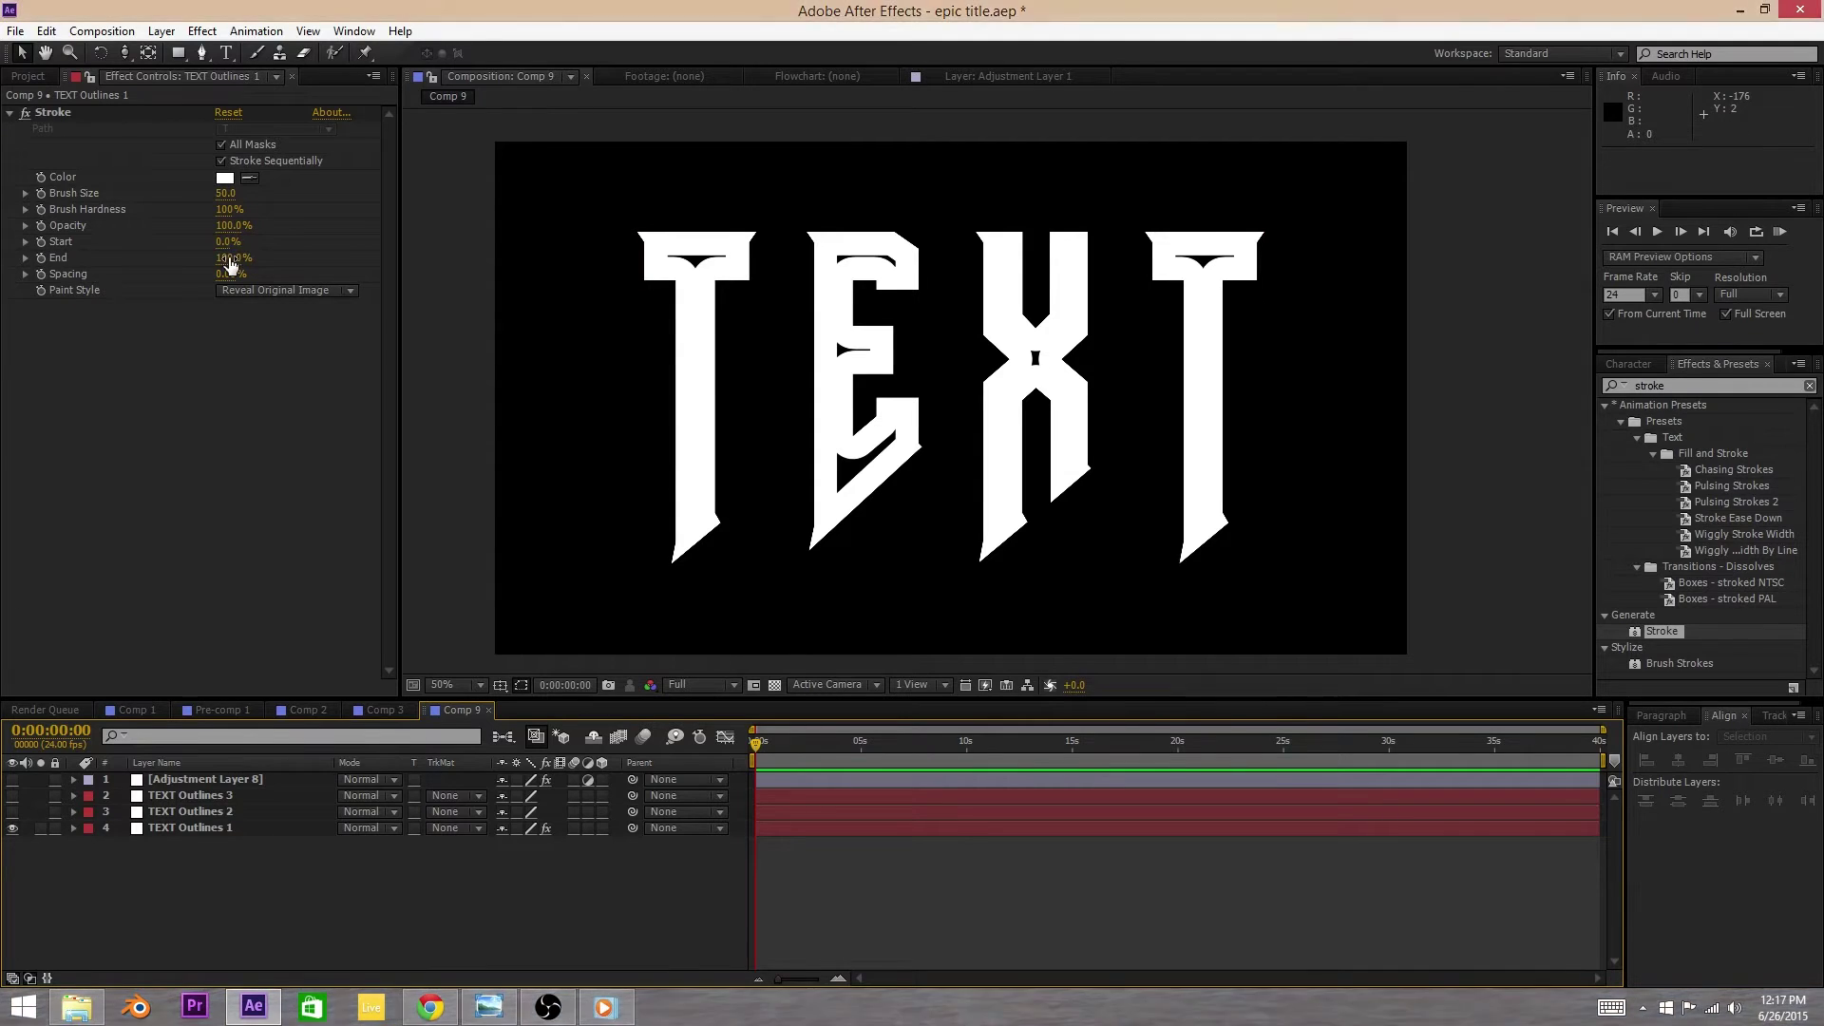
mouse_move(231, 257)
left_mouse_down()
mouse_move(128, 259)
mouse_move(312, 276)
left_mouse_up()
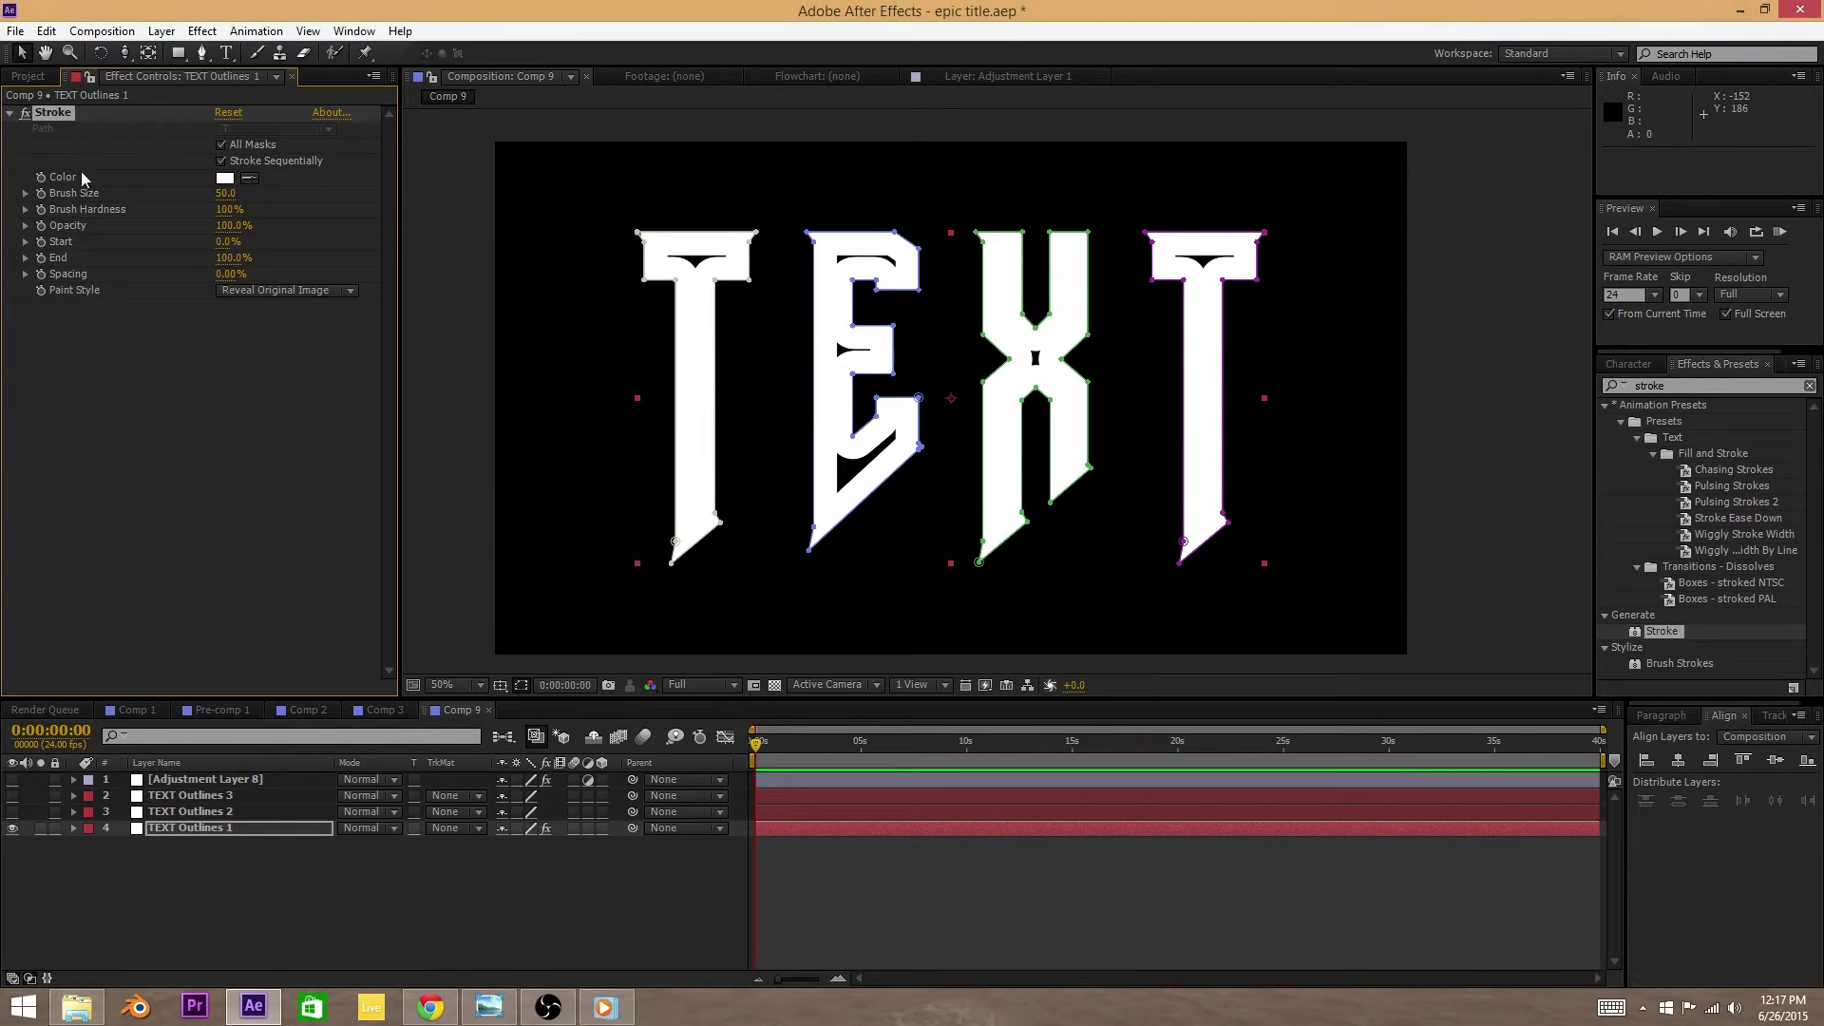
left_click(12, 780)
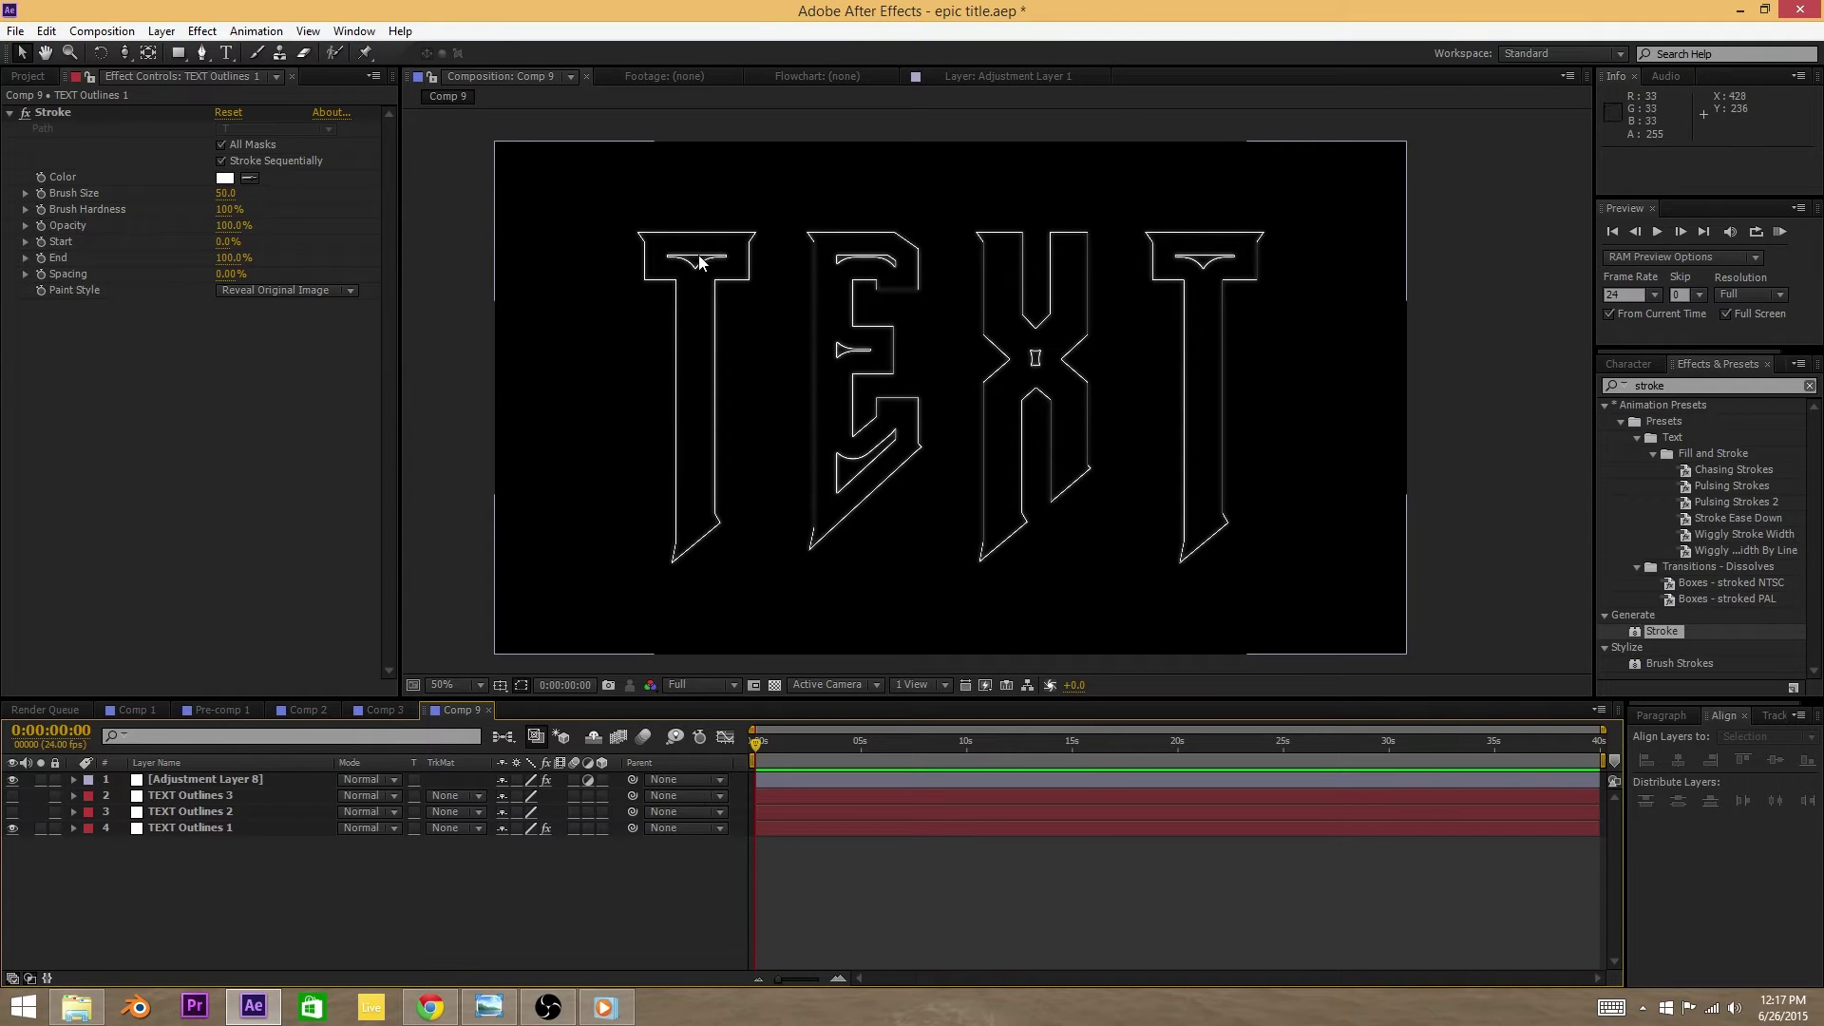
Step: Find the Stylize Glow effect and apply it to the TEXT Outlines 1 layer
left_click(262, 832)
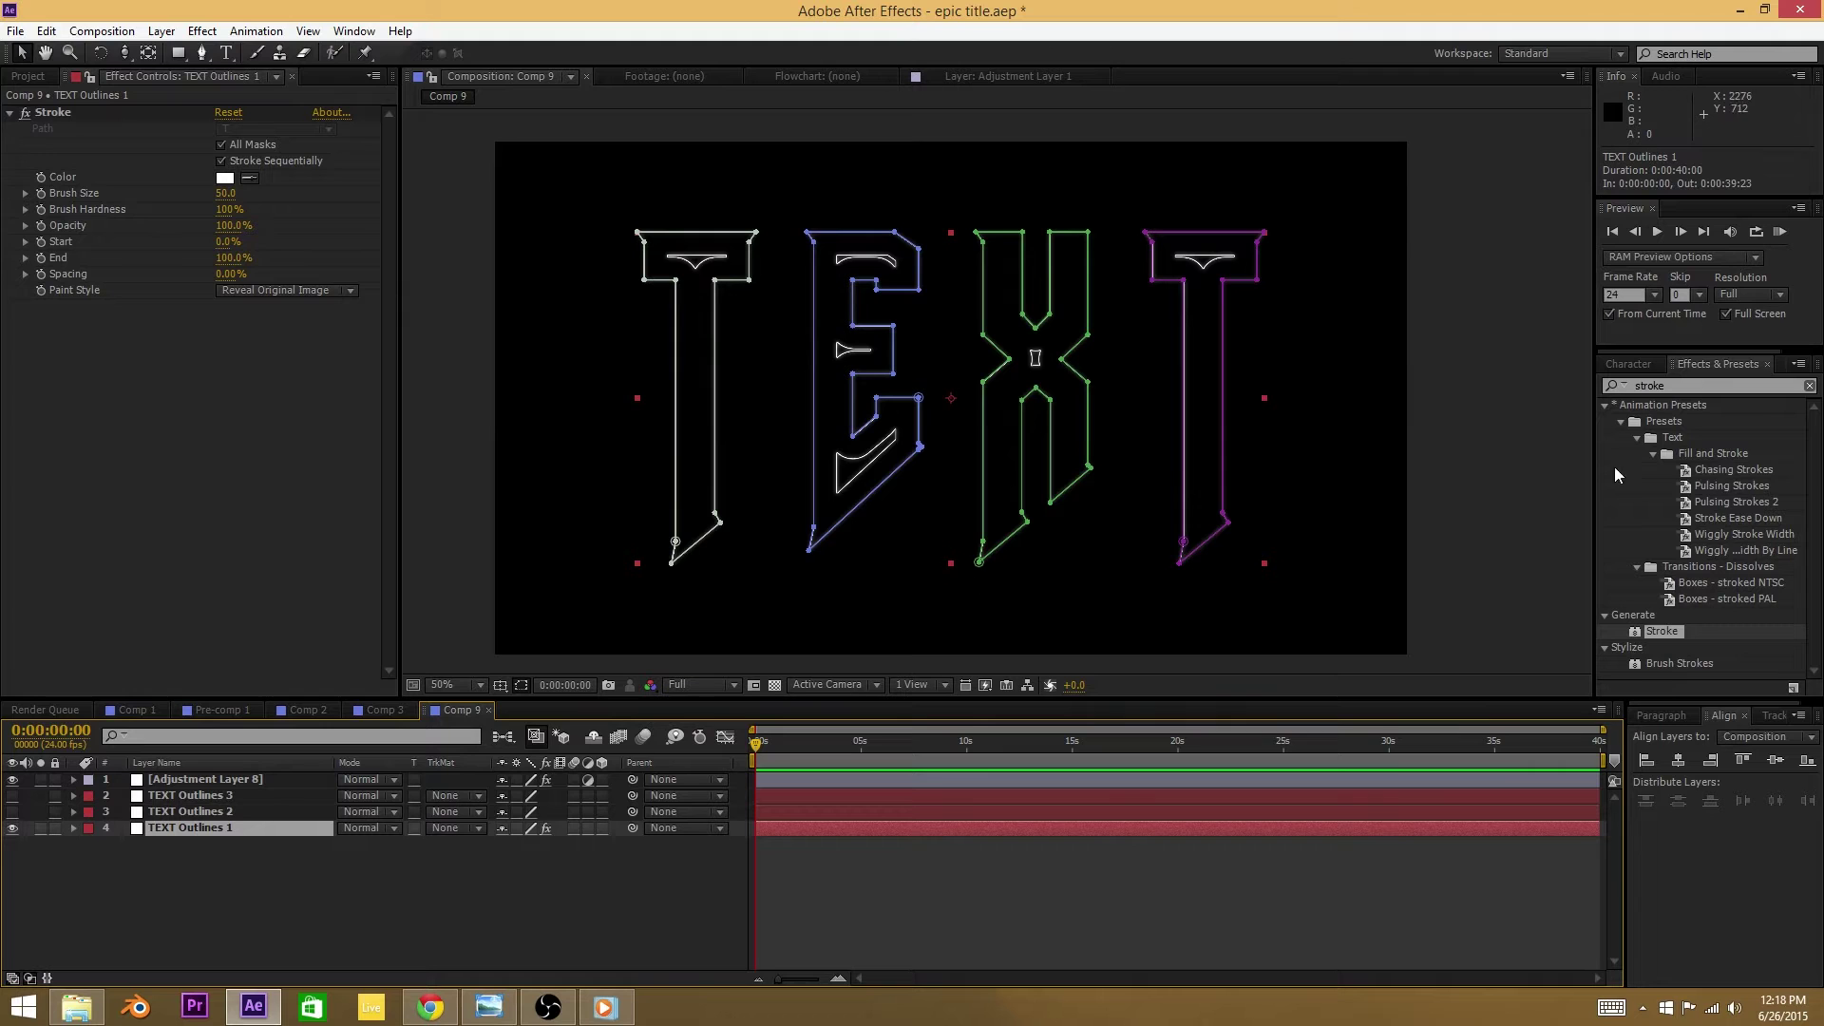
left_click(1726, 386)
type("glow")
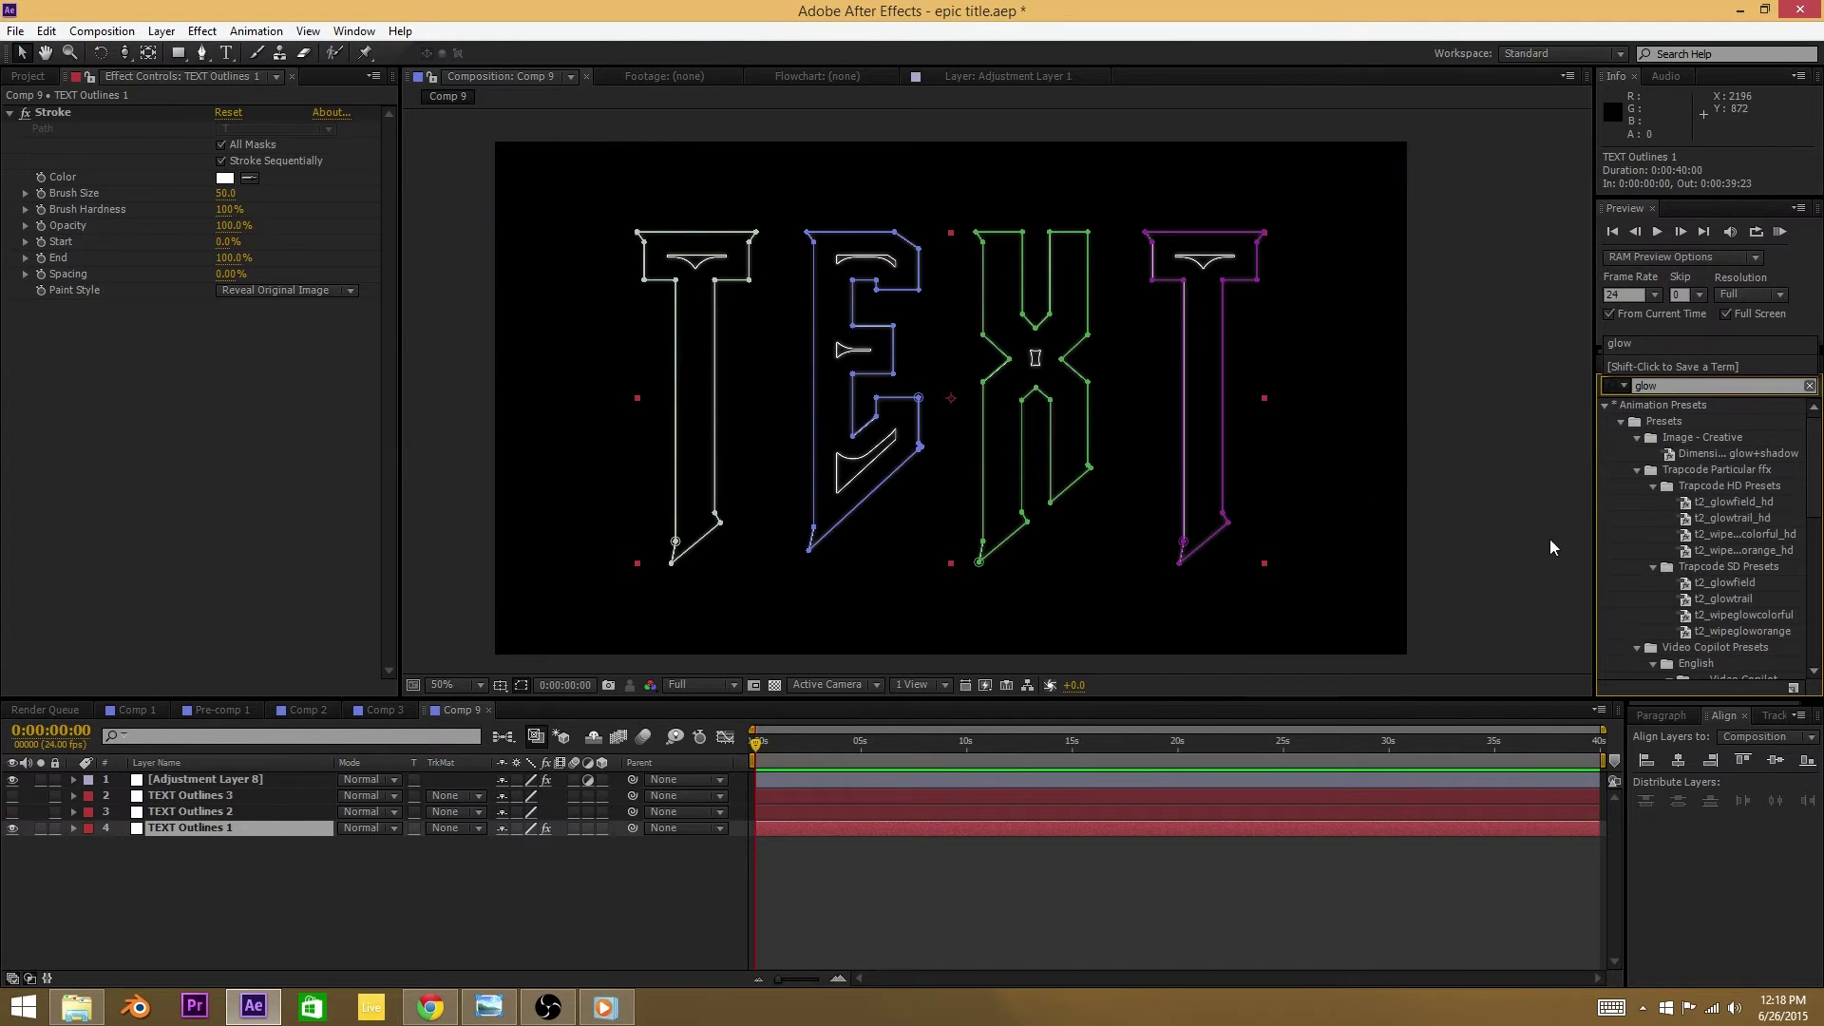
scroll(1695, 608, "down", 5)
scroll(1695, 608, "down", 3)
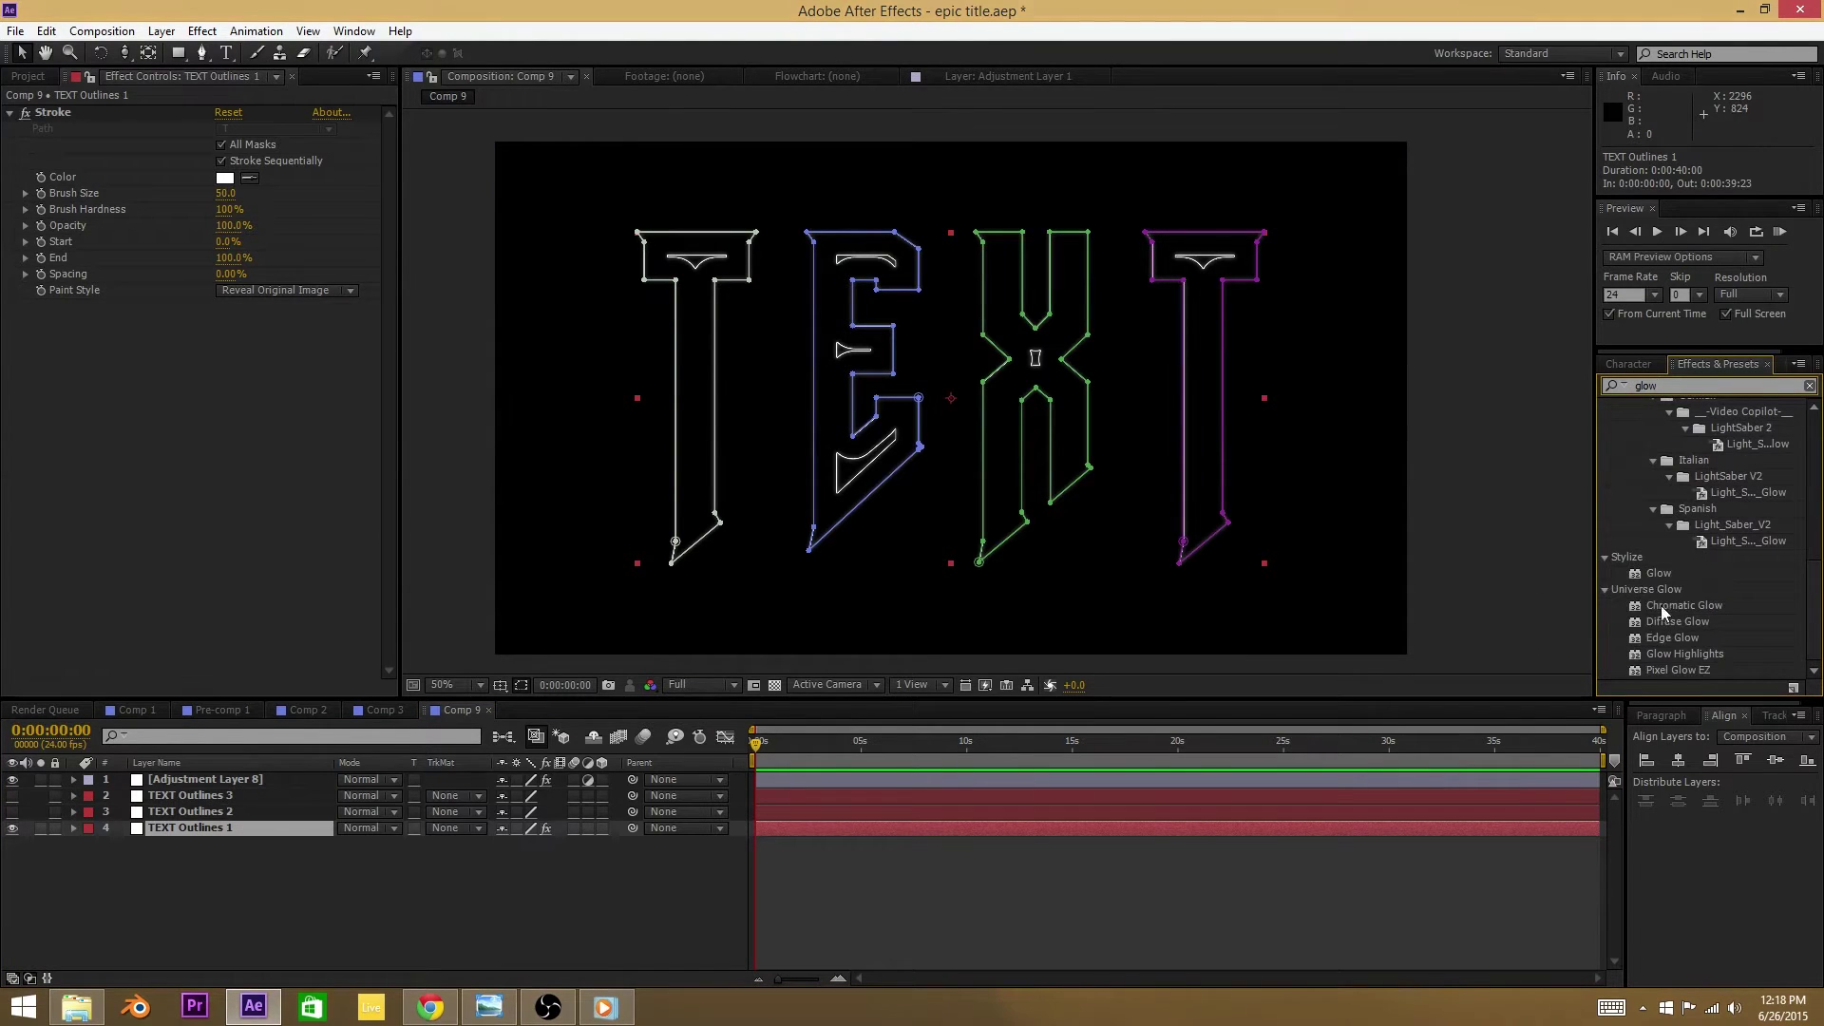
left_click_drag(1655, 574, 230, 827)
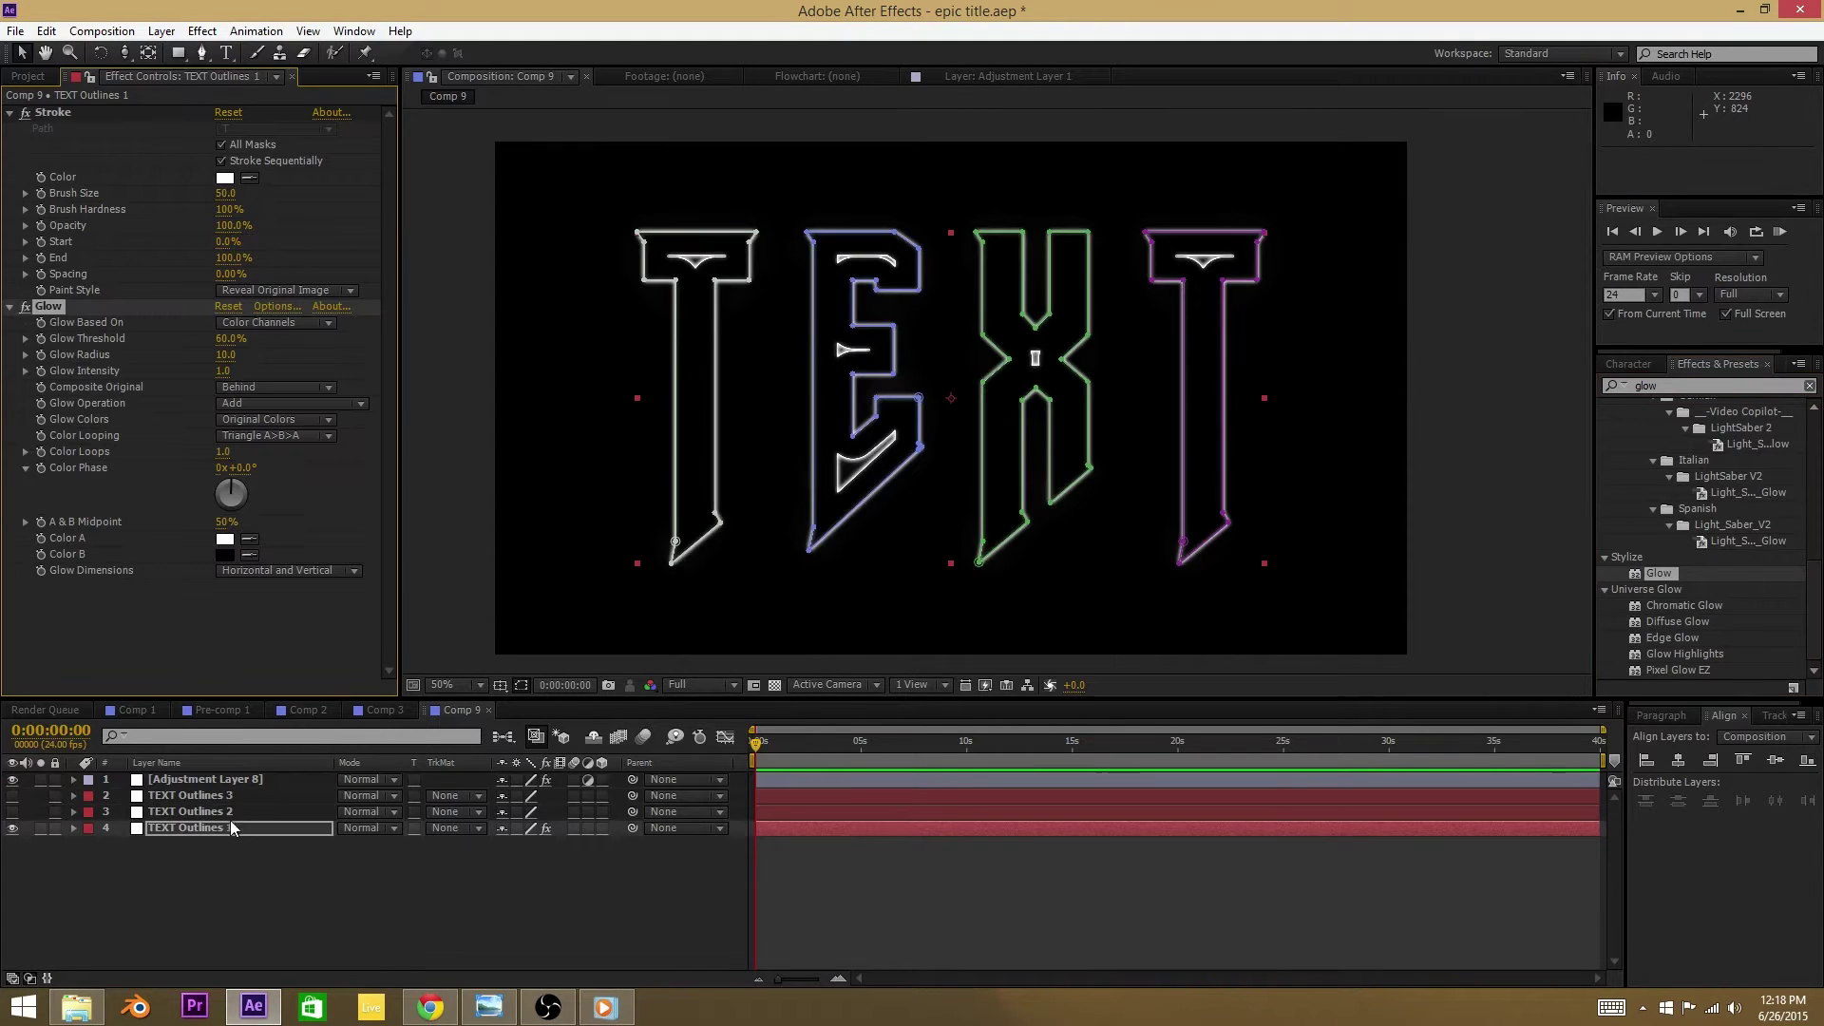
Step: Set the Glow radius on TEXT Outlines 1 to 22 and inspect the glow around the letter edges
scroll(586, 466, "up", 2)
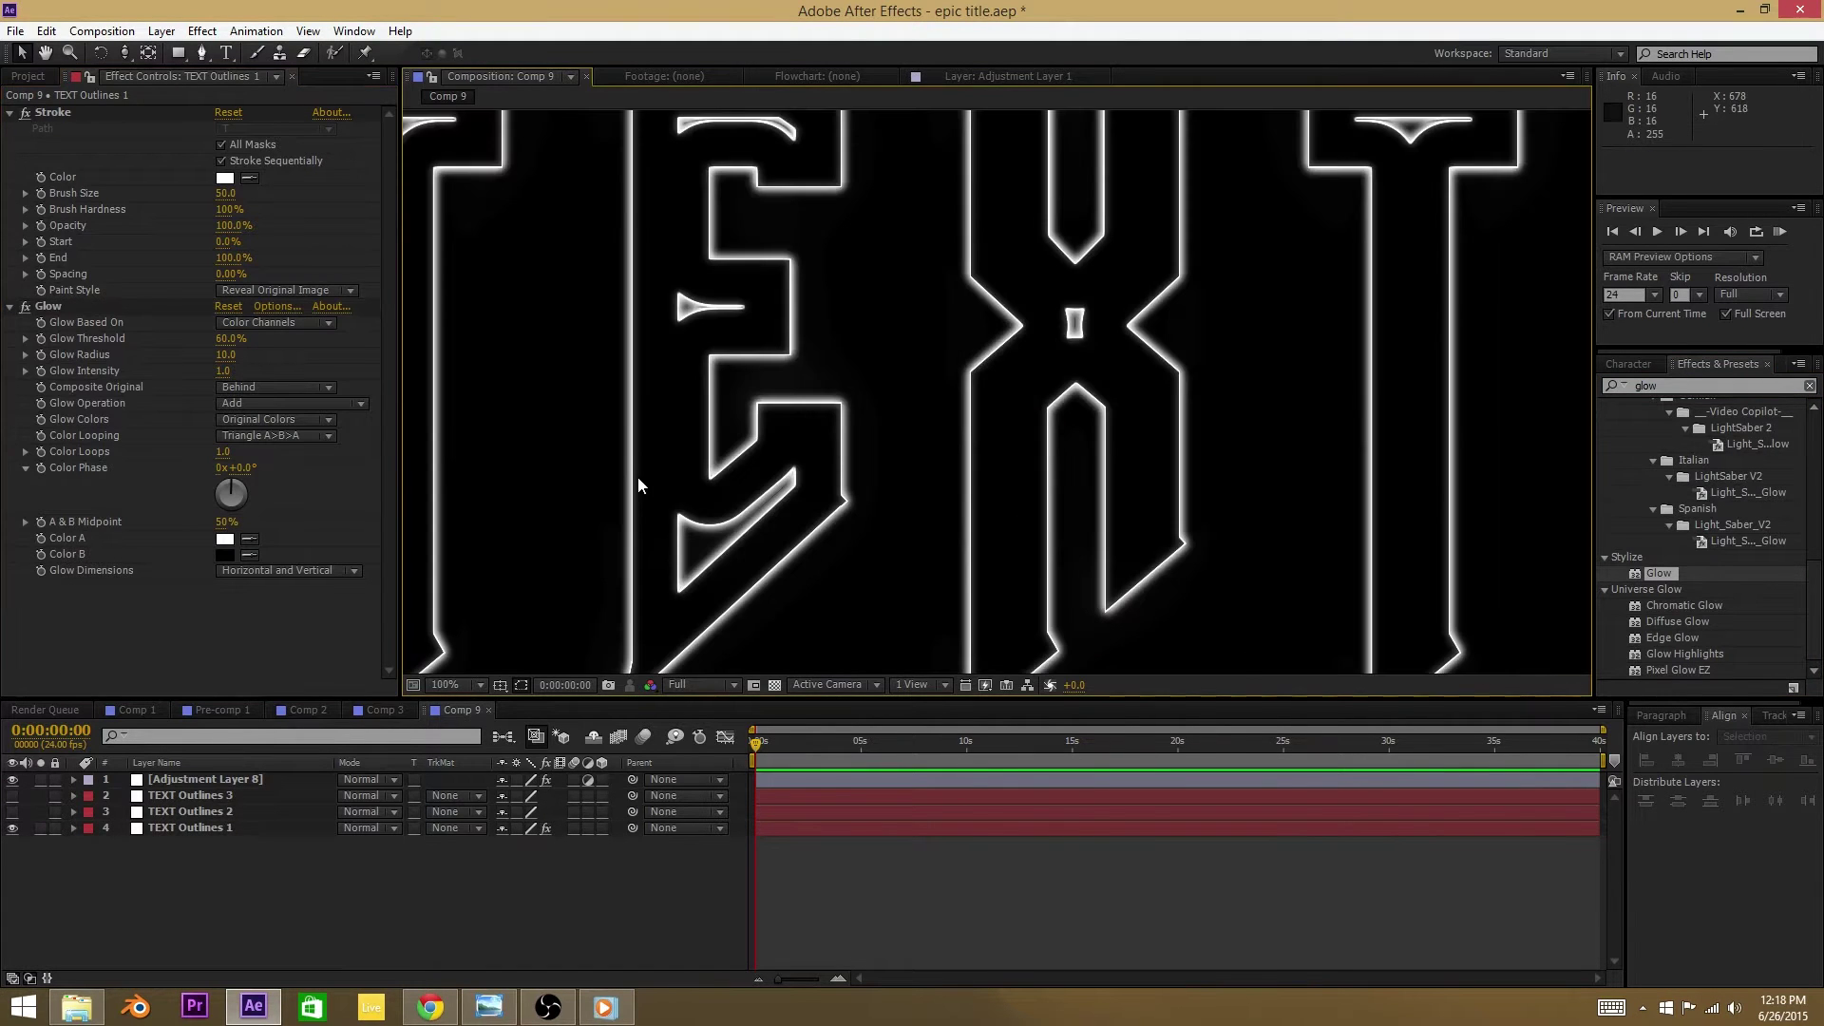
scroll(637, 477, "down", 1)
left_click_drag(227, 356, 238, 357)
left_click(600, 407)
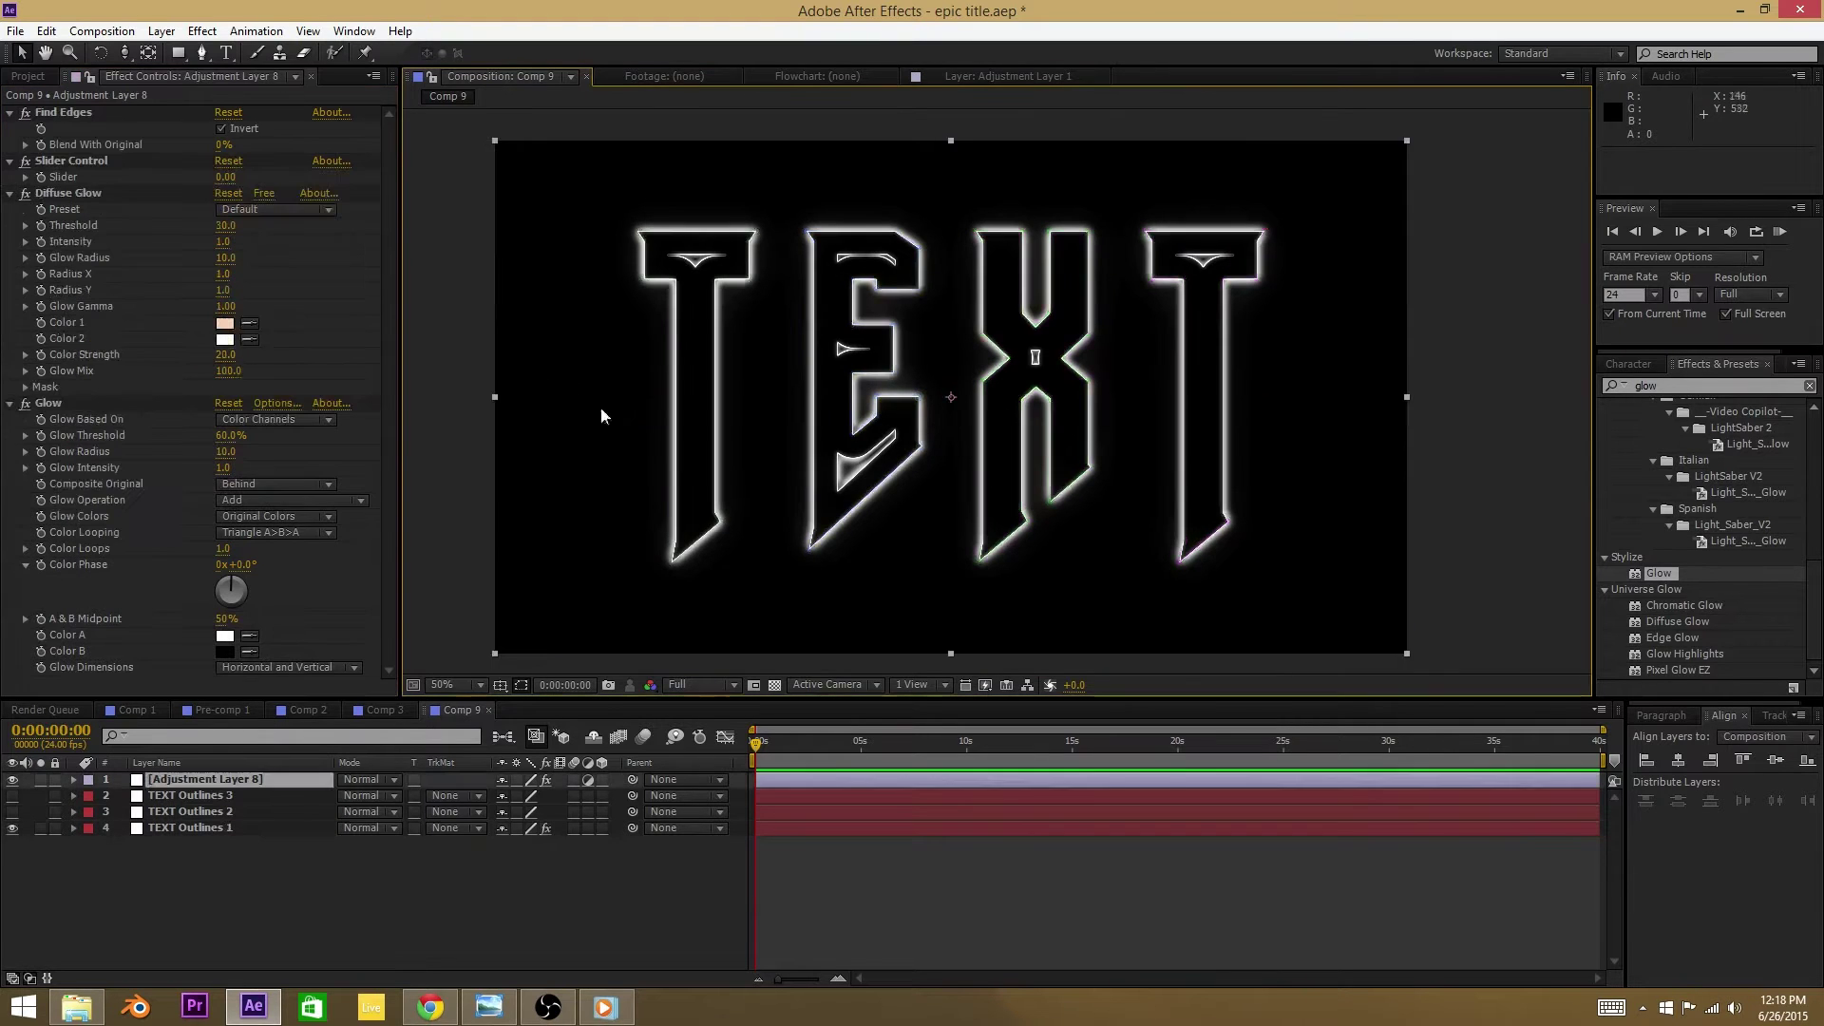
scroll(607, 413, "down", 1)
left_click(556, 453)
scroll(556, 453, "up", 2)
scroll(556, 454, "down", 3)
scroll(482, 538, "up", 3)
scroll(530, 425, "down", 2)
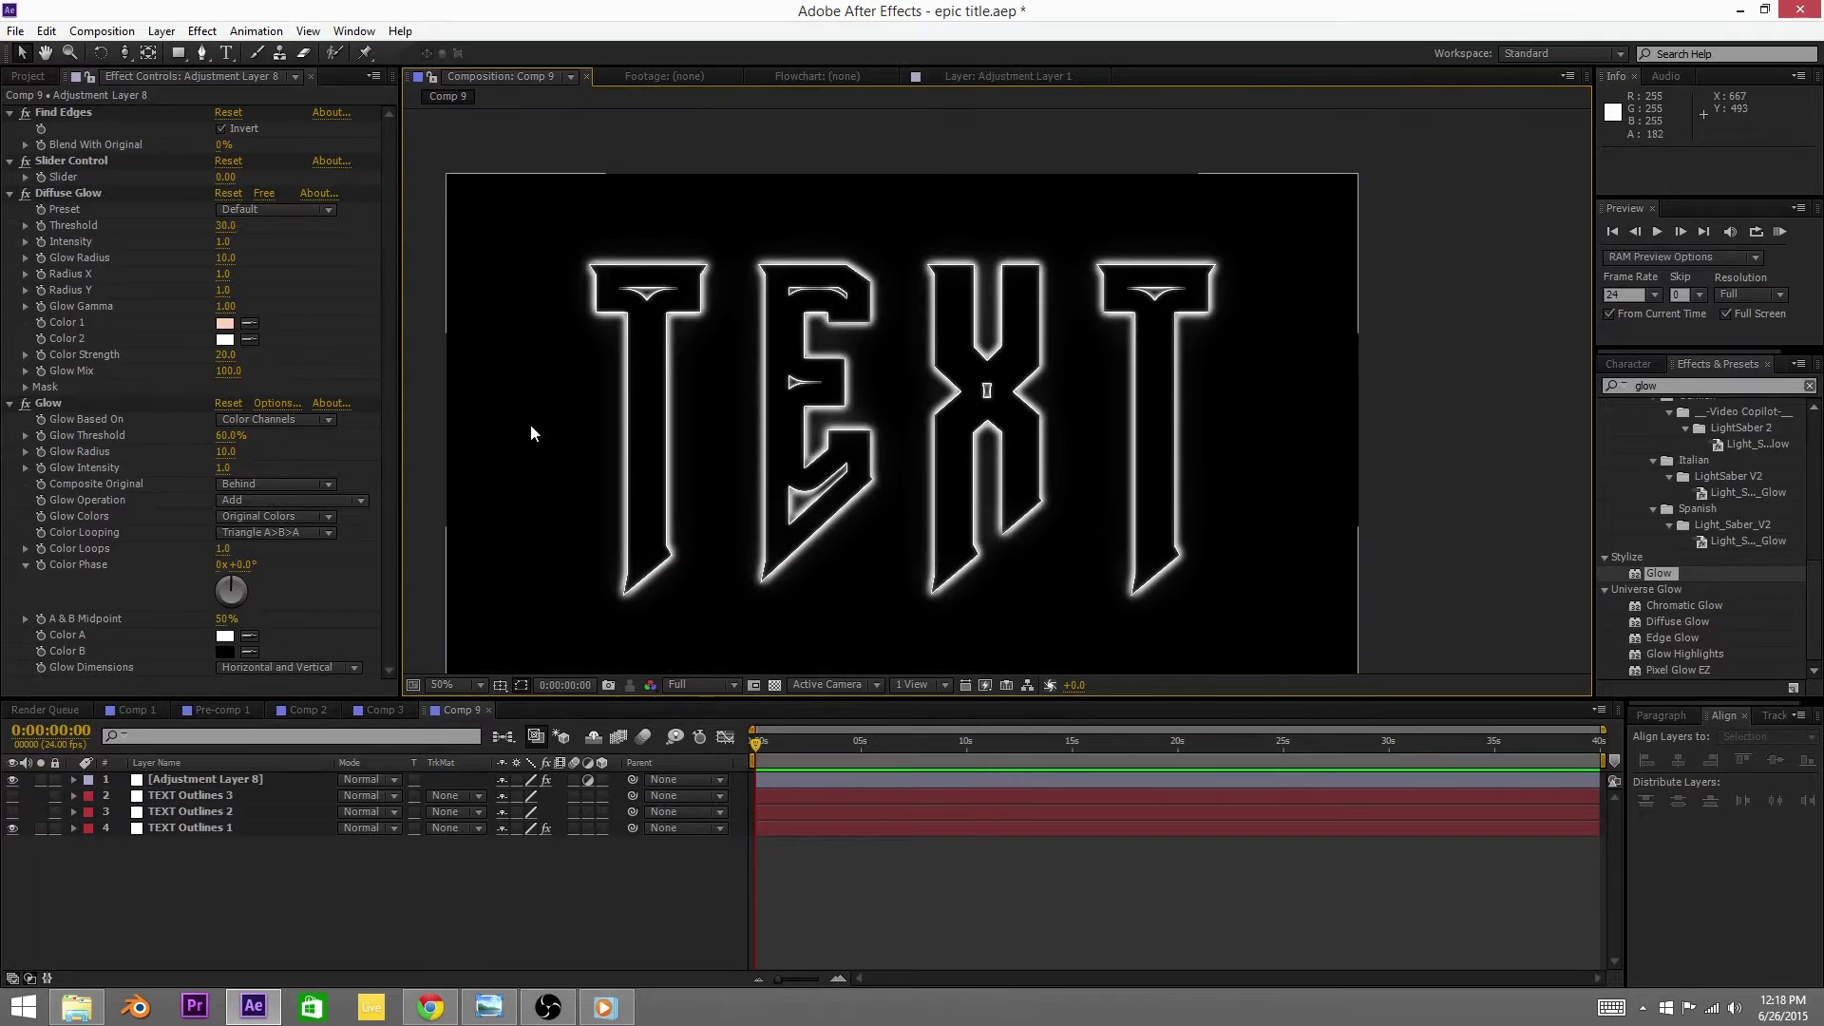
left_click_drag(530, 424, 530, 387)
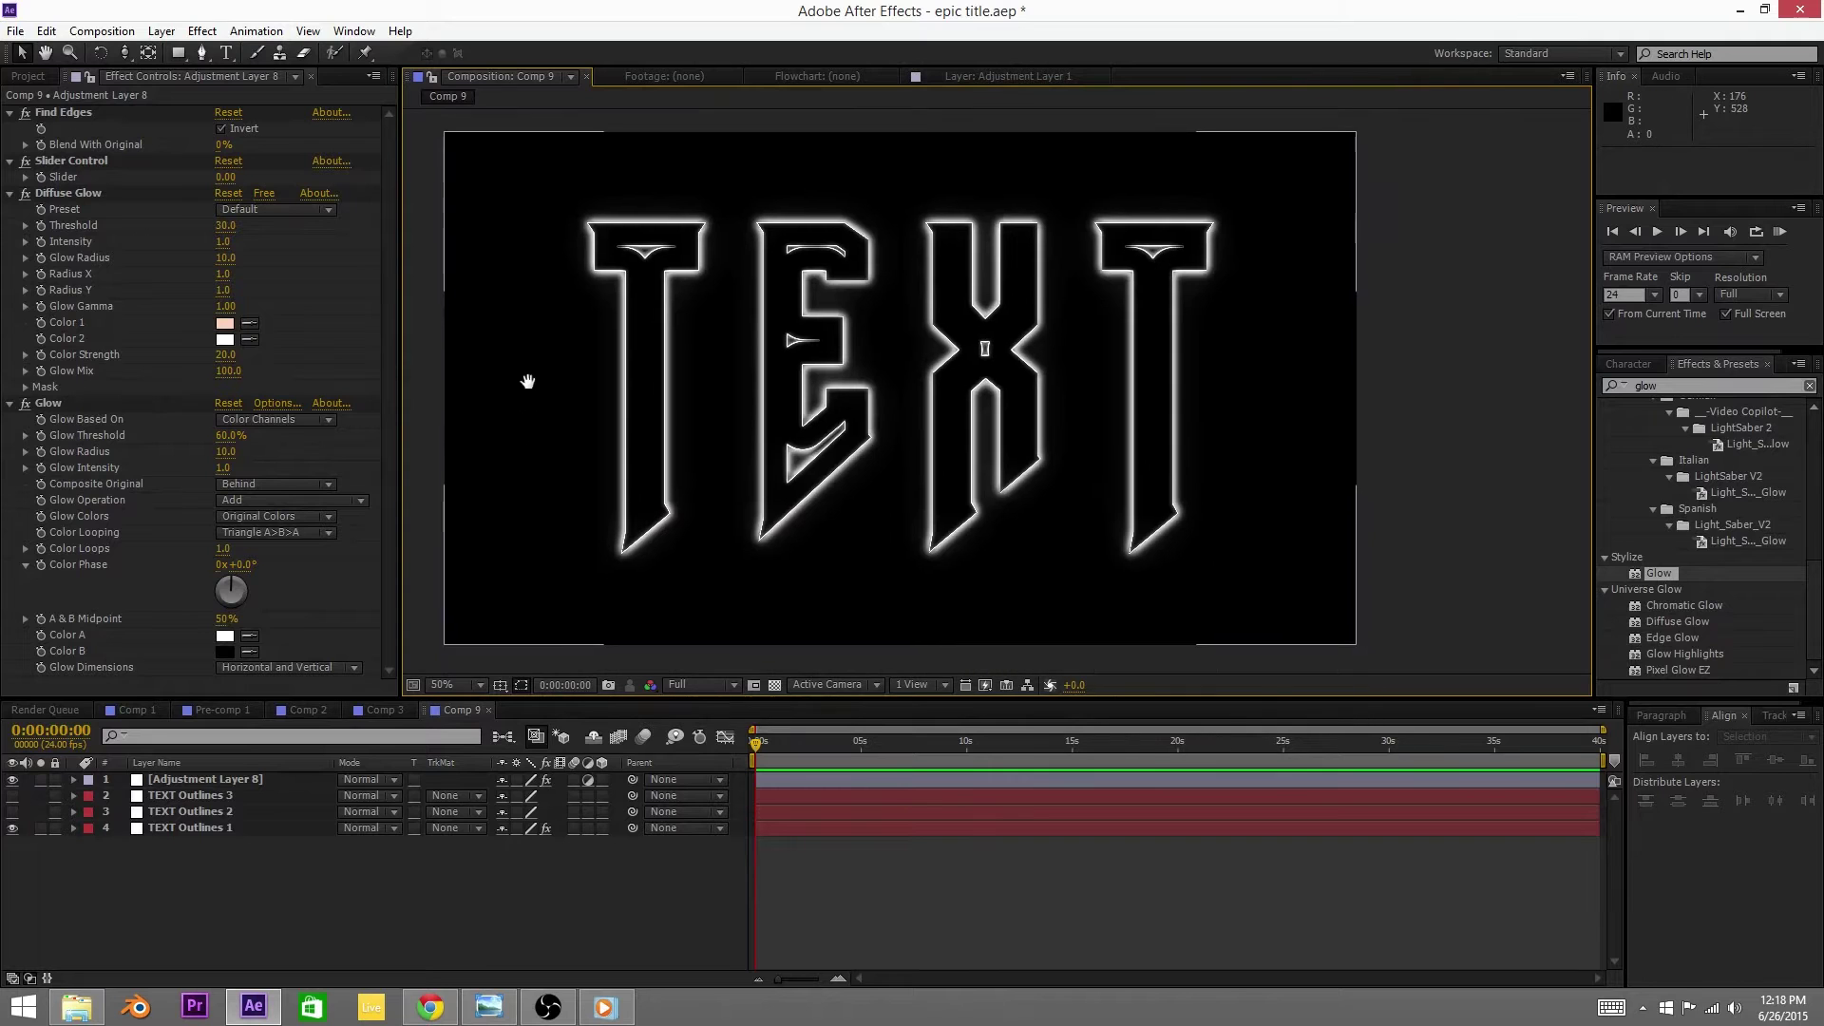
Step: Enable expressions on the Stroke End property of TEXT Outlines 1 and on the Slider of Adjustment Layer 8
left_click(209, 826)
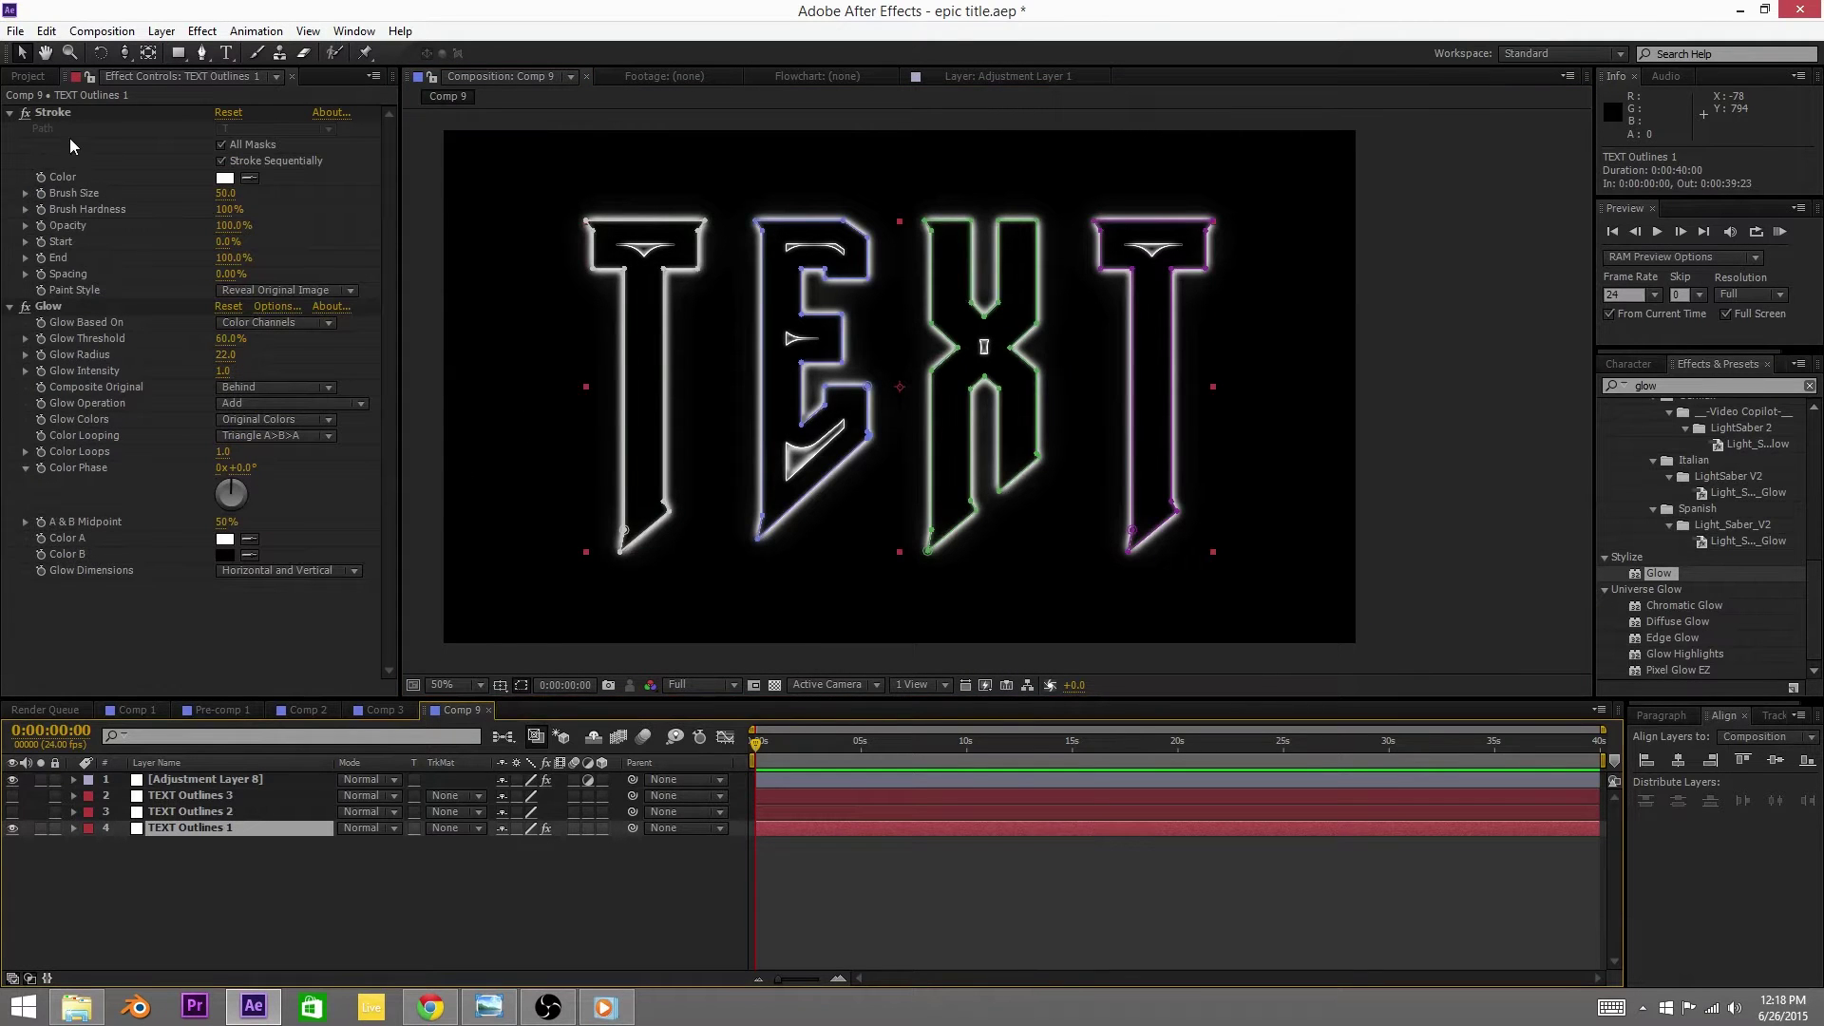
left_click(72, 111)
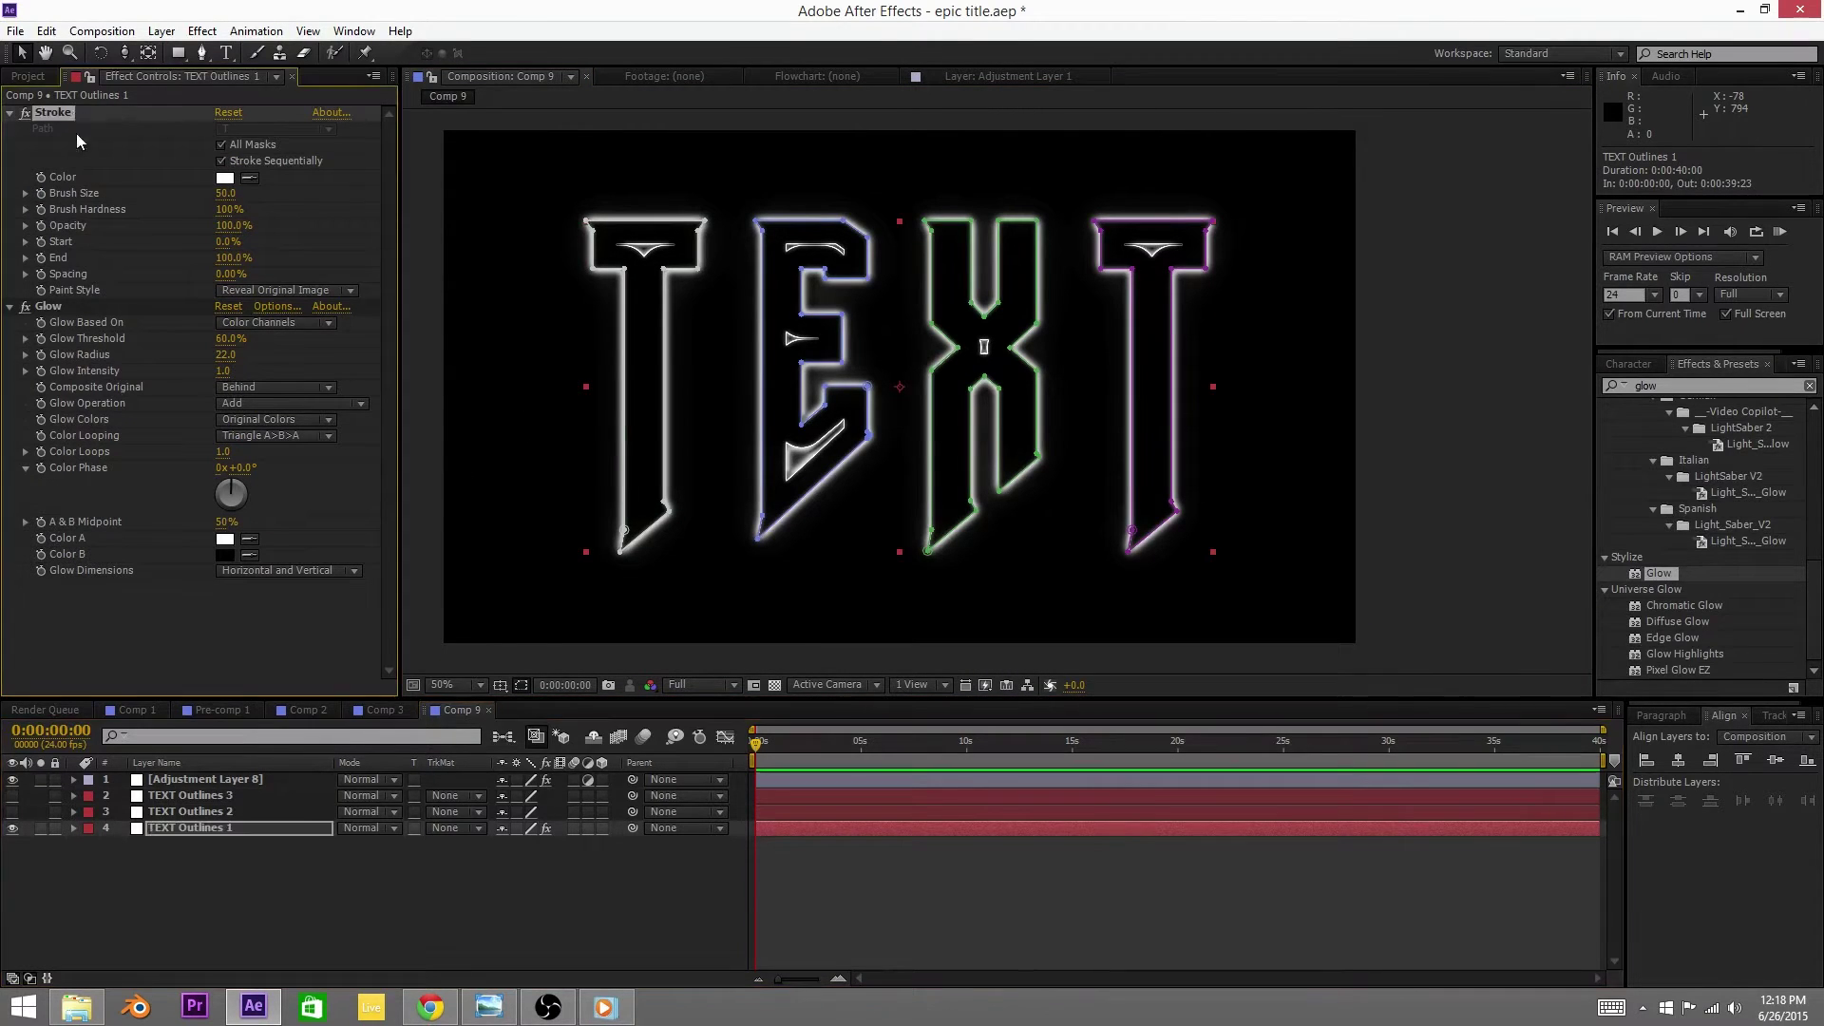
left_click(41, 258)
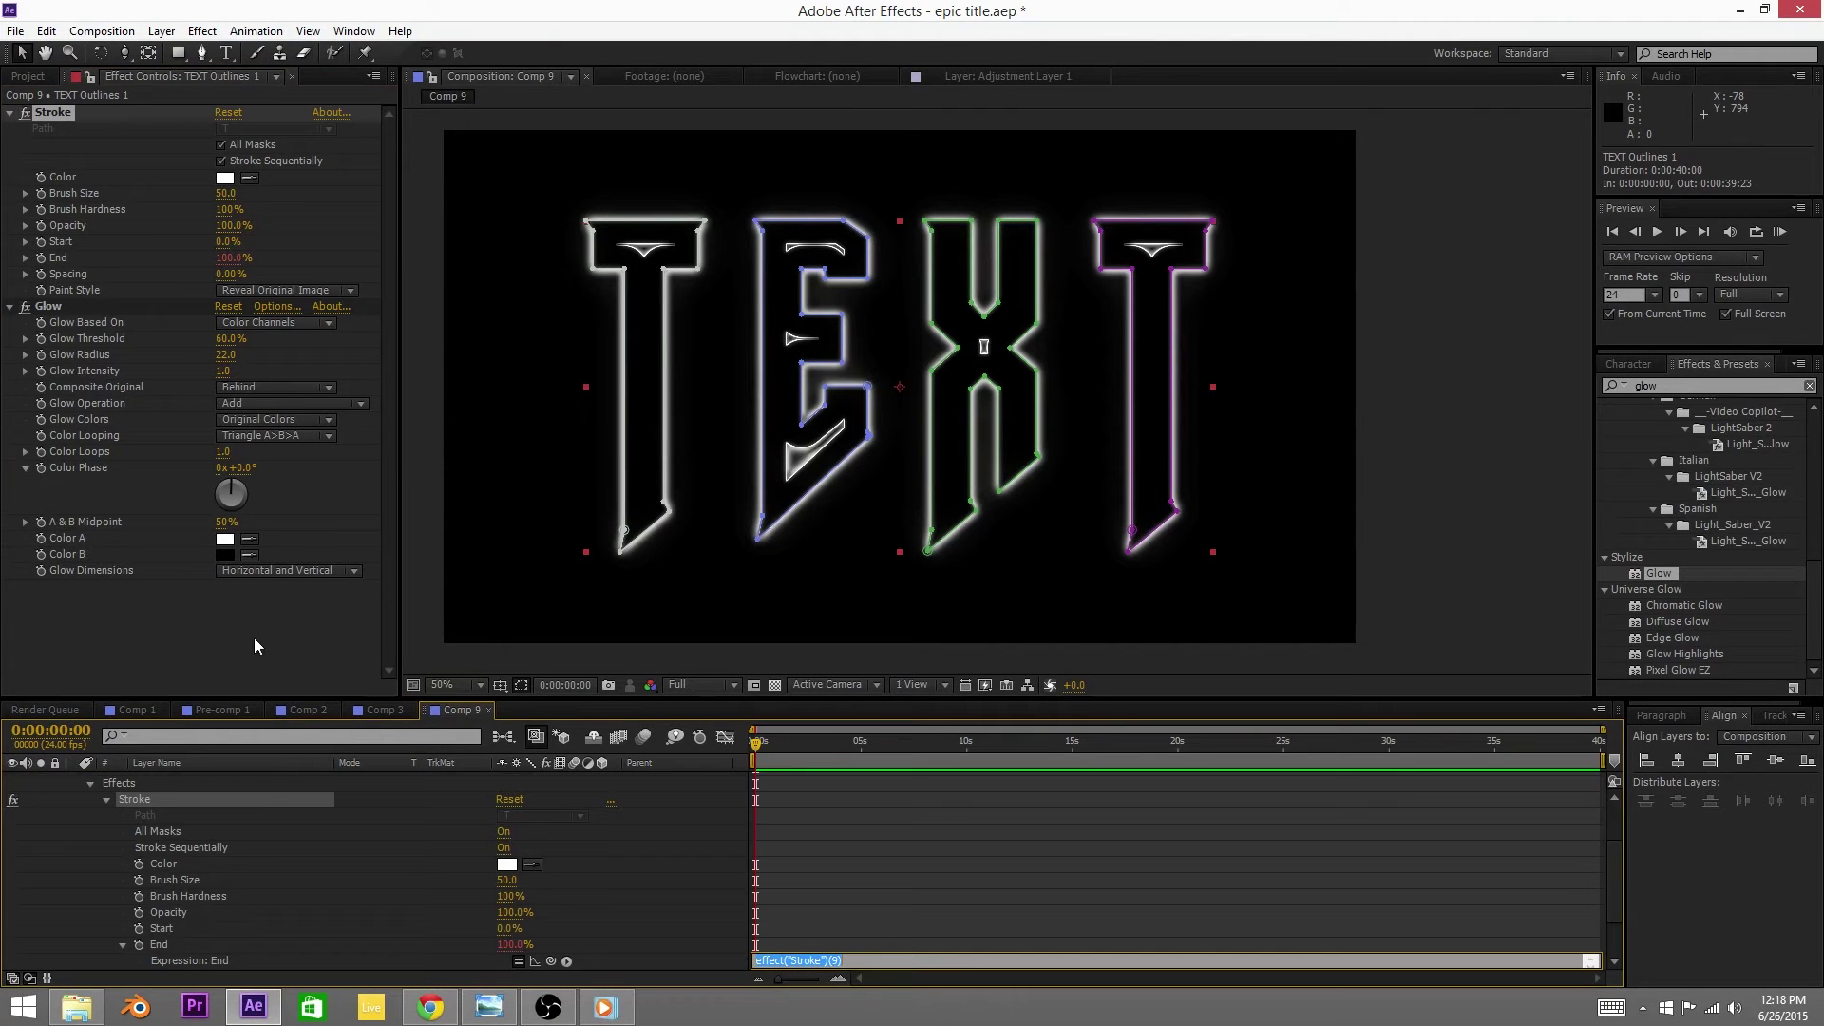
left_click(195, 811)
left_click(190, 780)
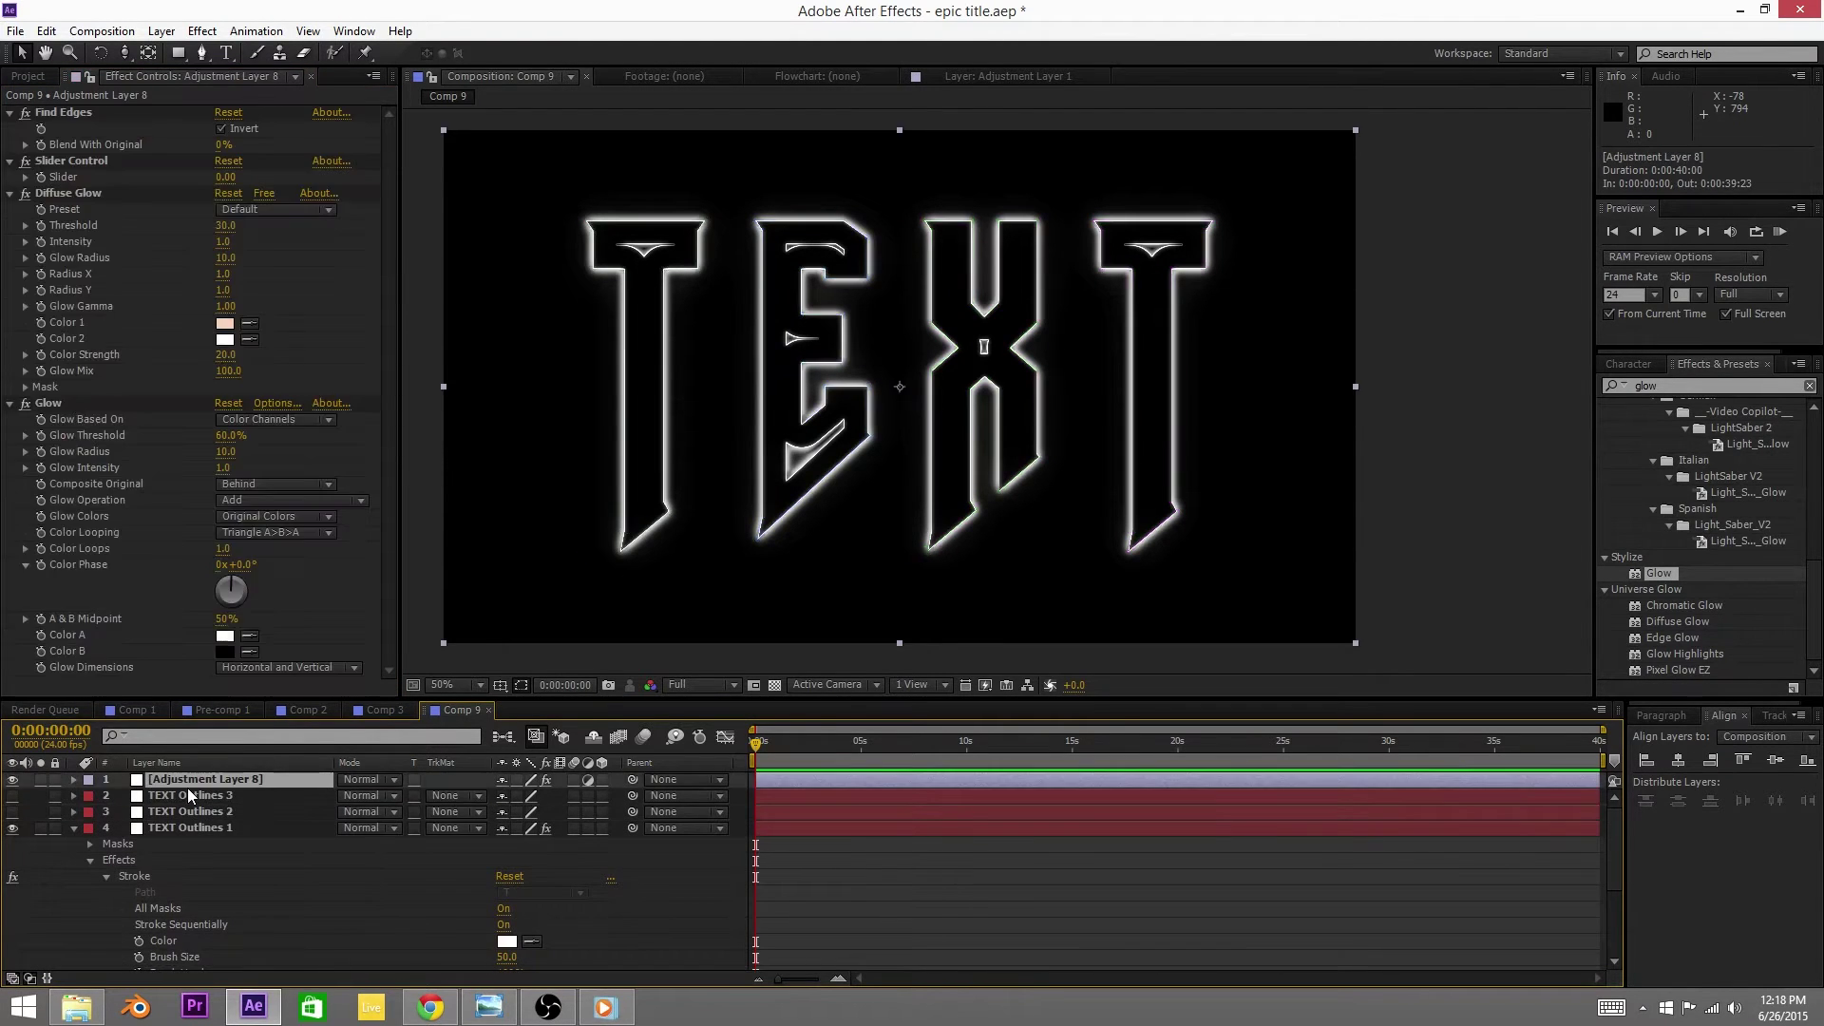
left_click(41, 176, "alt")
Step: Link the Stroke End expression on TEXT Outlines 1 to the Slider Control's Slider on Adjustment Layer 8
scroll(384, 942, "down", 6)
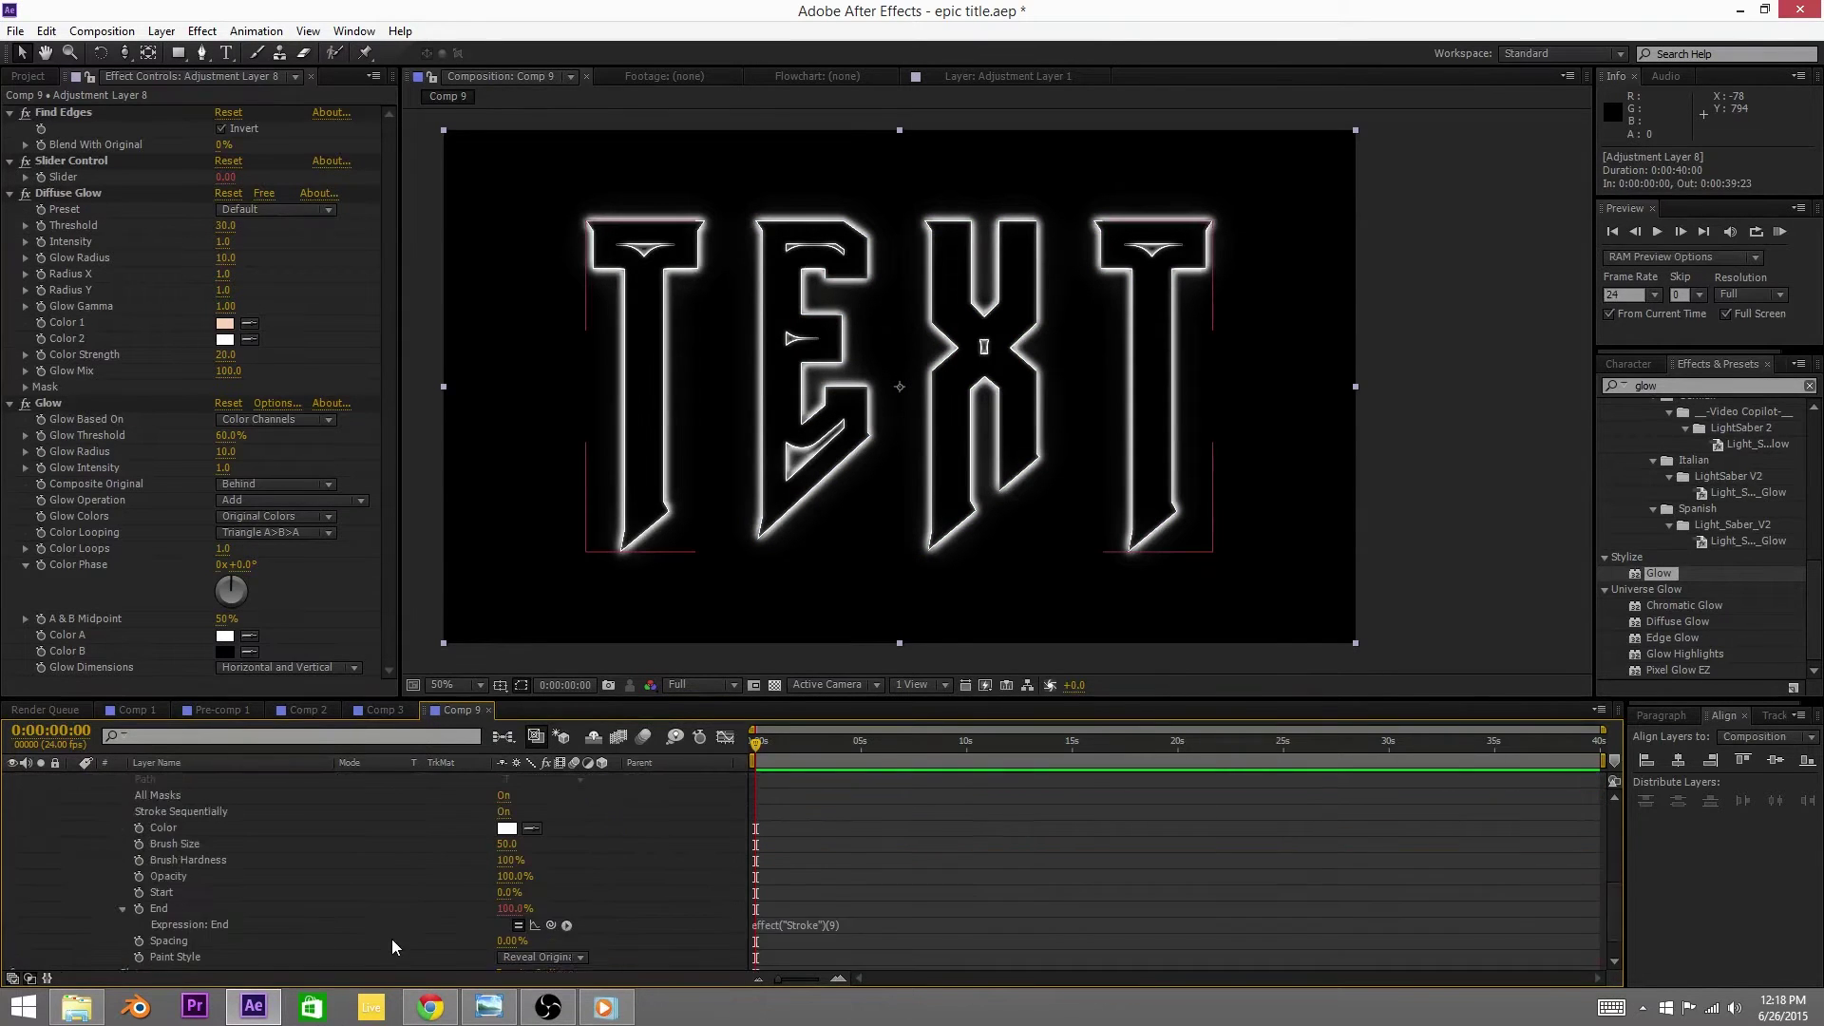
mouse_move(551, 897)
left_mouse_down()
mouse_move(482, 766)
mouse_move(252, 755)
mouse_move(262, 784)
mouse_move(412, 885)
mouse_move(344, 864)
mouse_move(527, 860)
mouse_move(234, 841)
left_mouse_up()
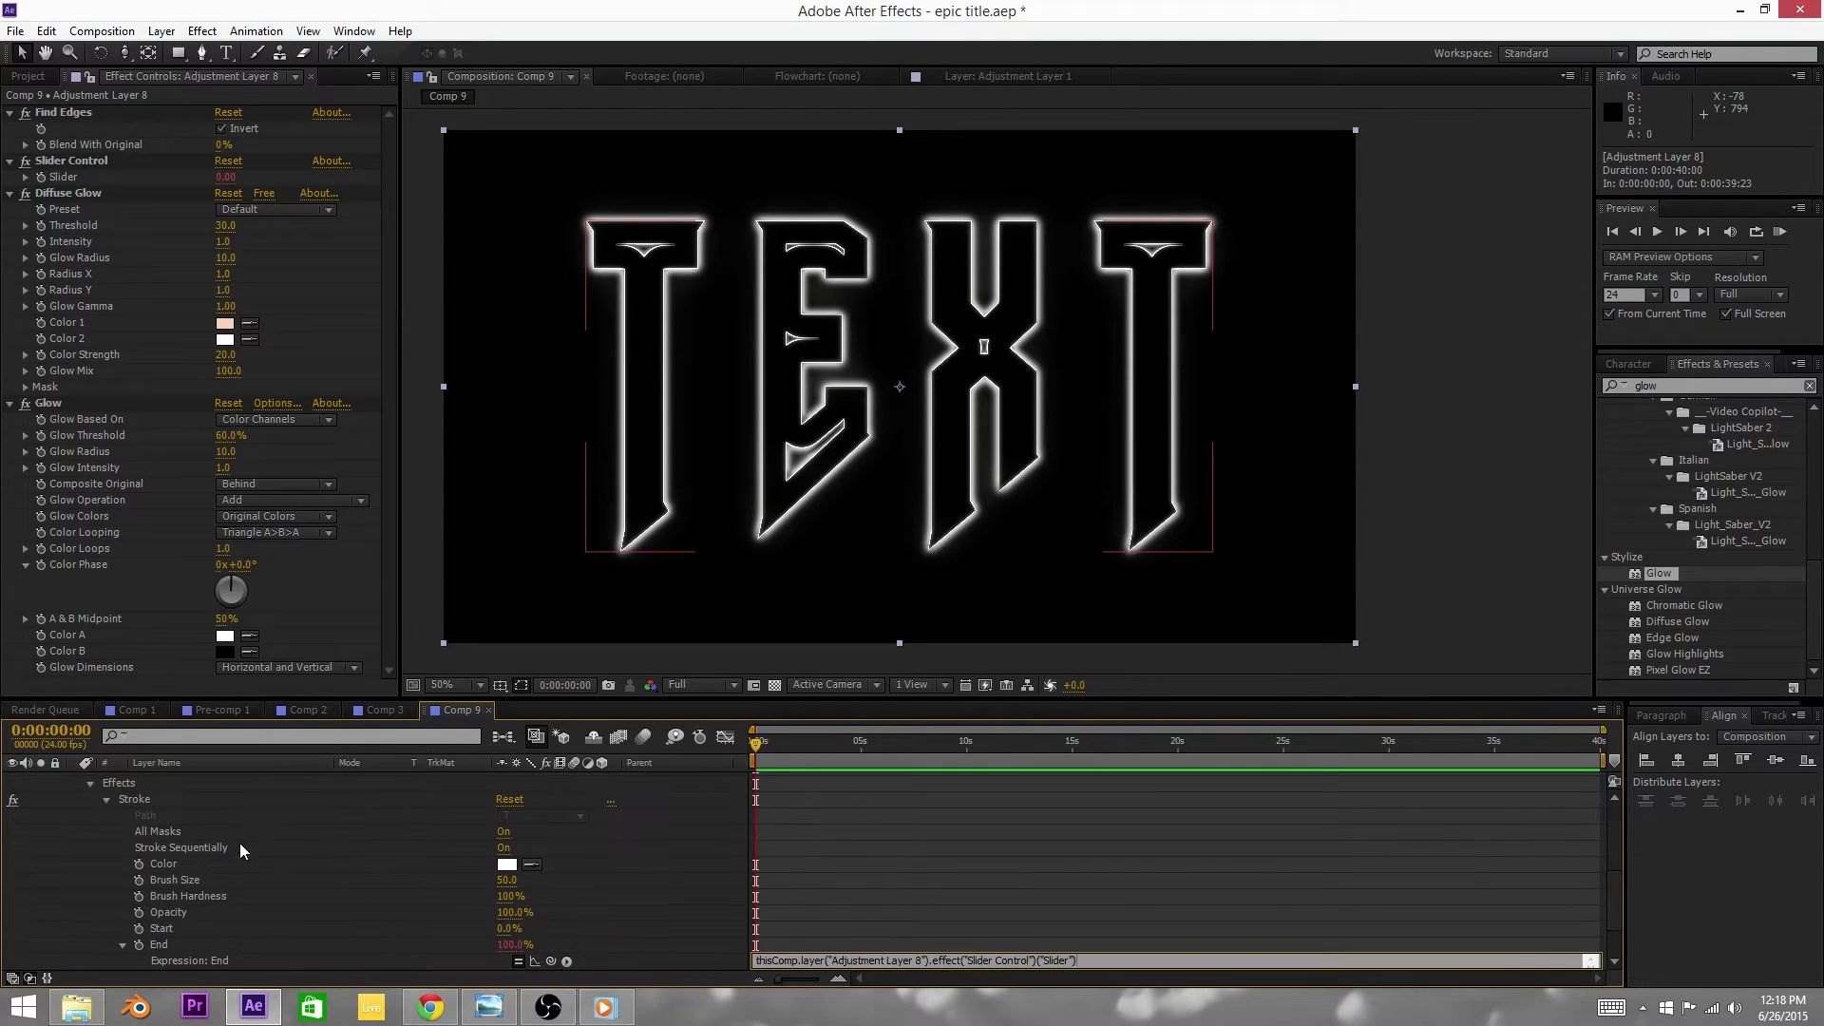
scroll(700, 837, "up", 5)
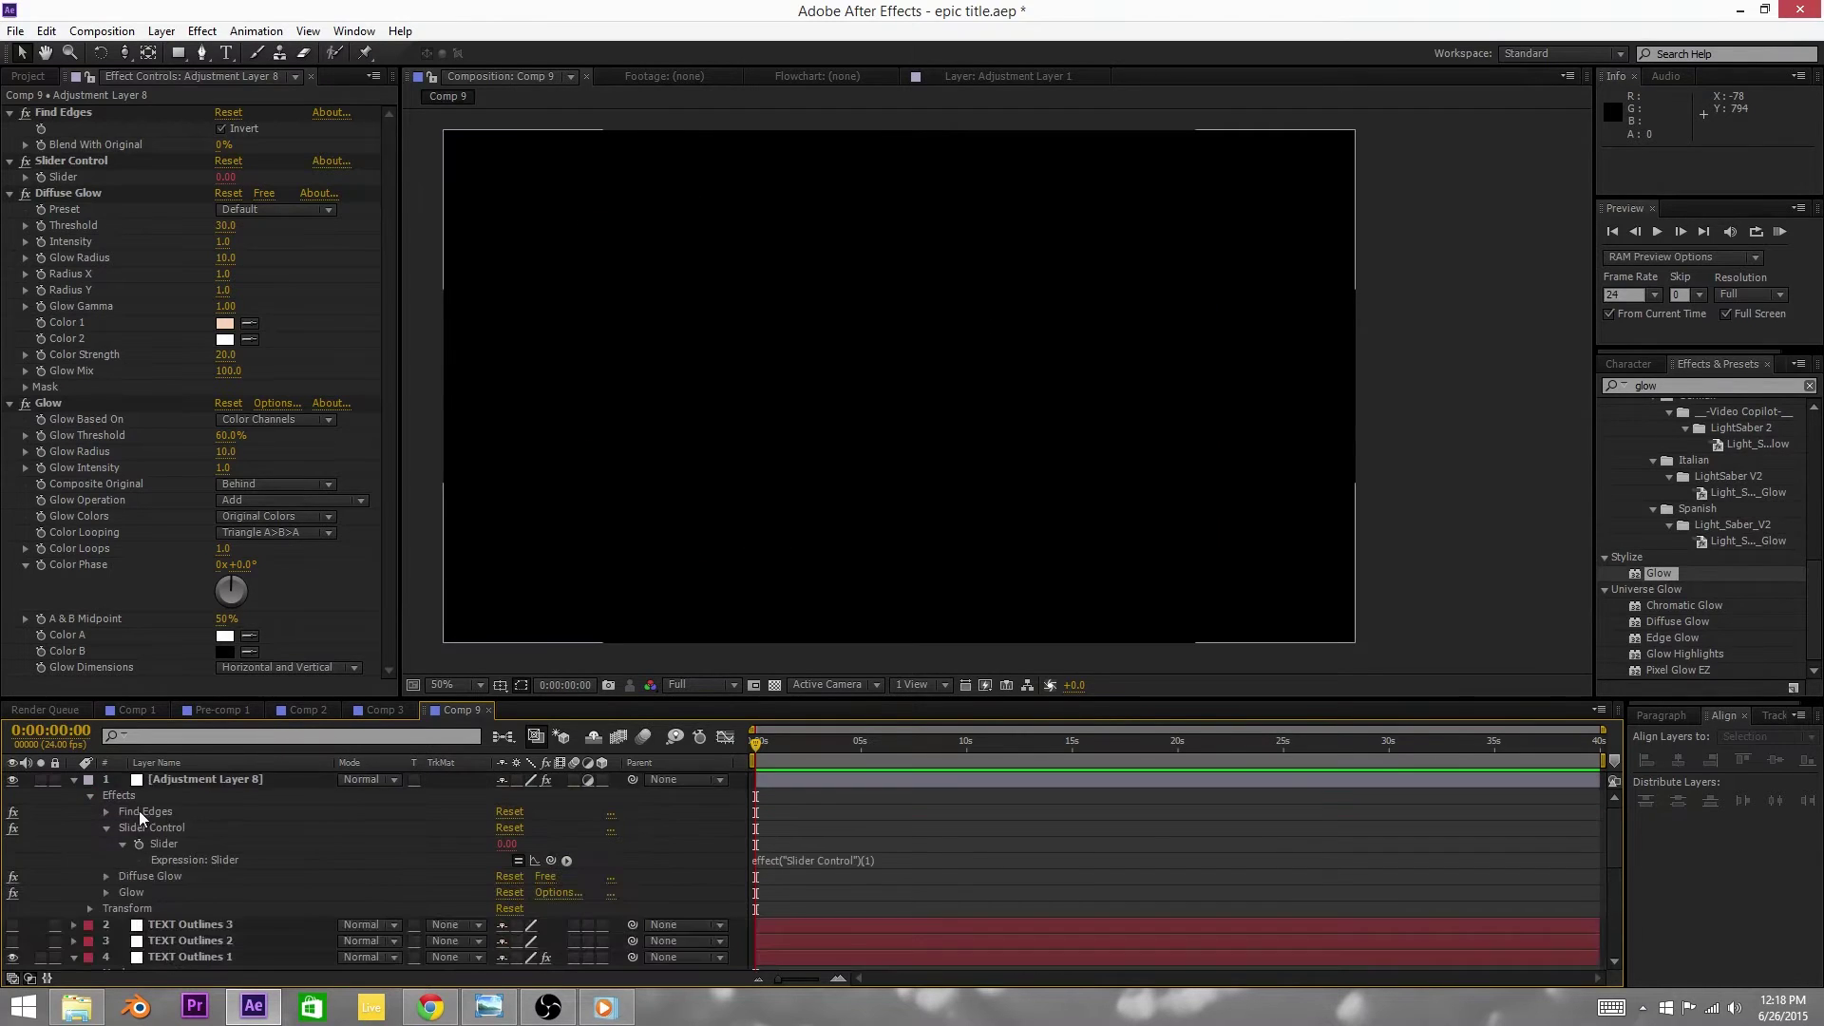
Step: Test the link by scrubbing the Slider on Adjustment Layer 8 and checking the Stroke End of TEXT Outlines 1
left_click(221, 779)
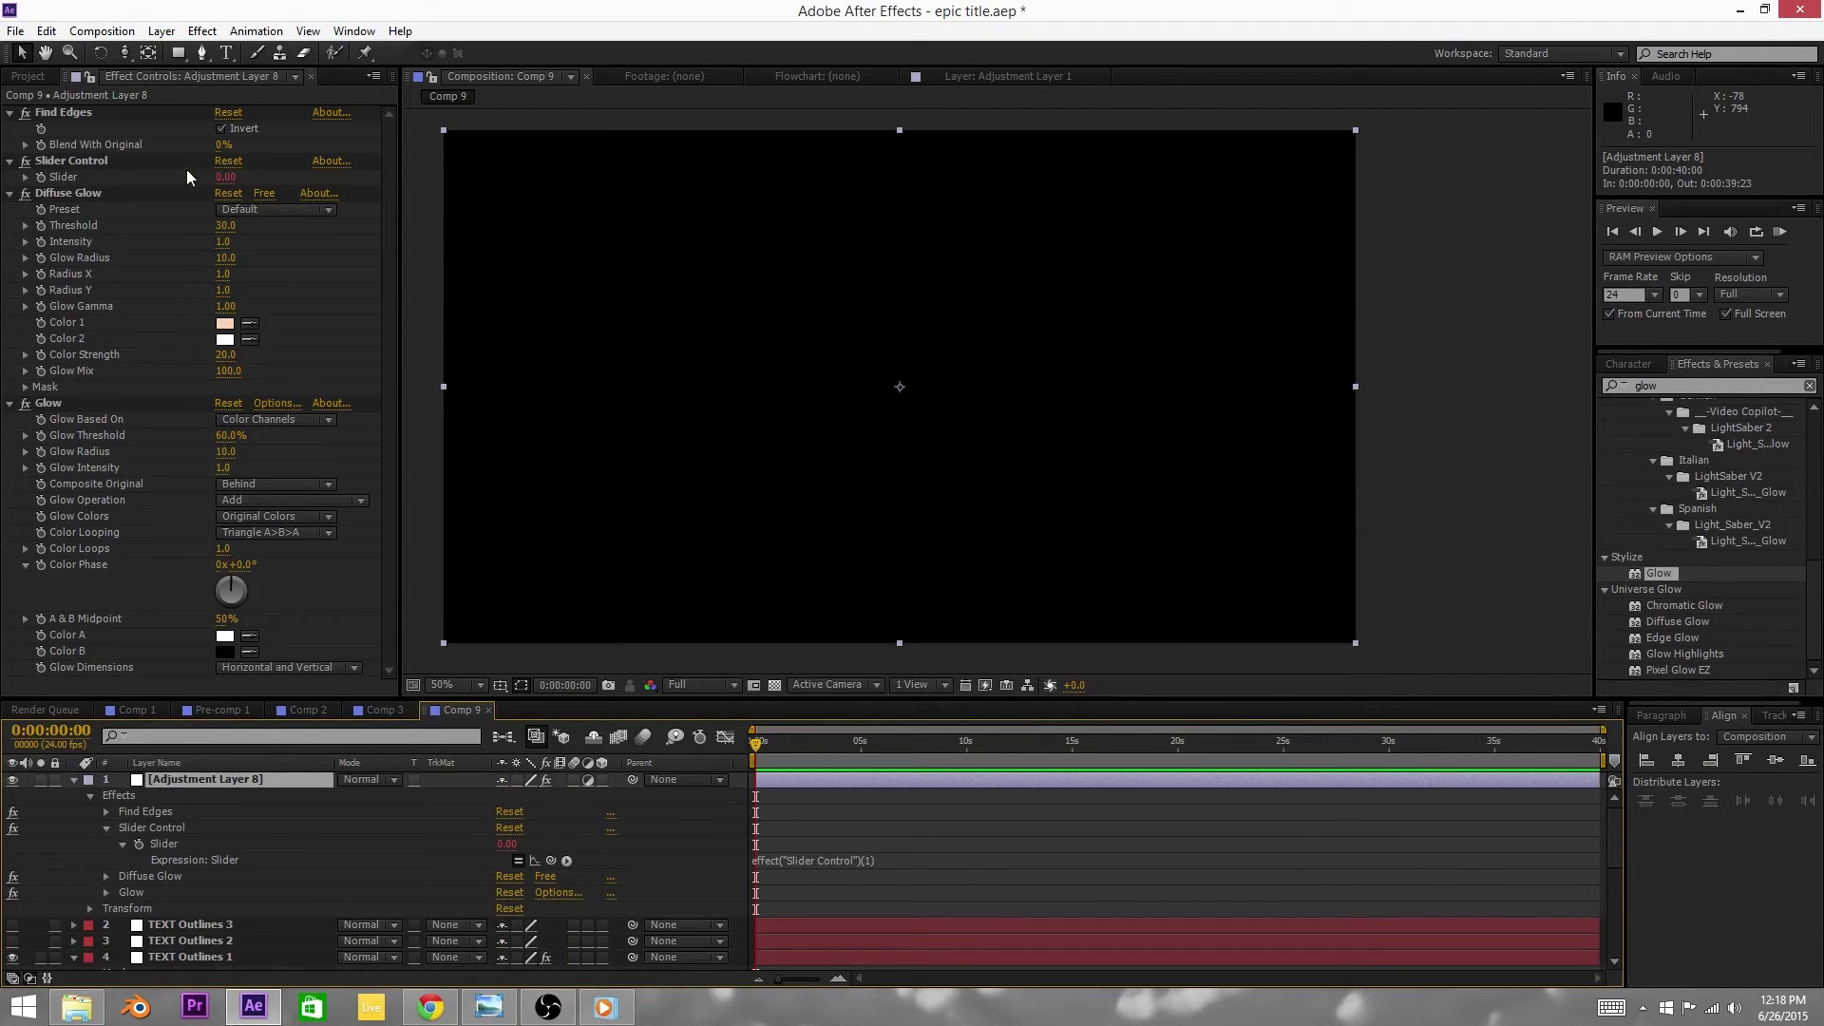
mouse_move(225, 178)
left_mouse_down()
mouse_move(356, 187)
mouse_move(106, 238)
left_mouse_up()
scroll(289, 863, "down", 4)
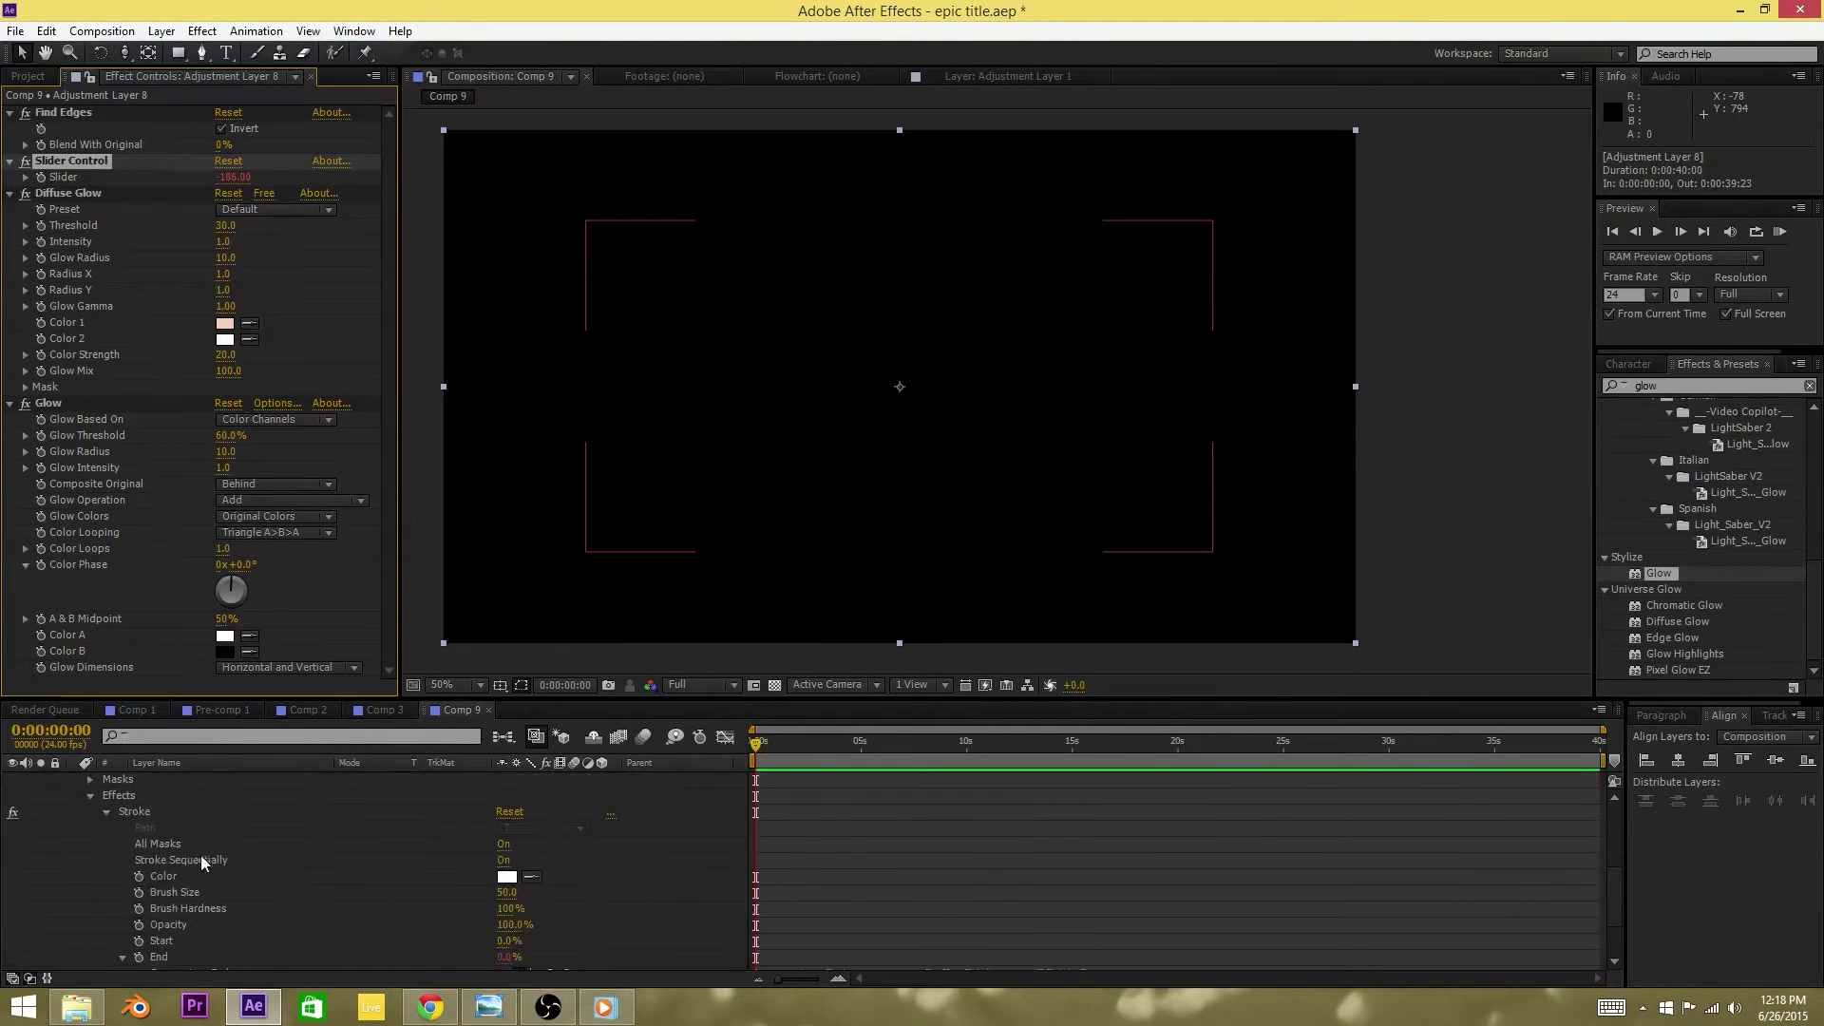
scroll(133, 824, "up", 1)
Step: Set the Slider Control's Slider on Adjustment Layer 8 to 100
left_click(74, 814)
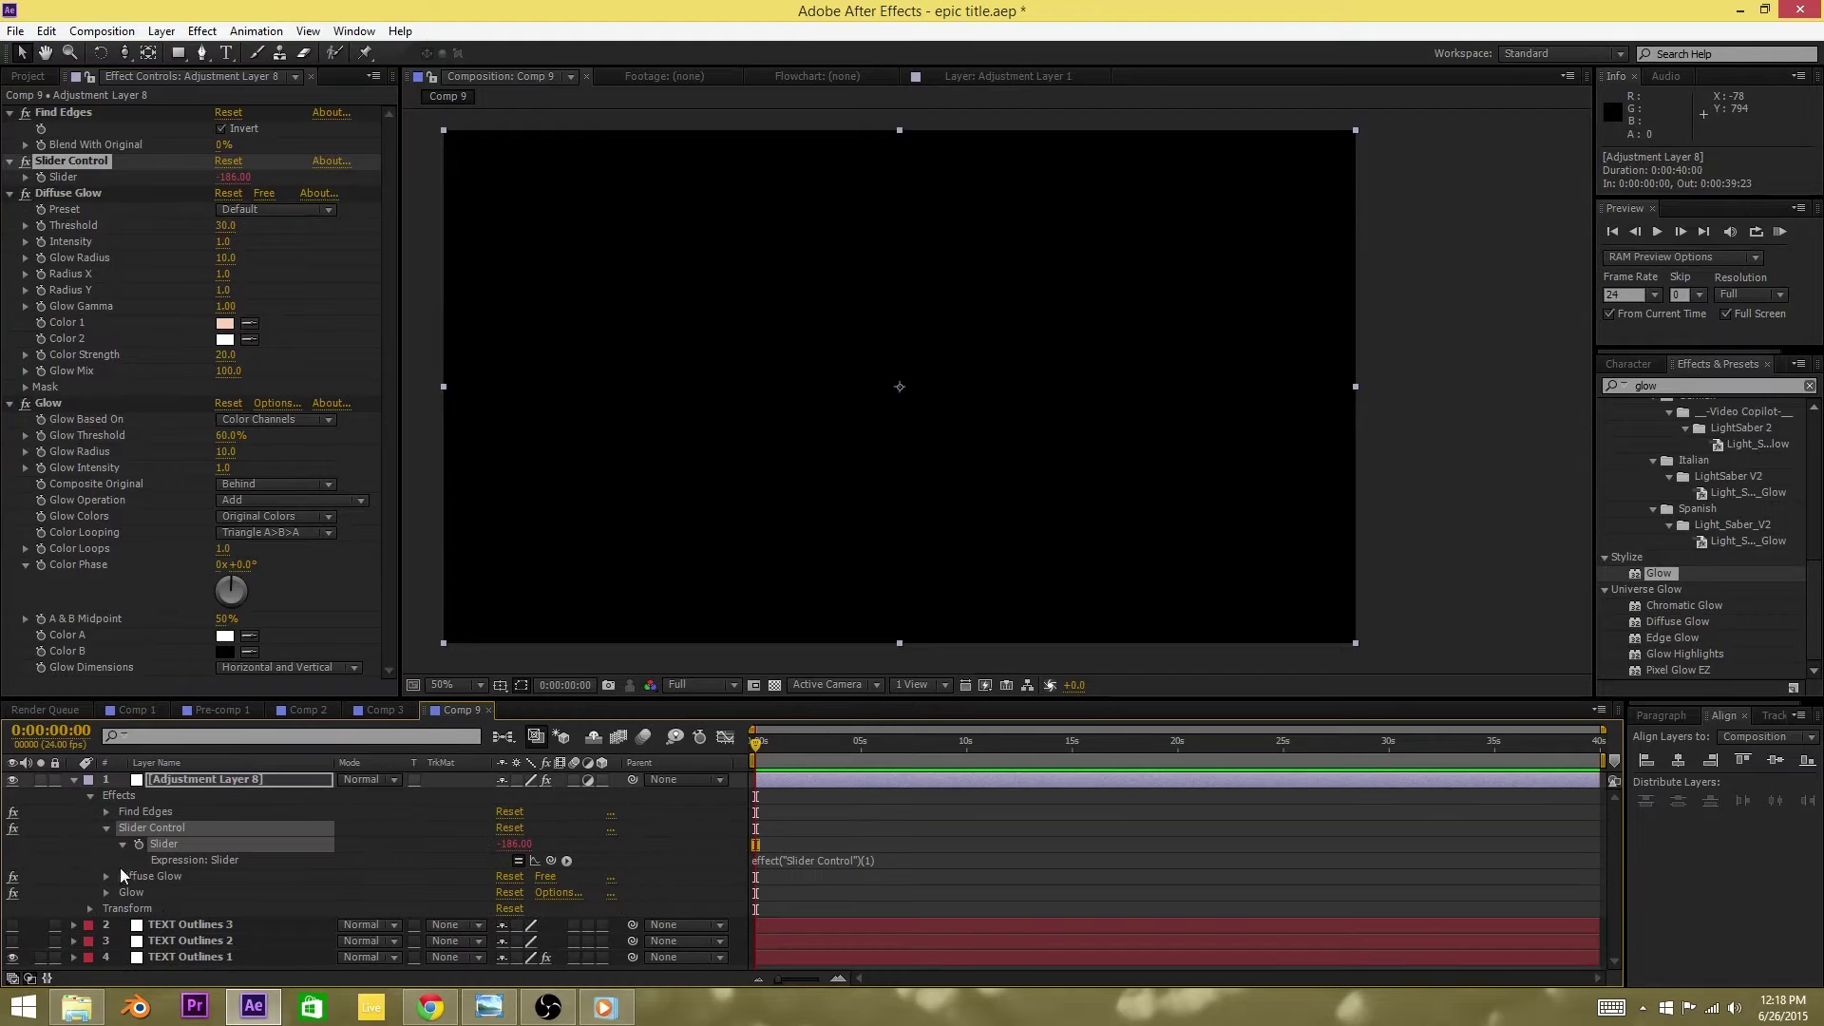
left_click(515, 845)
type("100")
key("Return")
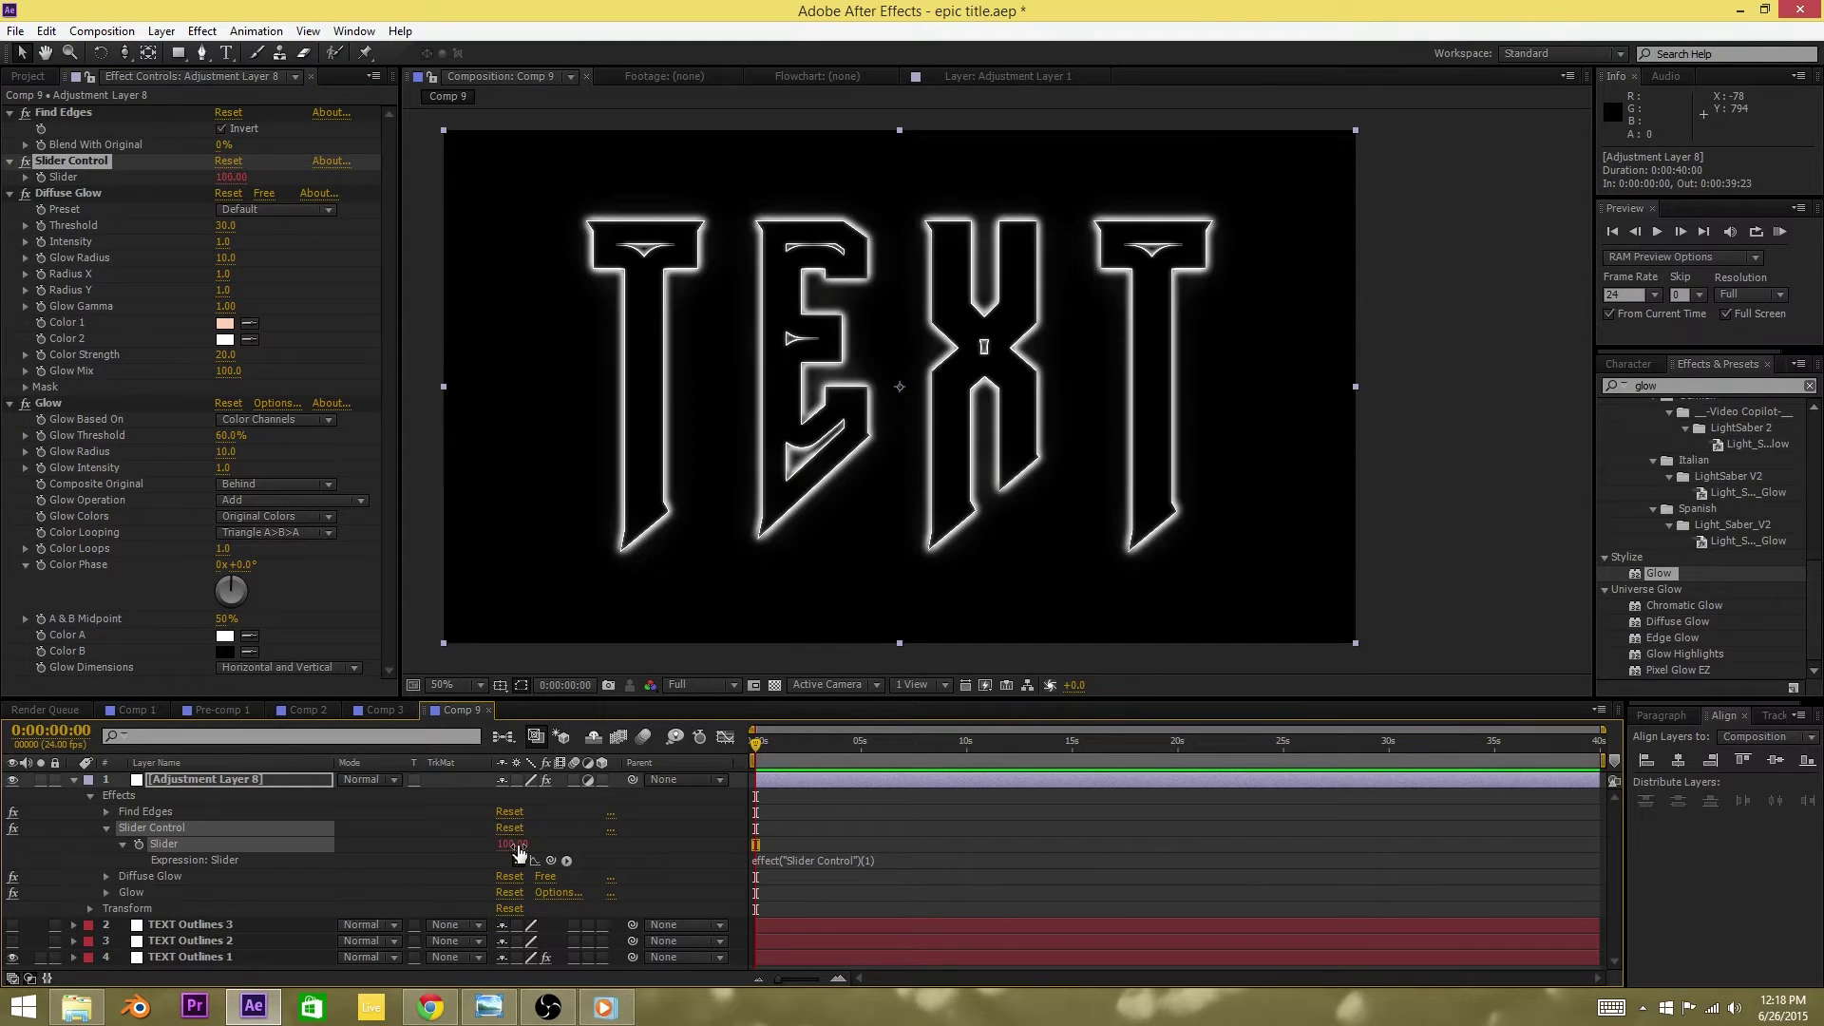
left_click(435, 827)
Step: Hide the TEXT Outlines 1 layer and make the TEXT Outlines 2 layer visible
left_click(152, 935)
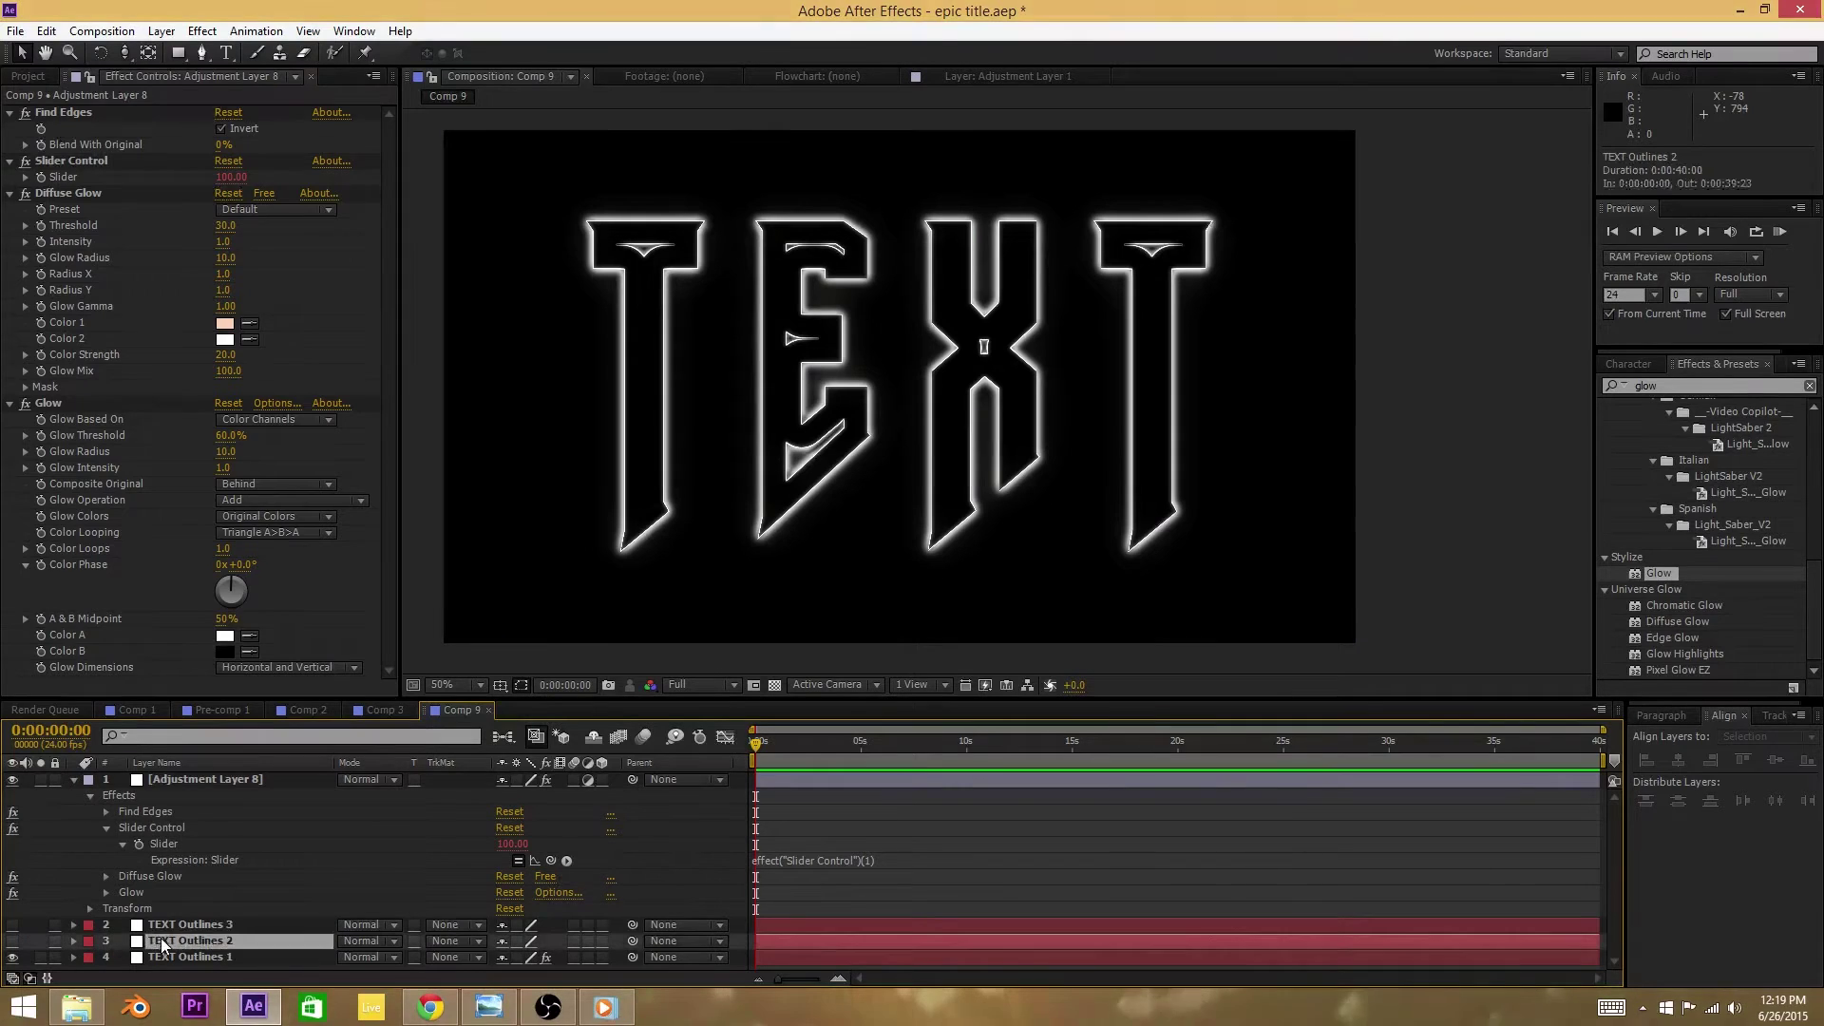
left_click(13, 956)
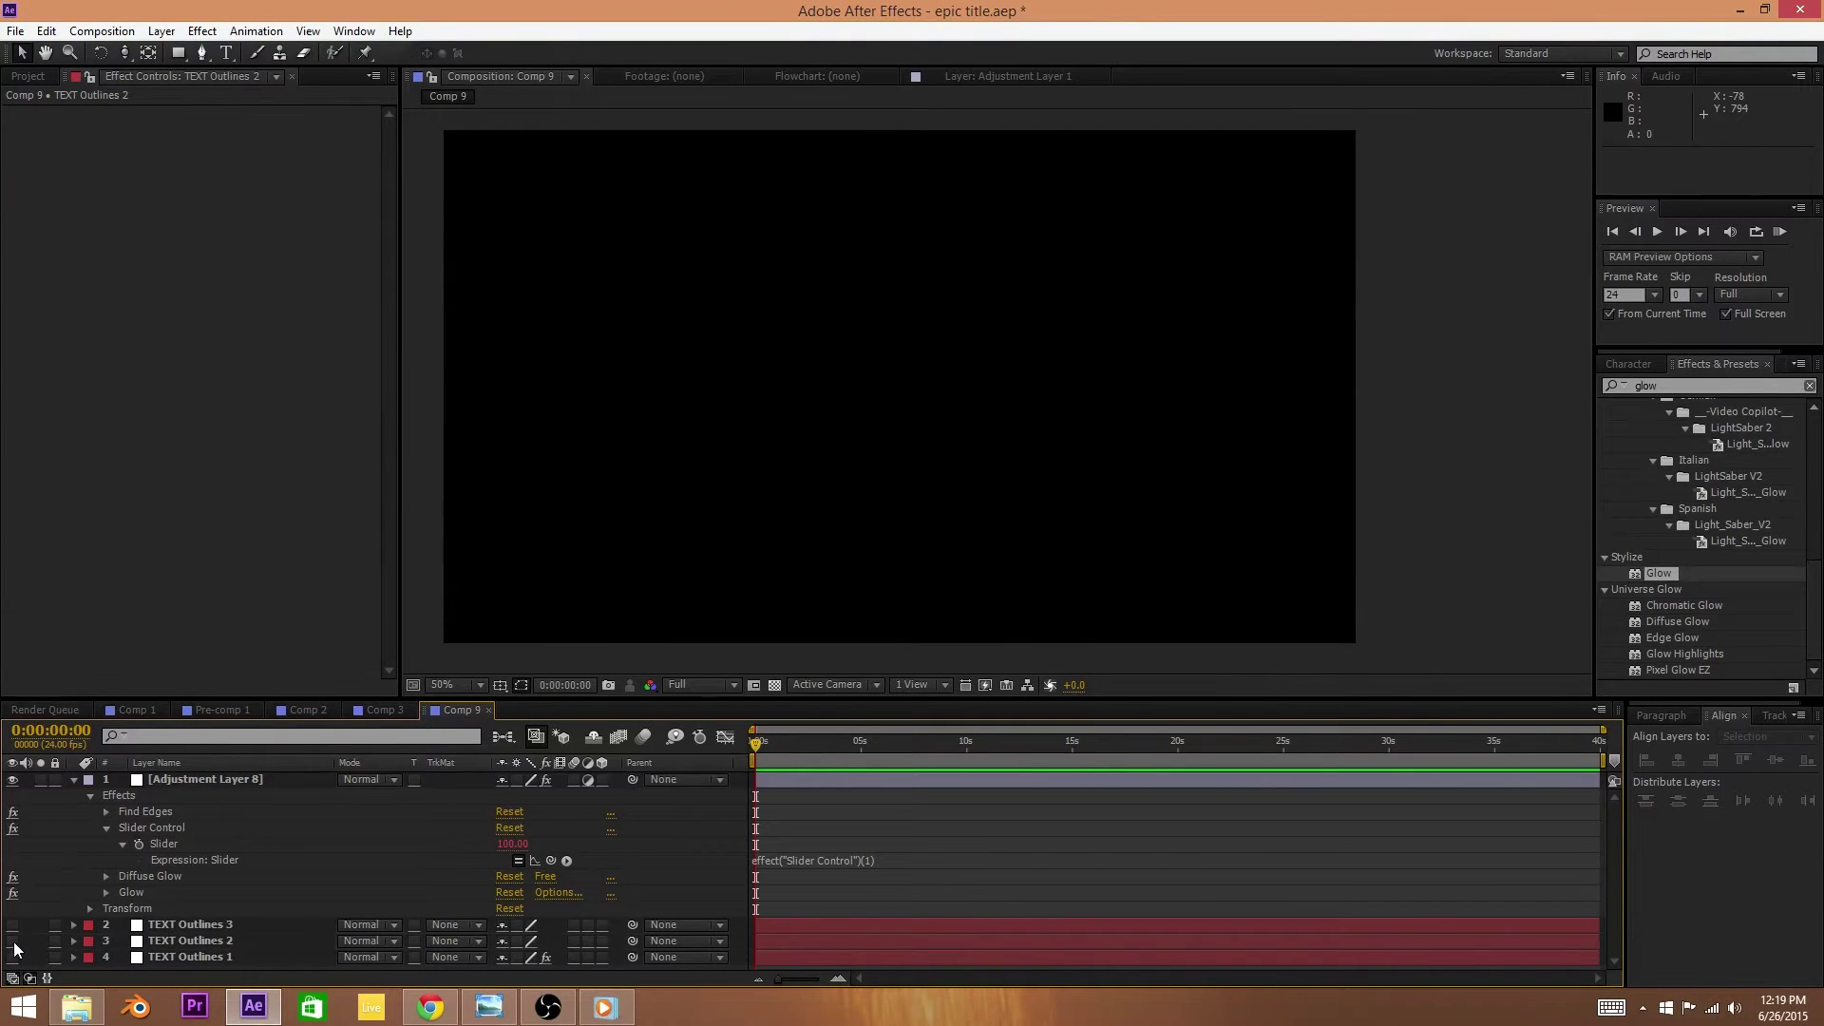
left_click(14, 940)
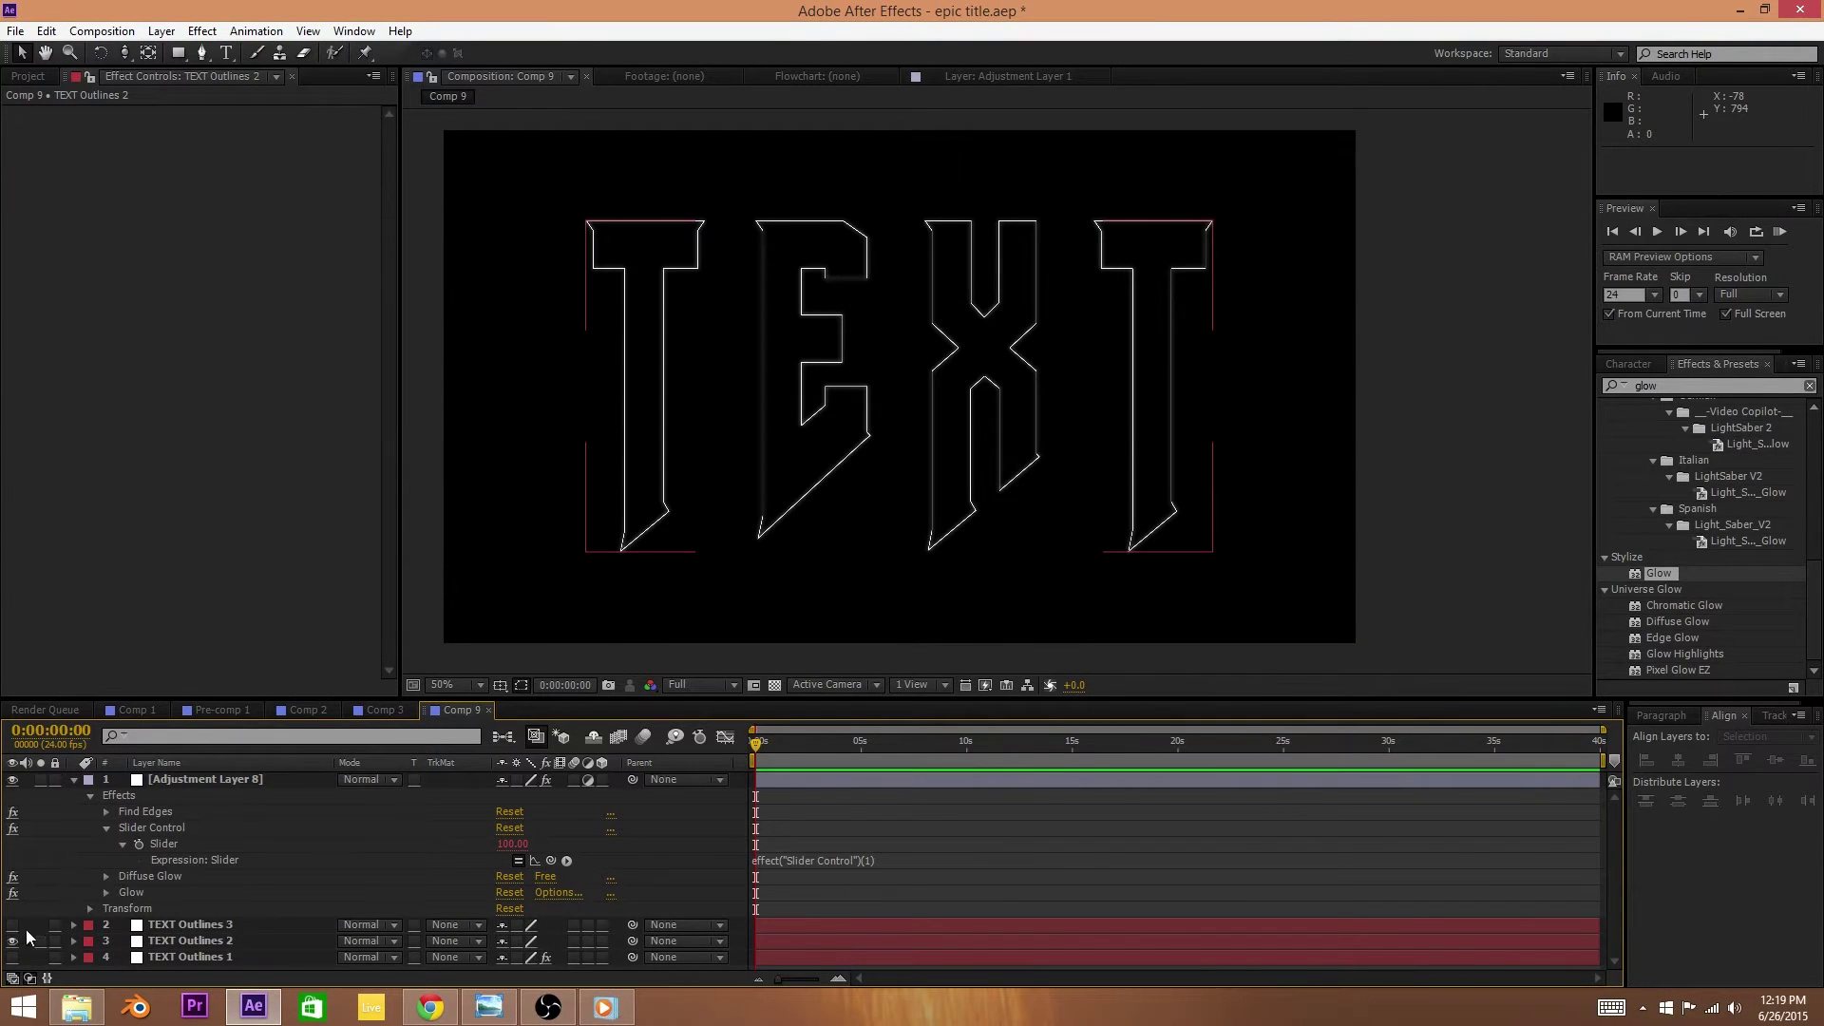
Step: Search the effects library for Box Blur
left_click(1696, 386)
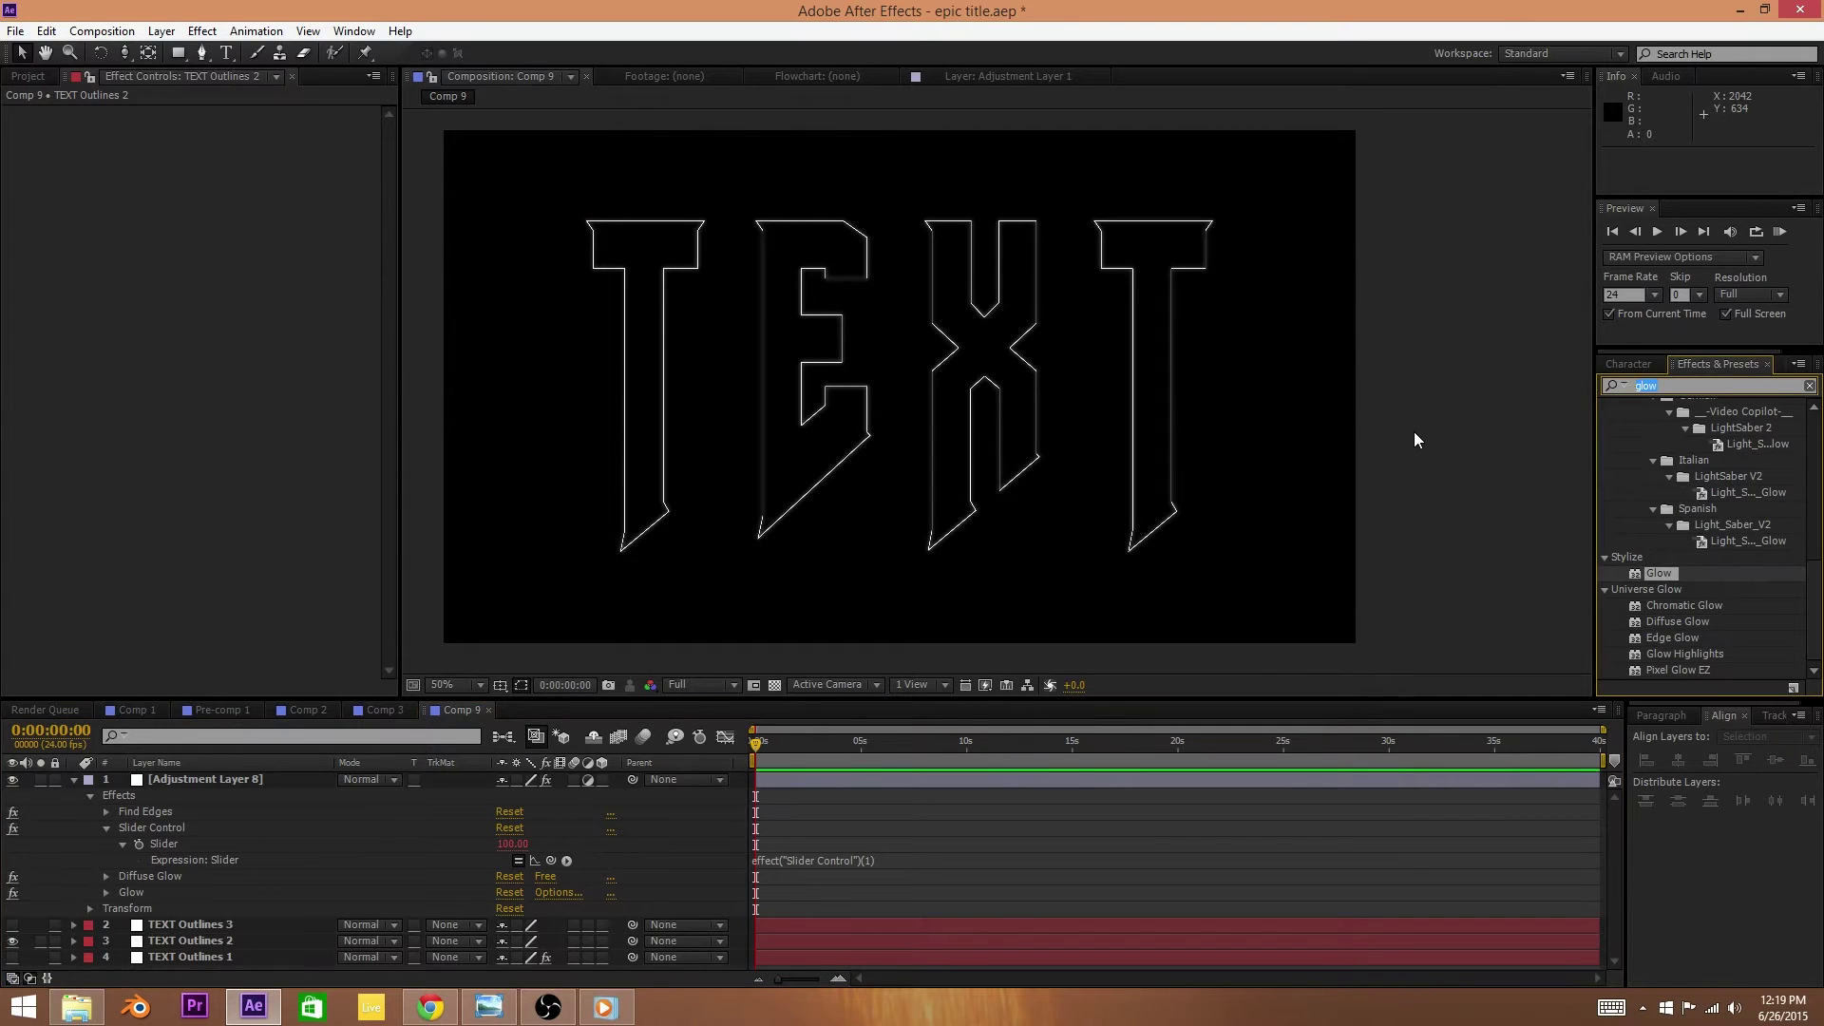
type("box blur")
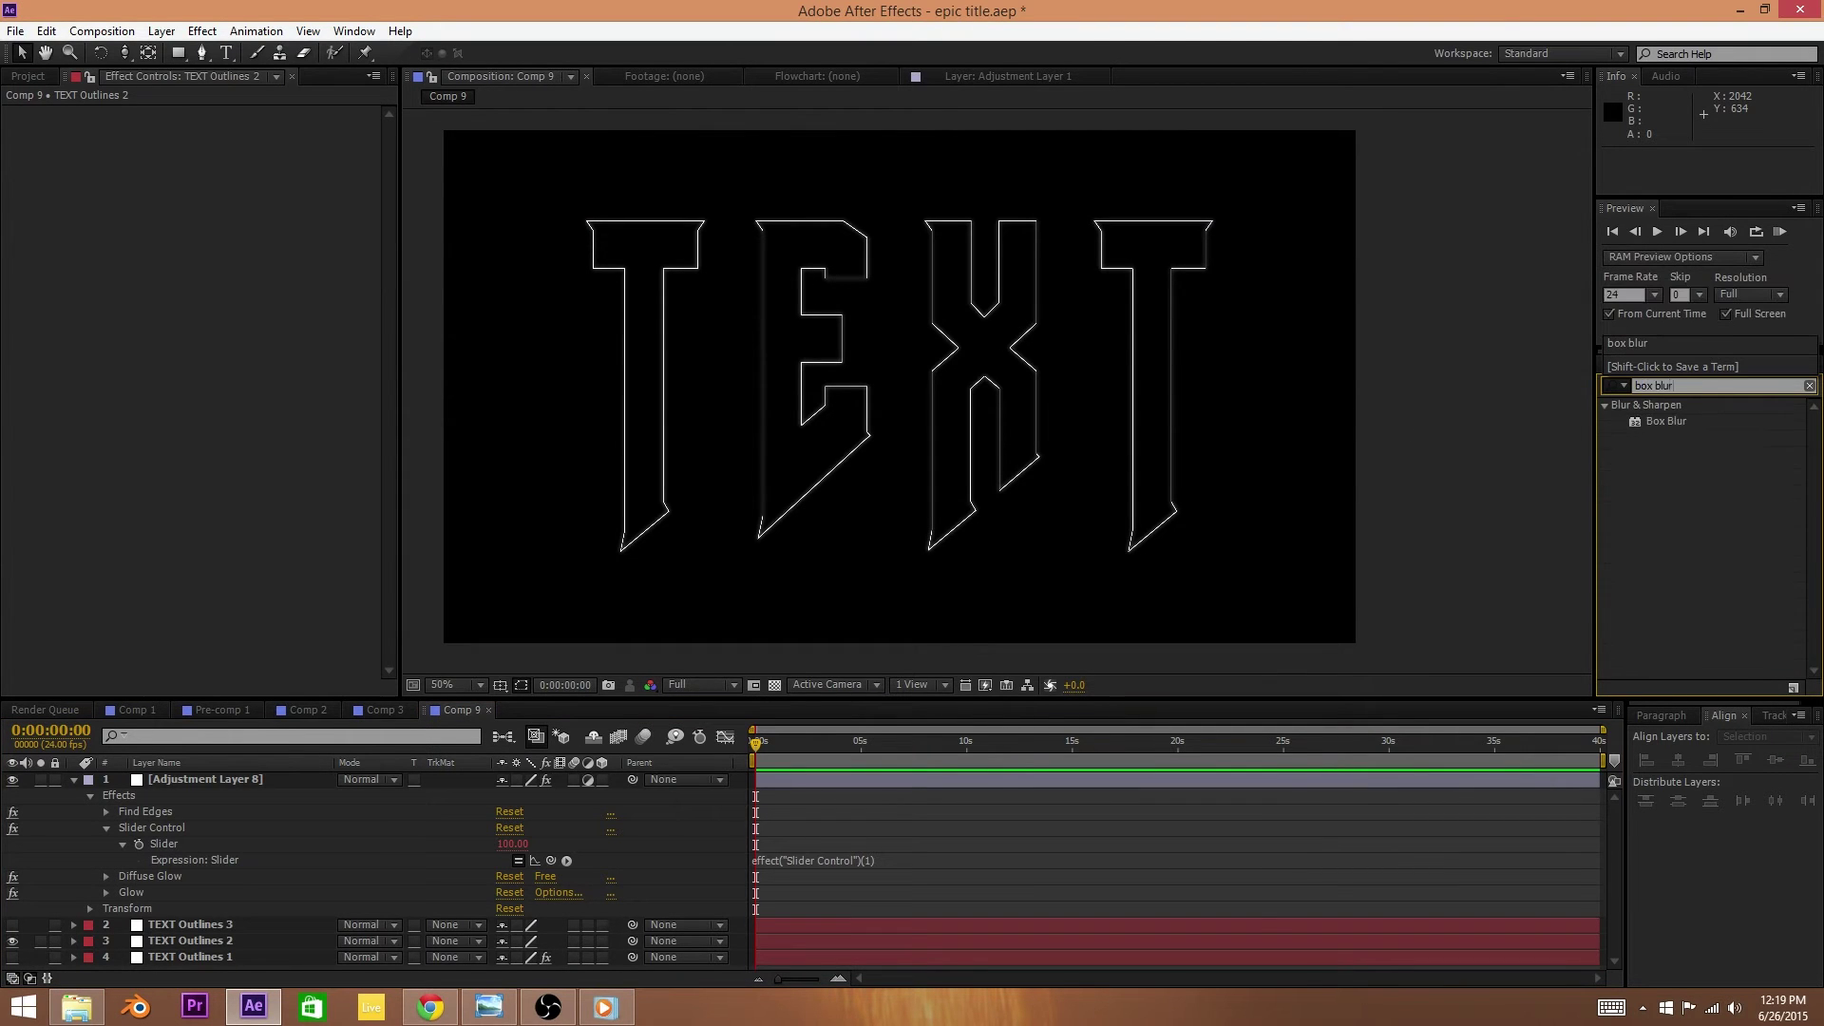
left_click_drag(1666, 432, 1052, 397)
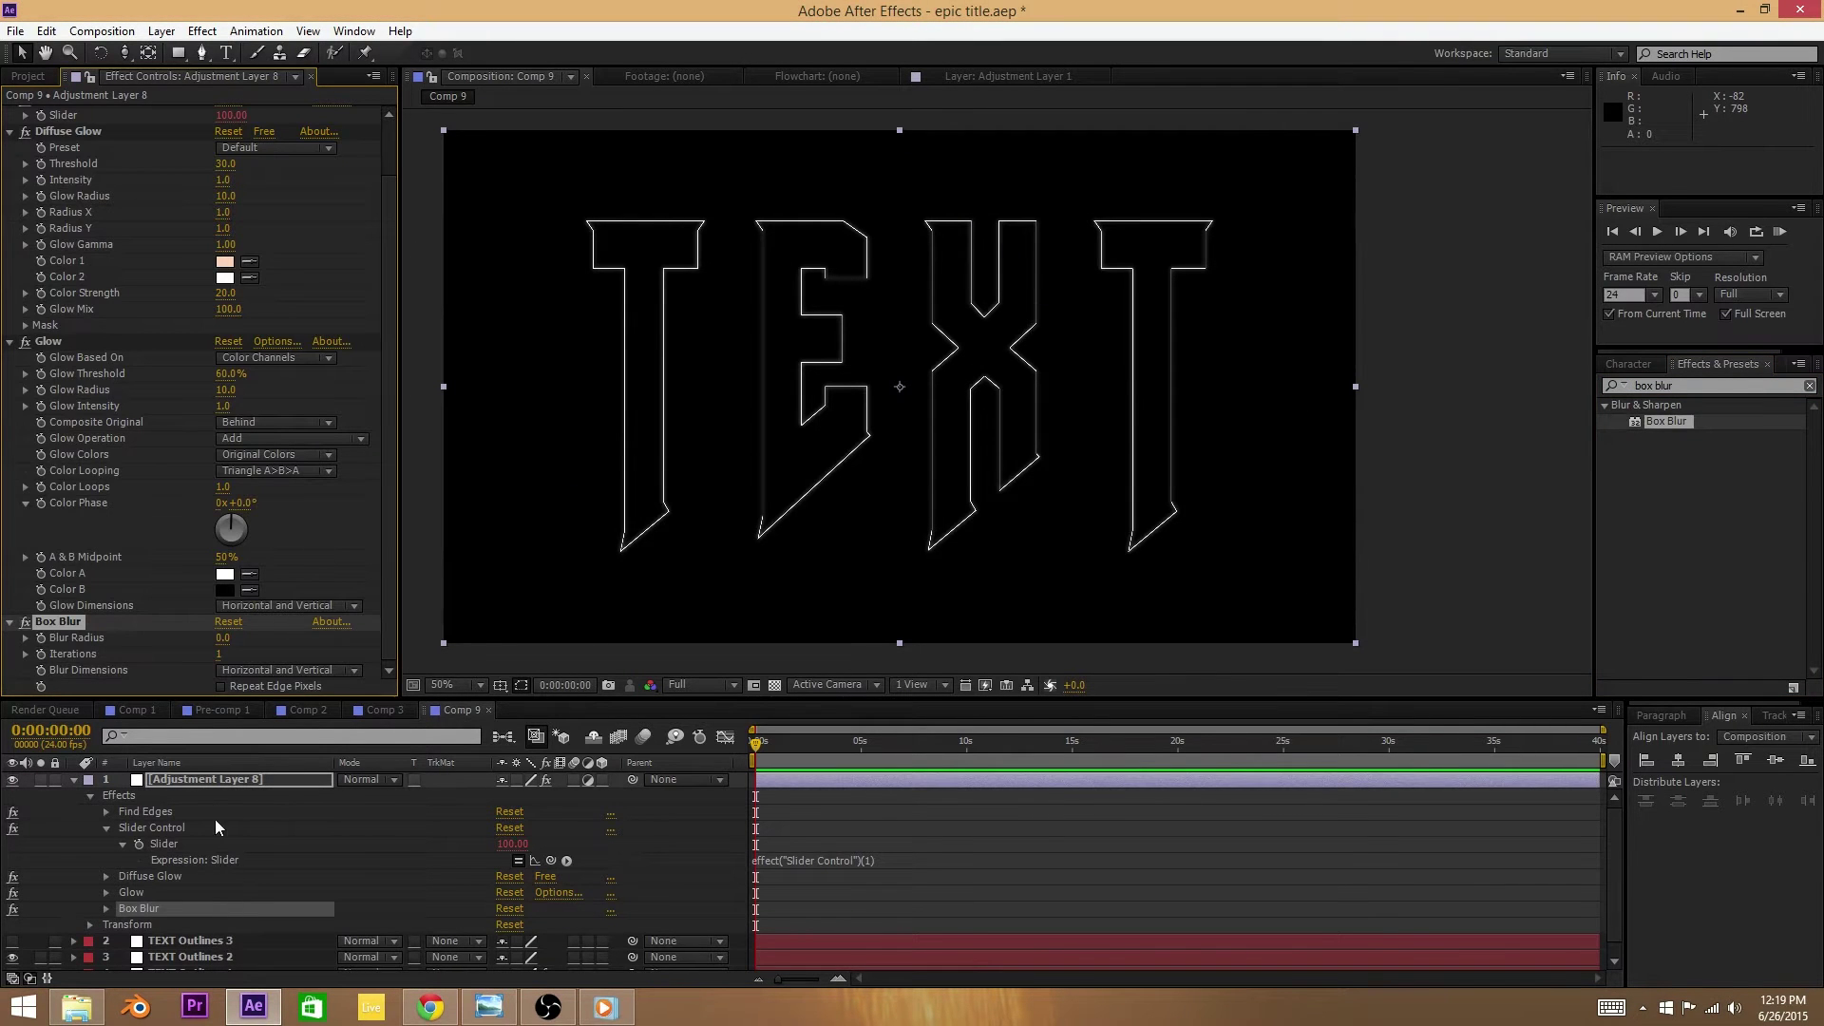
left_click(199, 783)
left_click(66, 620)
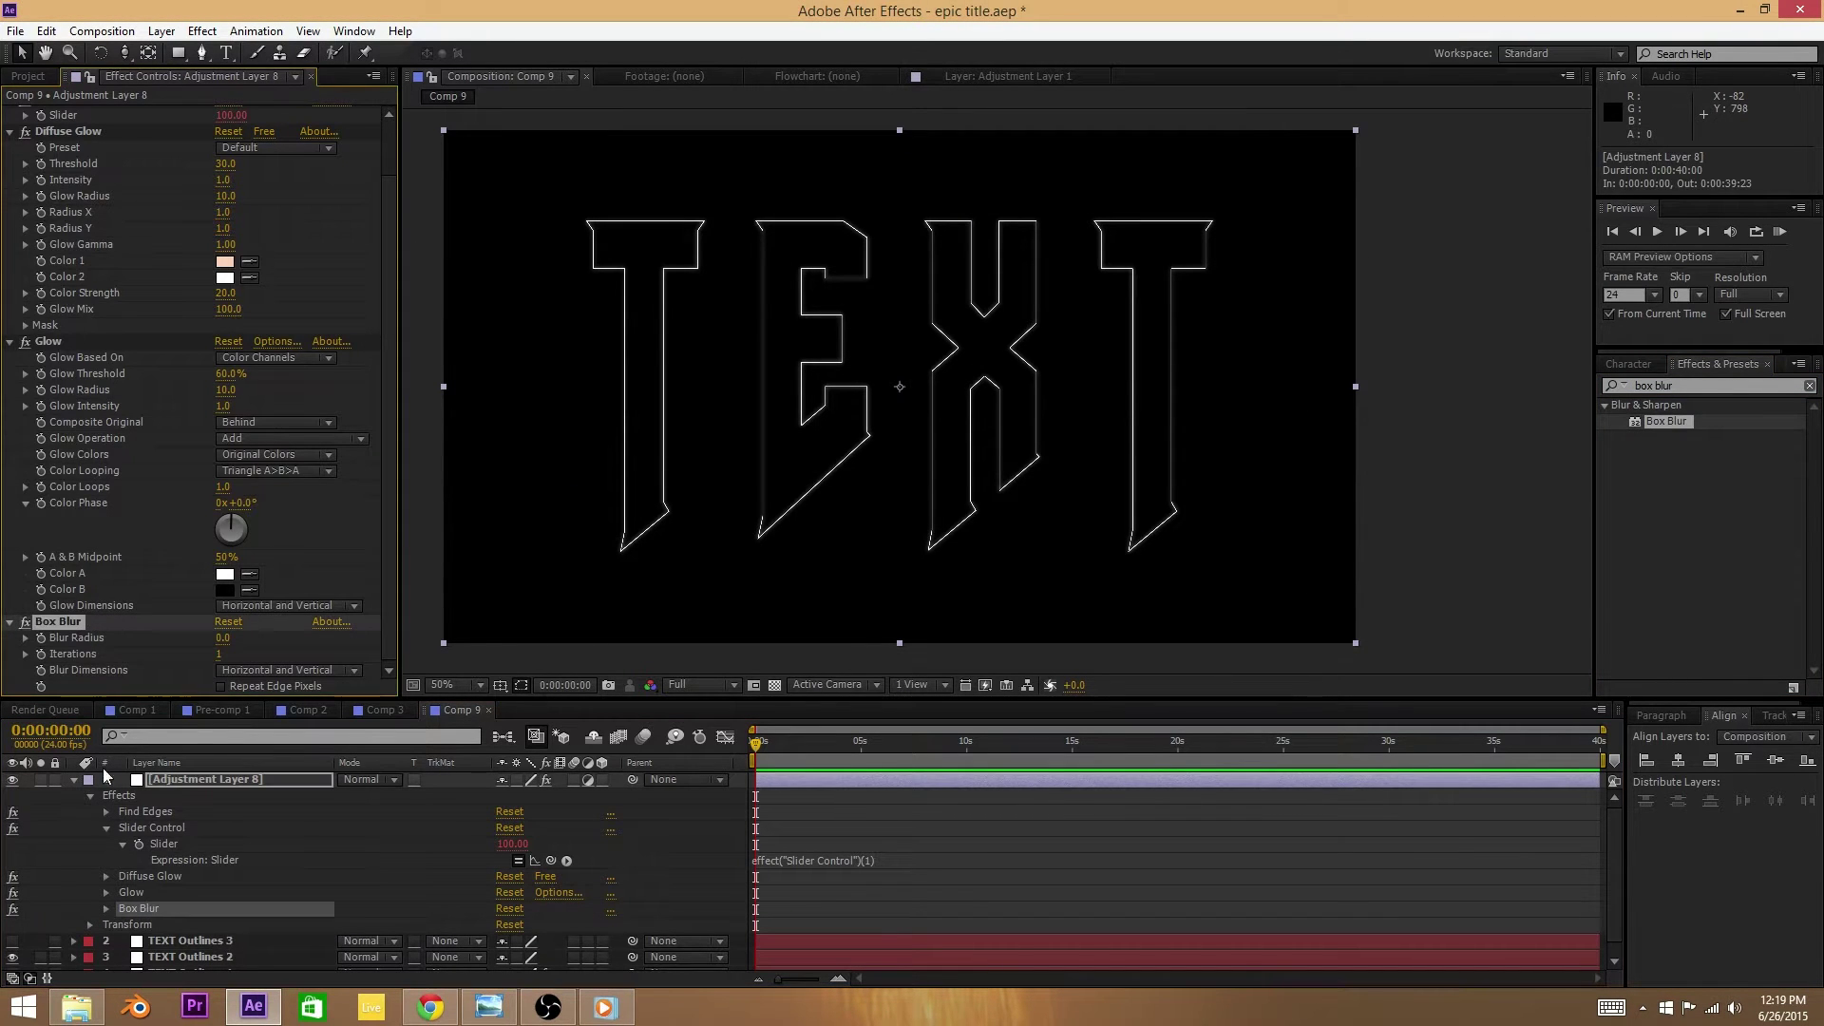
key("Delete")
Step: Apply Box Blur to the TEXT Outlines 2 layer with a Blur Radius of 37
left_click(195, 942)
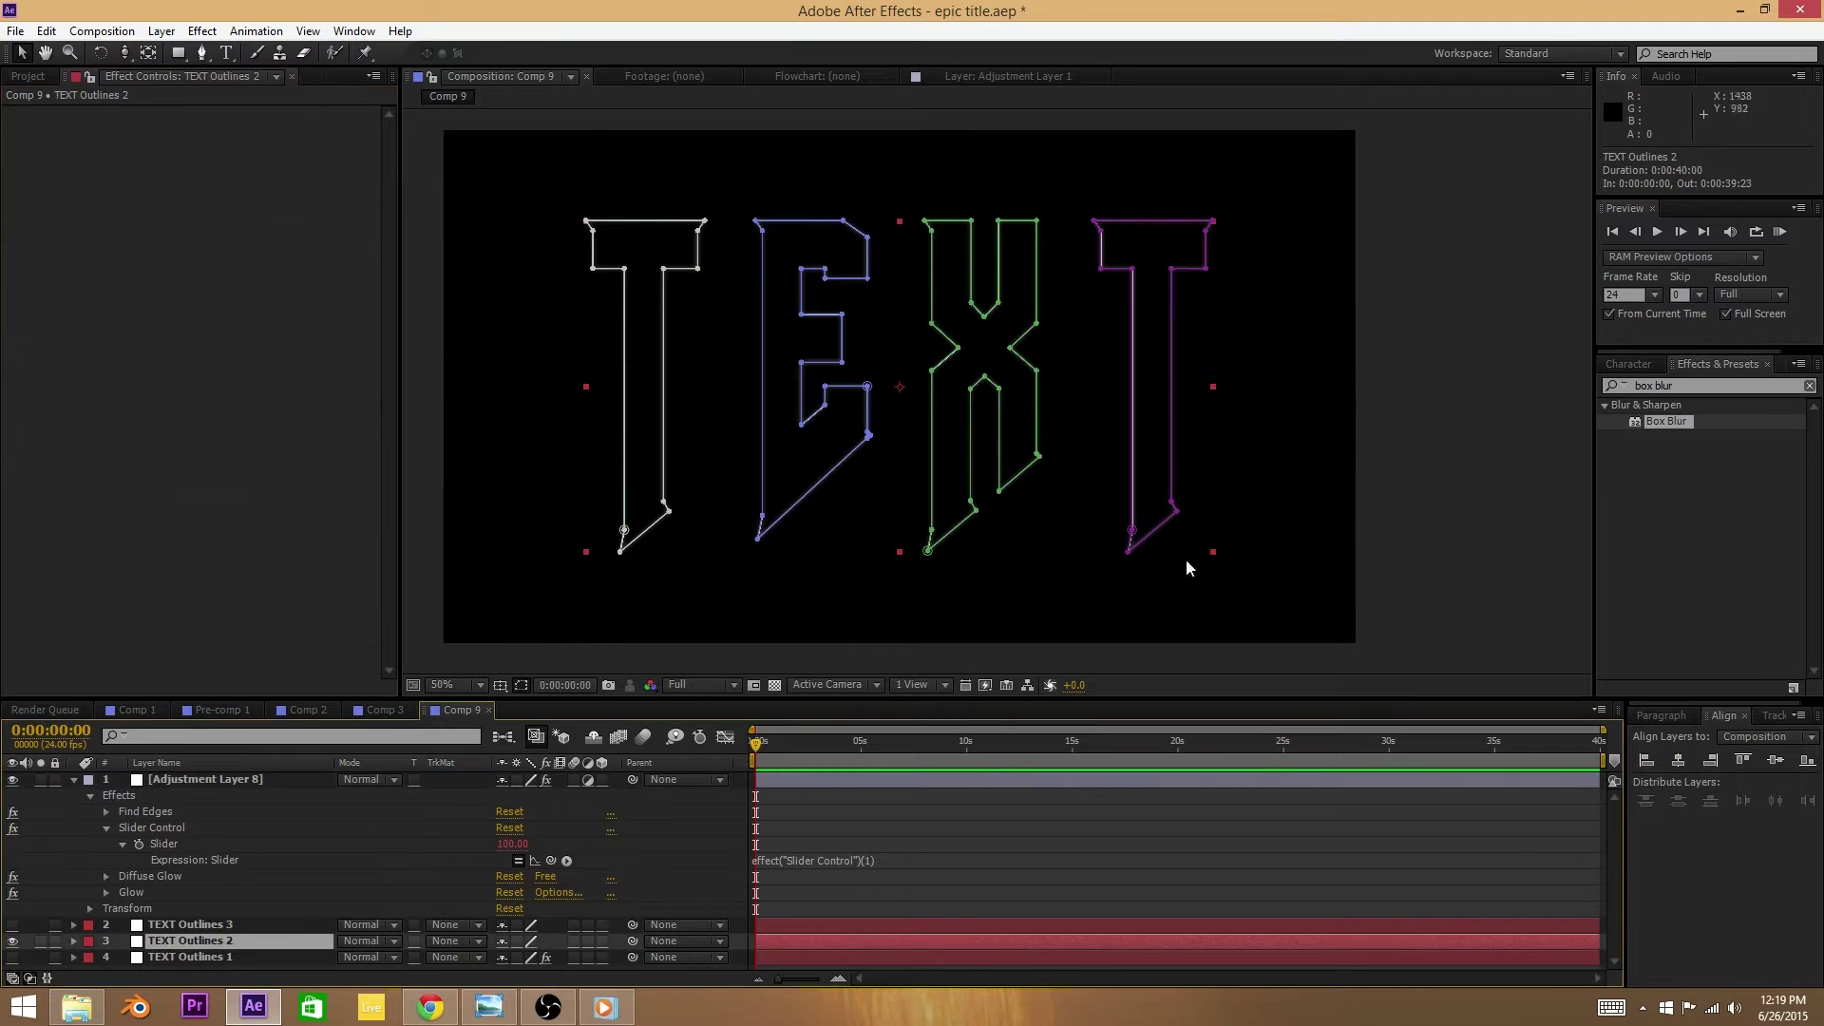
left_click_drag(1670, 424, 228, 942)
left_click(224, 130)
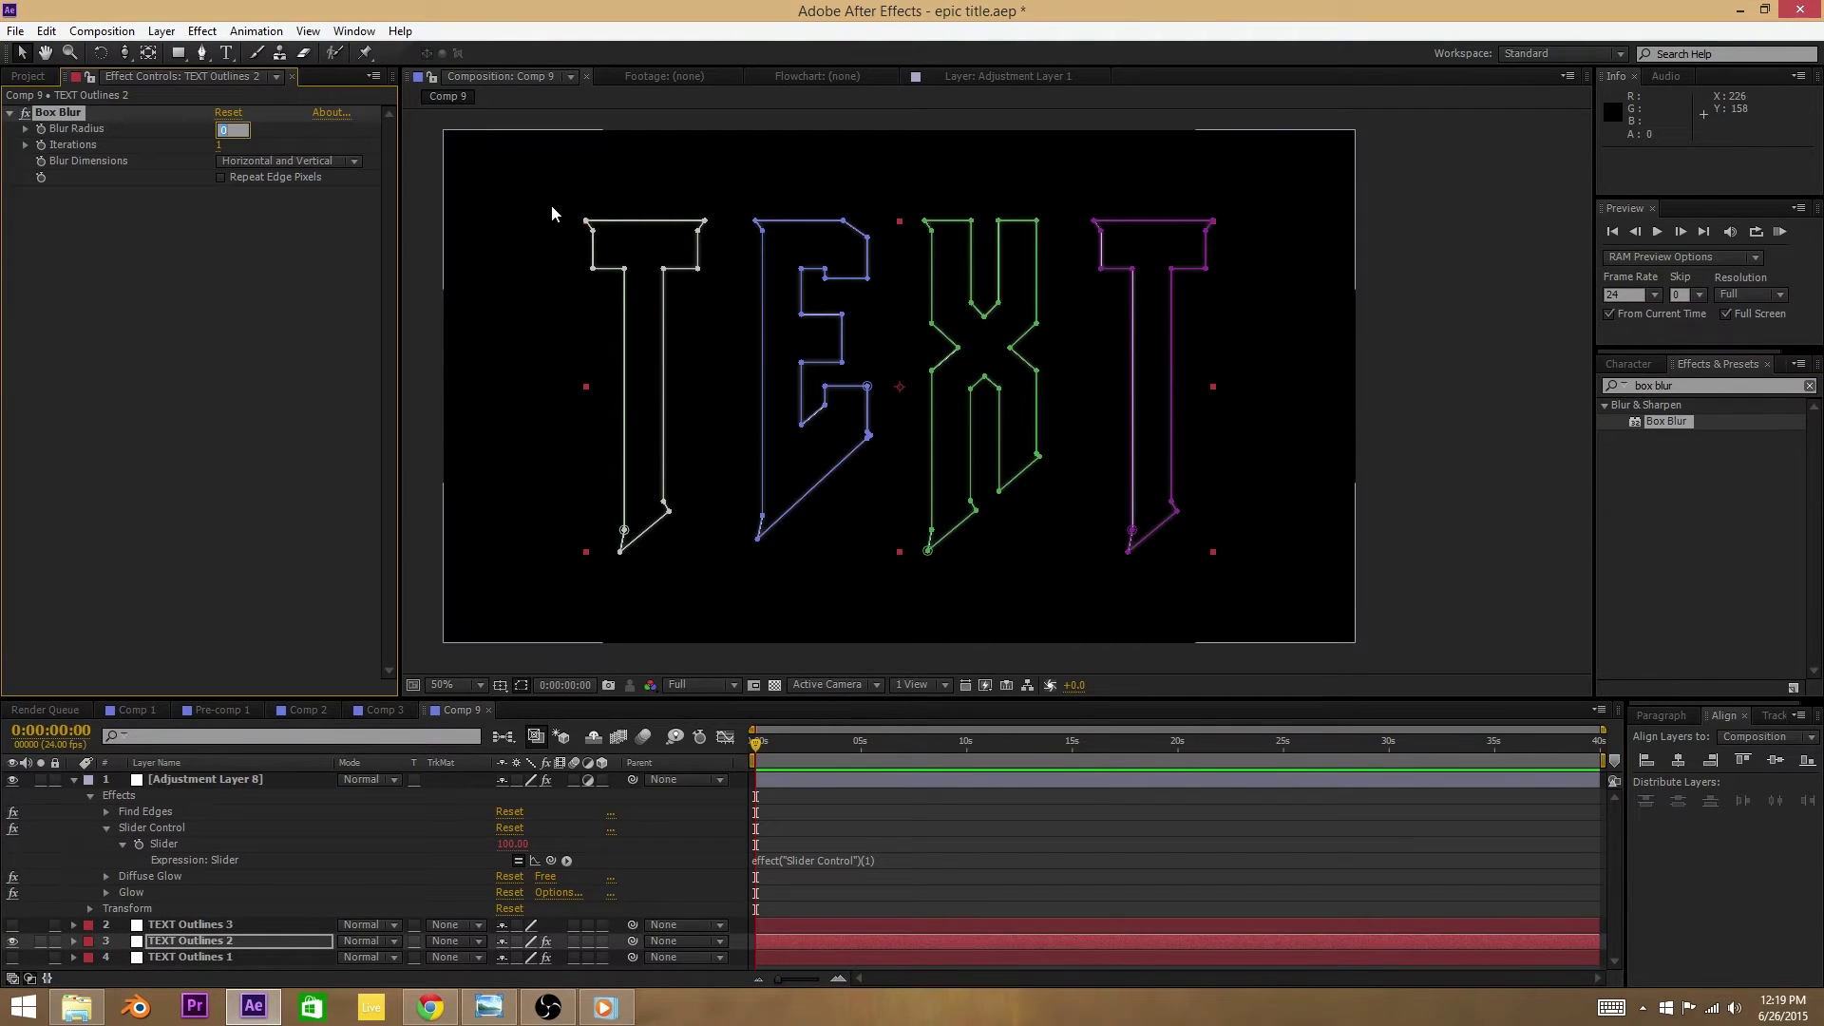
type("37")
key("Return")
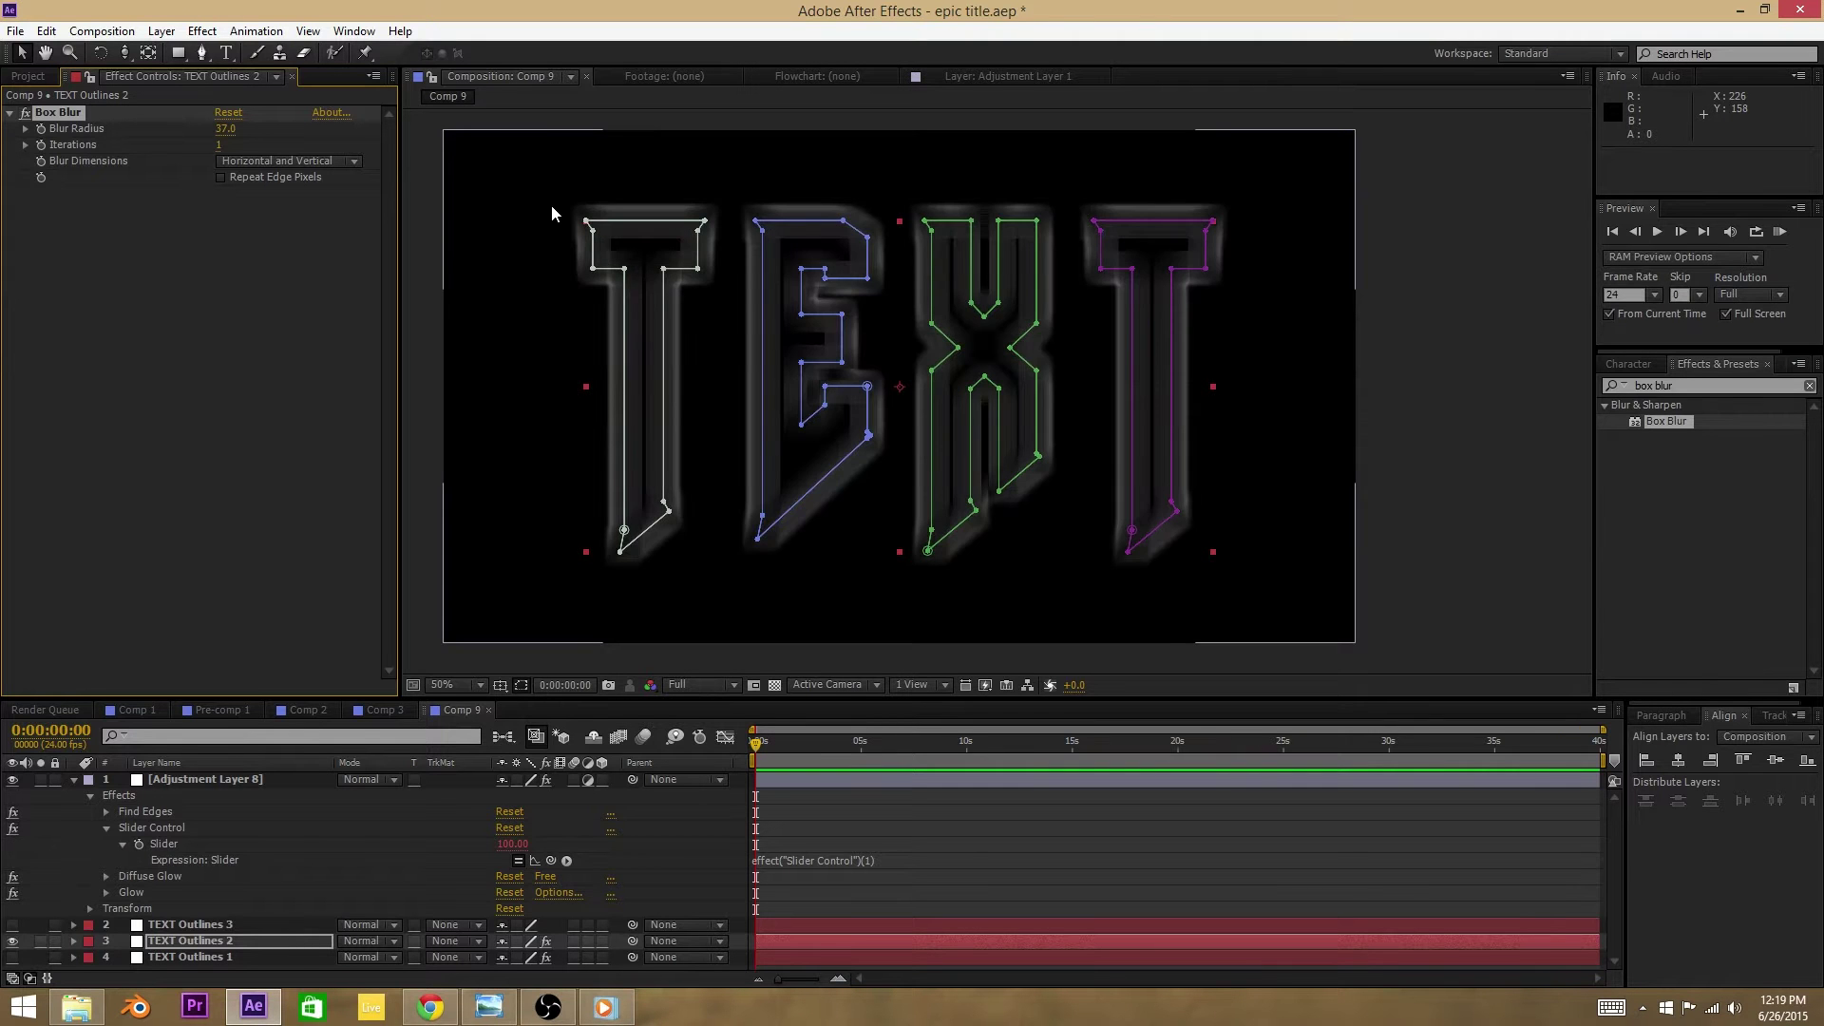
Step: Inspect the blurred text up close and turn on Repeat Edge Pixels for the Box Blur on TEXT Outlines 2
scroll(1406, 378, "down", 1)
scroll(1415, 379, "up", 1)
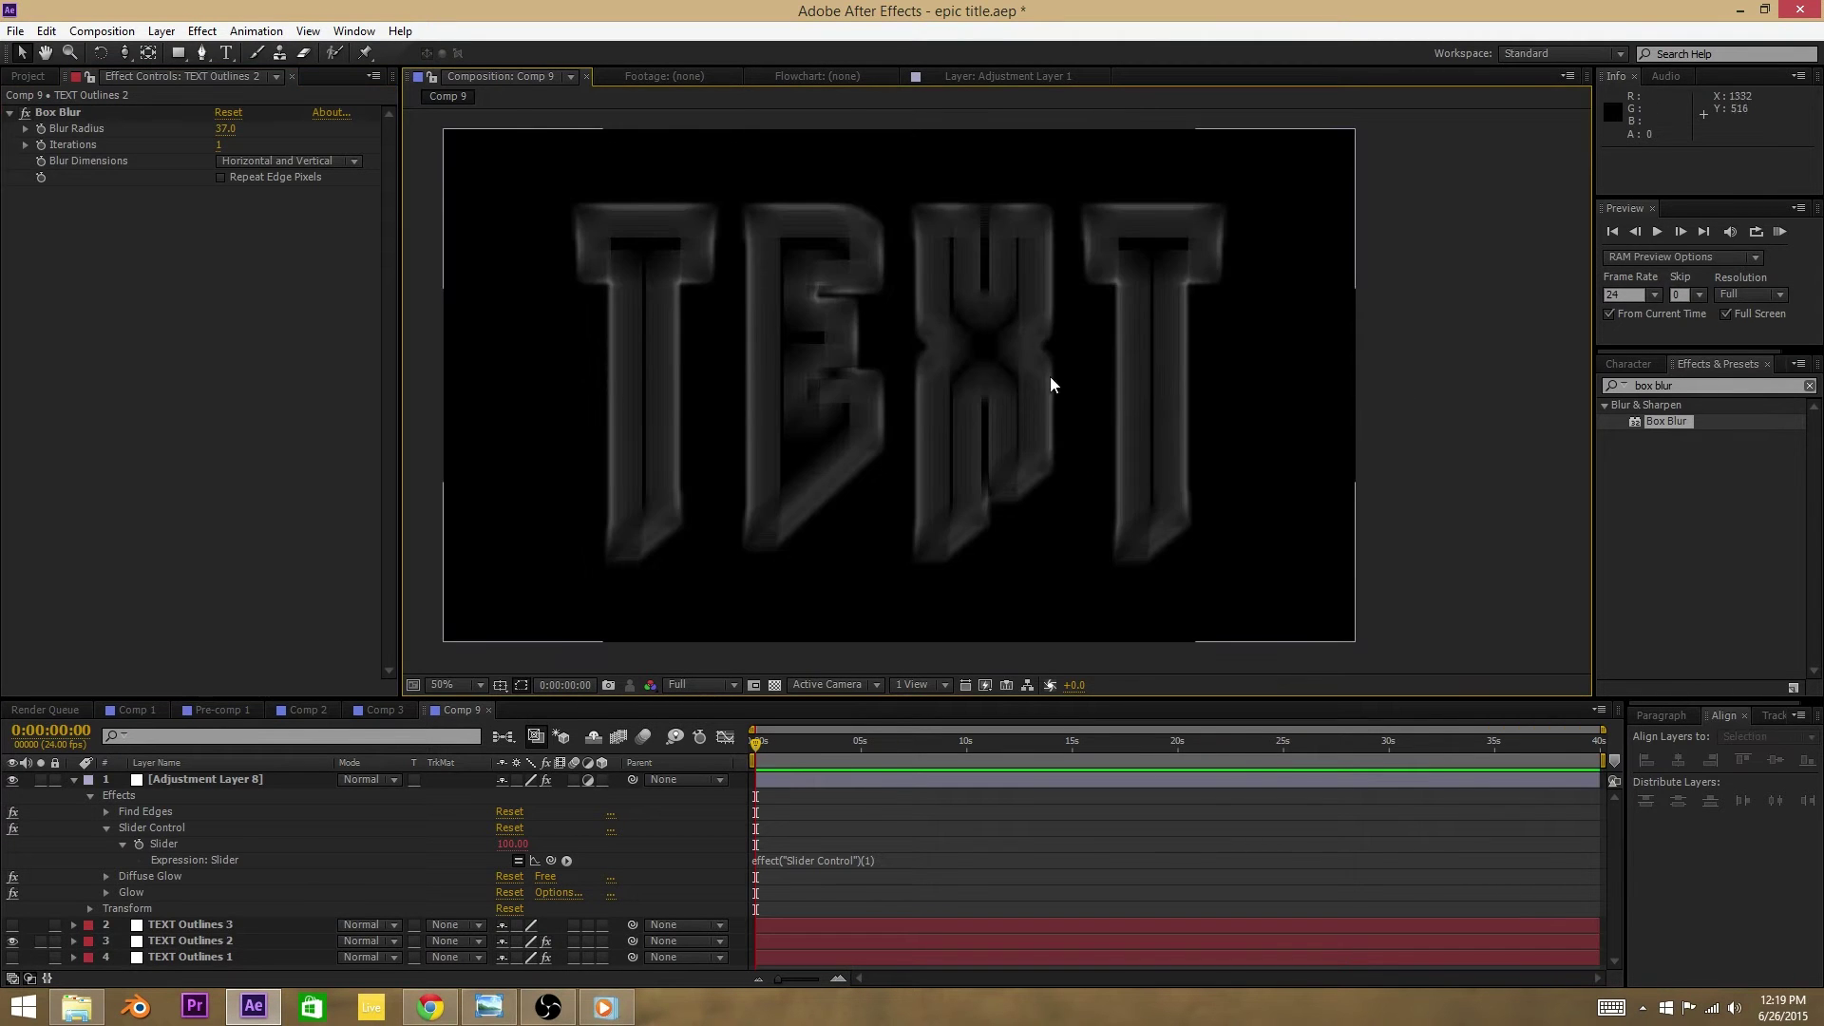
scroll(659, 532, "up", 1)
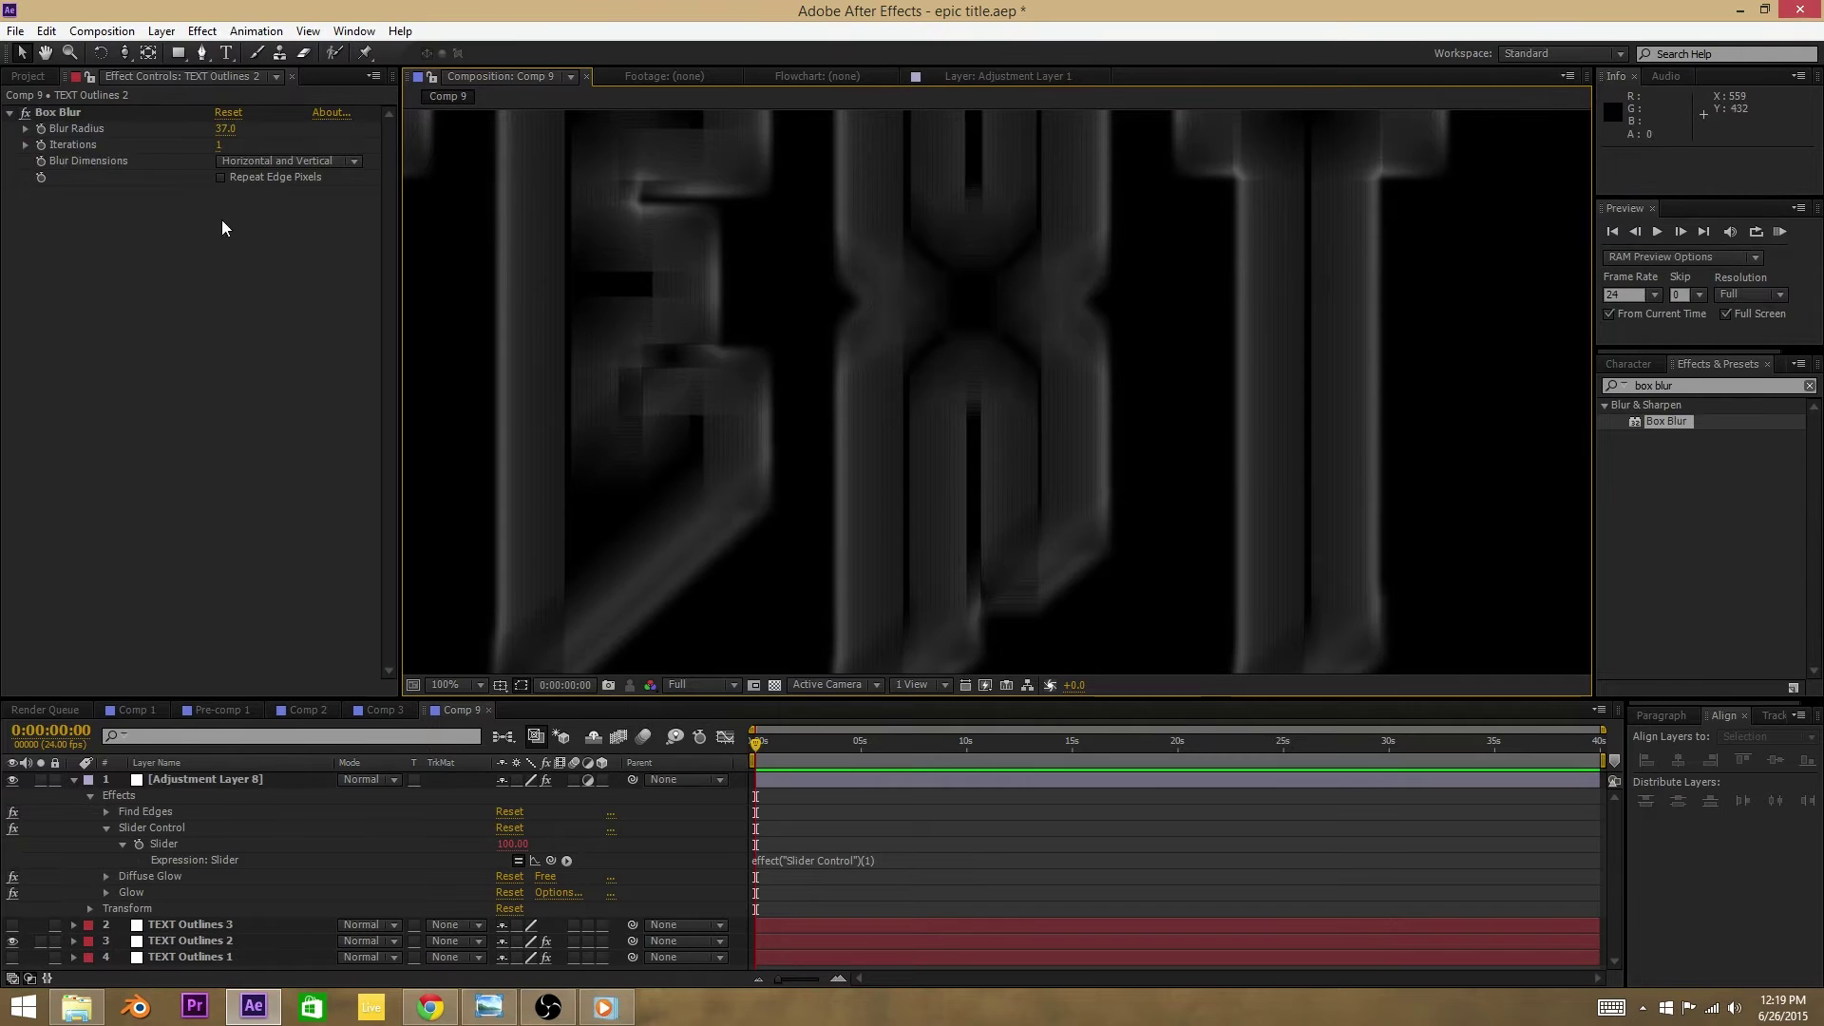
scroll(1171, 414, "down", 2)
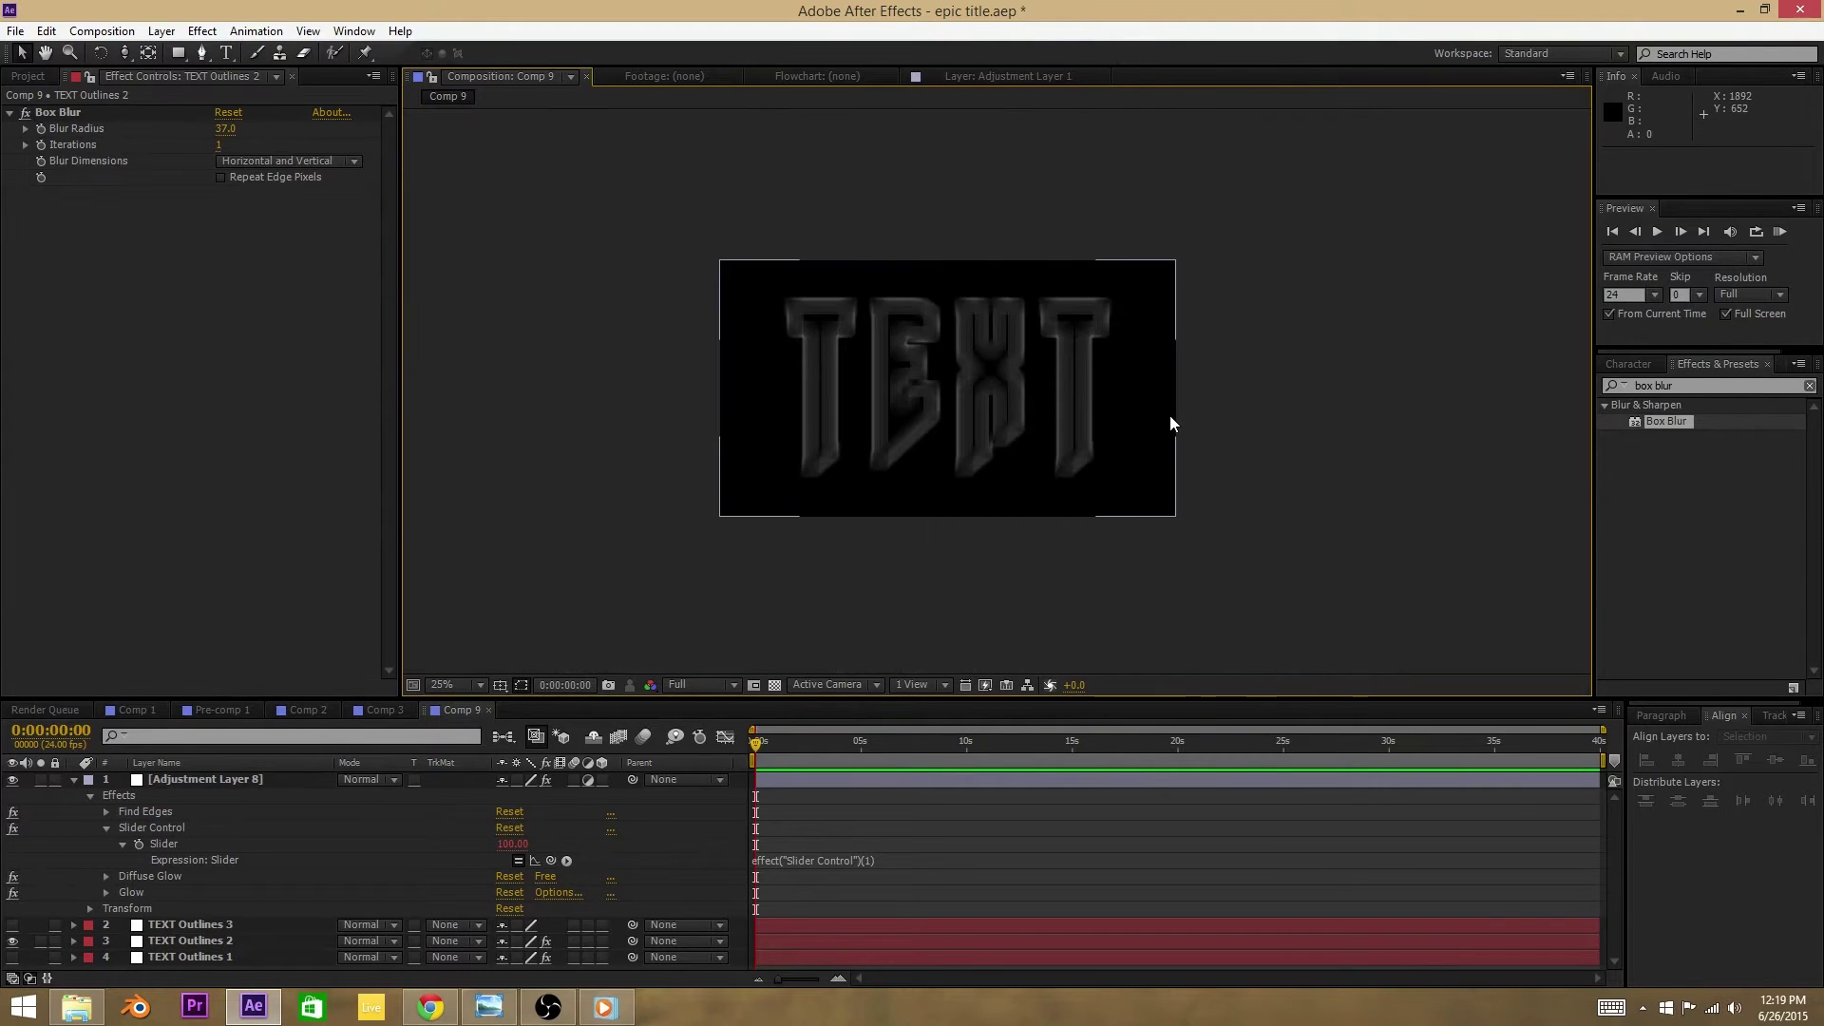
scroll(1167, 414, "up", 1)
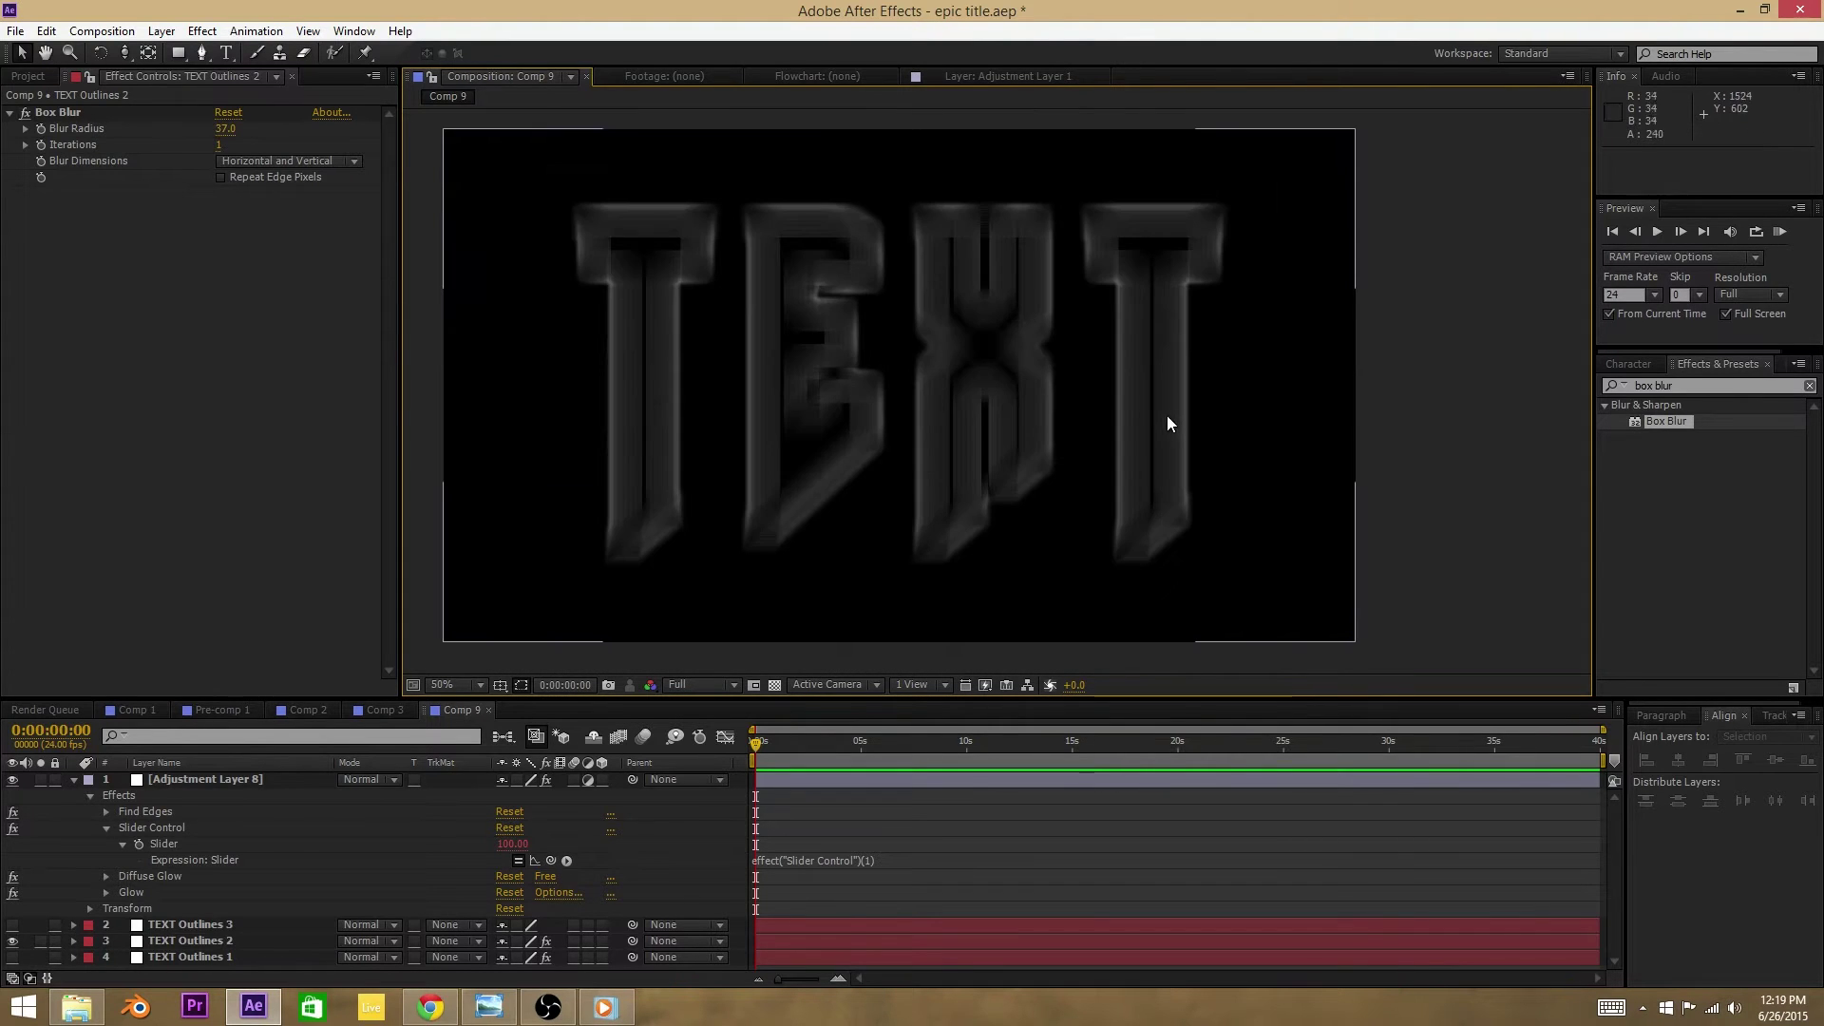
left_click(251, 178)
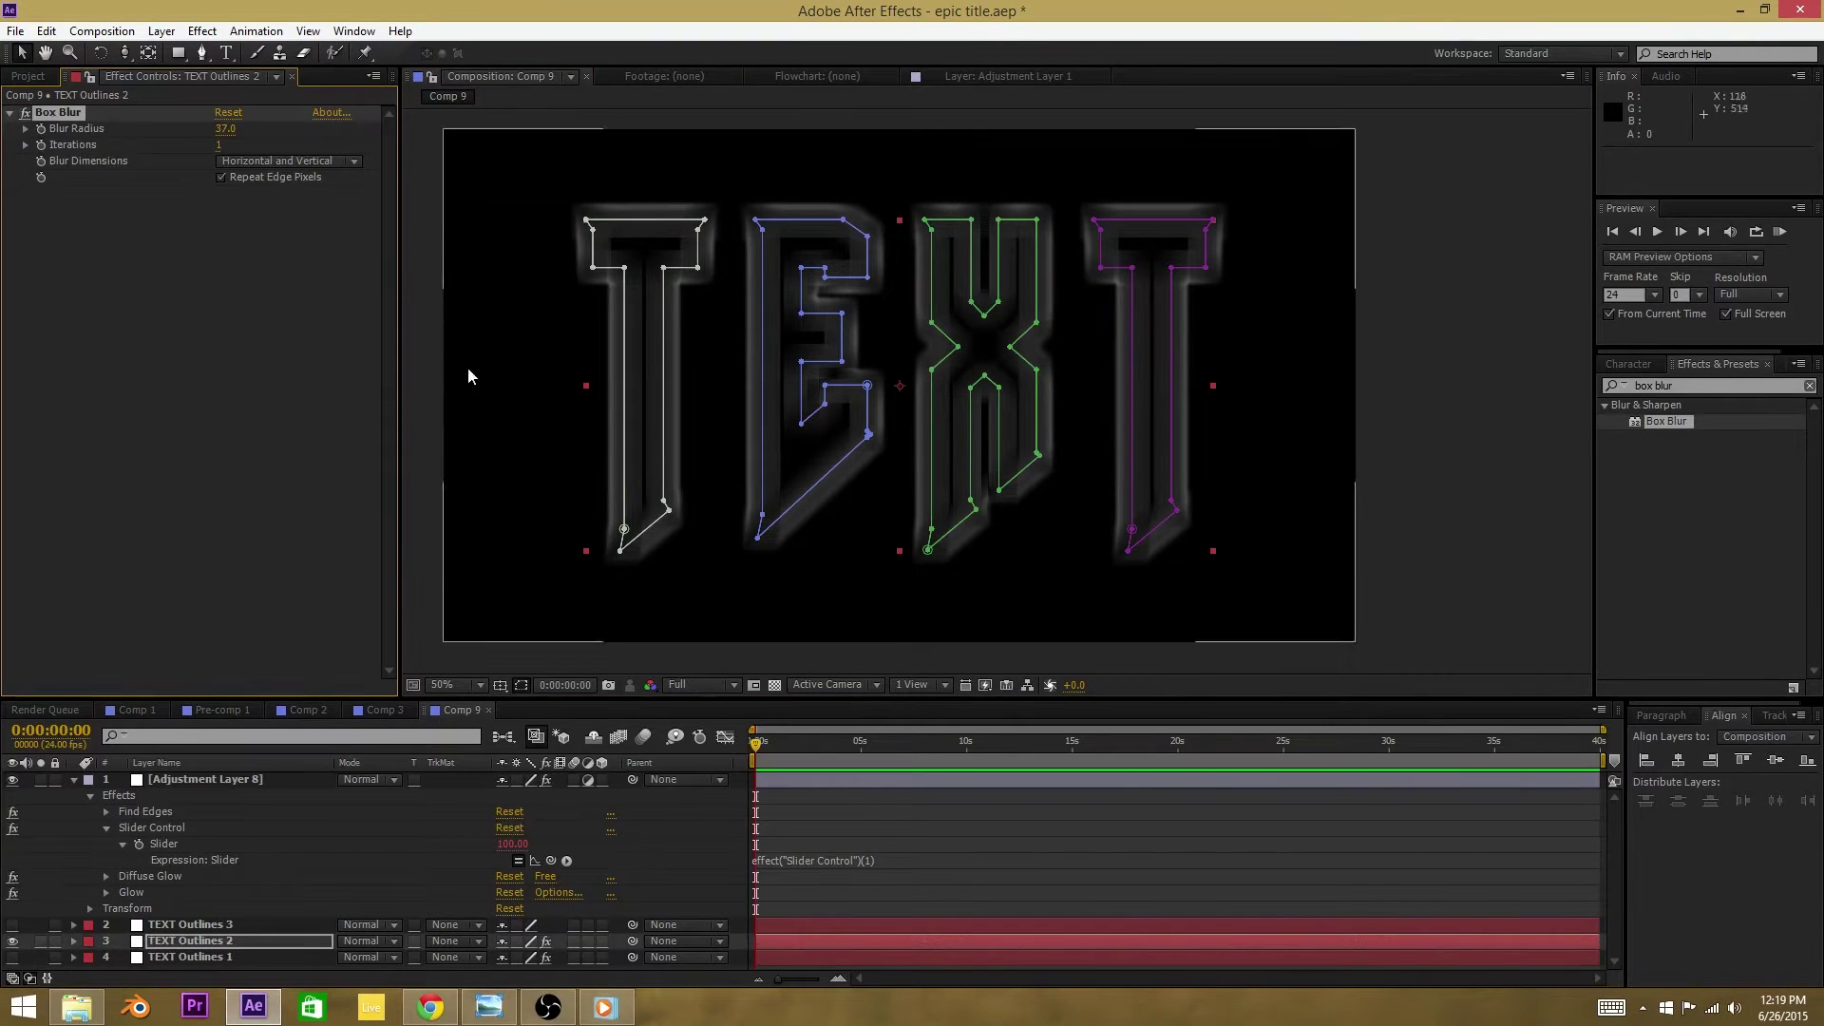
left_click(420, 390)
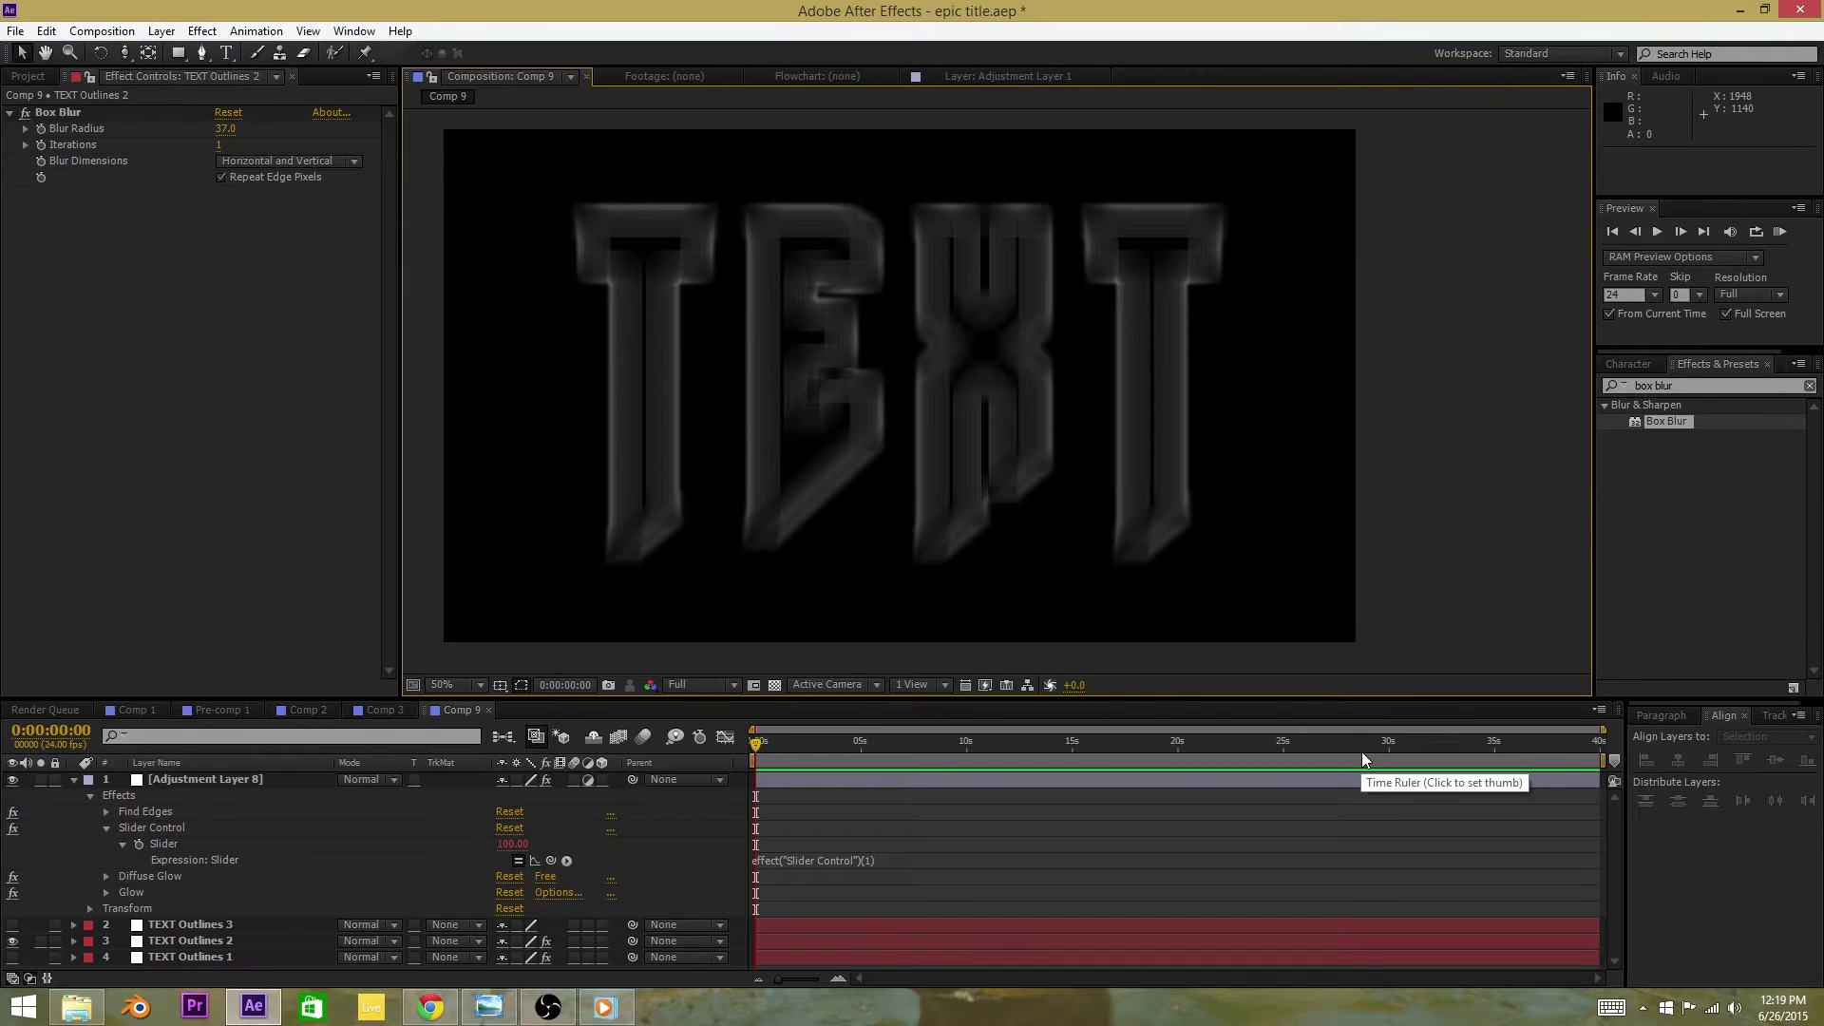
Step: Find the VC Color Vibrance effect and add it to TEXT Outlines 2 below Box Blur
left_click(1657, 386)
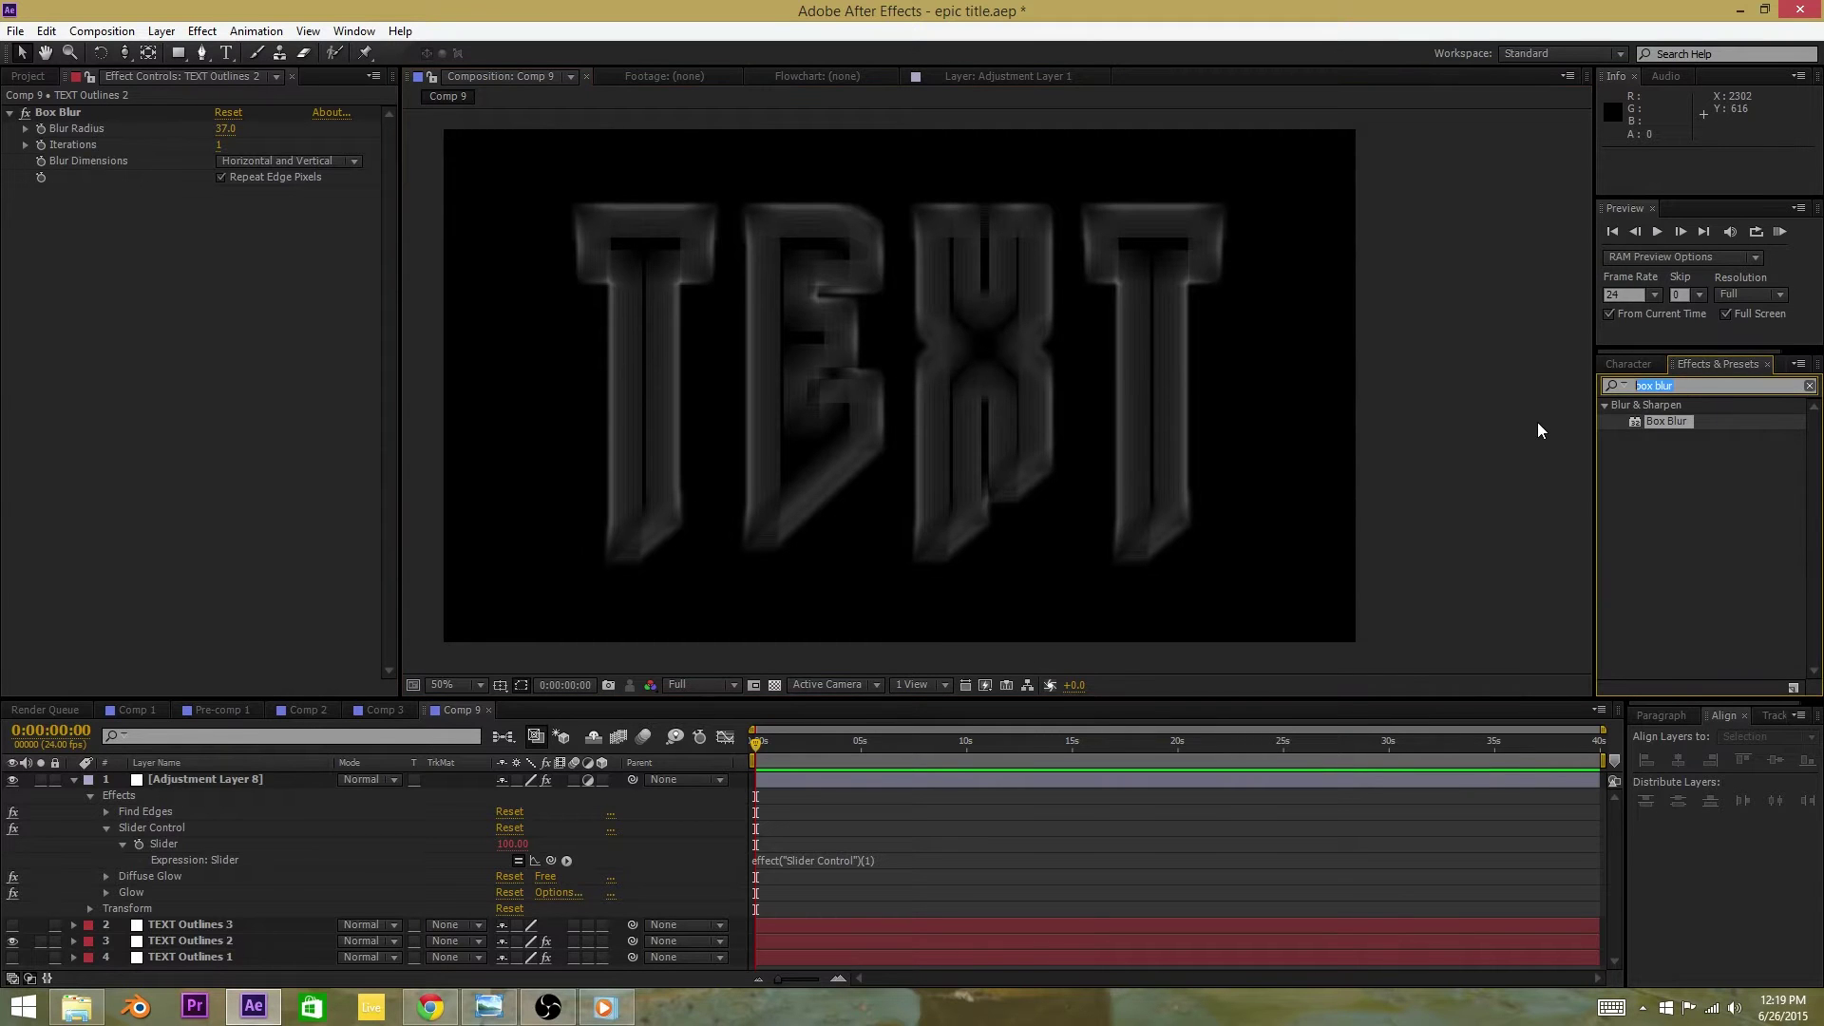
type("vc c")
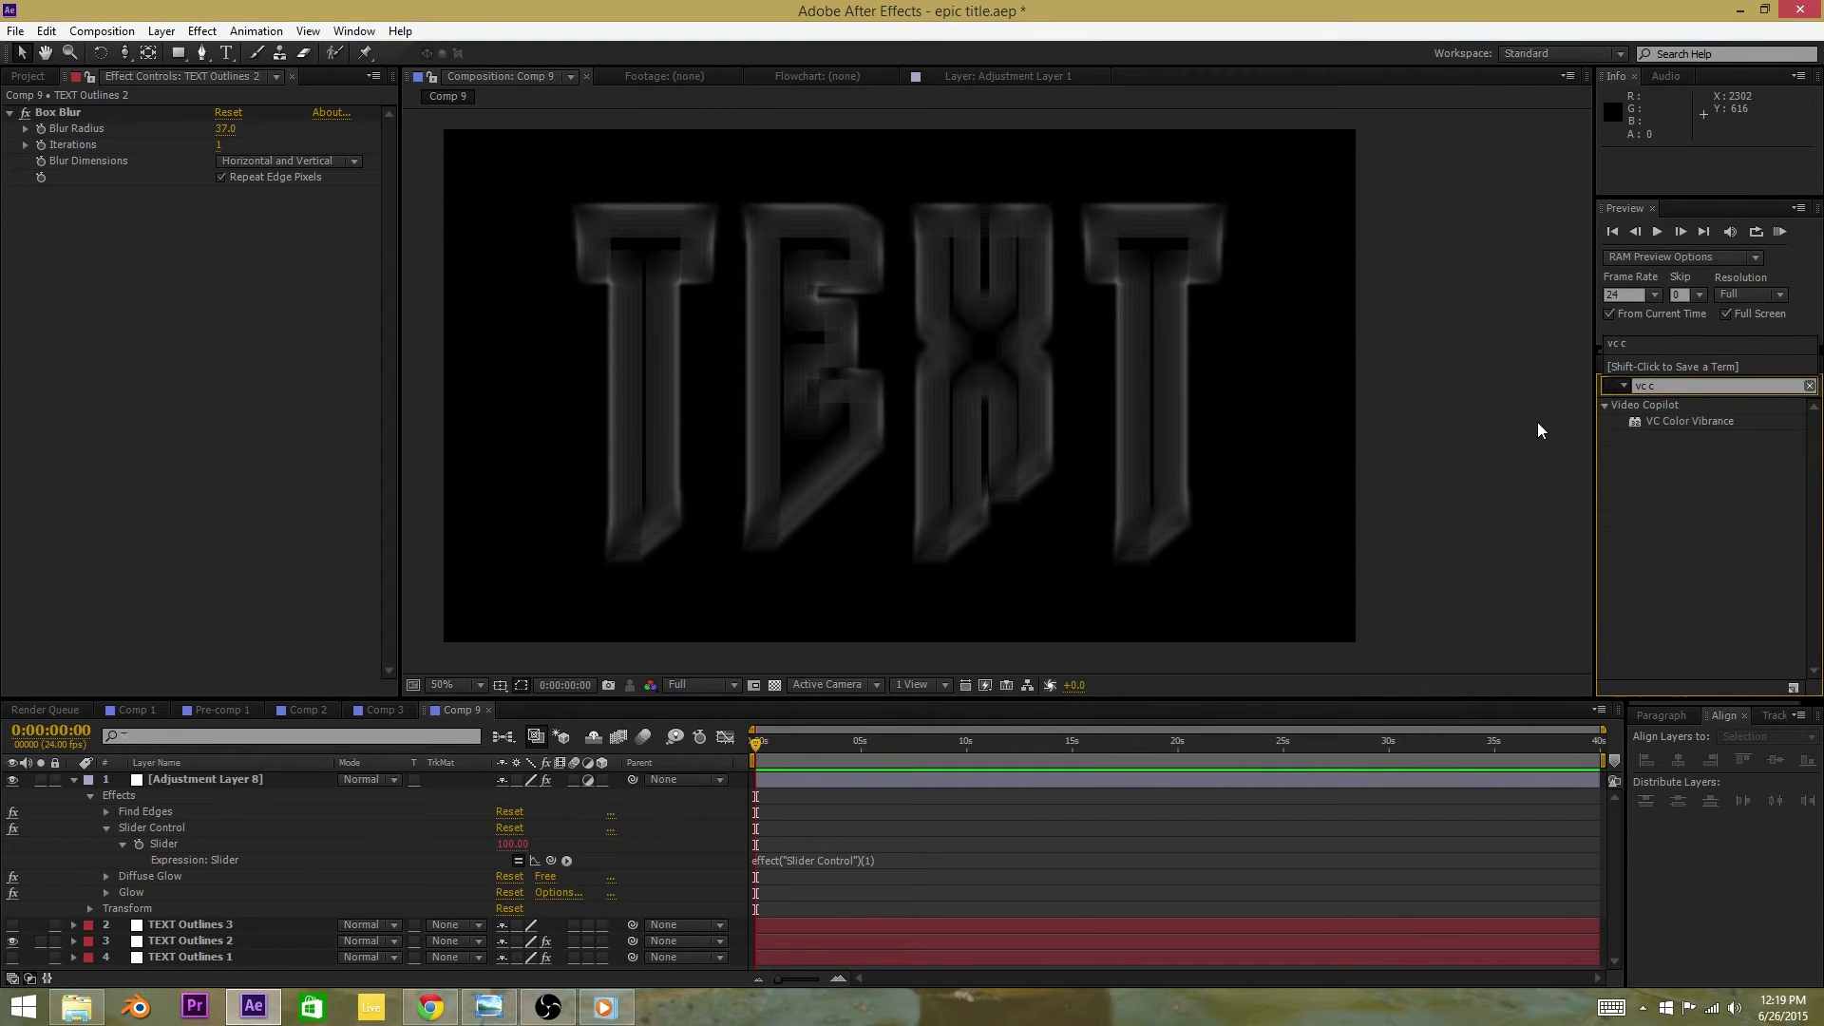
left_click_drag(1694, 425, 229, 211)
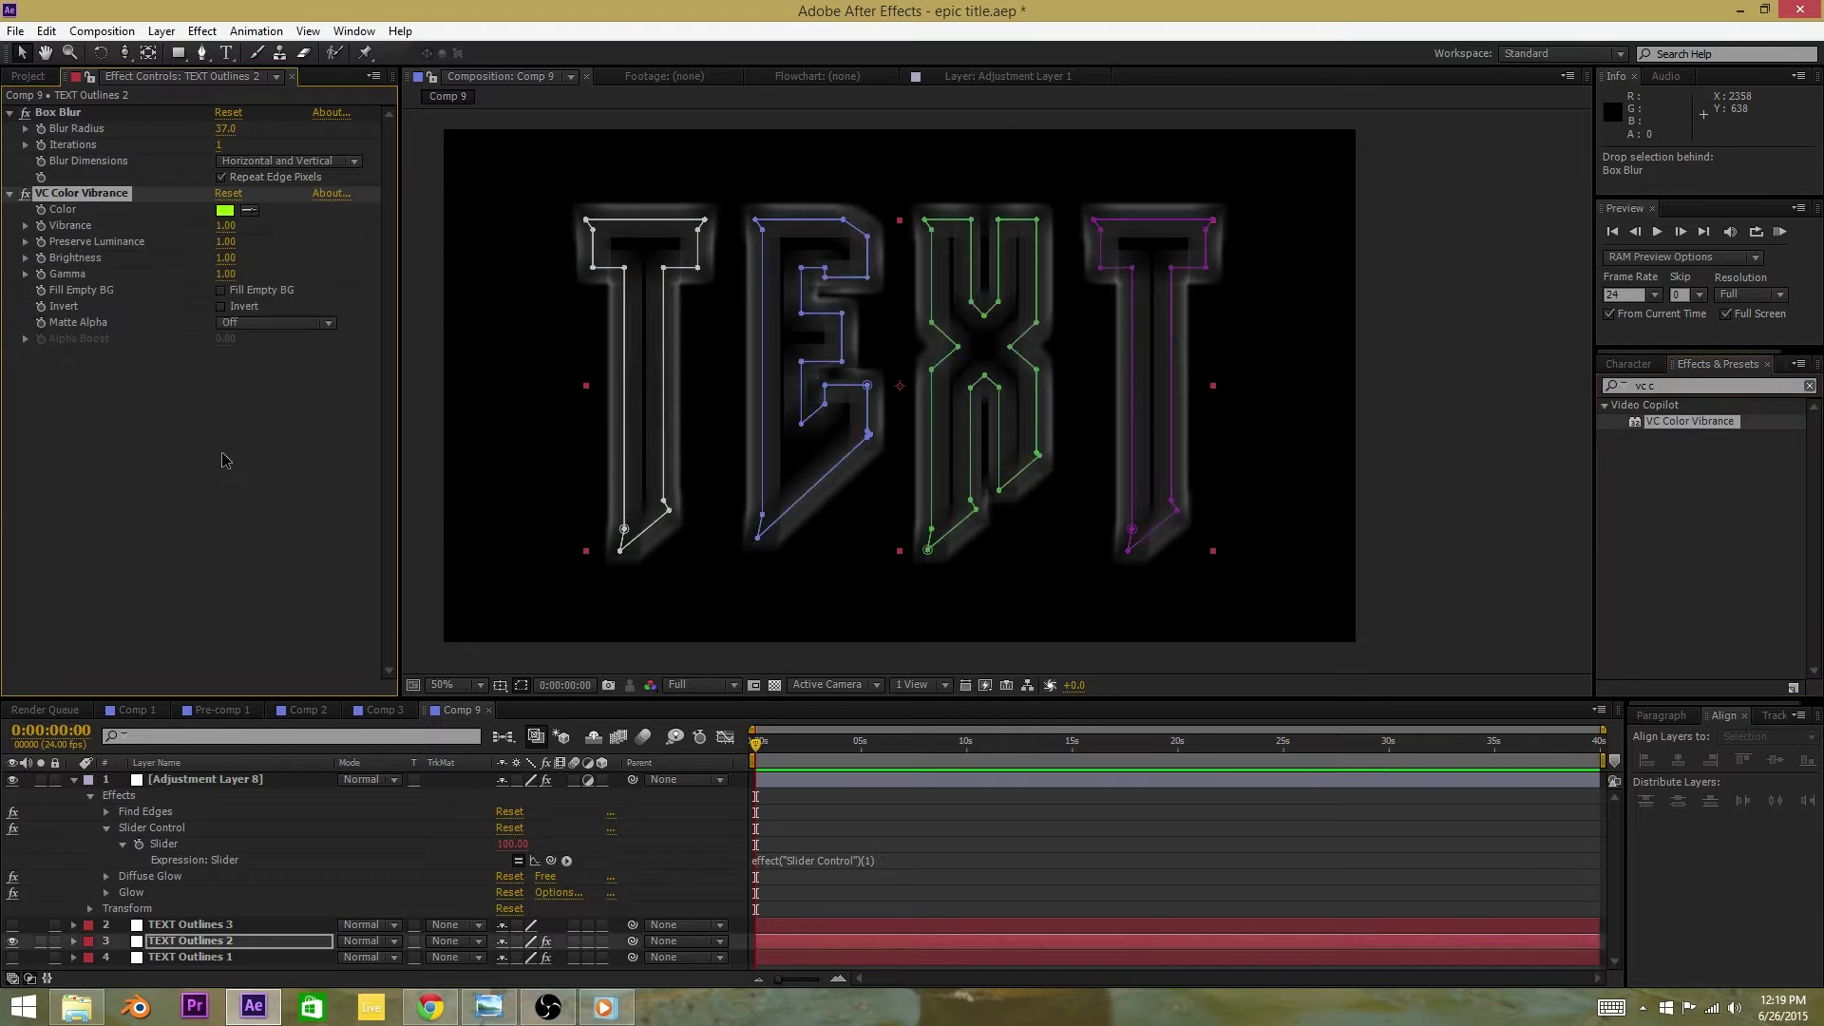
Step: Change the VC Color Vibrance color on TEXT Outlines 2 to a bright blue-violet
left_click(230, 210)
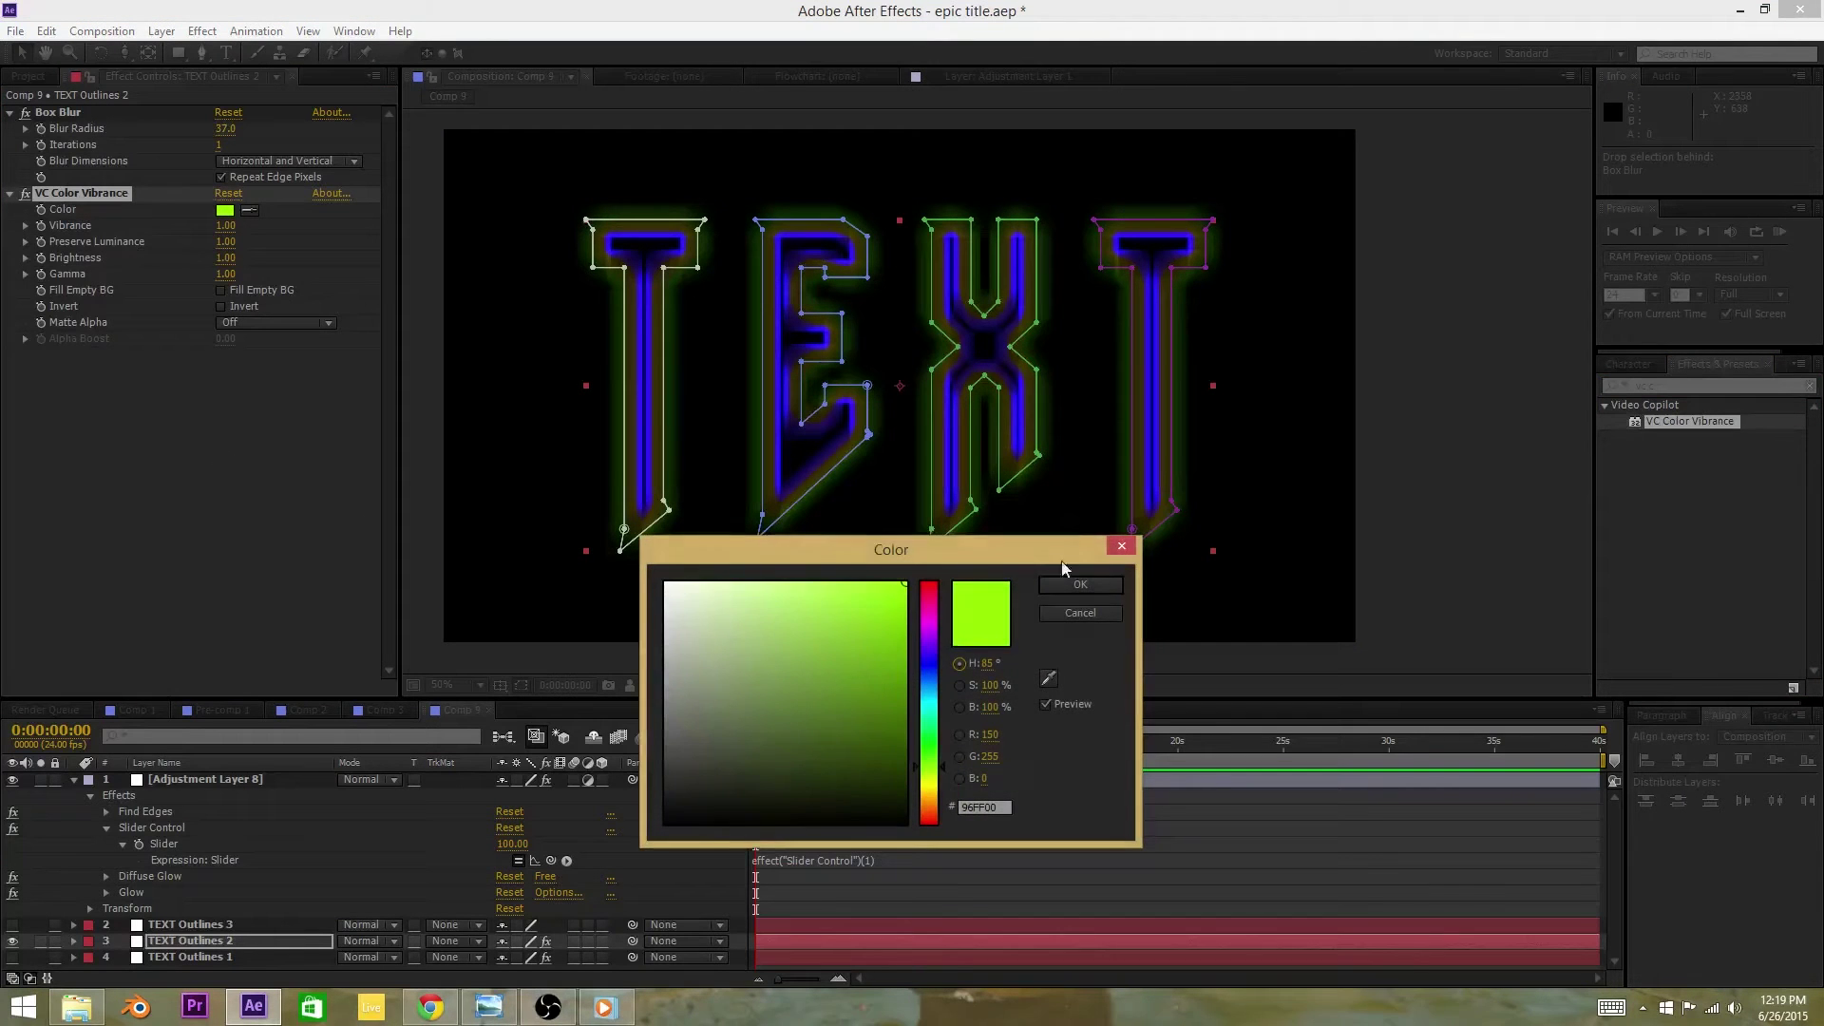
left_click(930, 648)
left_click_drag(930, 643, 927, 644)
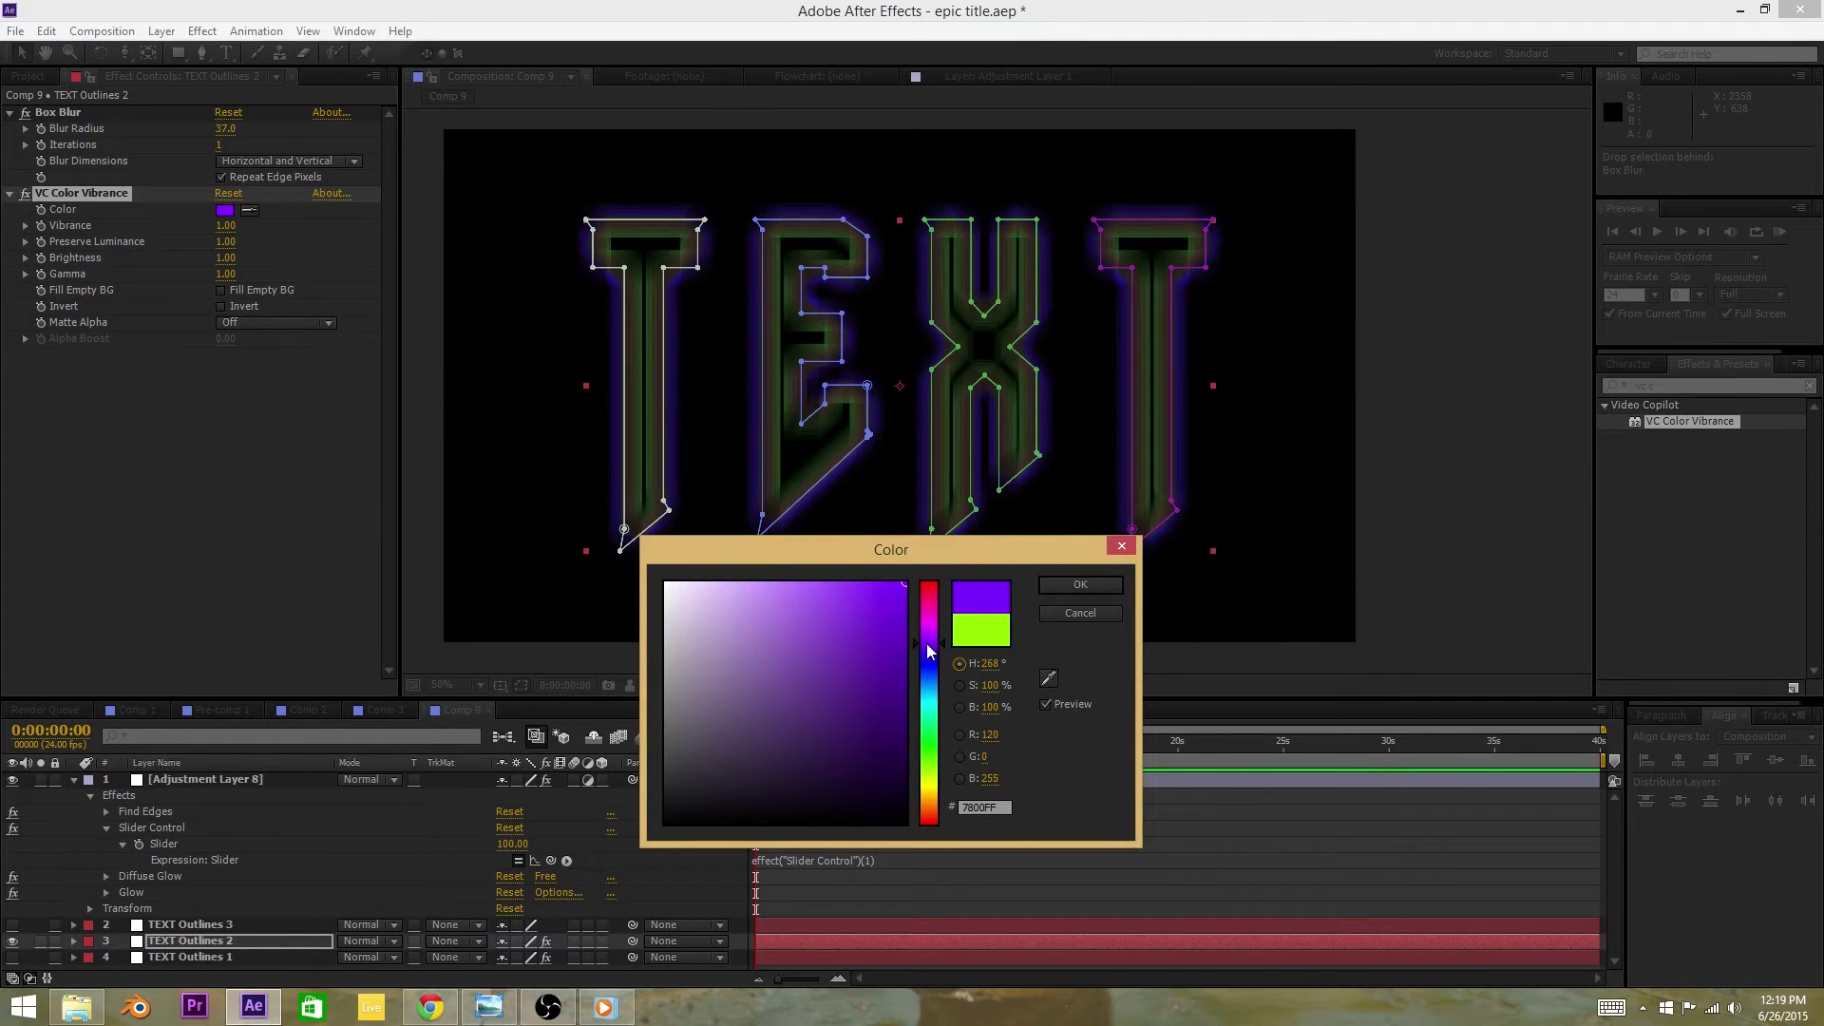
left_click(861, 585)
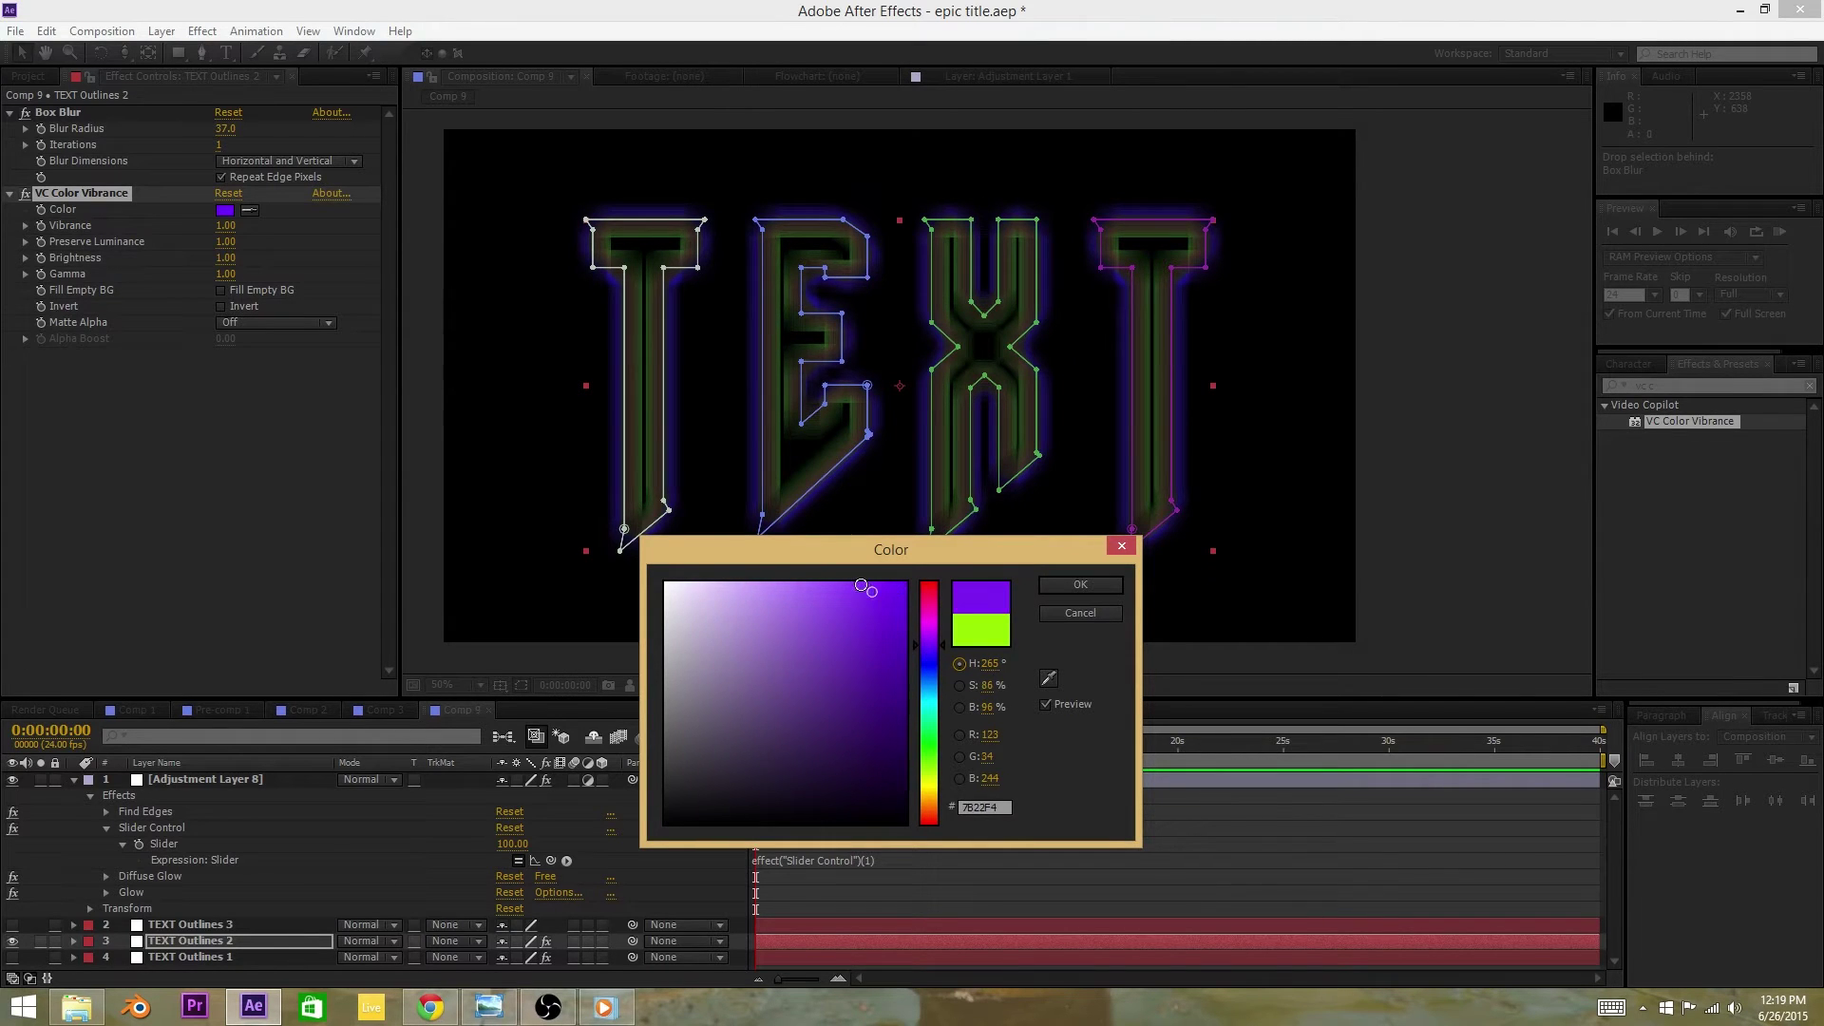
left_click(924, 664)
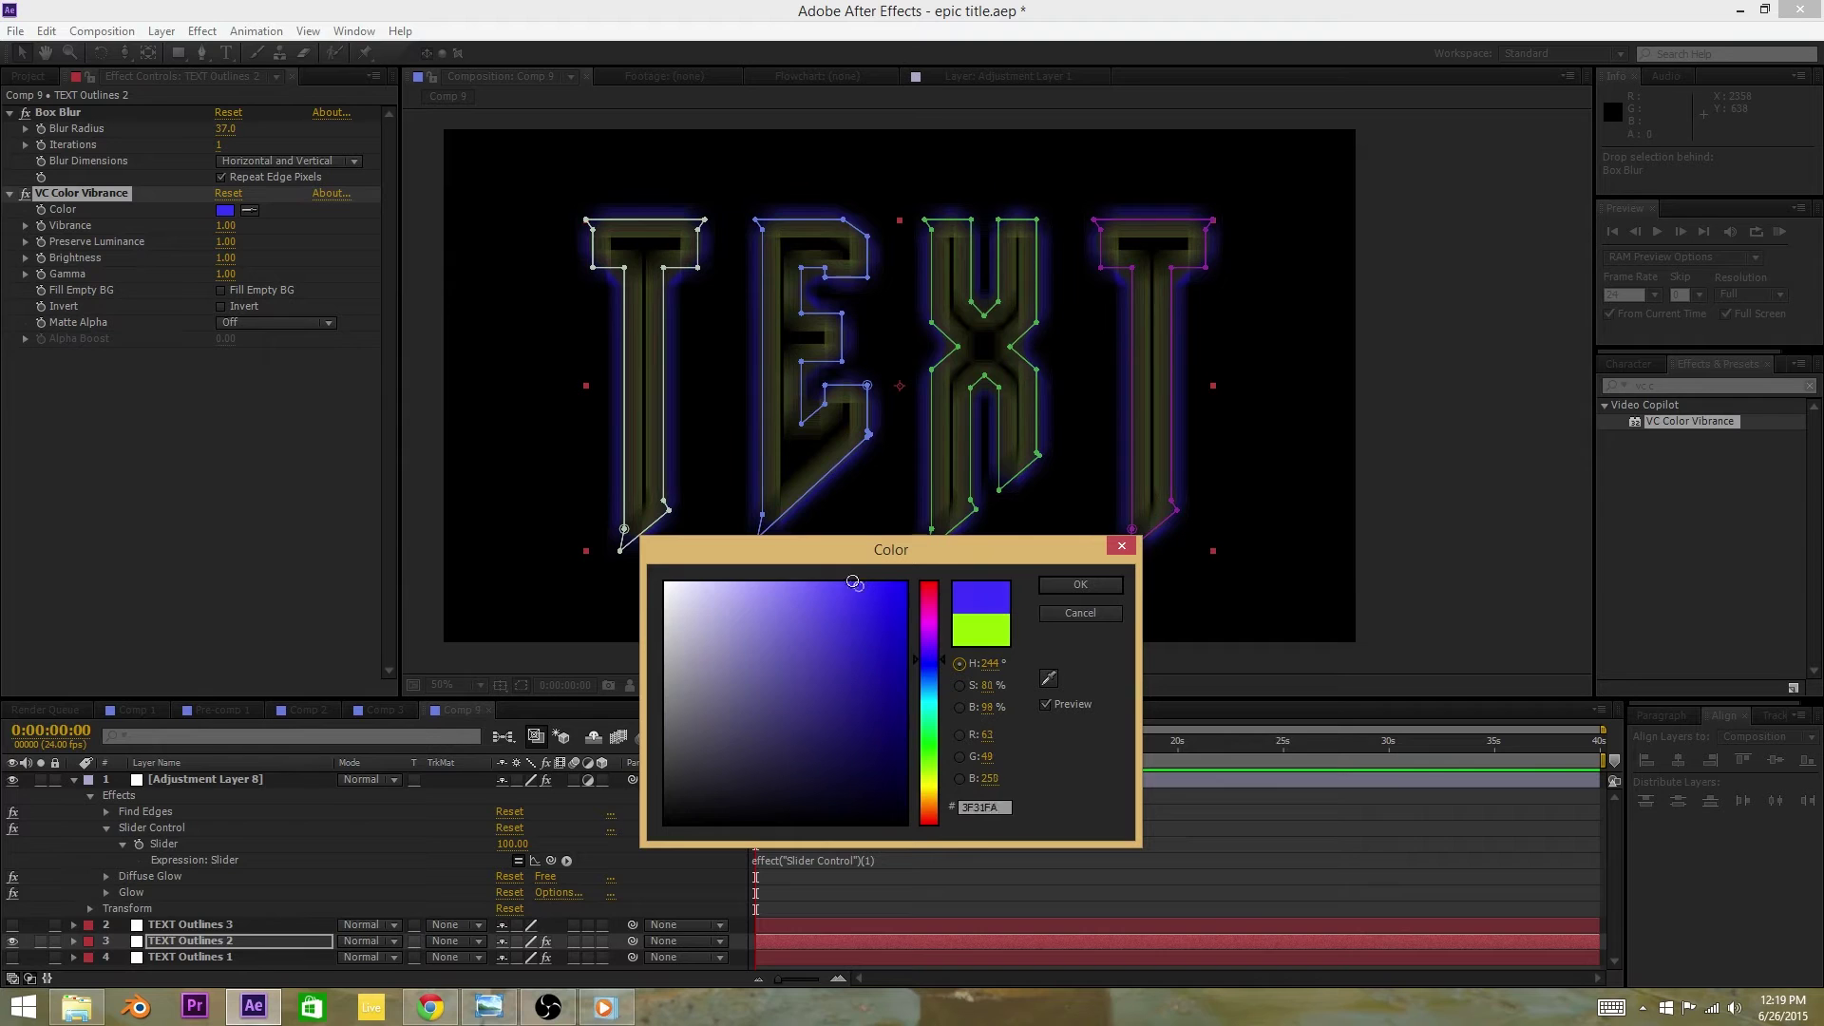
left_click_drag(857, 586, 845, 582)
left_click(1091, 585)
left_click(1381, 521)
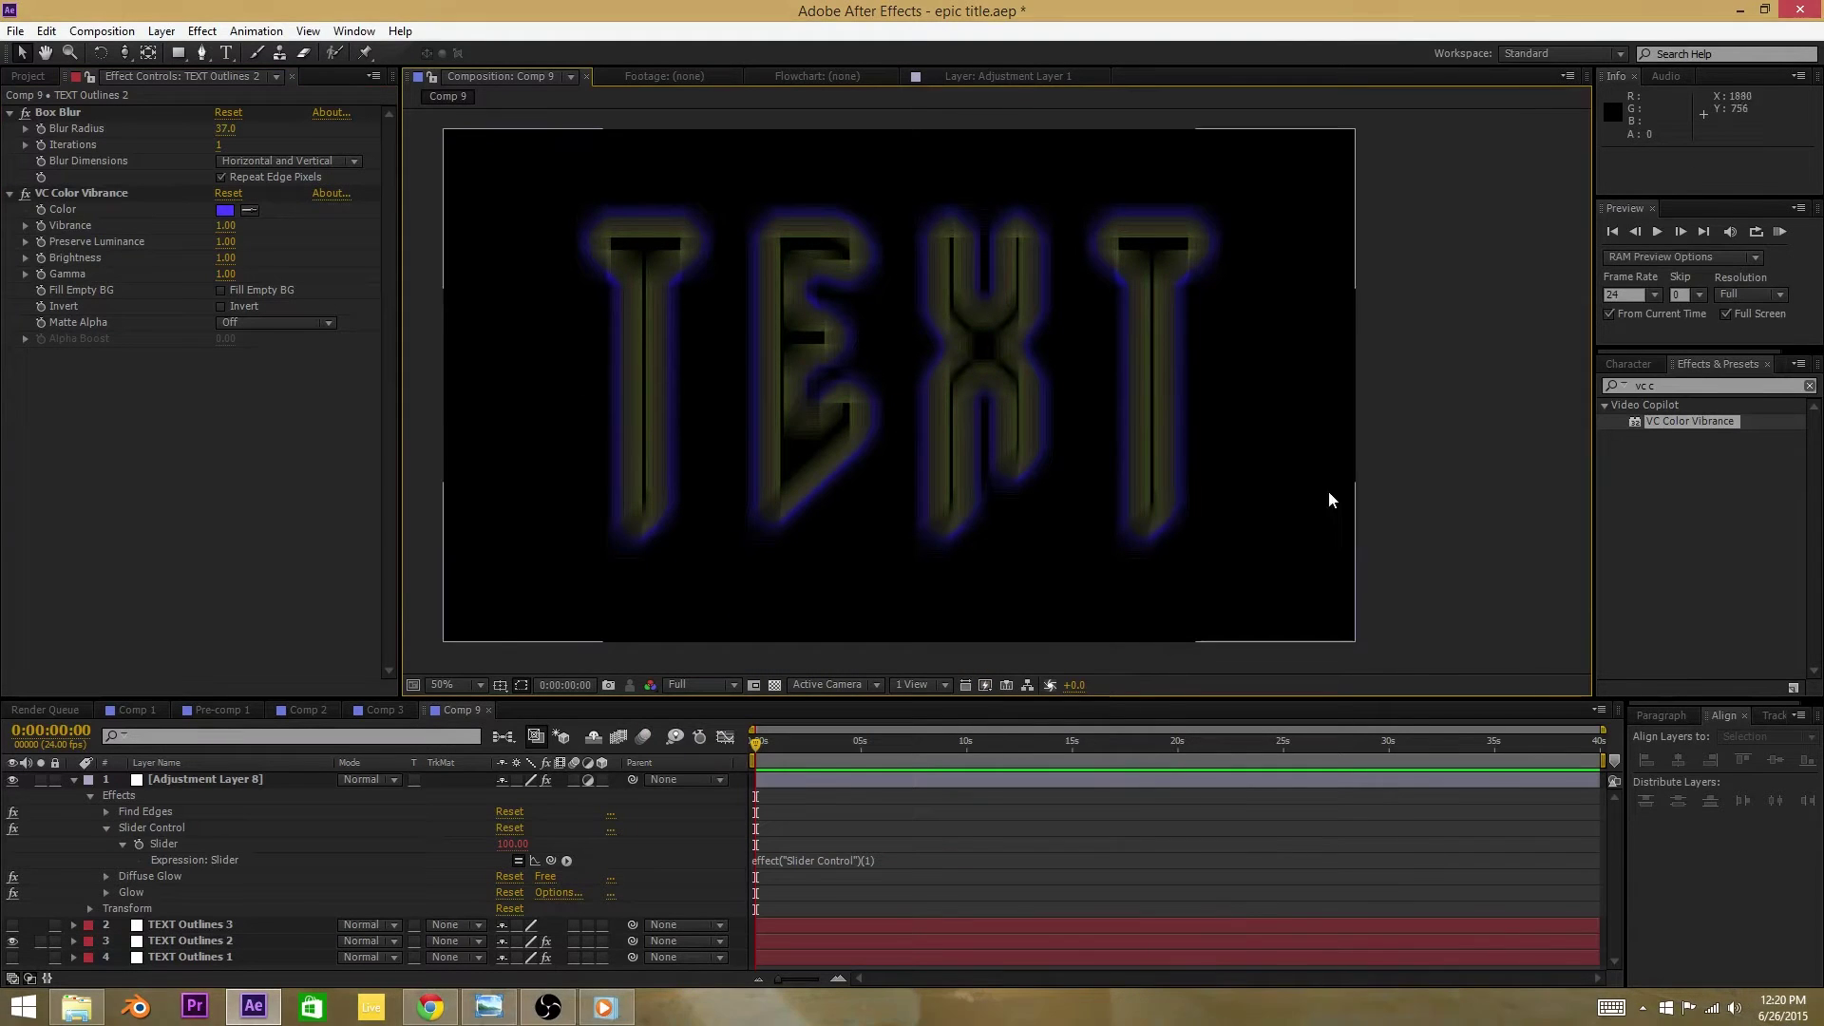
left_click(221, 794)
left_click(201, 943)
left_click(516, 541)
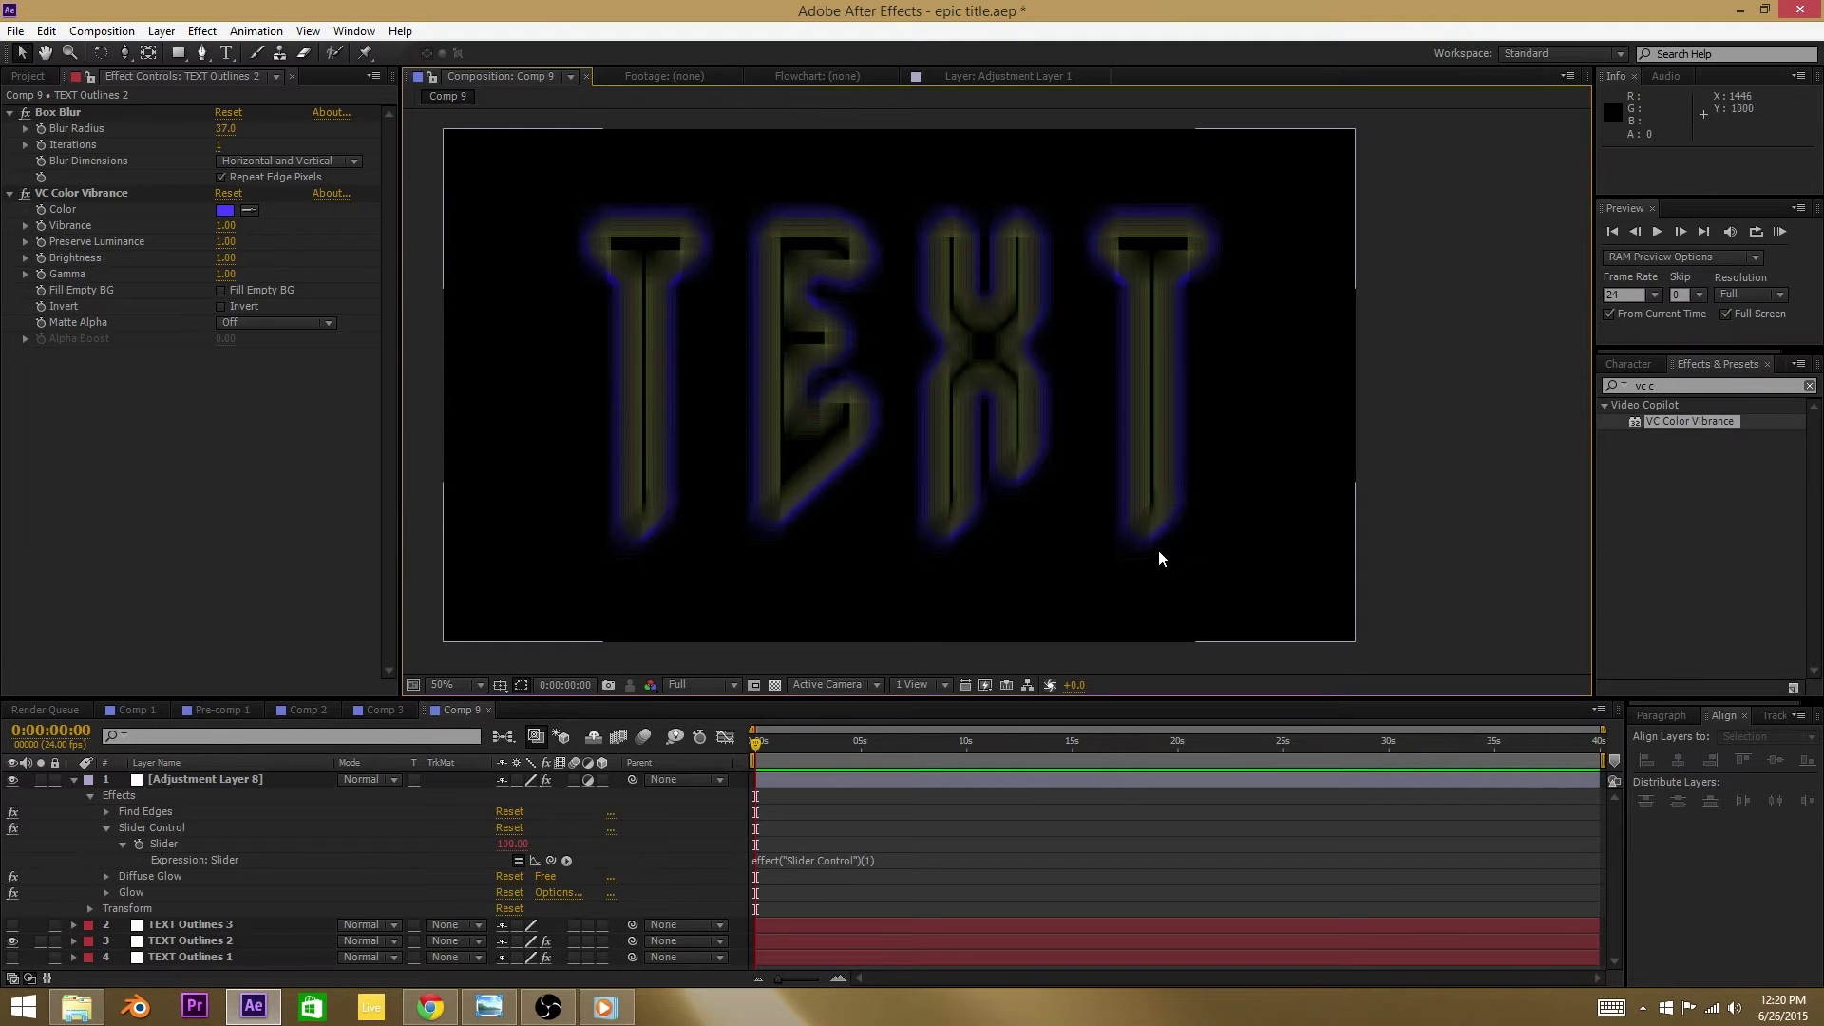
Step: Add a second Stylize Glow effect to Adjustment Layer 8 with Glow Radius 78 and Glow Intensity 1.2
left_click(1676, 387)
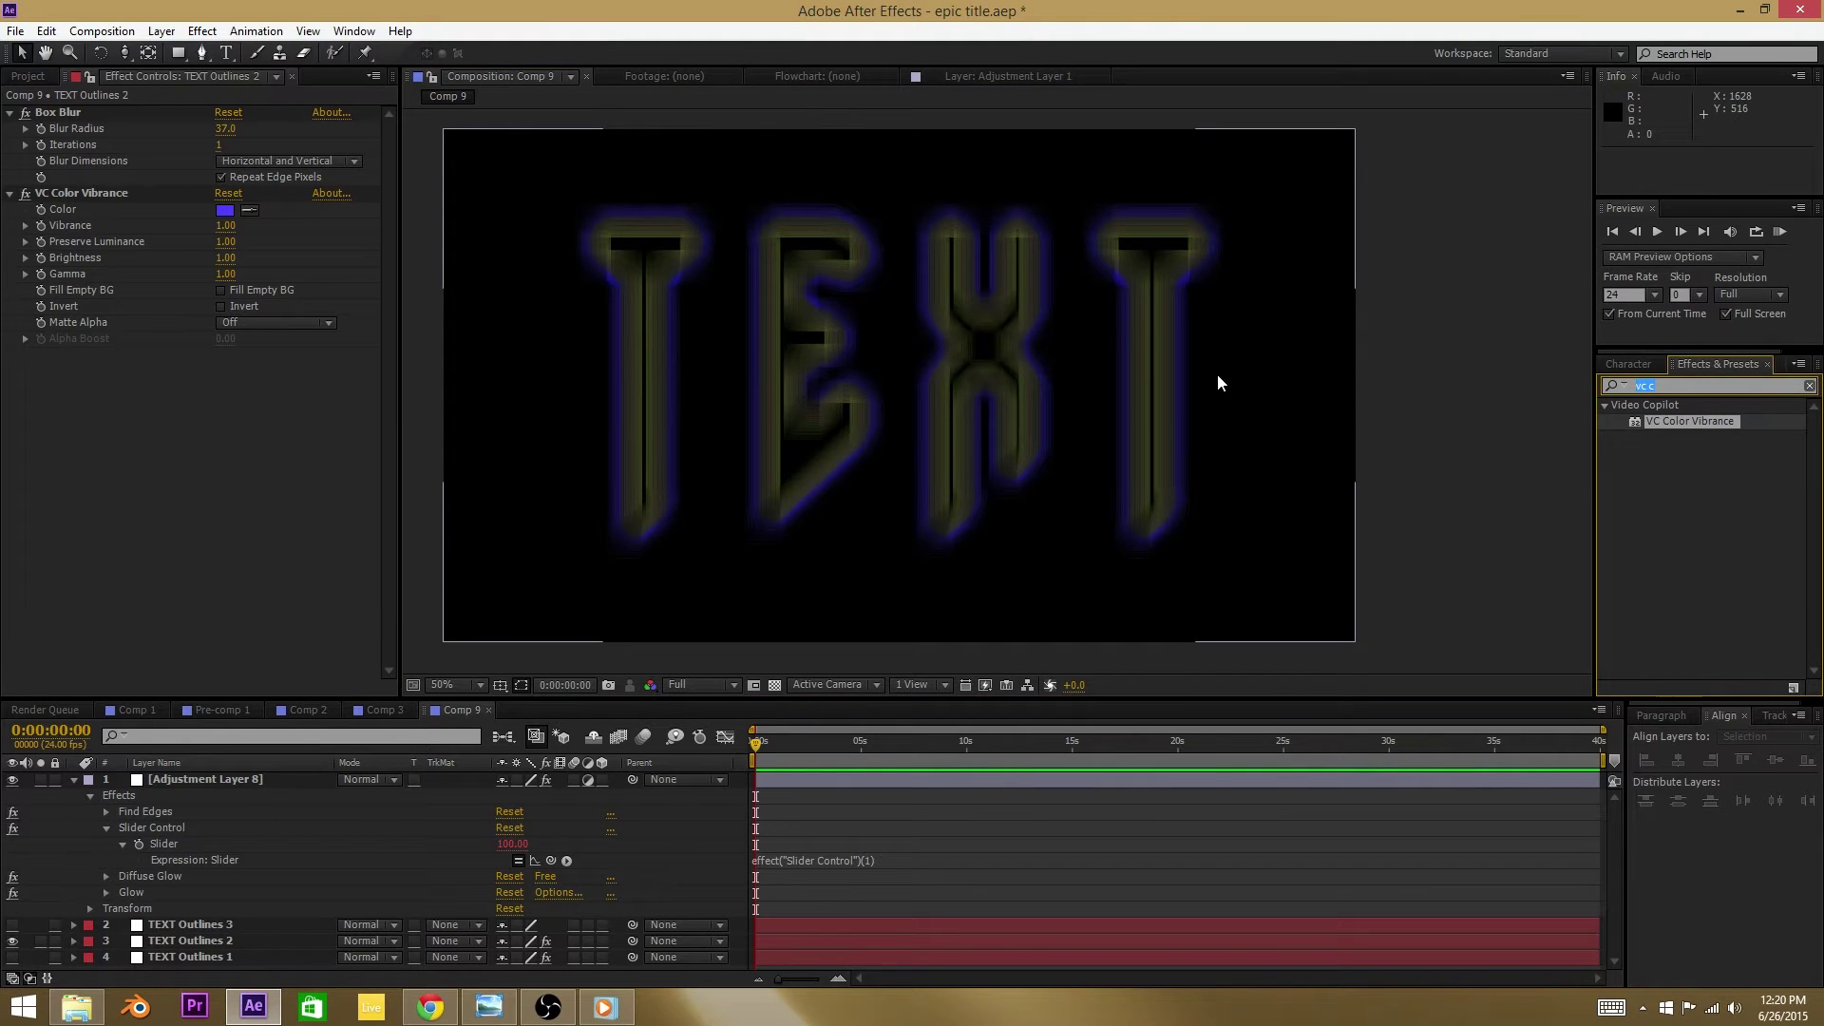
type("glow")
scroll(1762, 575, "down", 5)
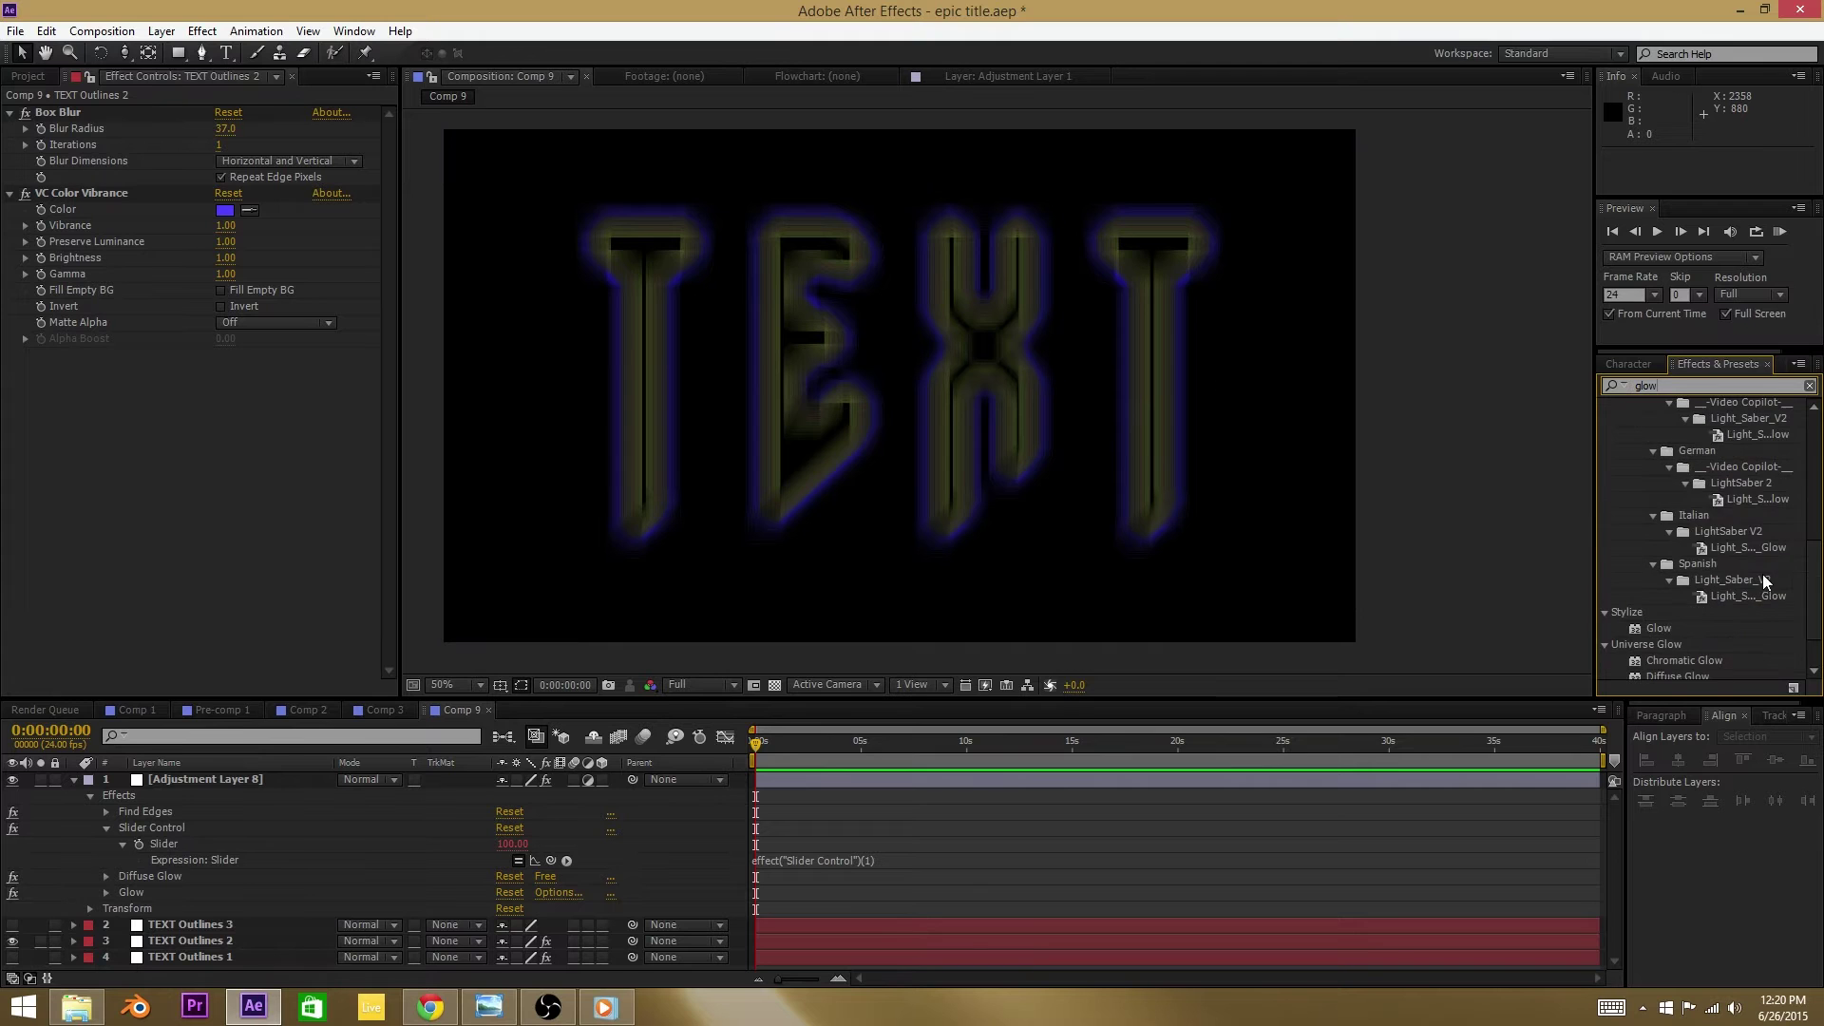
left_click_drag(1660, 629, 618, 306)
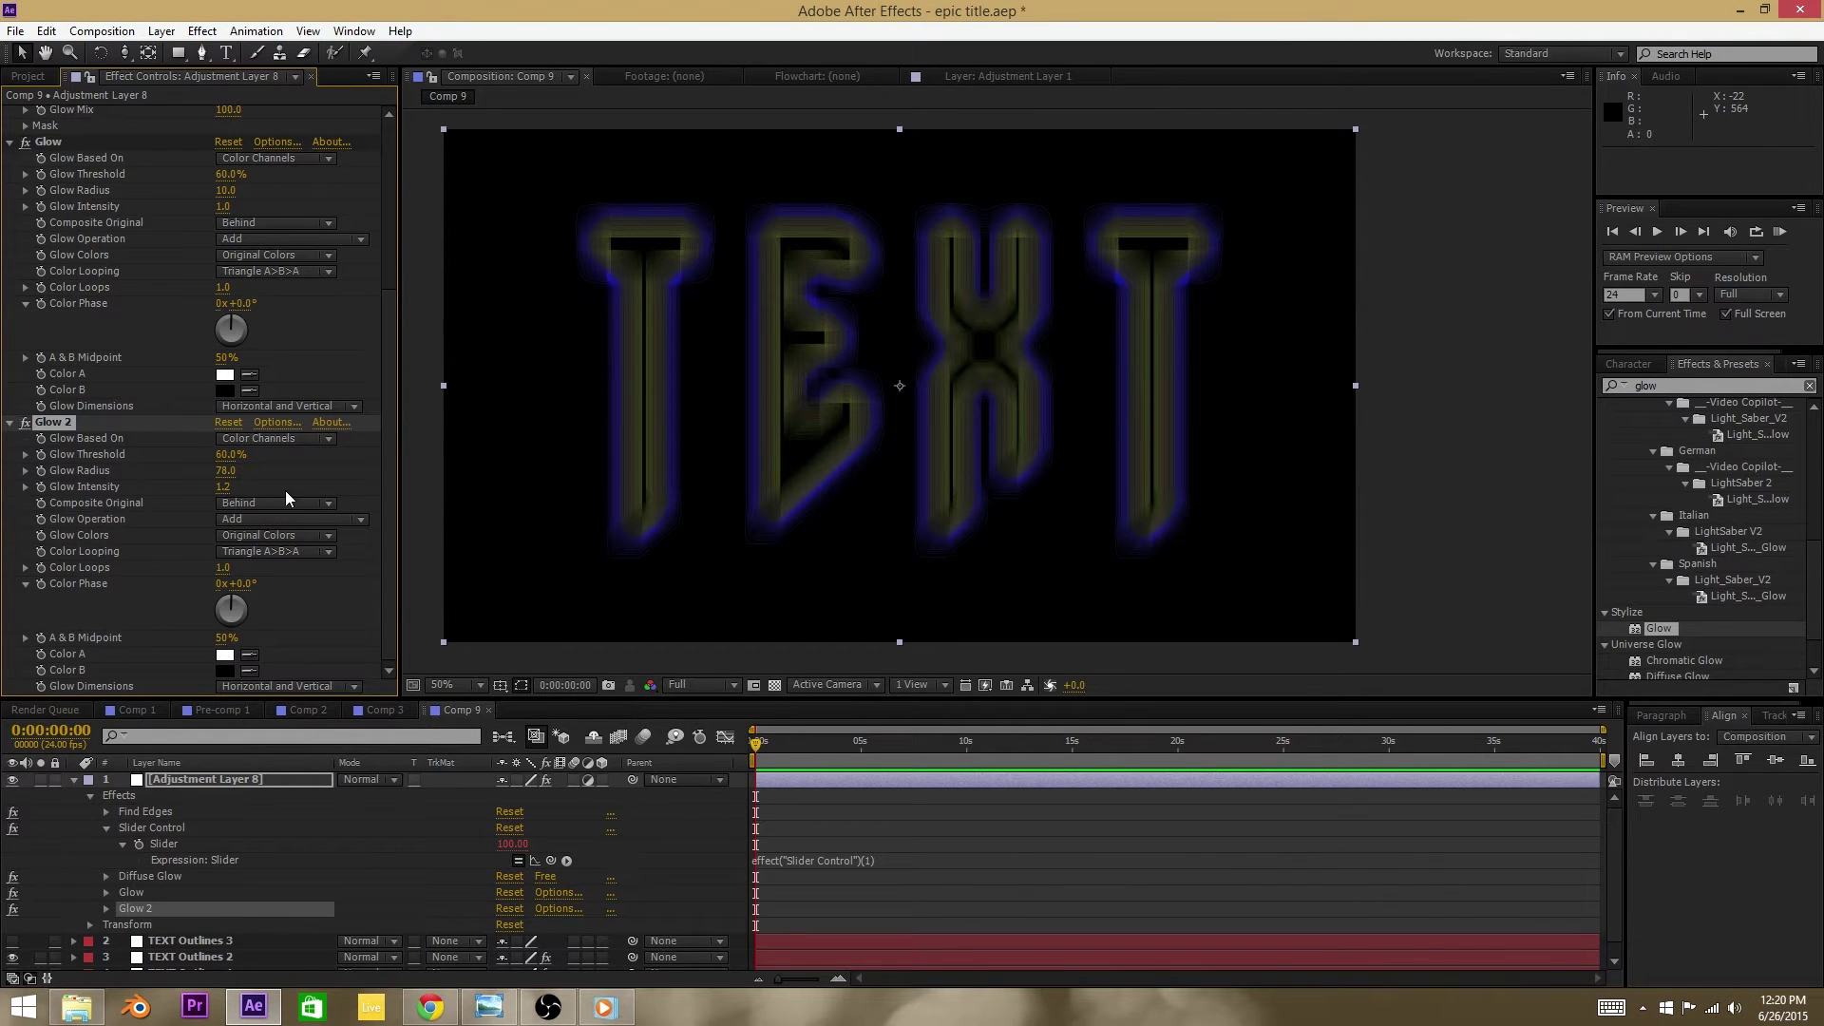
left_click(431, 489)
scroll(802, 443, "up", 1)
scroll(801, 443, "down", 1)
left_click_drag(784, 448, 828, 452)
Step: Show the TEXT Outlines 3 layer instead of TEXT Outlines 2 and search the effects library for "vector"
scroll(225, 893, "down", 1)
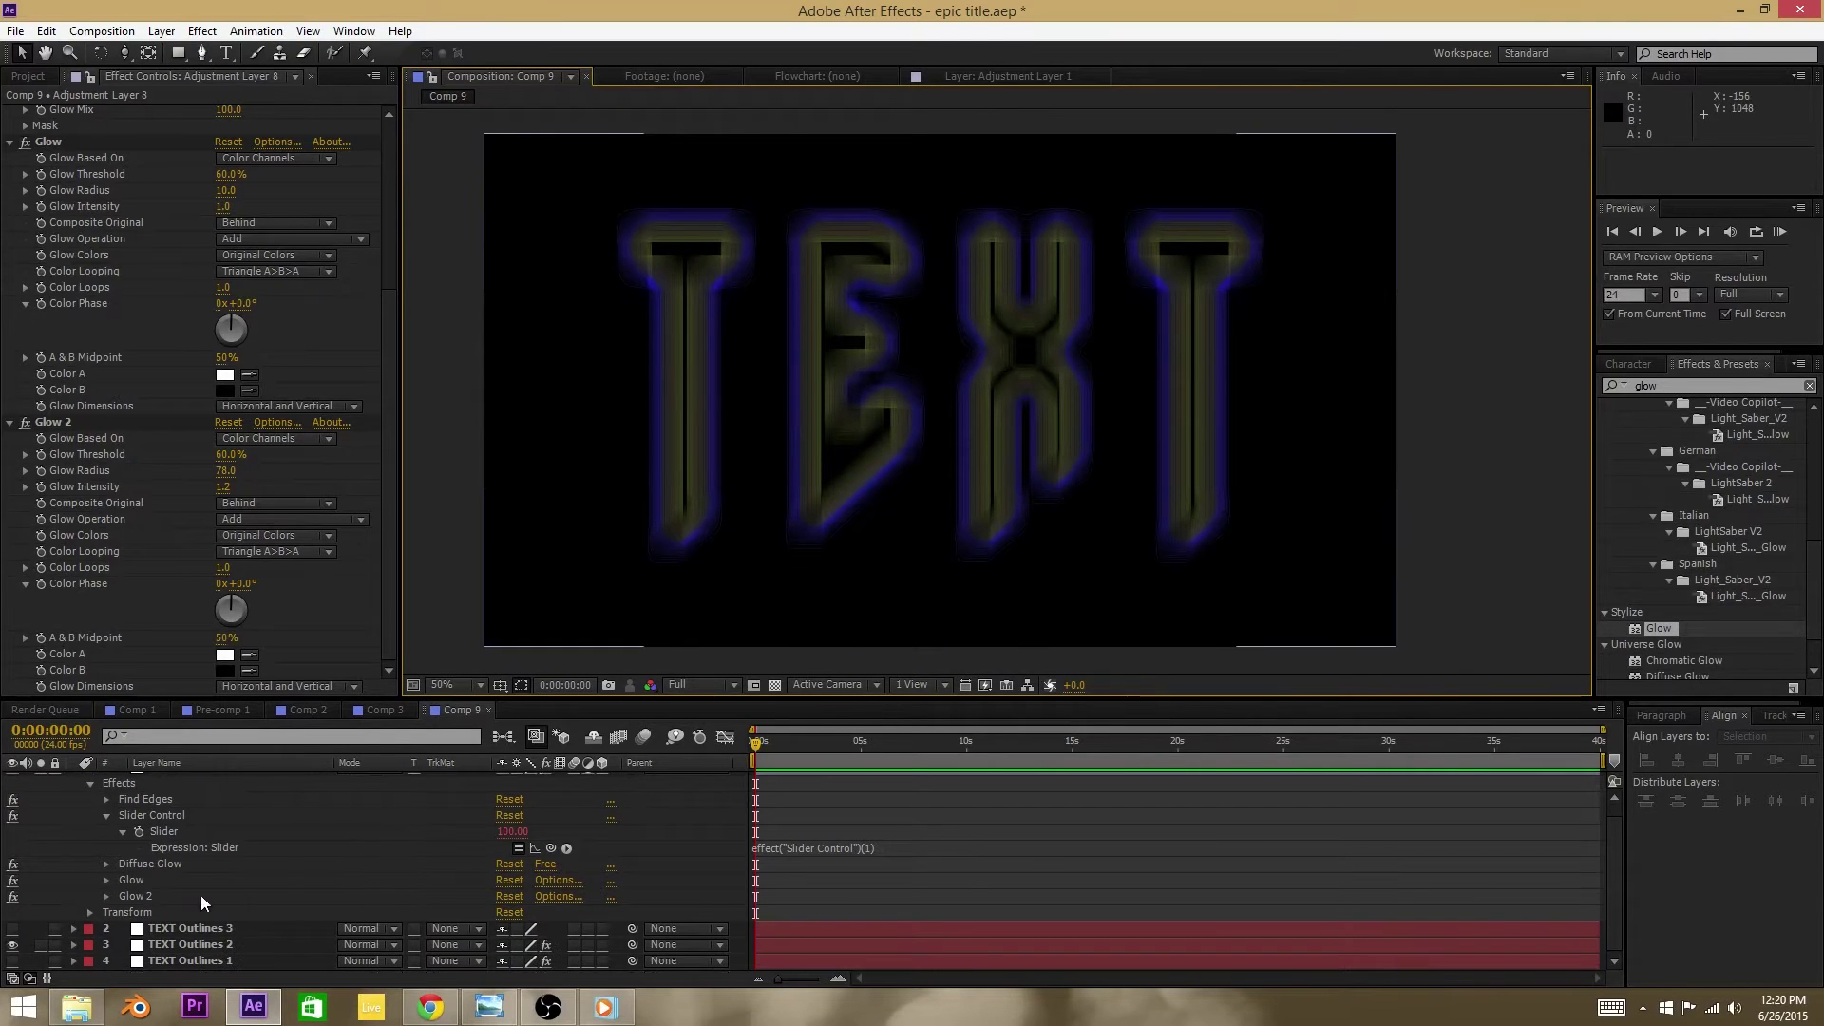
left_click(13, 944)
left_click(13, 928)
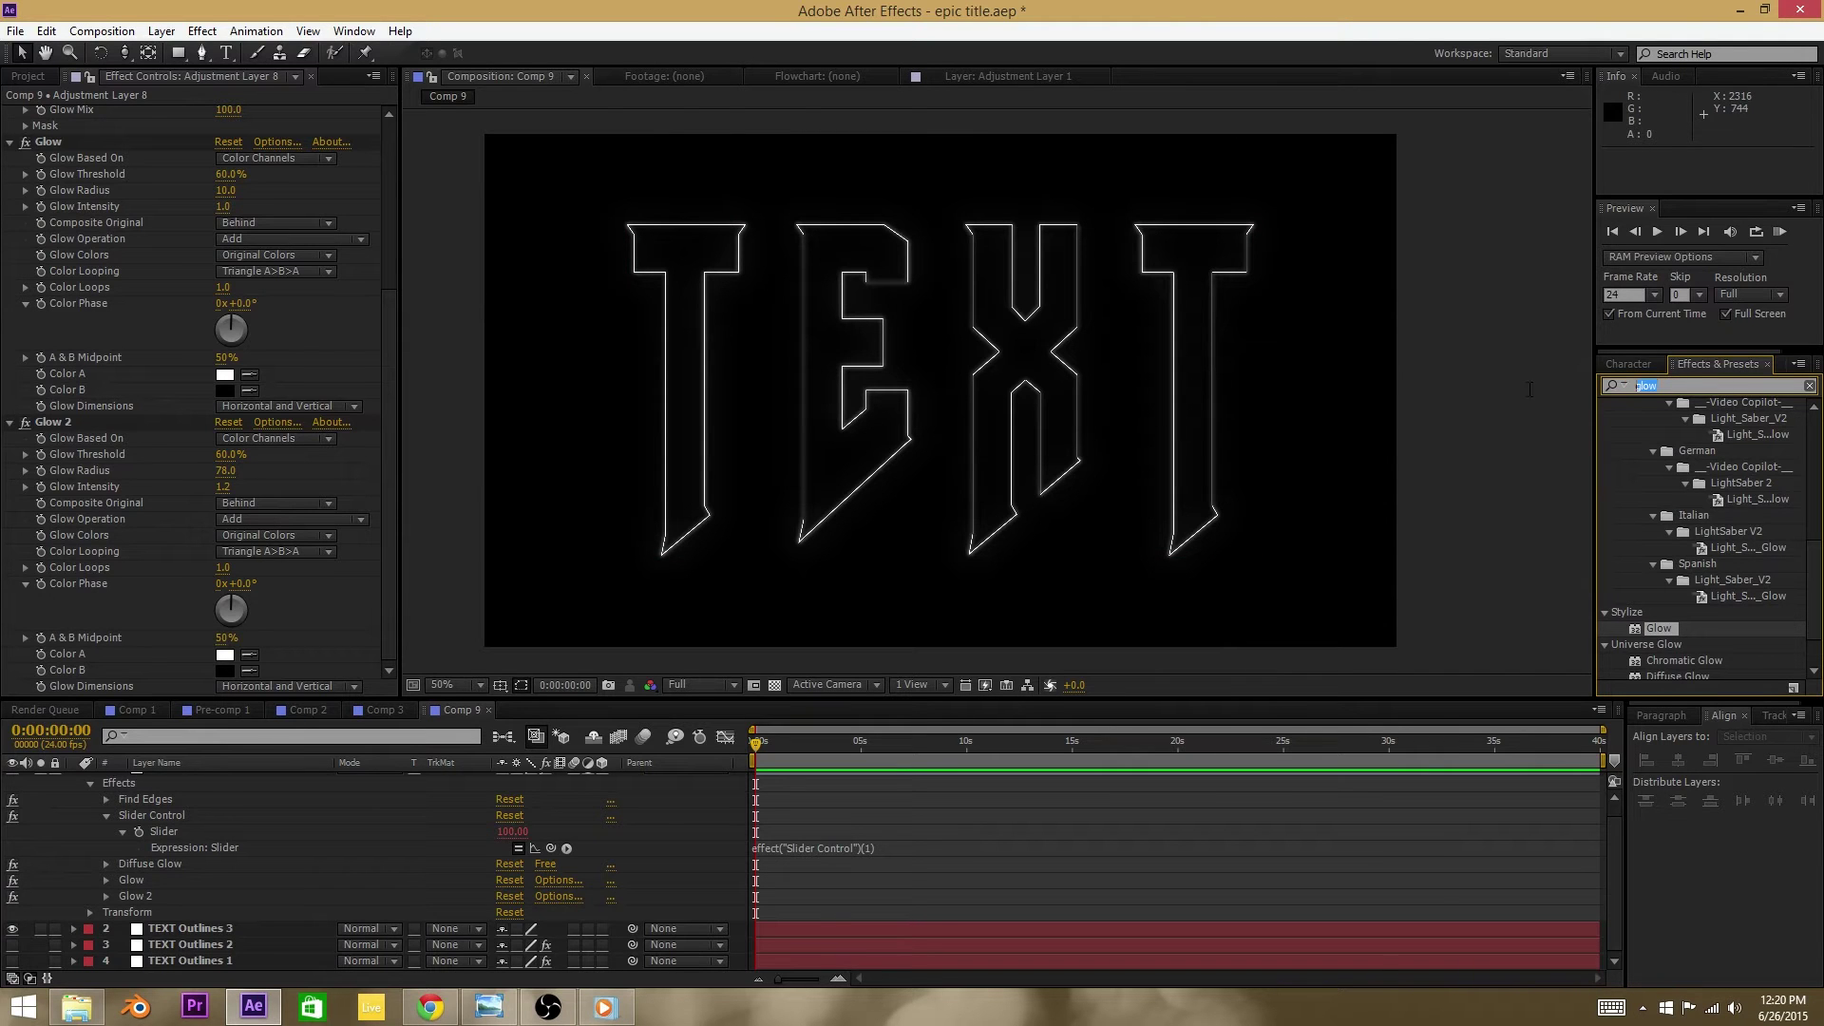
type("vector")
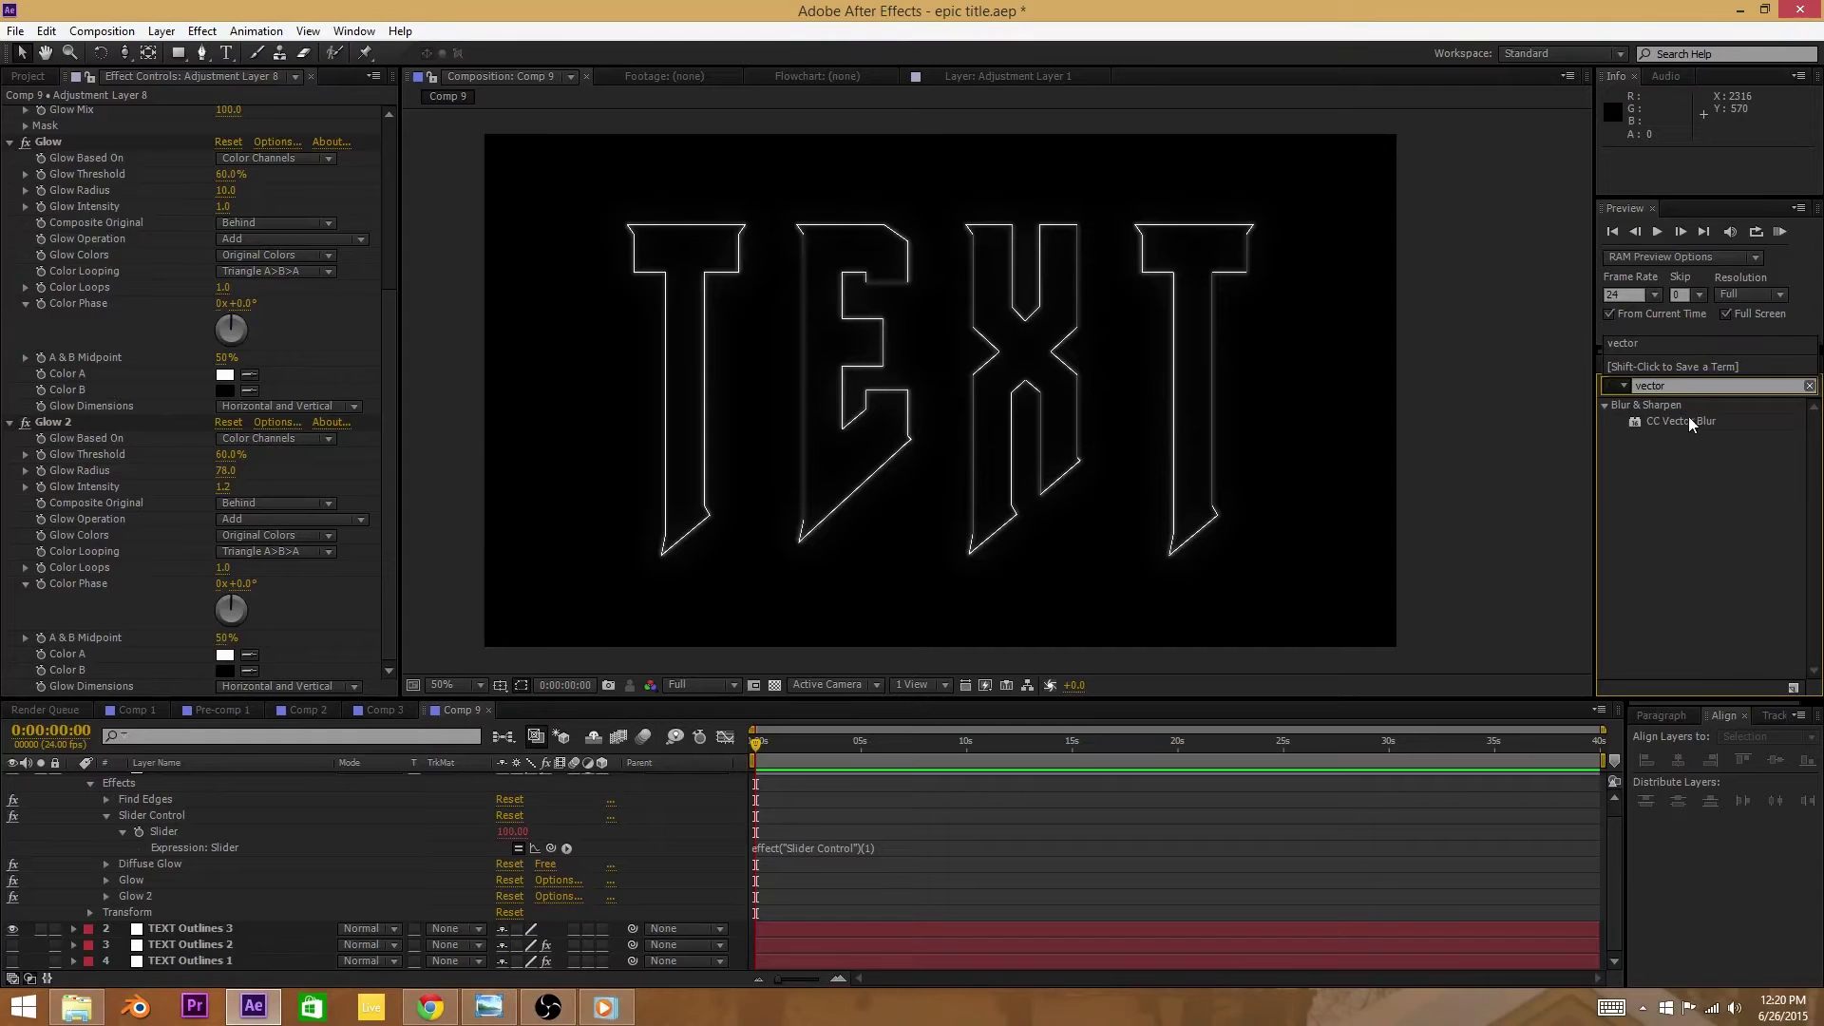
left_click_drag(1689, 420, 936, 408)
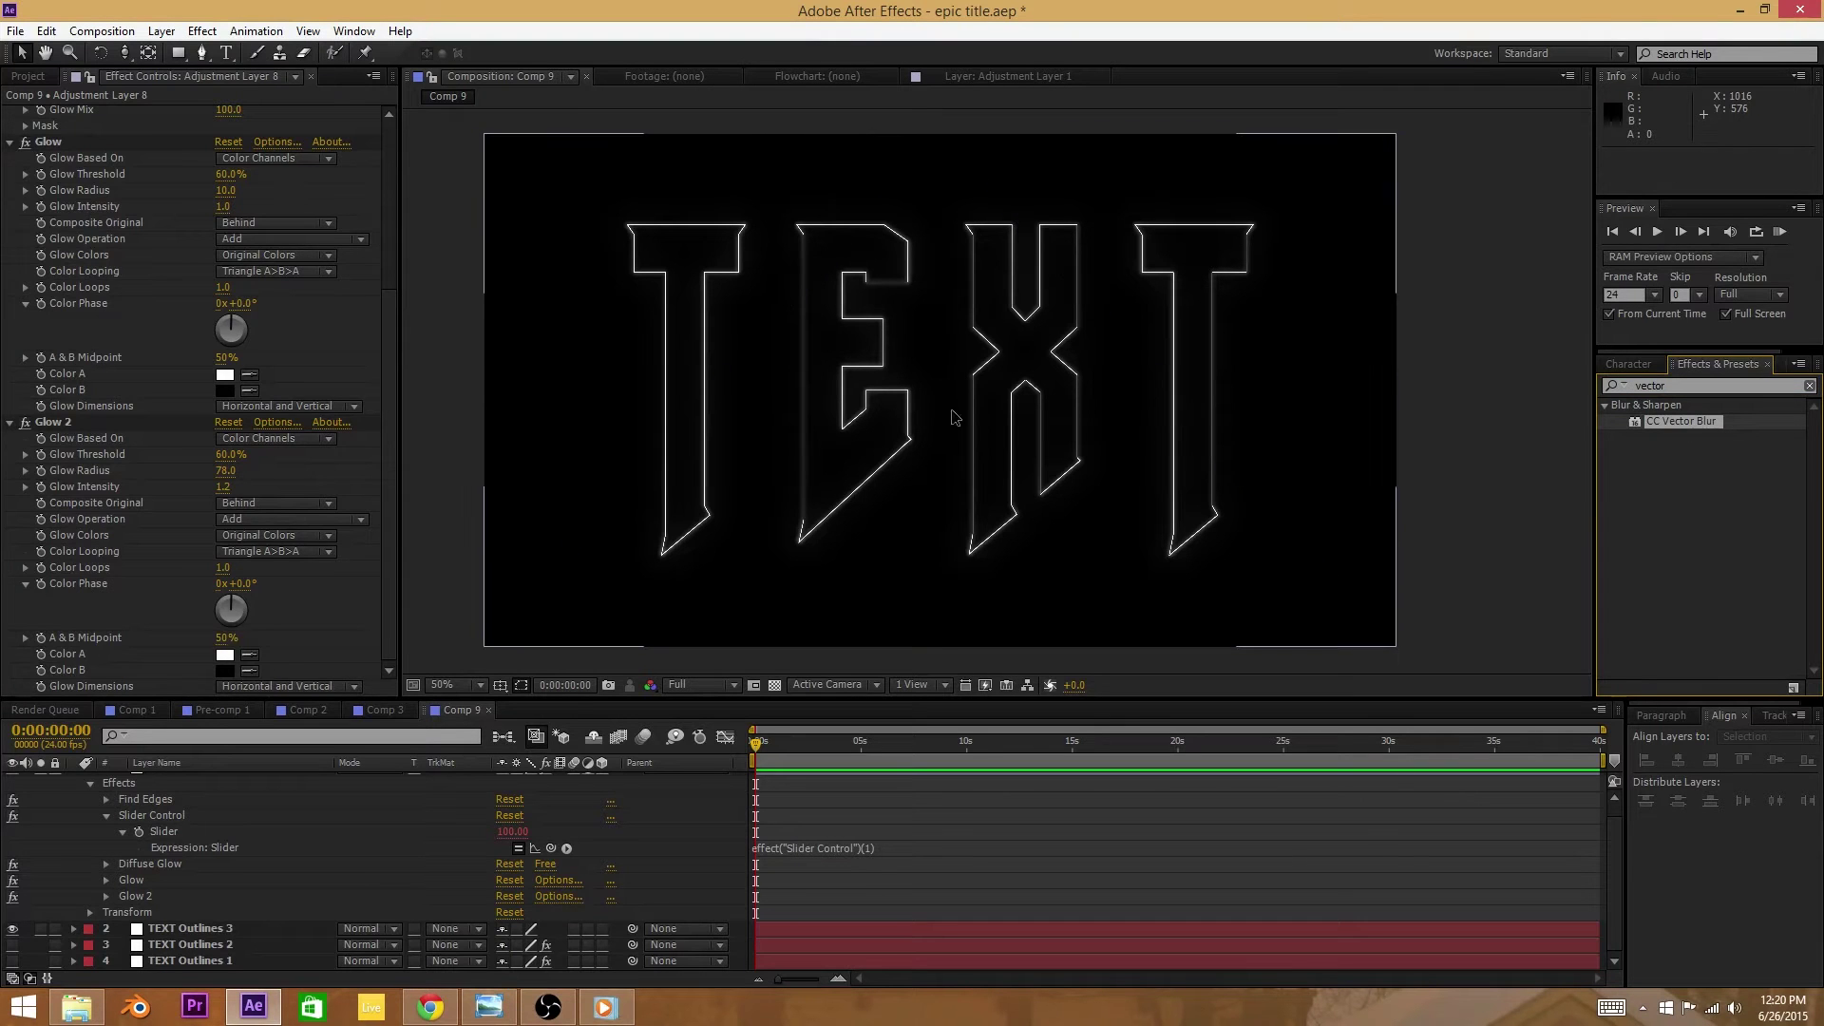
scroll(204, 825, "up", 1)
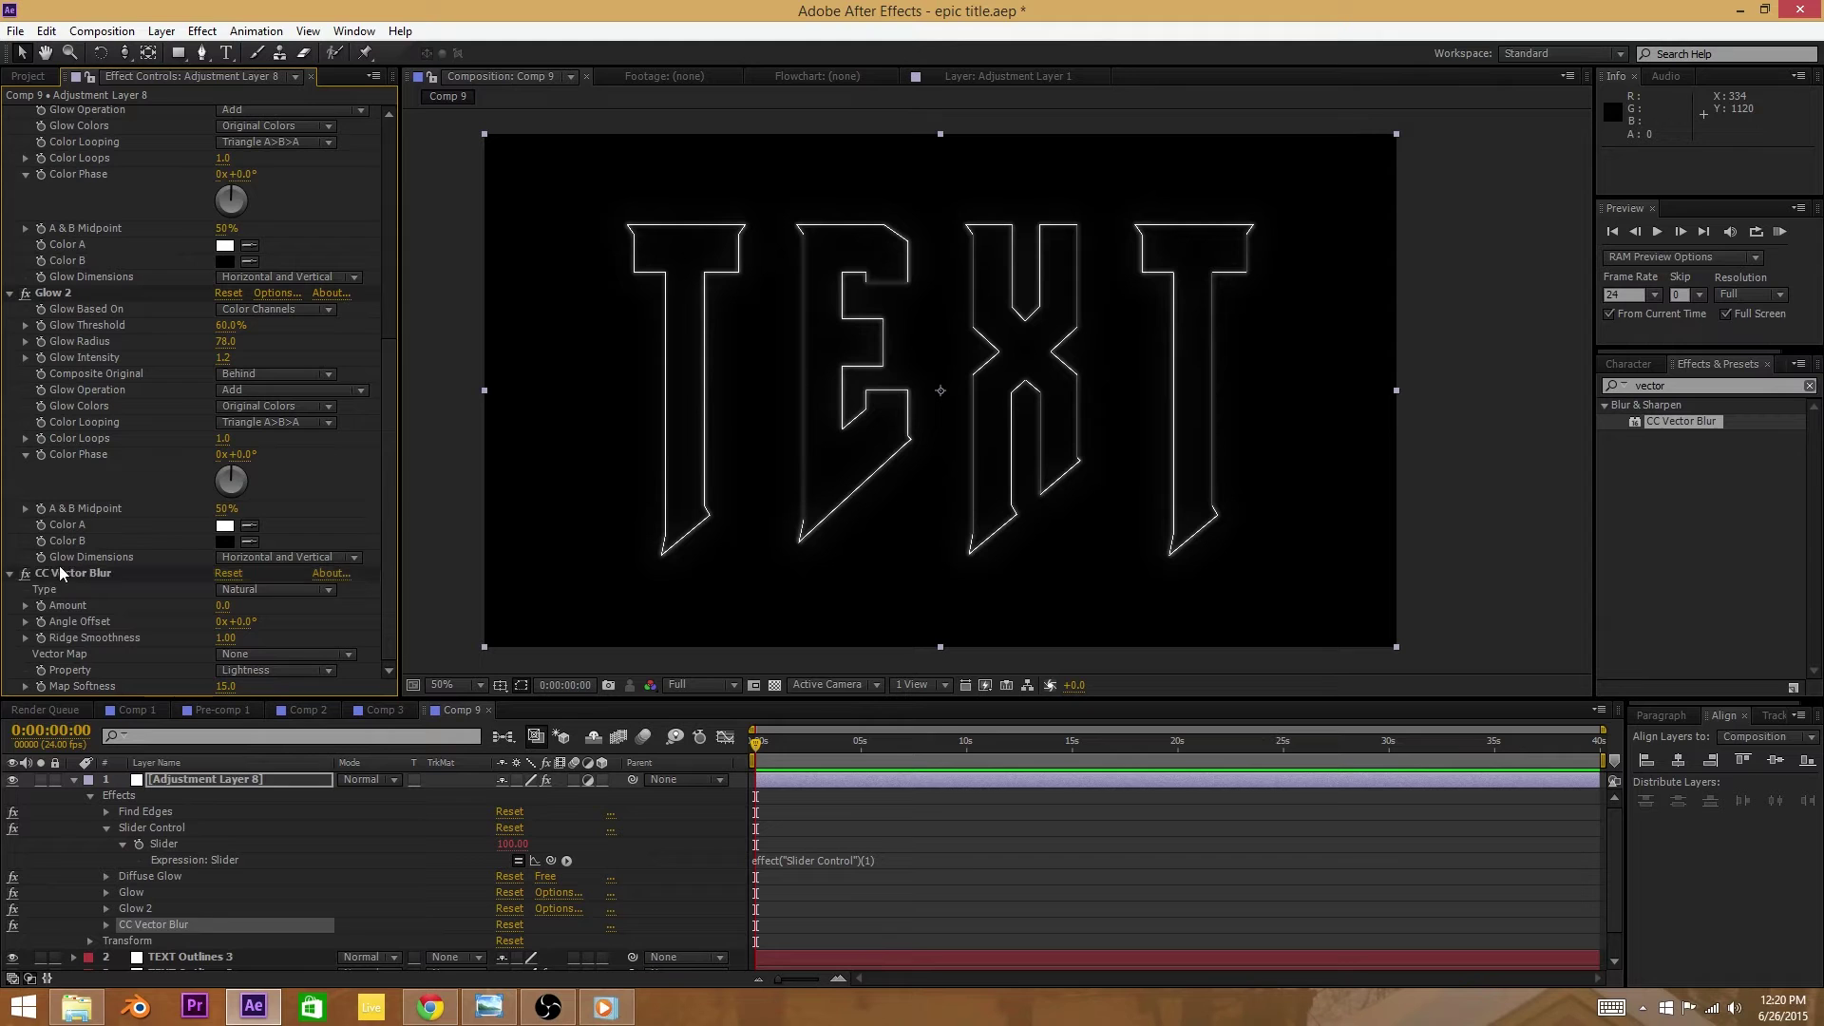
key("Delete")
Step: Apply CC Vector Blur to TEXT Outlines 3 with an Amount of 500 and inspect the resulting letter shapes
left_click_drag(1661, 422, 238, 942)
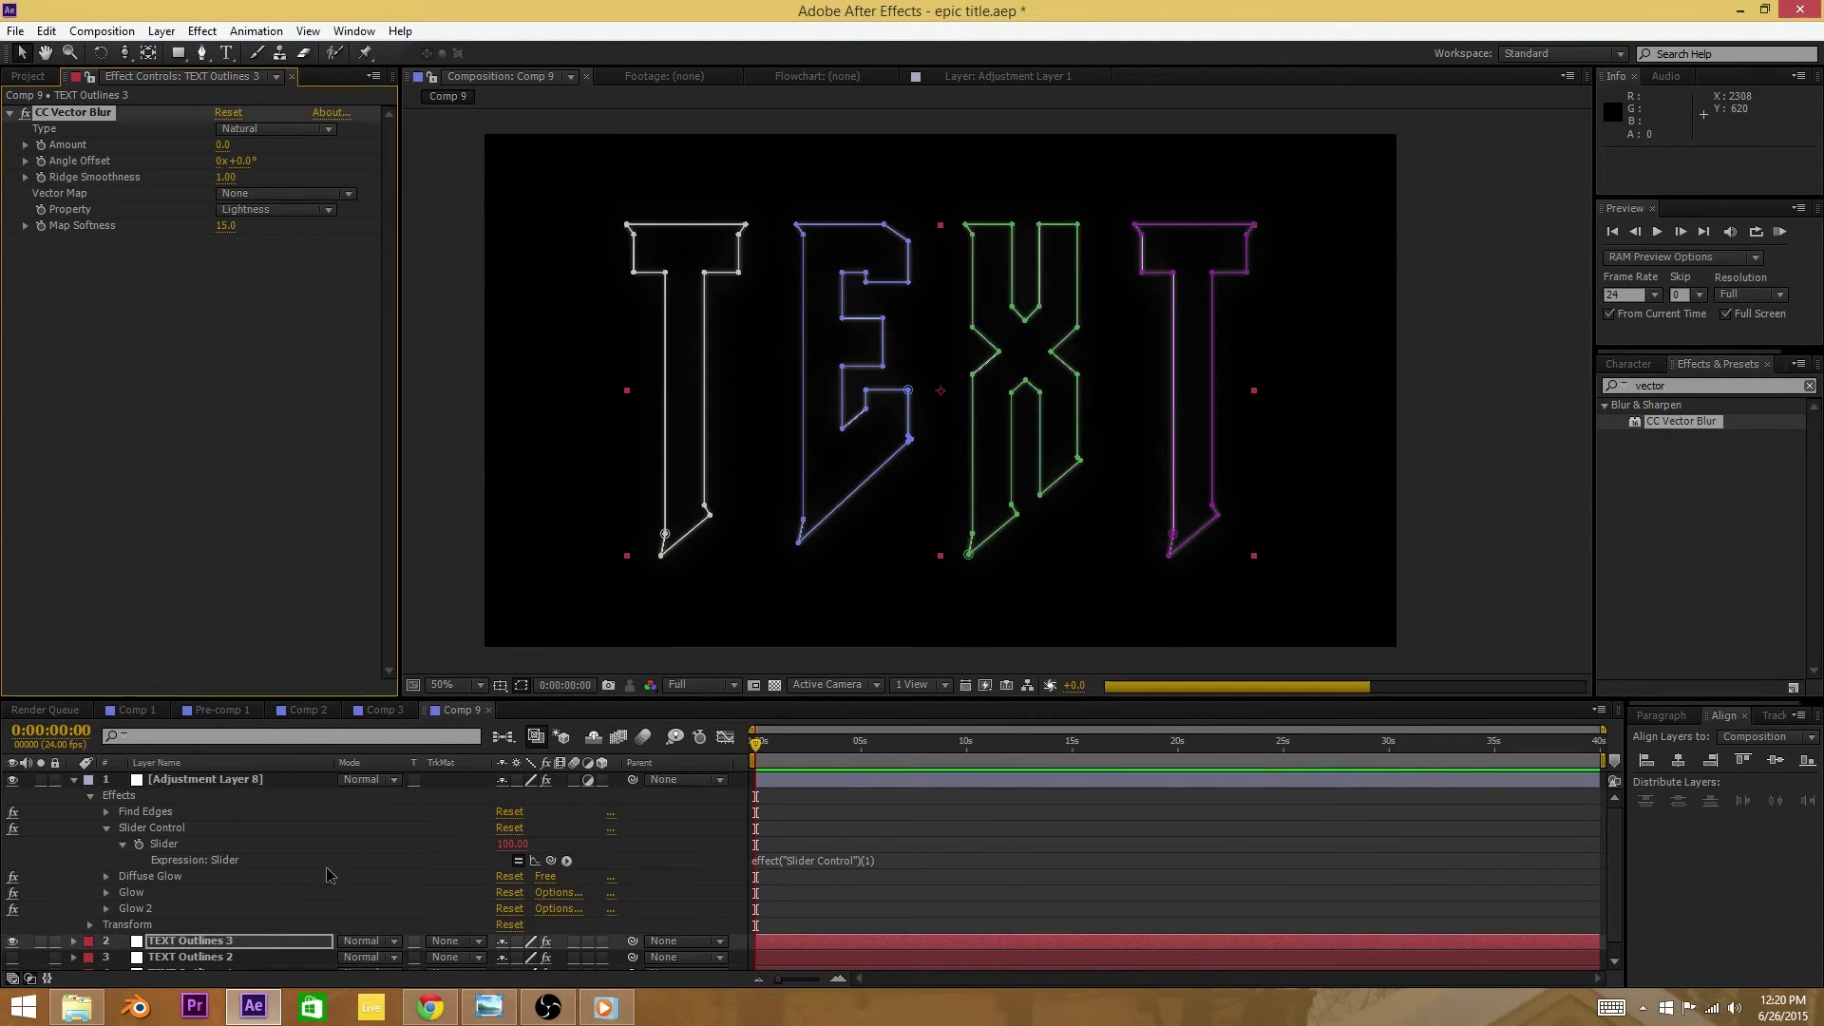
left_click(233, 145)
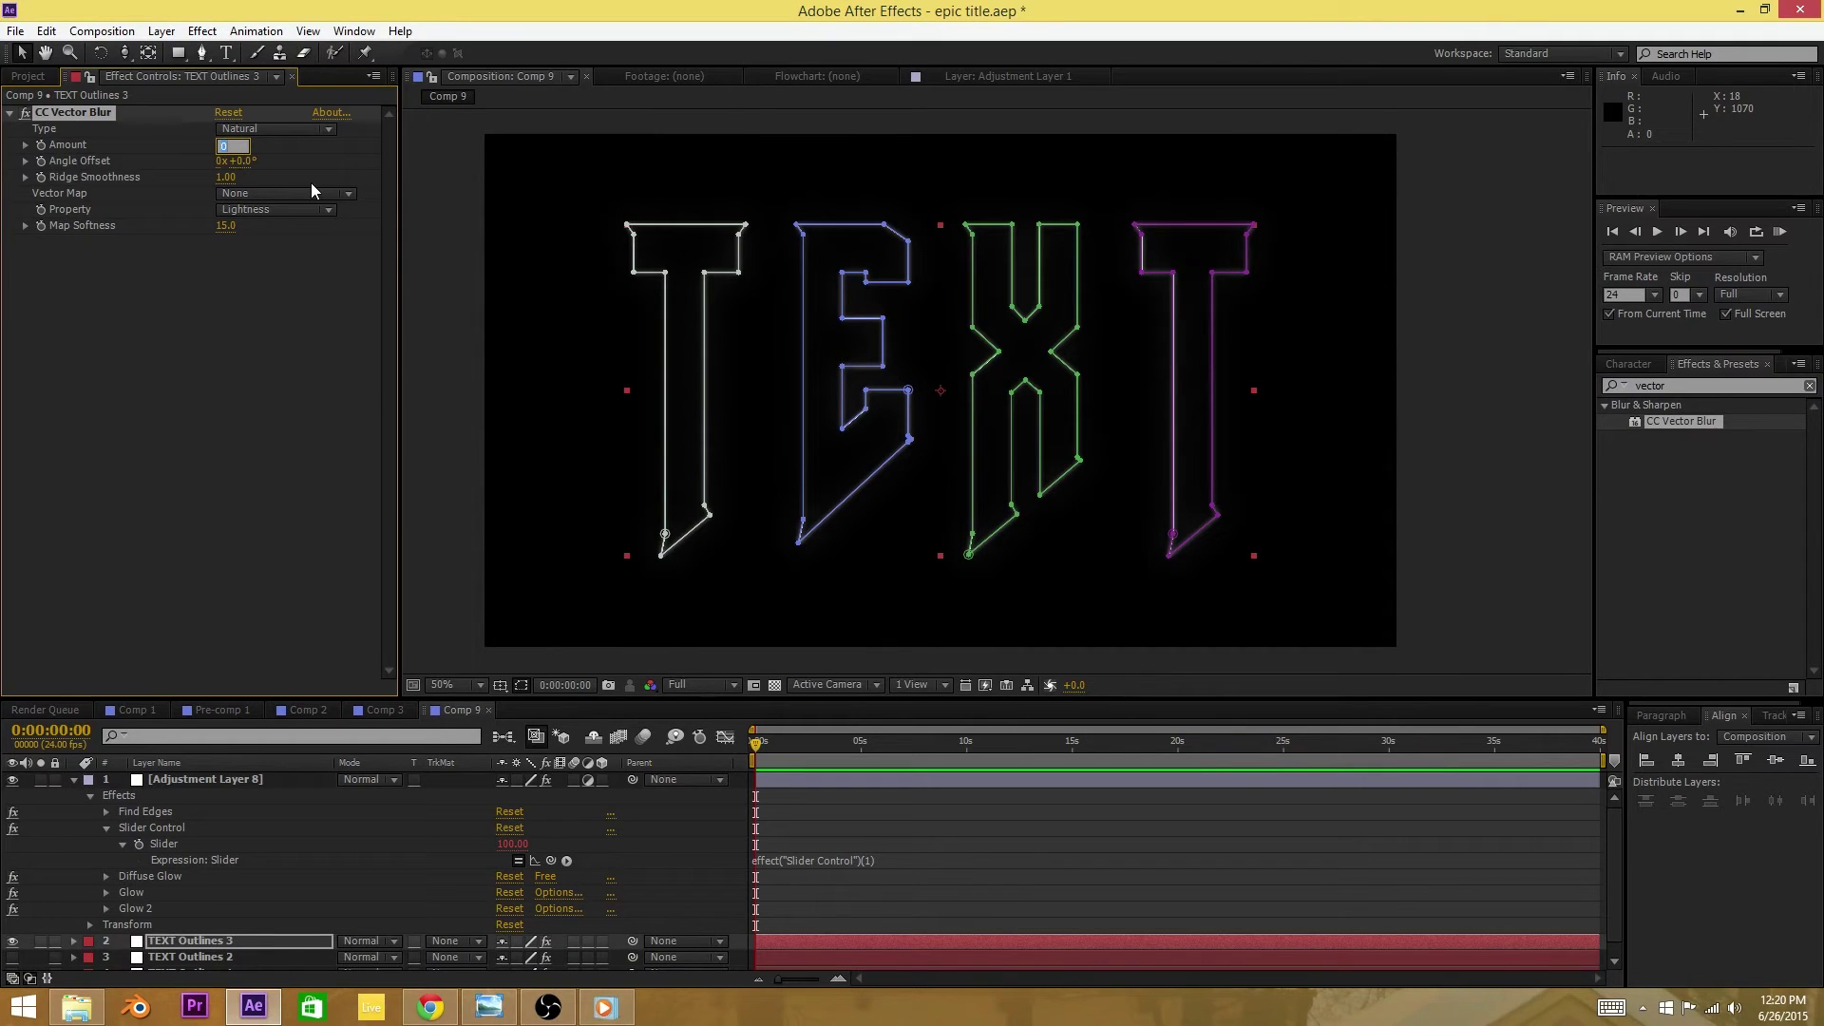
type("500")
key("Return")
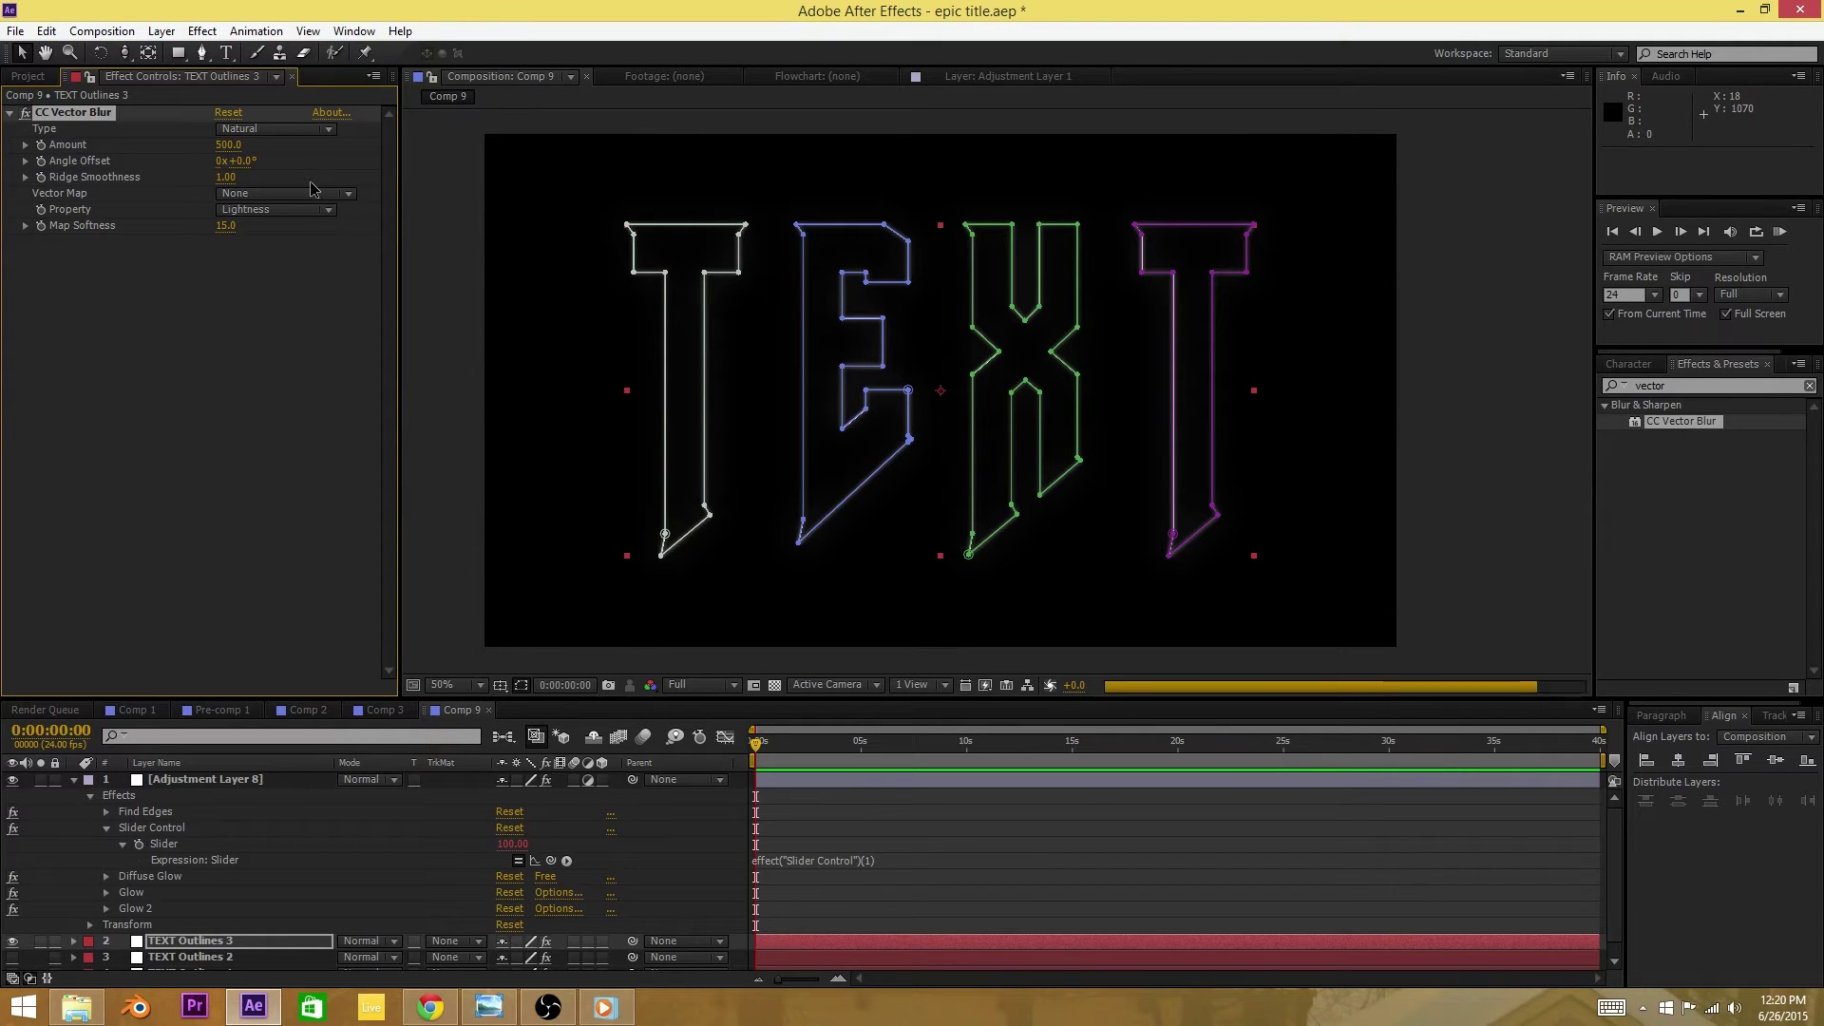
left_click(503, 356)
key("slash")
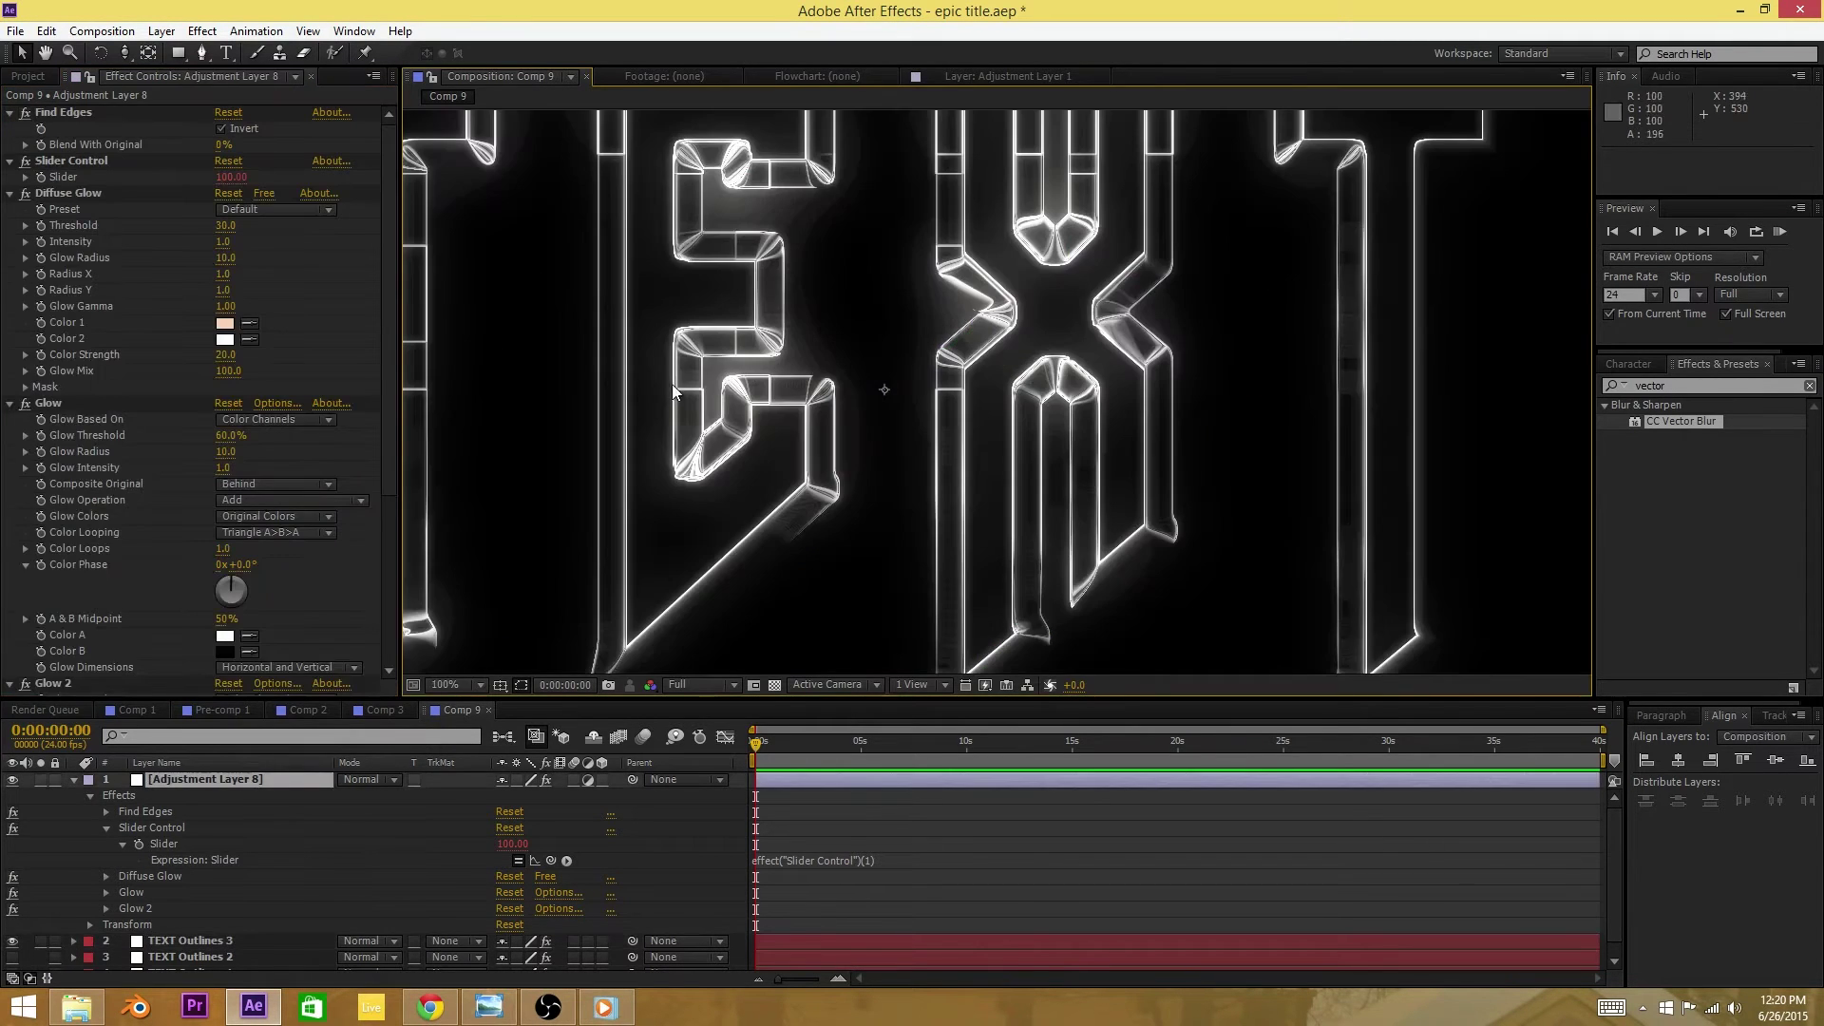
scroll(887, 448, "down", 2)
scroll(846, 527, "up", 2)
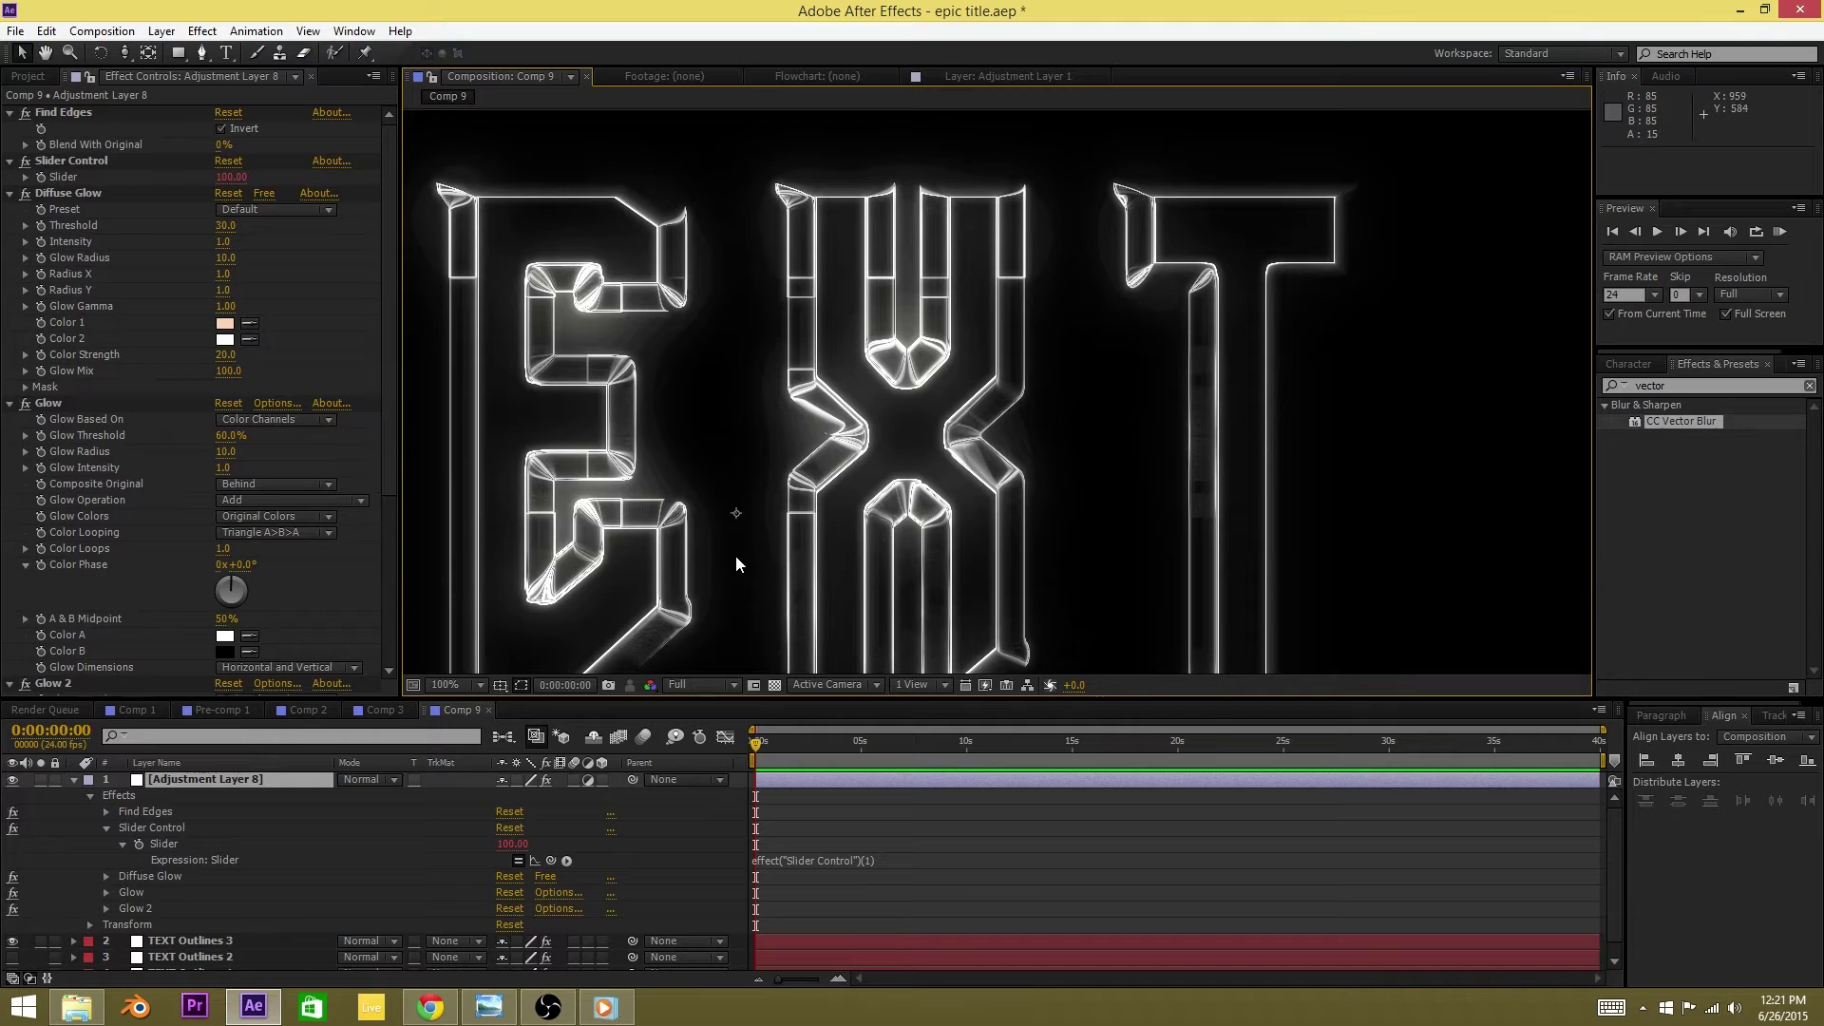
Step: Find the Stylize Glow effect in the effects library and apply it to the TEXT Outlines 3 layer
left_click(1672, 386)
type("glow")
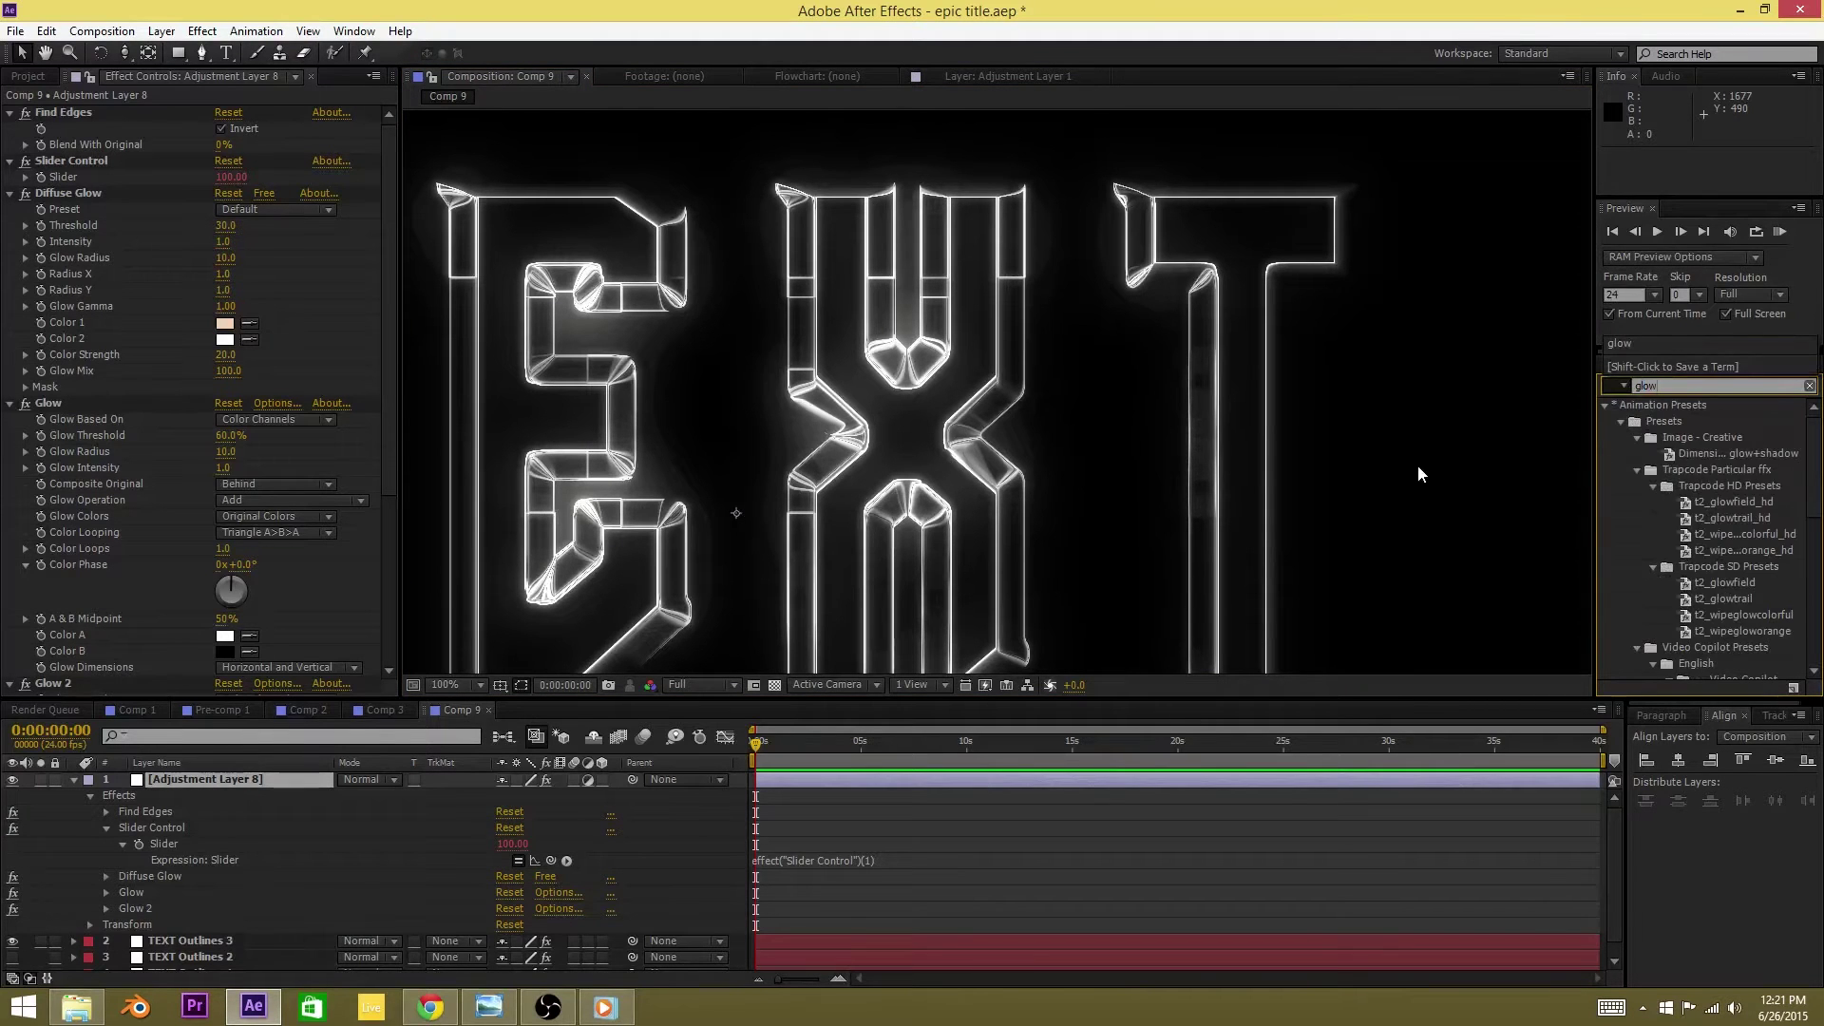
scroll(1702, 595, "down", 8)
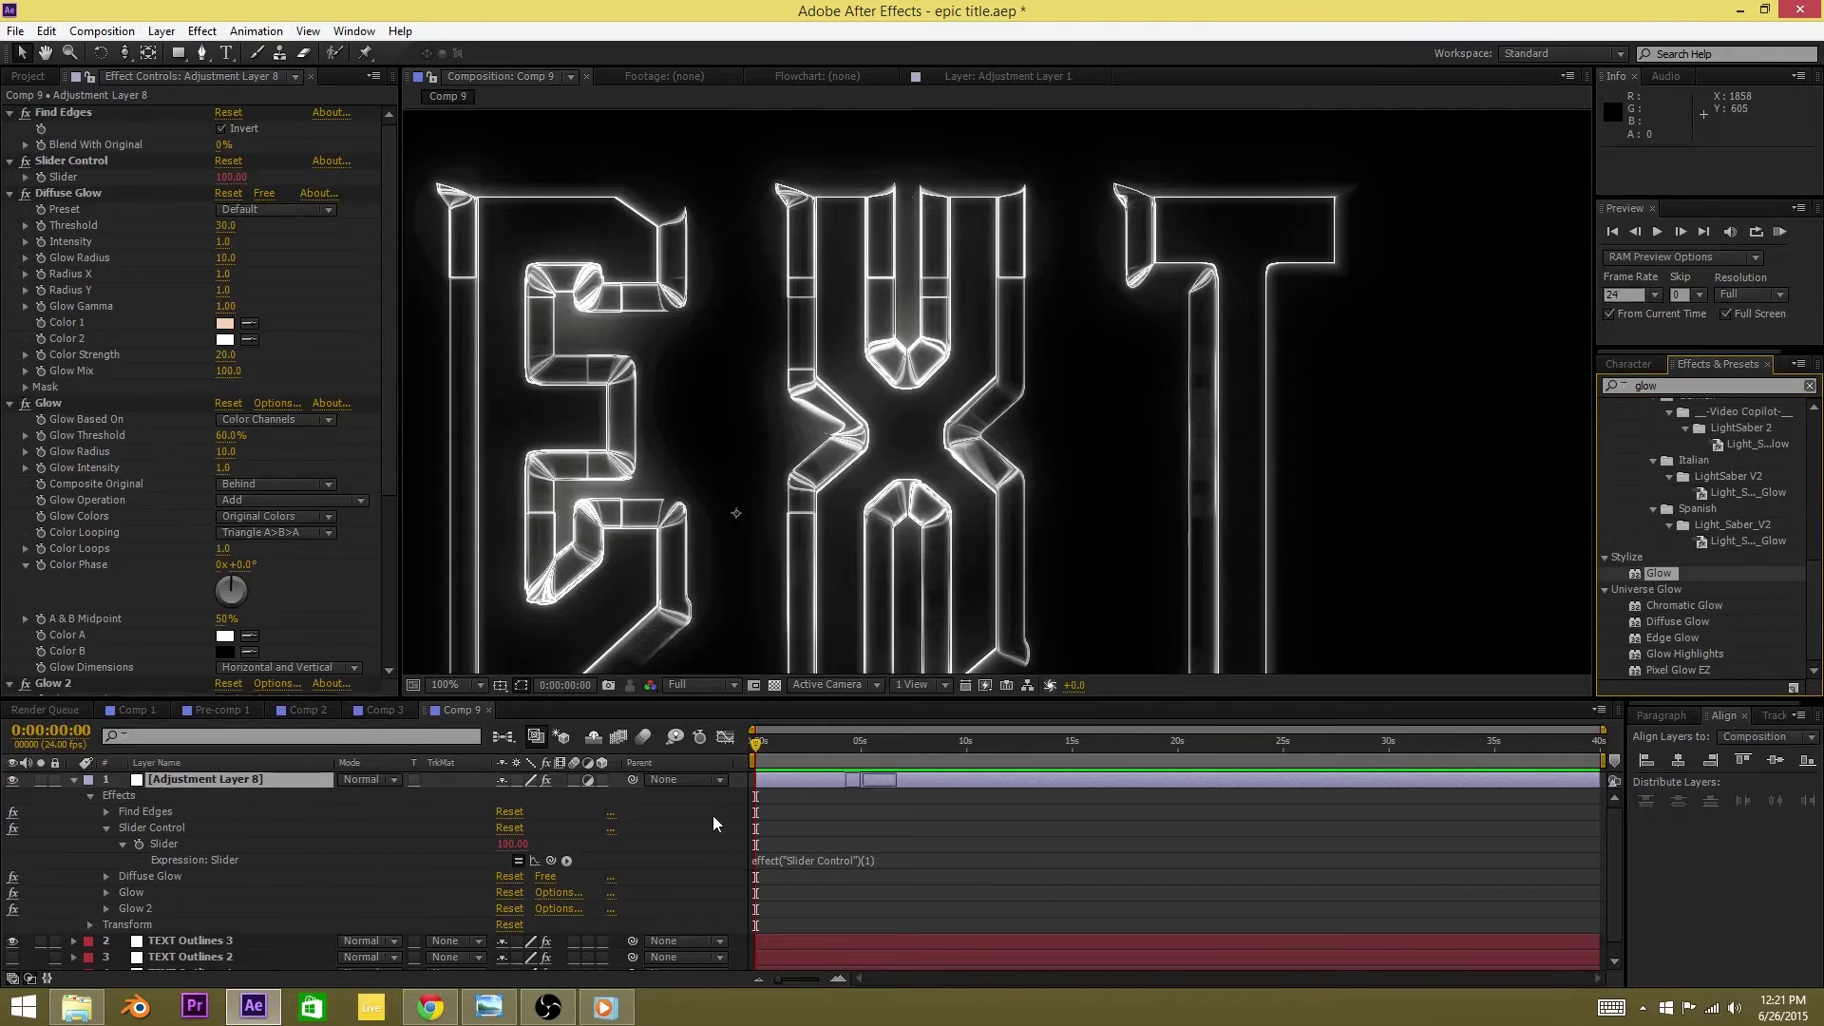
left_click(190, 940)
scroll(921, 476, "down", 4)
left_click(841, 591)
scroll(840, 591, "up", 4)
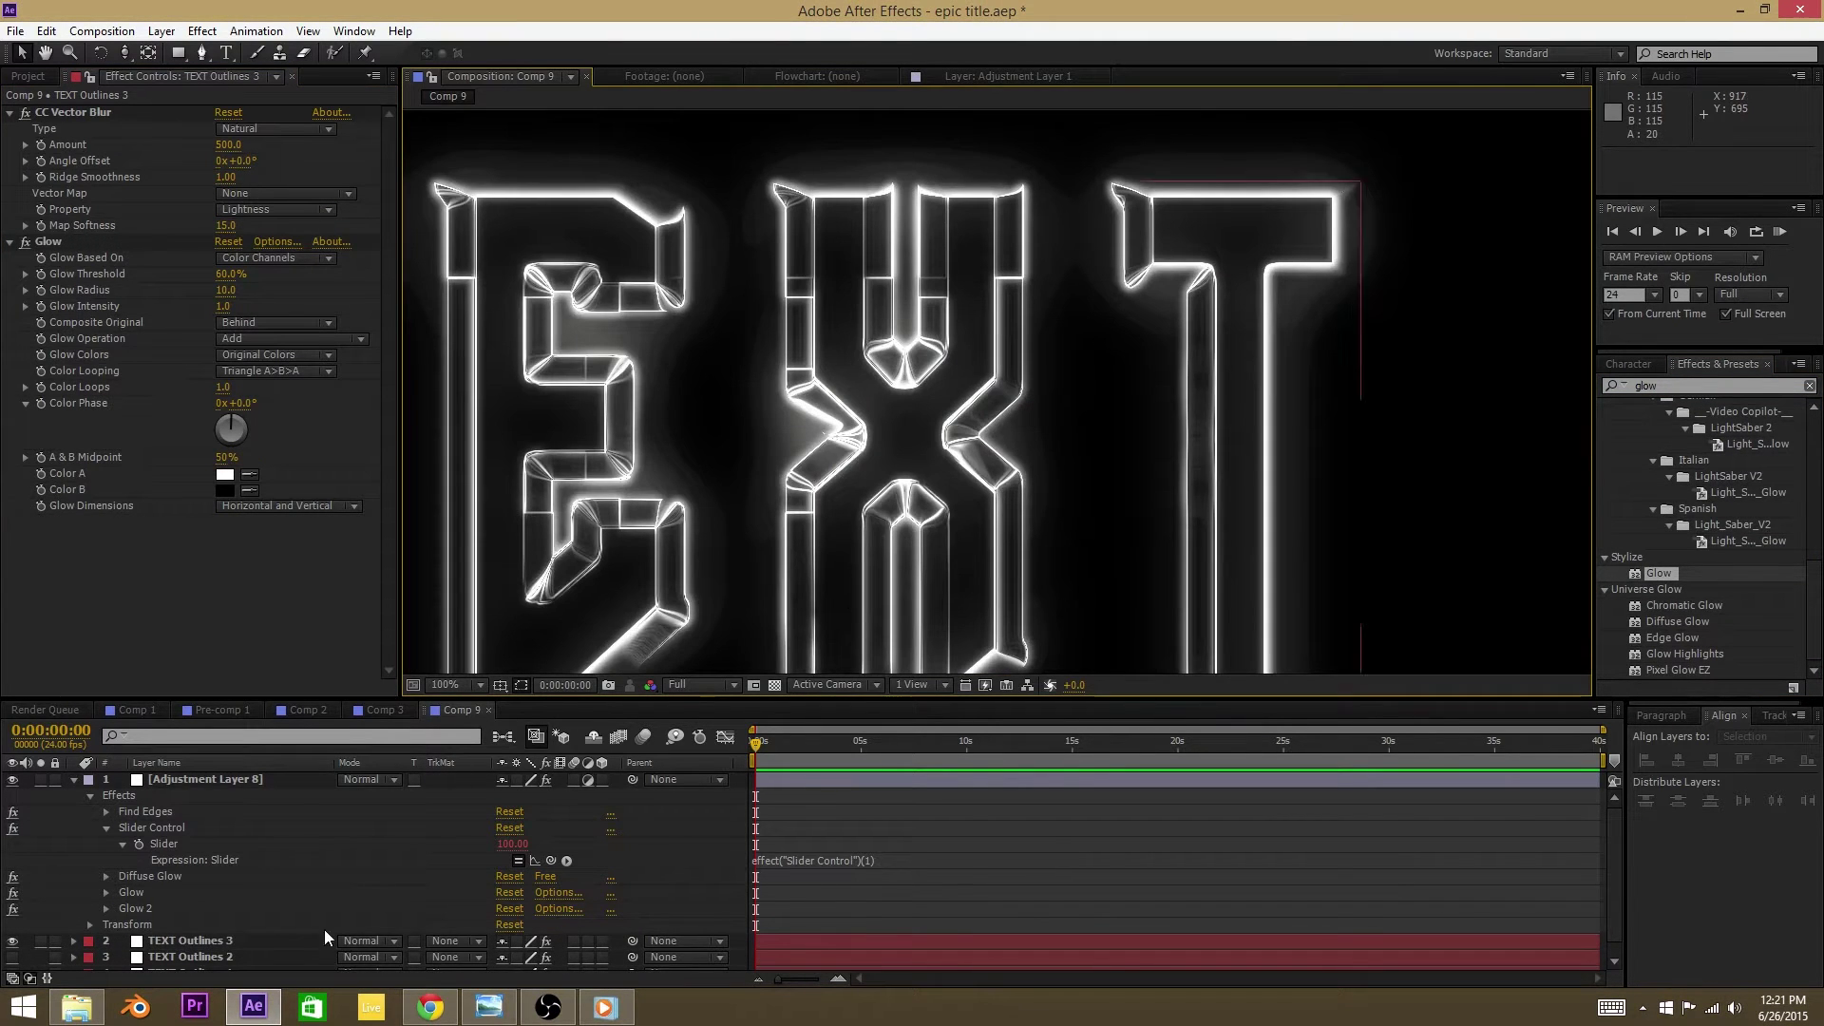
Step: Show TEXT Outlines 1 instead of TEXT Outlines 3 and copy its Stroke effect
scroll(349, 933, "down", 1)
left_click(14, 929)
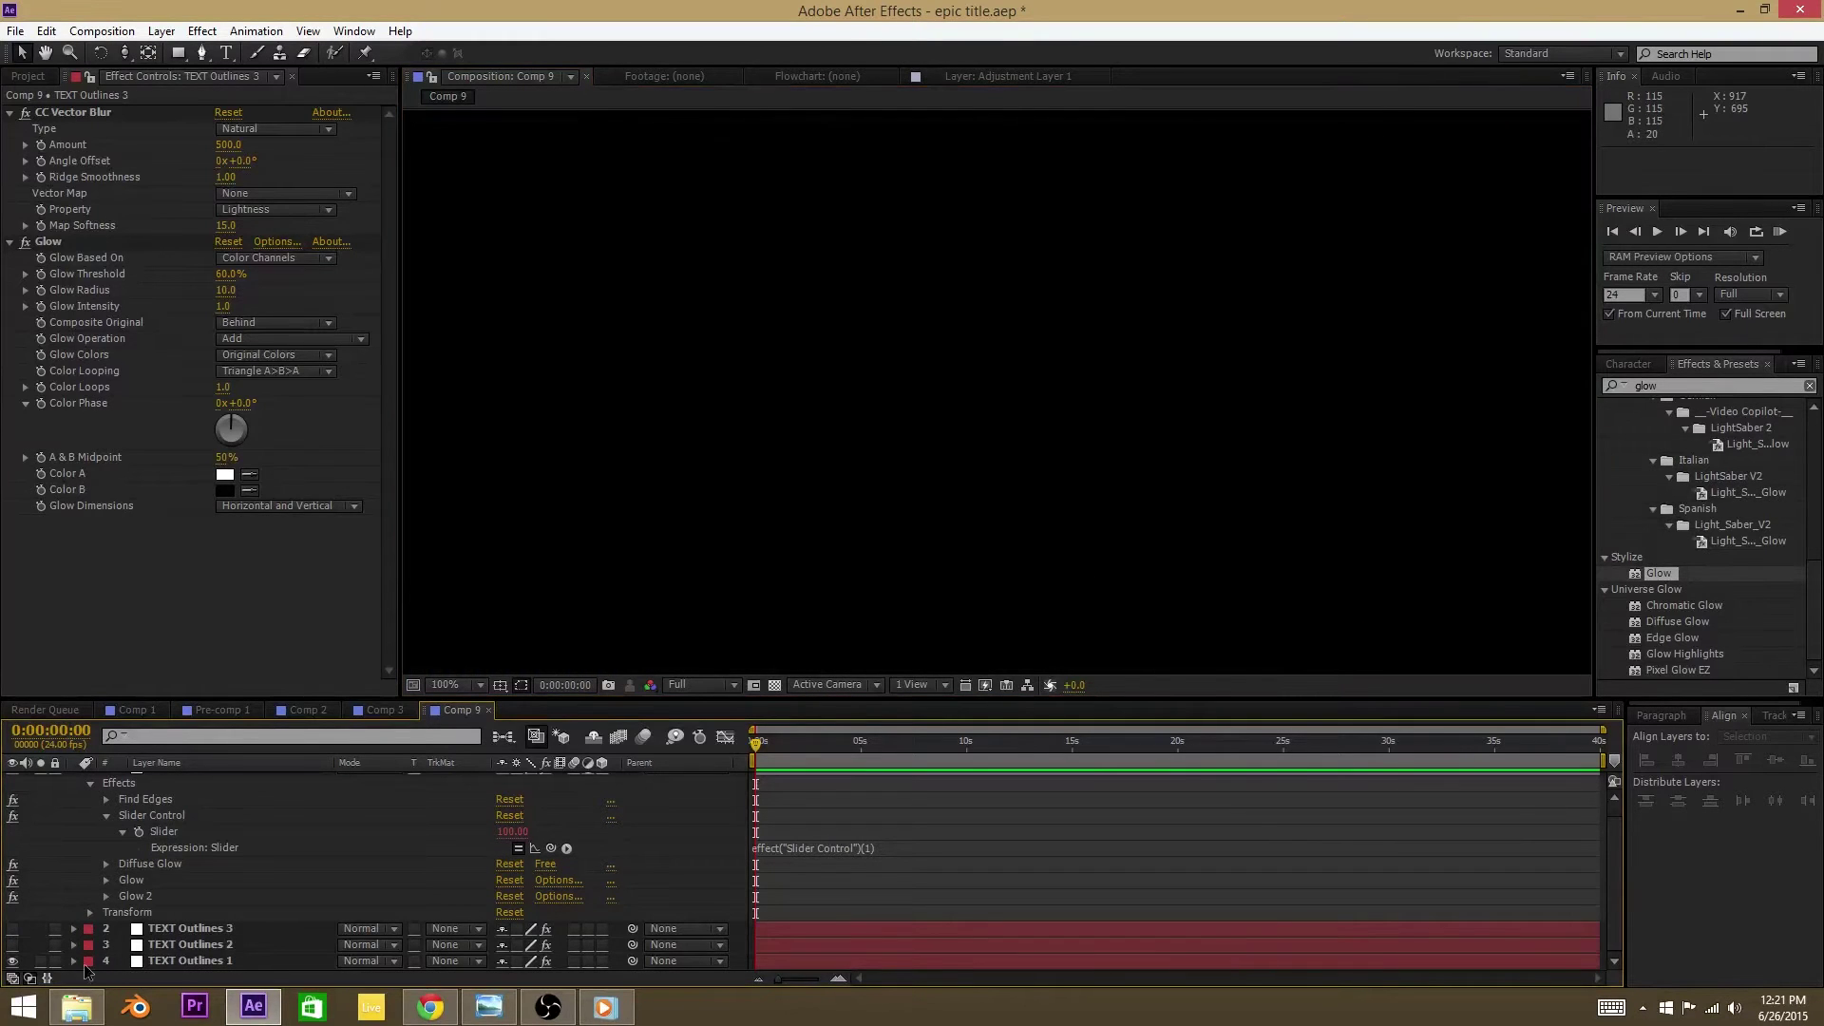
left_click(14, 960)
left_click(162, 960)
scroll(492, 463, "down", 2)
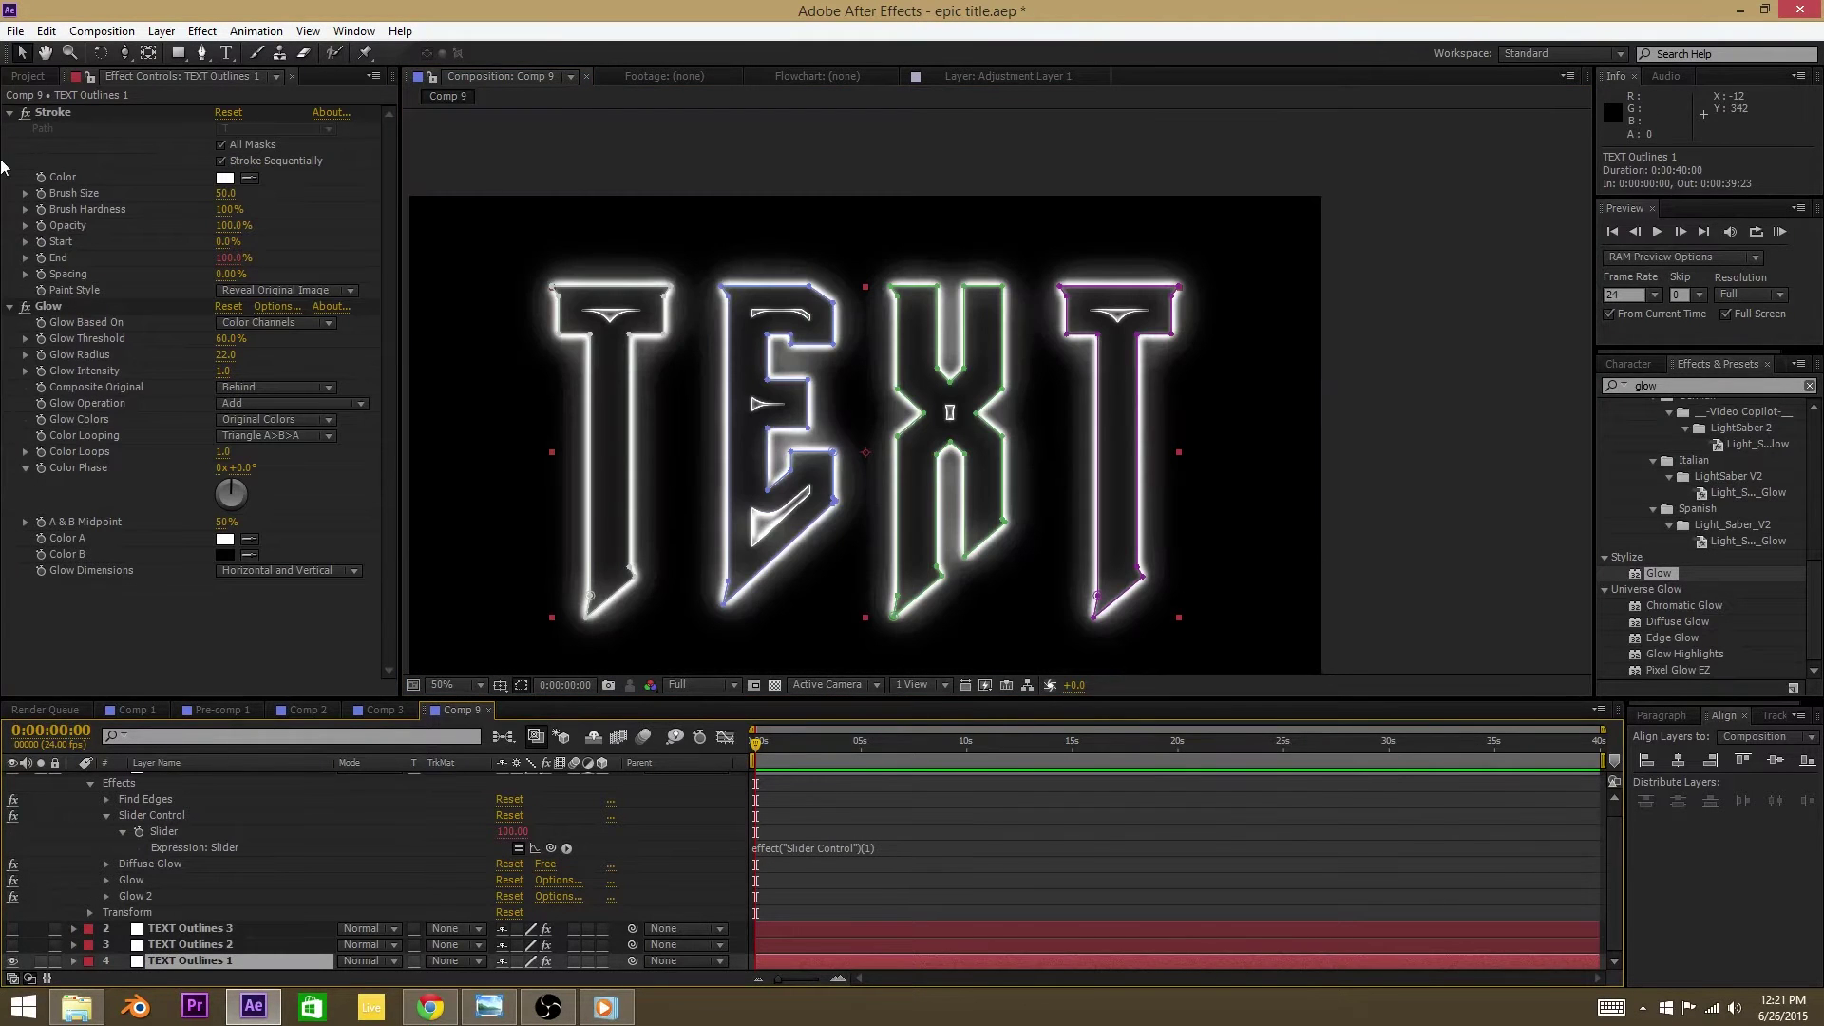
left_click(39, 115)
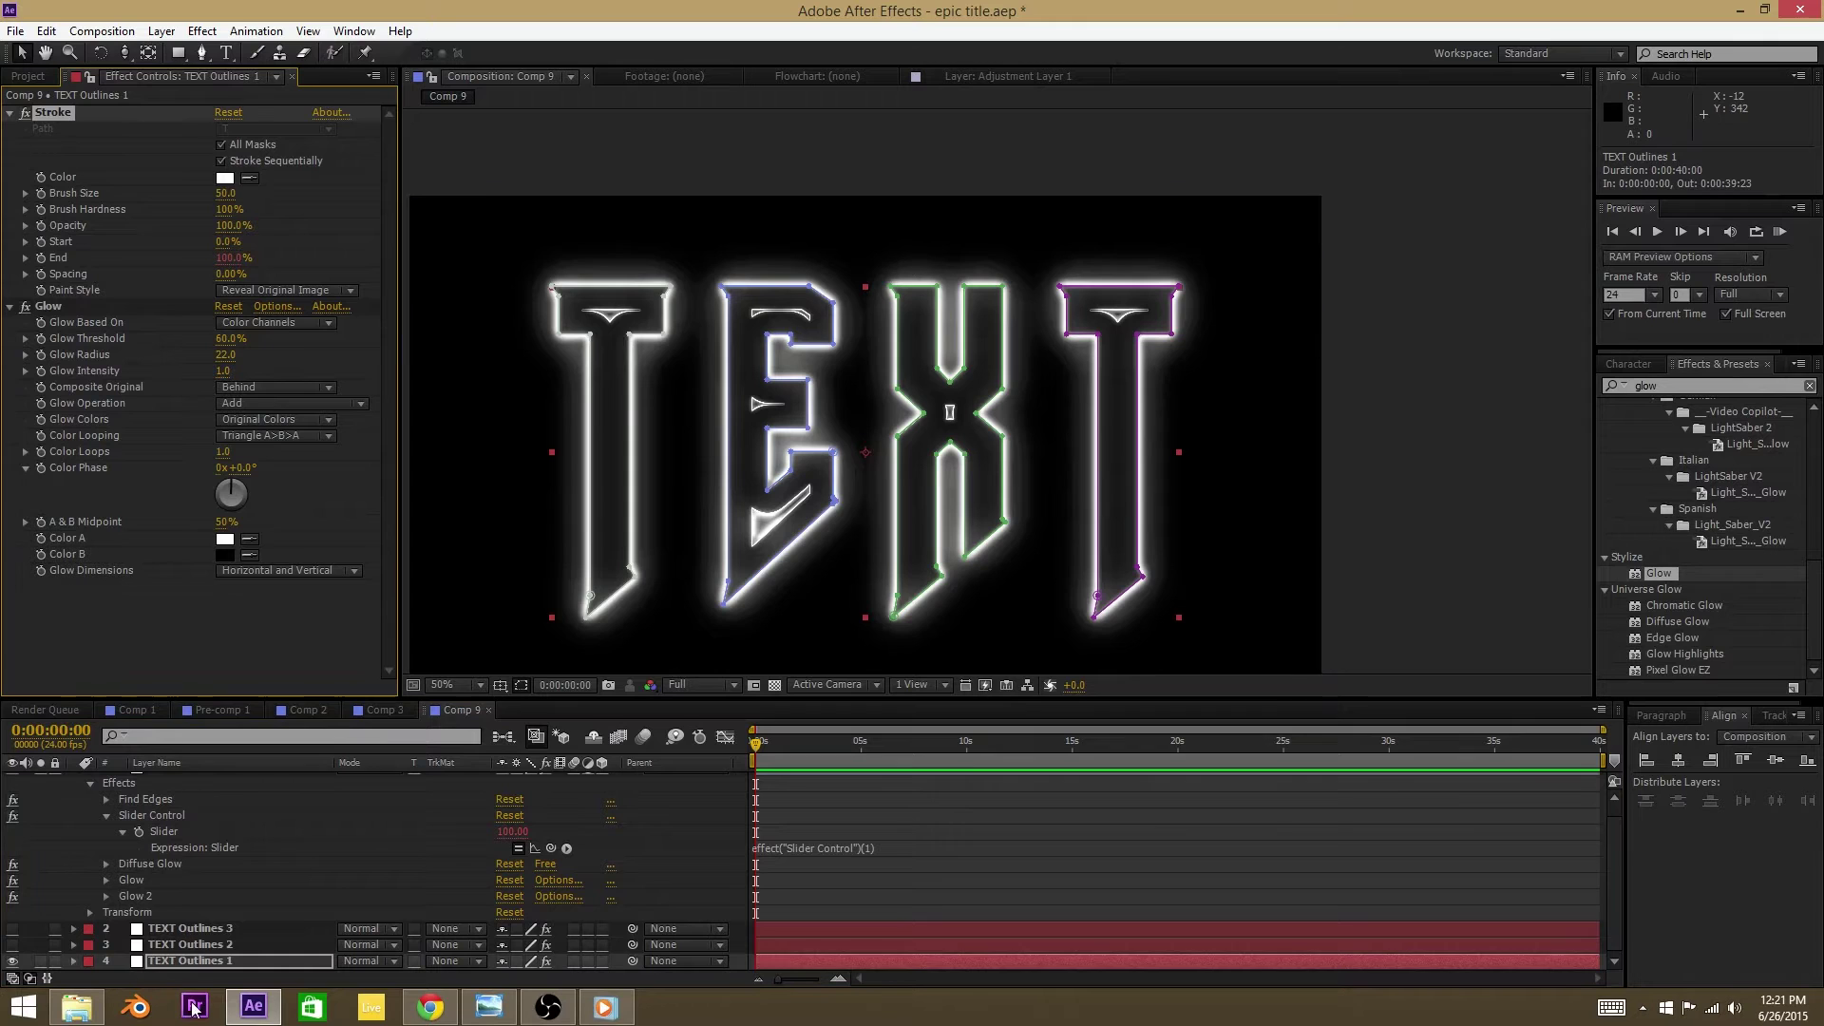
Step: Show TEXT Outlines 2 instead of TEXT Outlines 1 and paste the copied Stroke effect onto it
left_click(13, 961)
left_click(12, 944)
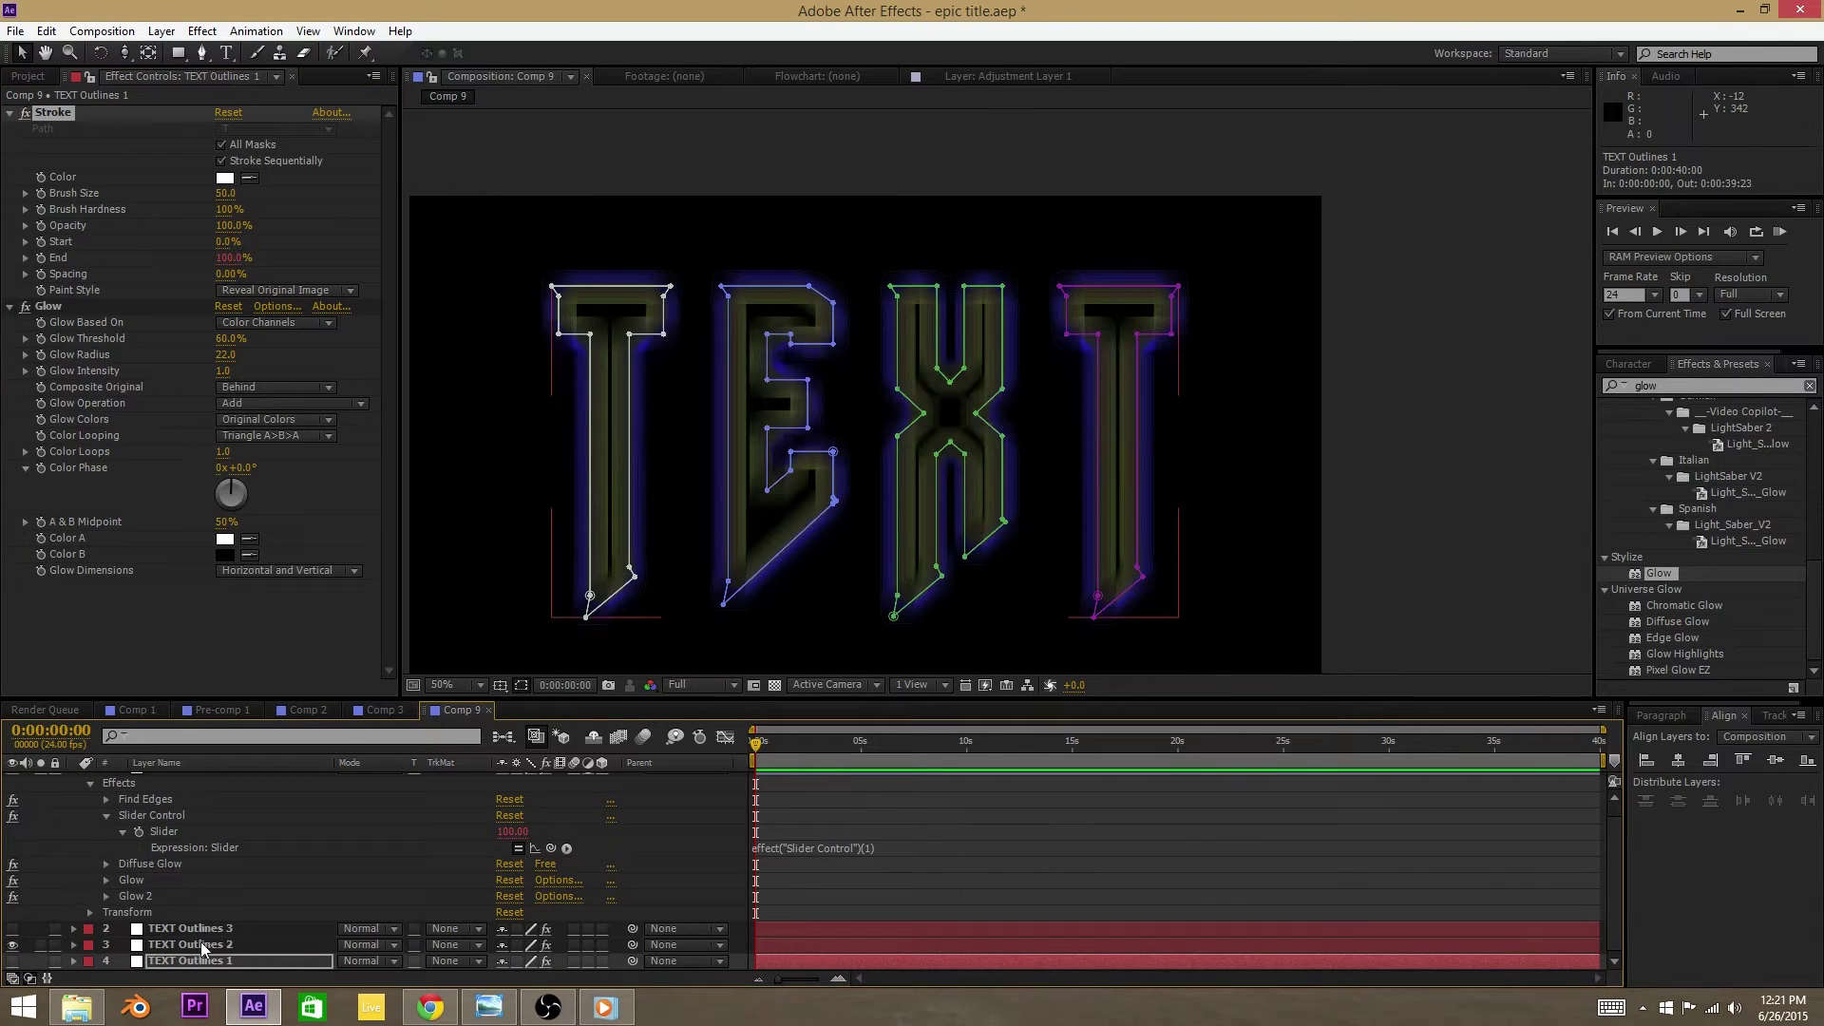
left_click(195, 945)
left_click(156, 480)
key("ctrl+v")
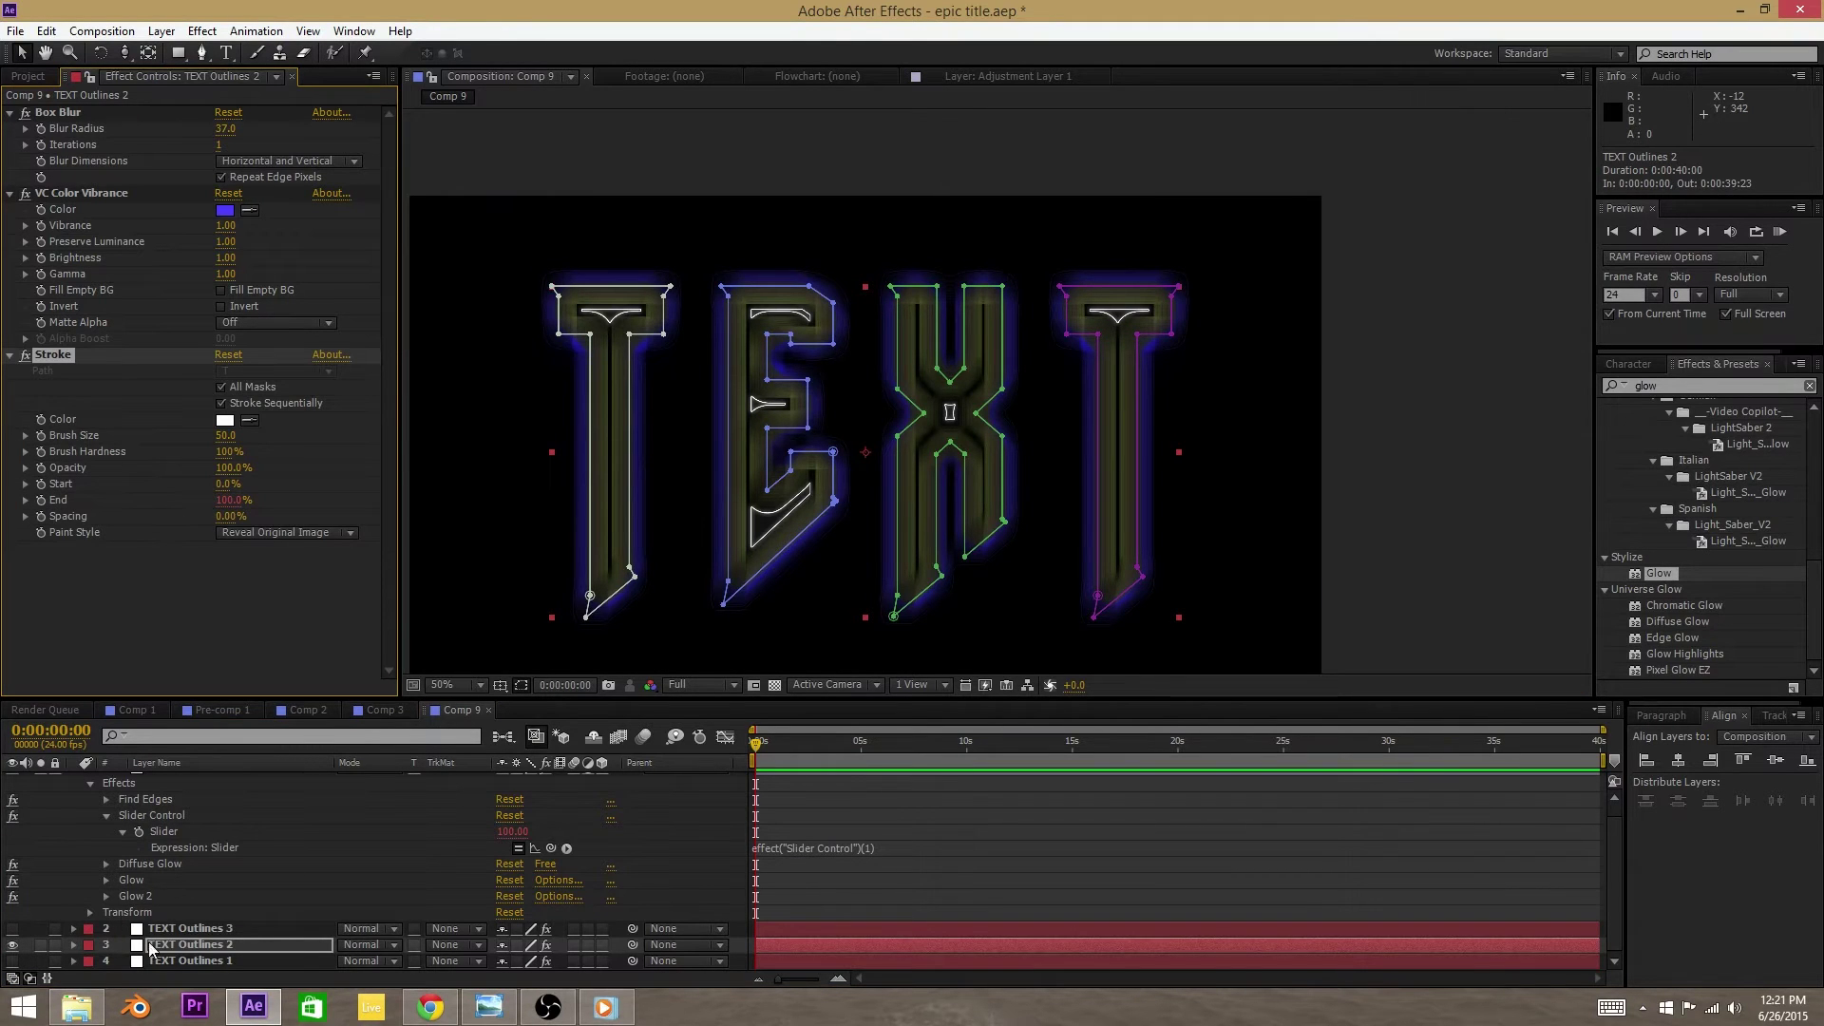
Step: Show TEXT Outlines 3 instead of TEXT Outlines 2, paste the Stroke effect onto it and place it between CC Vector Blur and Glow
left_click(180, 928)
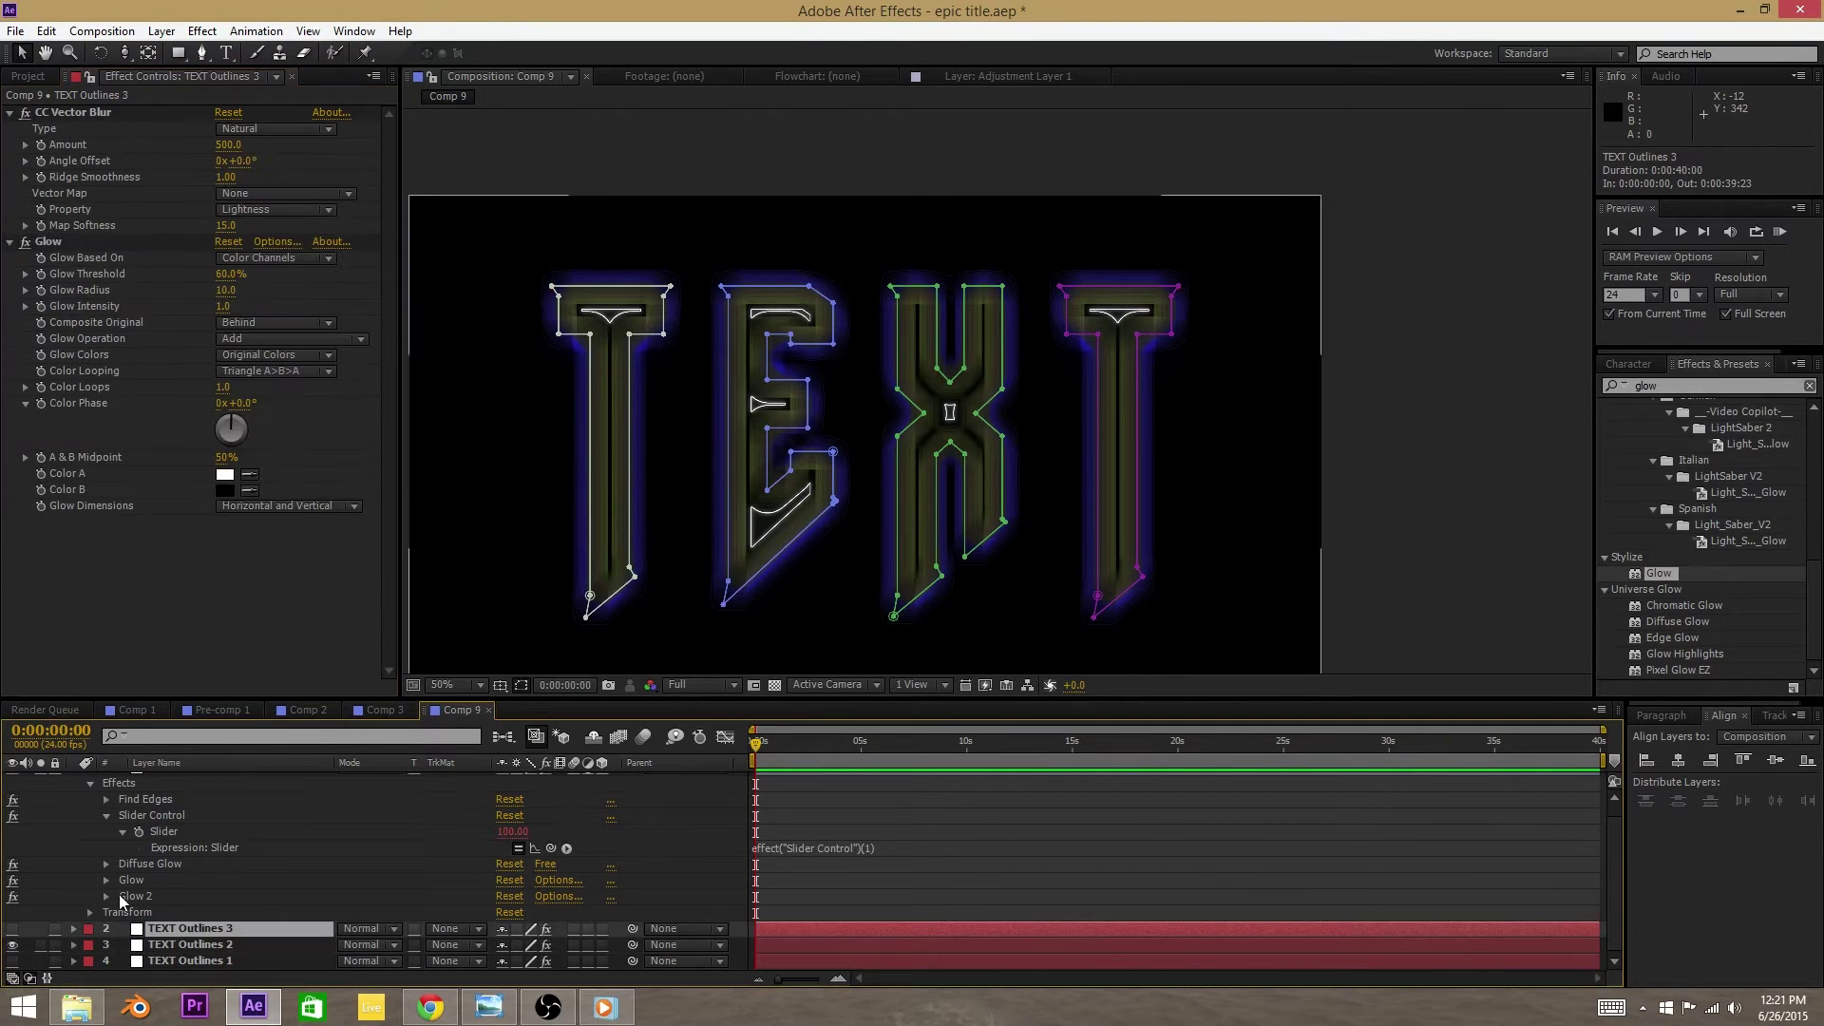
left_click(11, 928)
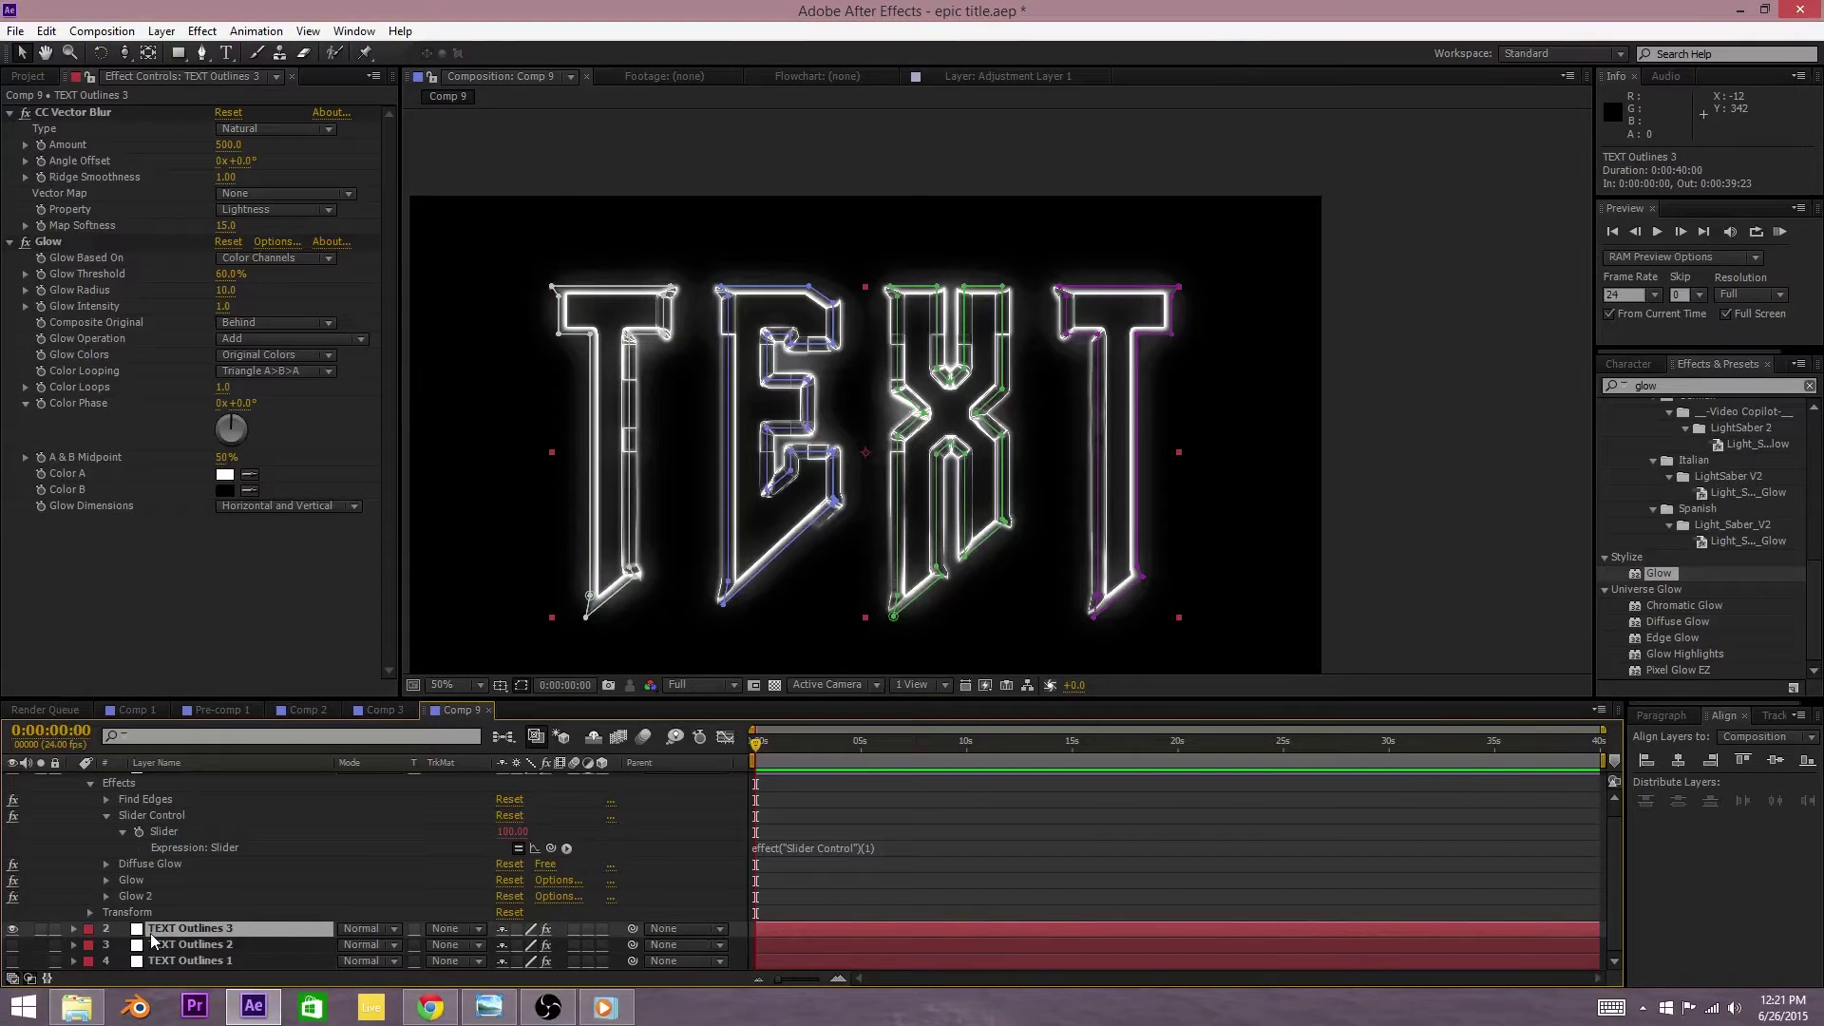
key("ctrl+v")
left_click_drag(54, 522, 74, 206)
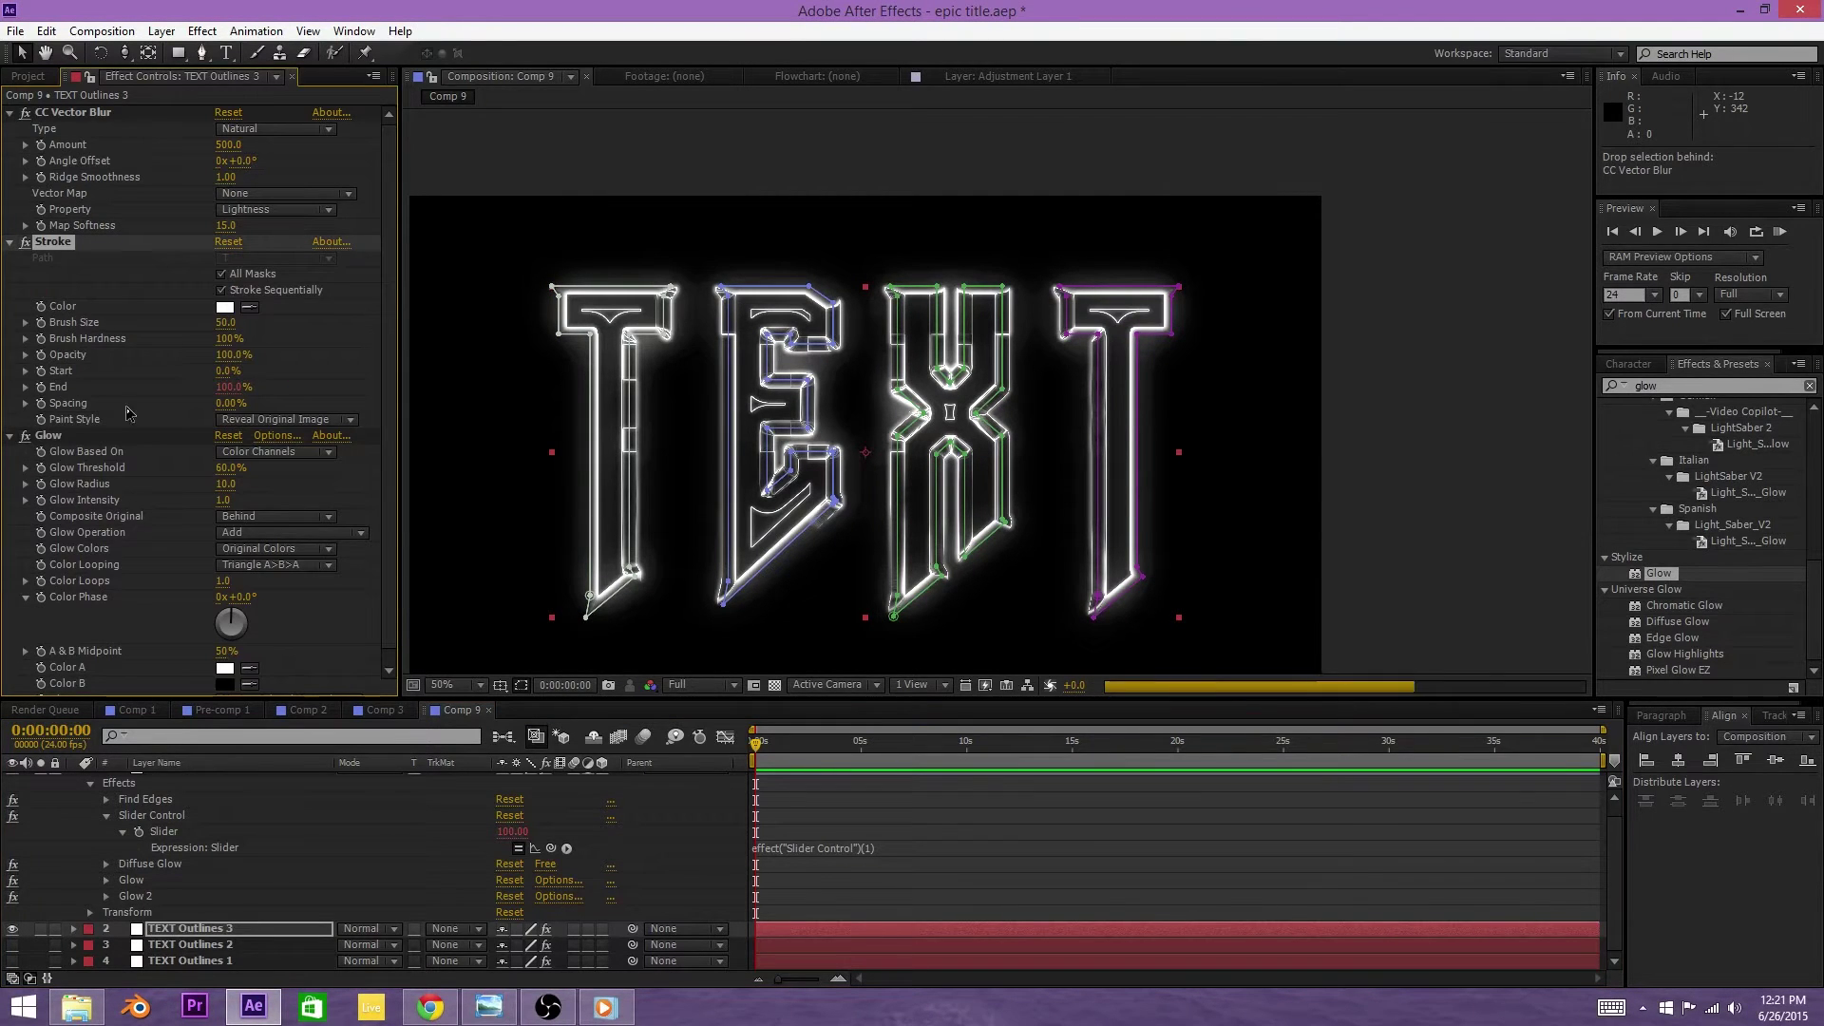
left_click(456, 488)
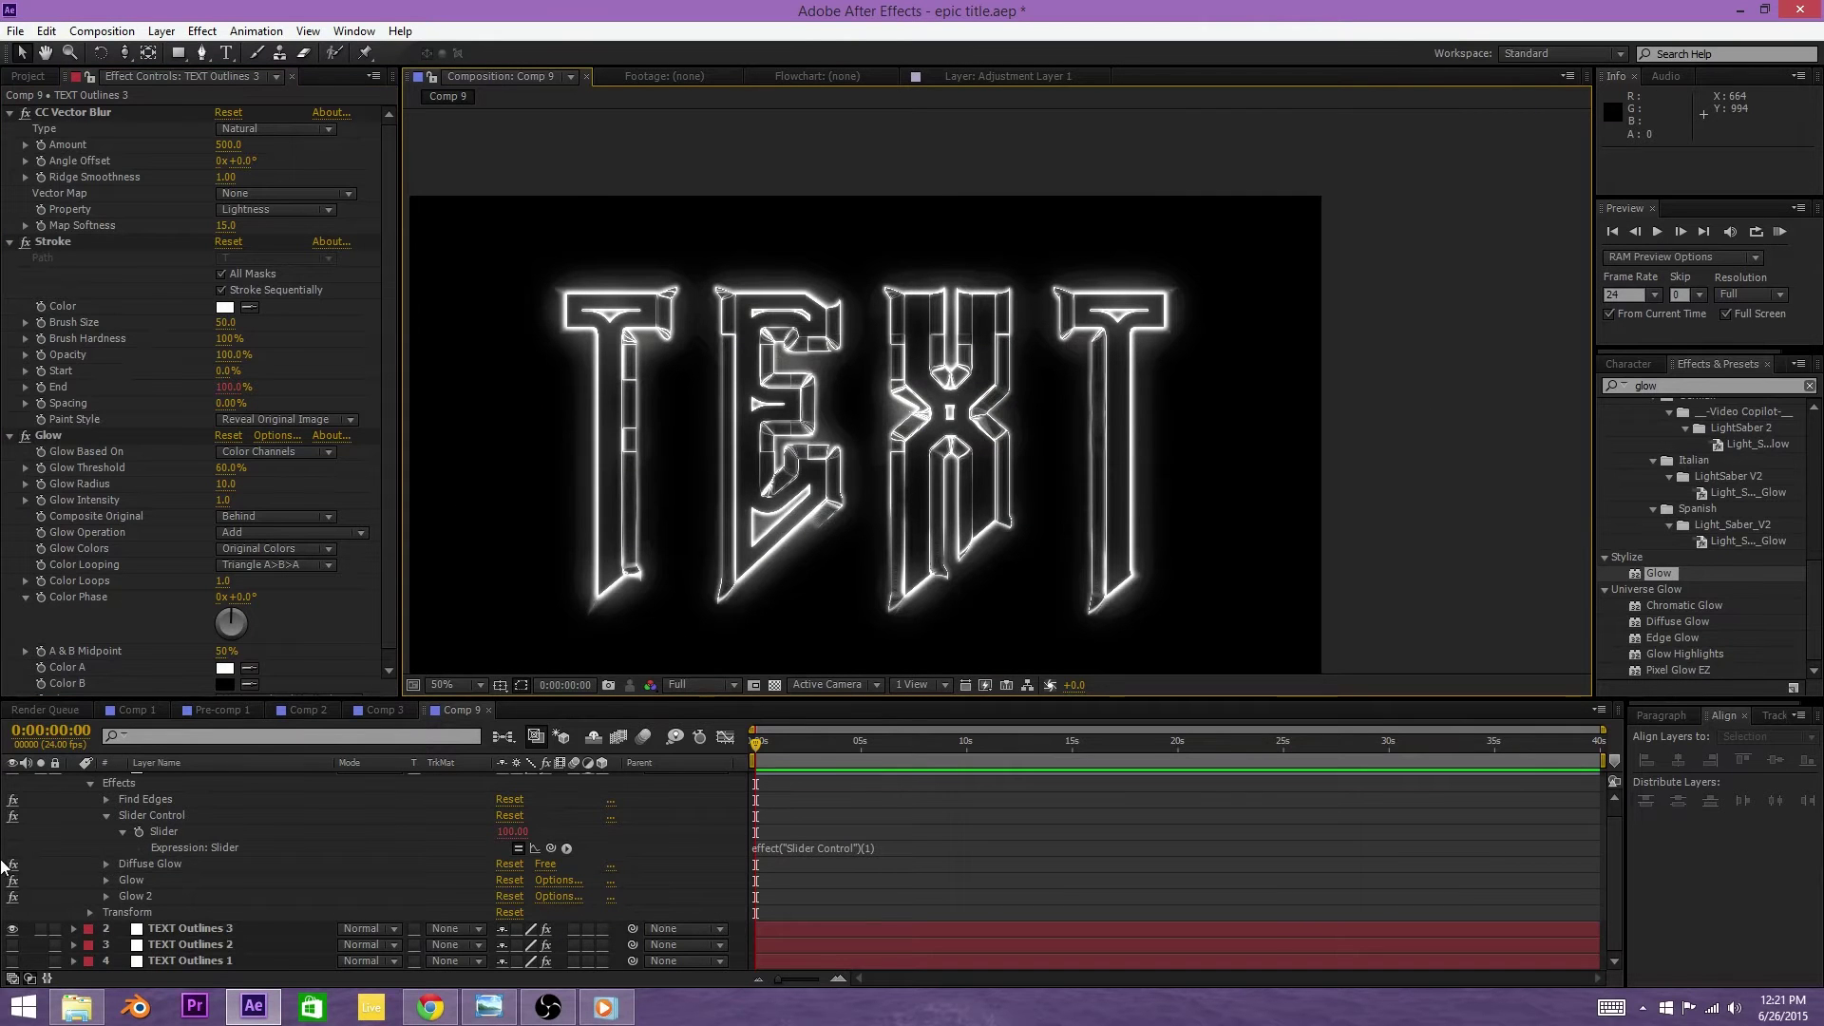
Step: Make all three TEXT Outlines layers visible, inspect the combined title and collapse the Adjustment Layer 8 properties
left_click_drag(16, 981, 17, 983)
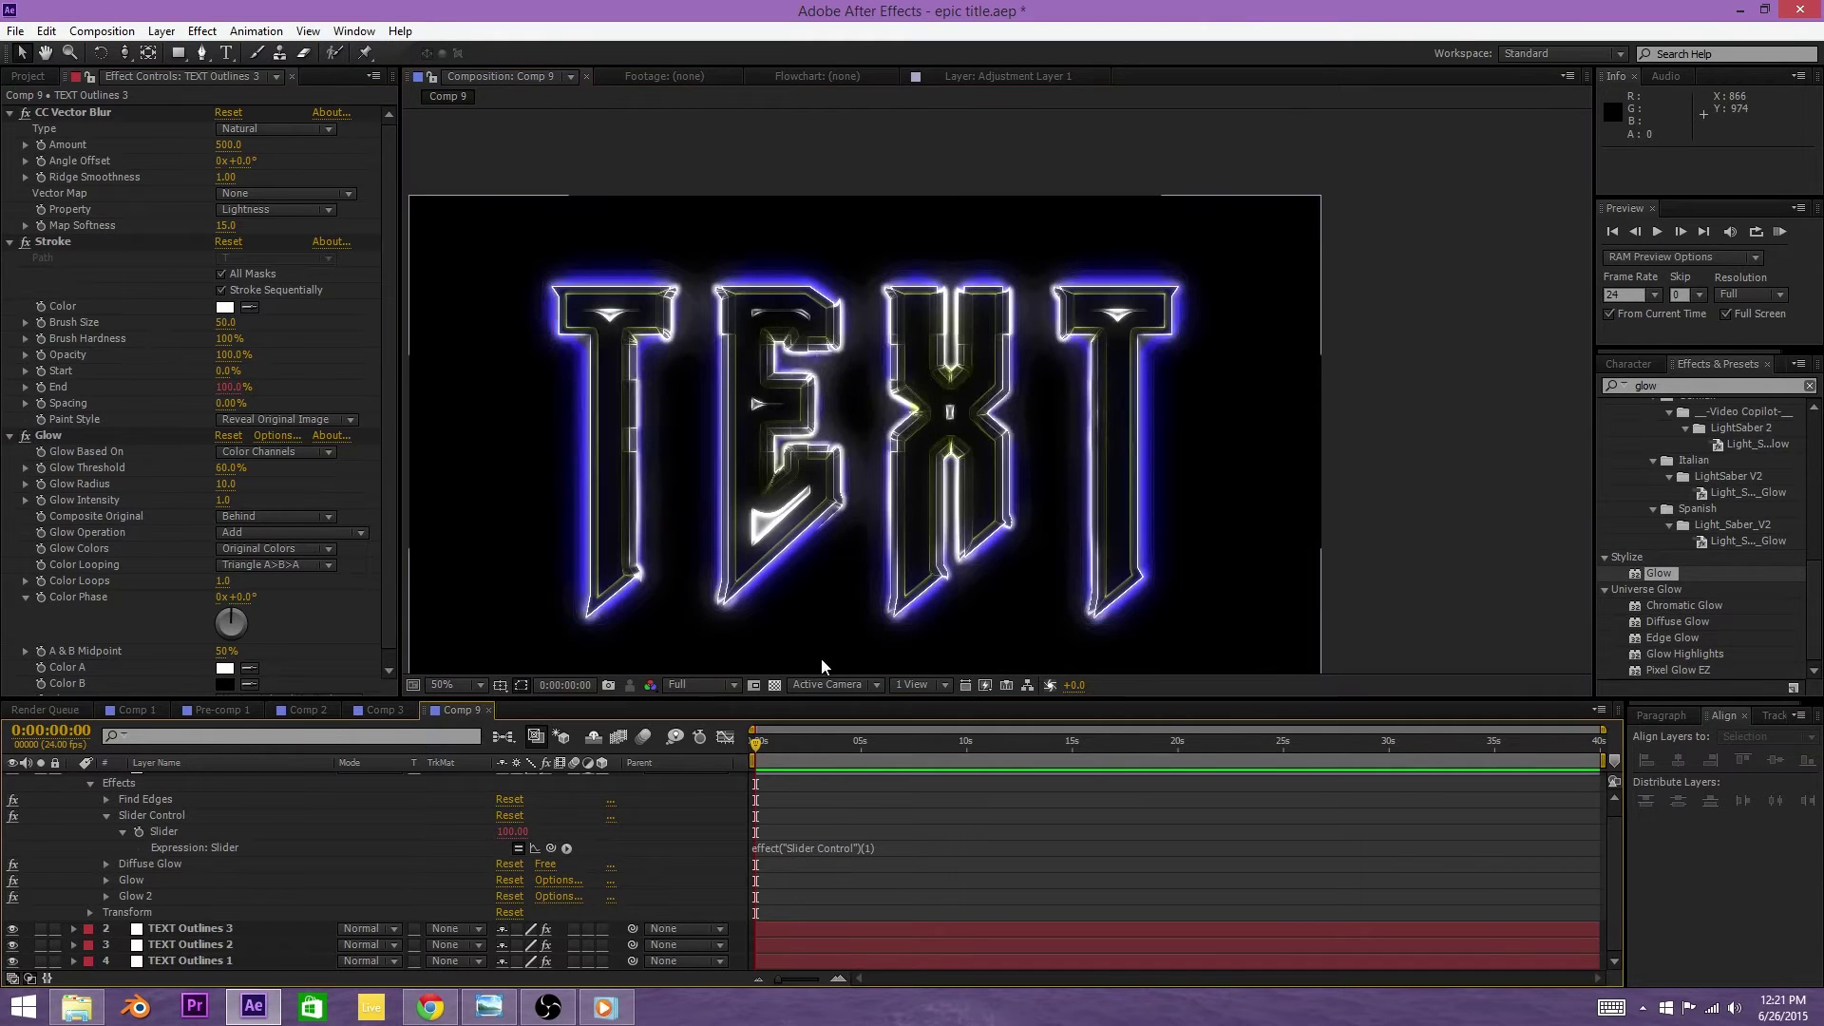
scroll(1014, 450, "up", 2)
scroll(1064, 508, "down", 2)
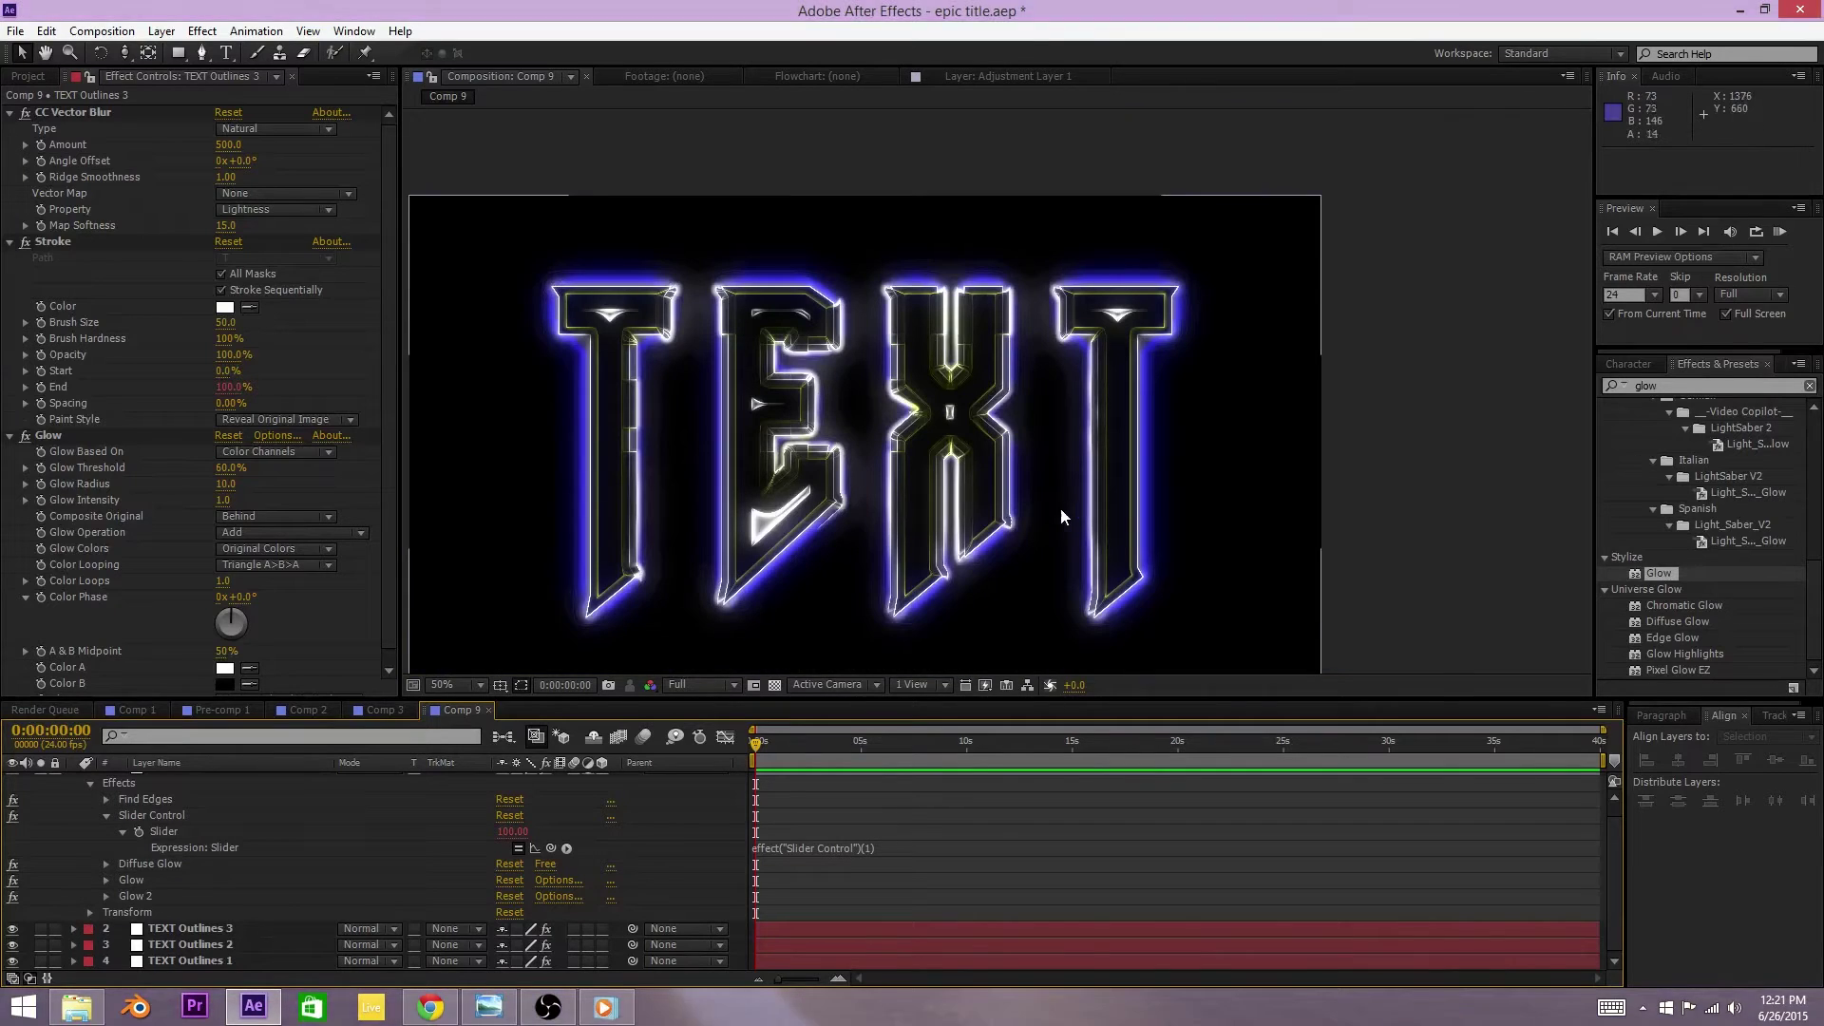
left_click_drag(962, 359, 992, 468)
scroll(986, 488, "up", 2)
scroll(986, 488, "down", 2)
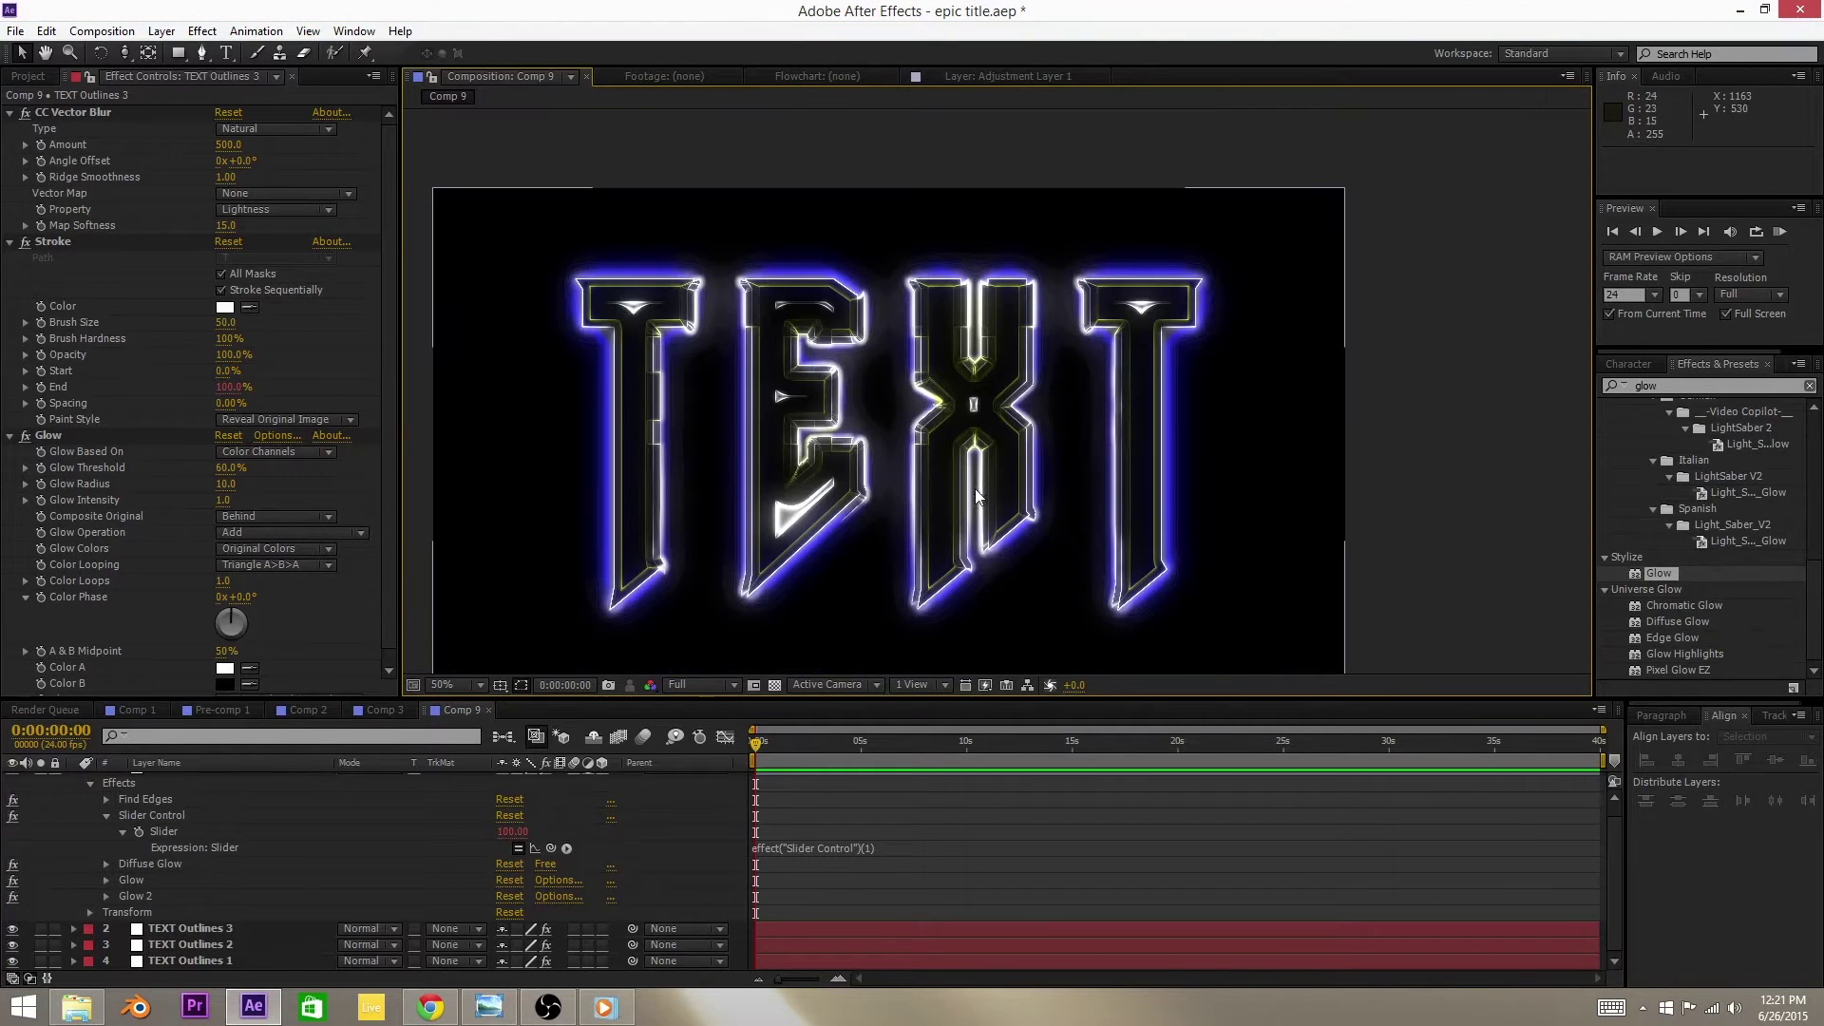
scroll(110, 859, "up", 1)
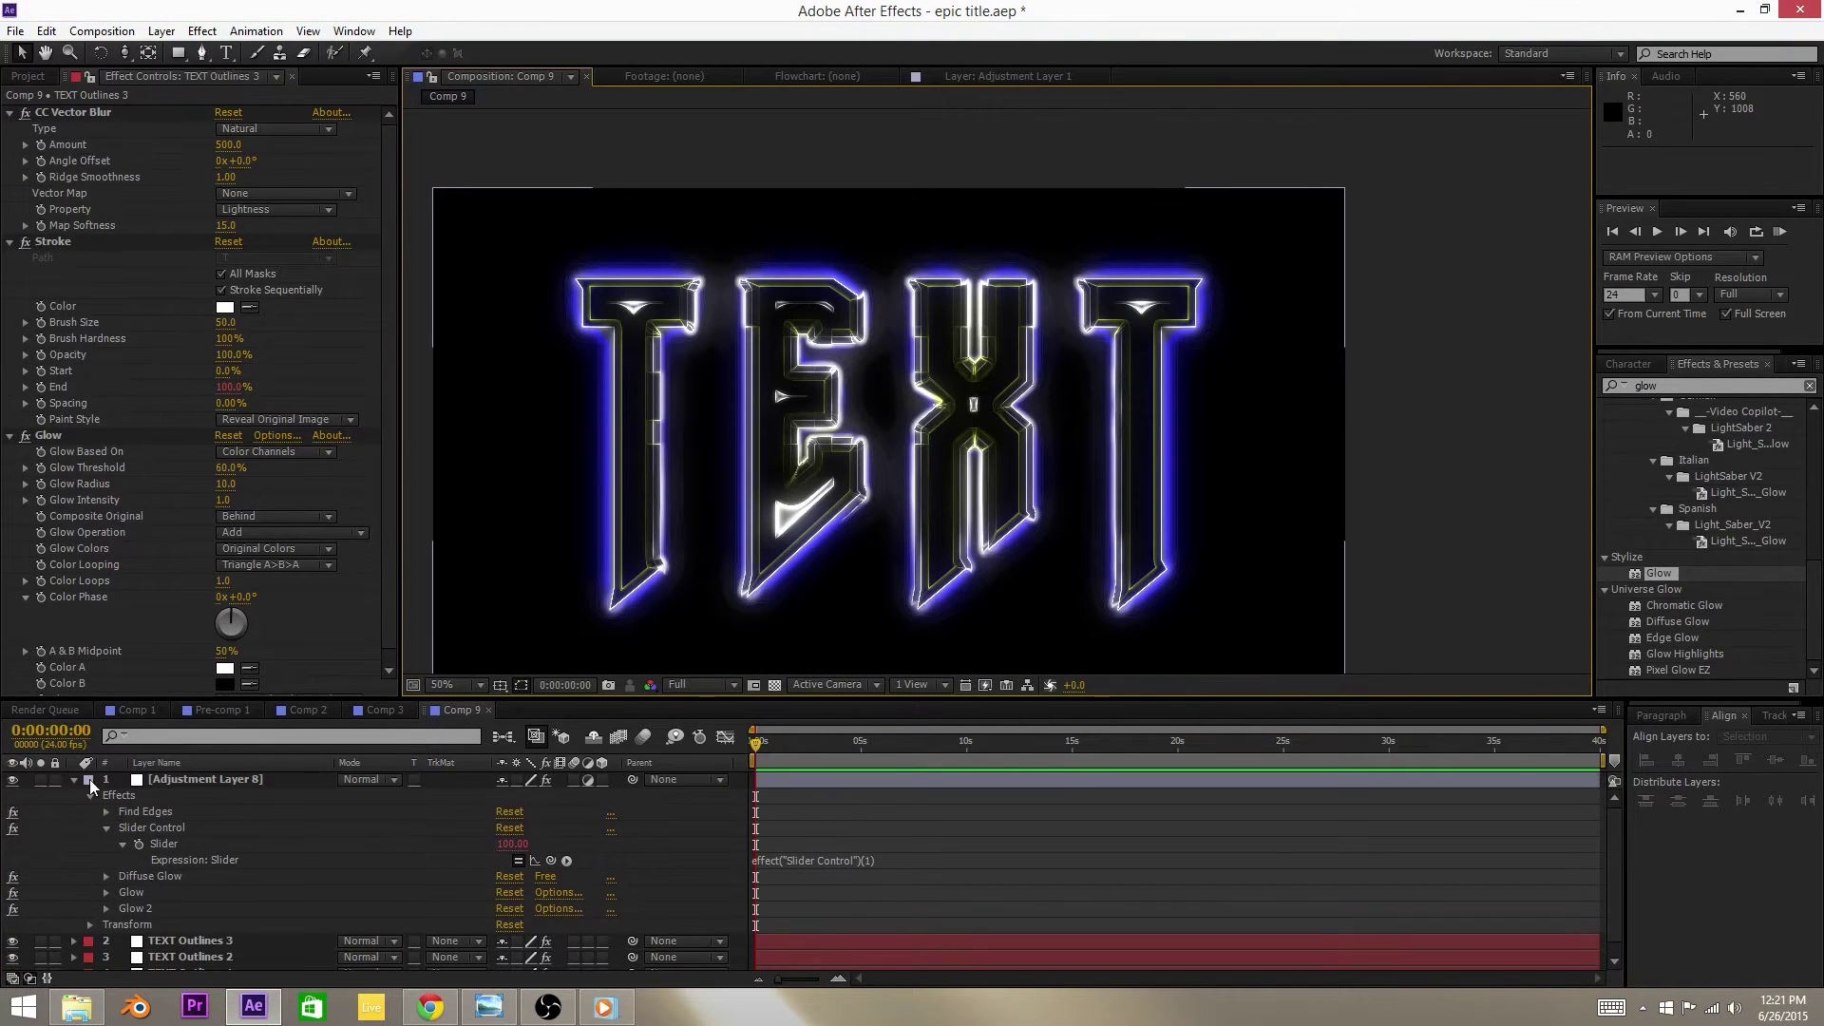
left_click(74, 779)
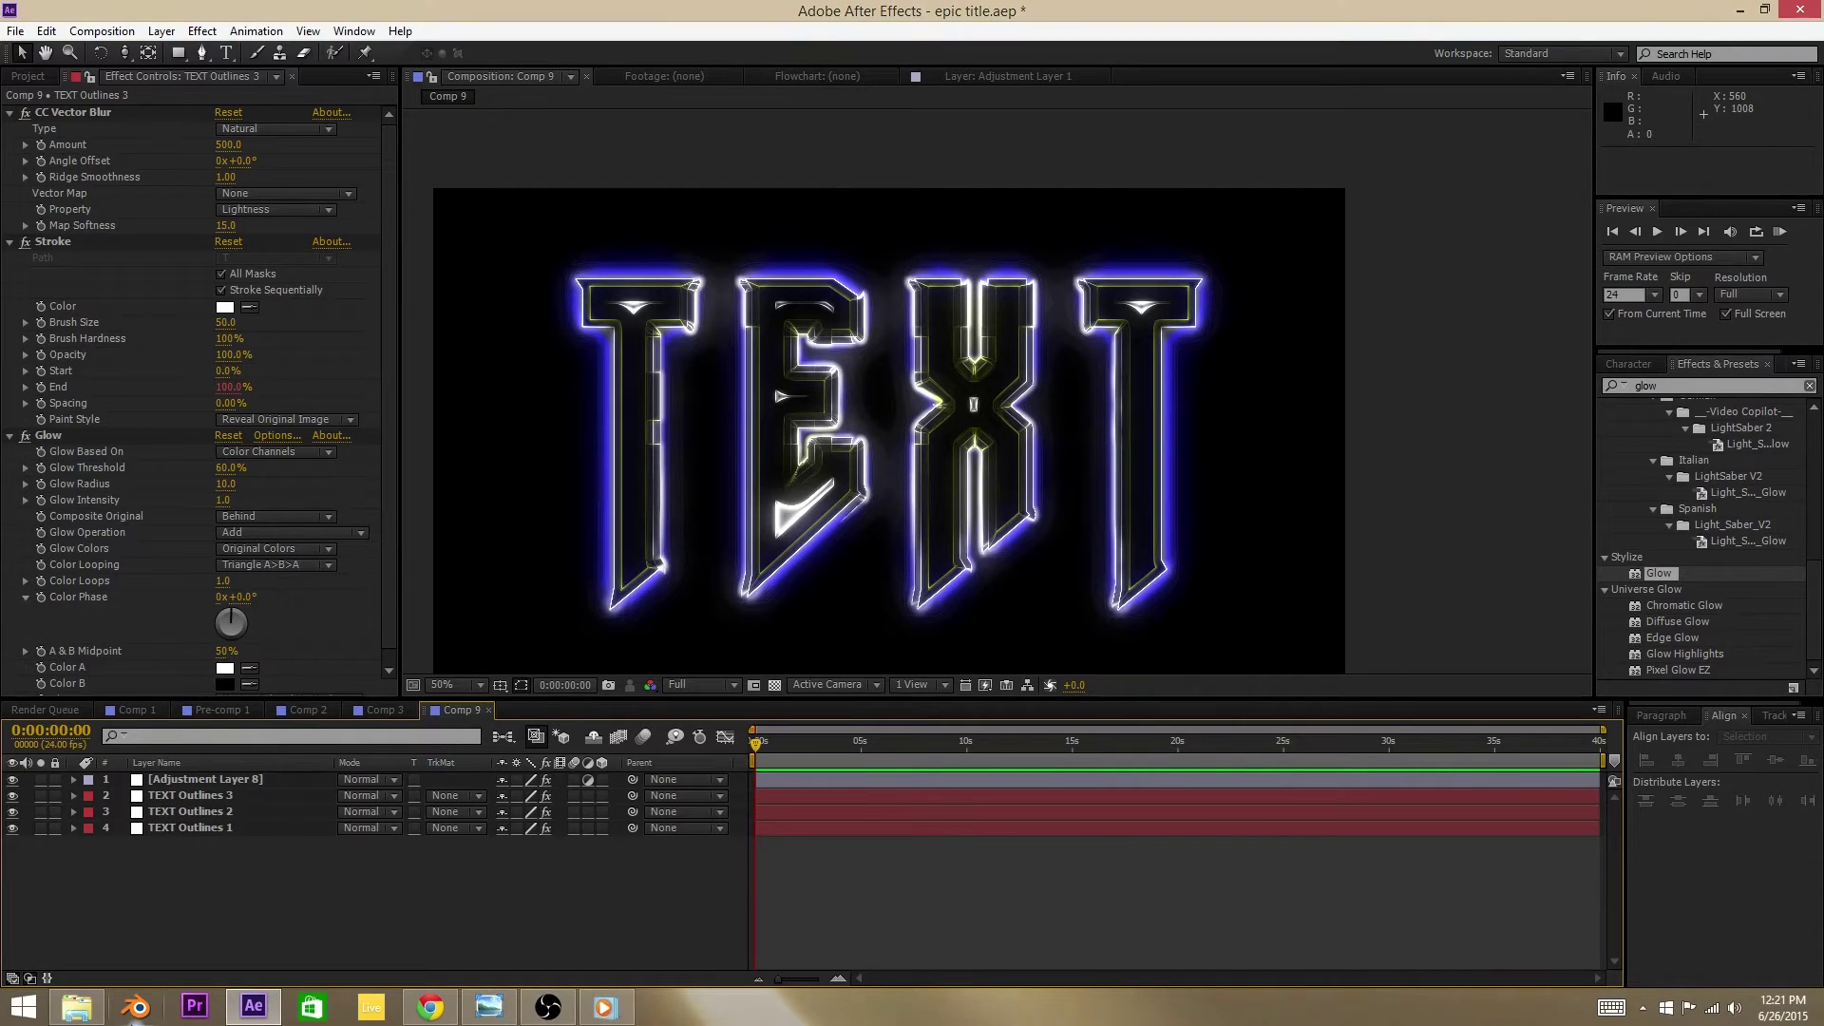
Step: Create a new black solid above all layers and apply the Video Copilot Optical Flares effect to it
mouse_move(54, 1021)
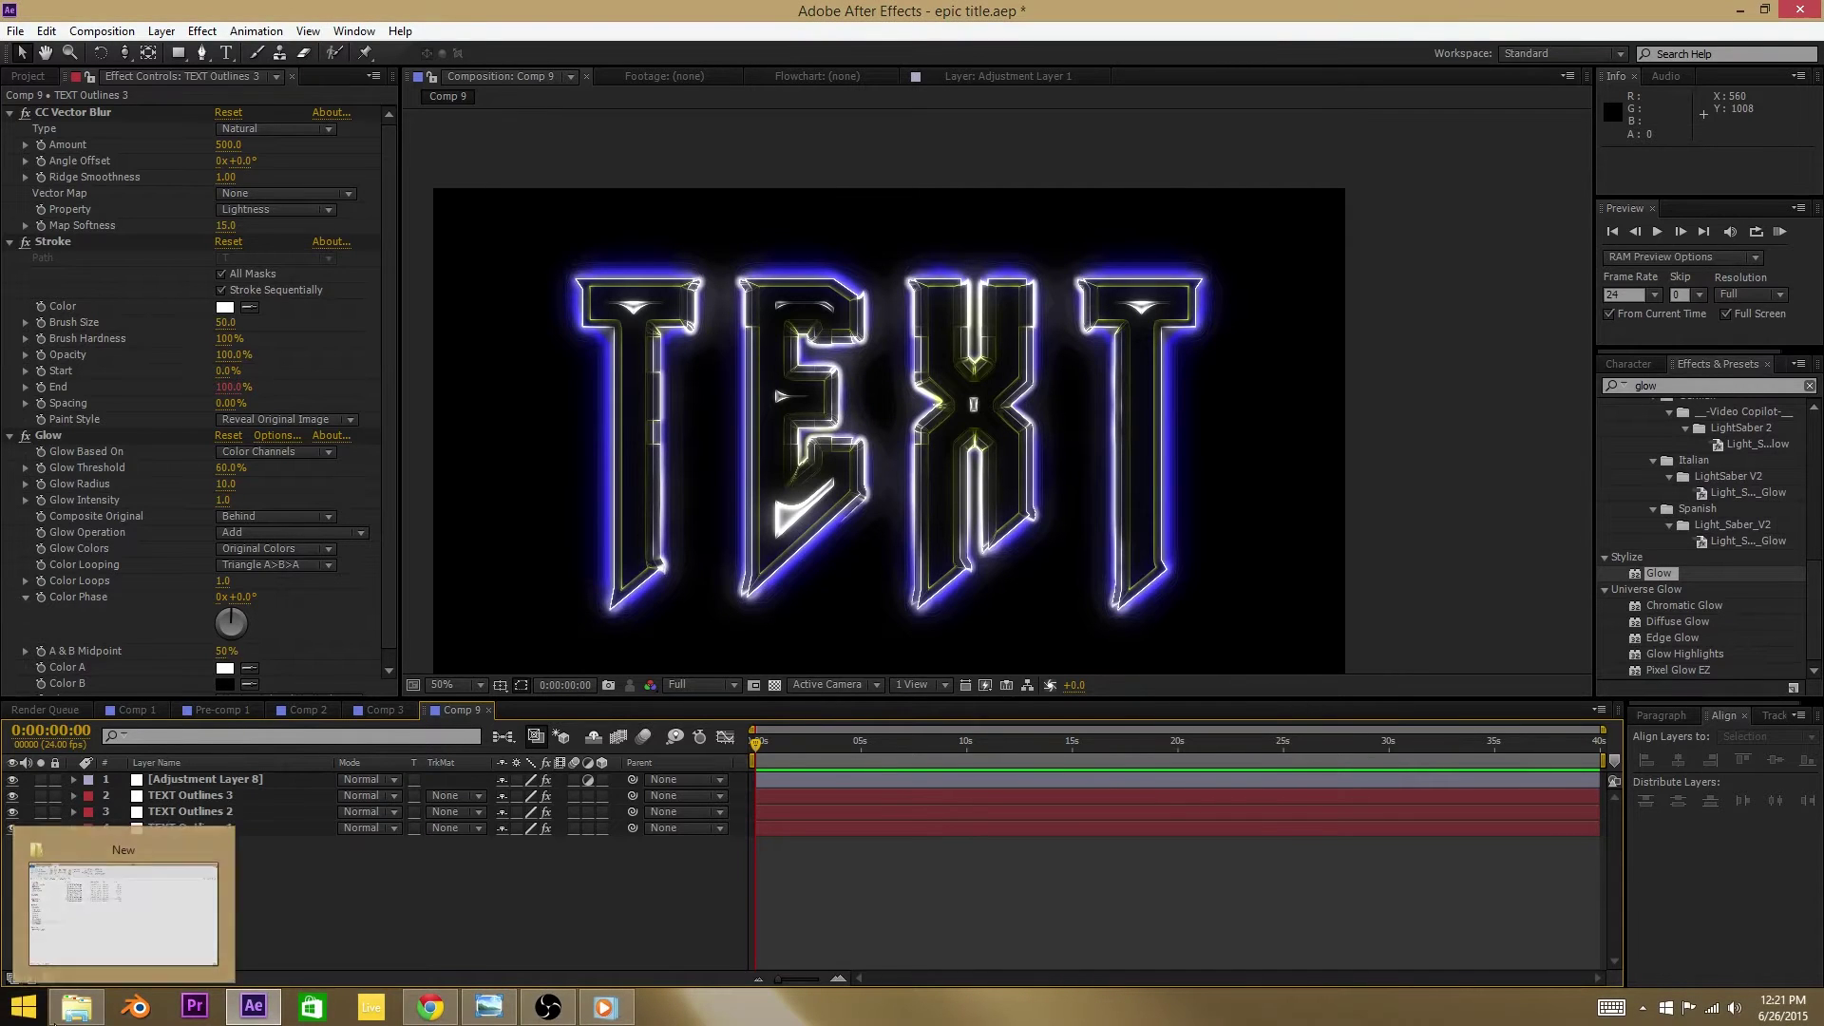
right_click(426, 919)
mouse_move(515, 719)
left_click(278, 767)
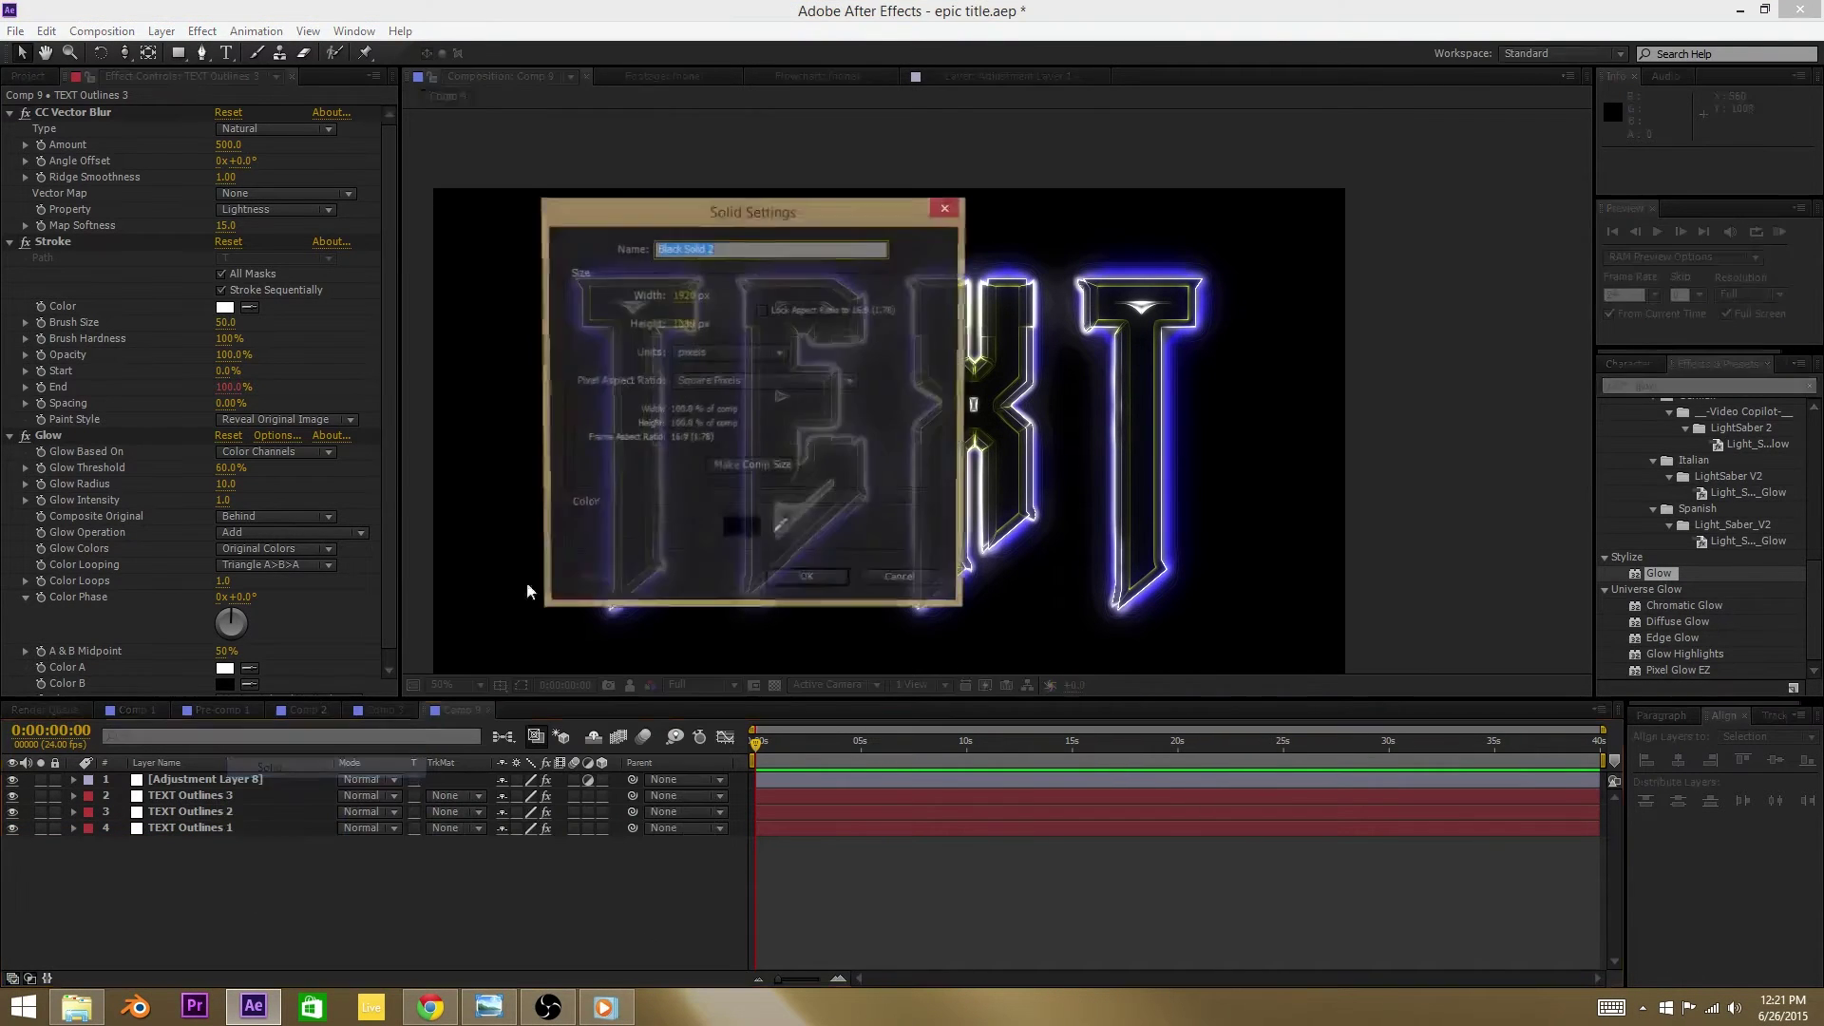
left_click(808, 583)
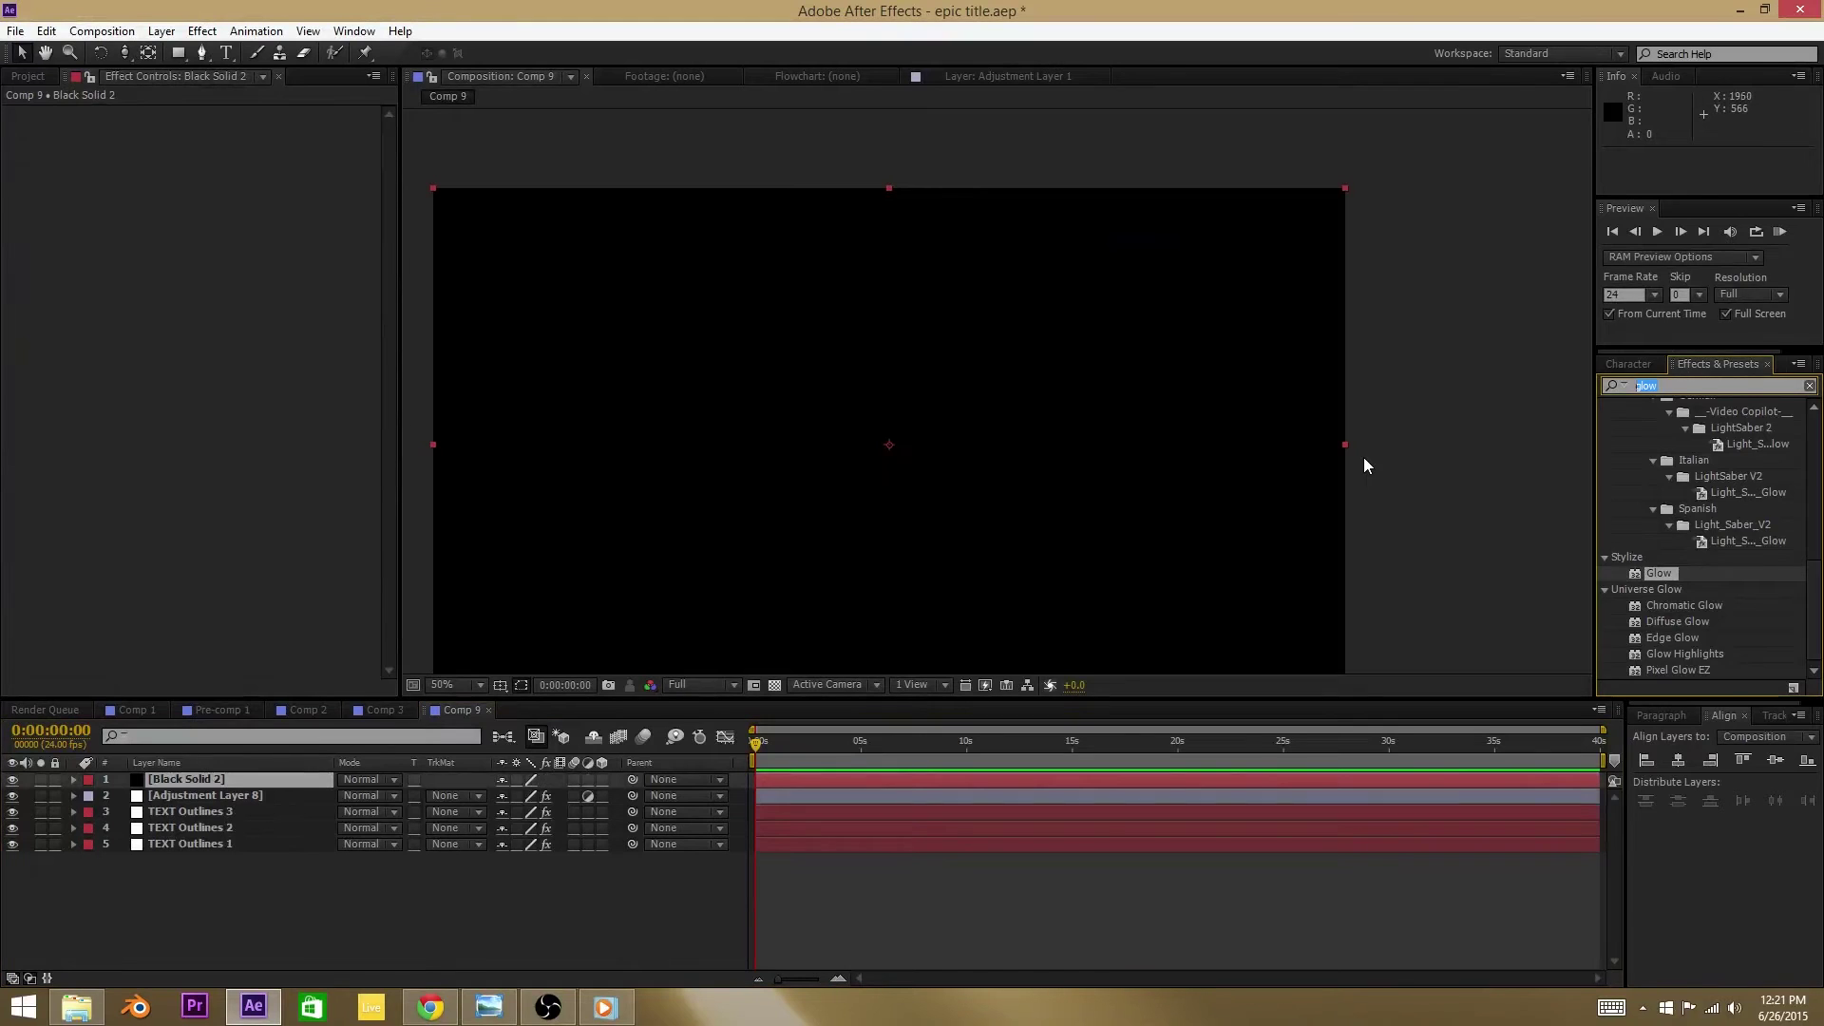
type("optic")
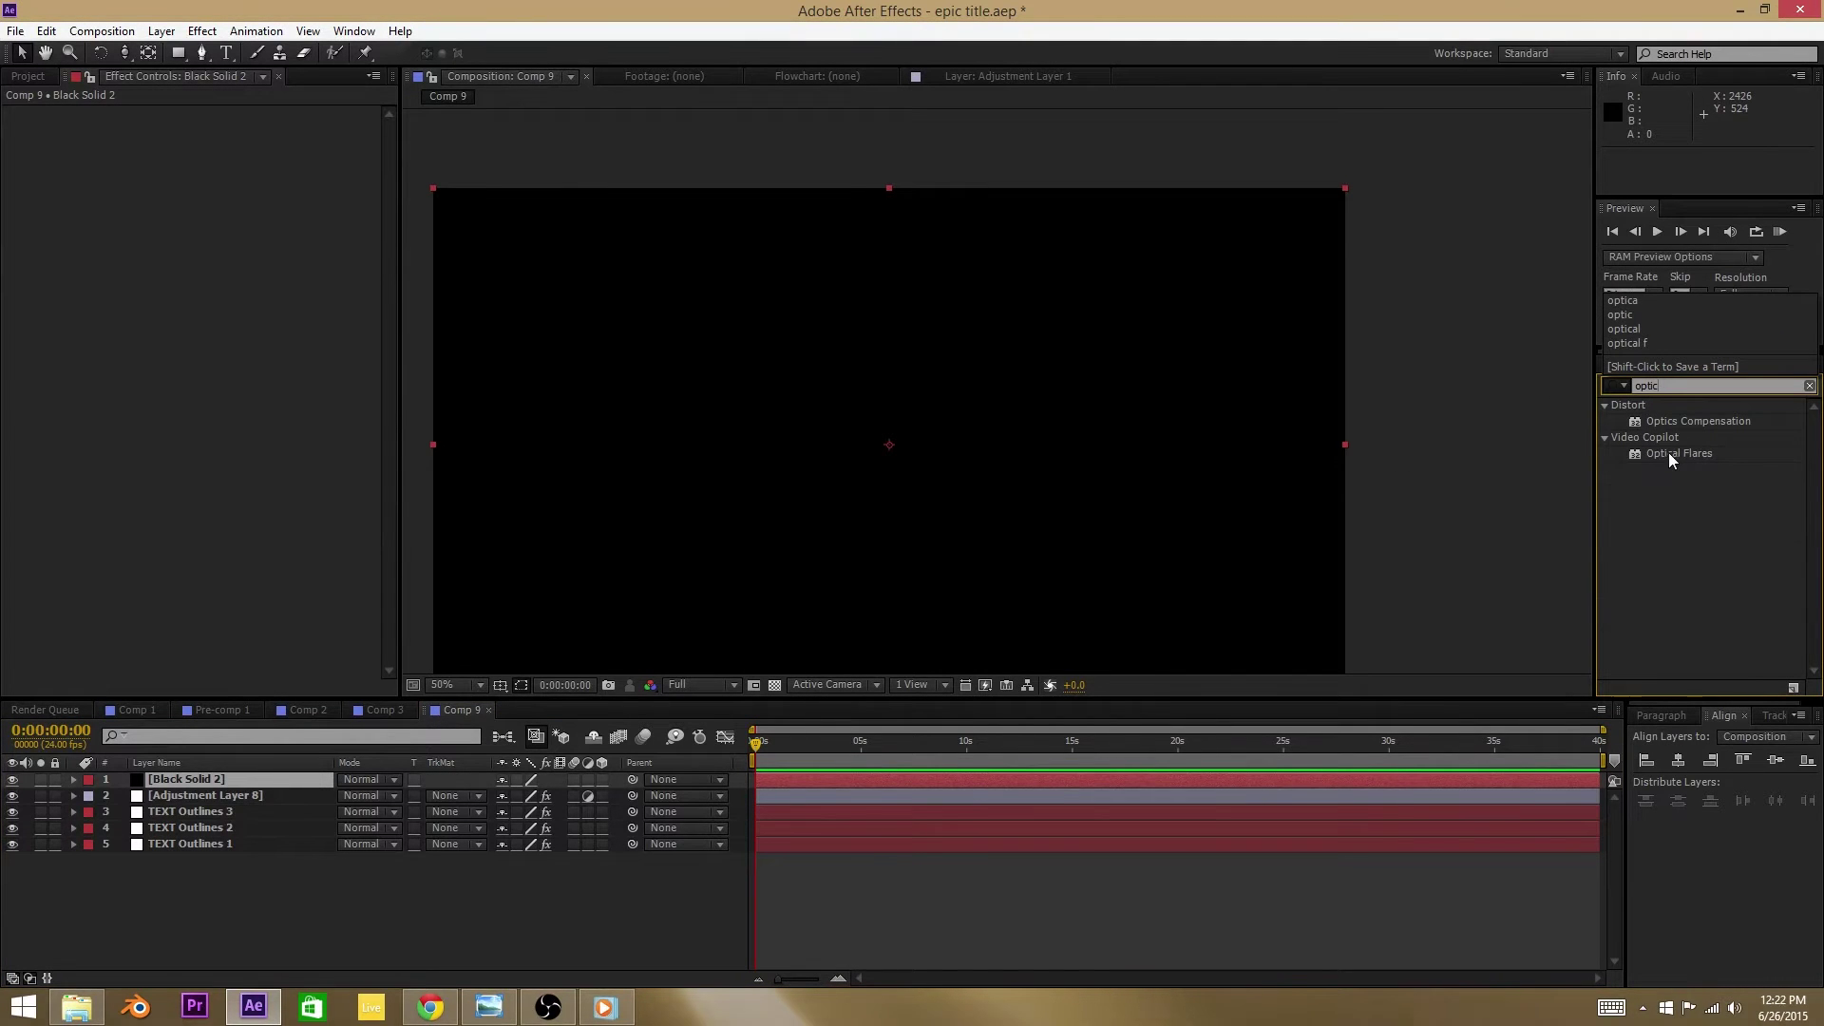
left_click_drag(1668, 452, 936, 522)
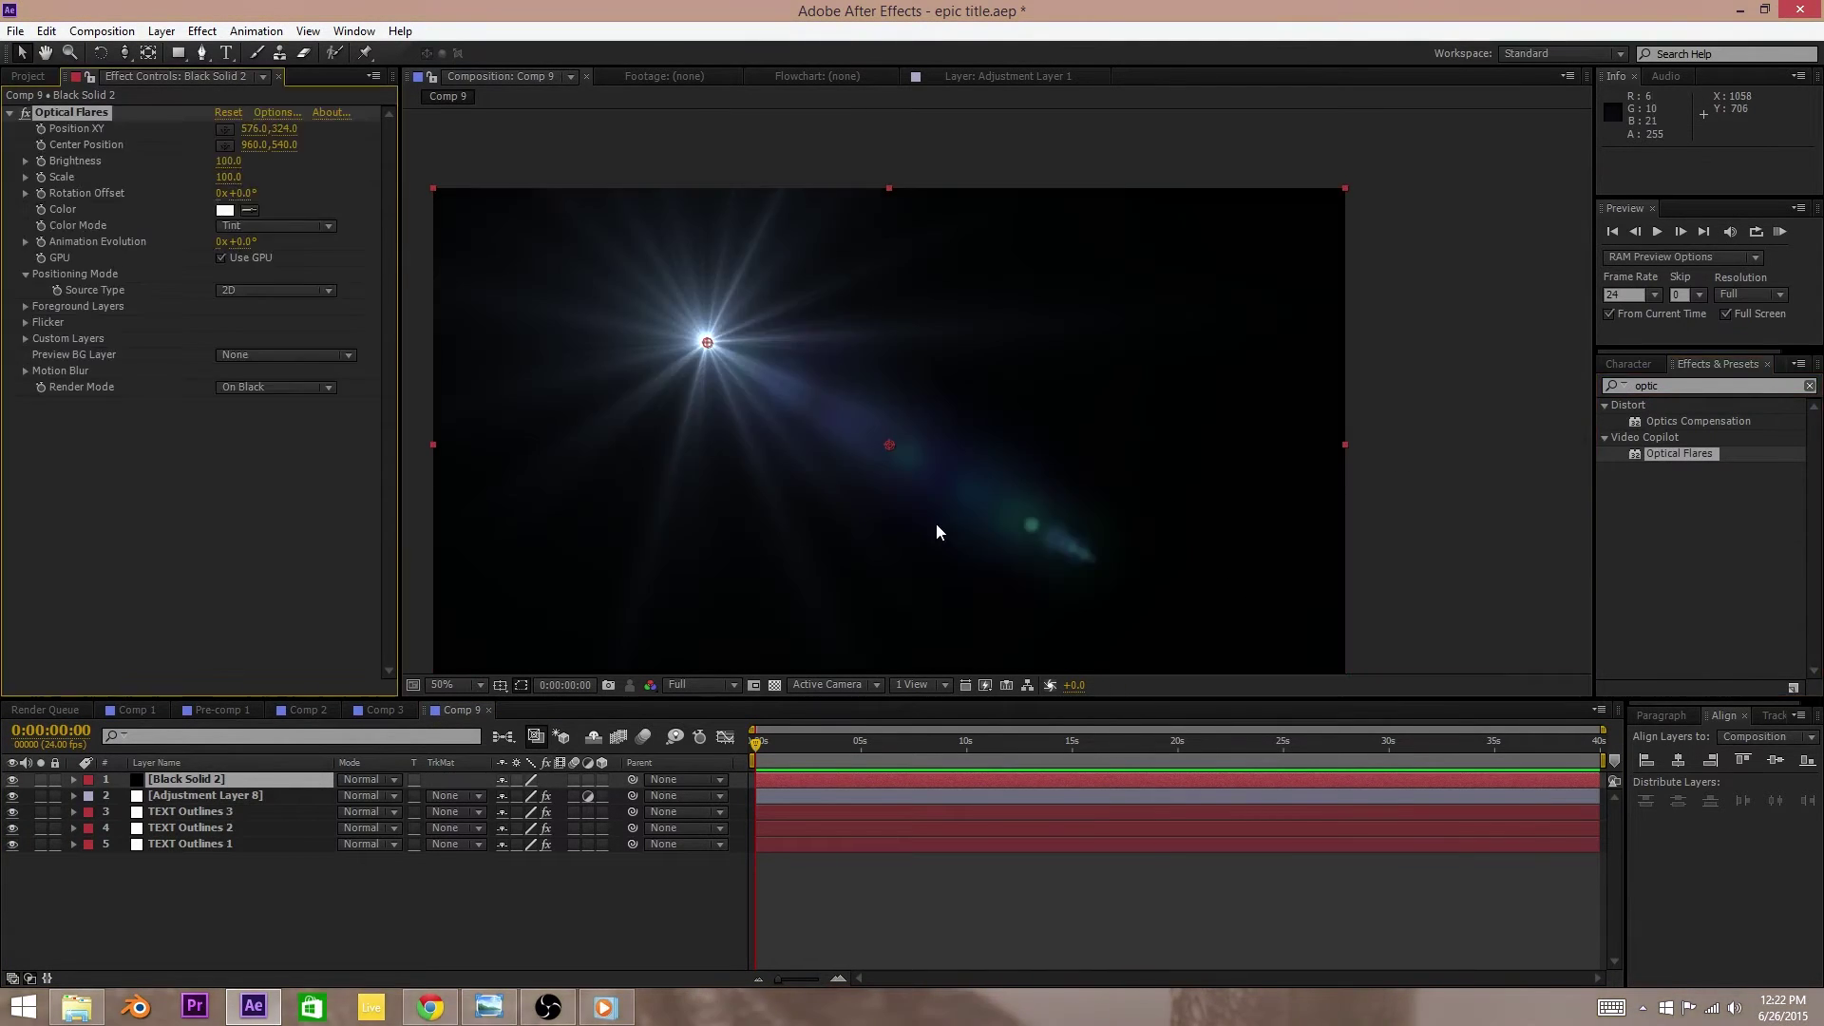
Step: Set the flare solid's blending mode to Screen and move the flare to about 294, 180 by the first T's upper-left corner
left_click(370, 779)
left_click(458, 397)
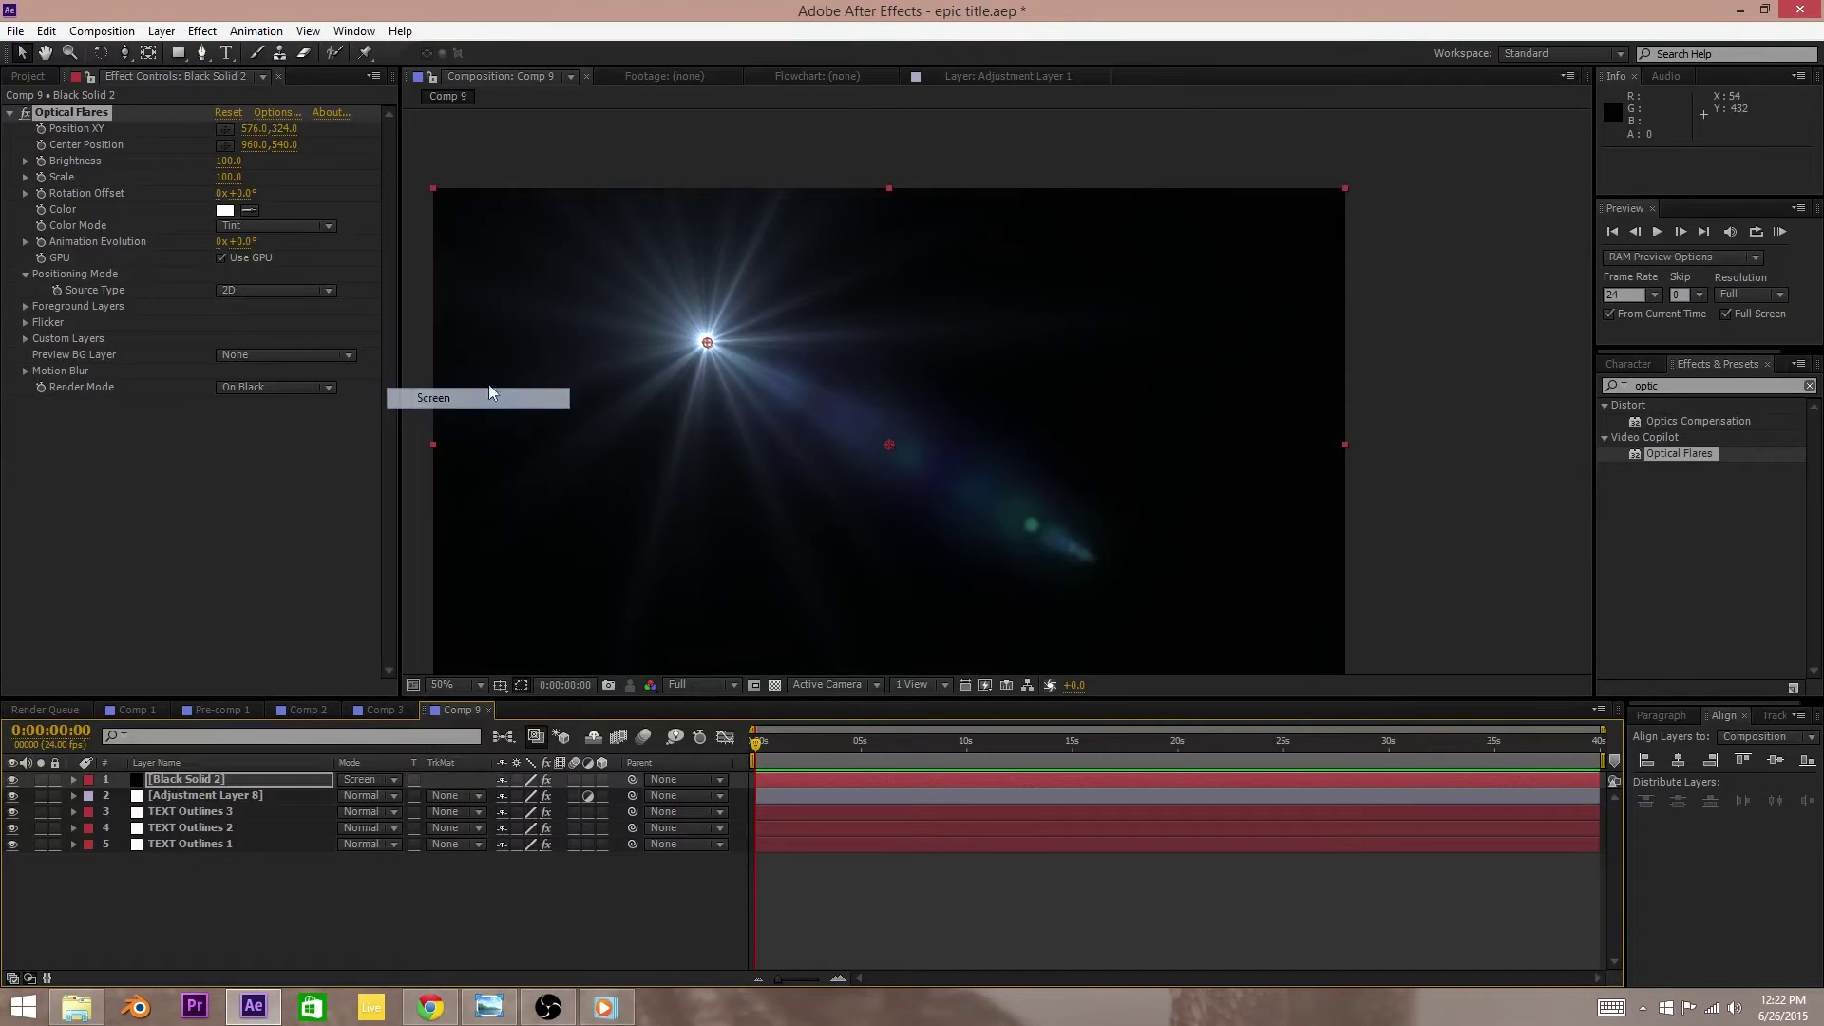
left_click_drag(708, 346, 572, 275)
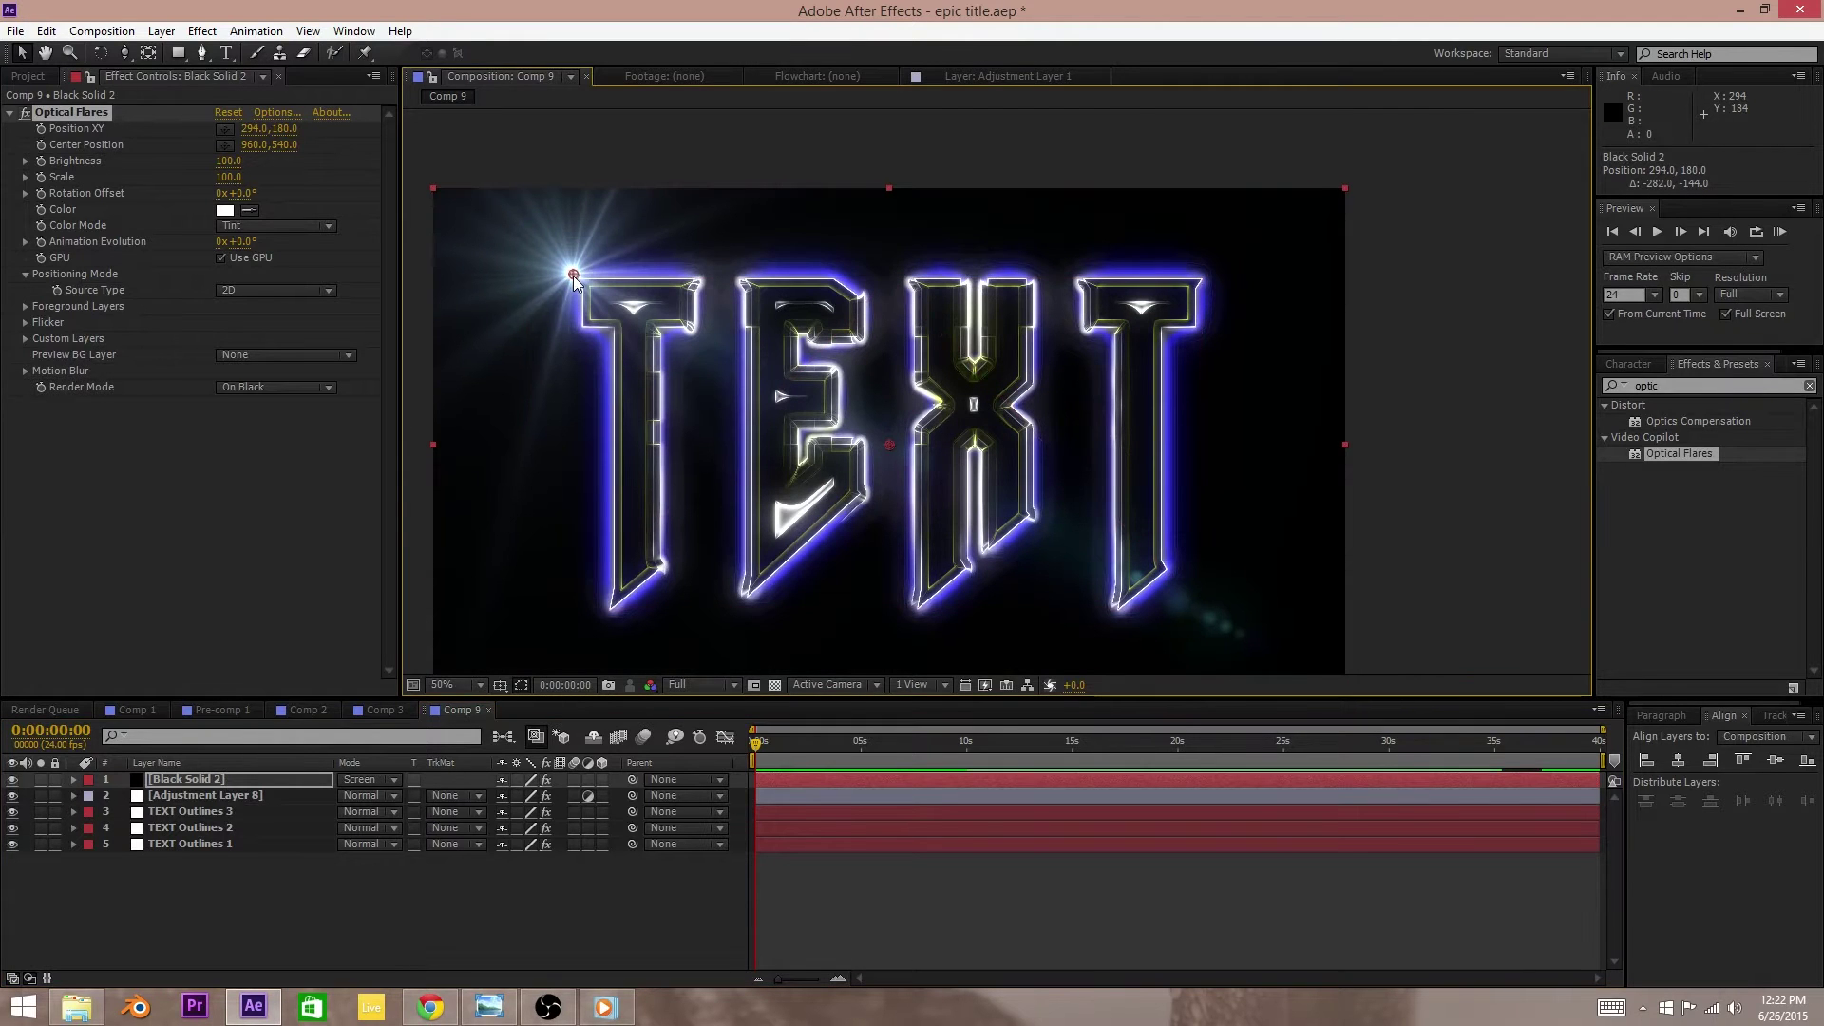
Step: Load the blue horizontal streak flare from the Conspiracy presets in the Optical Flares options
left_click(265, 112)
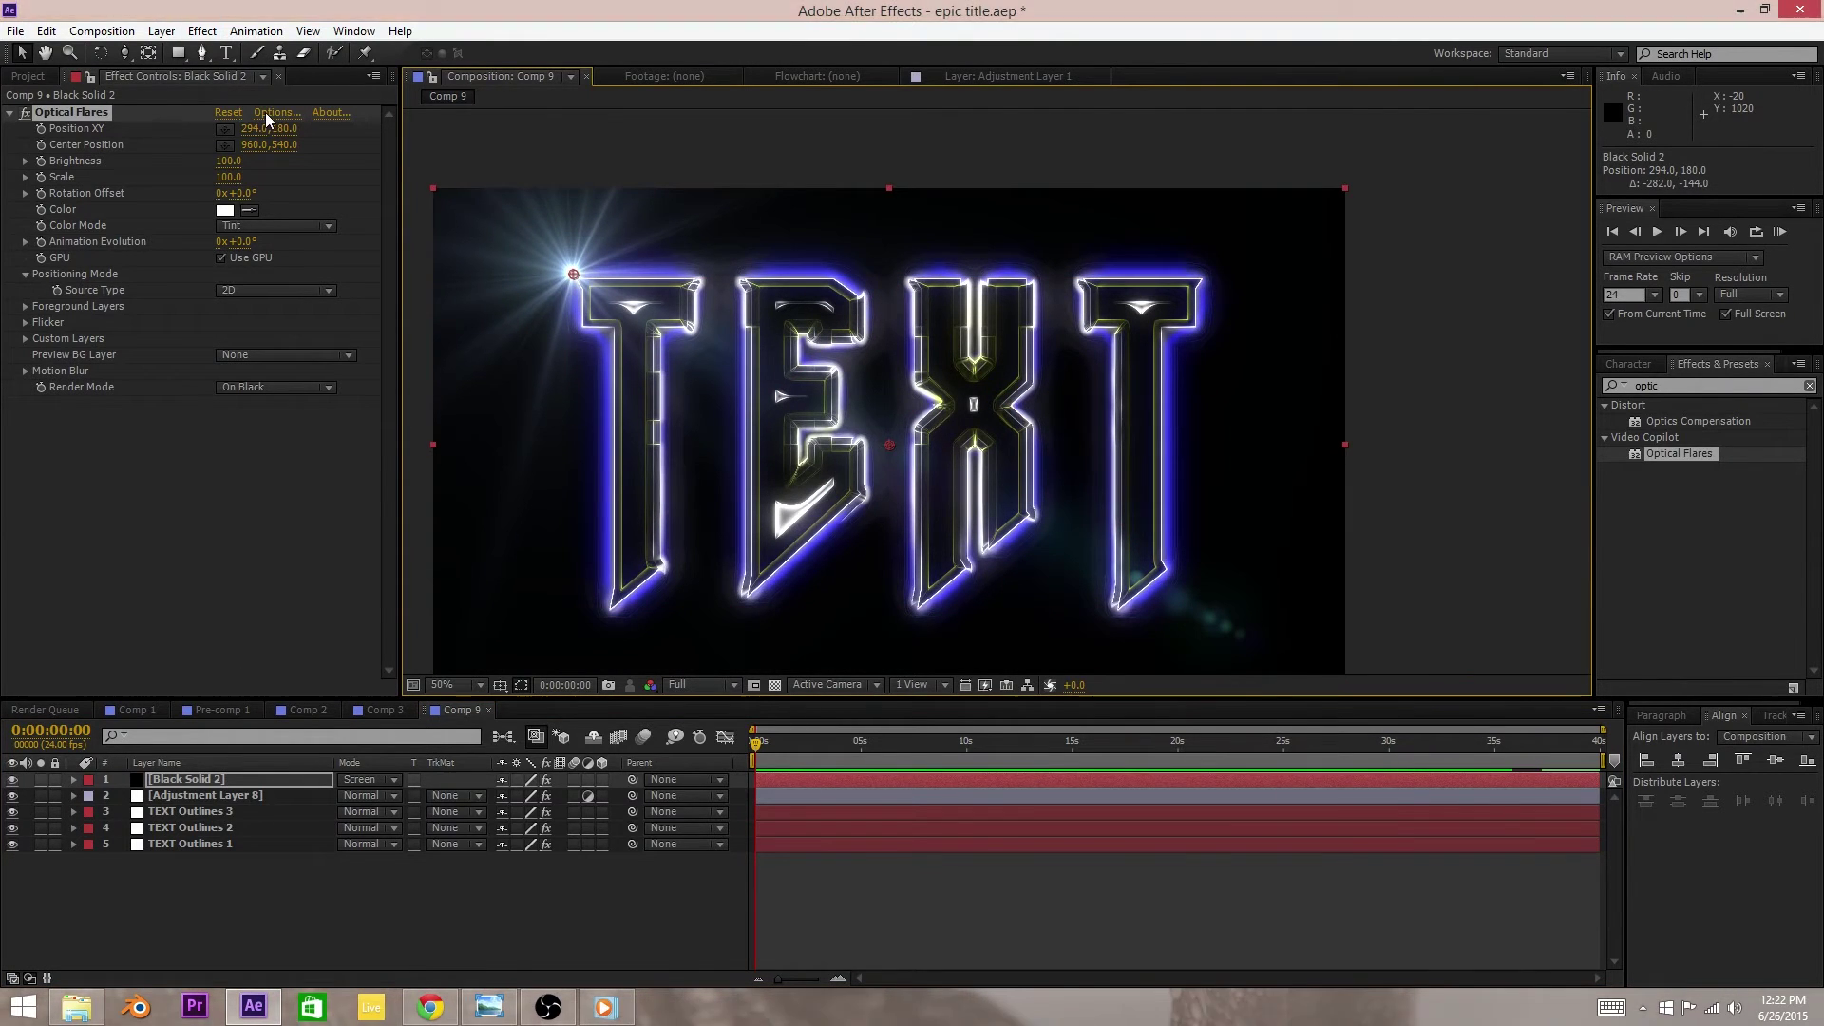
left_click(1242, 604)
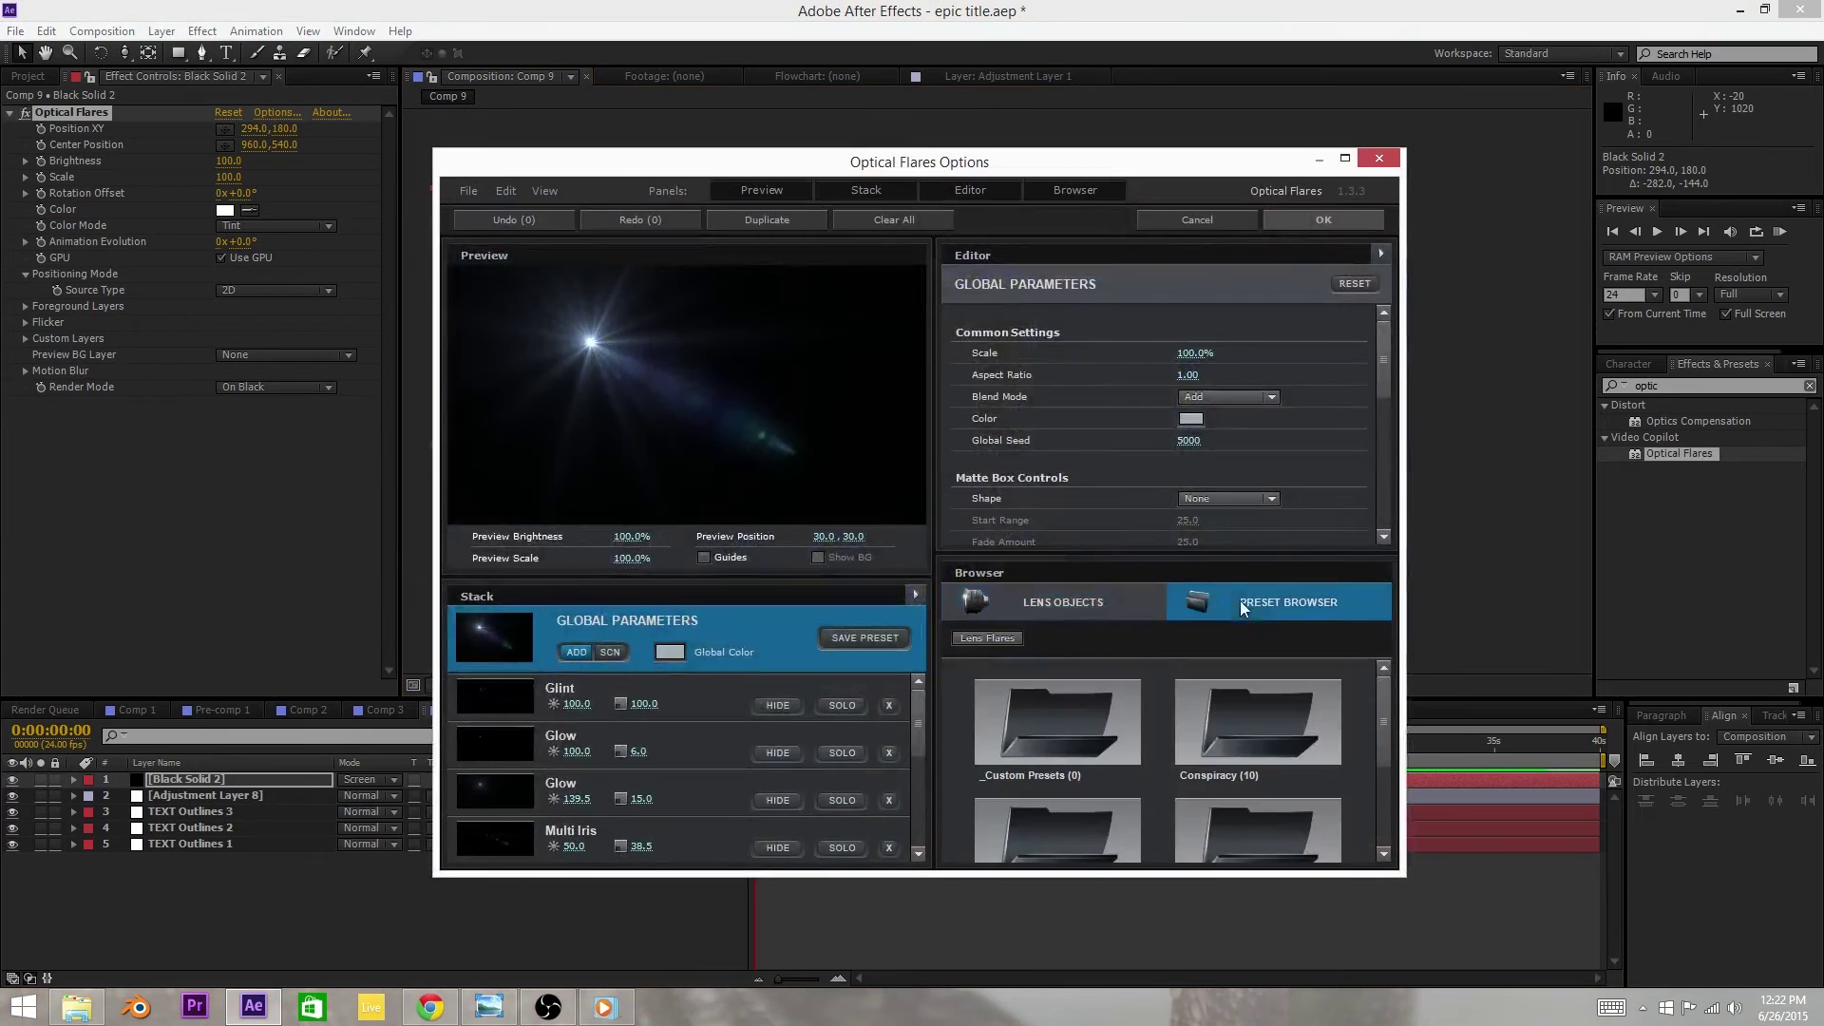
left_click(1240, 756)
left_click(1075, 847)
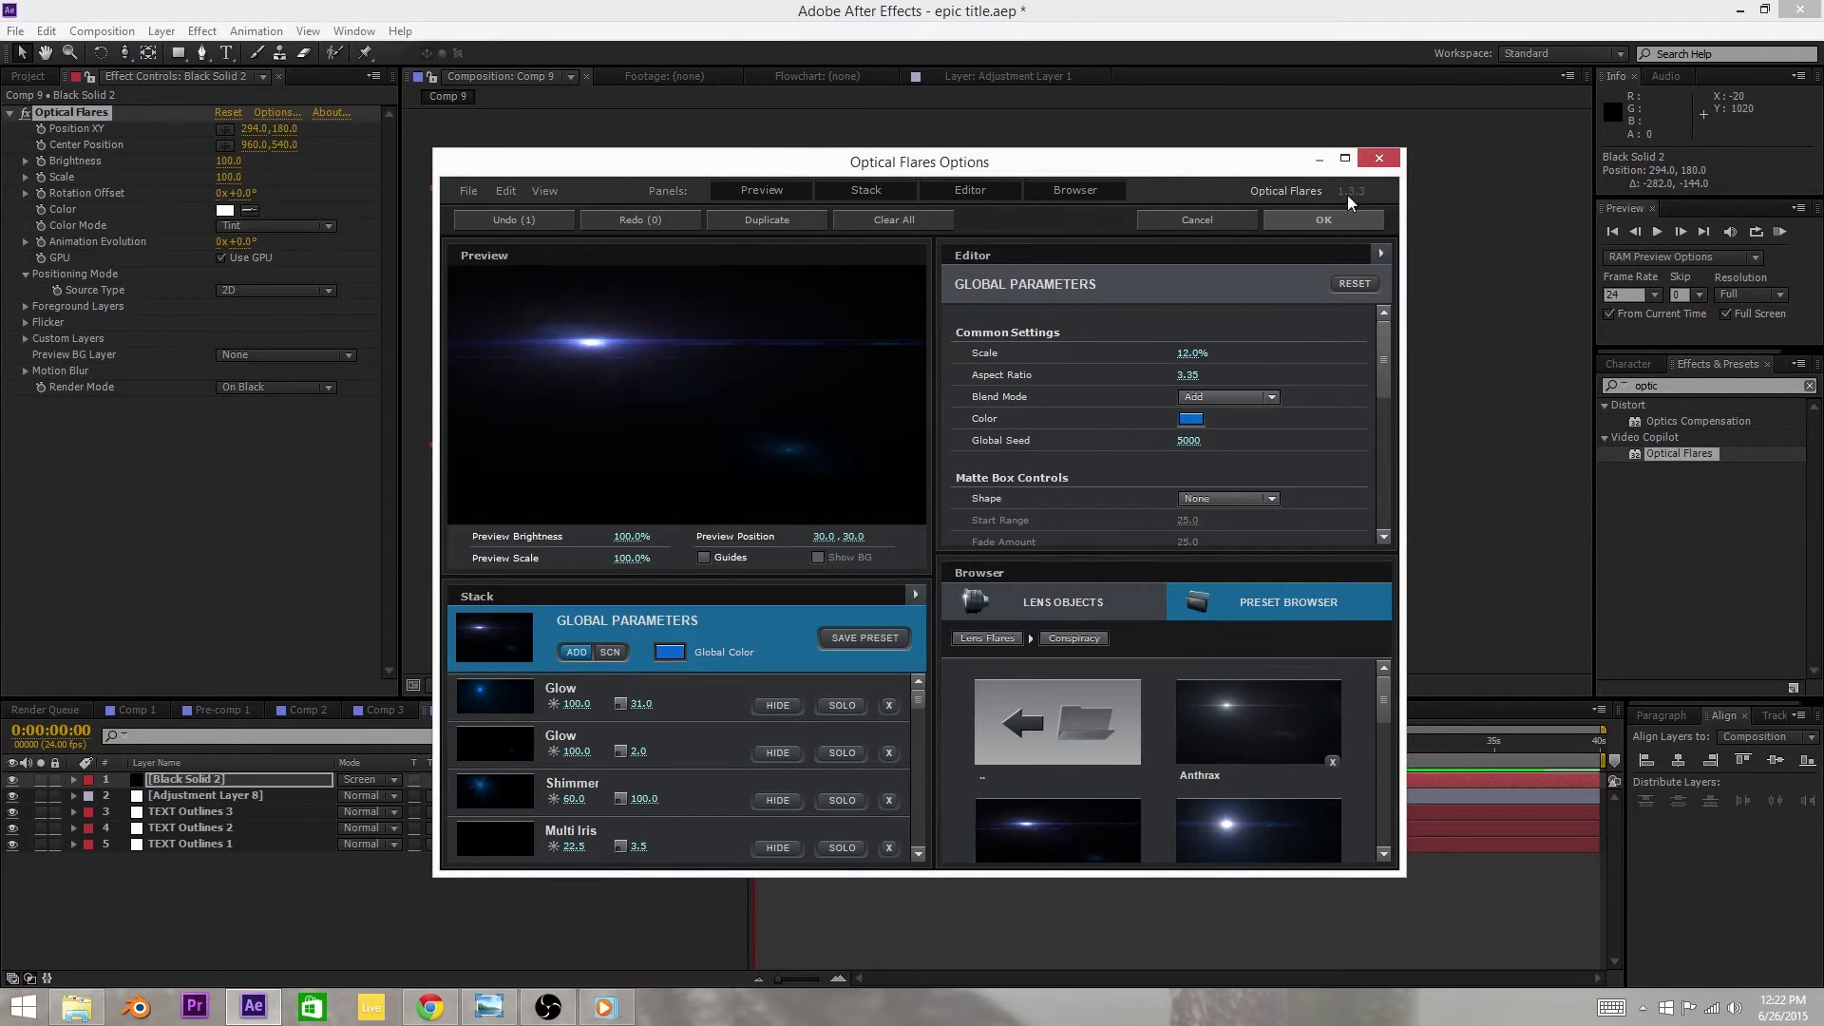
left_click(1354, 220)
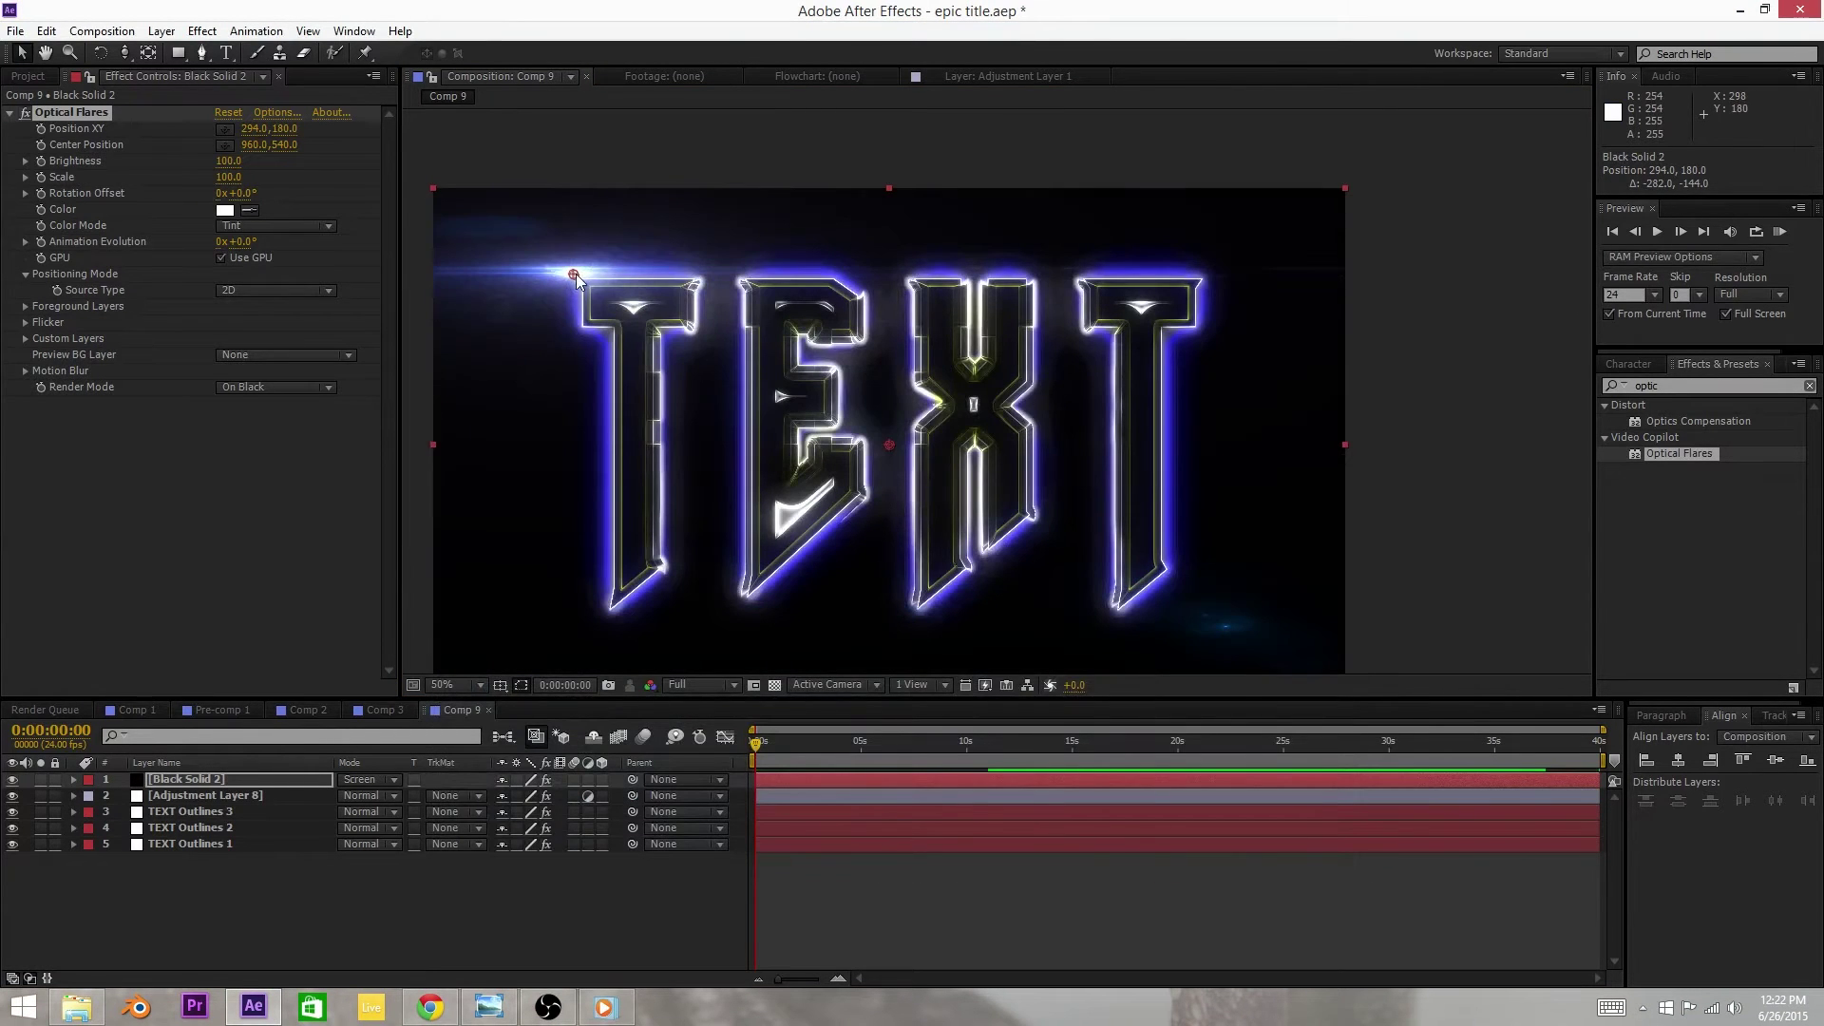
Step: Nudge the flare to 302, 186 on the first T's corner and set the solid's blending mode to Add
left_click_drag(580, 276, 579, 279)
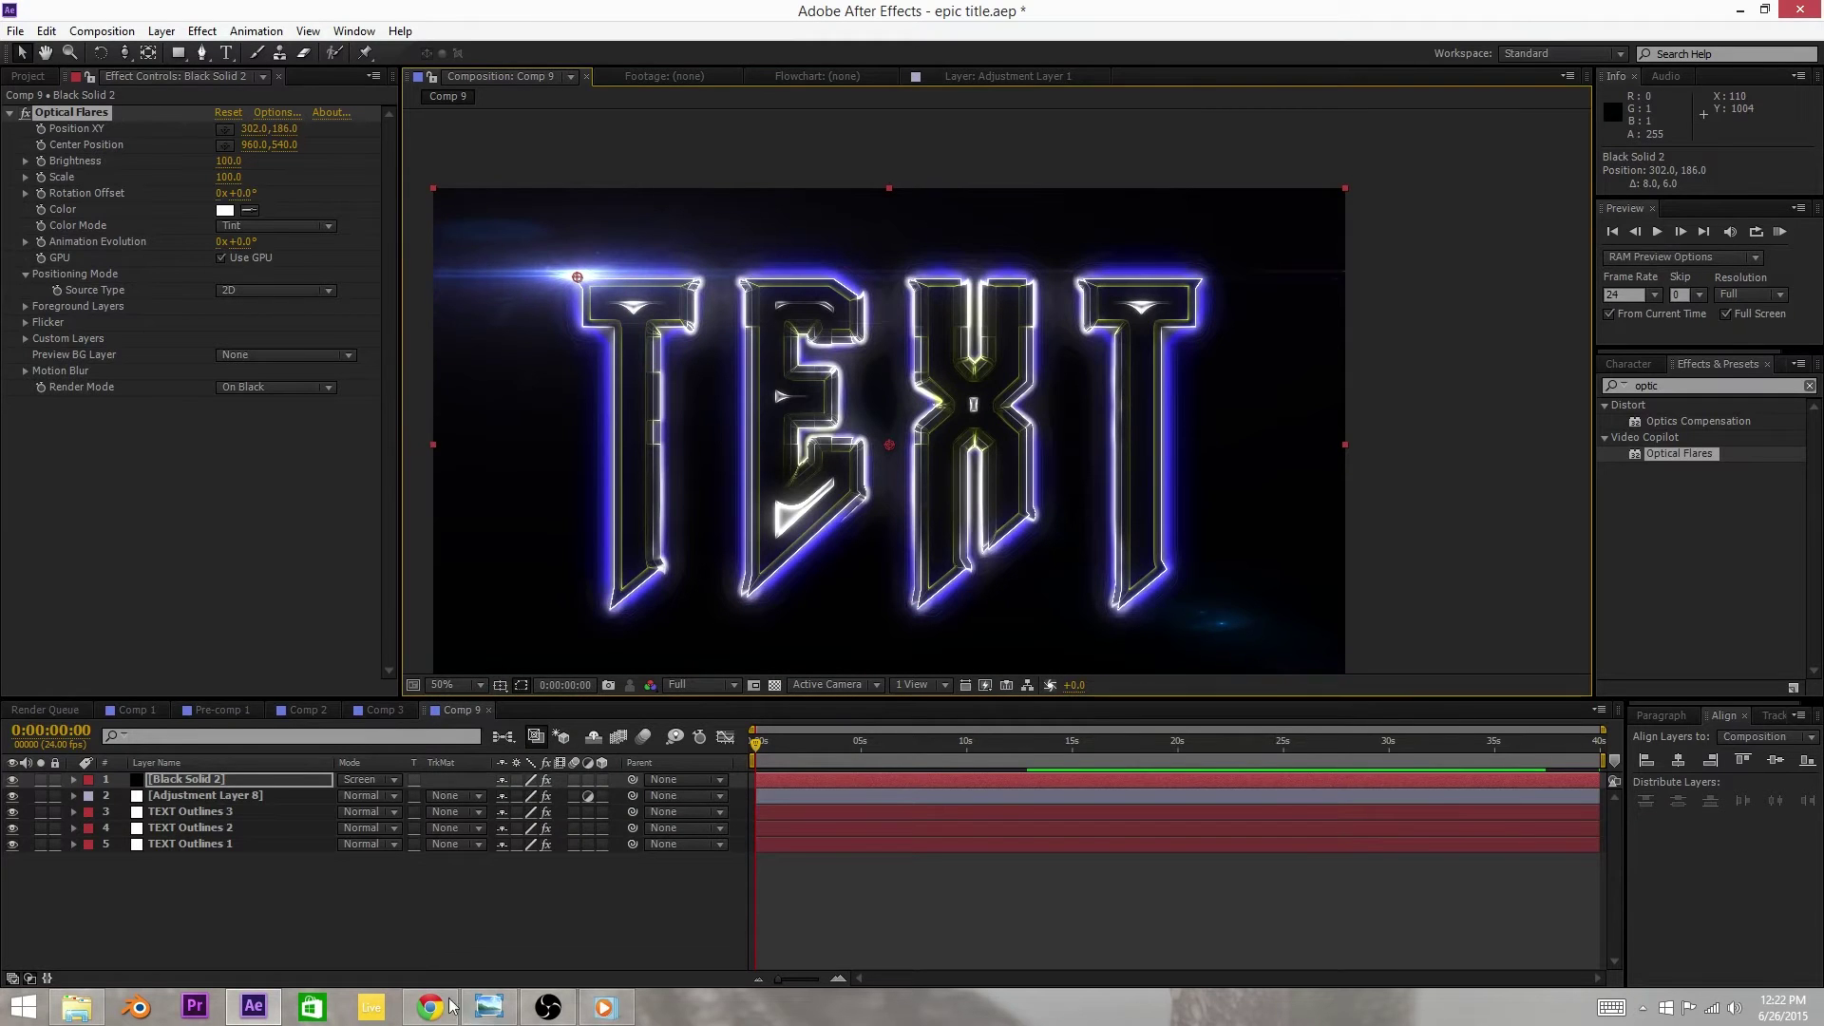
left_click(385, 779)
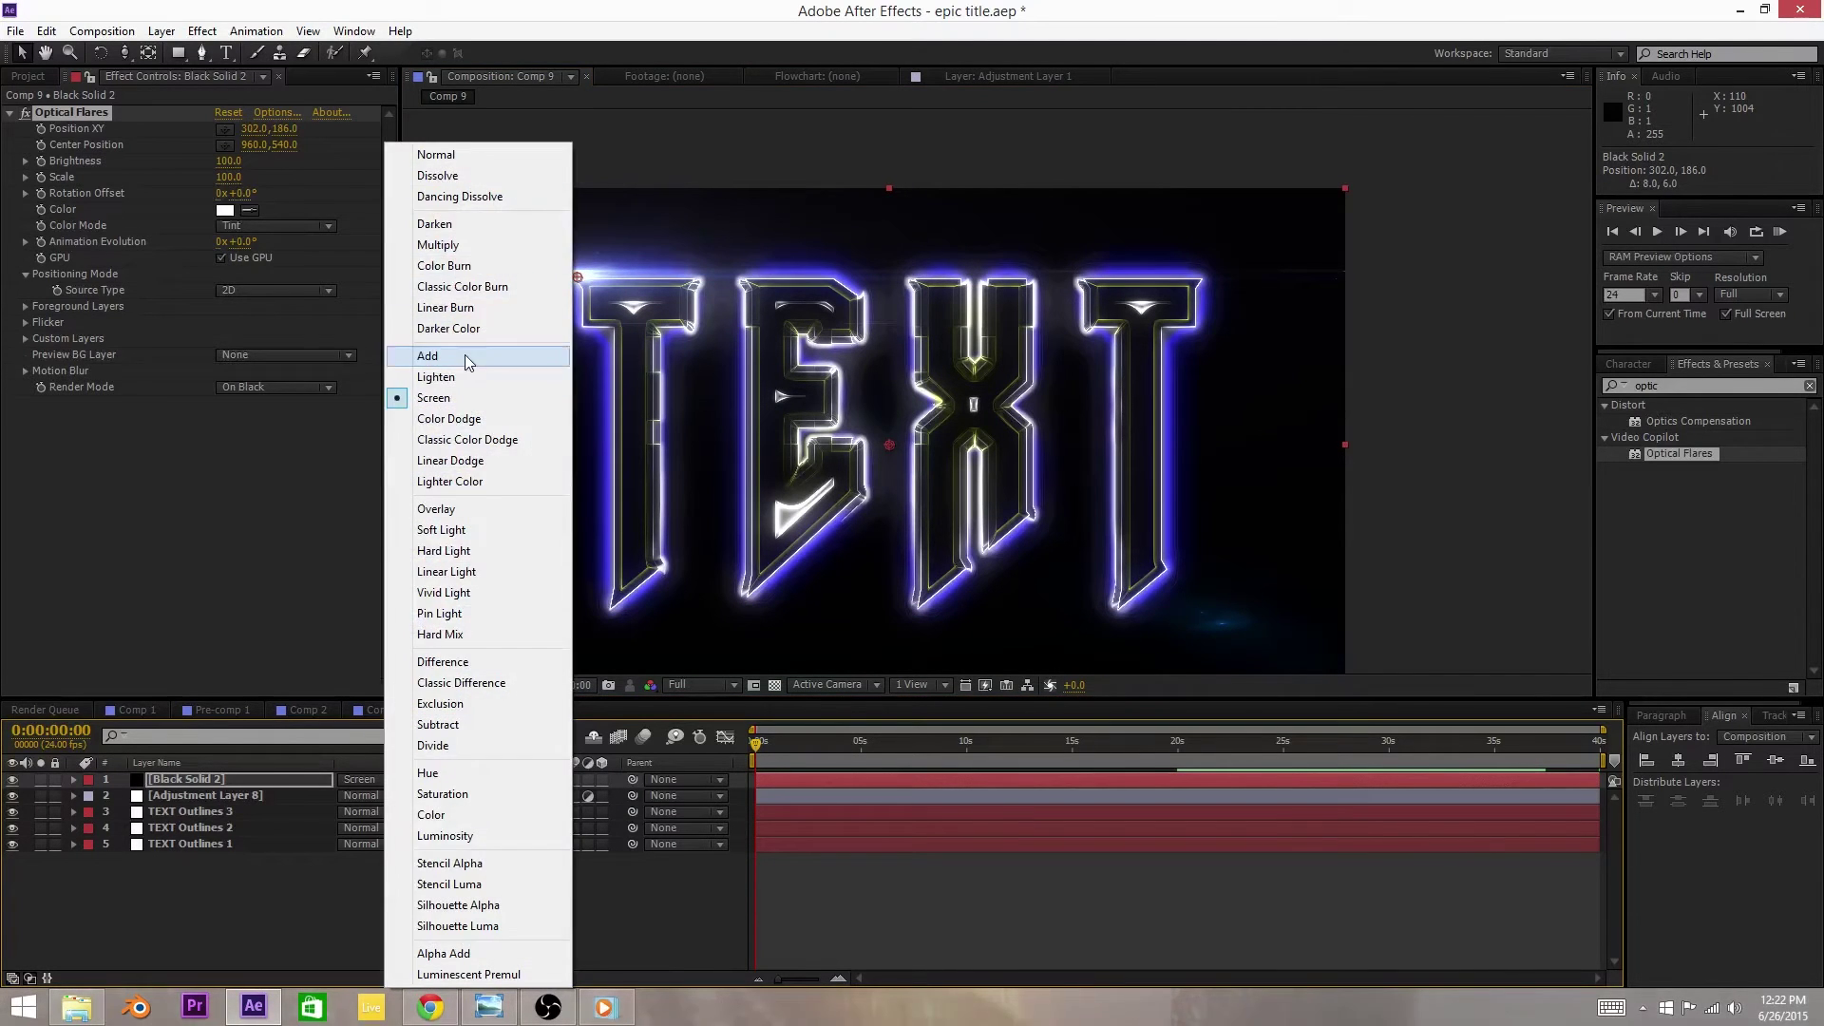
left_click(465, 355)
Step: Duplicate the flare solid and position the copy's flare at 656, 856 on the lower tip of the E
left_click(190, 780)
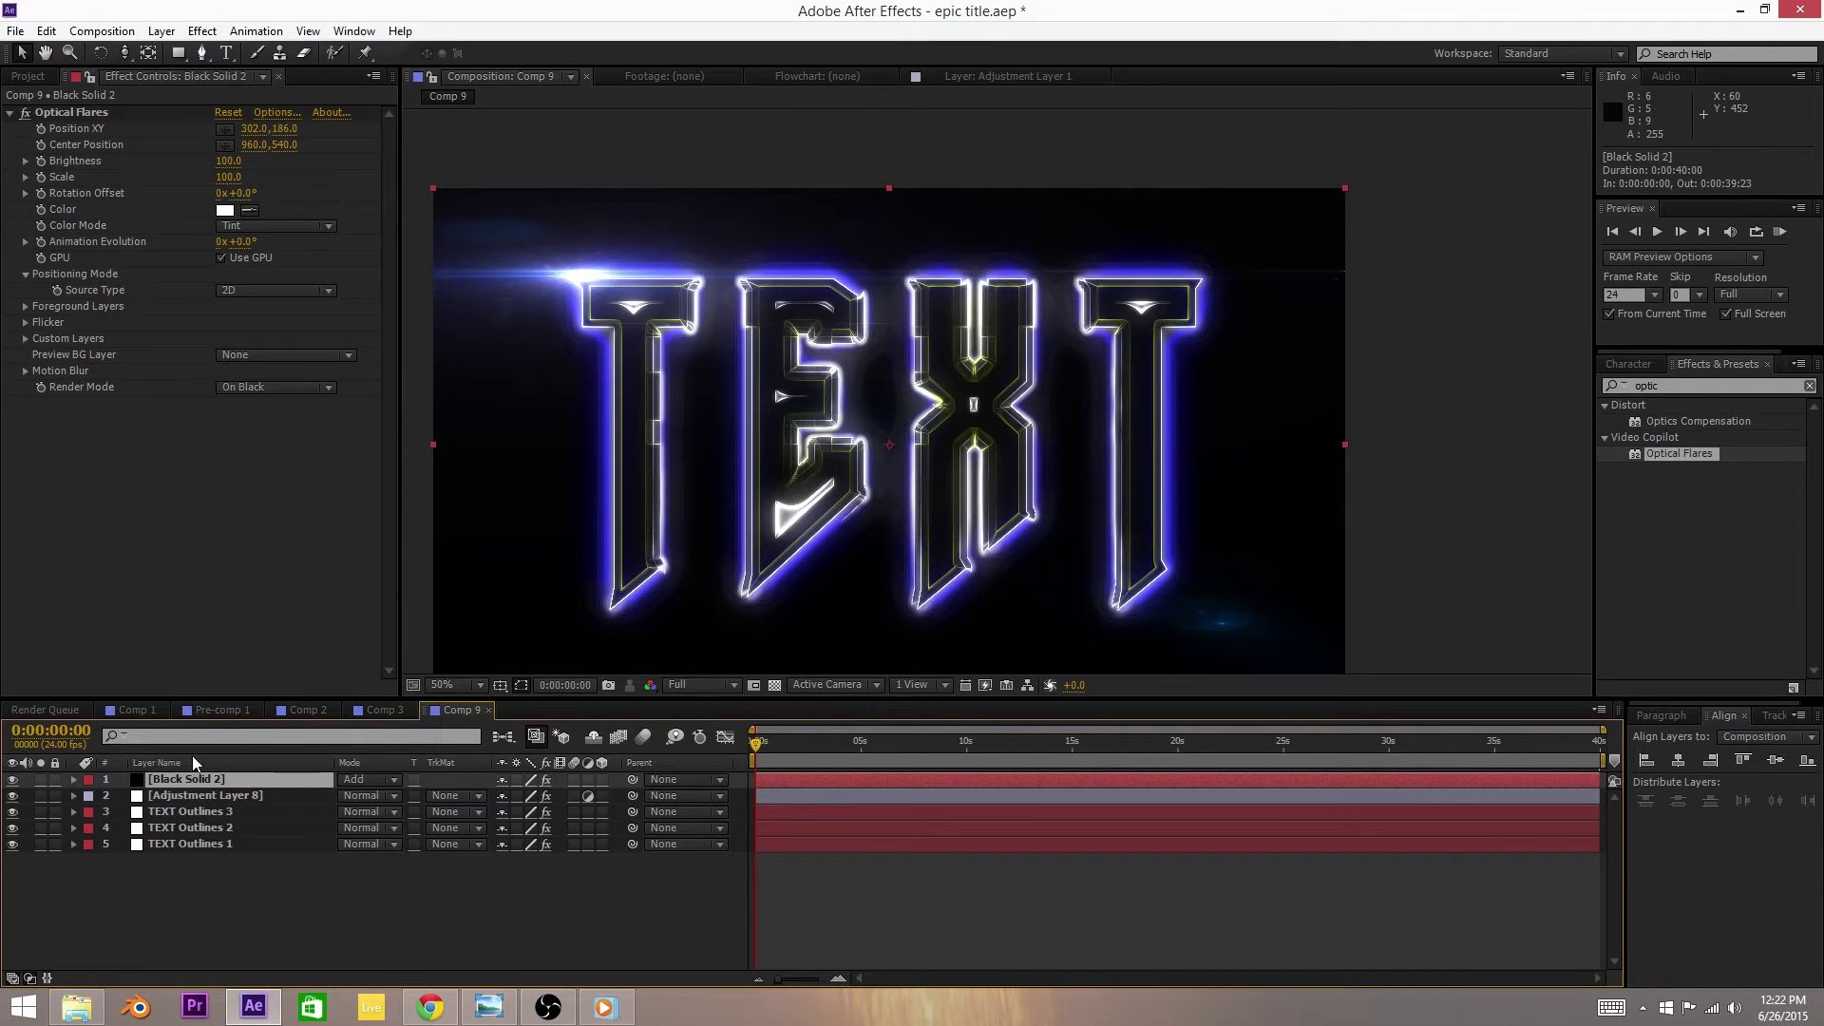
key("ctrl+d")
left_click(237, 124)
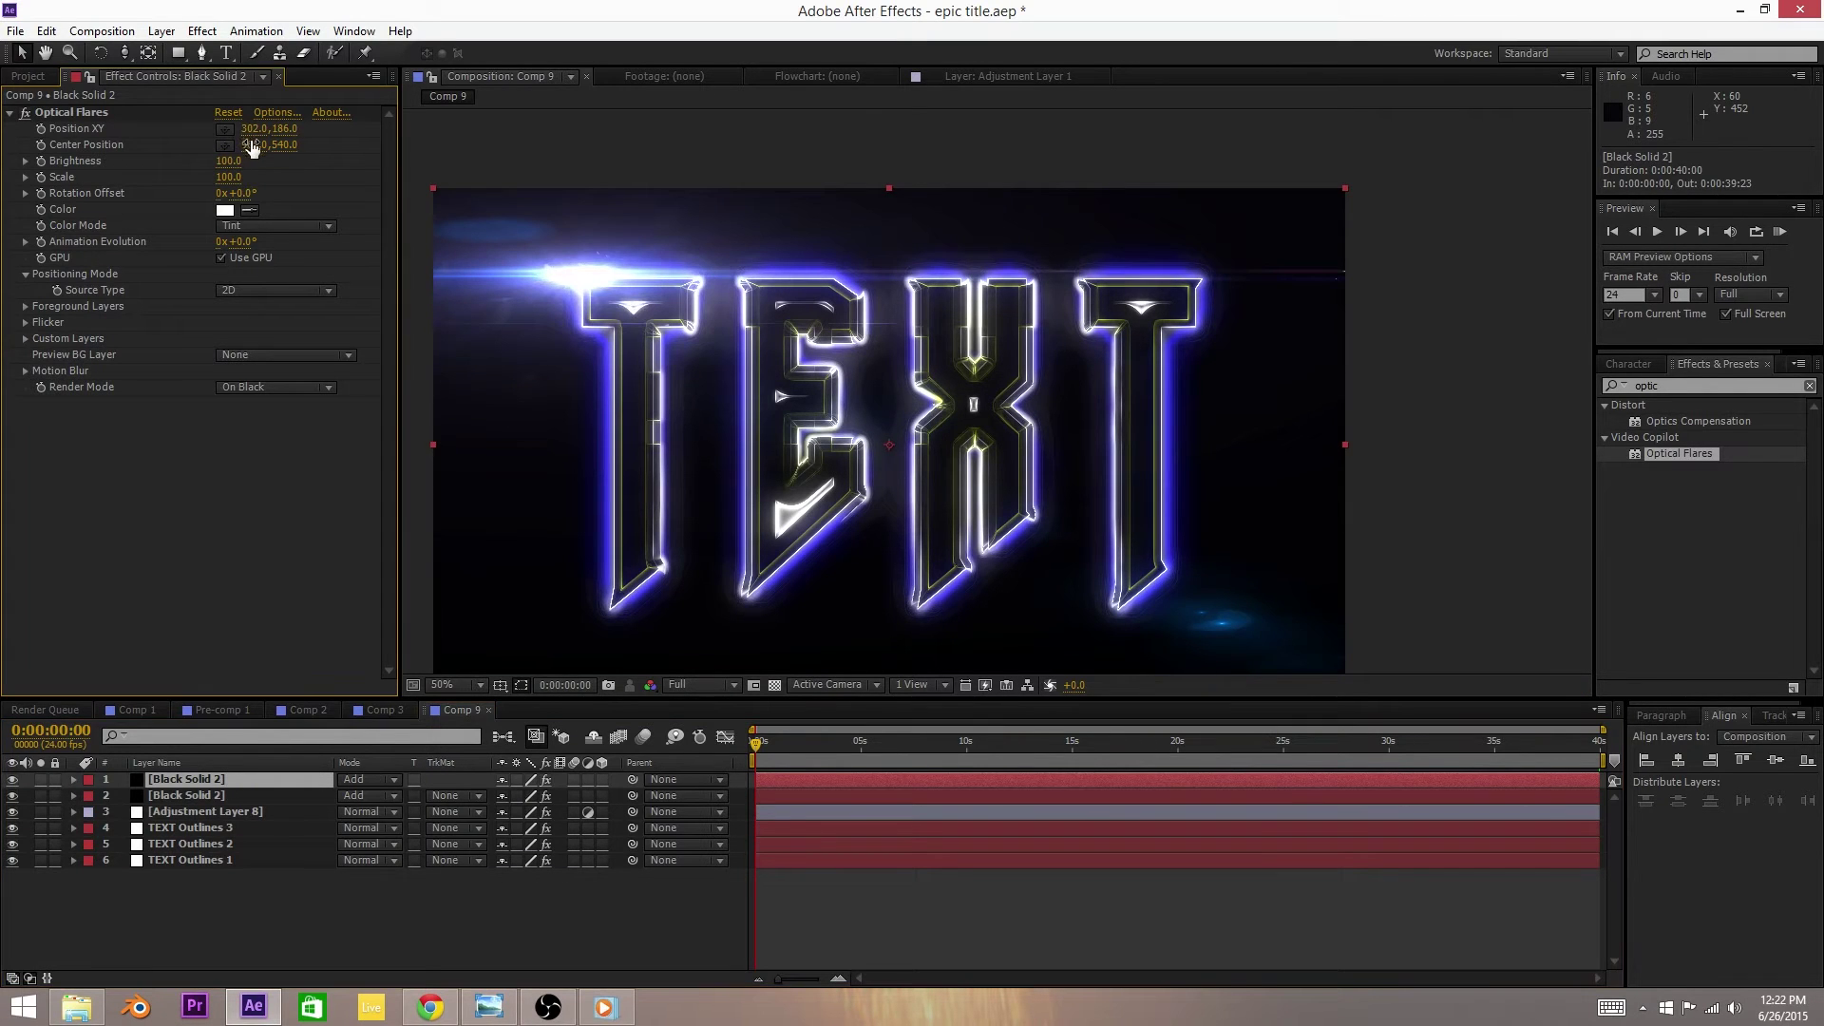
left_click(225, 129)
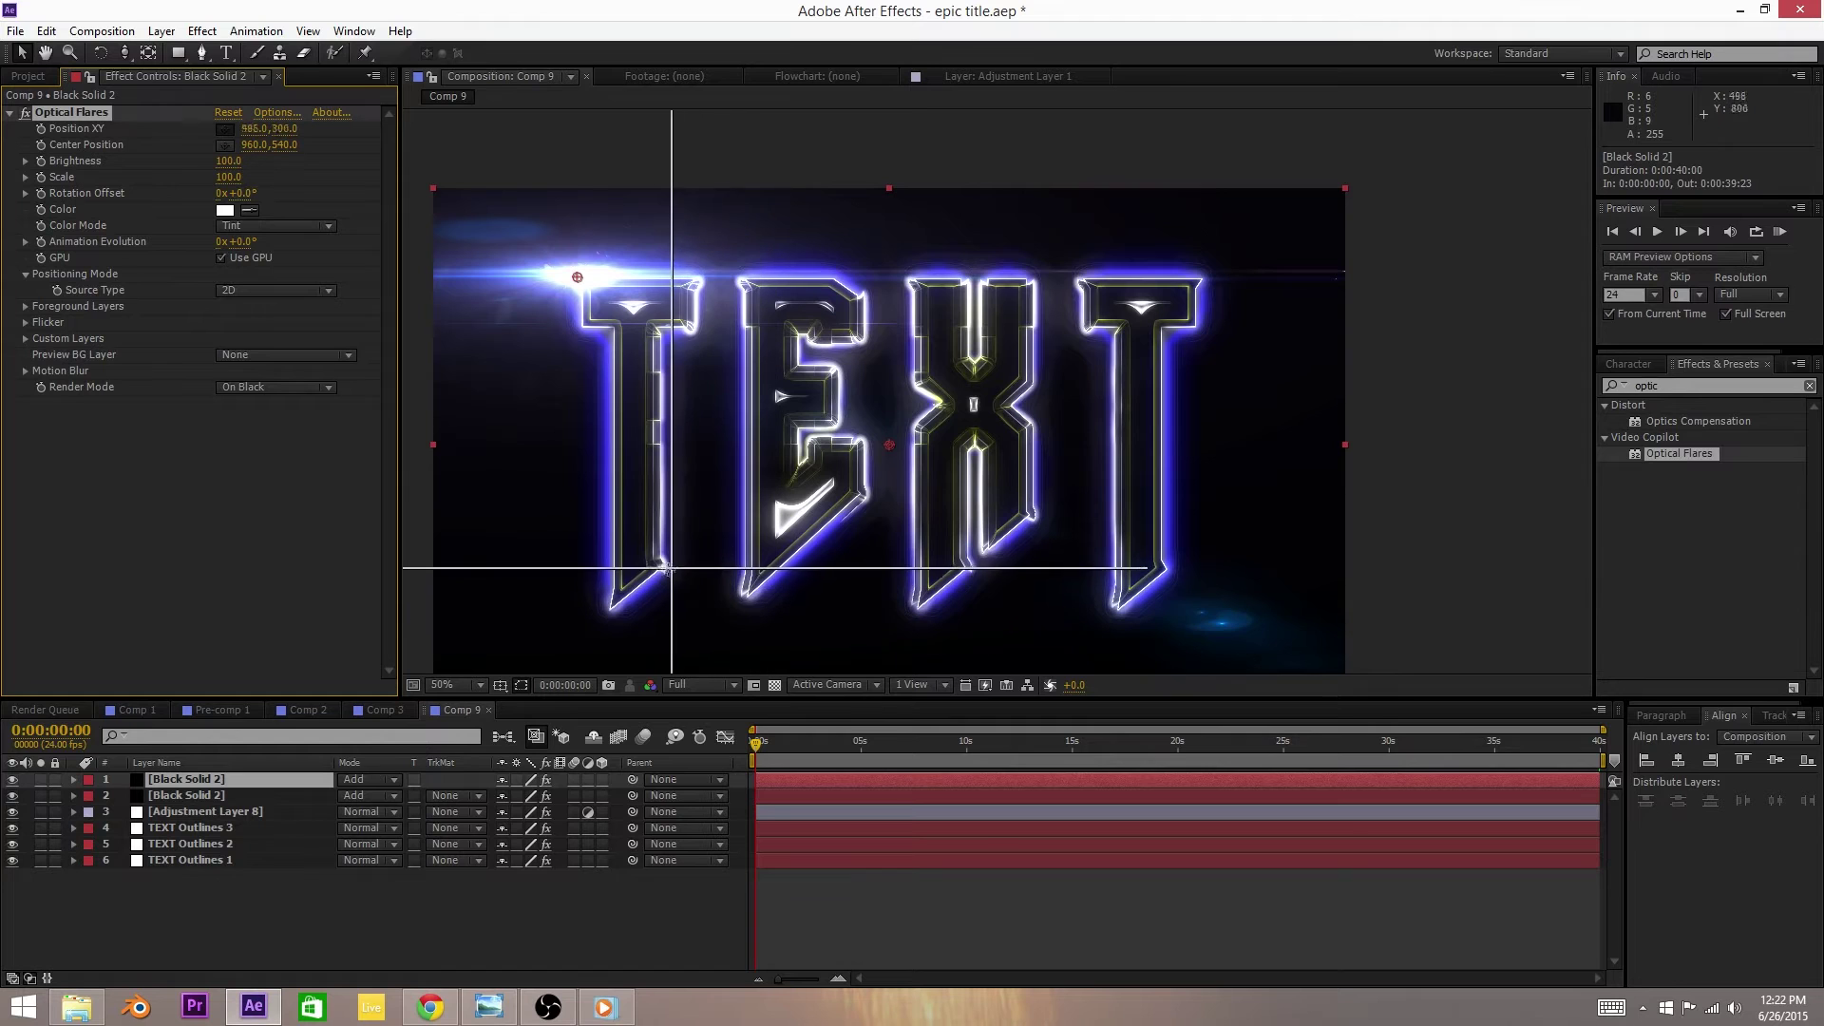
left_click(743, 594)
left_click_drag(744, 595, 745, 595)
Step: Duplicate the flare solid and position the copy's flare at 1620, 188 on the last T's upper-right corner
left_click(293, 783)
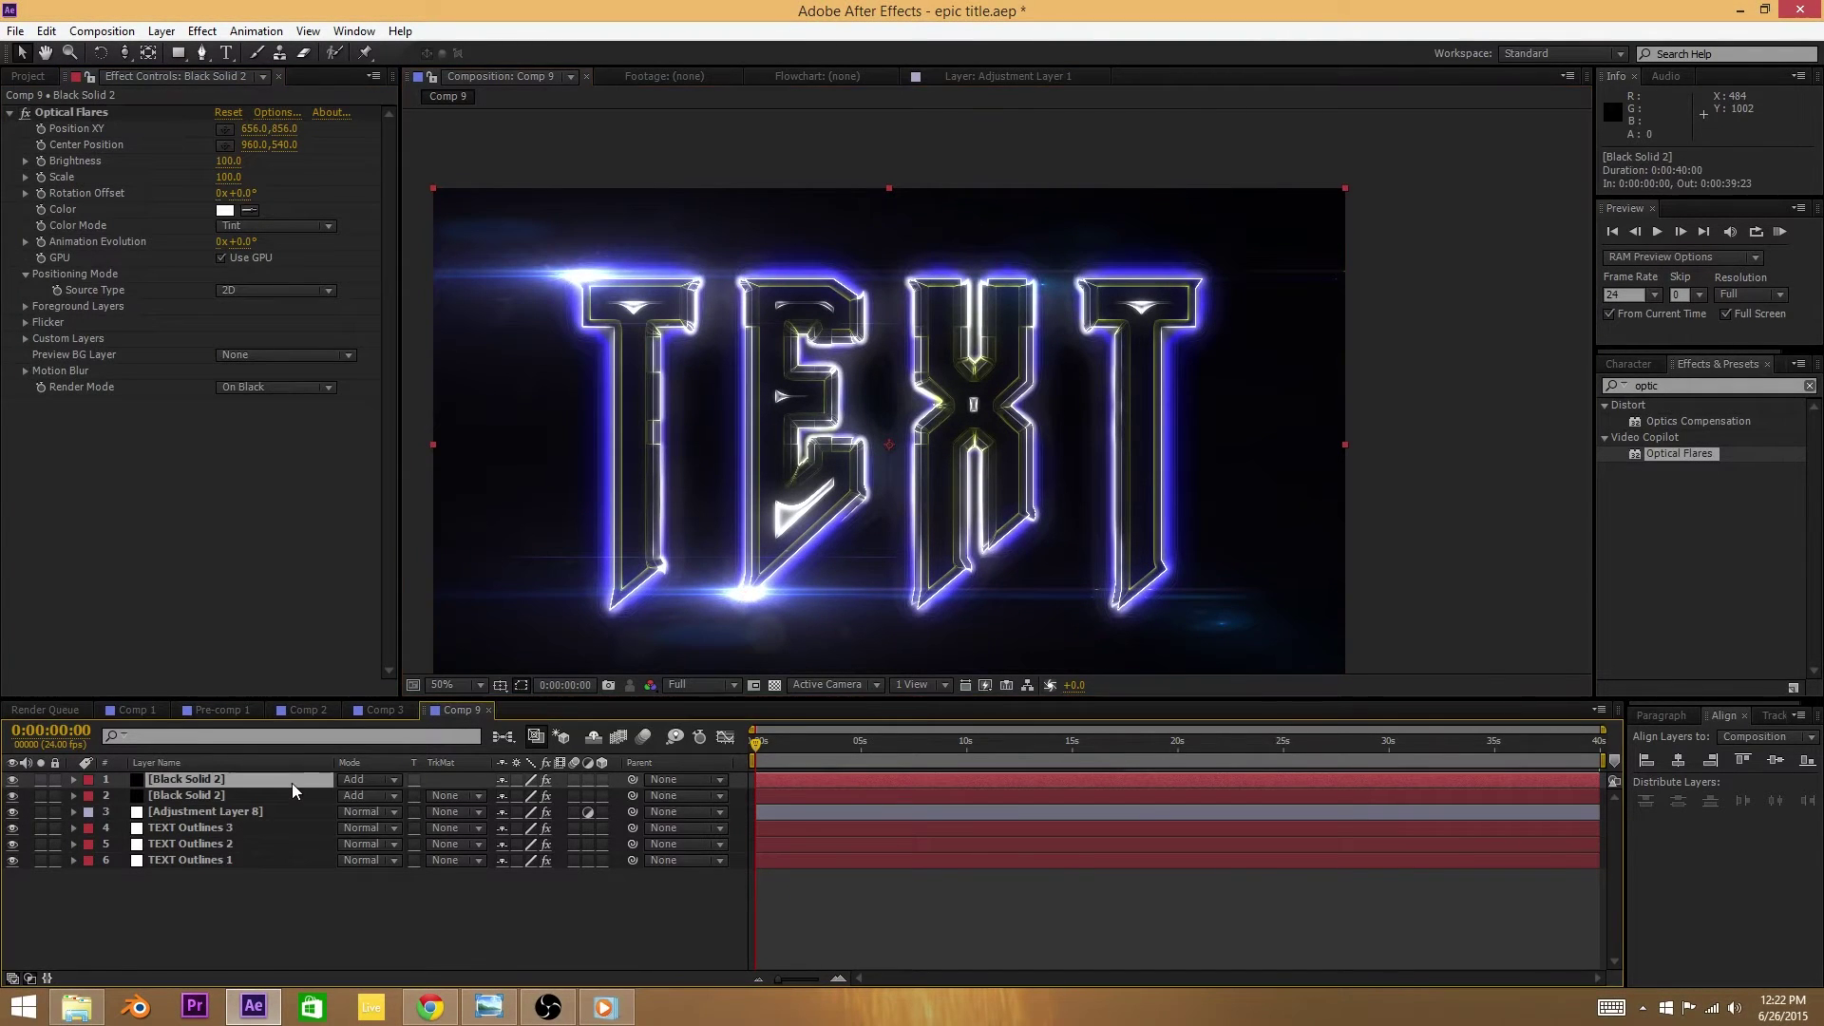
key("ctrl+d")
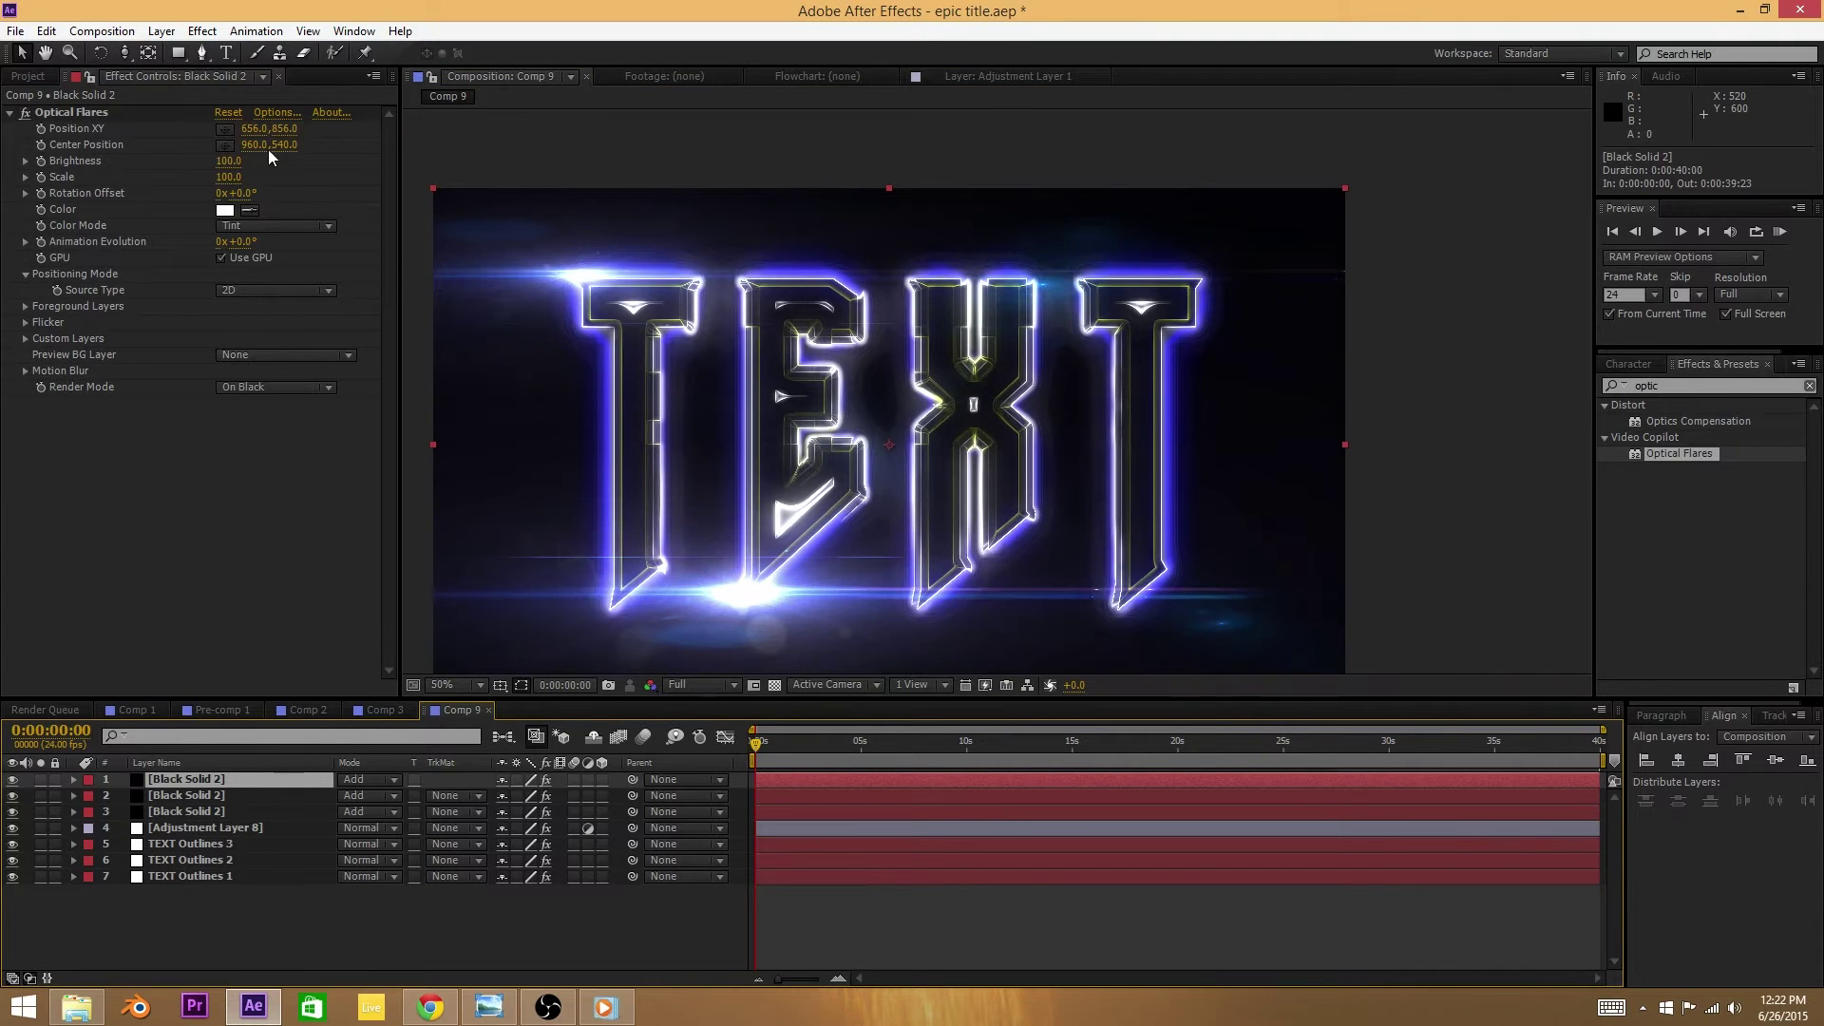
left_click(230, 129)
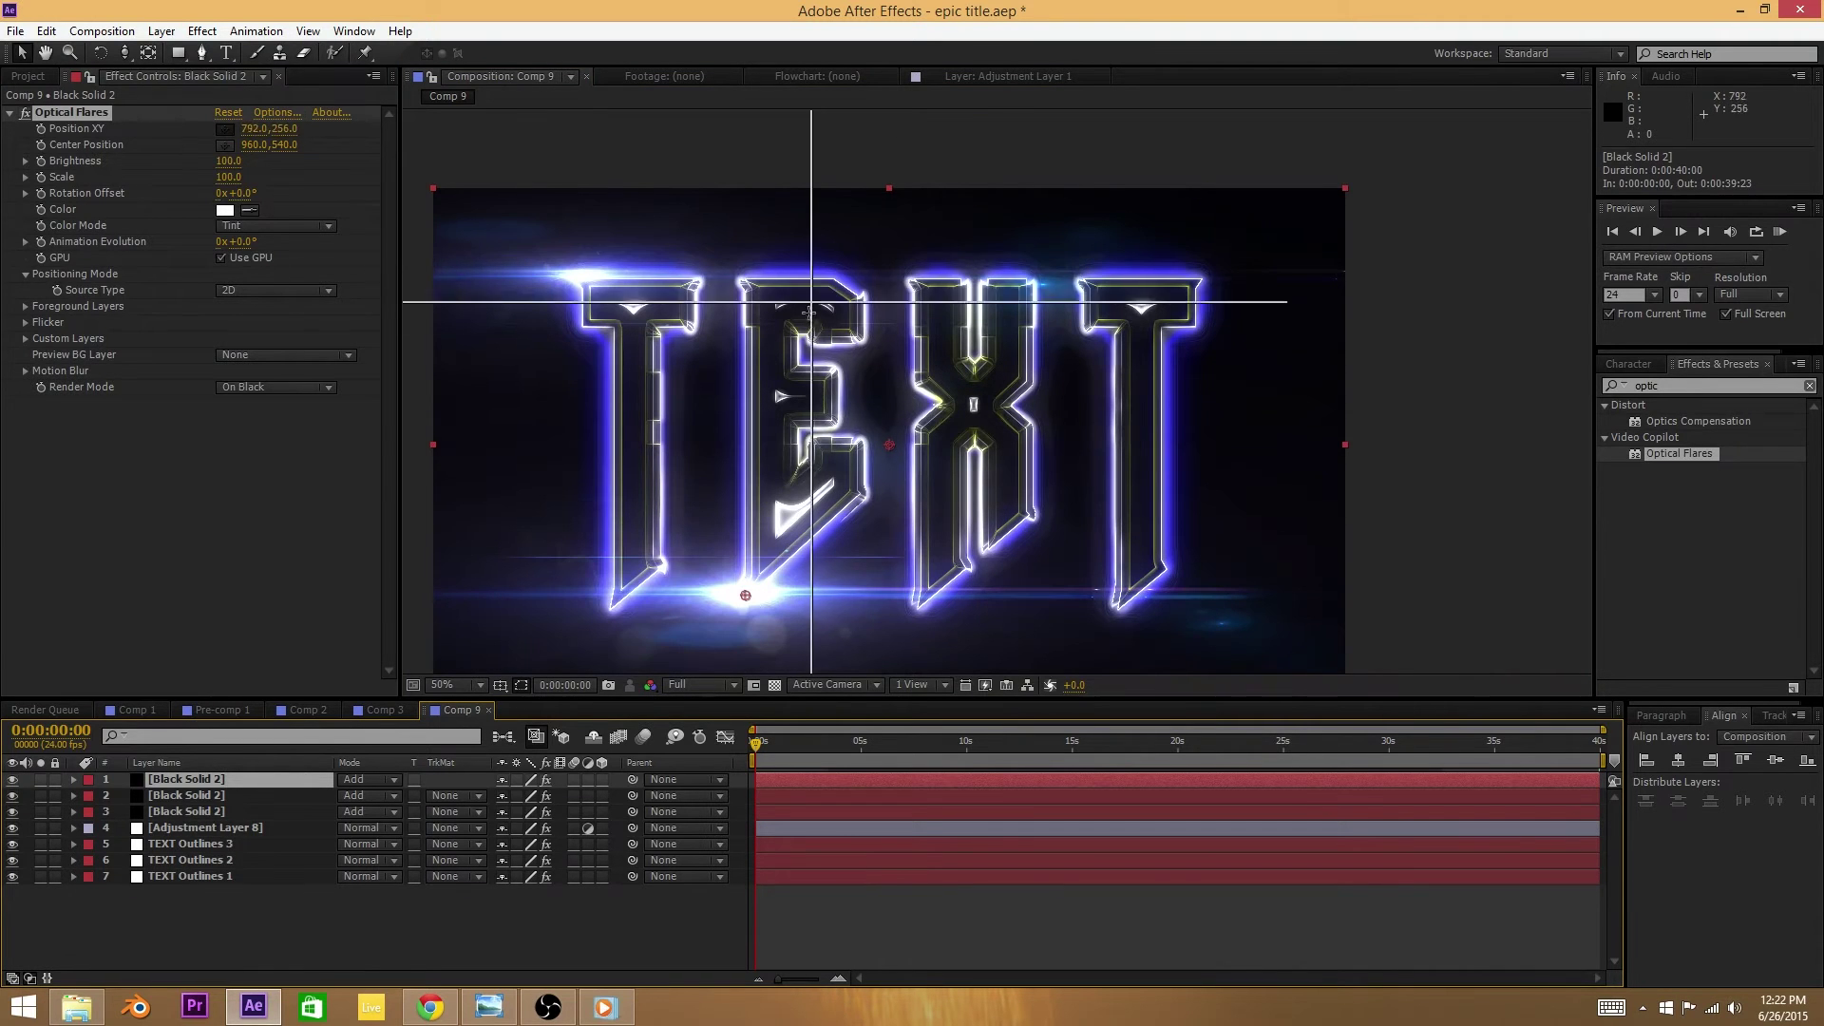
left_click(908, 280)
left_click_drag(910, 279, 1205, 276)
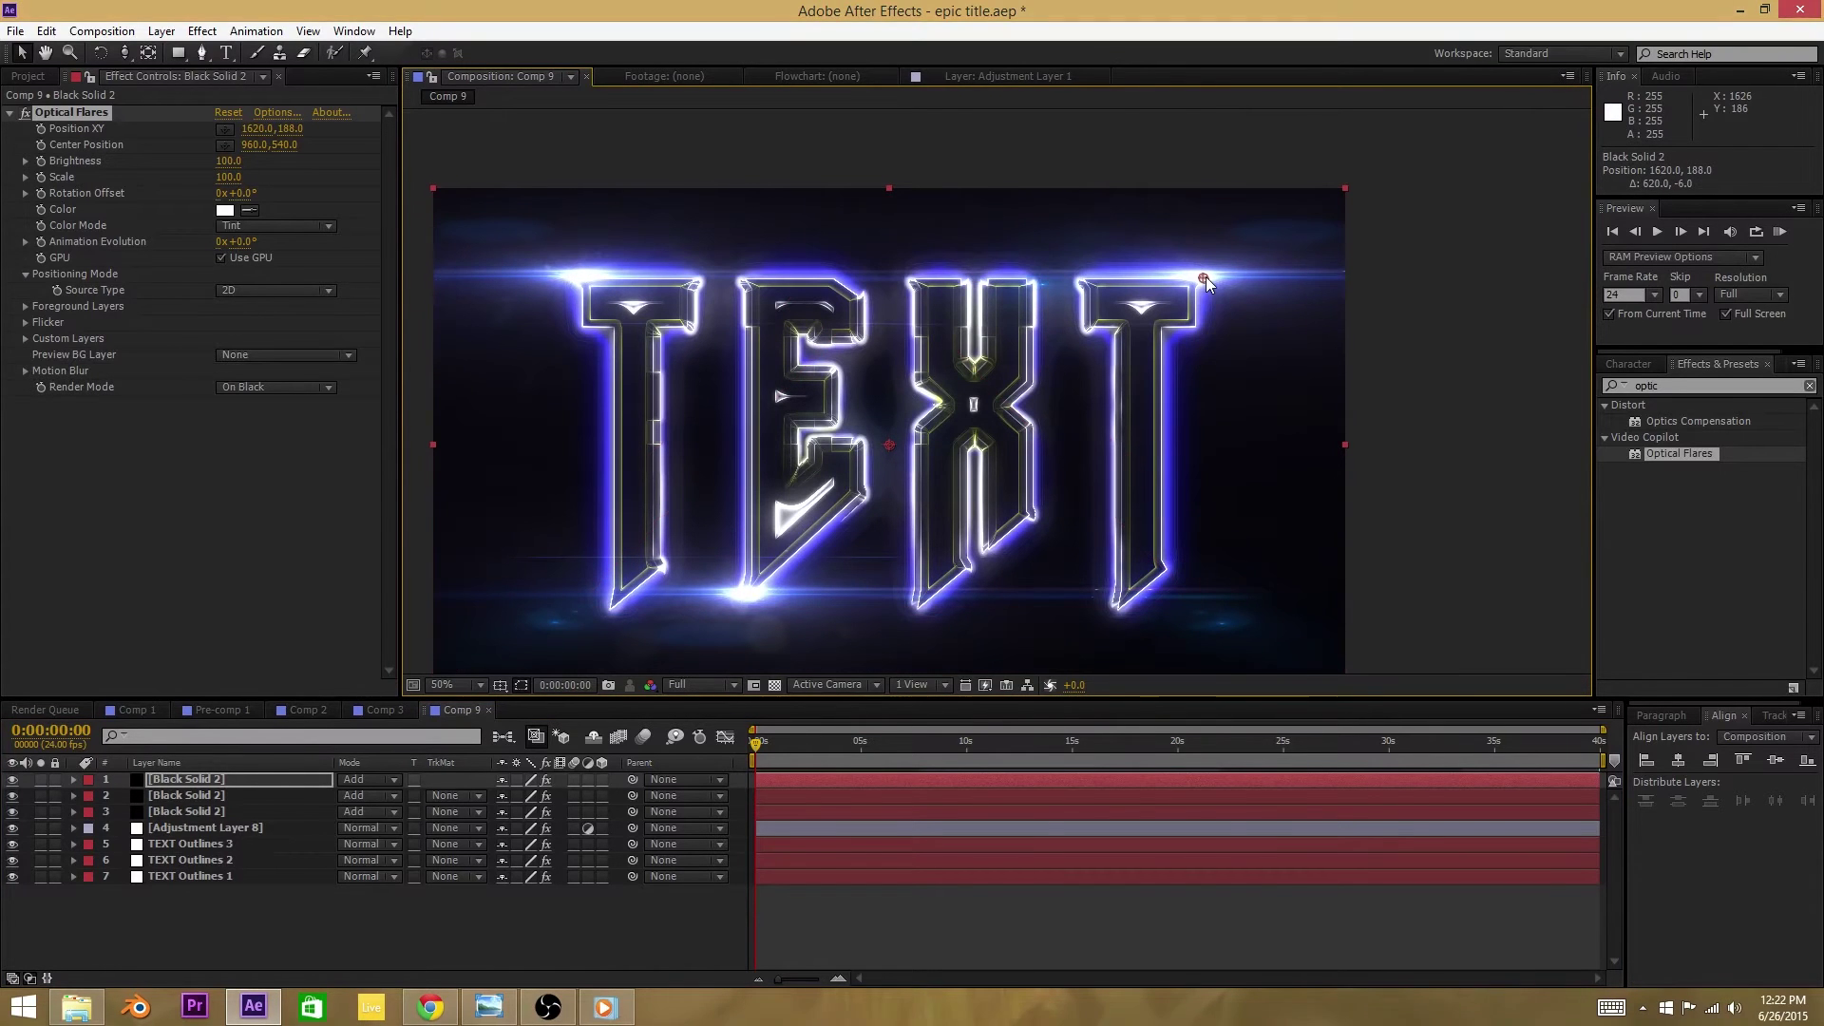
Step: Duplicate the flare solid again and place the copy's flare at 1548, 804 on the last T's lower-right corner
left_click(245, 779)
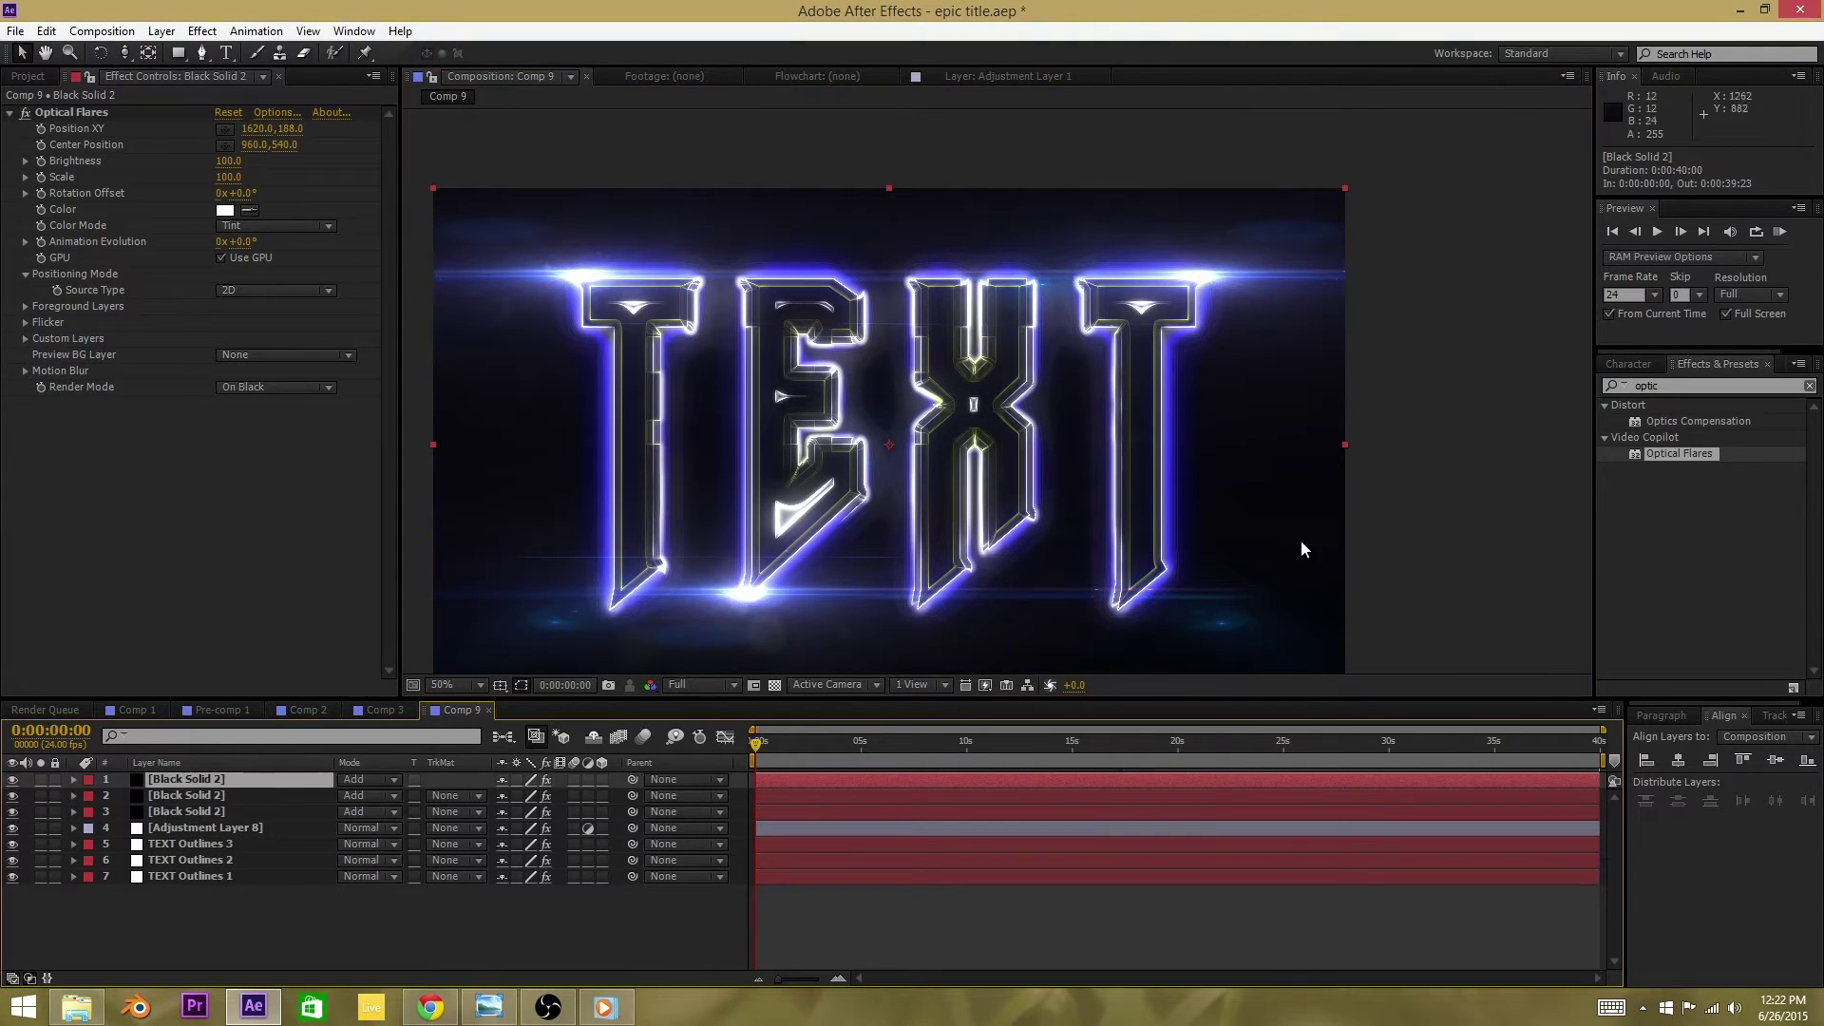
key("ctrl+d")
left_click(228, 130)
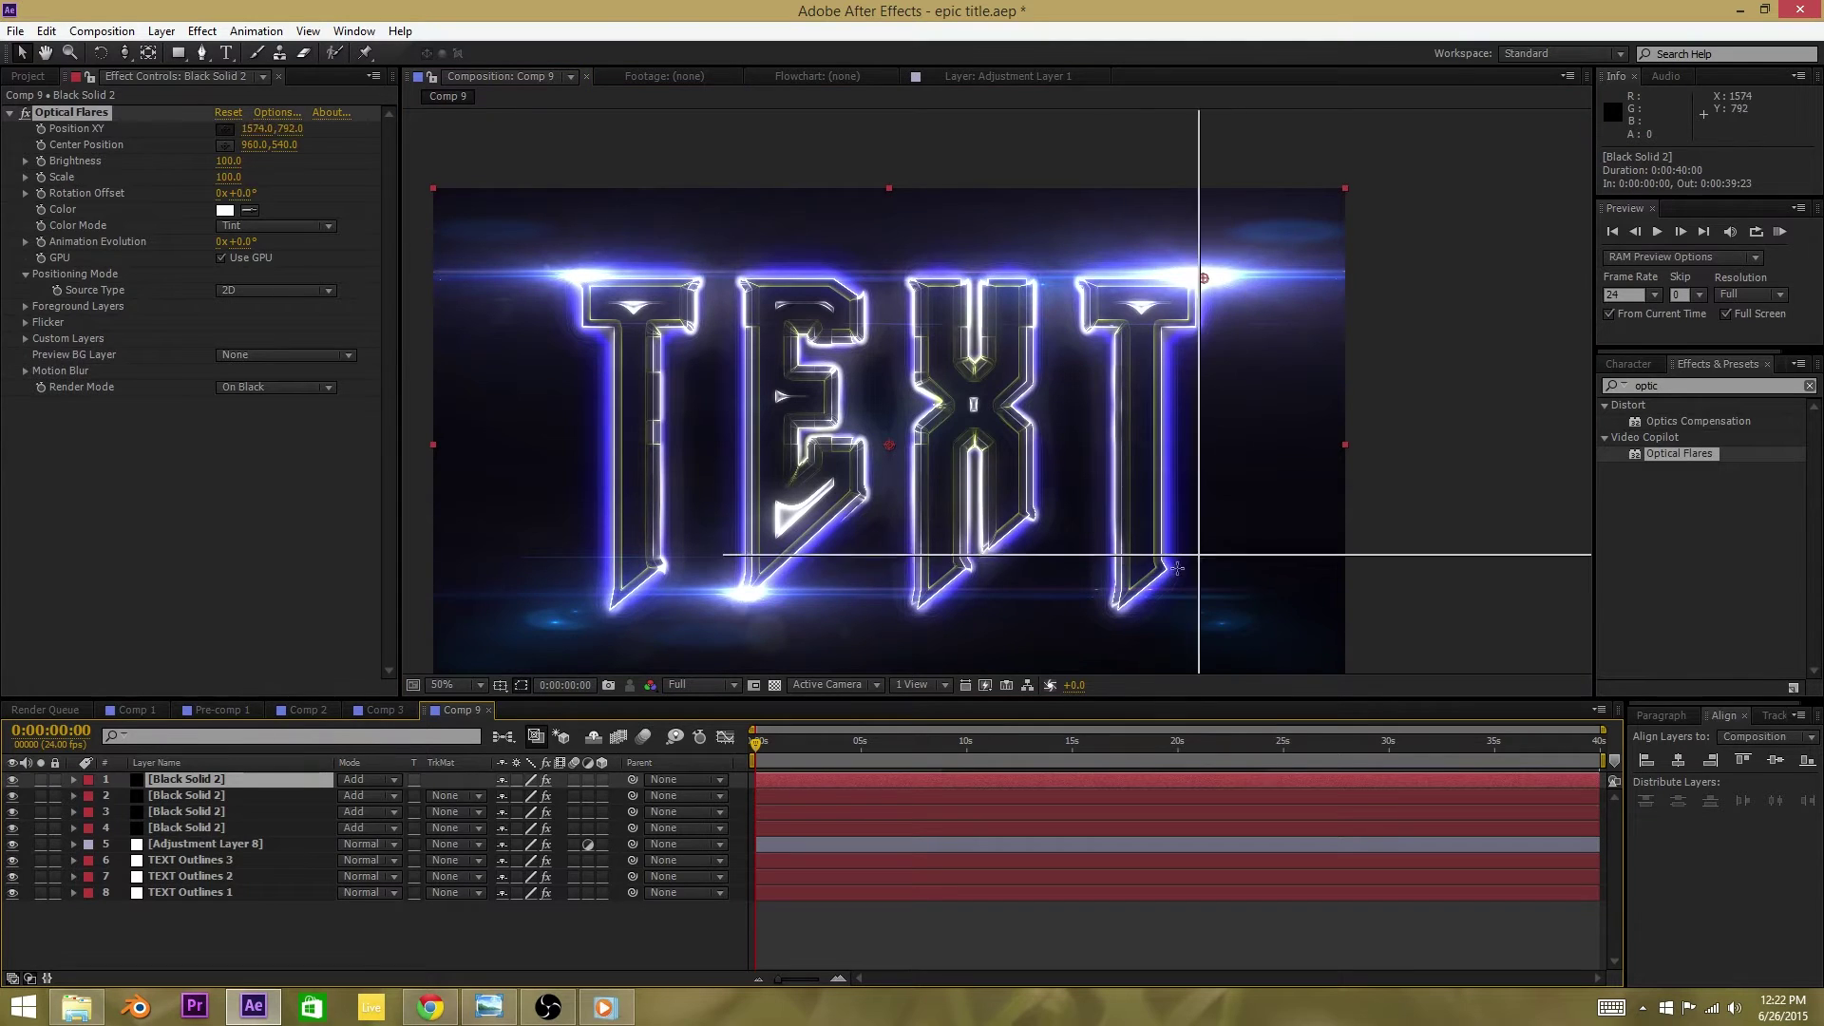
left_click(1168, 570)
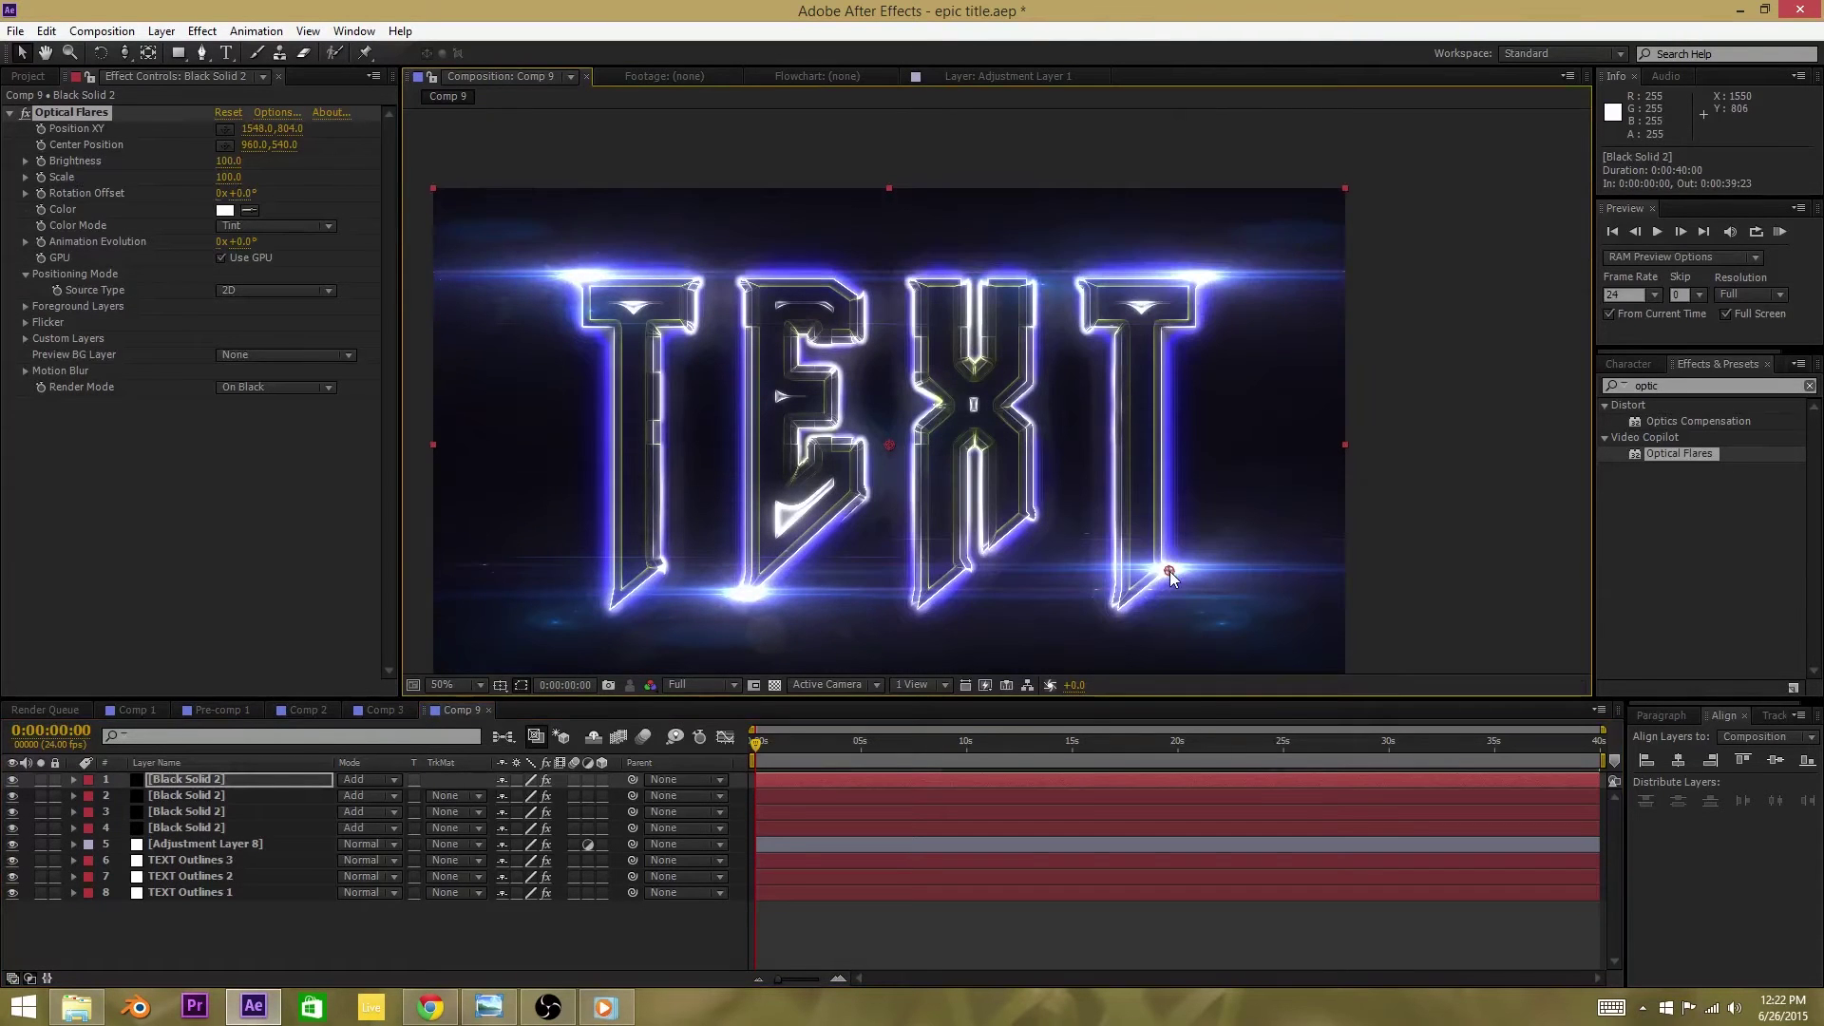
Step: Duplicate the flare solid once more and place the copy's flare at 850, 506 on the E's inner right edge
left_click(248, 779)
key("ctrl+d")
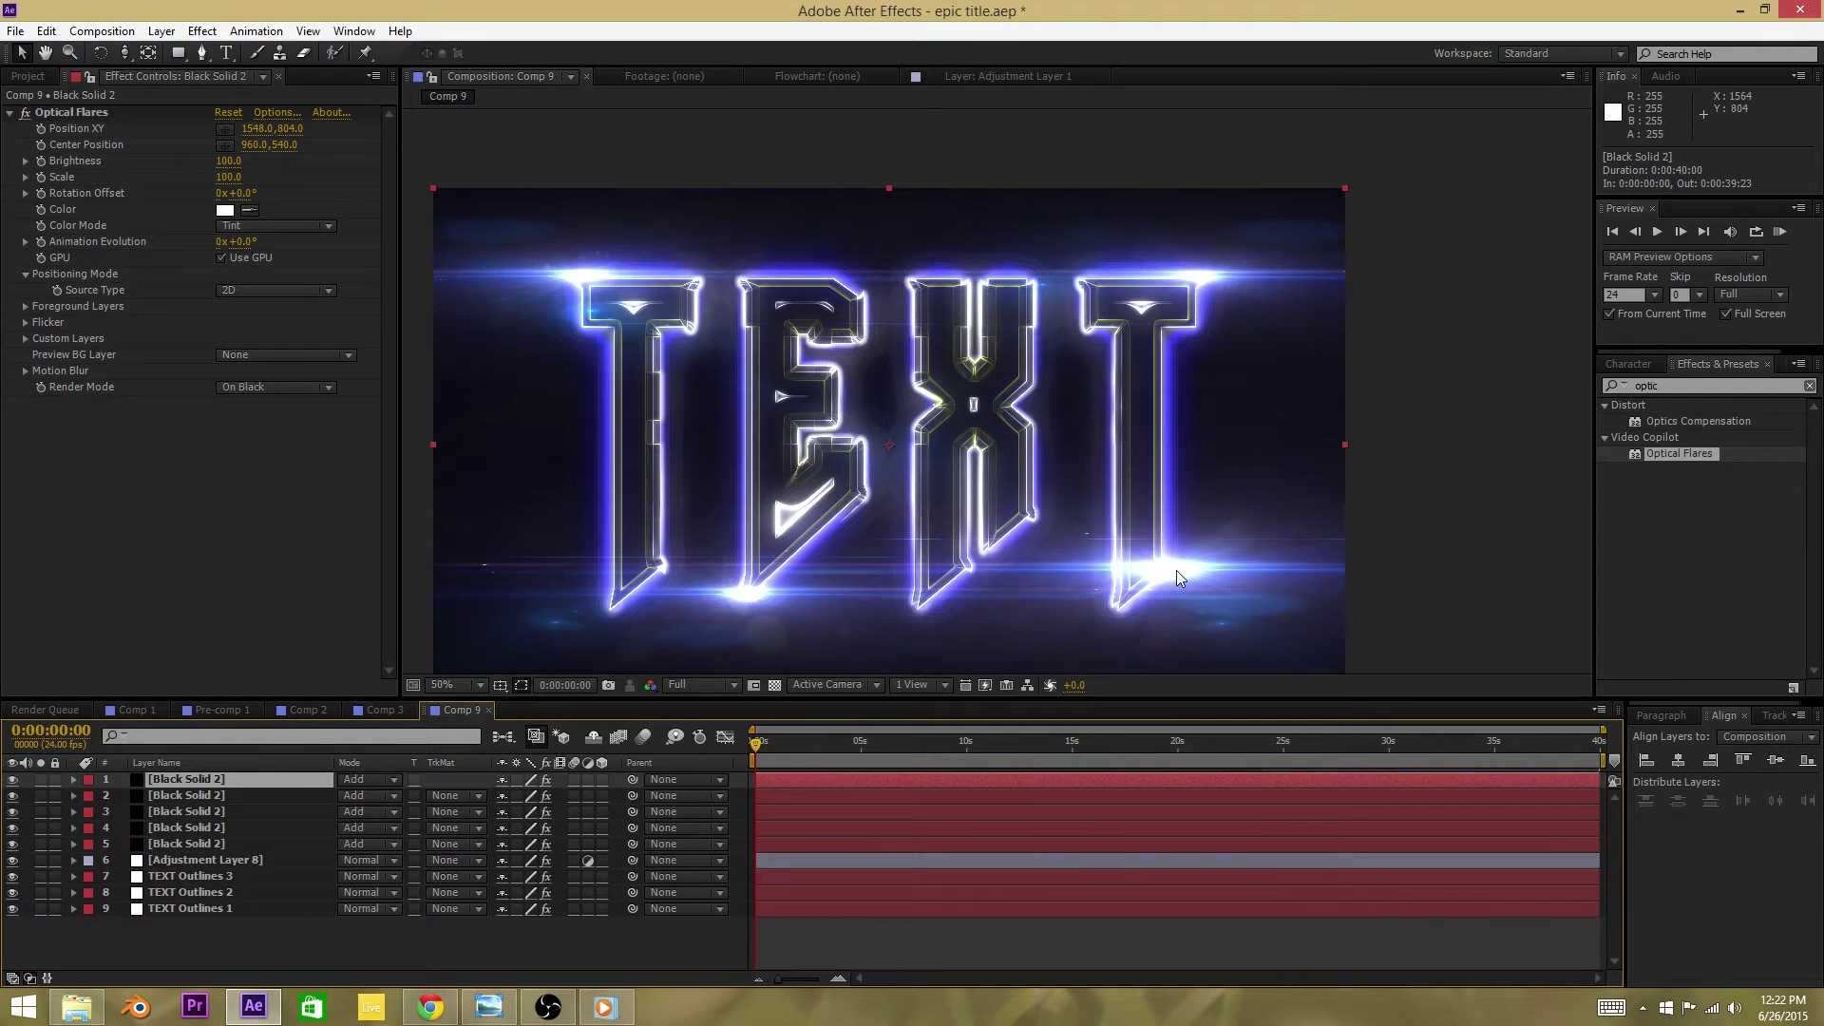
left_click(232, 127)
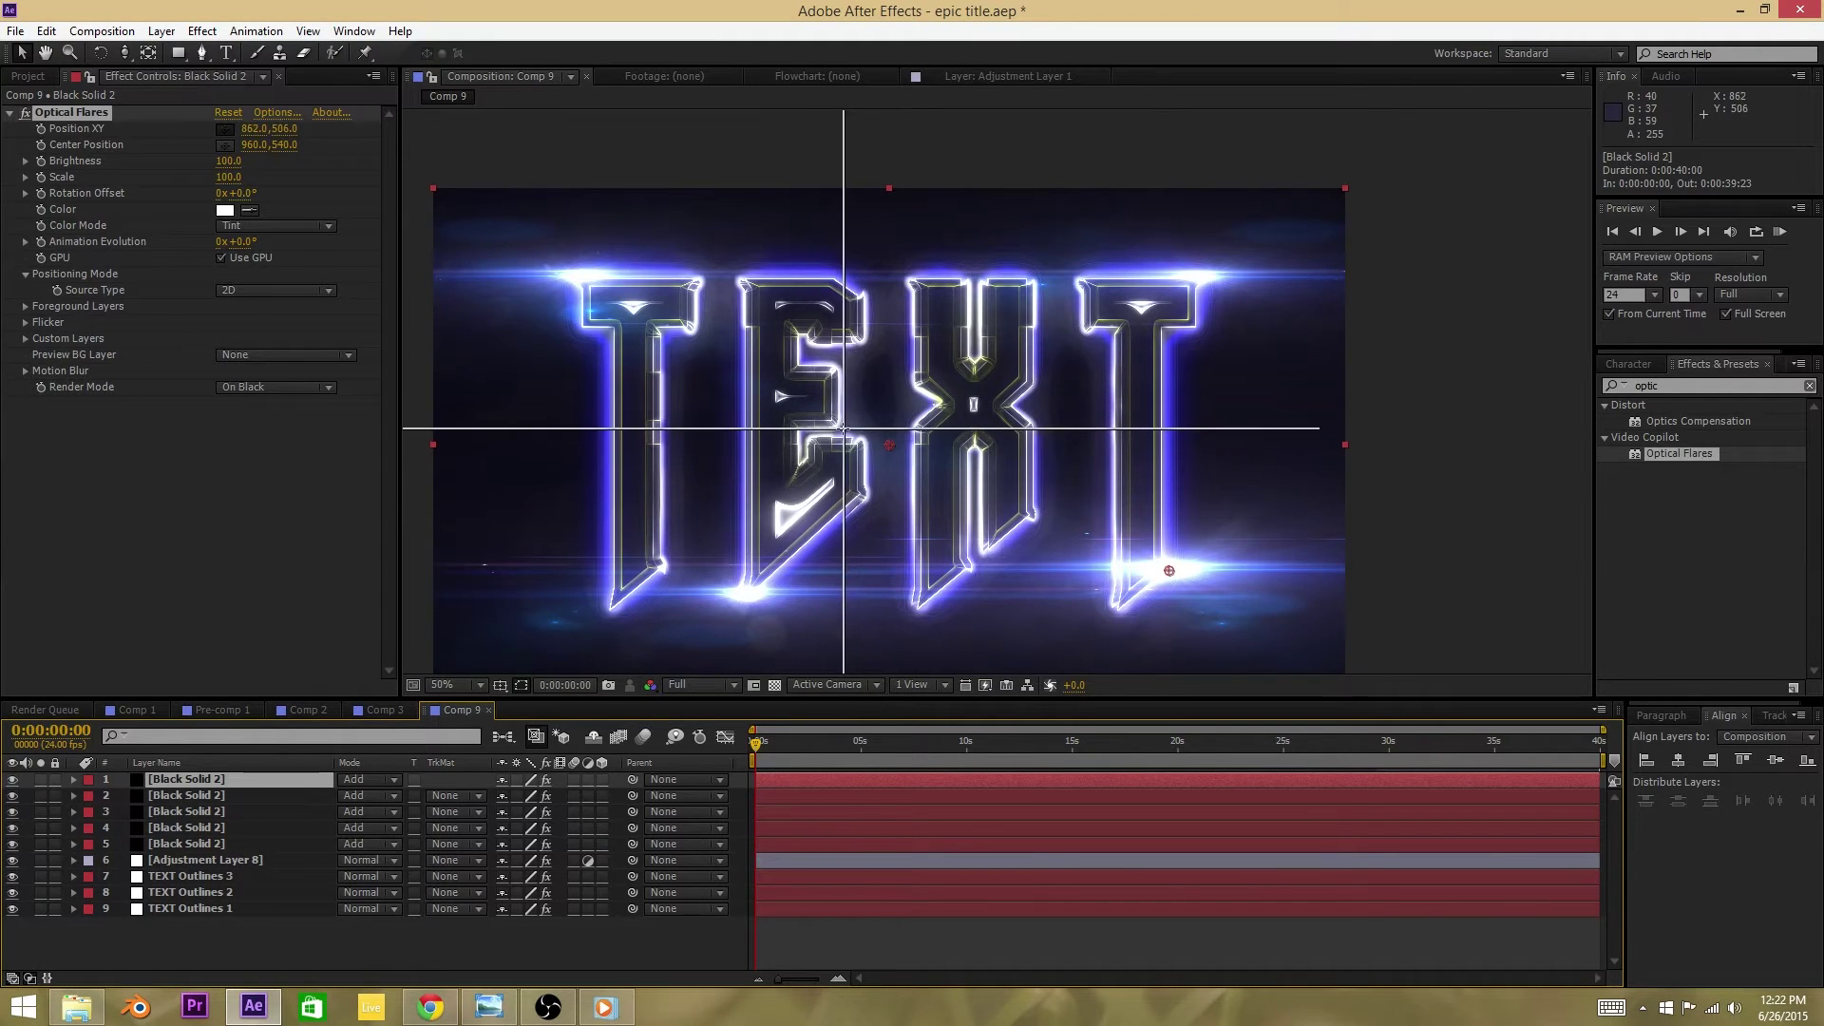
left_click(837, 430)
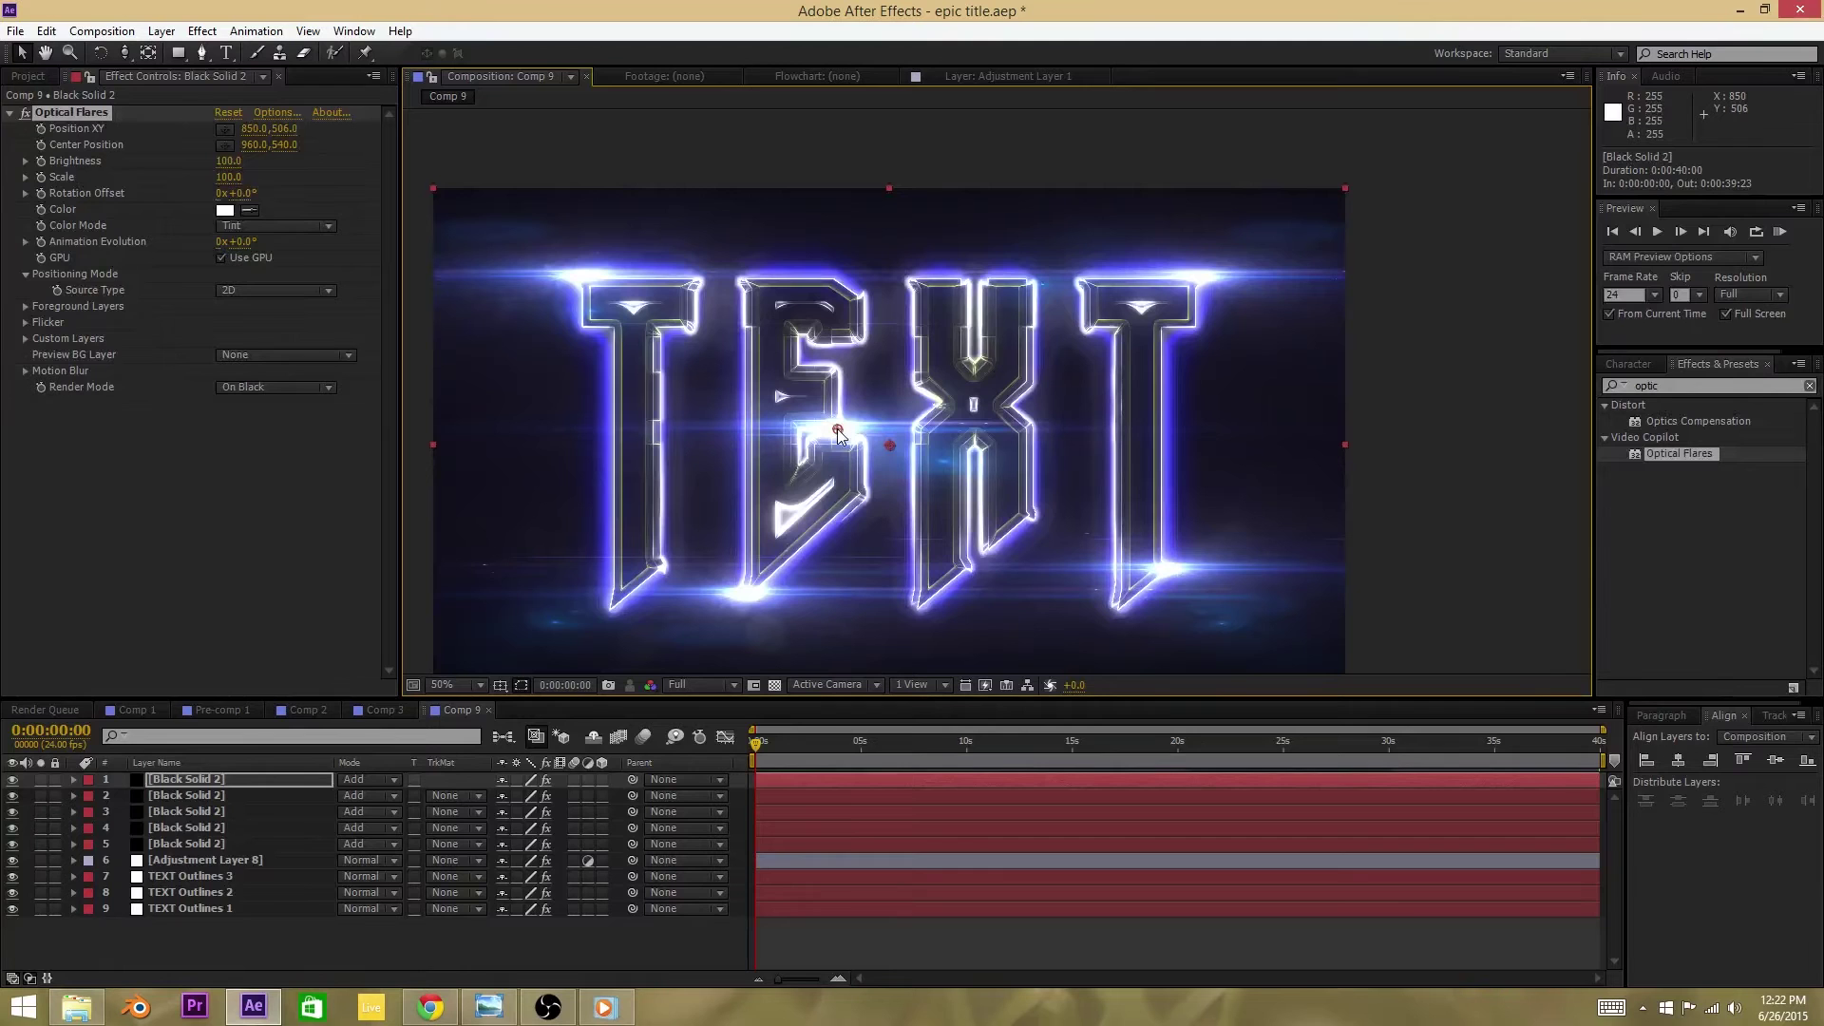
left_click(224, 160)
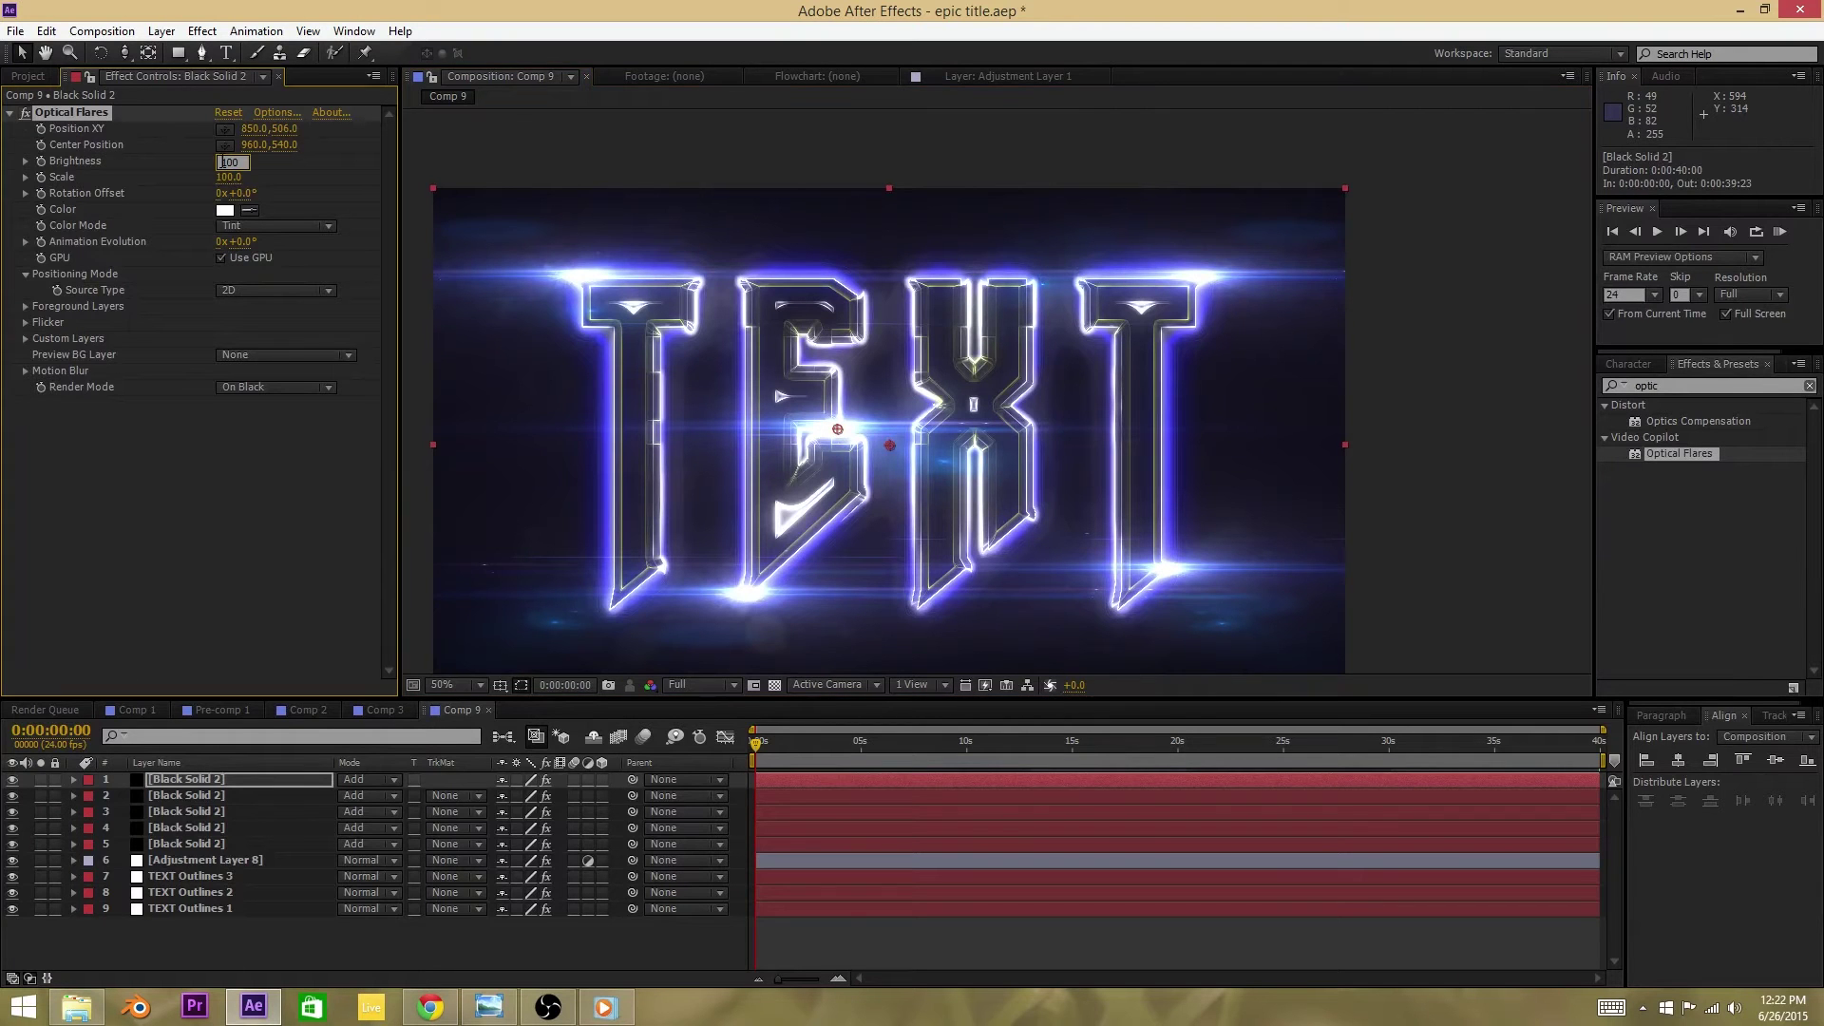
Step: Set the positioning source type to 3D for the flares on the first T's corner and the E's lower tip
left_click(198, 845)
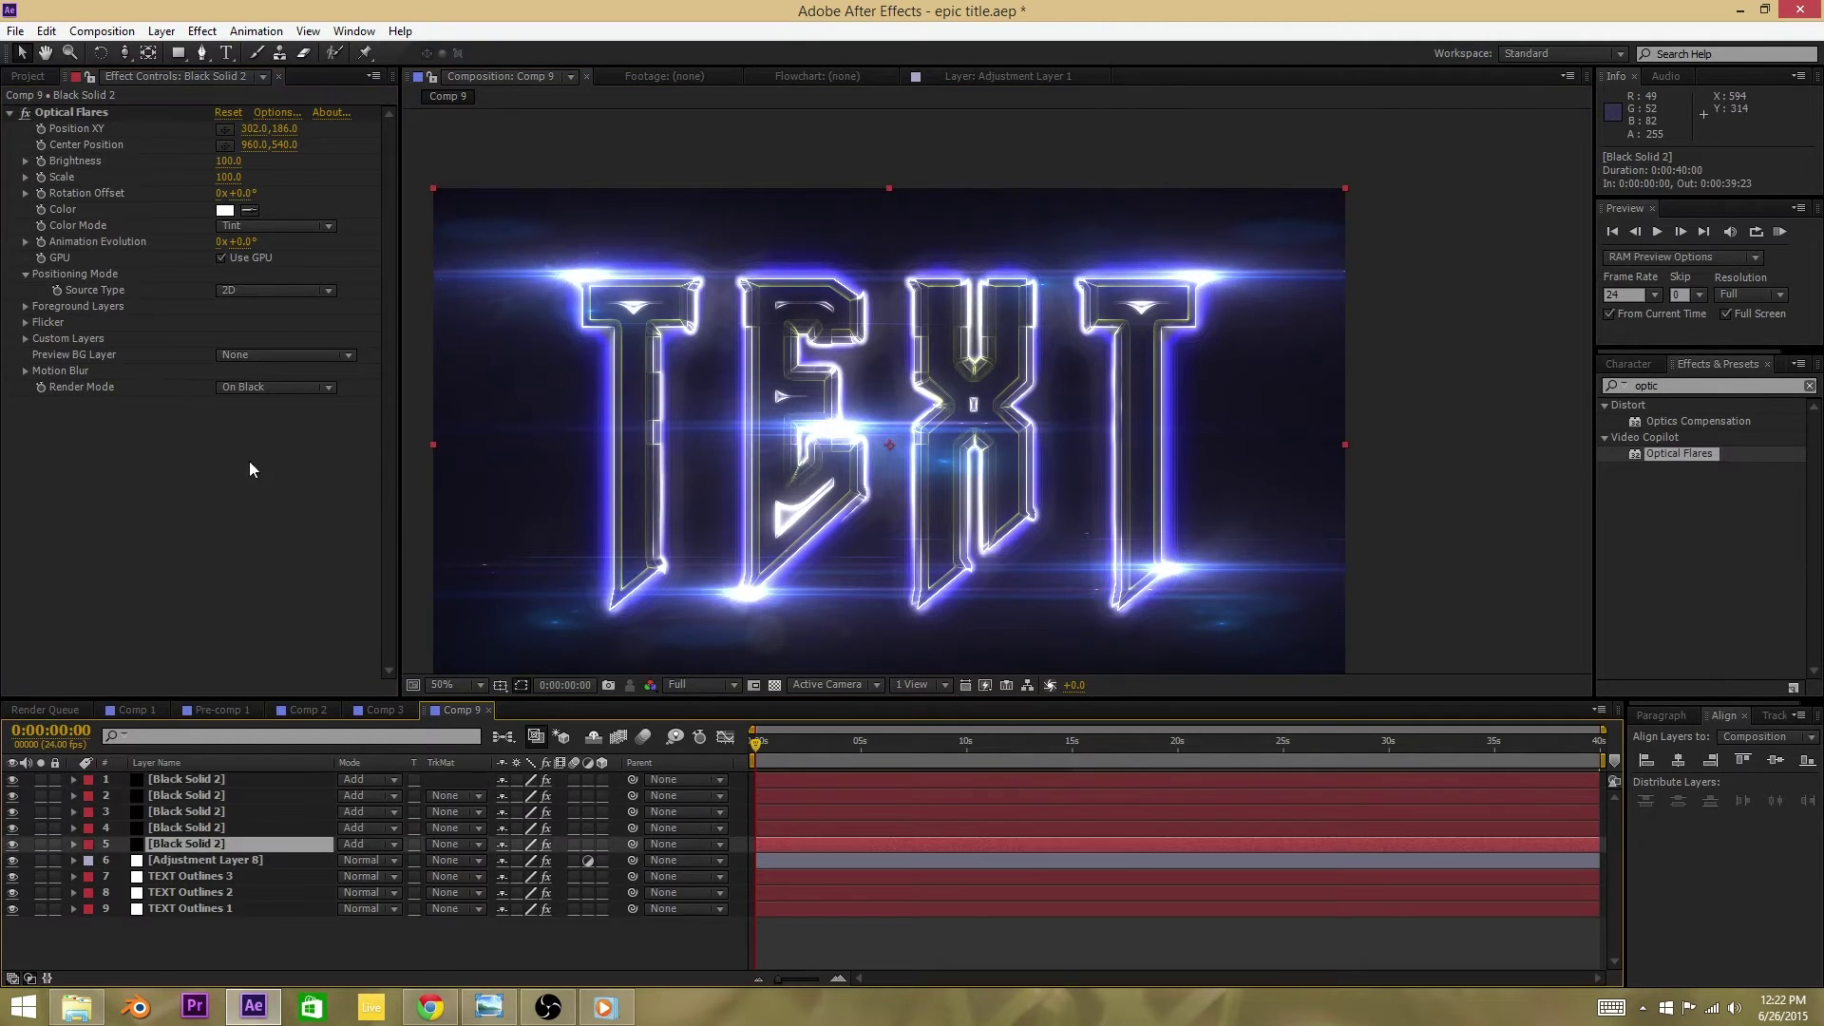
left_click(270, 290)
left_click(280, 328)
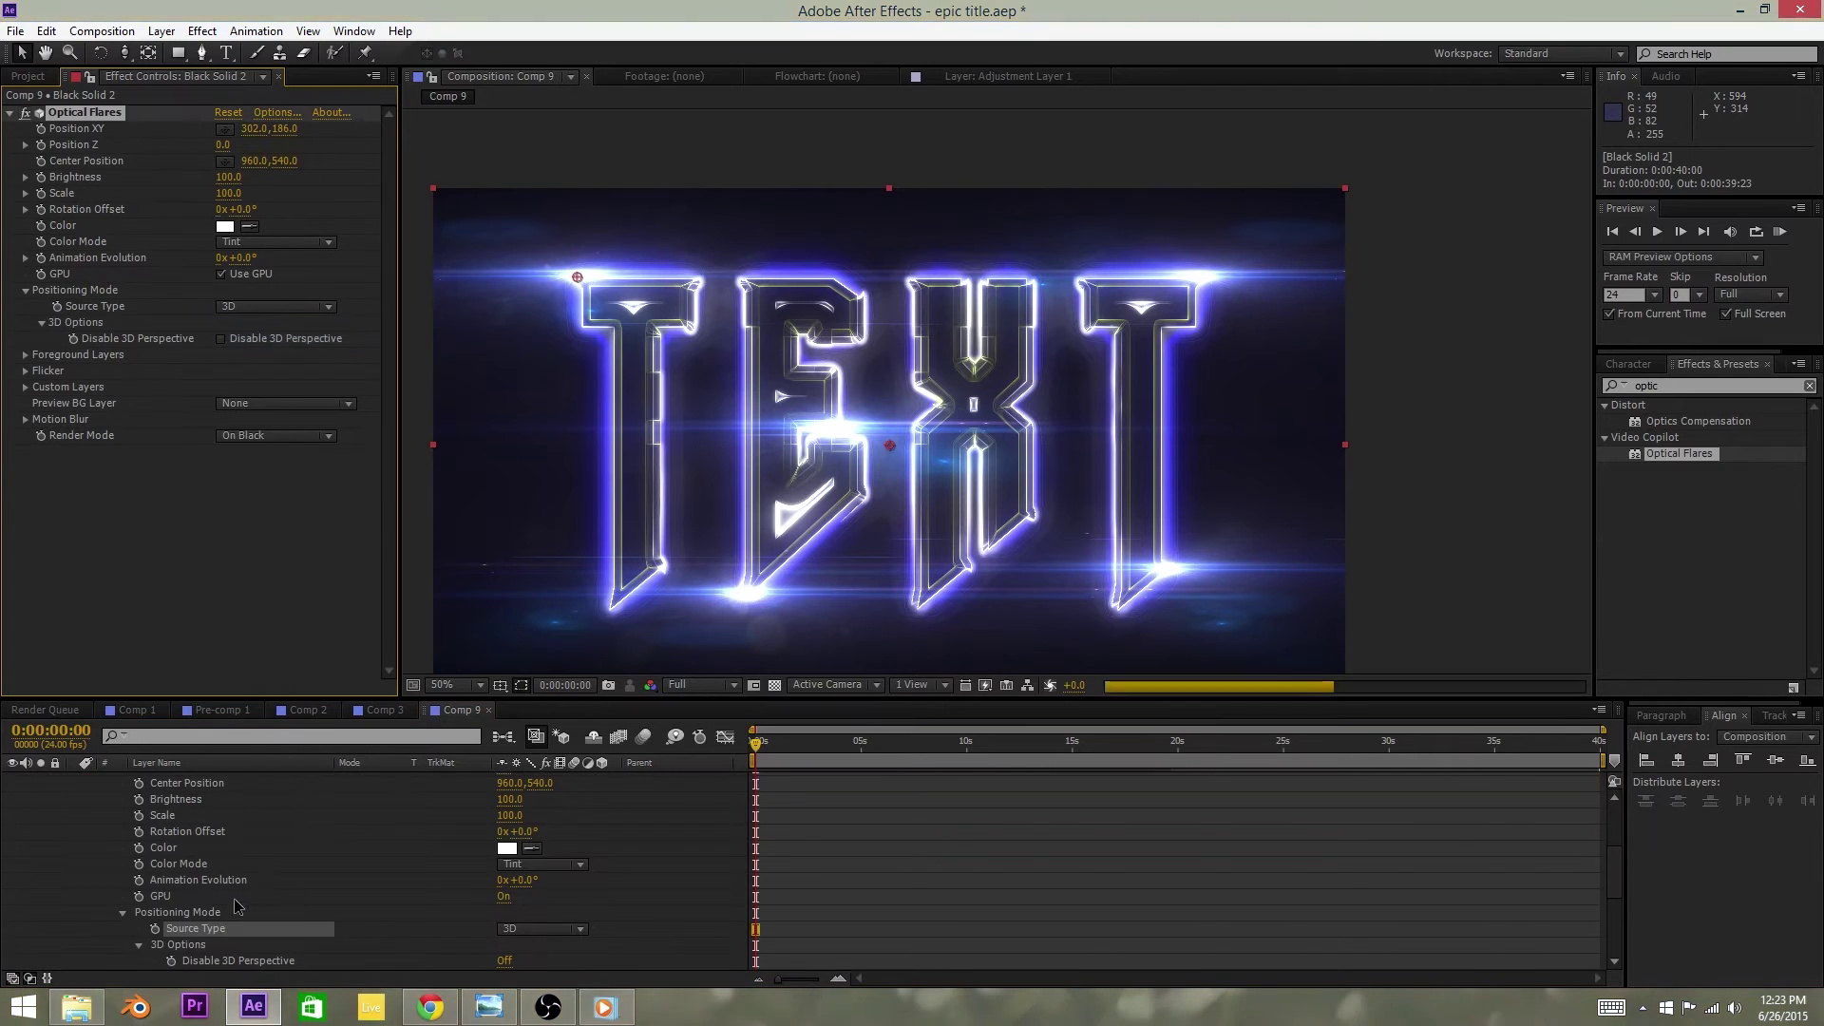
scroll(236, 891, "up", 3)
left_click(203, 828)
left_click(272, 290)
left_click(281, 334)
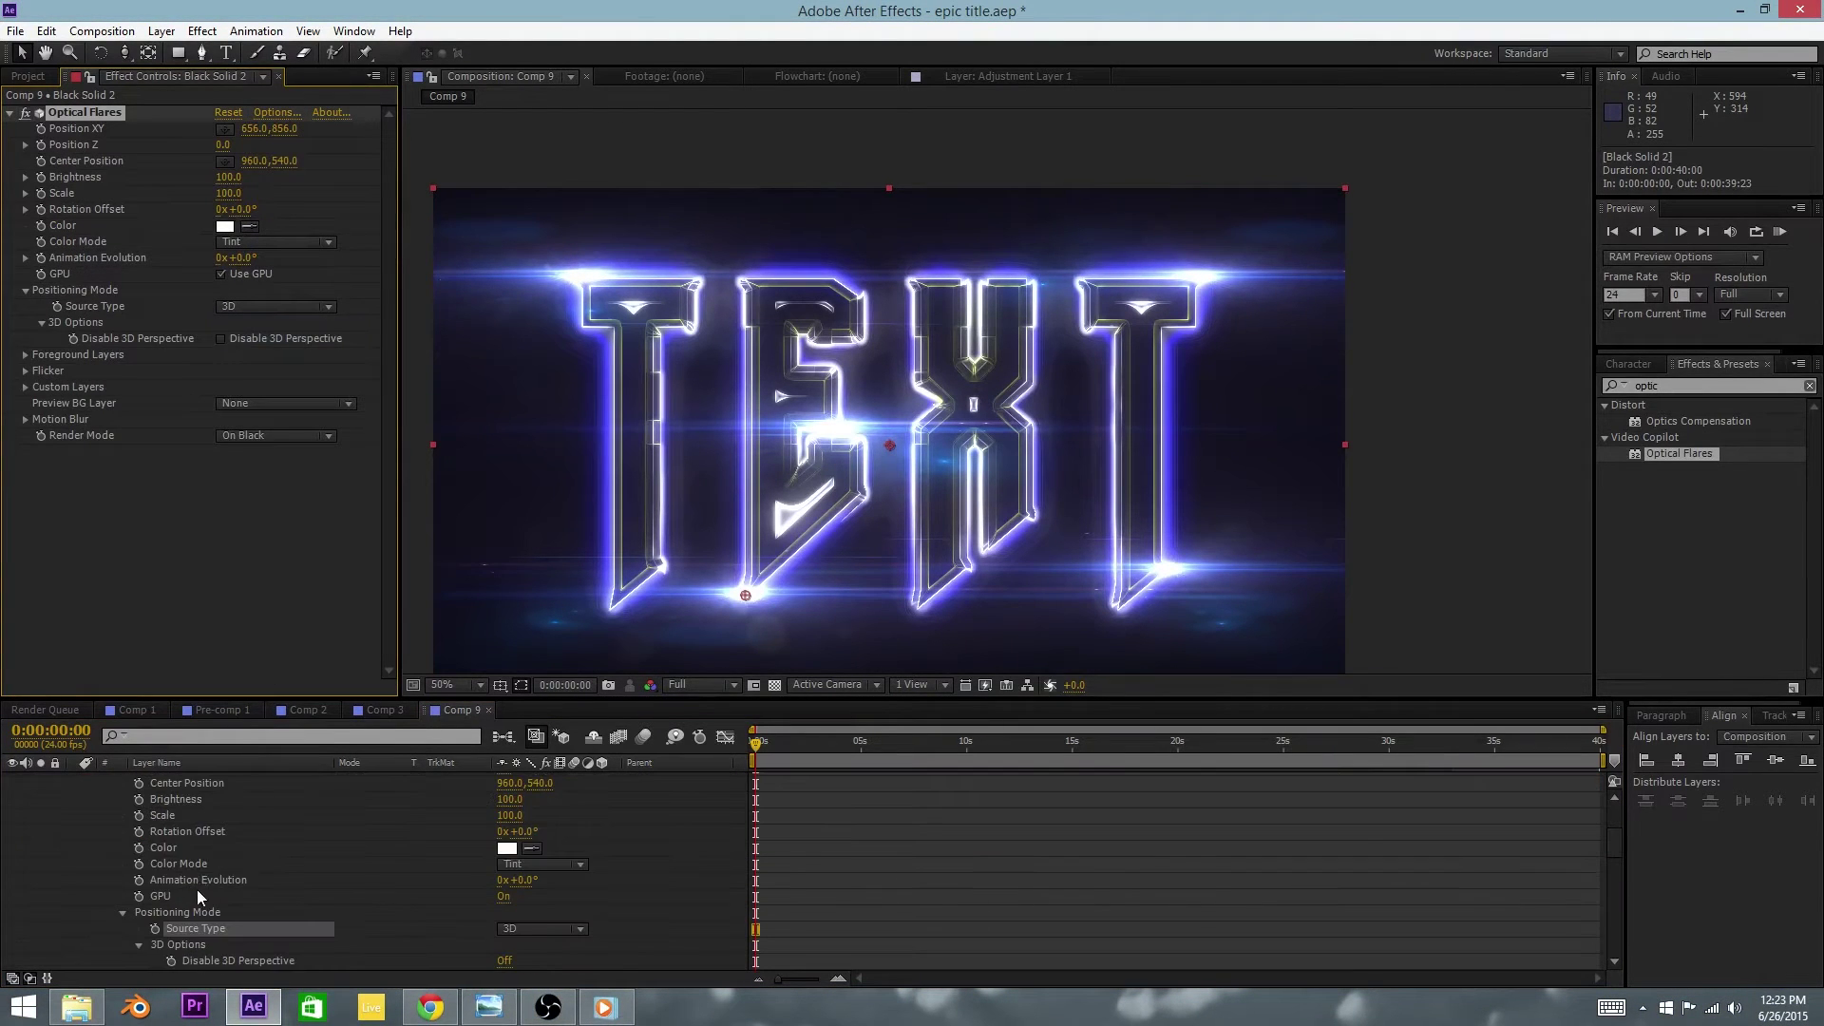
left_click(74, 828)
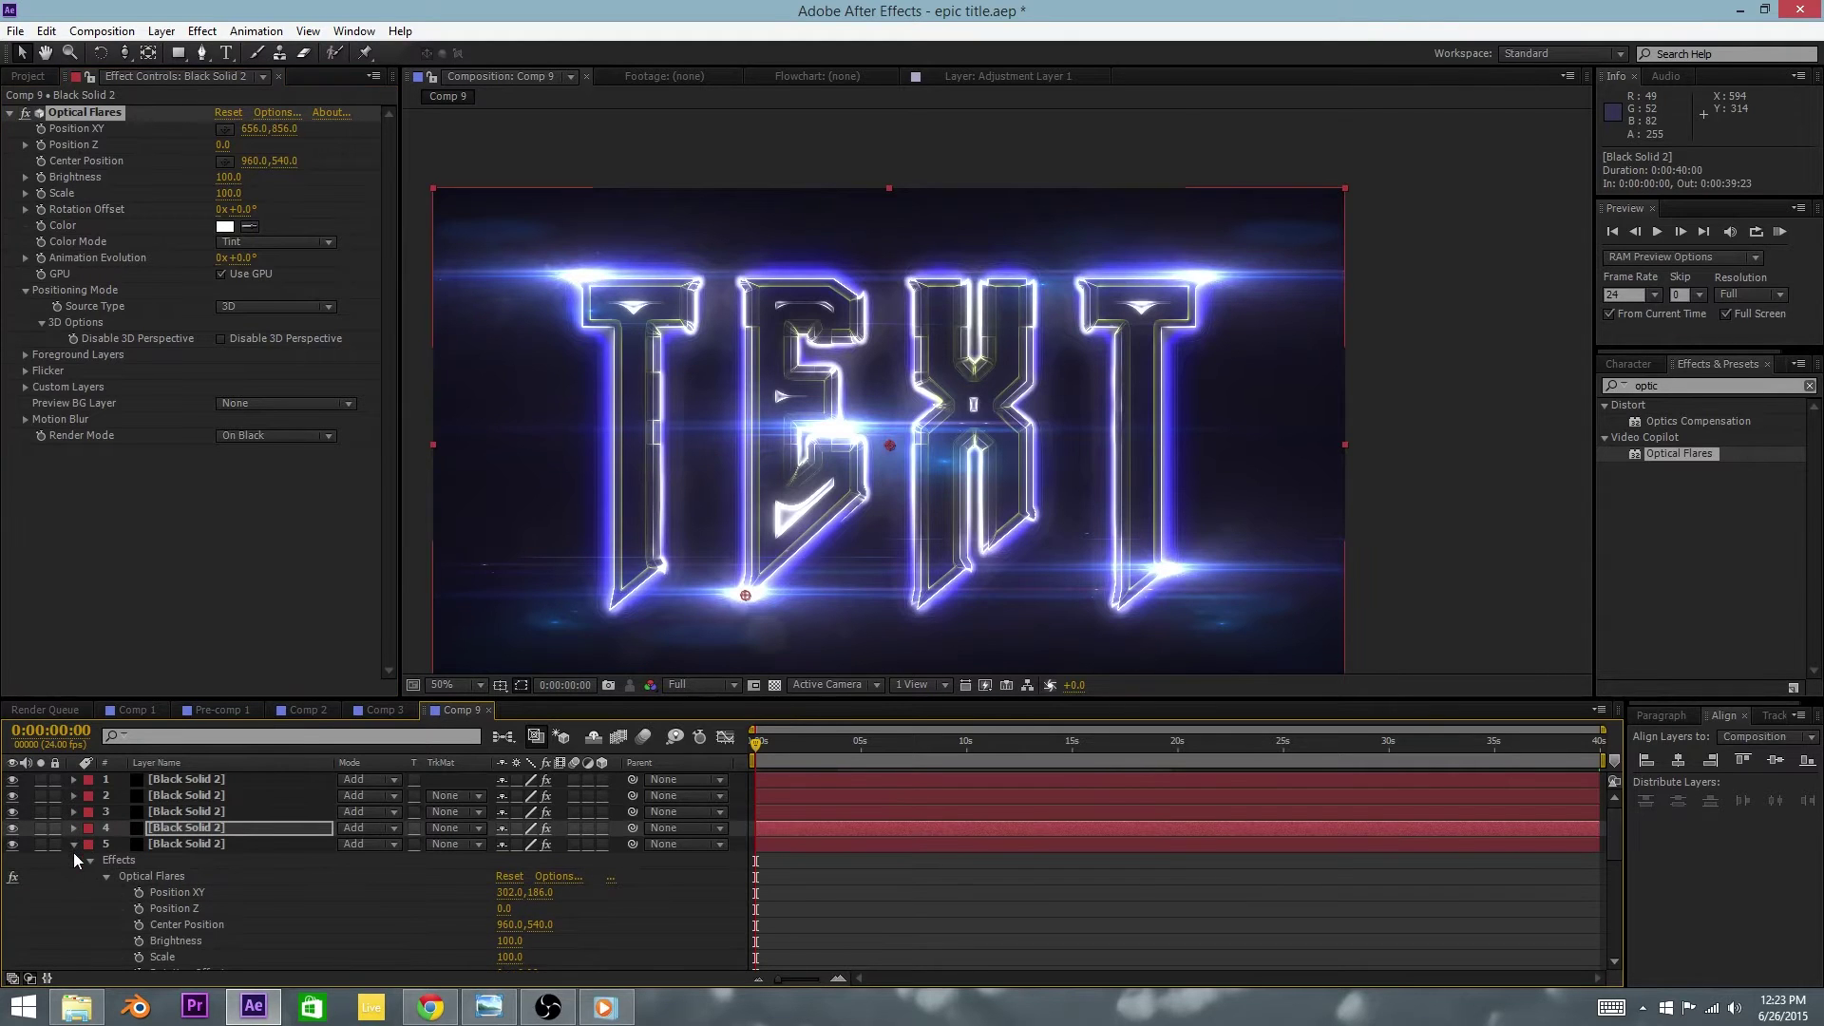
left_click(80, 844)
Step: Set the positioning source type to 3D for both flares on the last T's corners
left_click(169, 812)
left_click(274, 291)
left_click(275, 338)
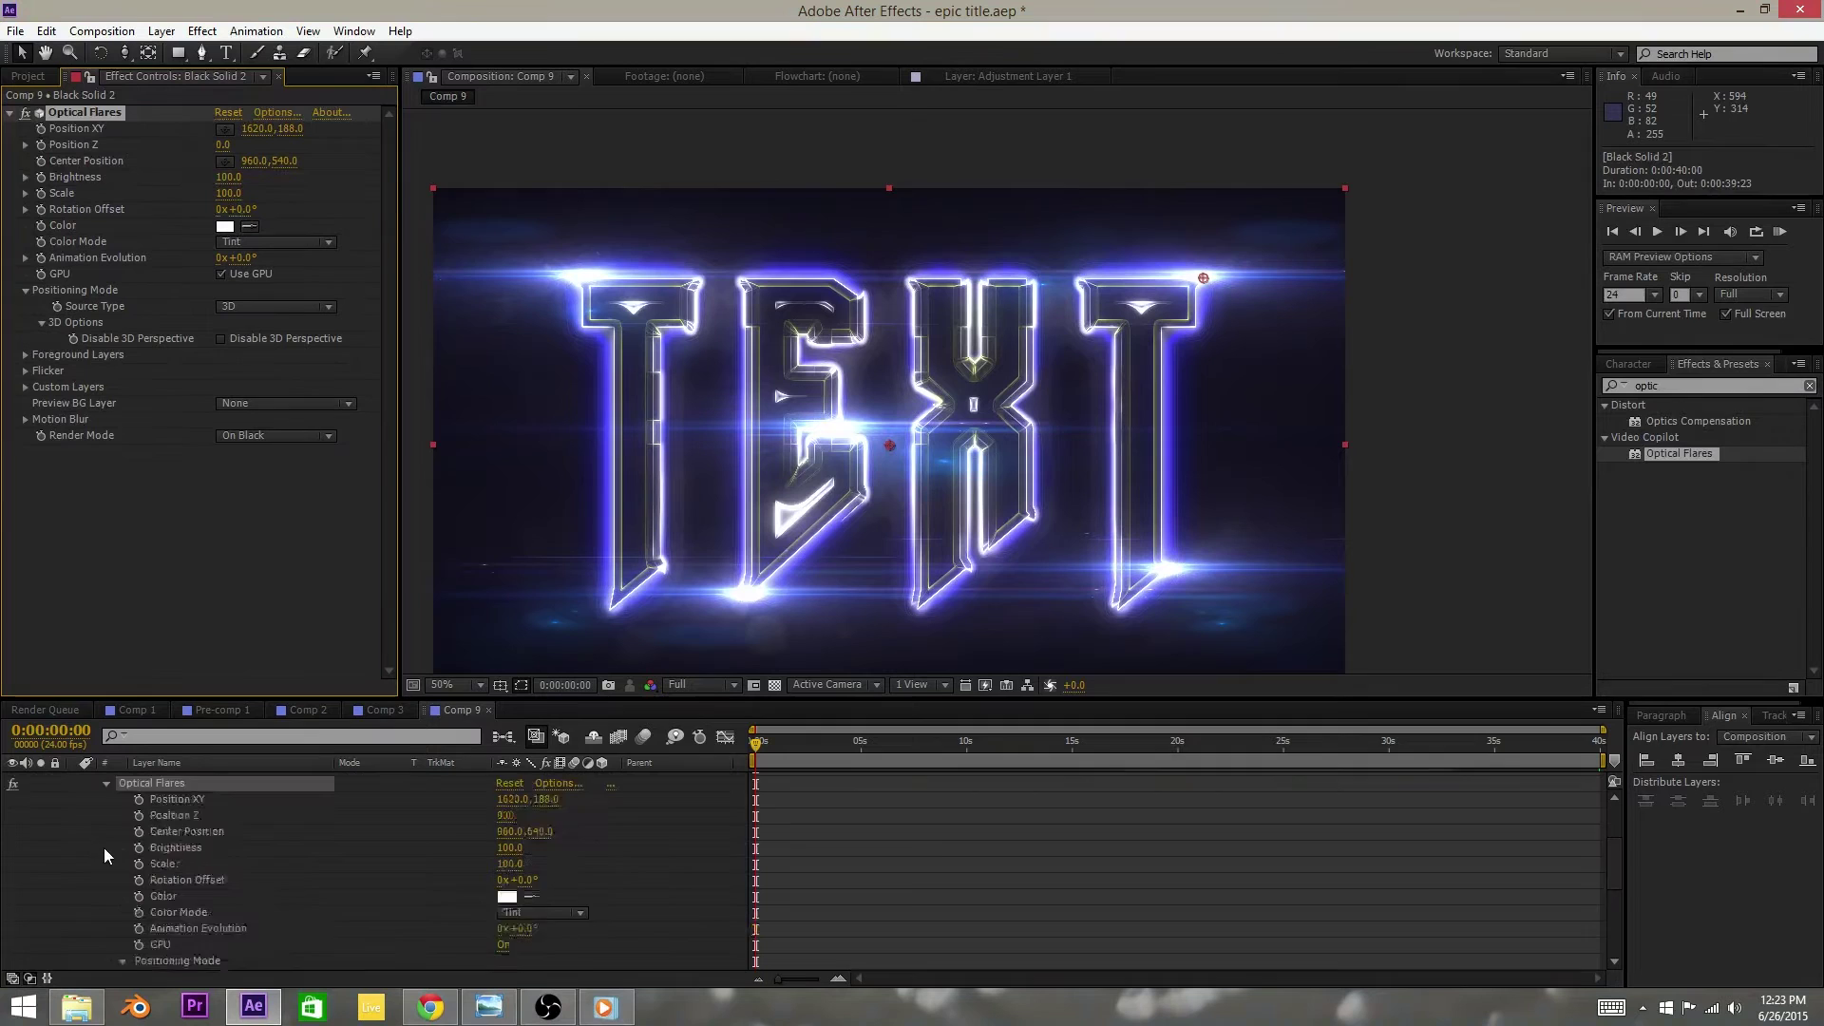
scroll(104, 848, "up", 2)
left_click(80, 813)
left_click(185, 796)
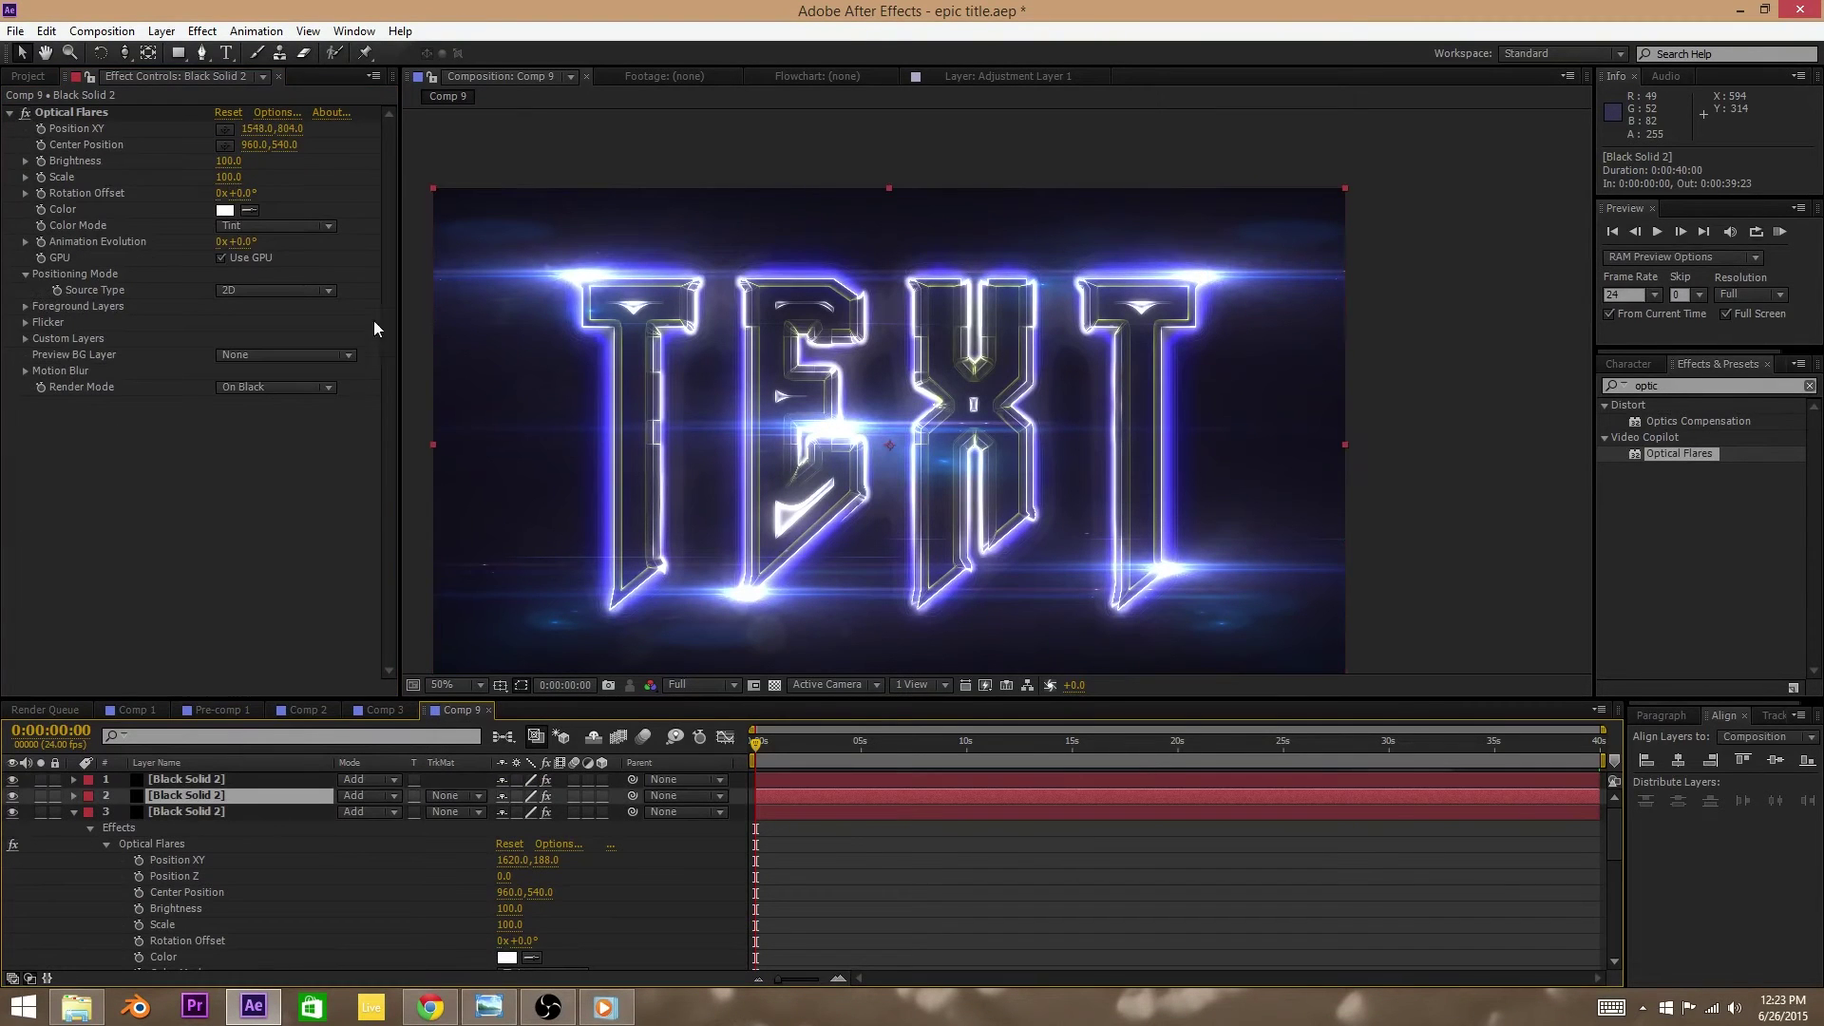
left_click(276, 290)
left_click(275, 330)
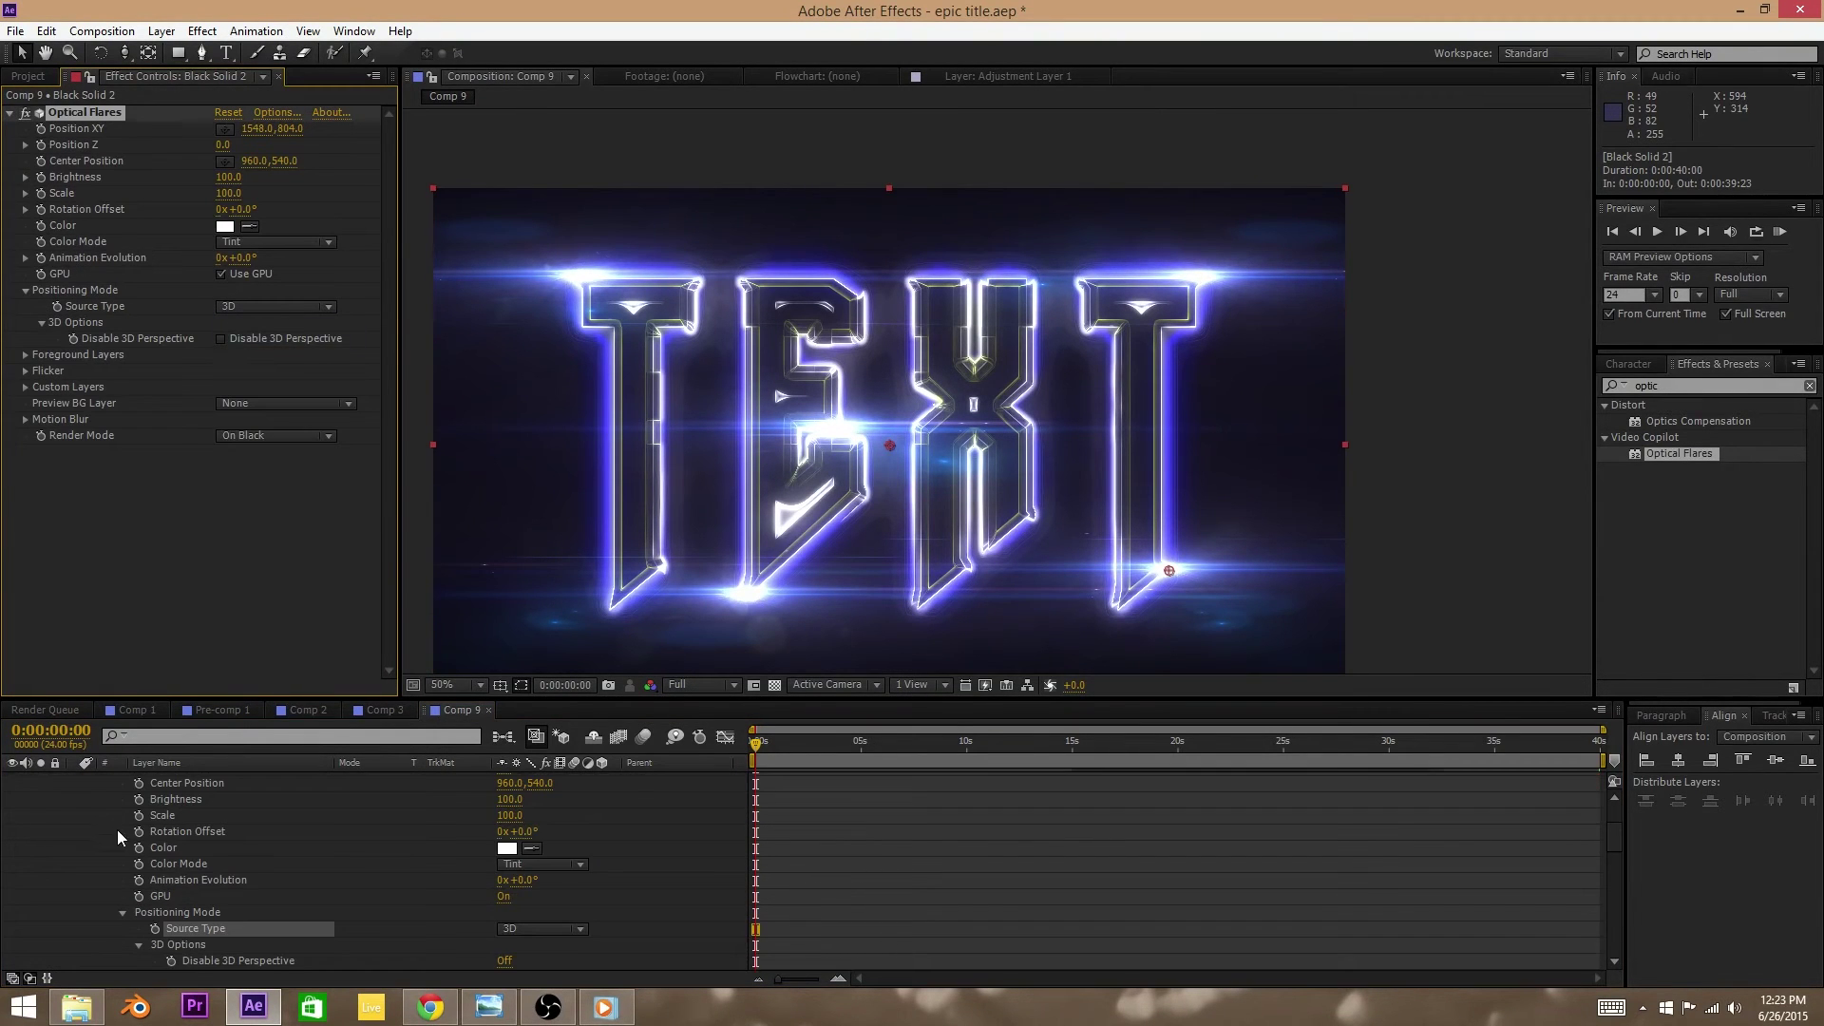
Step: Set the source type to 3D for the flare in the middle of the E and collapse the expanded flare layers
scroll(111, 825, "up", 2)
left_click(179, 779)
left_click(275, 290)
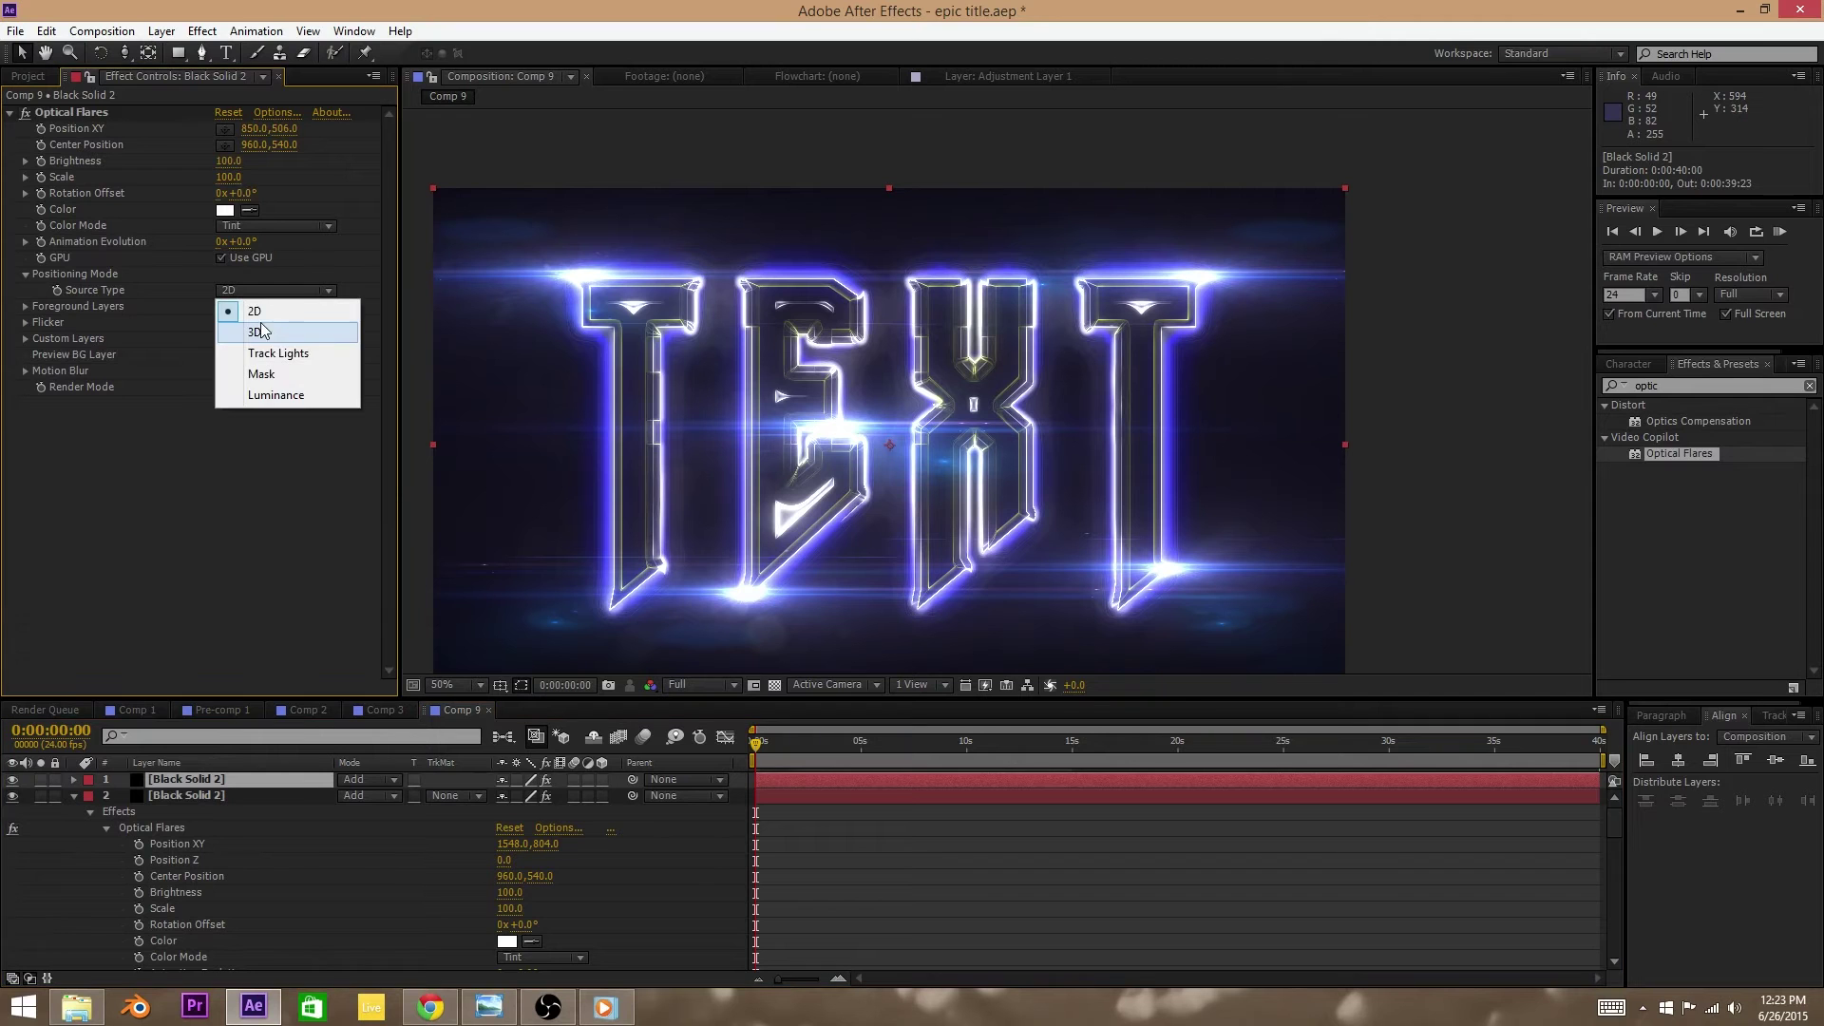
left_click(267, 335)
scroll(555, 528, "down", 3)
scroll(555, 528, "up", 1)
left_click(555, 528)
scroll(555, 528, "up", 3)
scroll(138, 839, "up", 2)
left_click(87, 783)
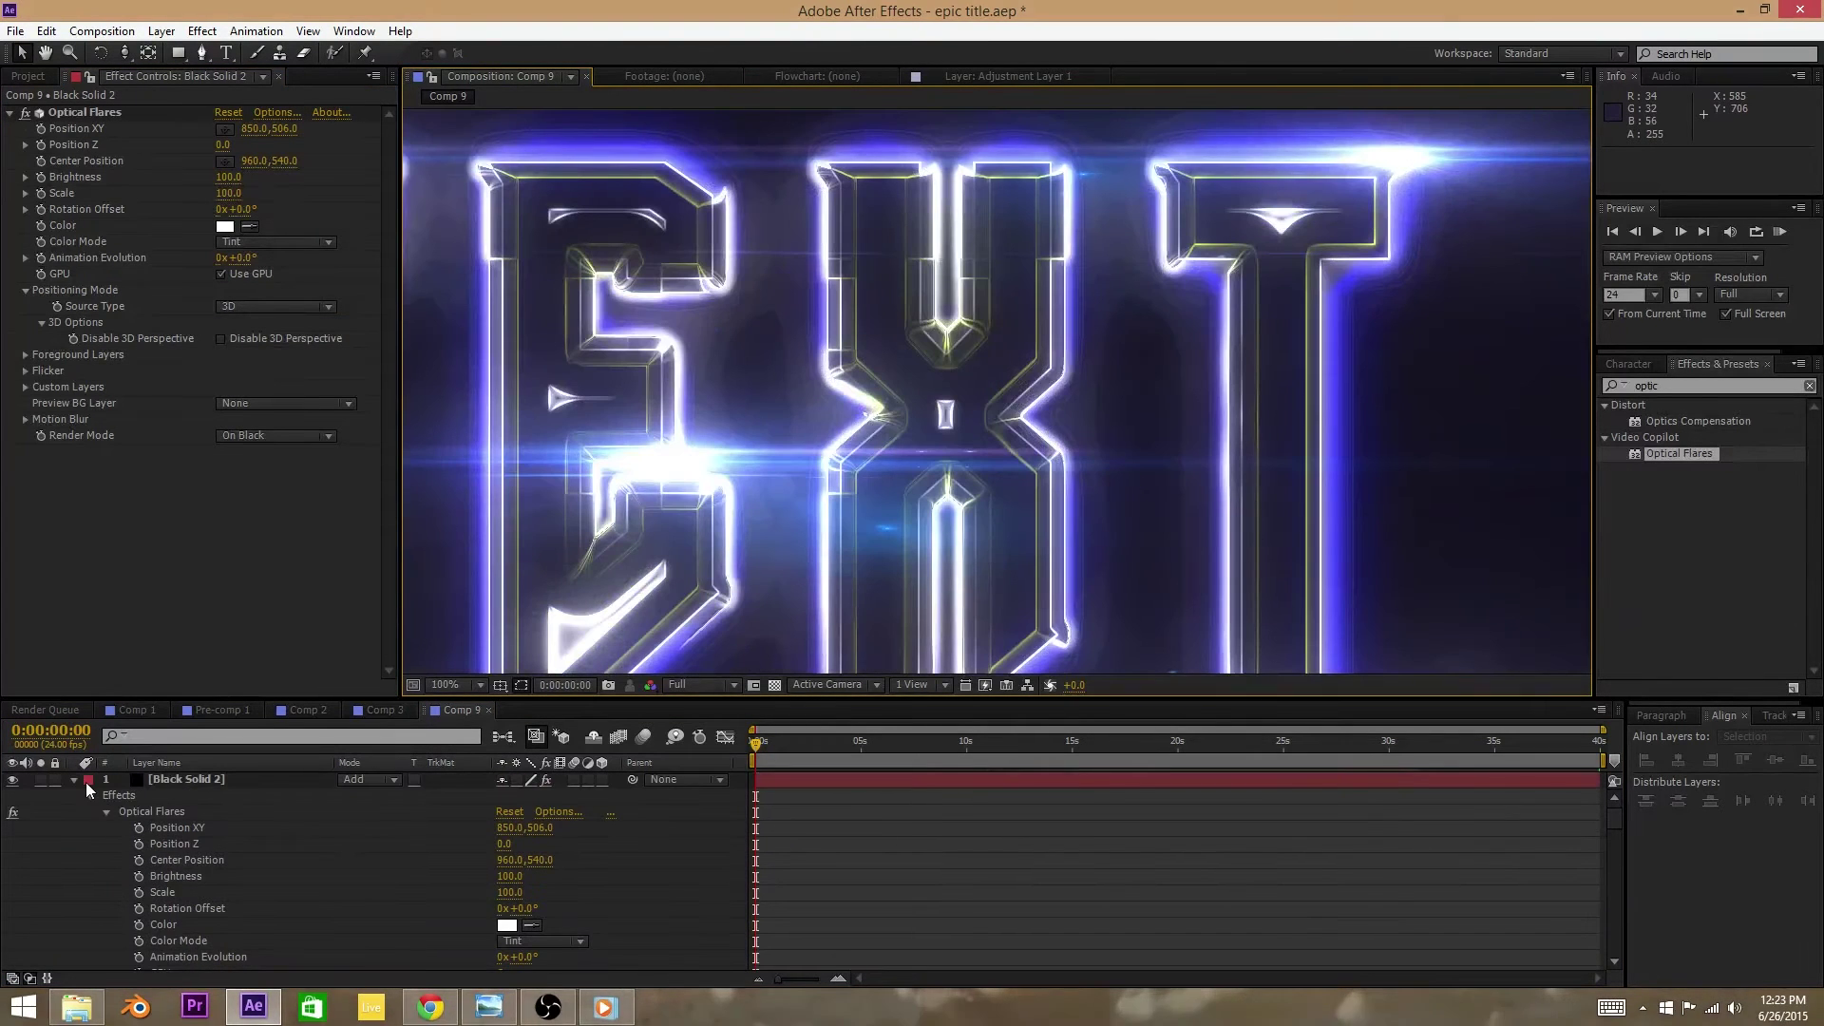
key("ctrl+d")
scroll(143, 828, "down", 3)
scroll(100, 785, "up", 3)
left_click(74, 796)
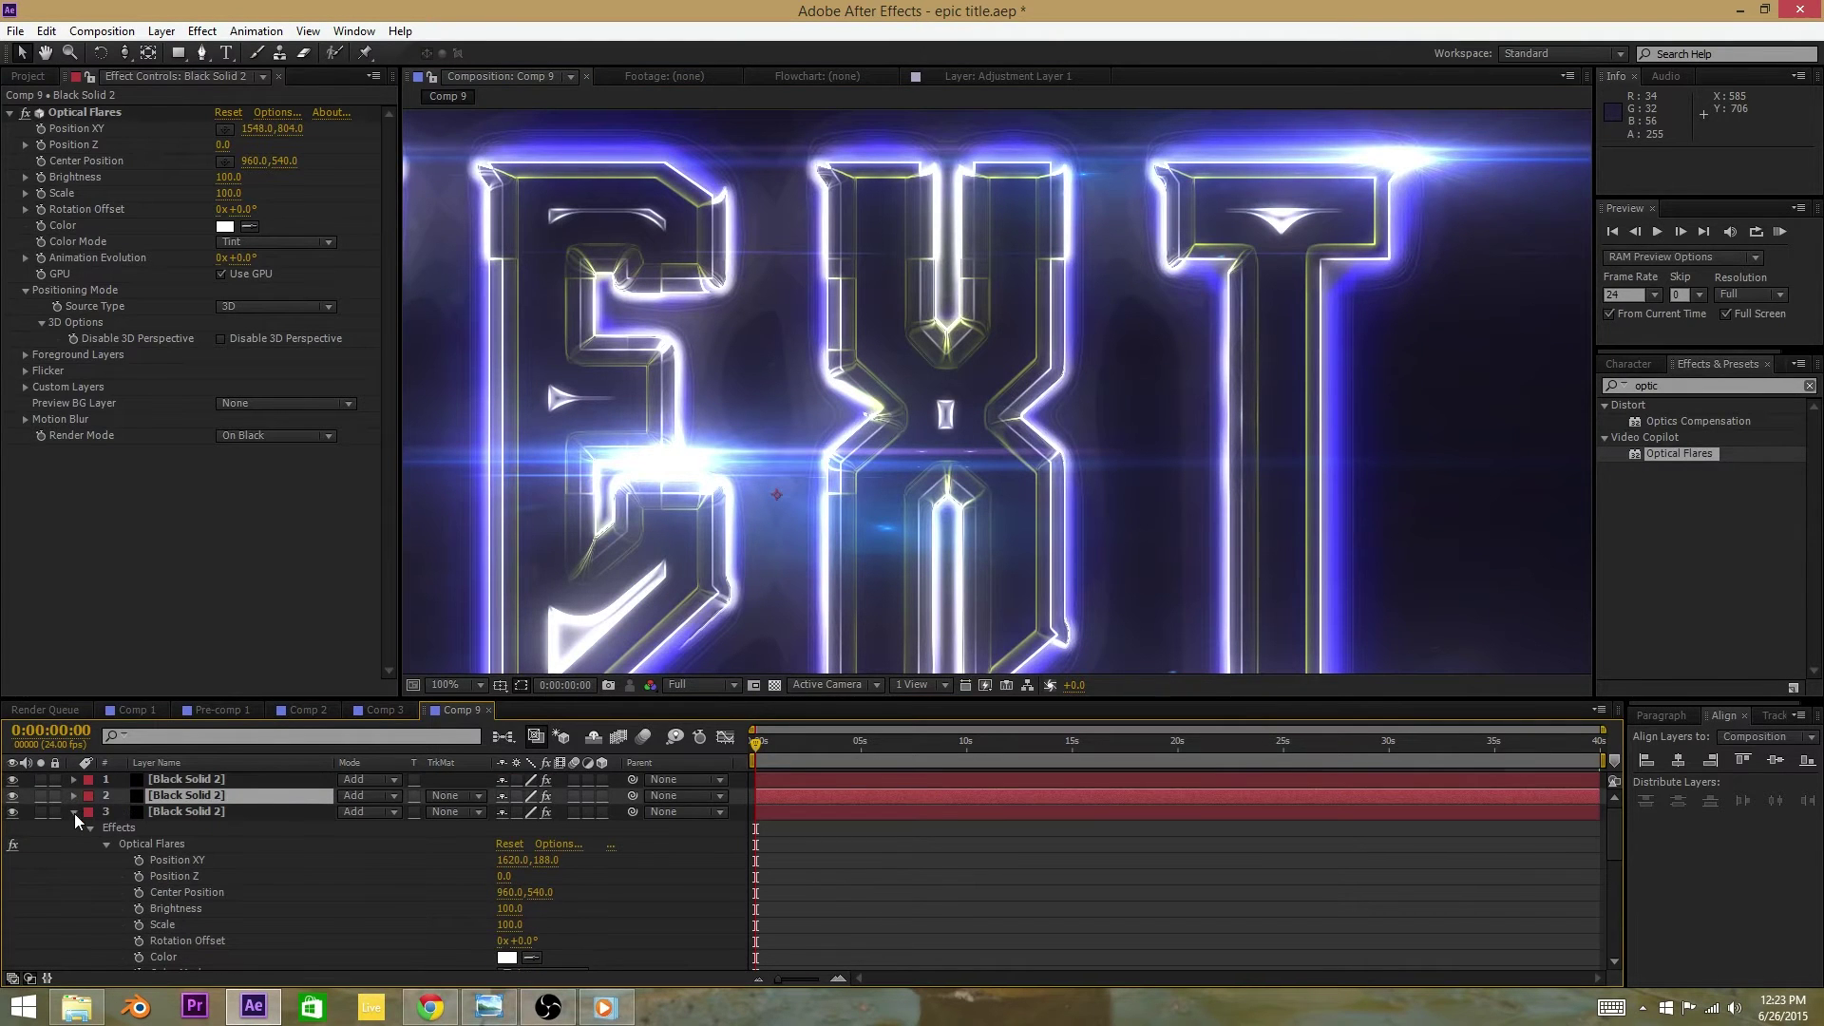
Step: Move all five flare solids below the three text outline layers
left_click(162, 843)
left_click(180, 779, "shift")
left_click_drag(179, 779, 210, 938)
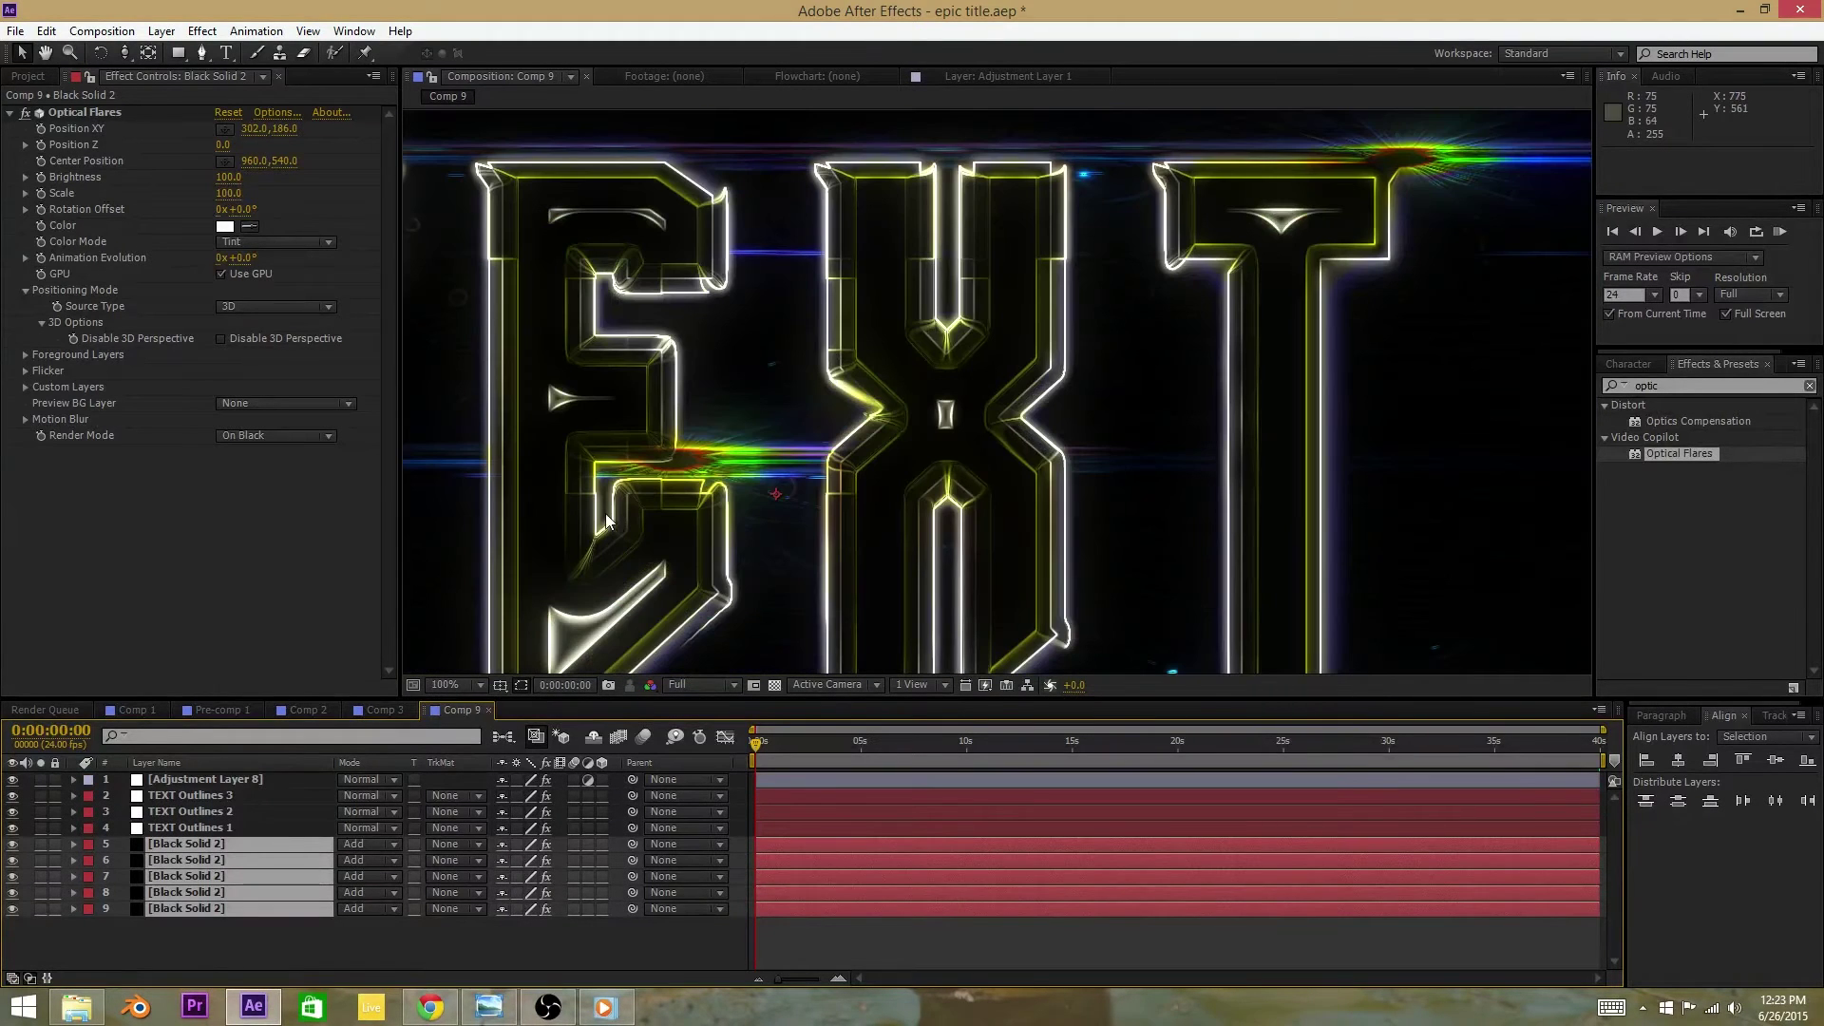
key("comma")
key("comma")
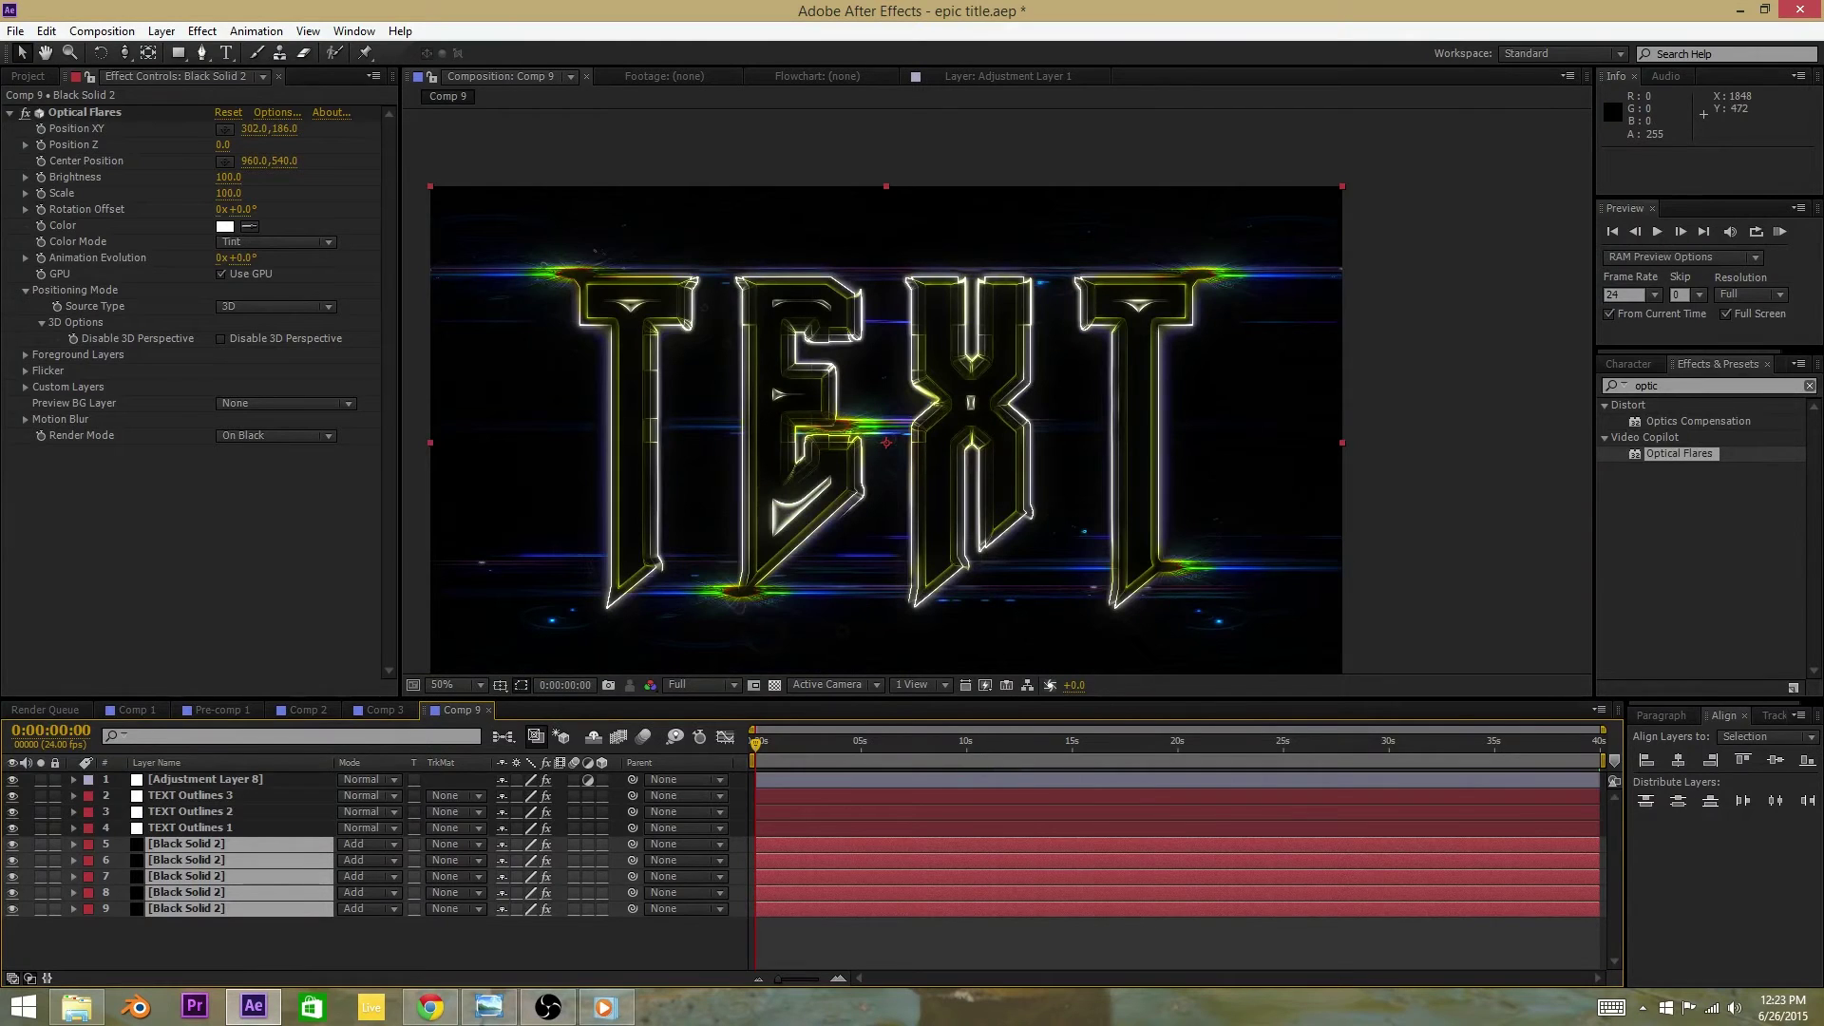
Step: Add a new adjustment layer and place it between the text outline layers and the flare solids
left_click(1696, 389)
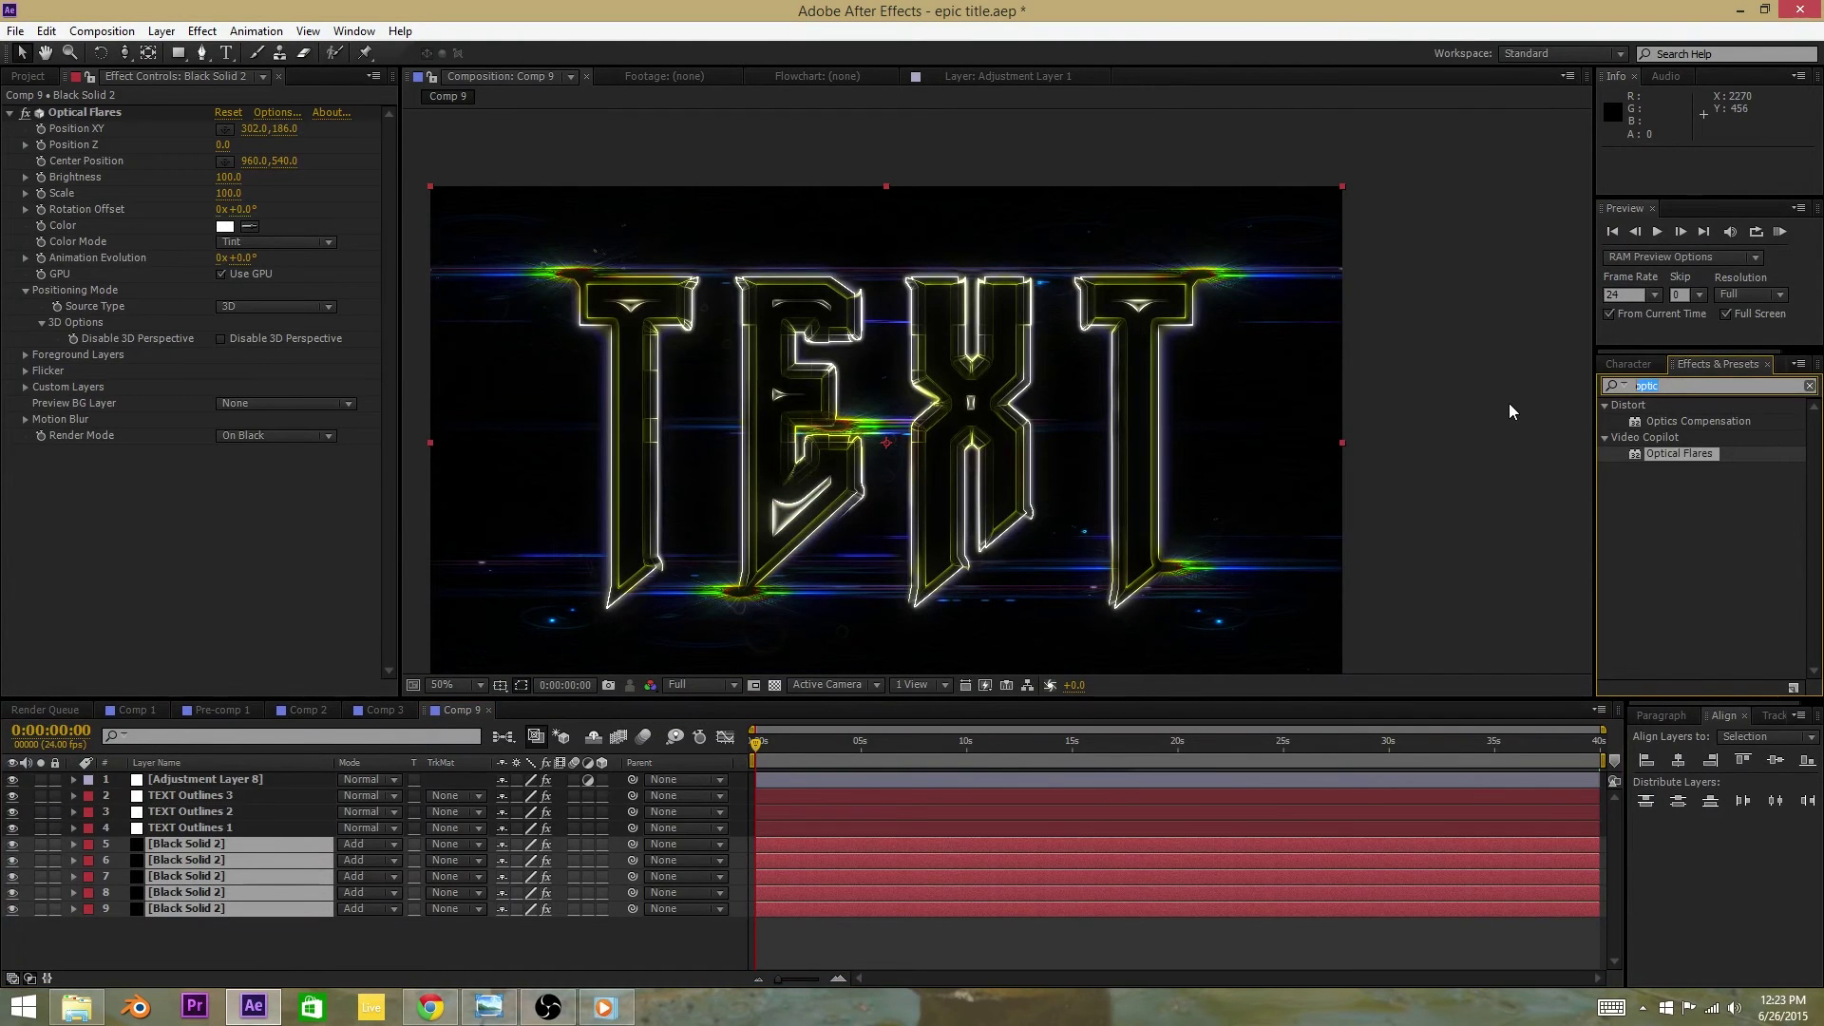
left_click(334, 942)
right_click(333, 938)
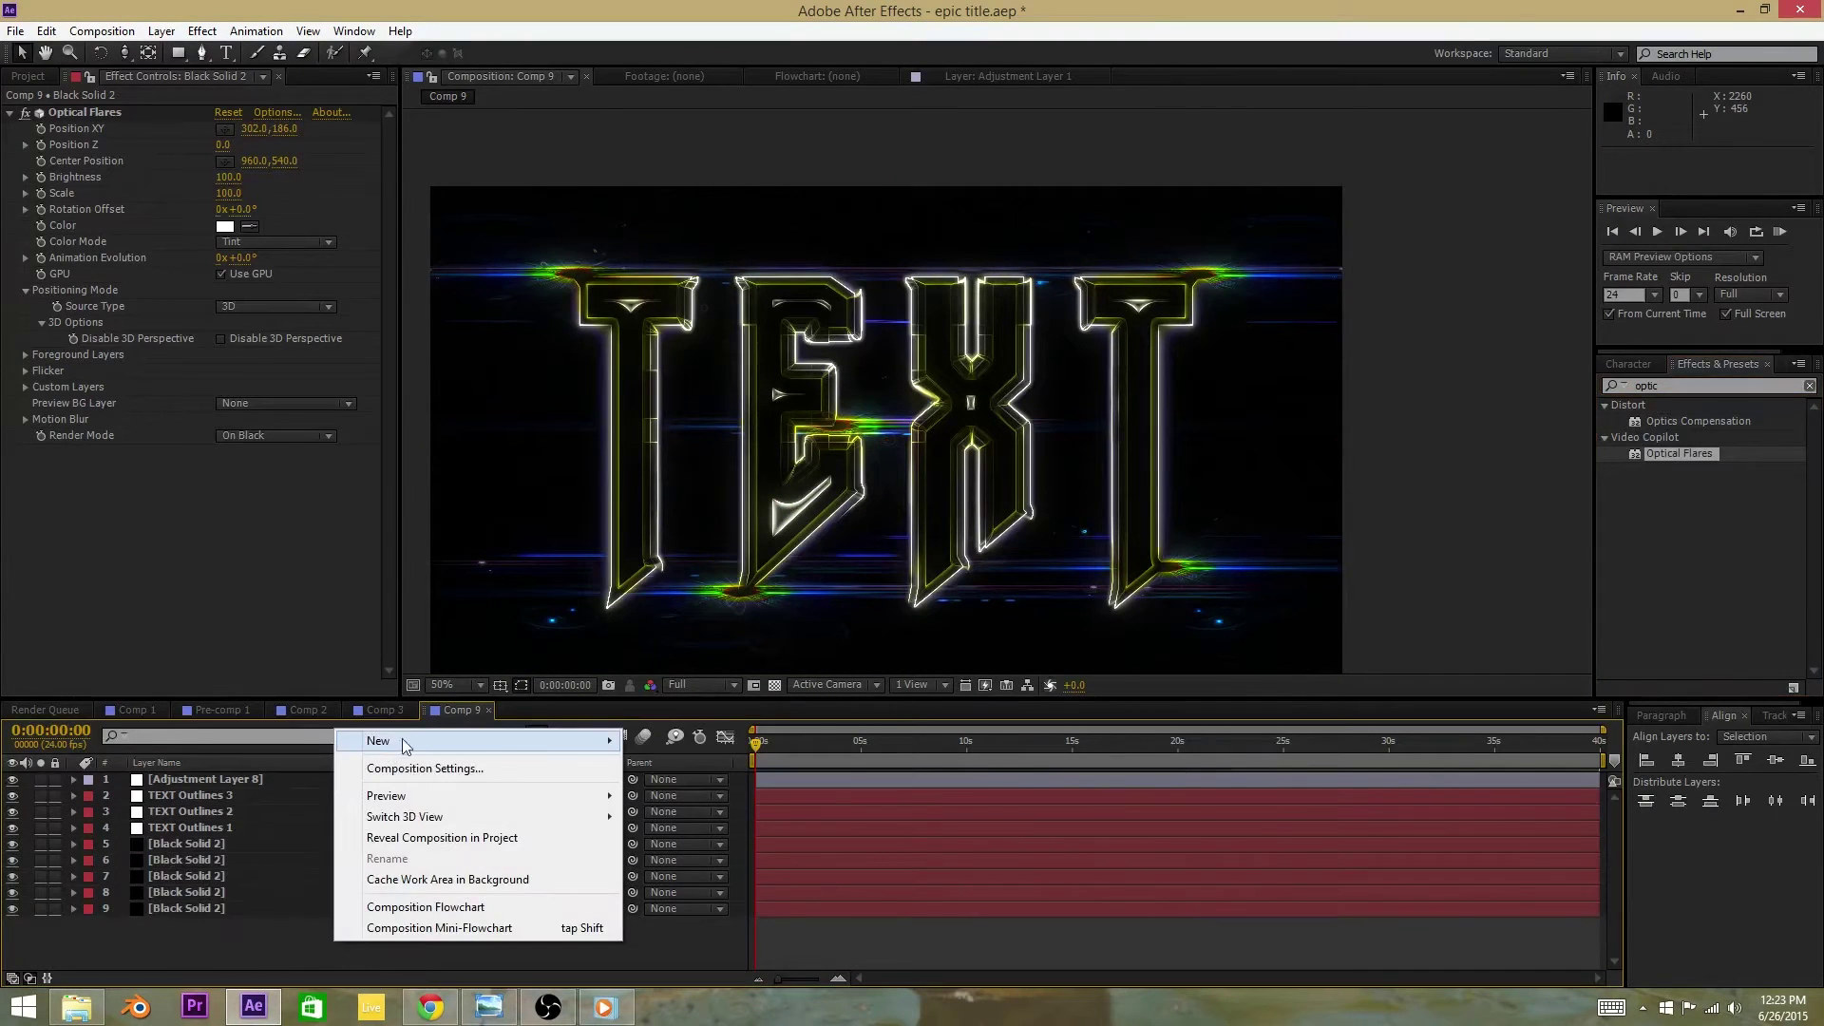
mouse_move(401, 738)
left_click(254, 894)
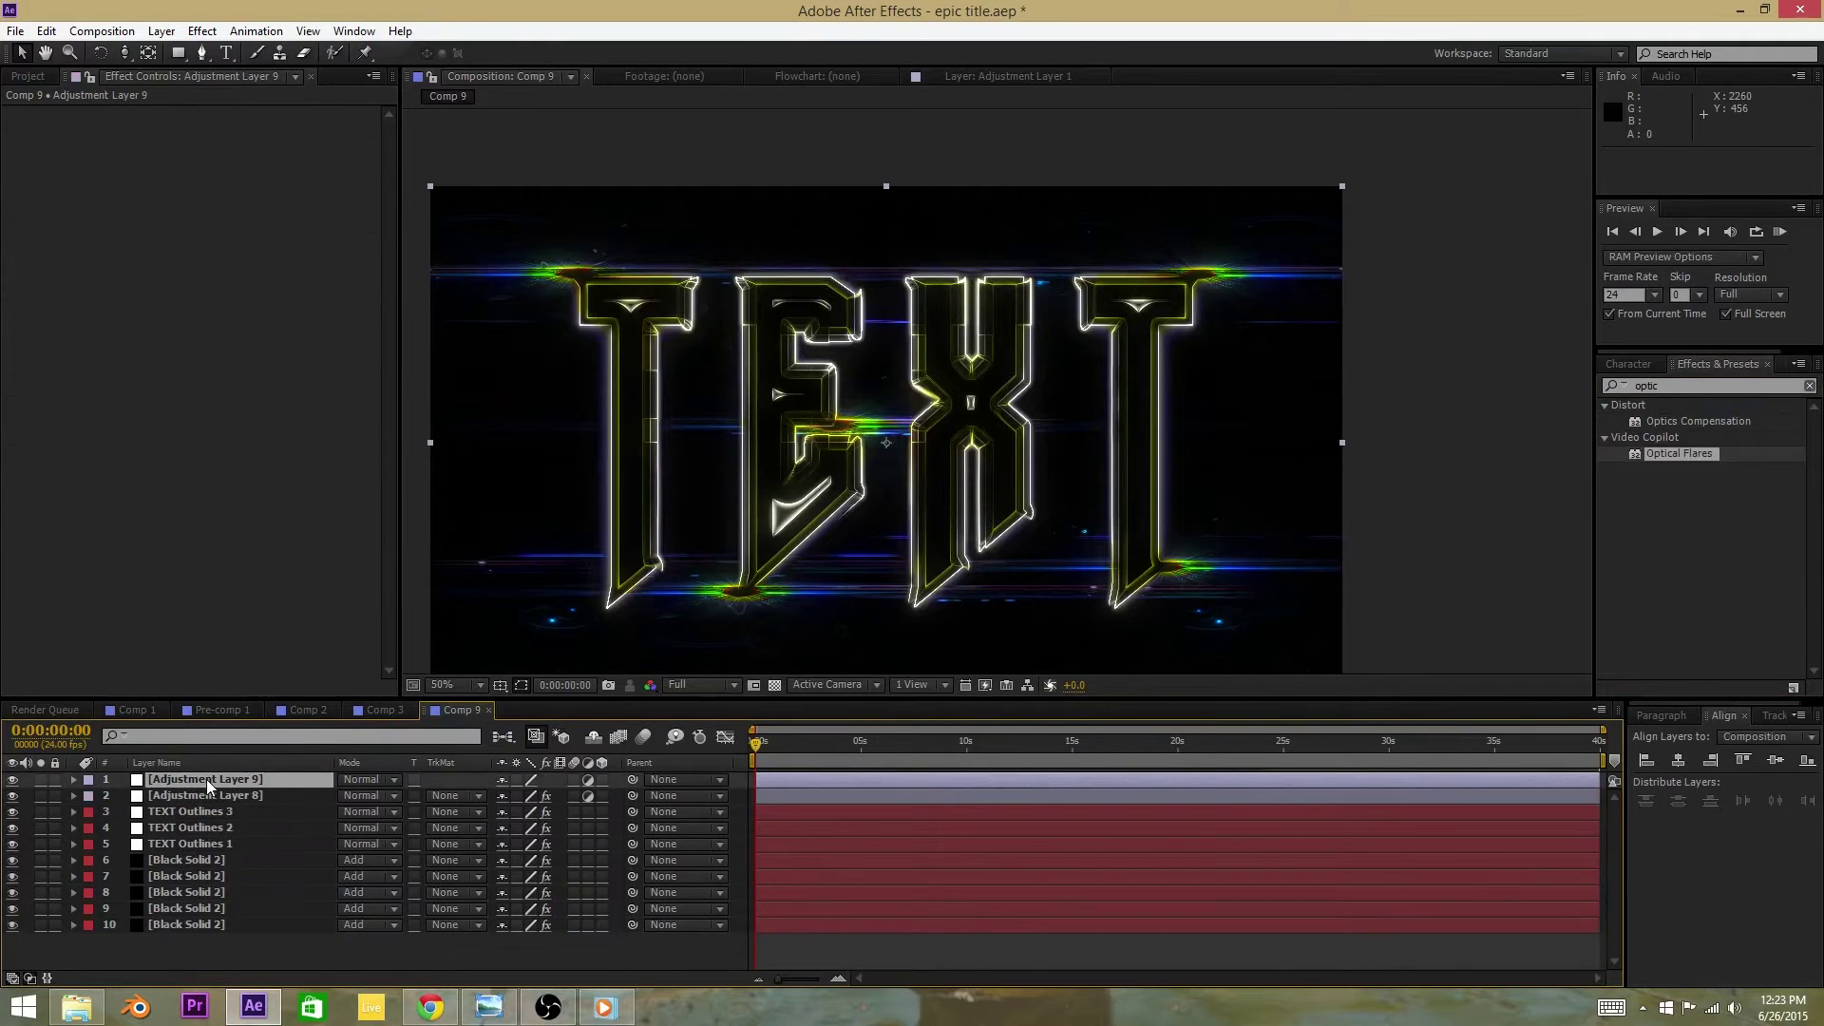
left_click_drag(210, 862, 210, 854)
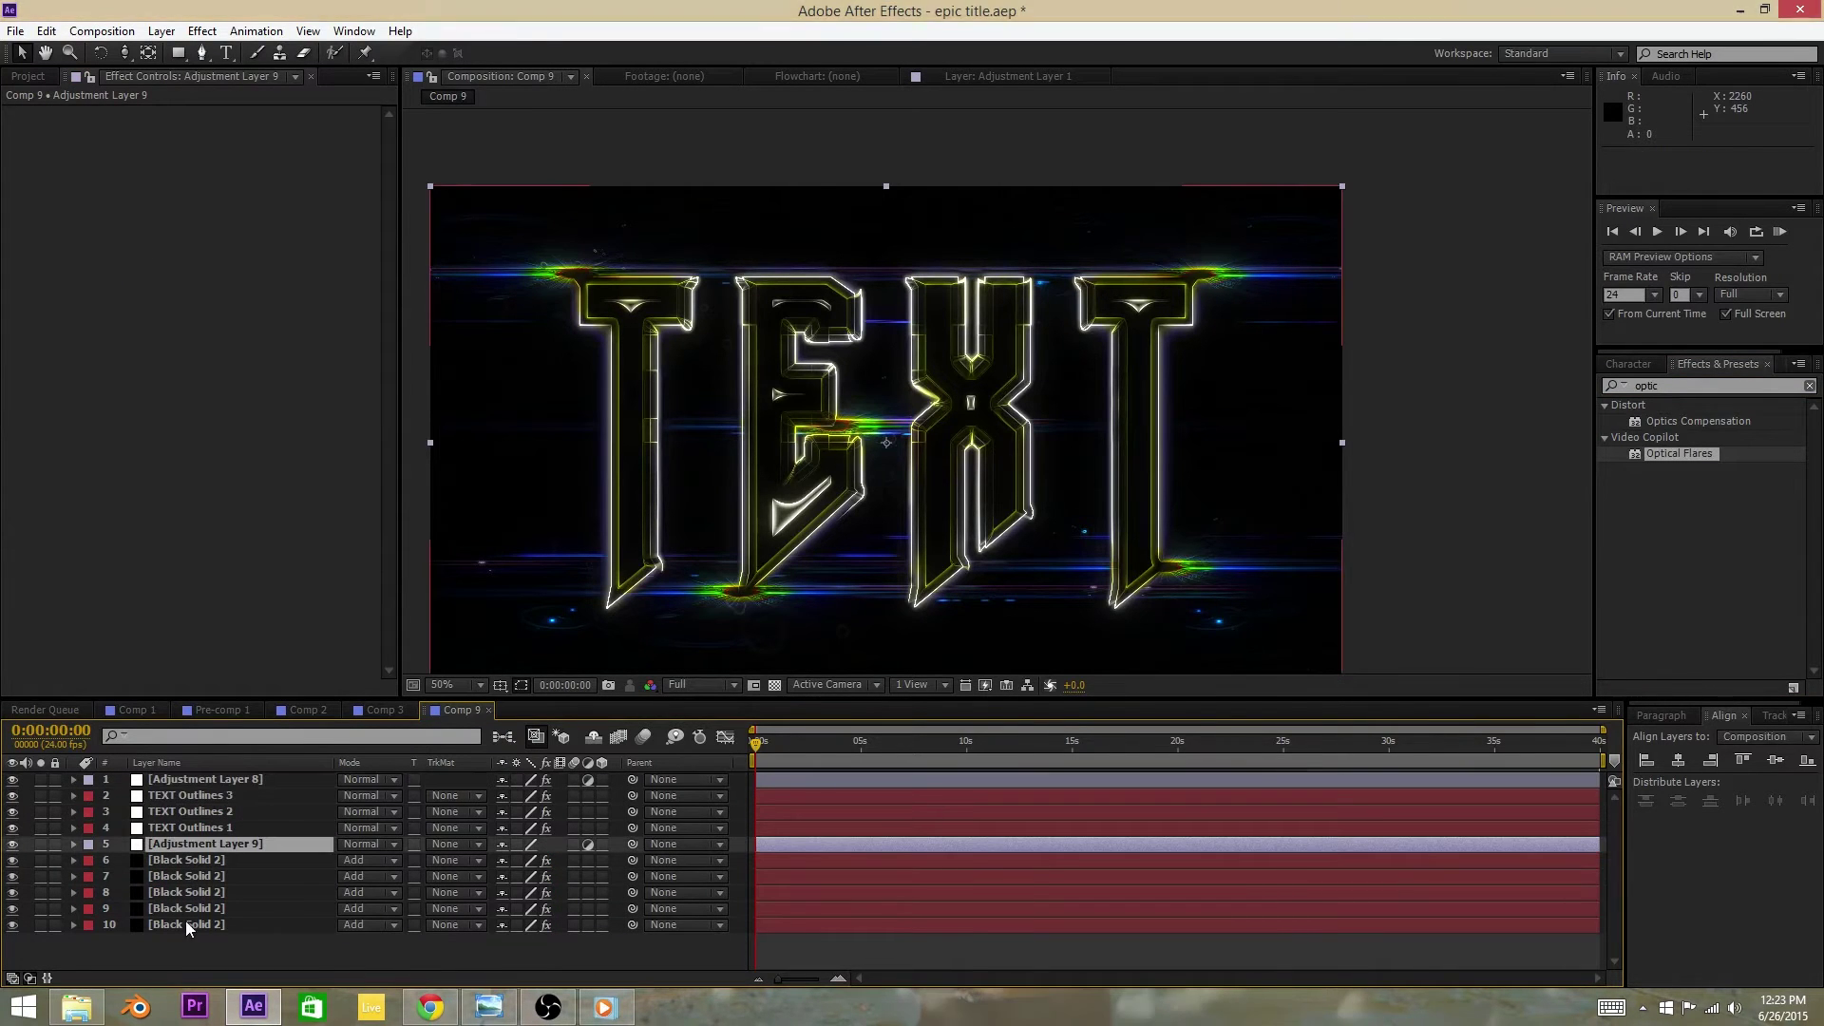
Step: Apply Find Edges to the new adjustment layer with Invert enabled
left_click(1689, 386)
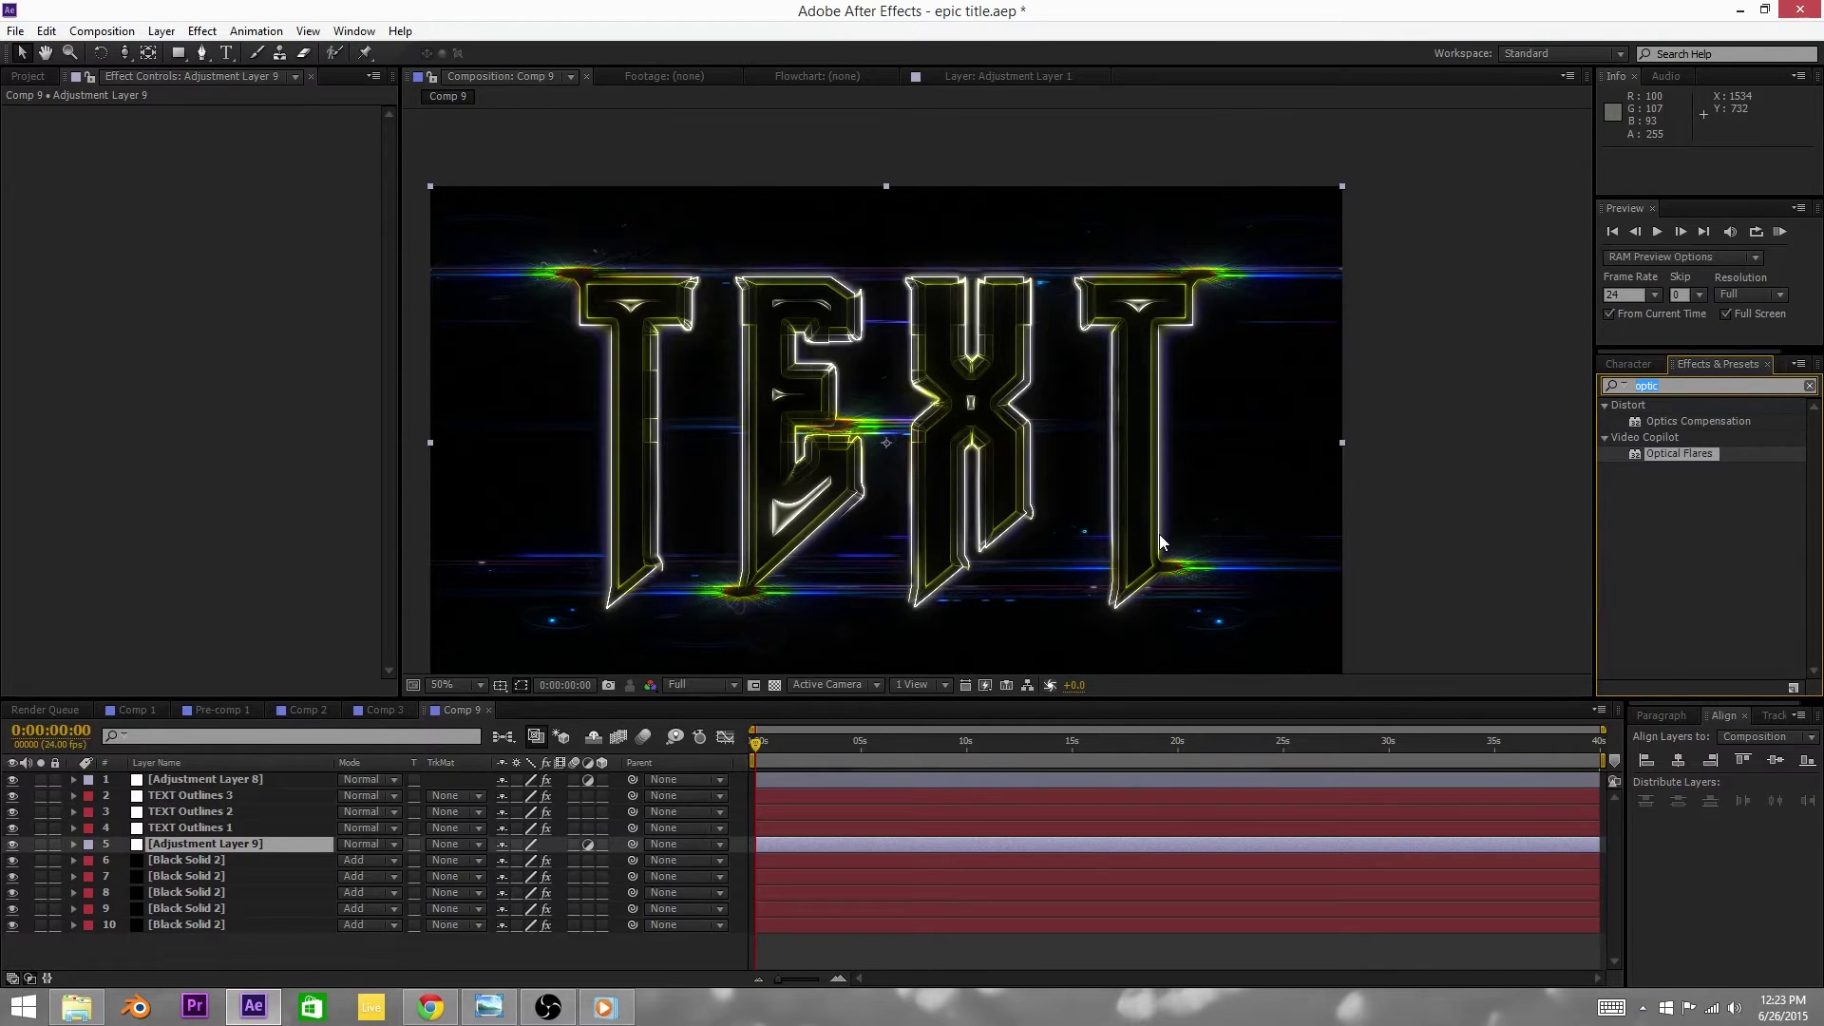
type("find")
left_click_drag(1684, 430, 278, 847)
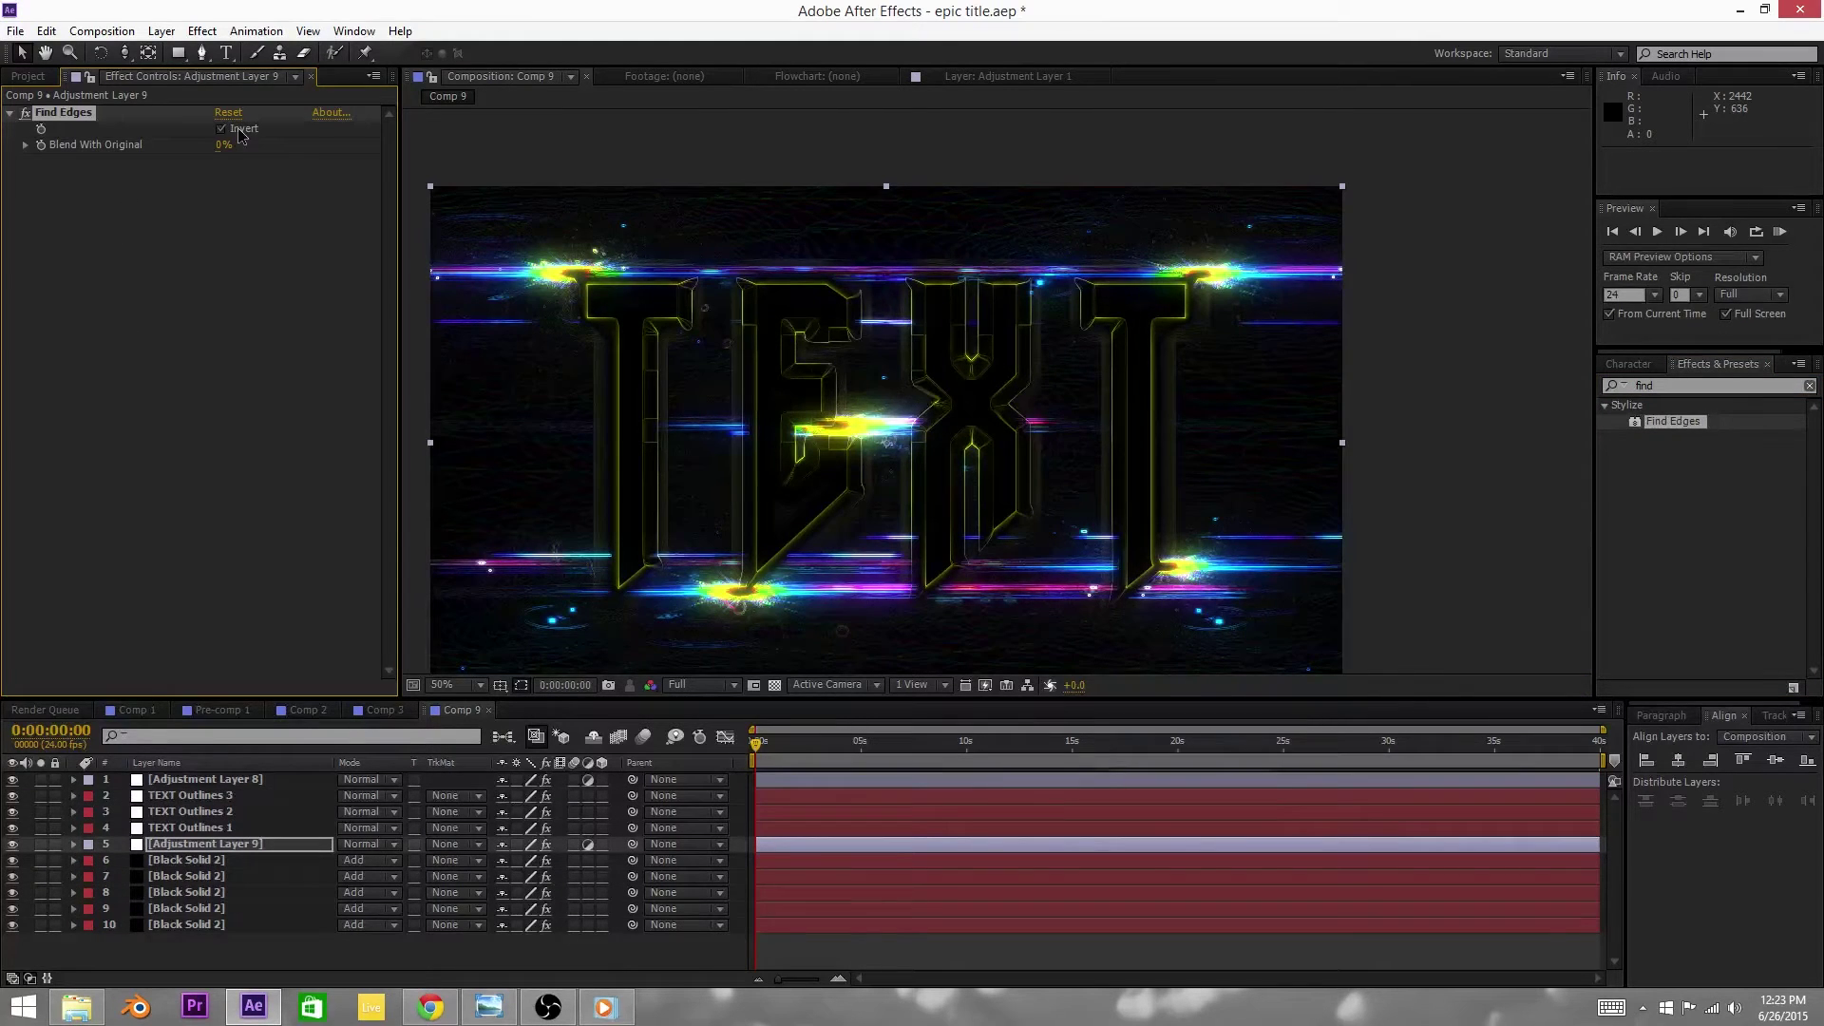
Step: Apply the Black & White effect to the adjustment layer above the flare solids
left_click(1720, 385)
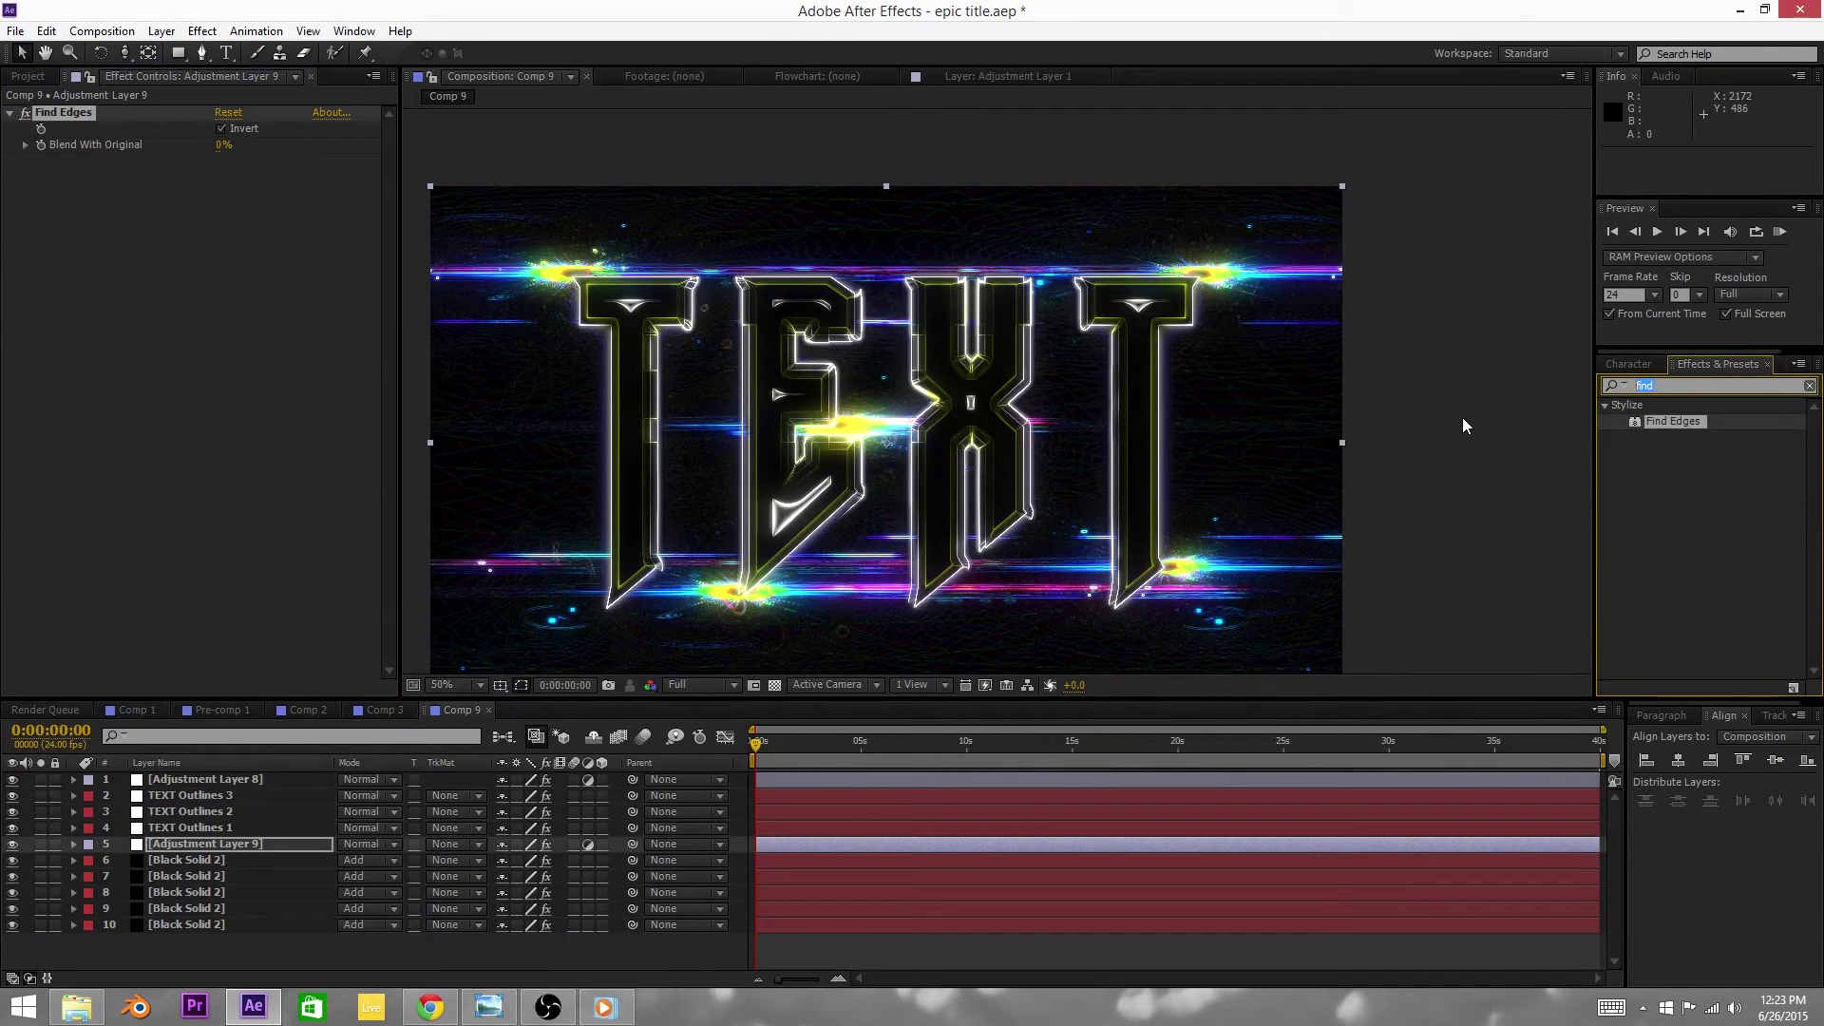
type("black")
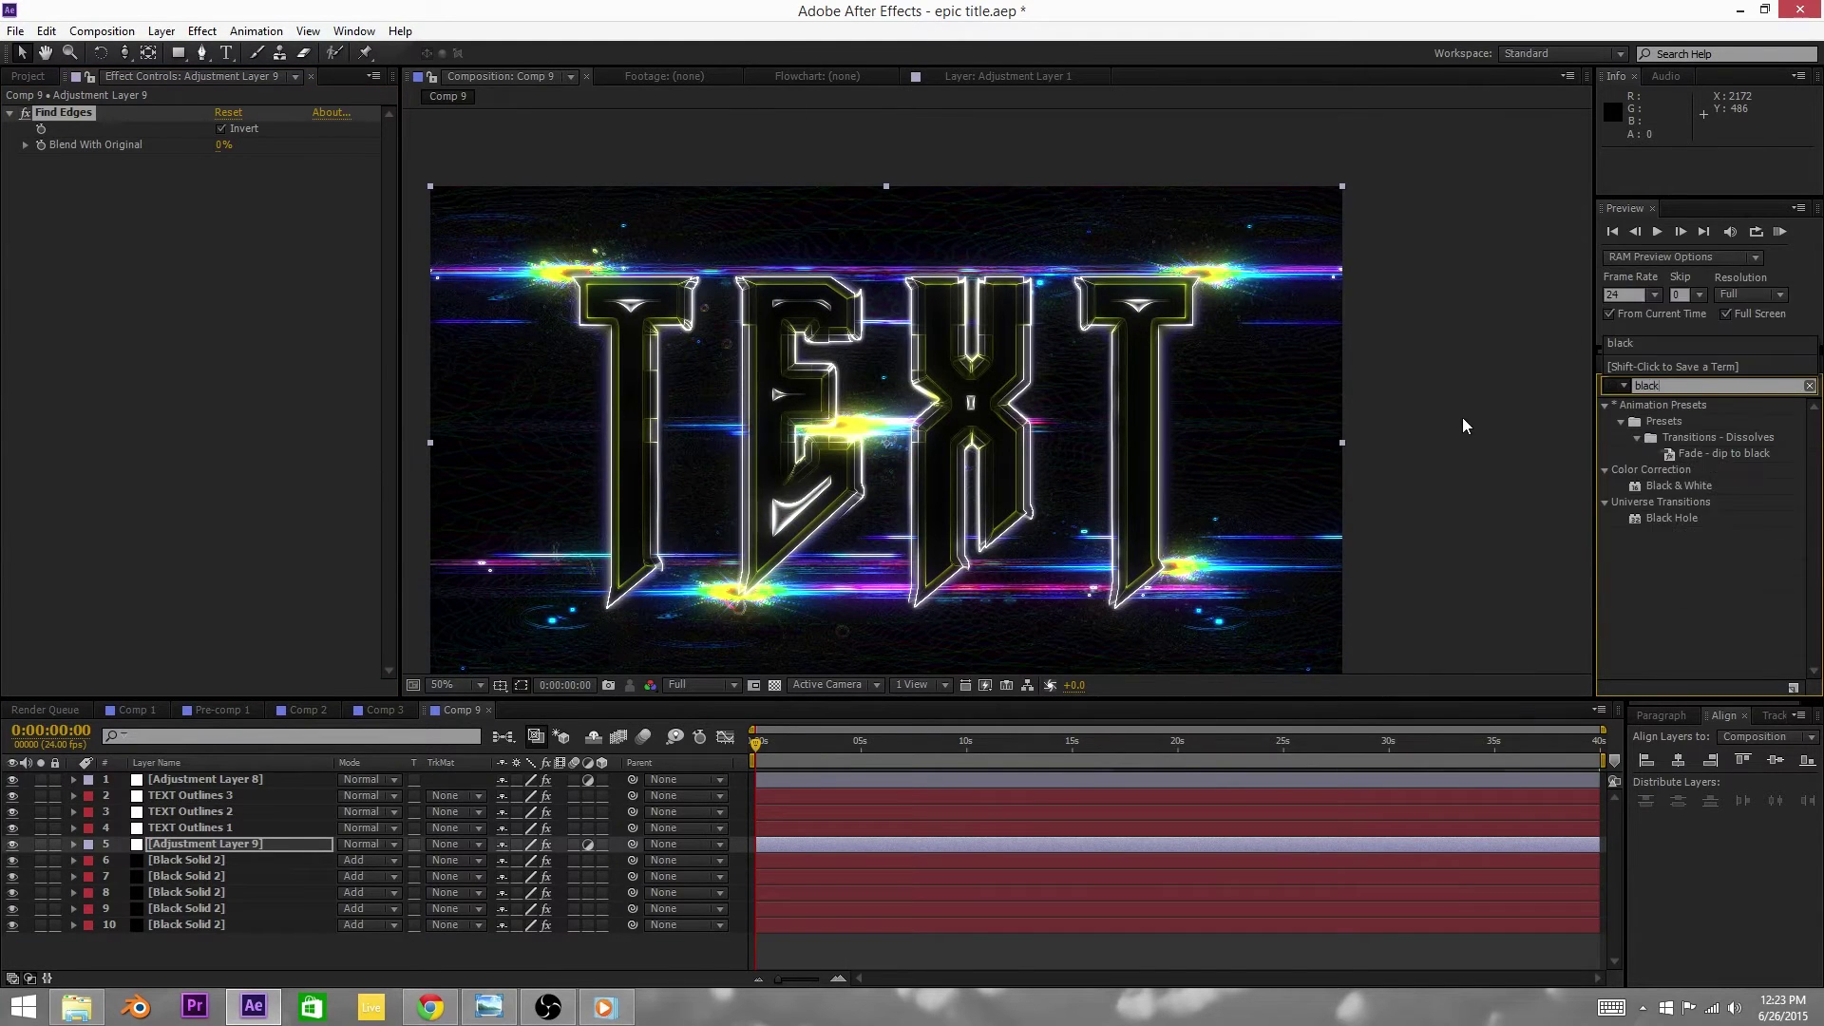
left_click_drag(1664, 488, 205, 844)
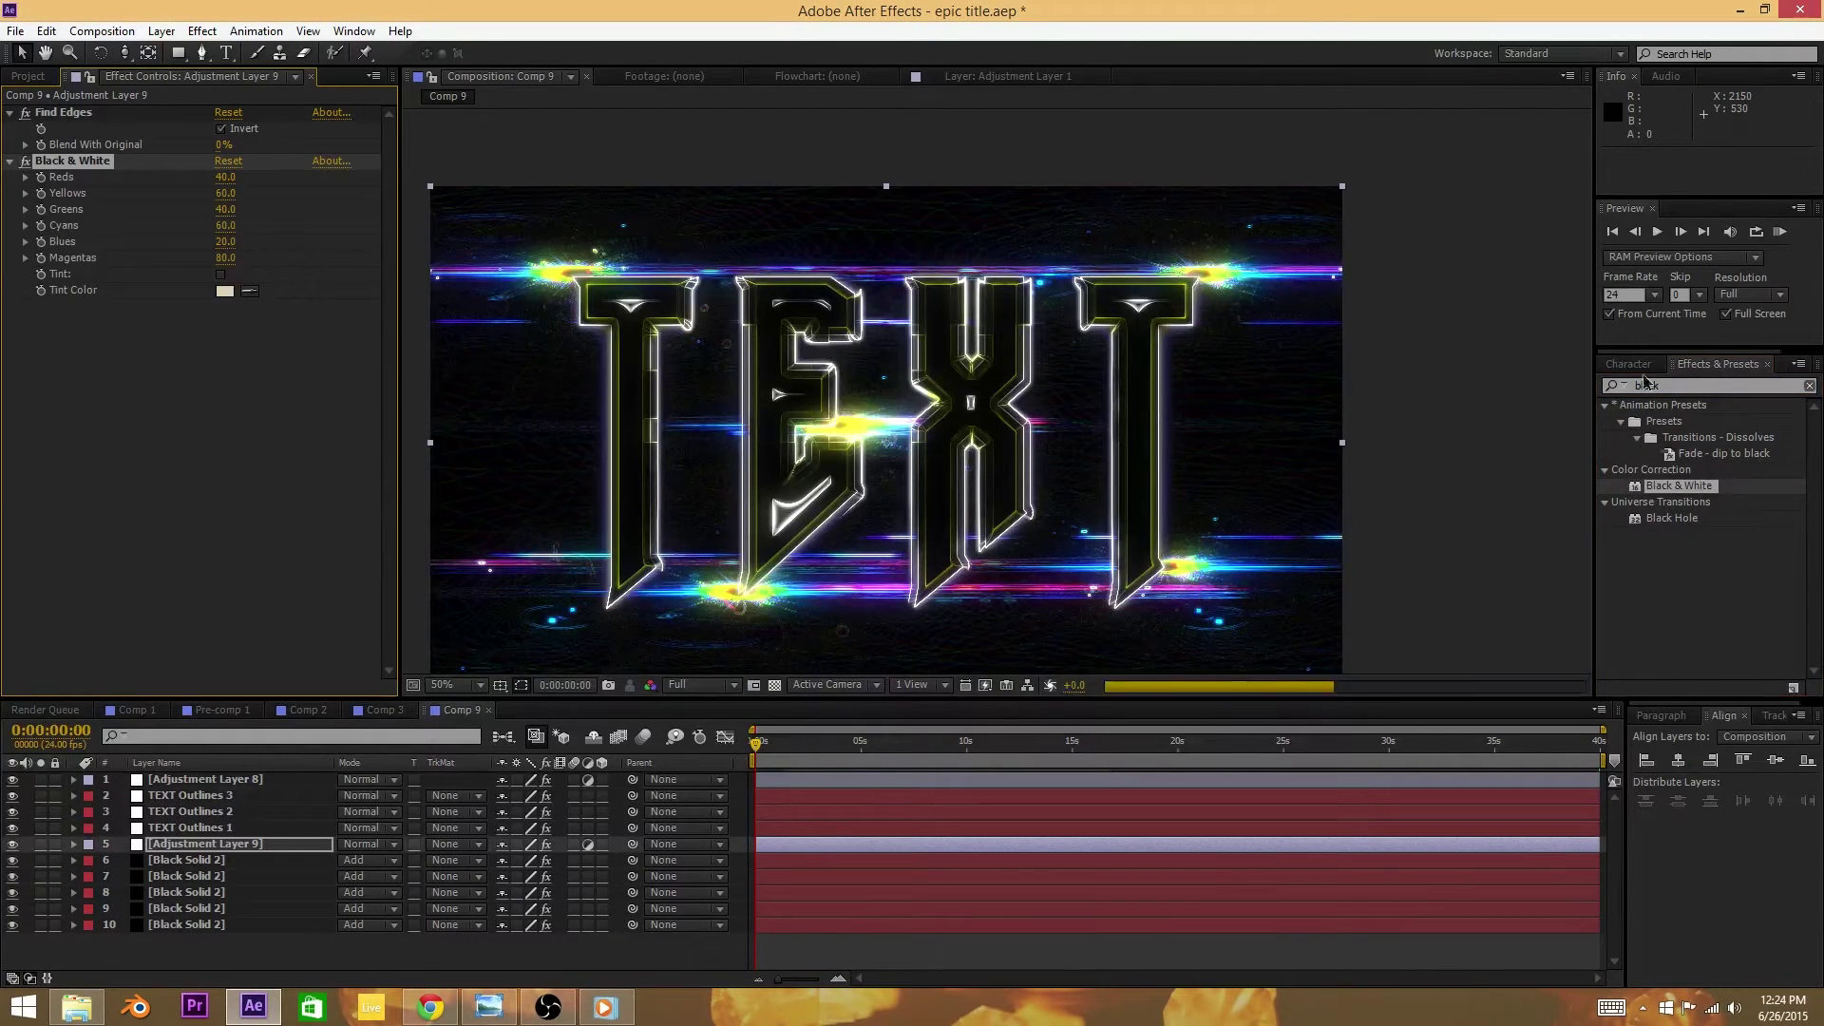
Step: Find VC Color Vibrance and apply it to the adjustment layer above the flare solids
key("BackSpace")
key("BackSpace")
key("BackSpace")
key("BackSpace")
key("BackSpace")
type("vc")
left_click_drag(1689, 421, 209, 846)
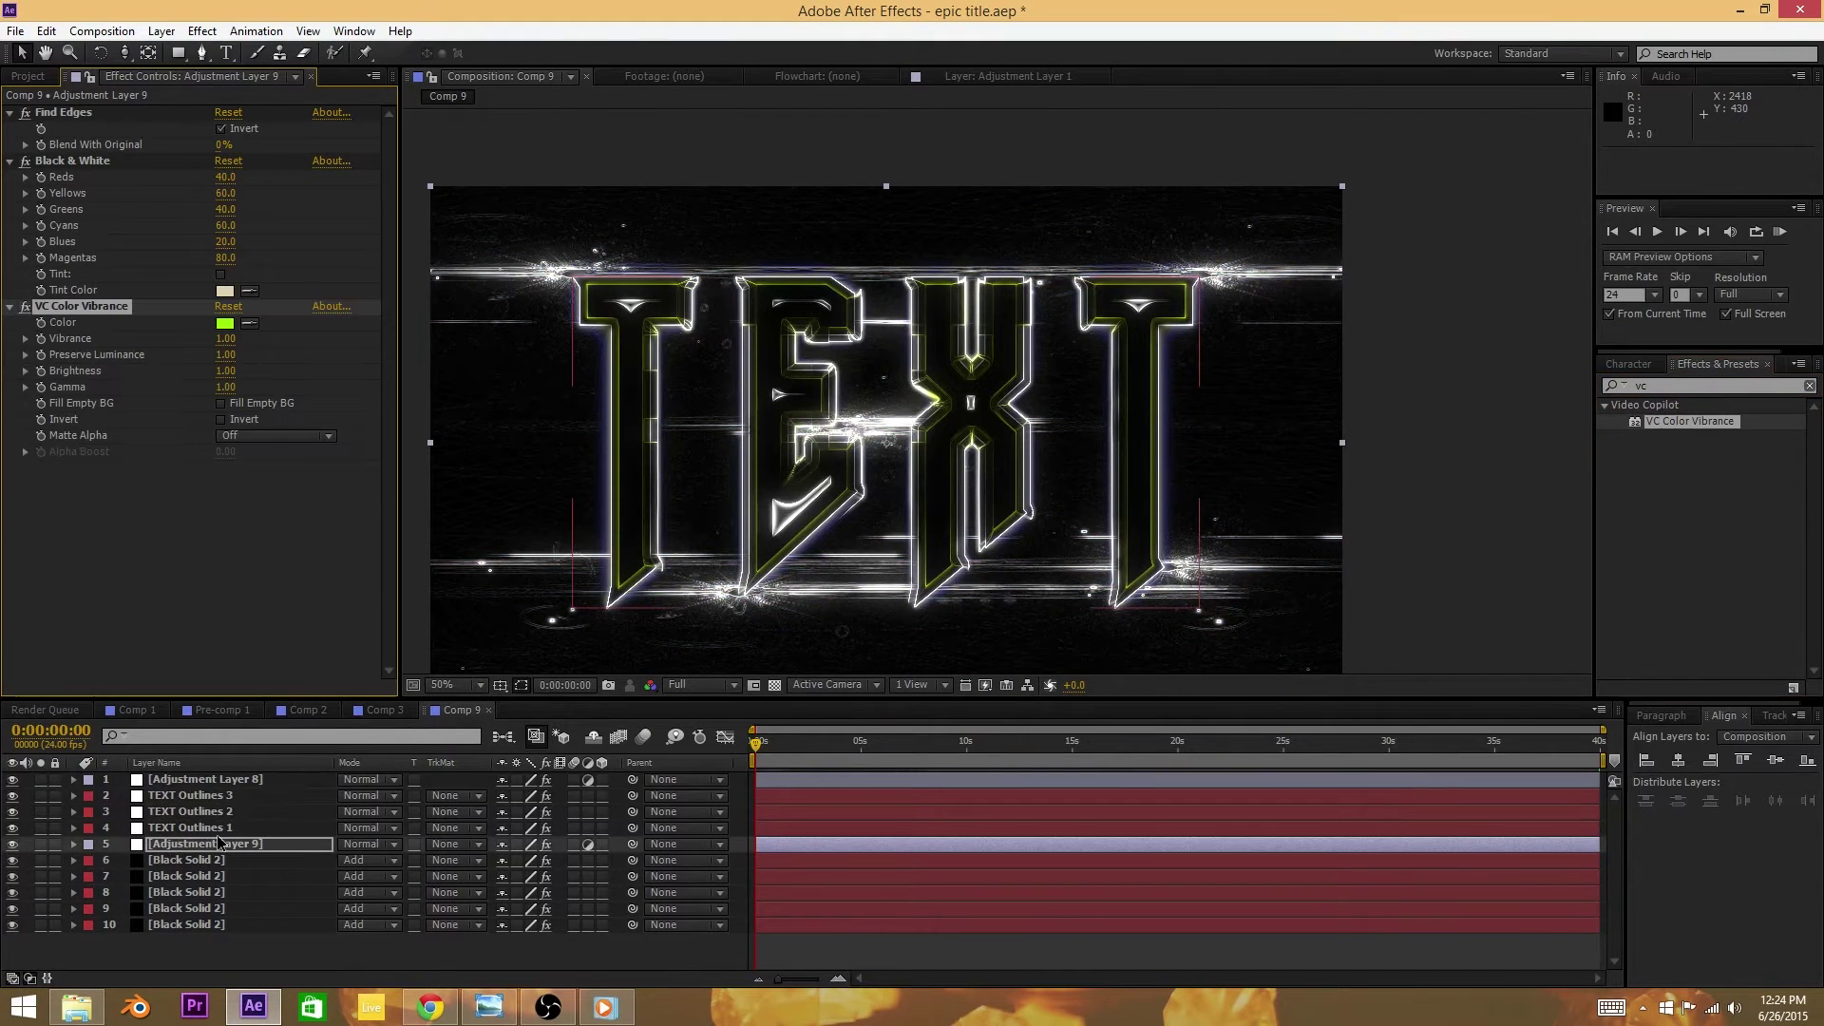
Step: Set the VC Color Vibrance color on the adjustment layer above the flare solids to pure red, FF0000
left_click(225, 324)
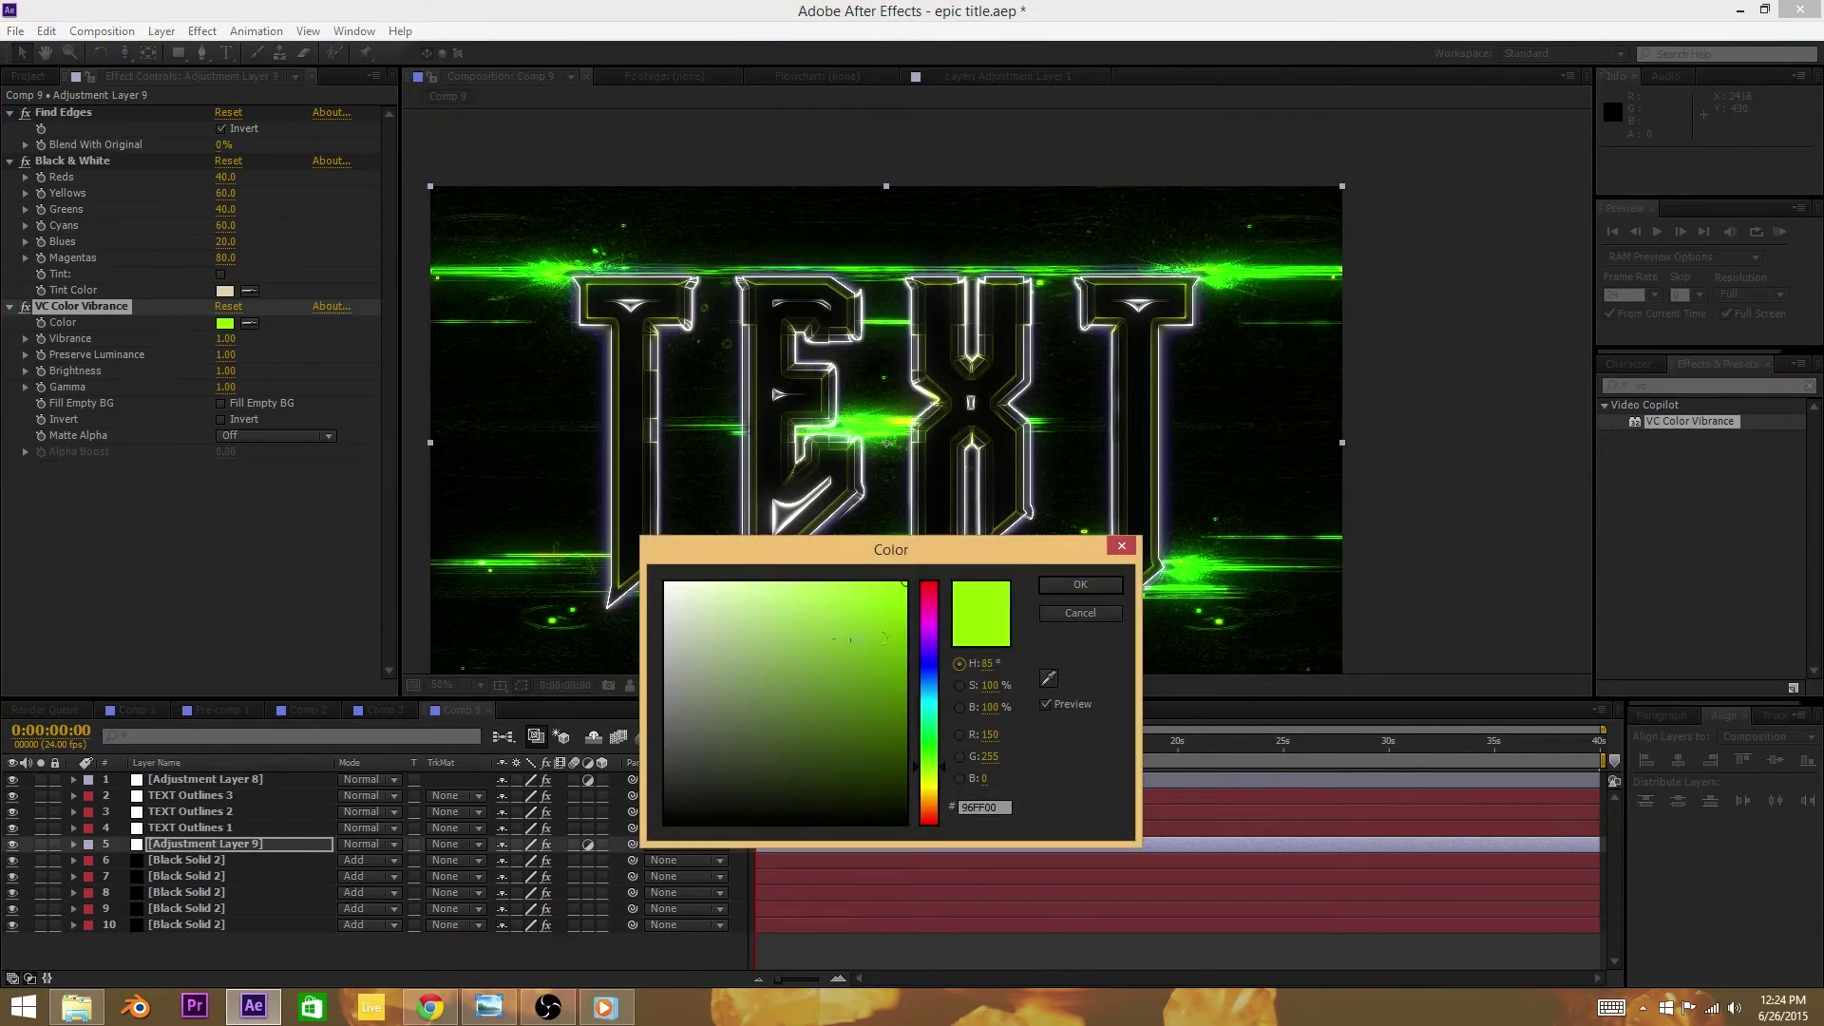
left_click(931, 580)
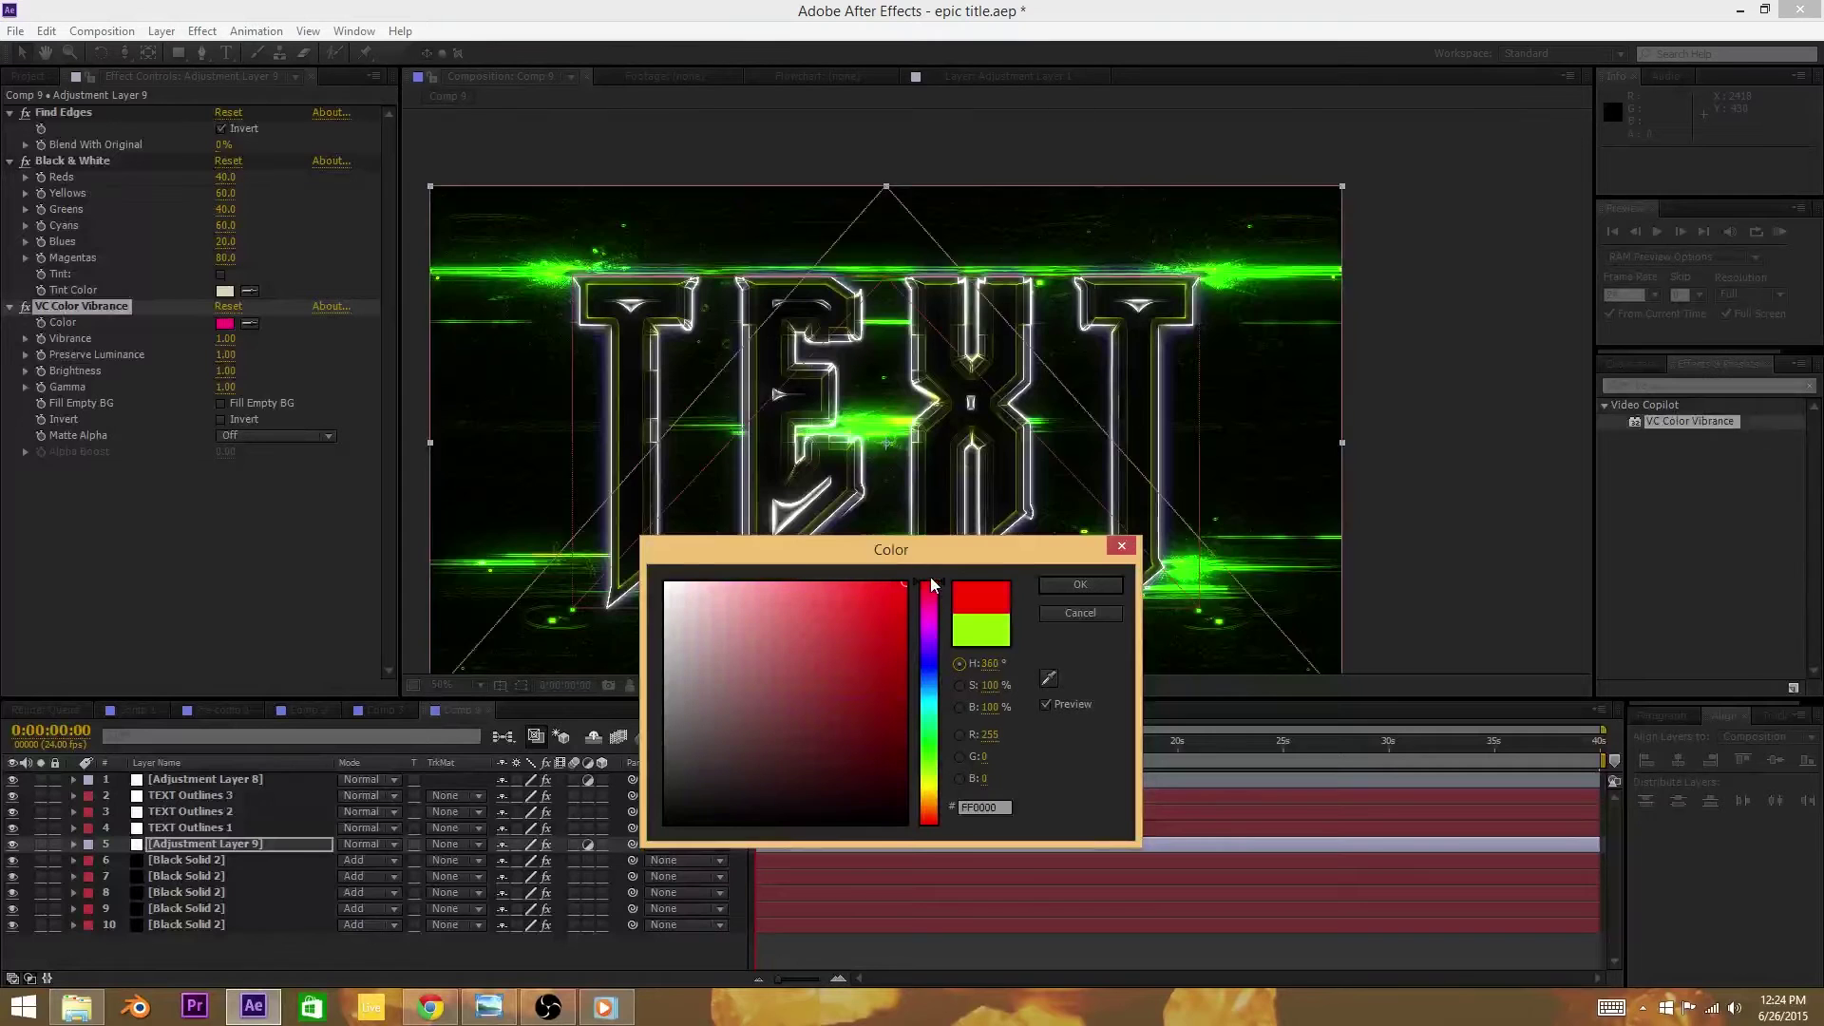
left_click(1055, 584)
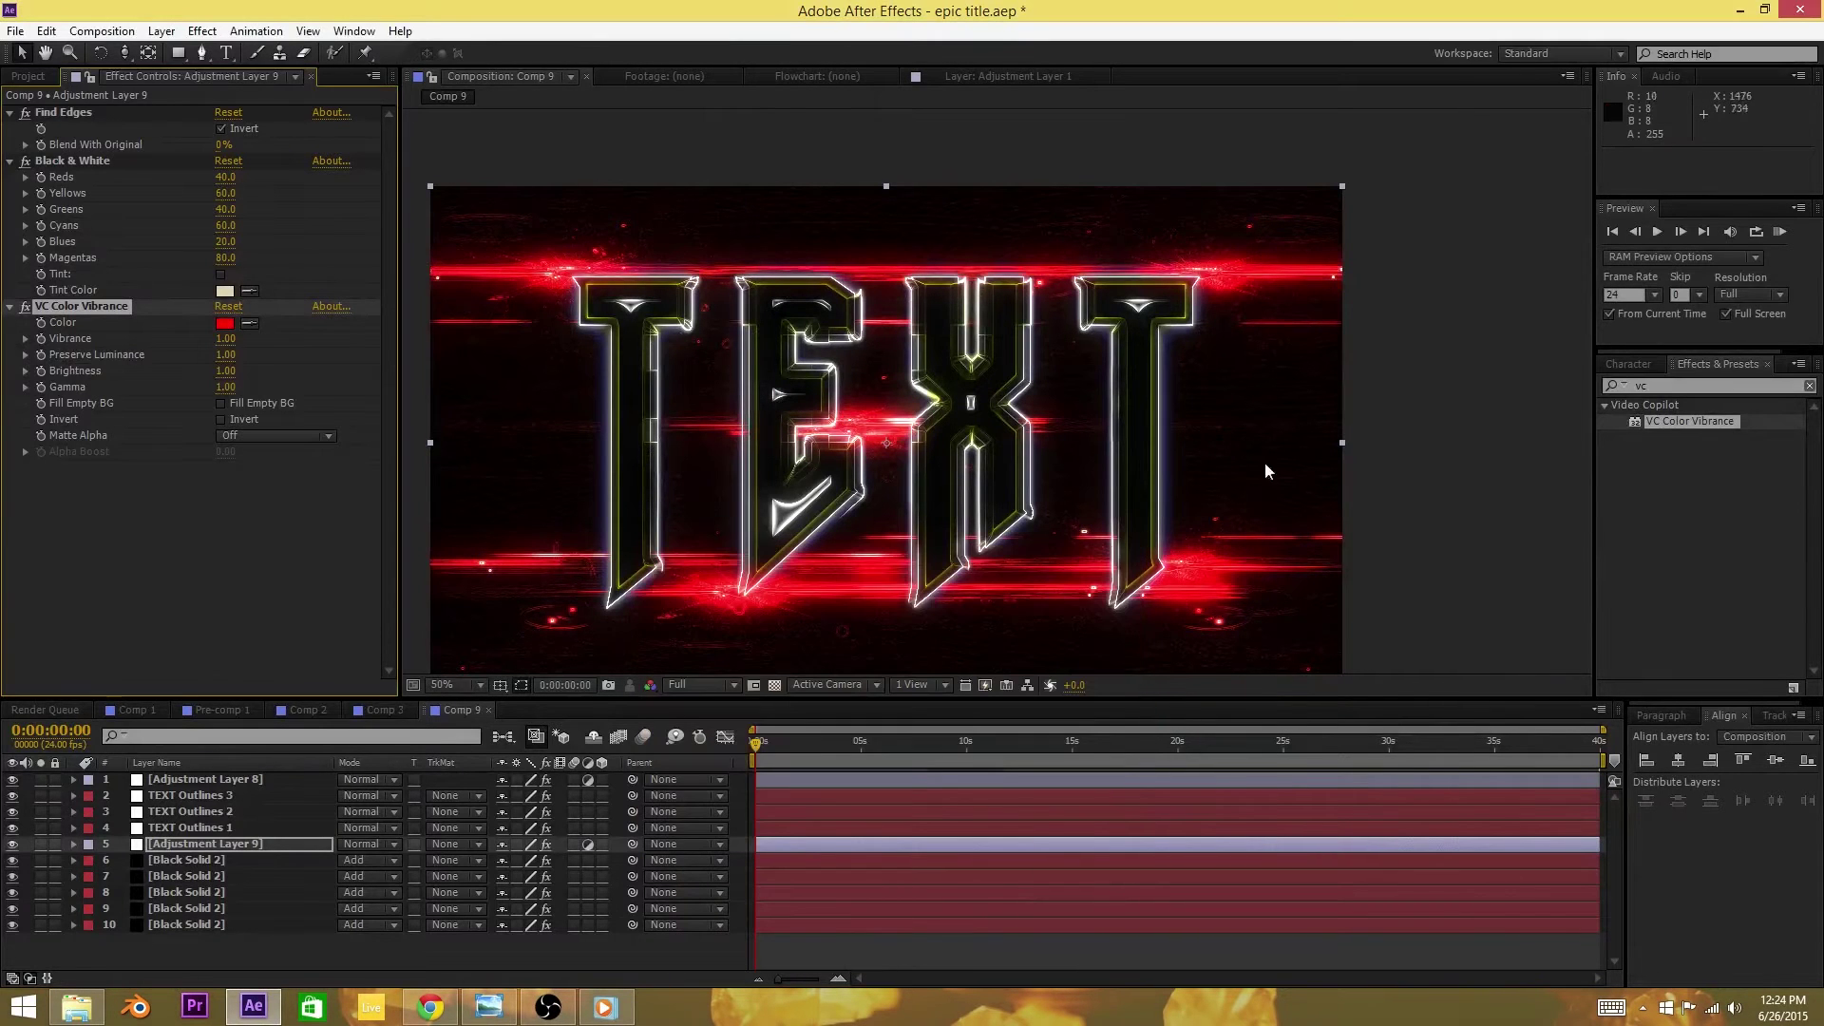
left_click(1417, 469)
Step: Try several hues for the VC Color Vibrance color on TEXT Outlines 2 and set it to light orange, FFB75A
scroll(1415, 471, "up", 2)
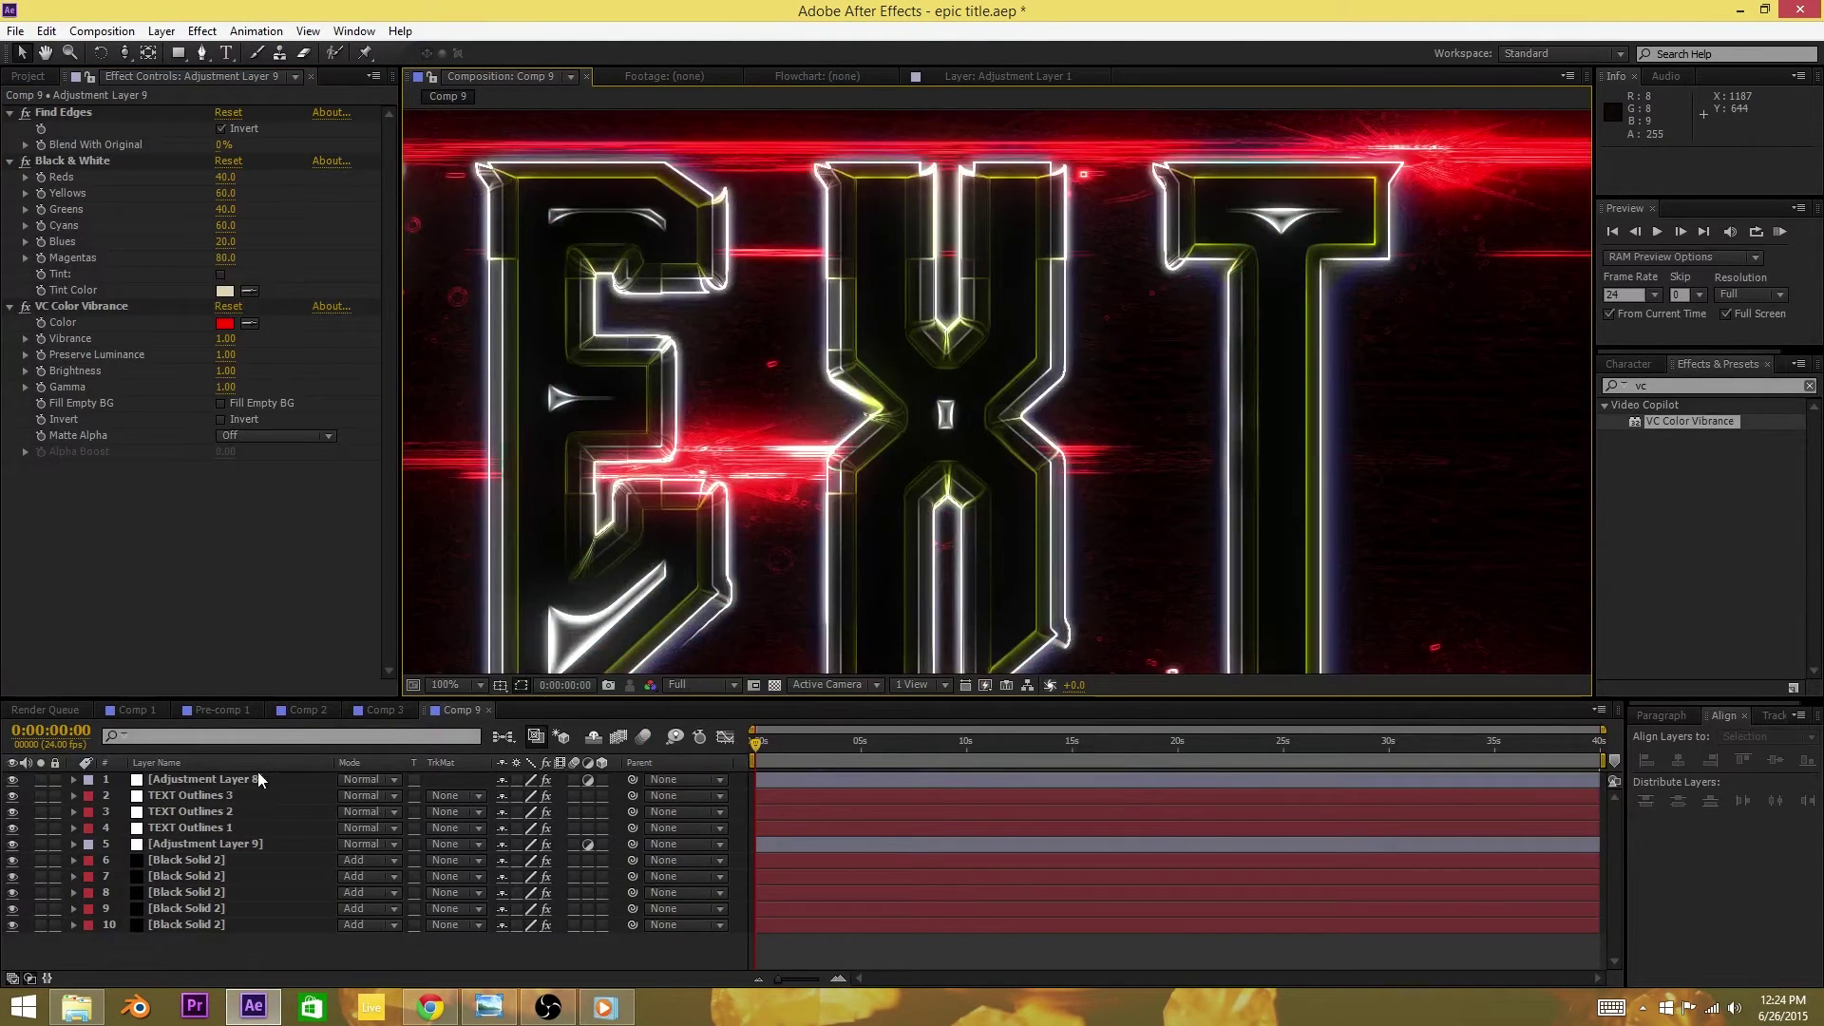
left_click(226, 851)
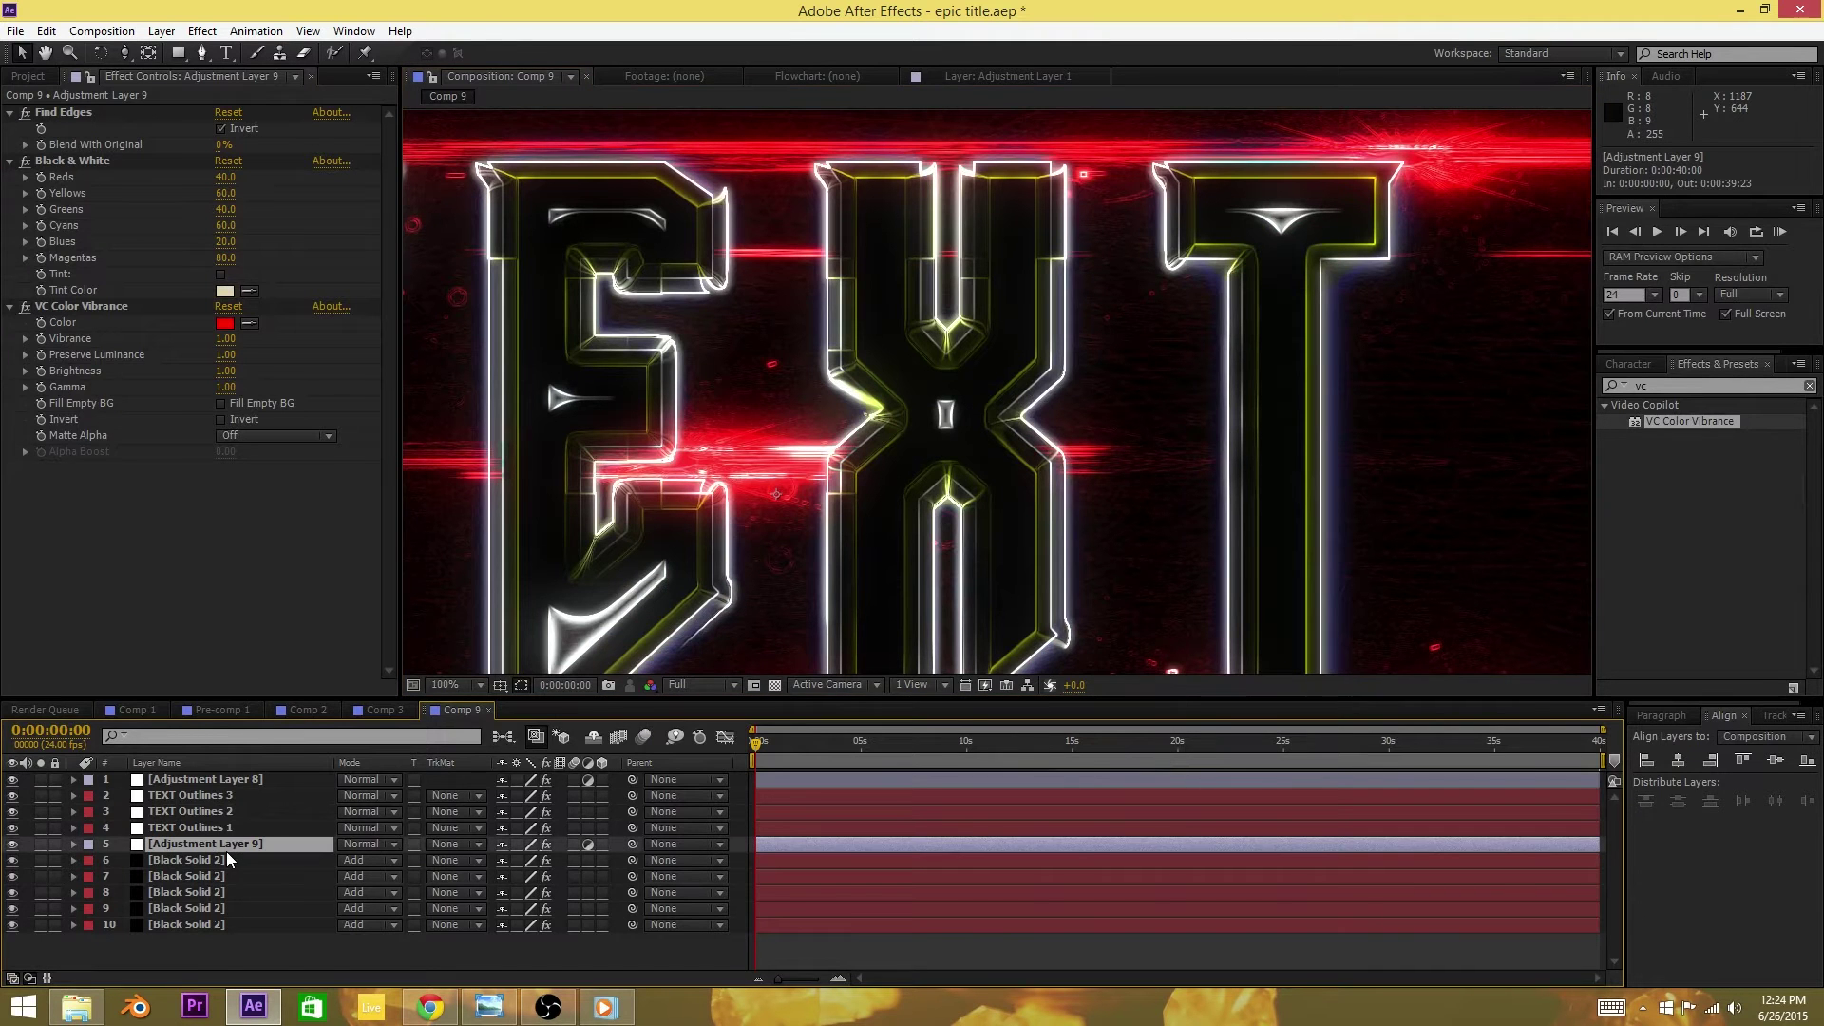
left_click(224, 828)
left_click(225, 813)
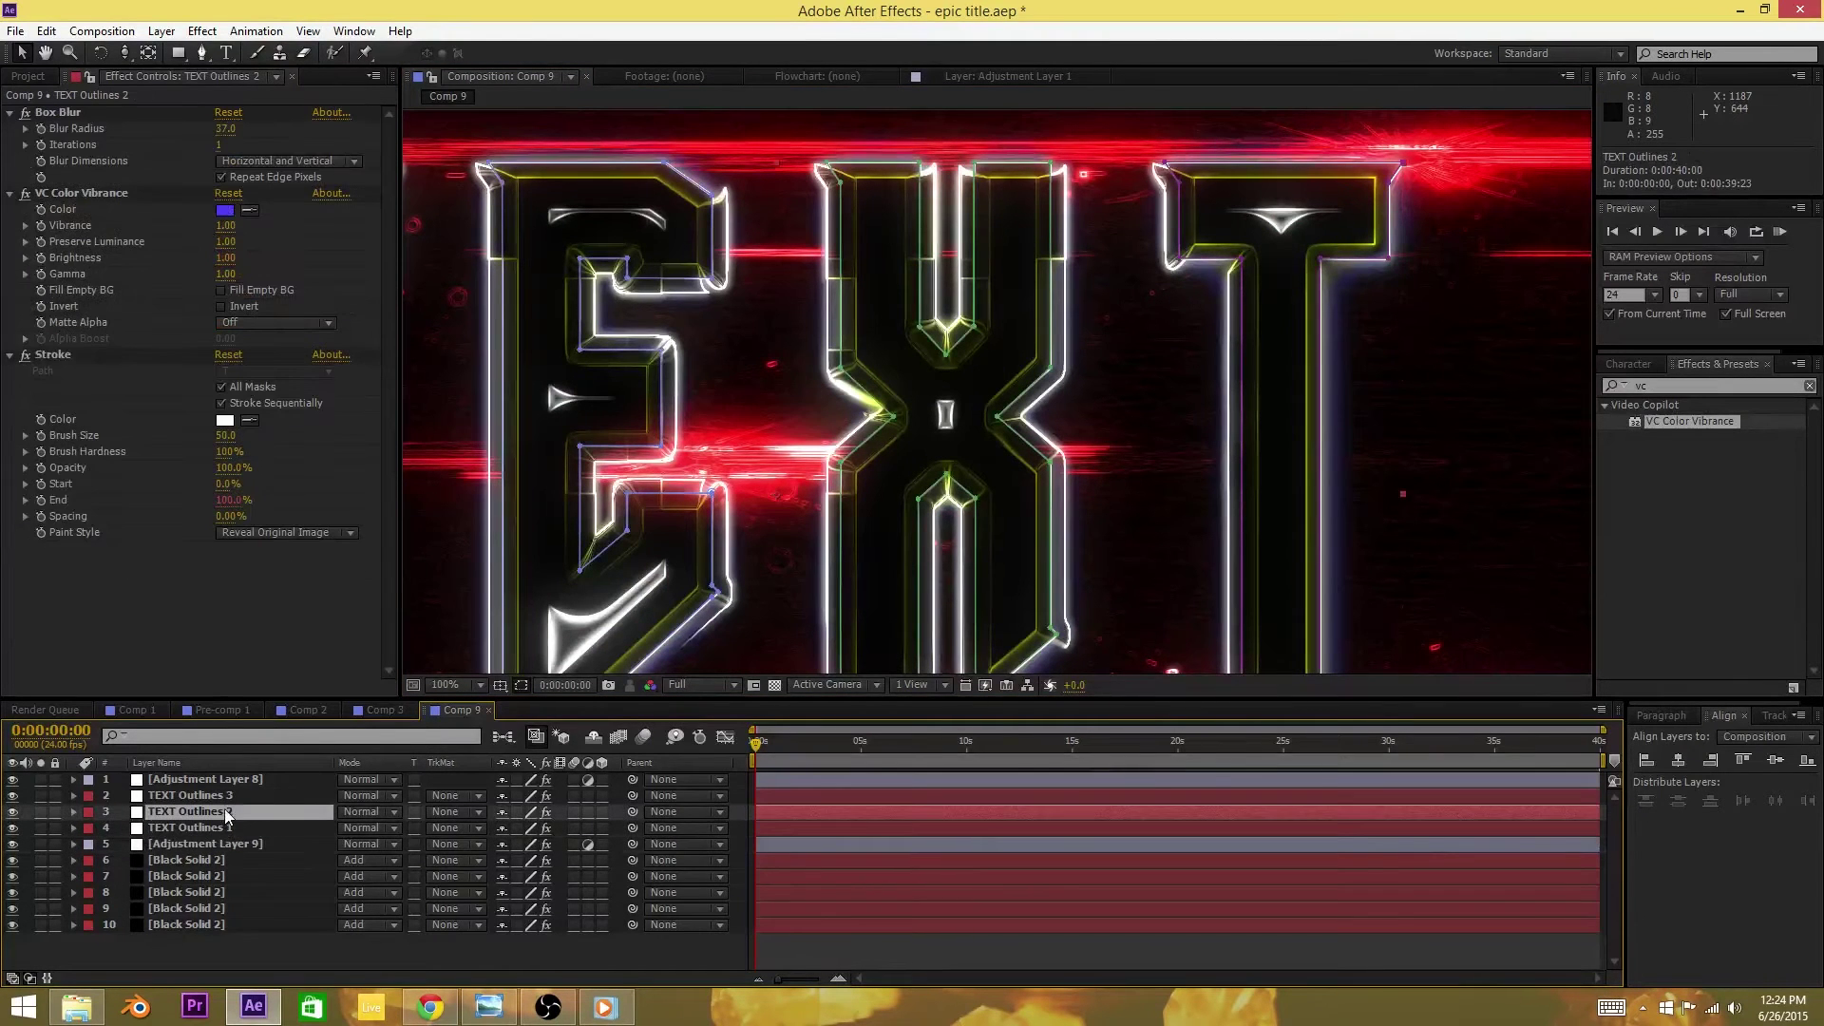
left_click(225, 211)
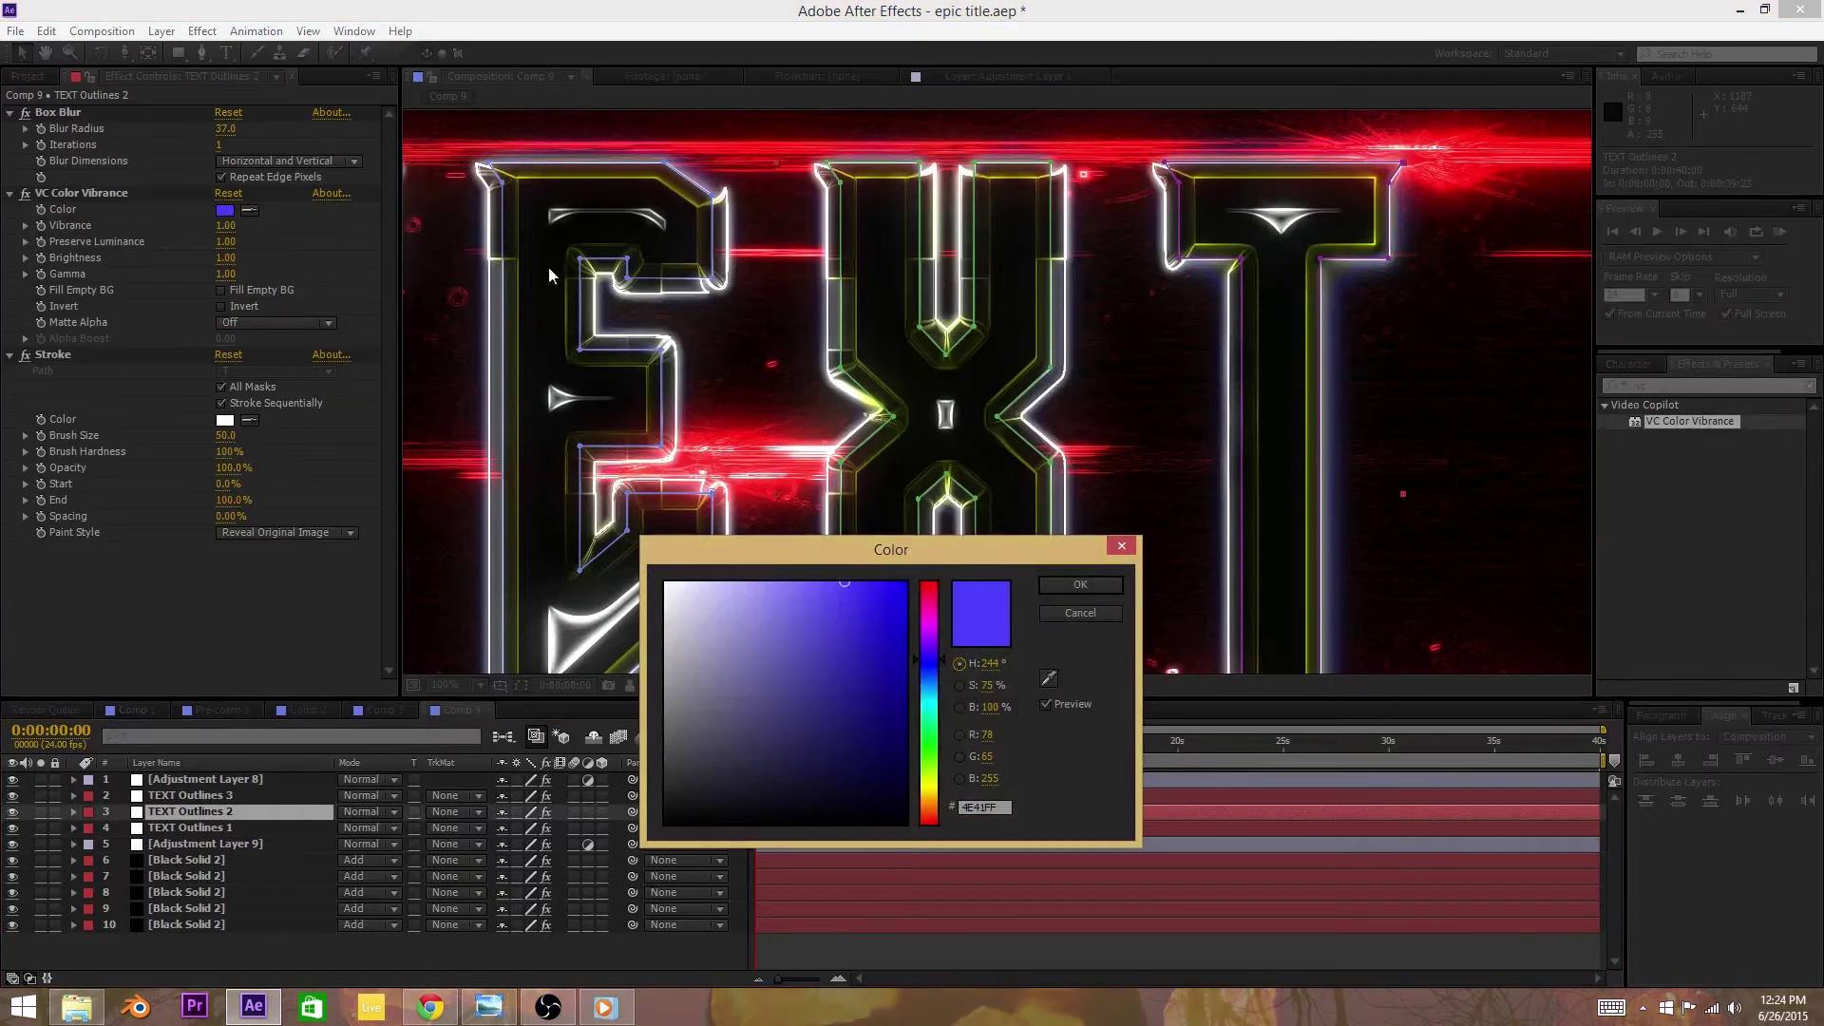
left_click_drag(868, 592, 820, 570)
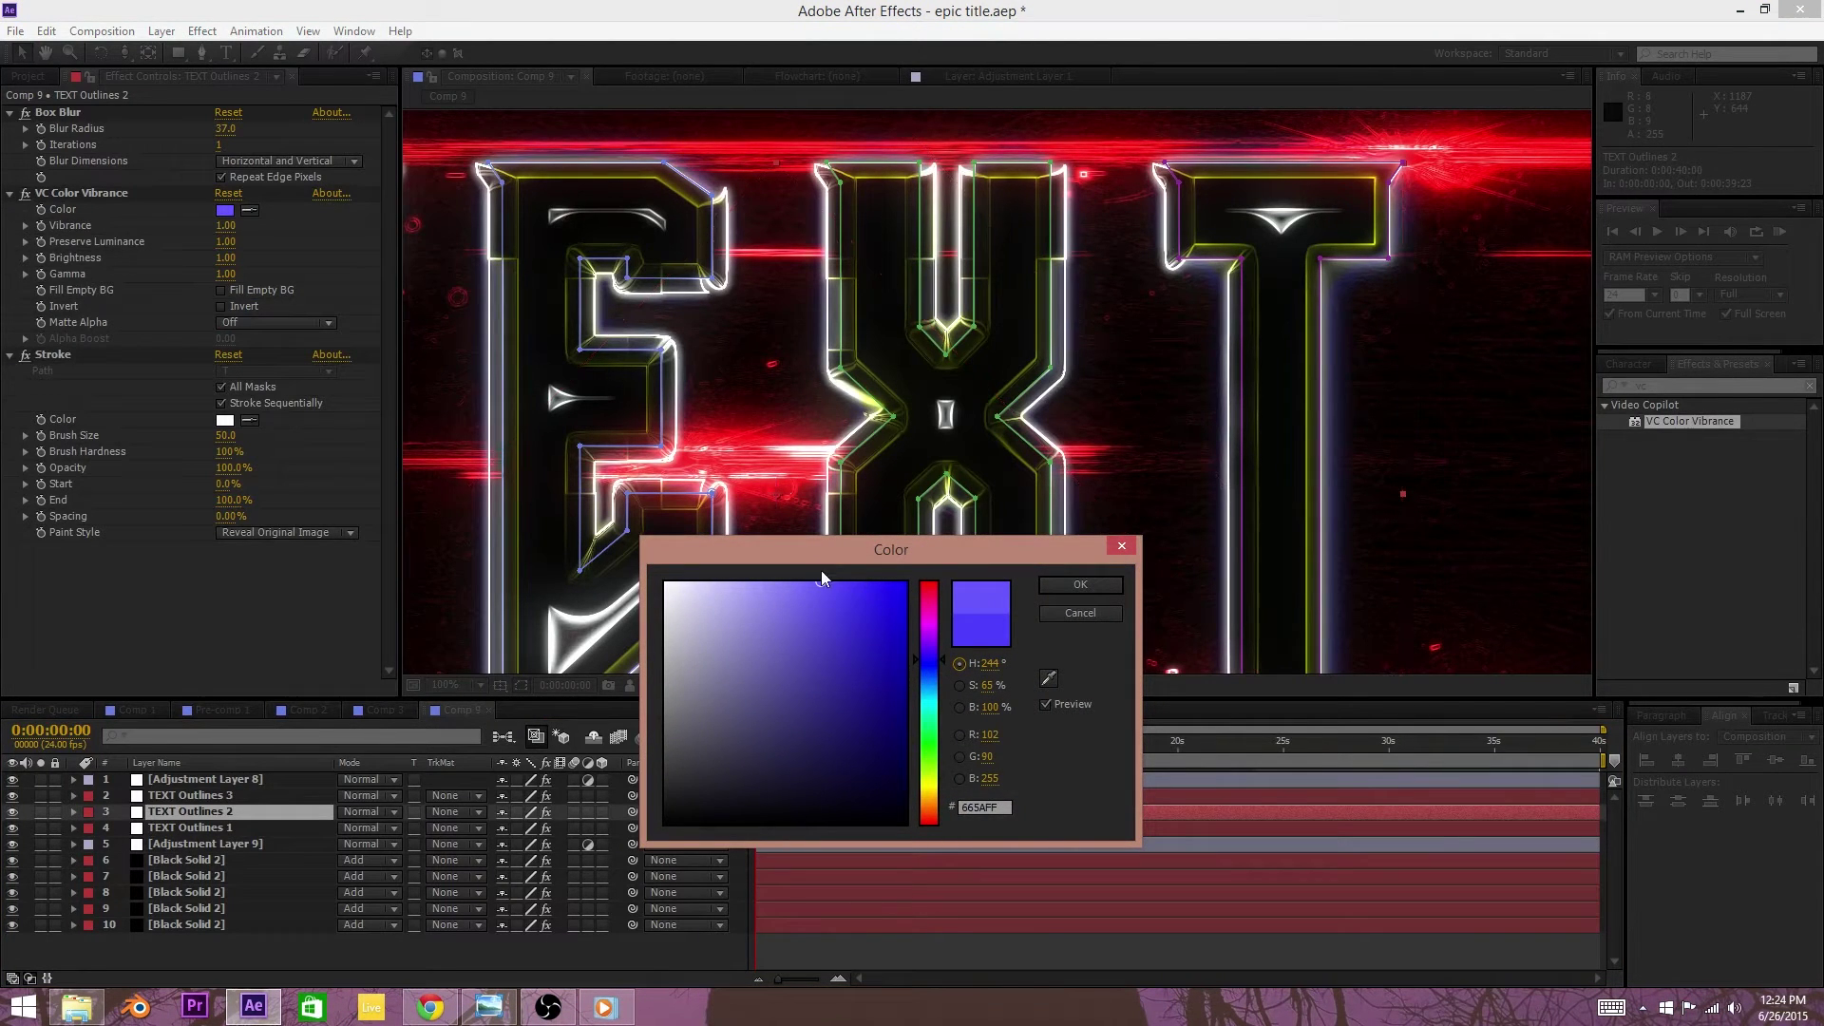
left_click(927, 686)
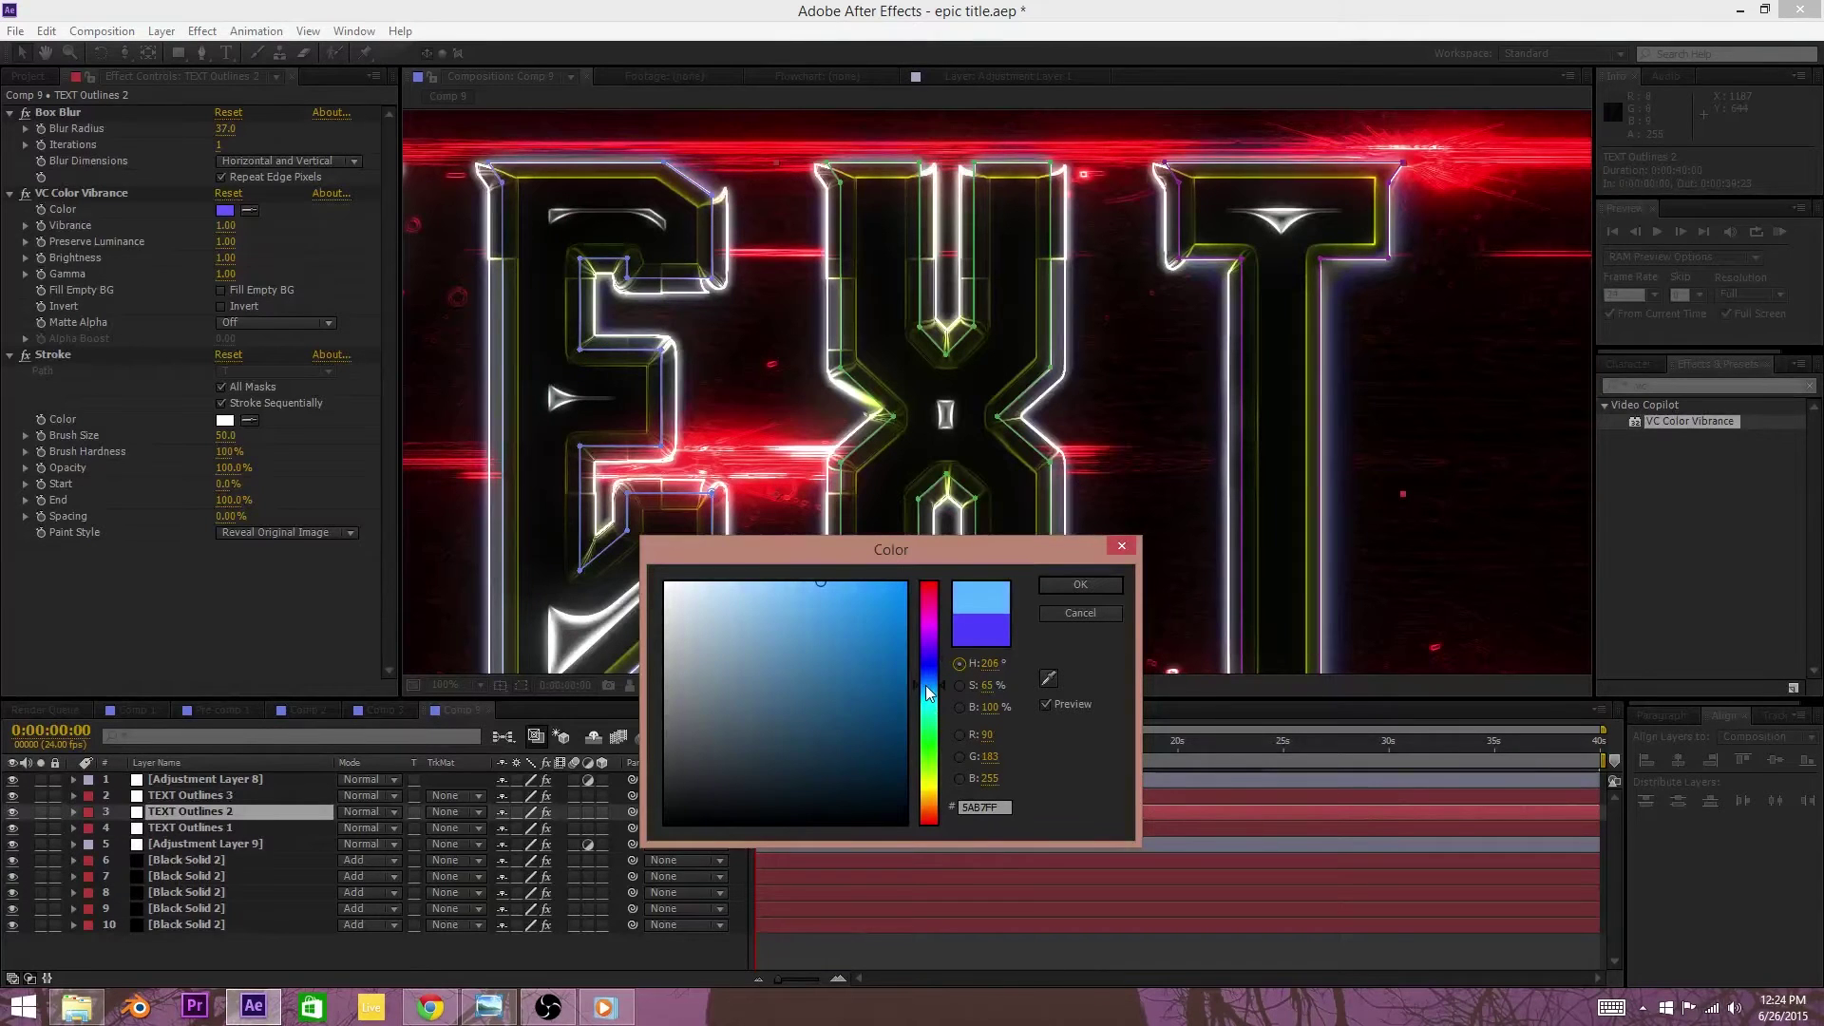
left_click_drag(931, 688, 931, 657)
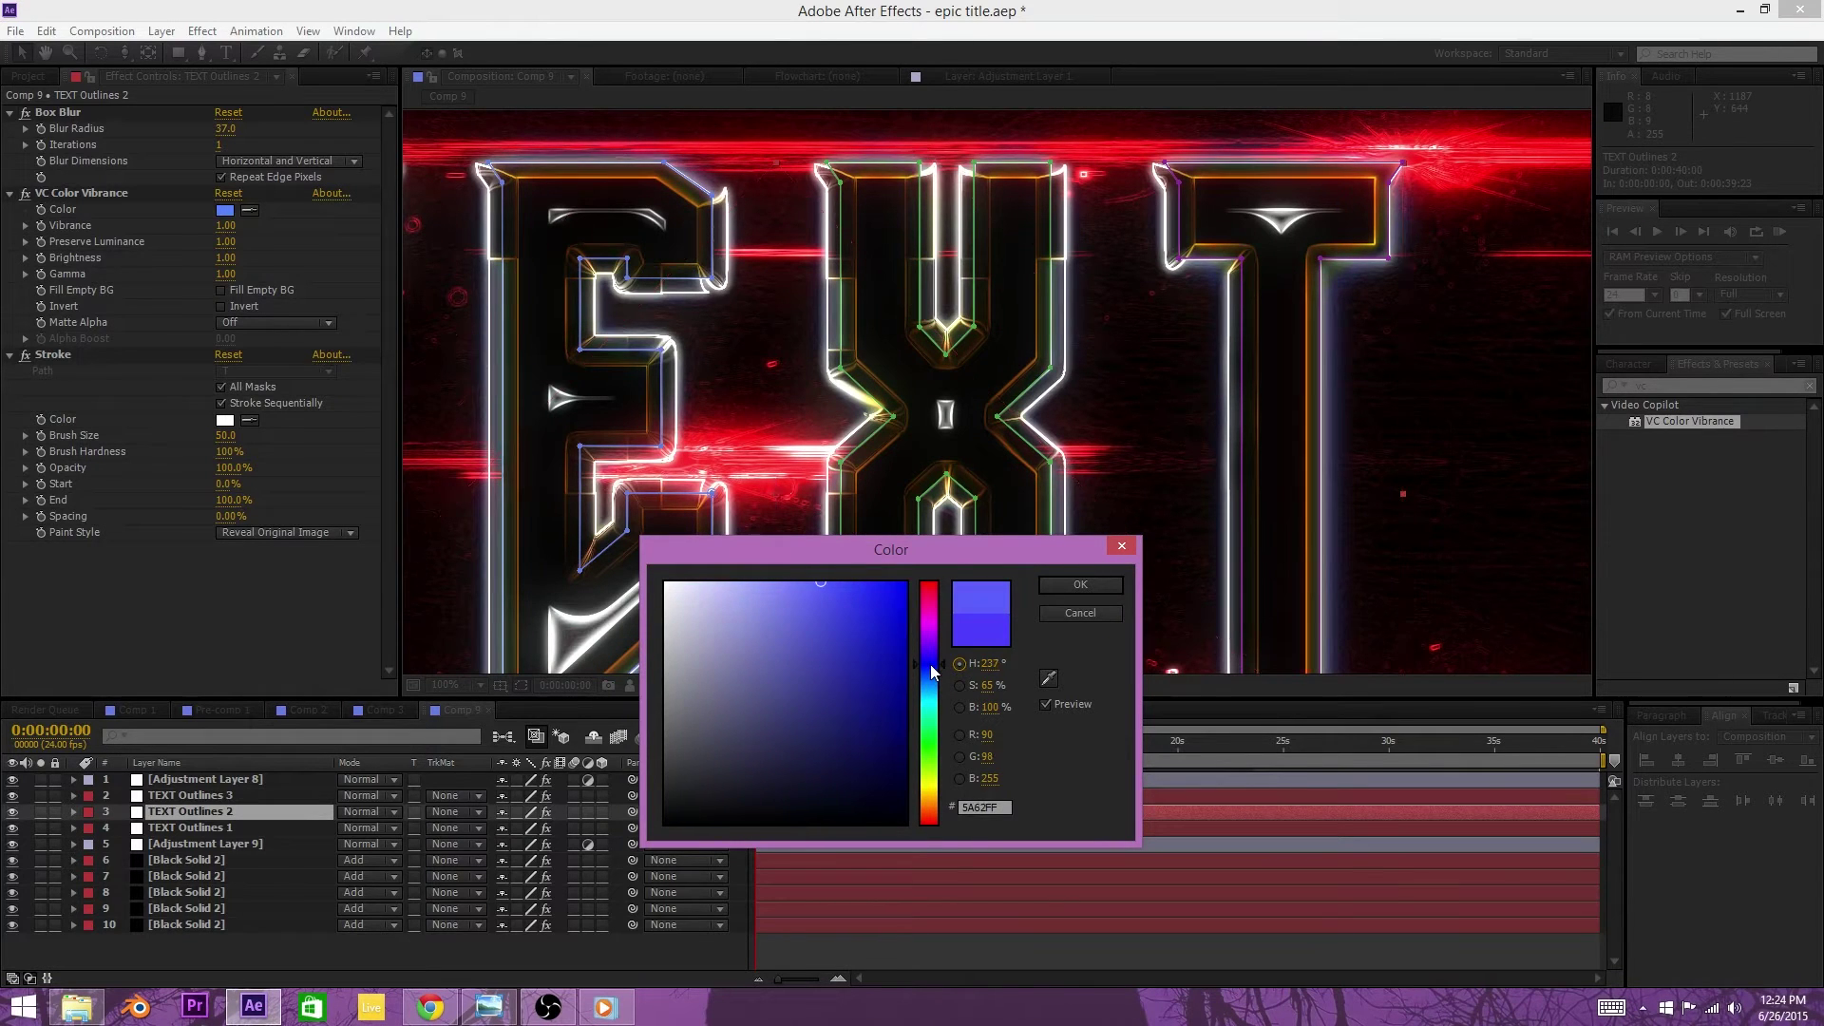
left_click_drag(948, 637, 935, 636)
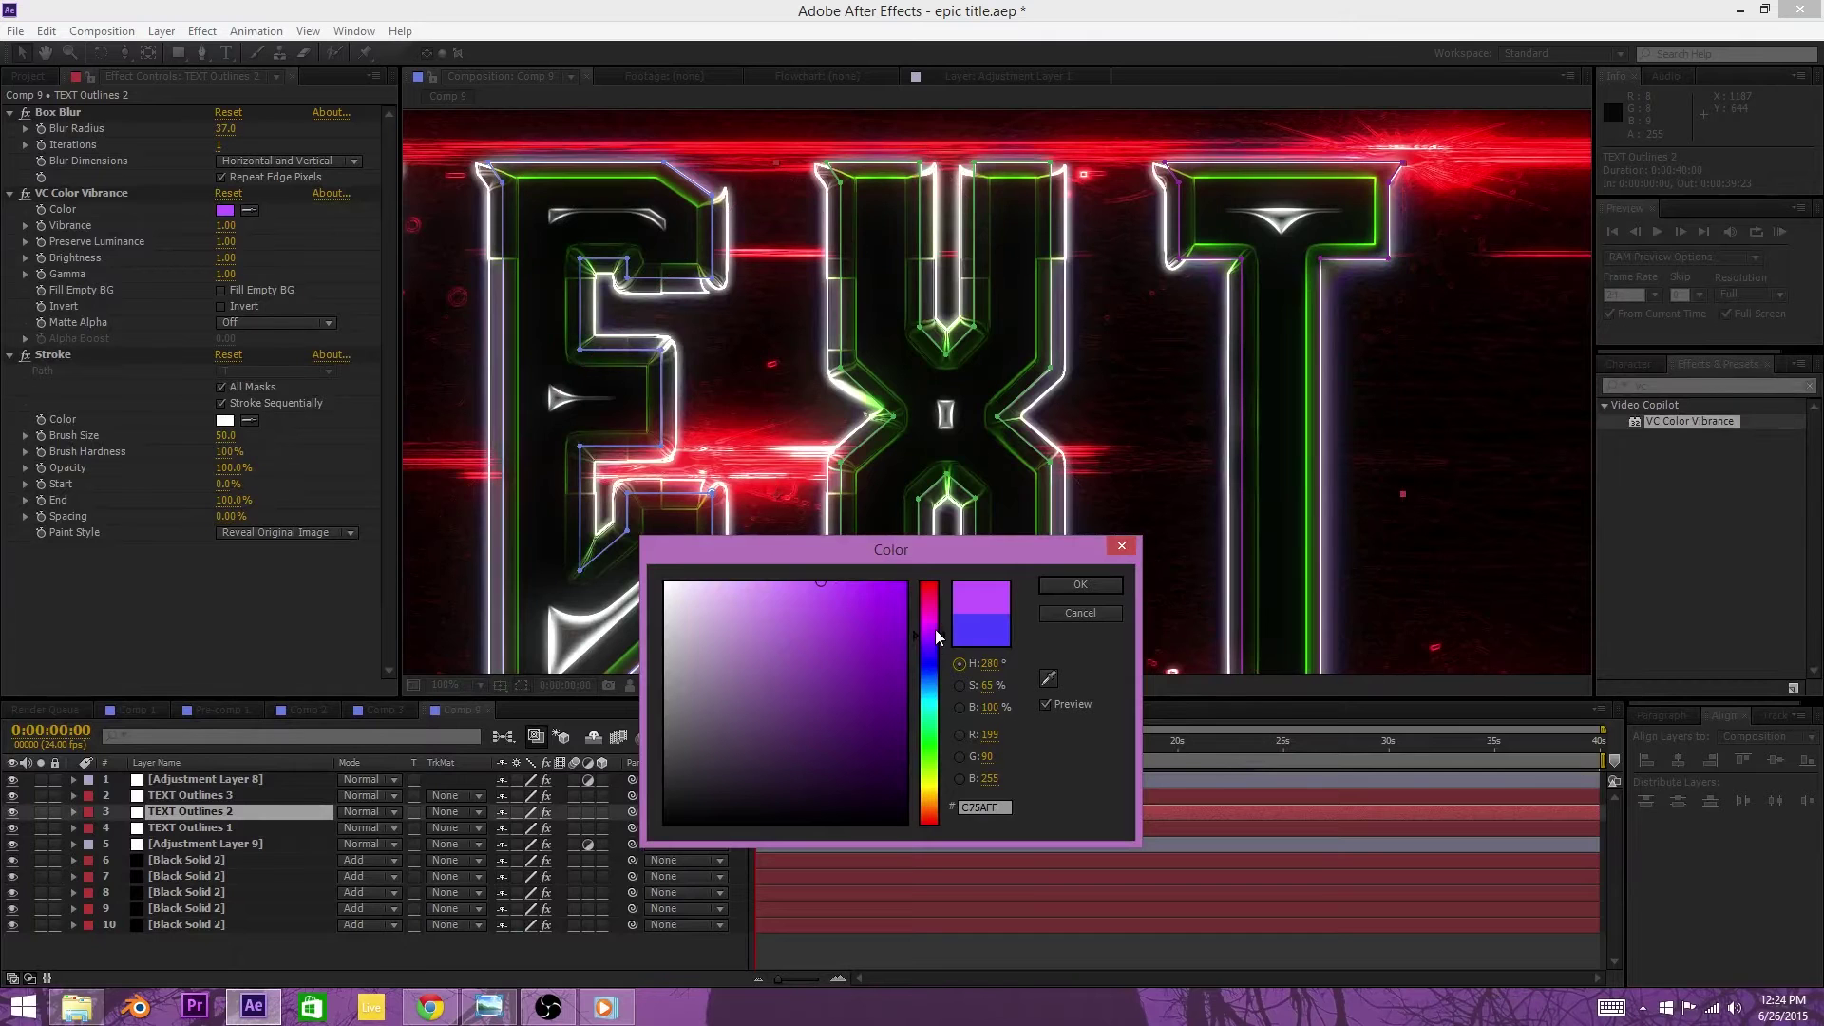
mouse_move(937, 629)
left_mouse_down()
mouse_move(947, 550)
mouse_move(939, 801)
left_mouse_up()
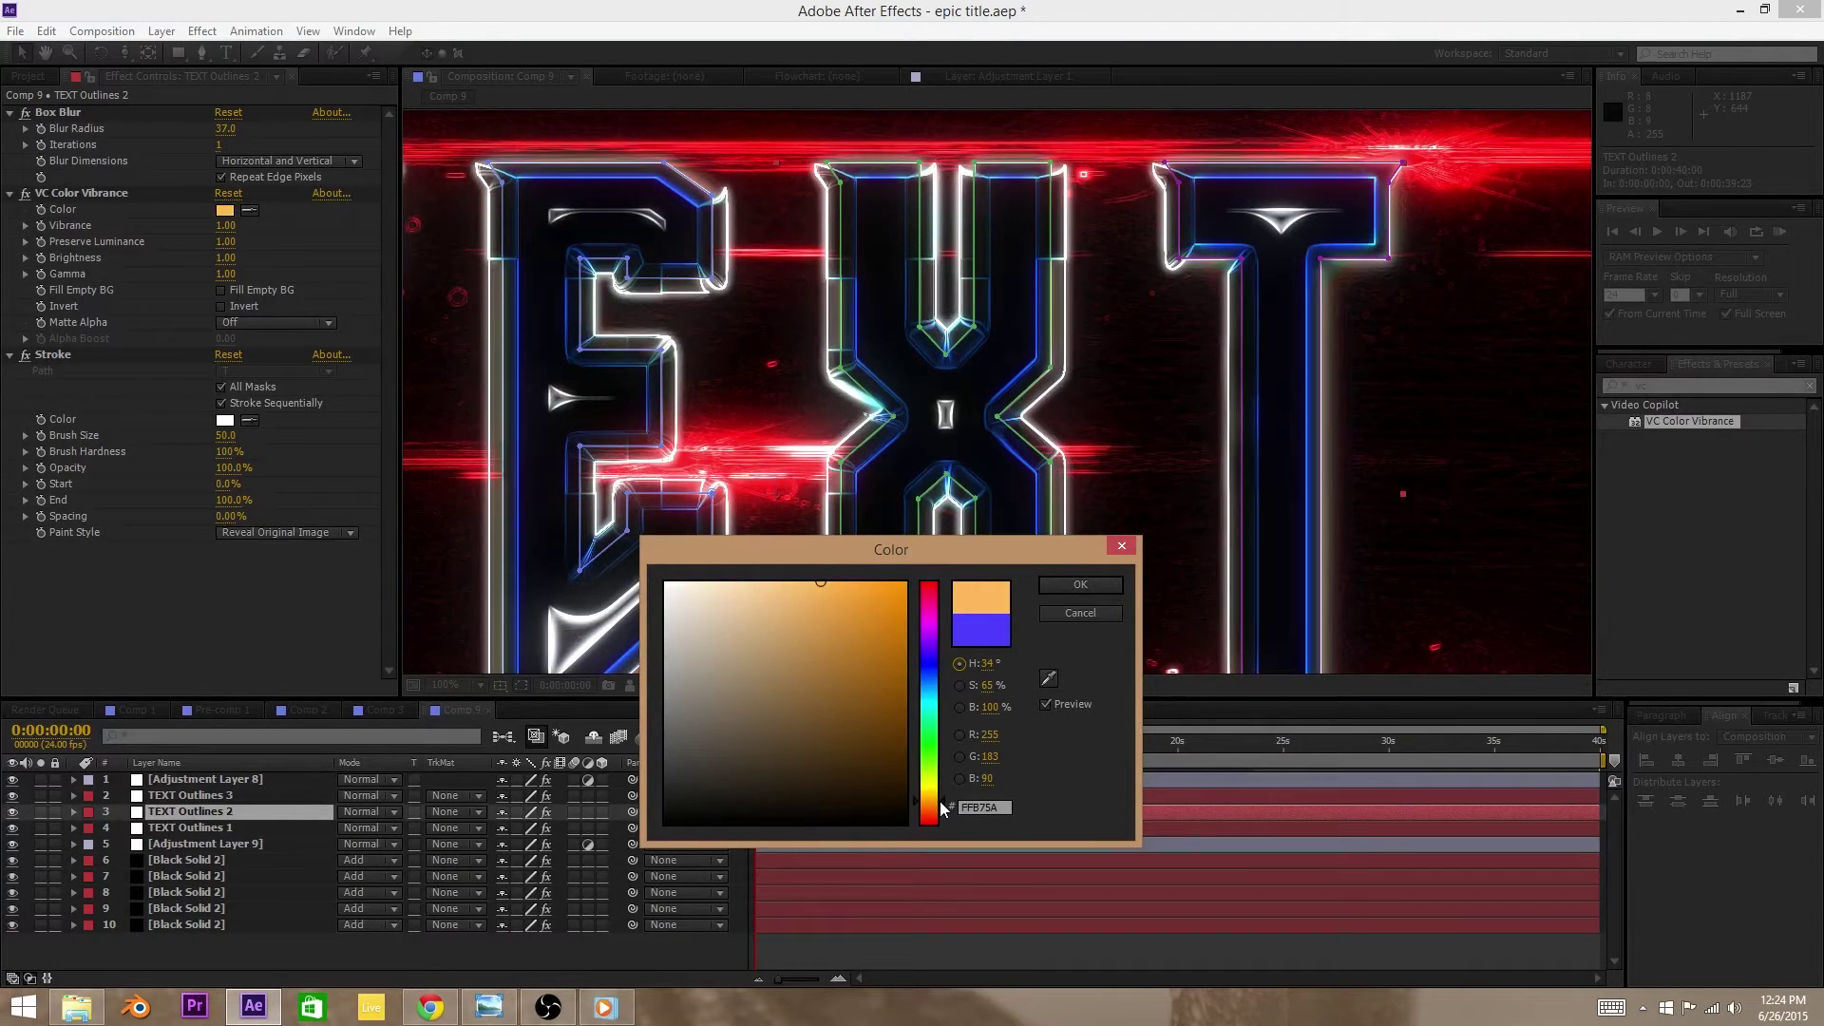
left_click(1075, 585)
scroll(1069, 585, "down", 2)
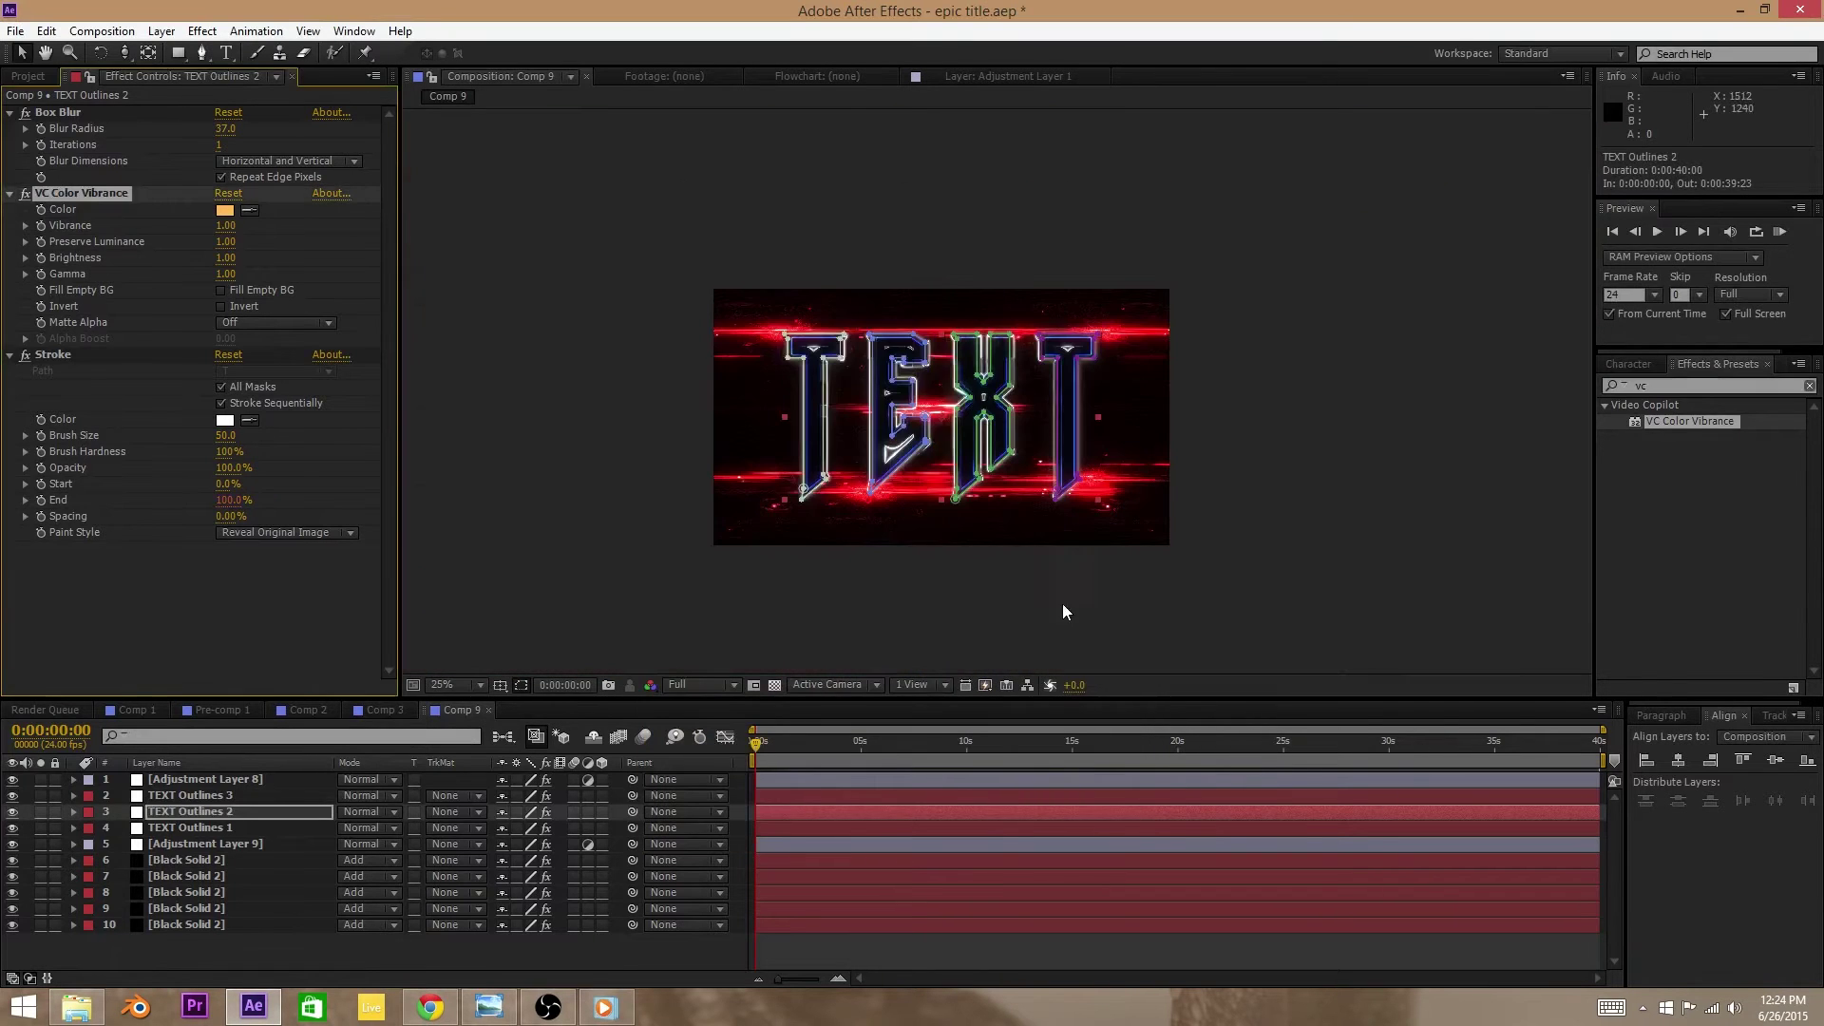
left_click_drag(1030, 603, 1080, 551)
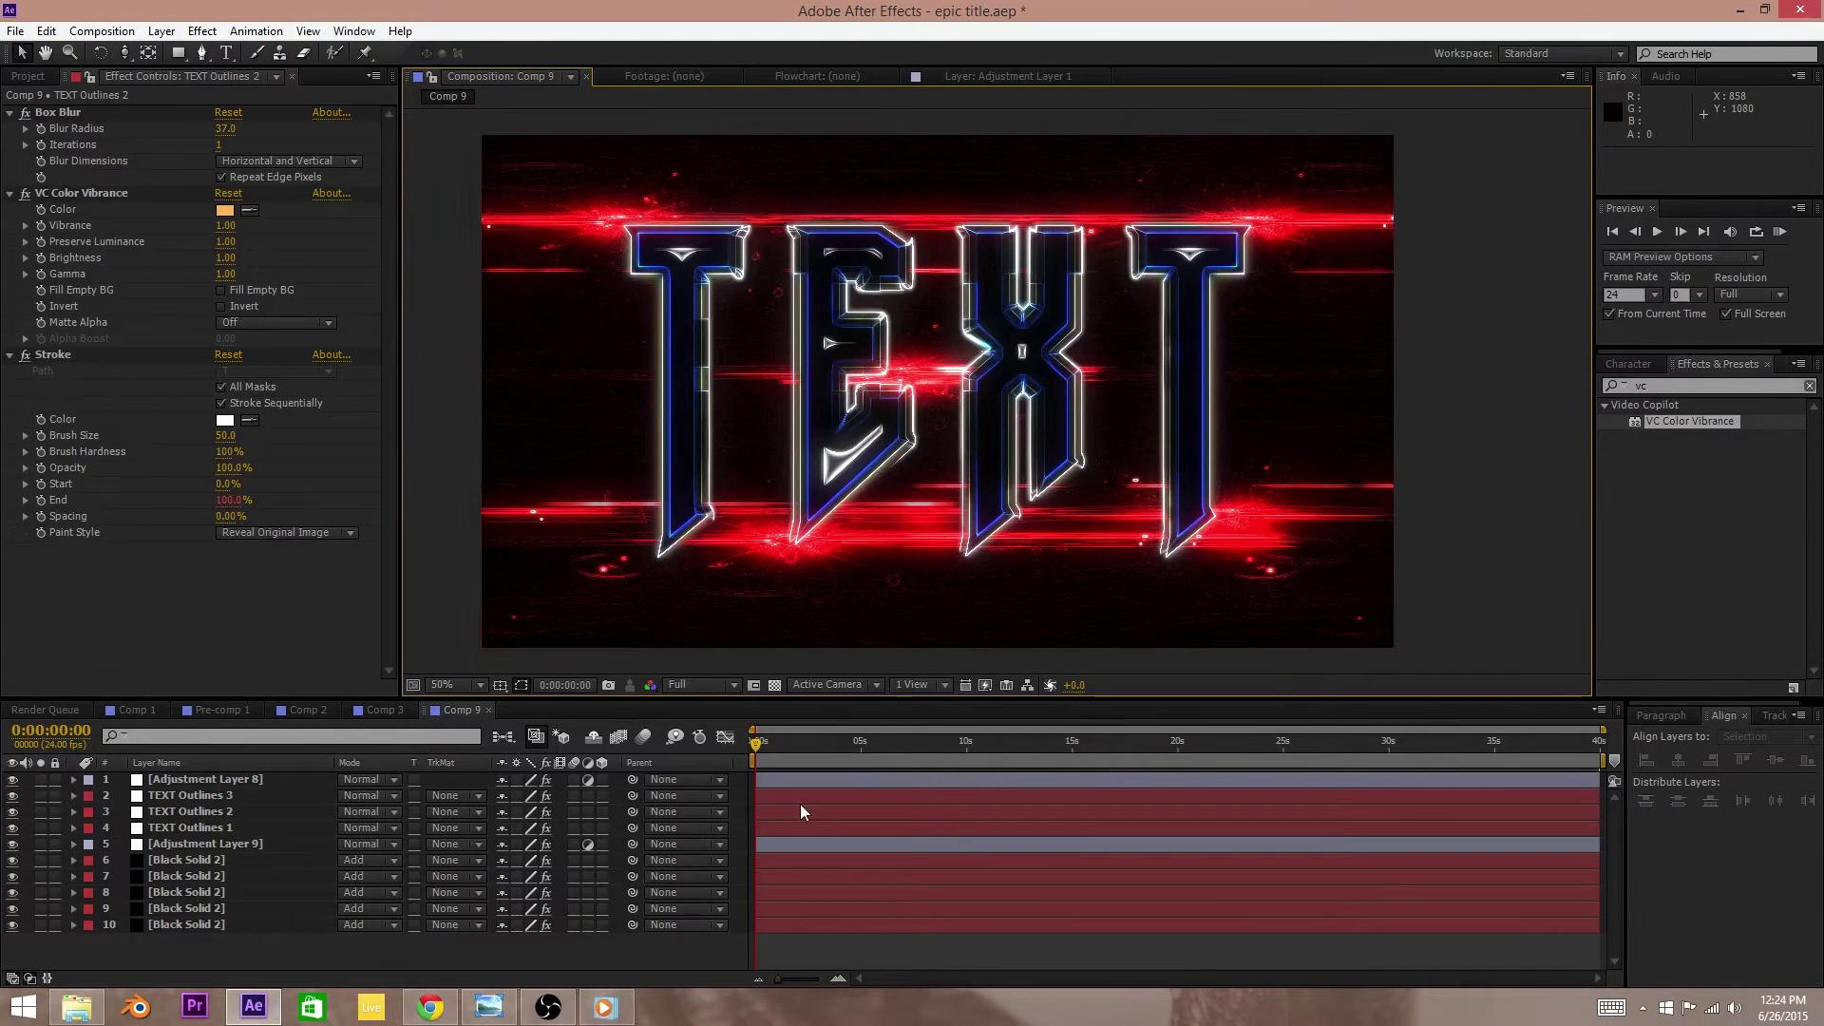
Step: Add a two-node camera with the 20mm preset to the composition
right_click(213, 944)
mouse_move(345, 746)
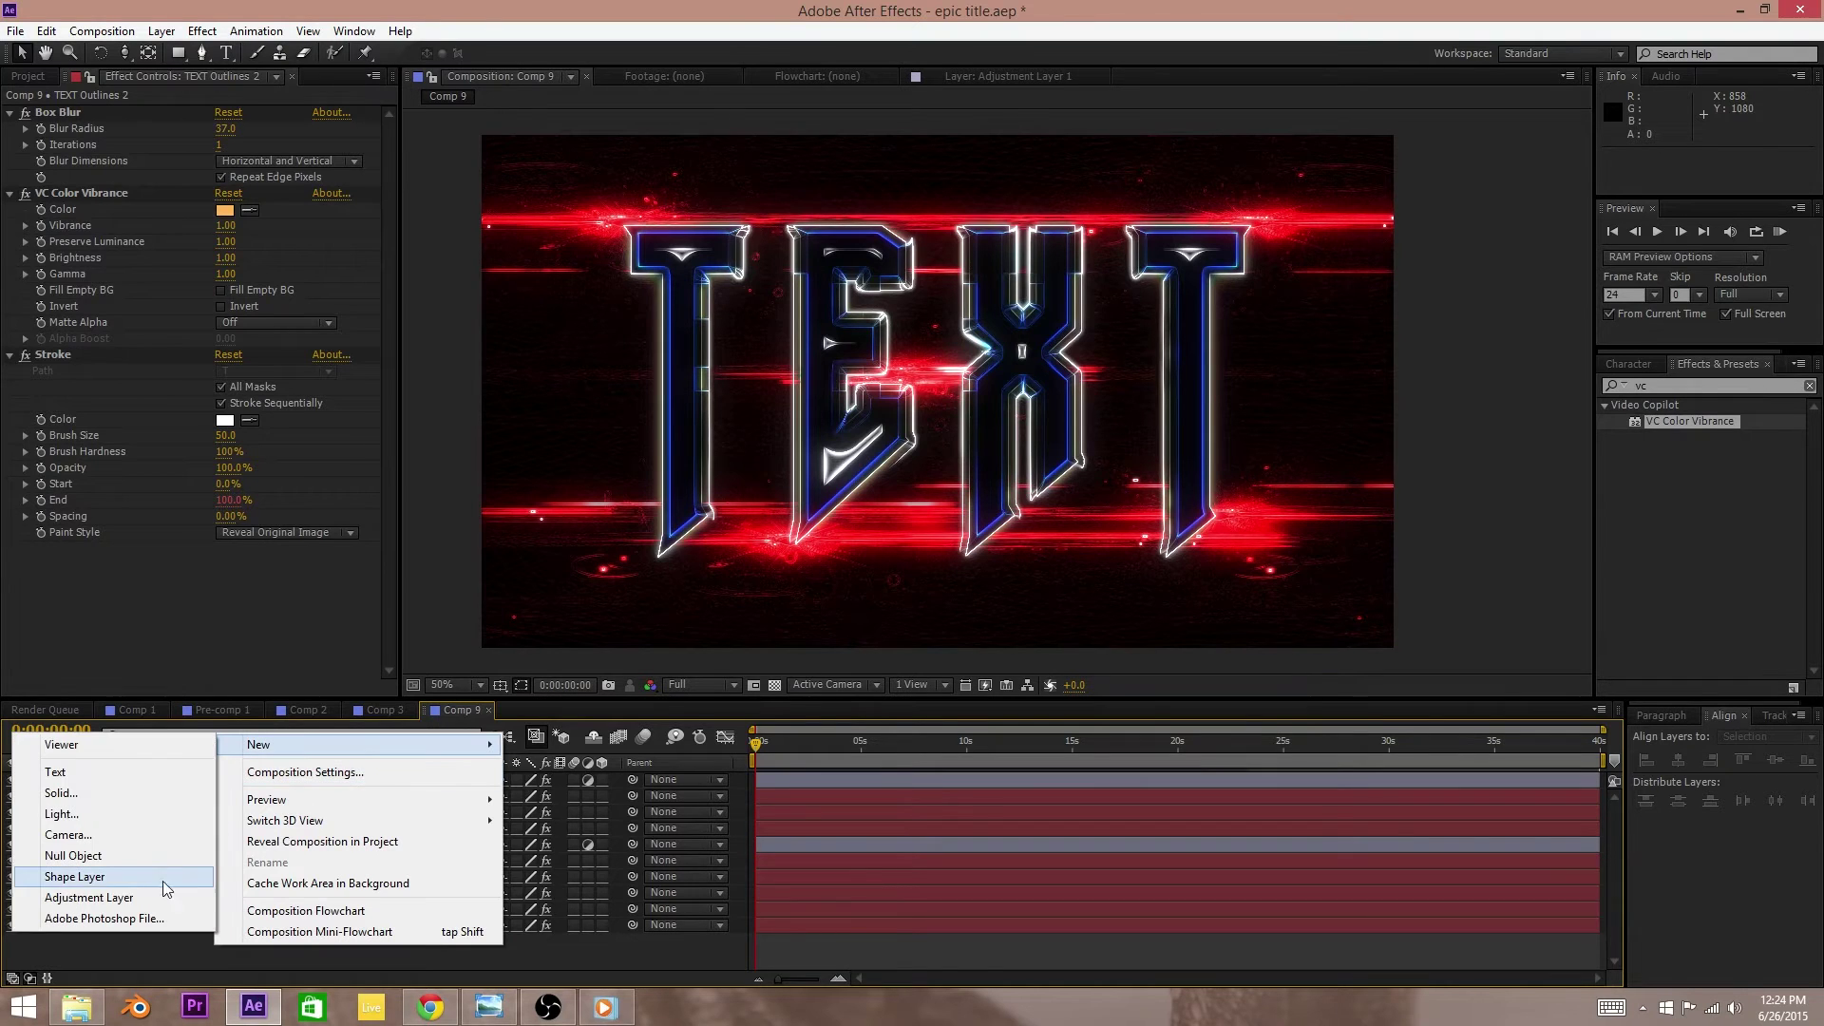
left_click(101, 836)
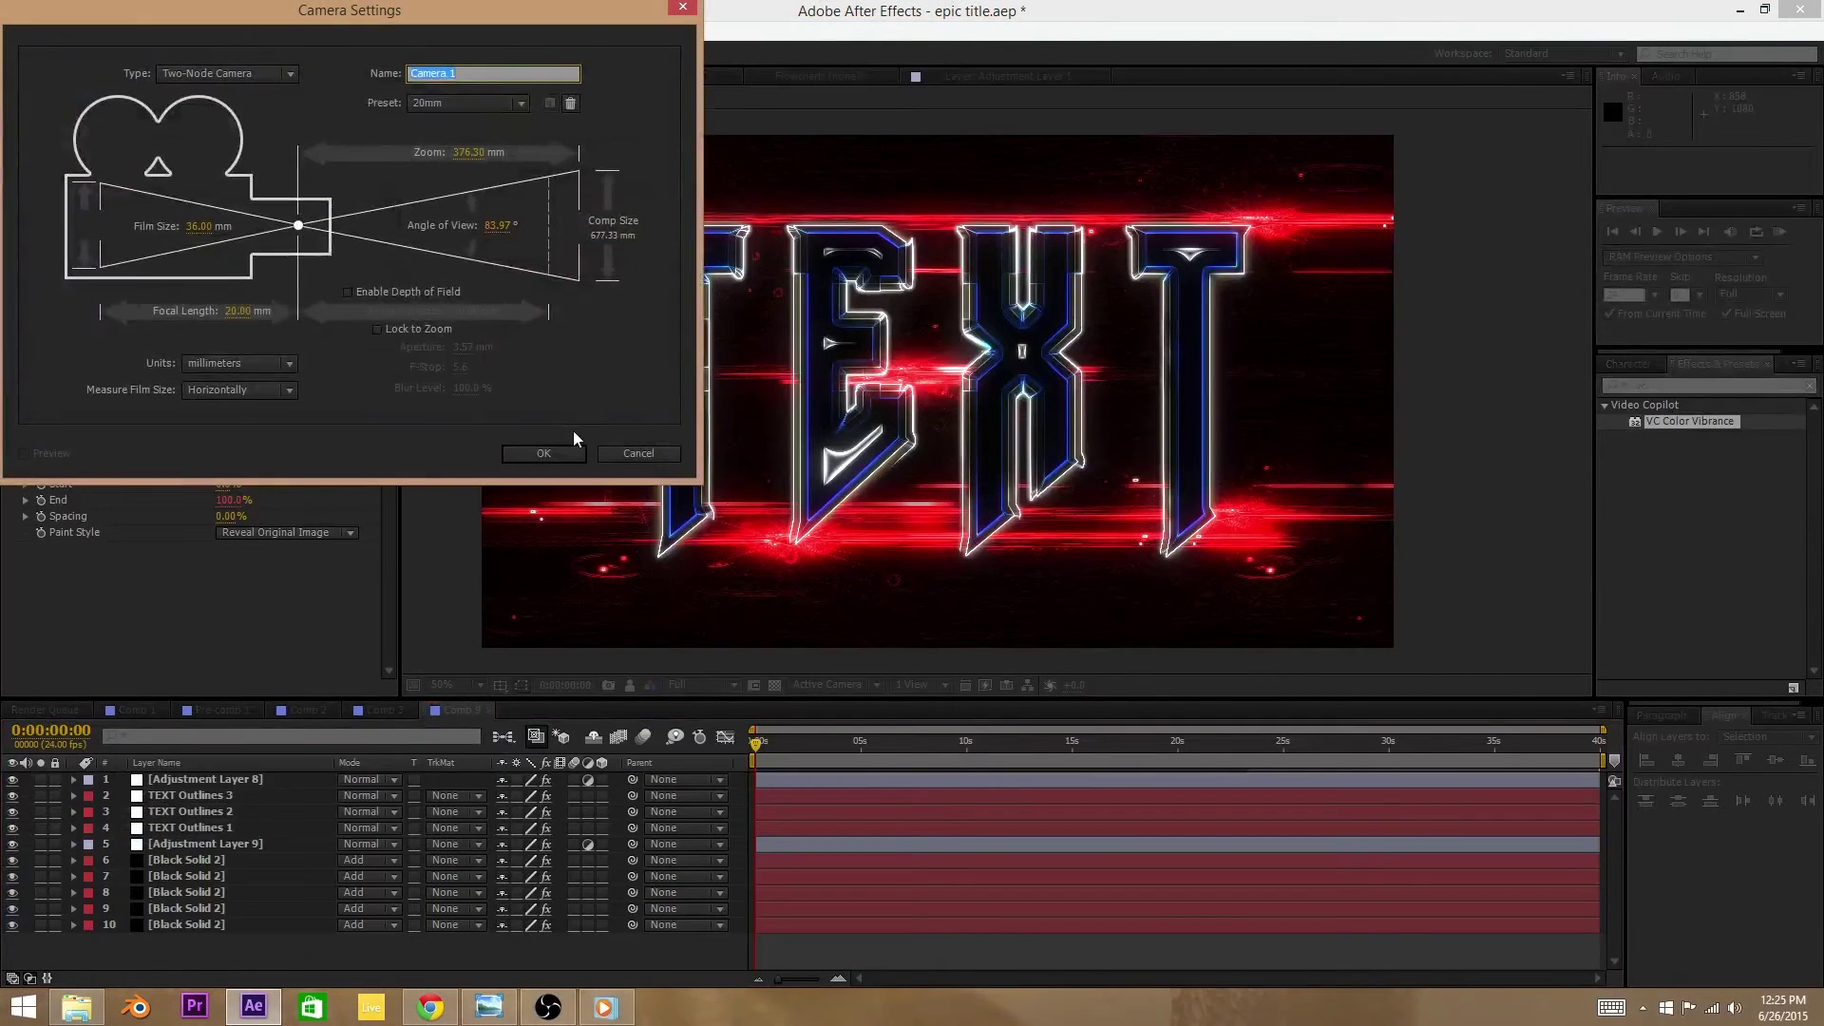
left_click(562, 451)
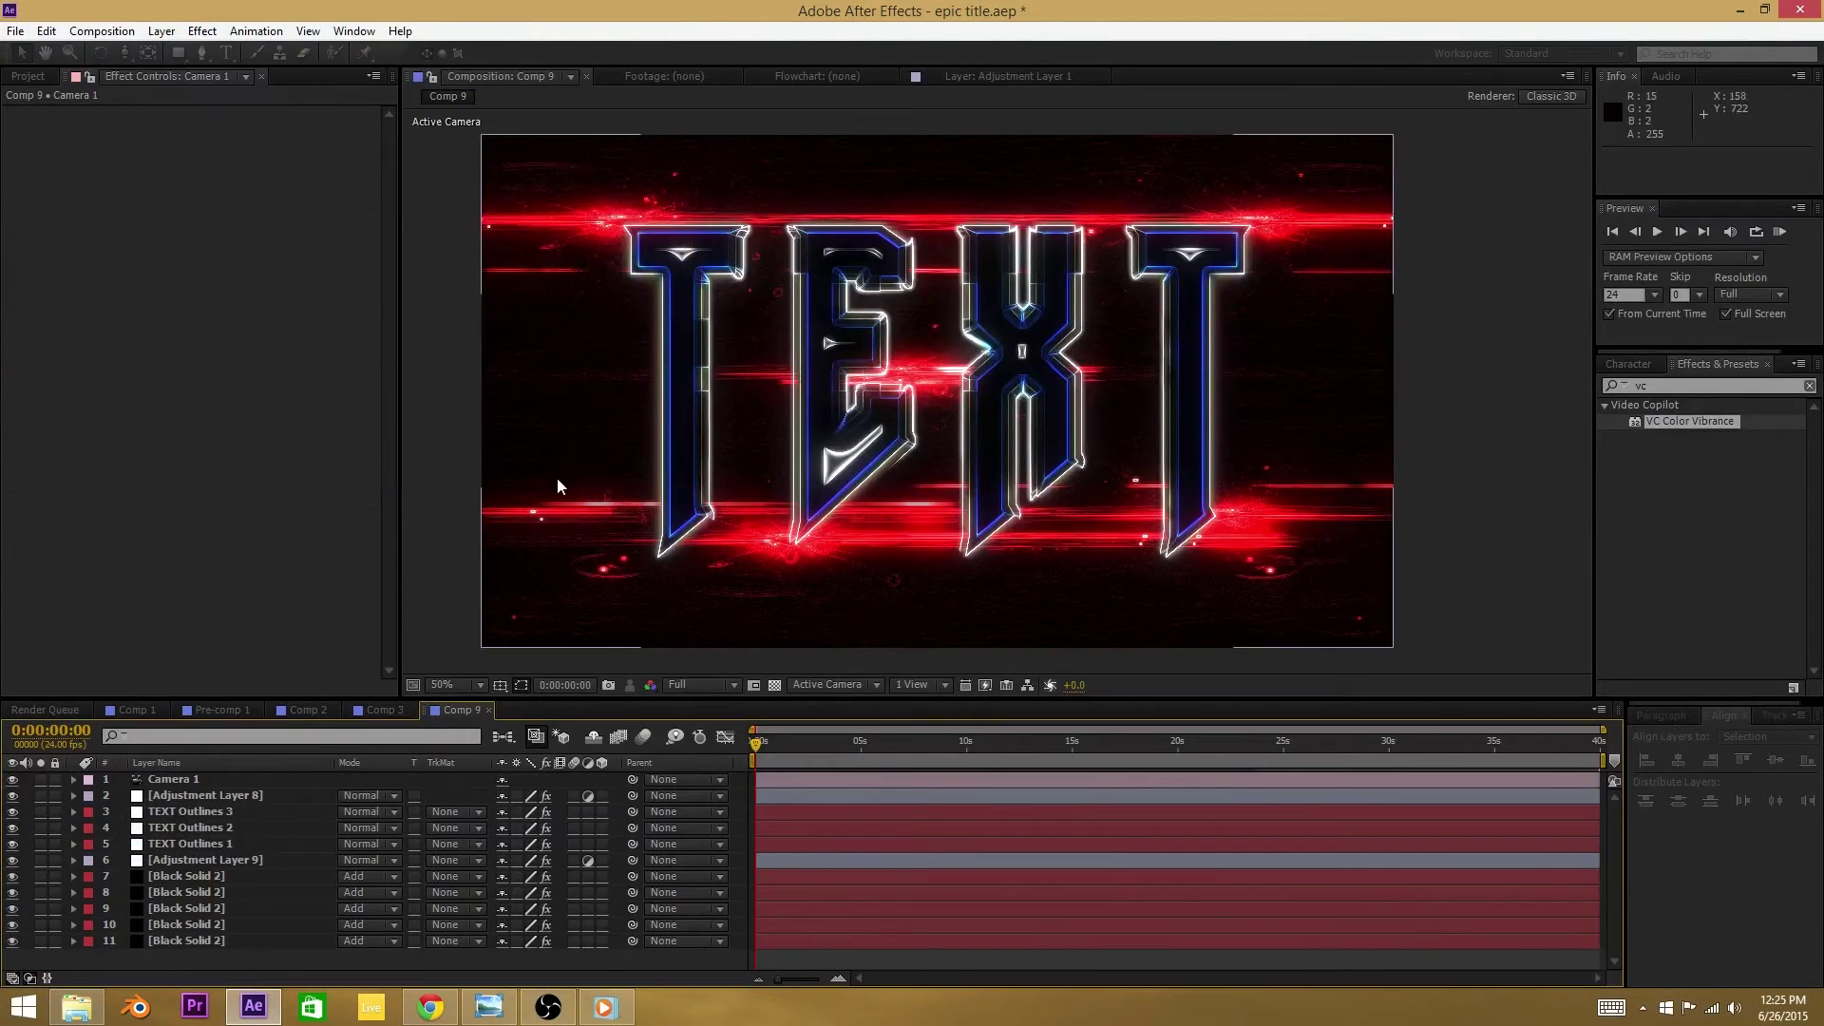
Step: Make all three TEXT Outlines layers 3D and check the Optical Flares positioning mode on the uppermost flare solid
left_click(248, 815)
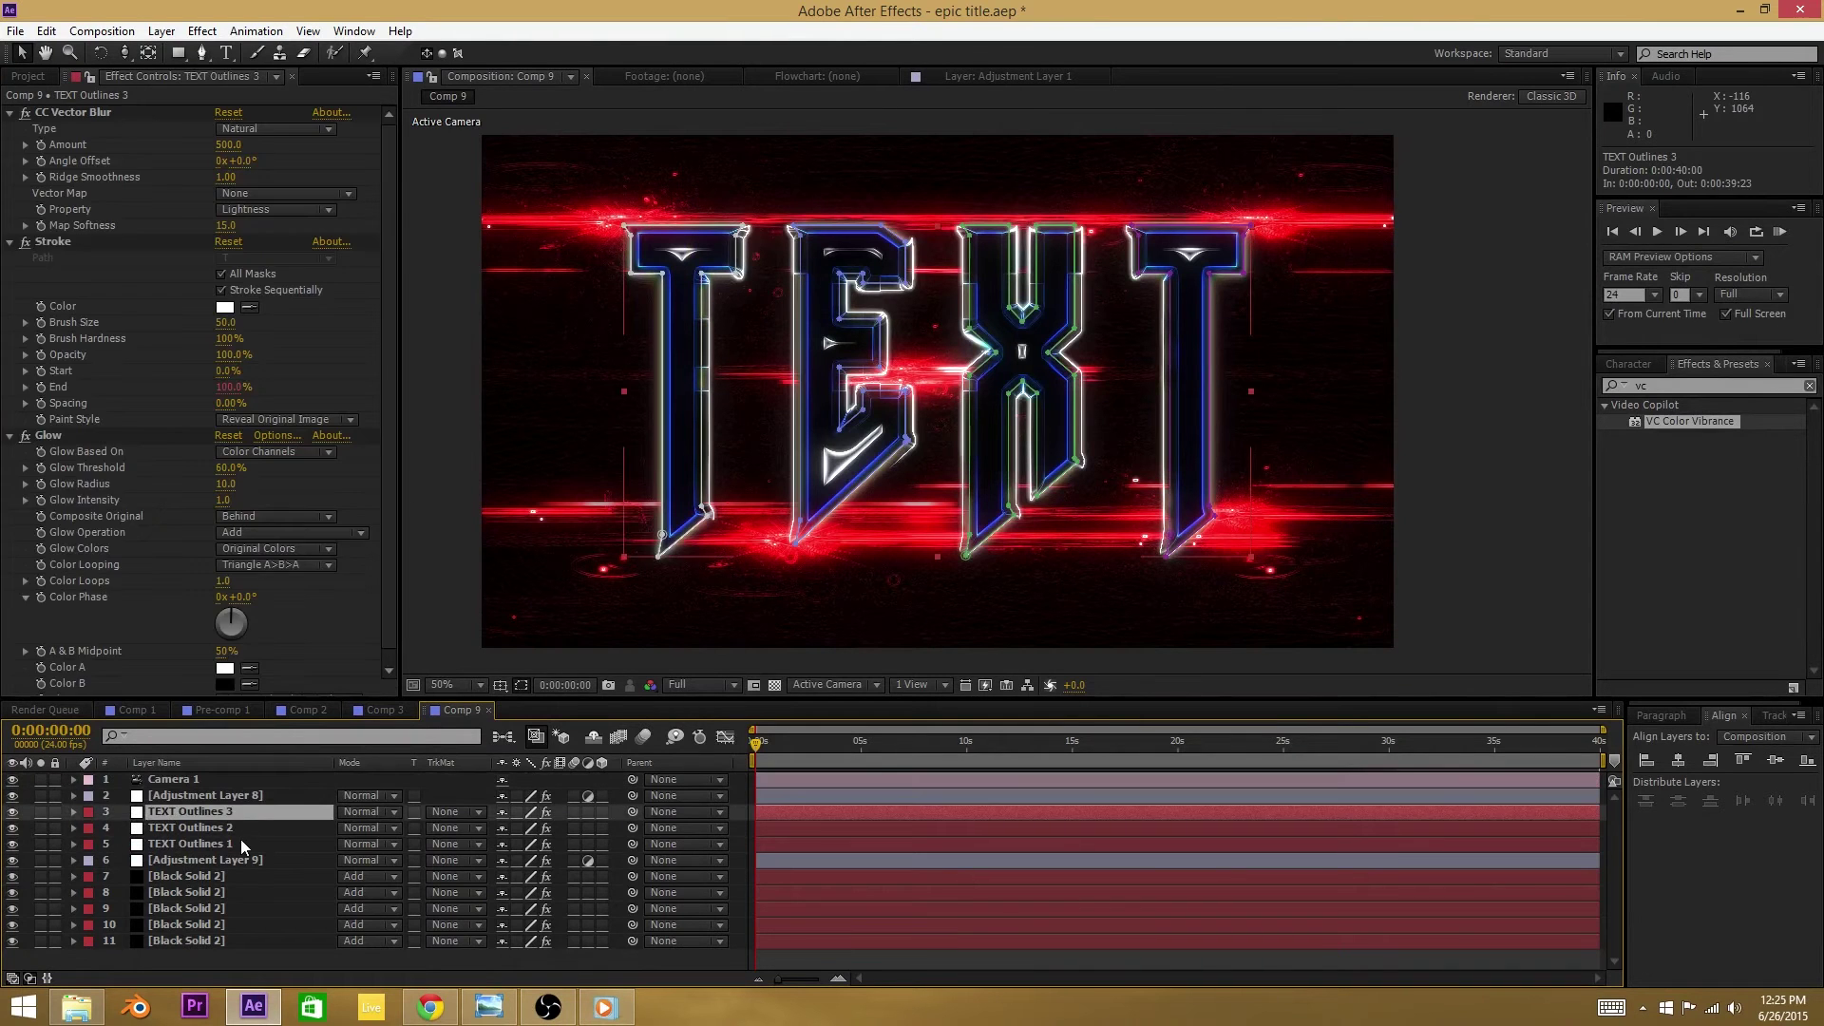
left_click(241, 842)
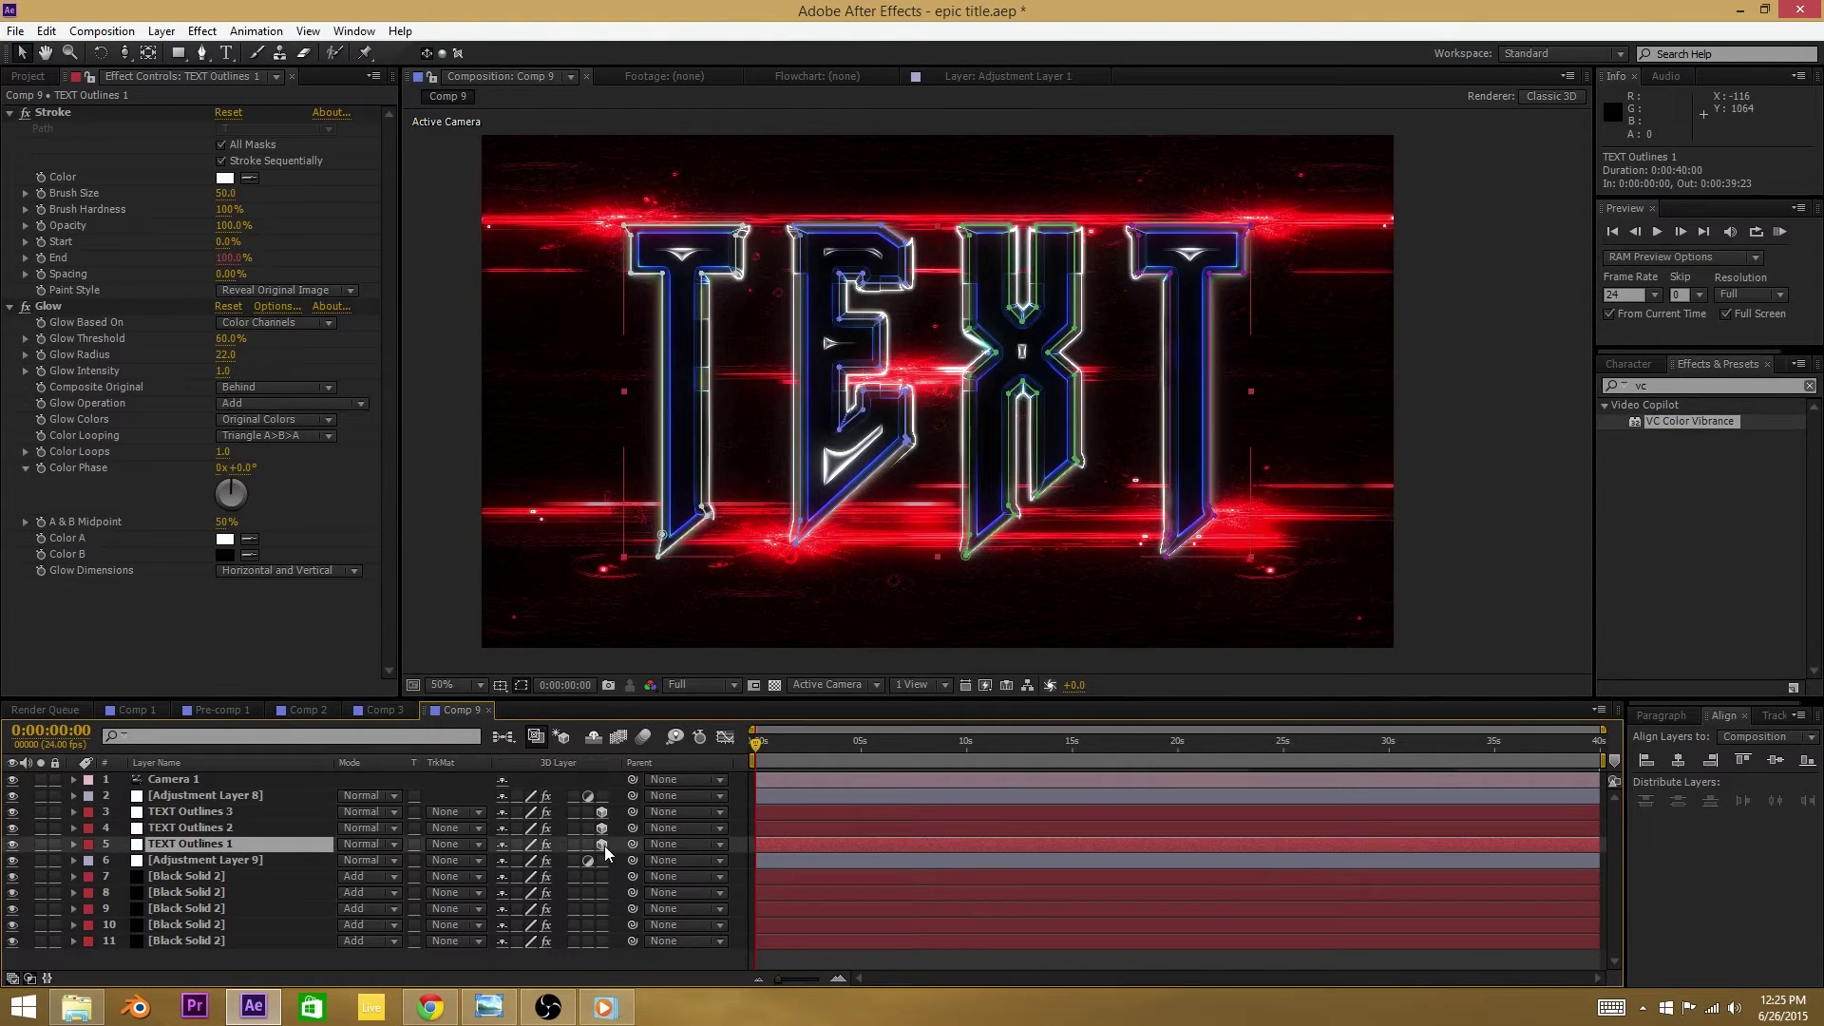
left_click(602, 844)
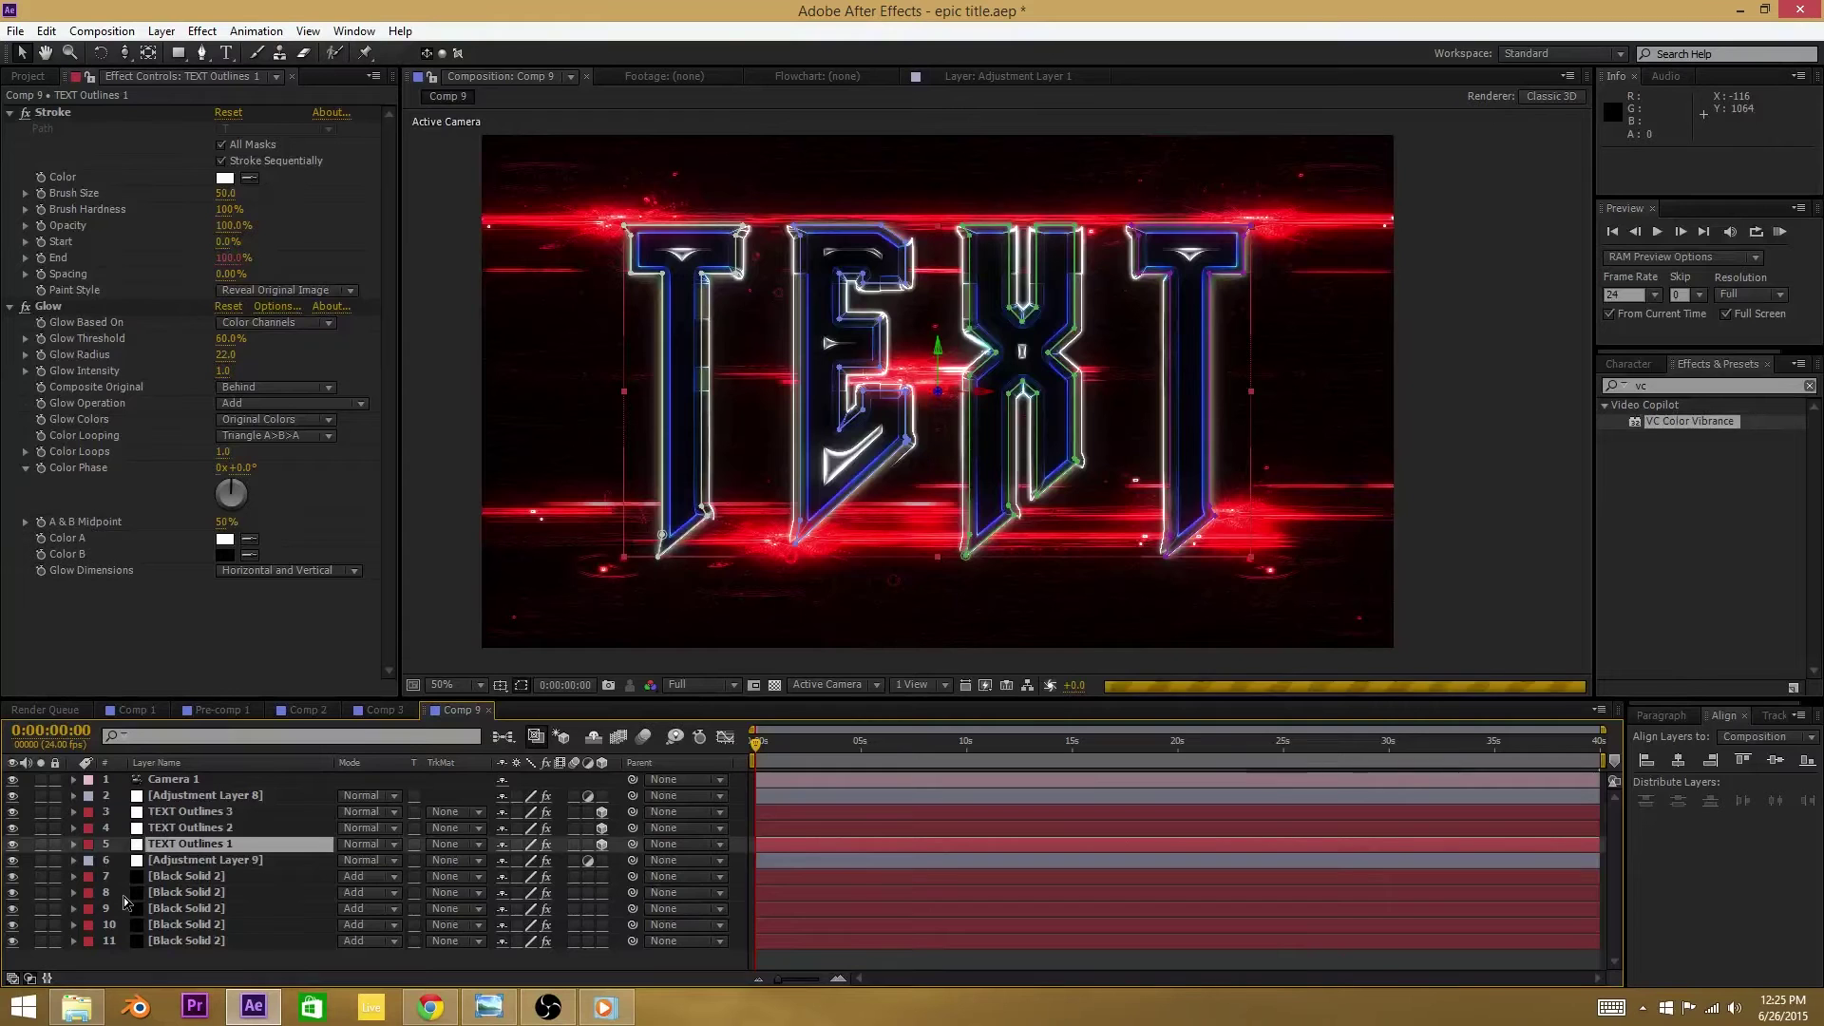
left_click(191, 876)
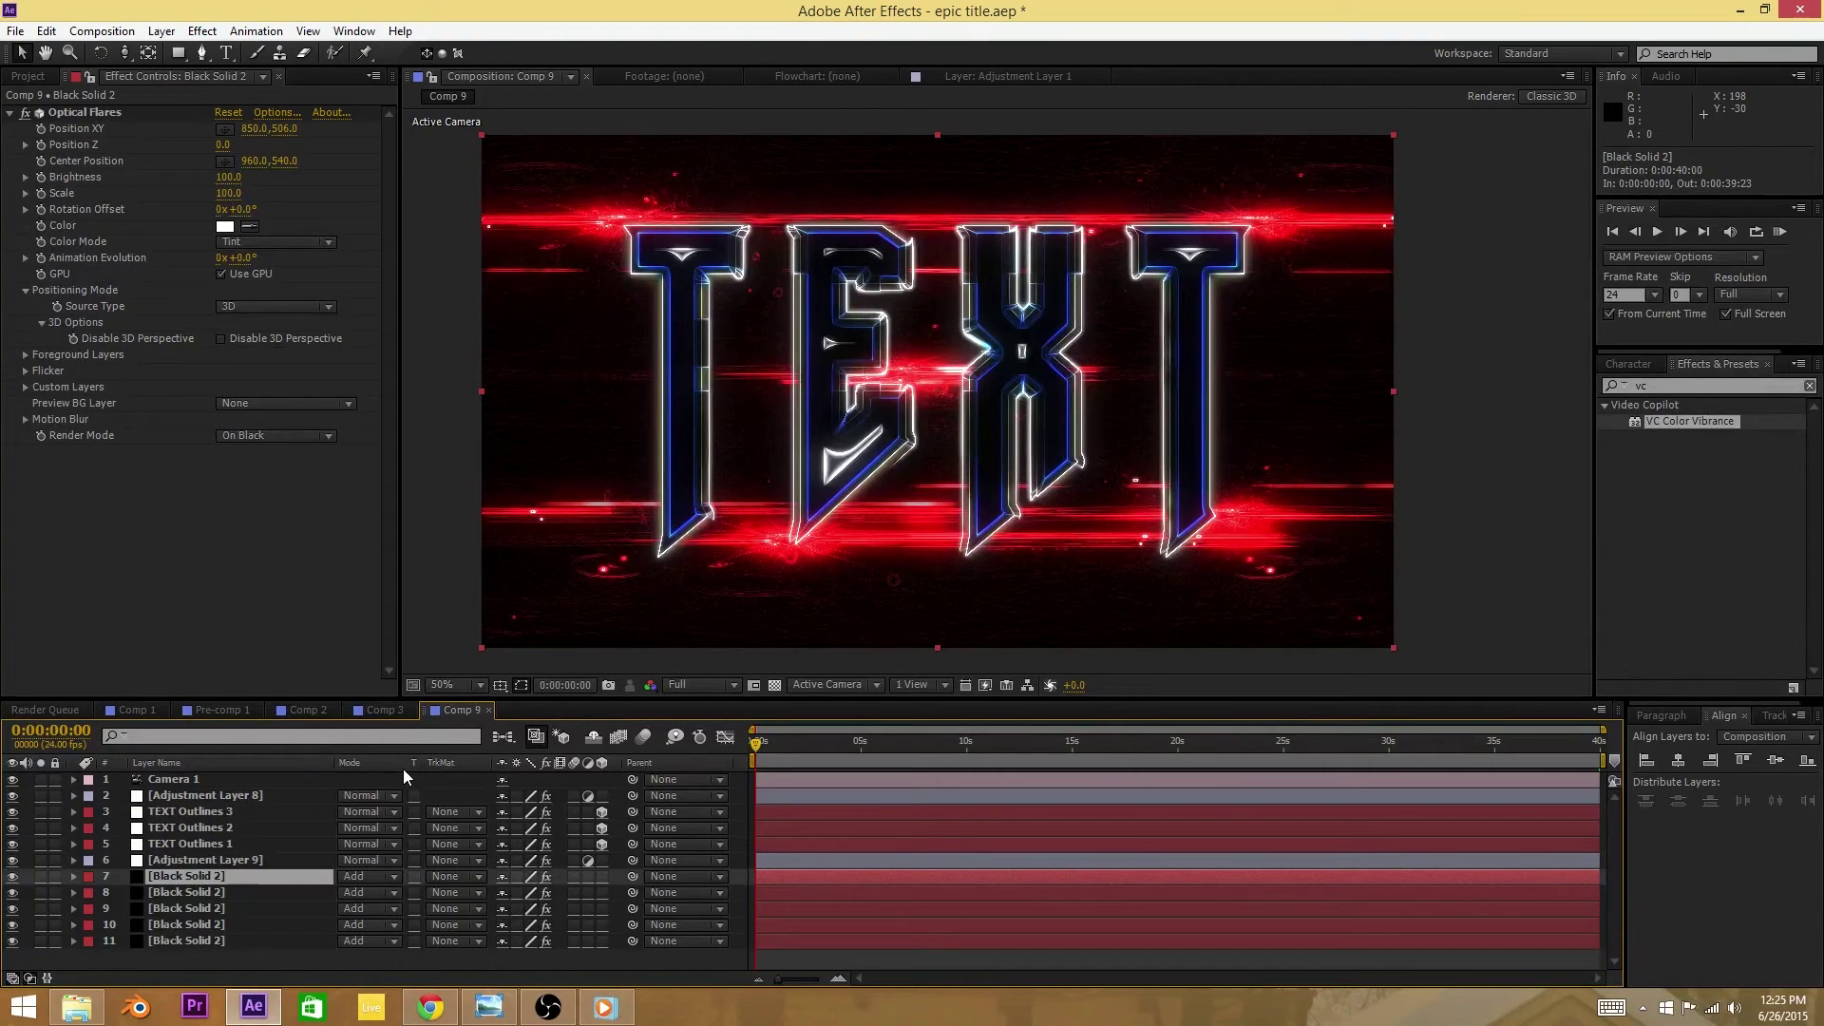
left_click(264, 779)
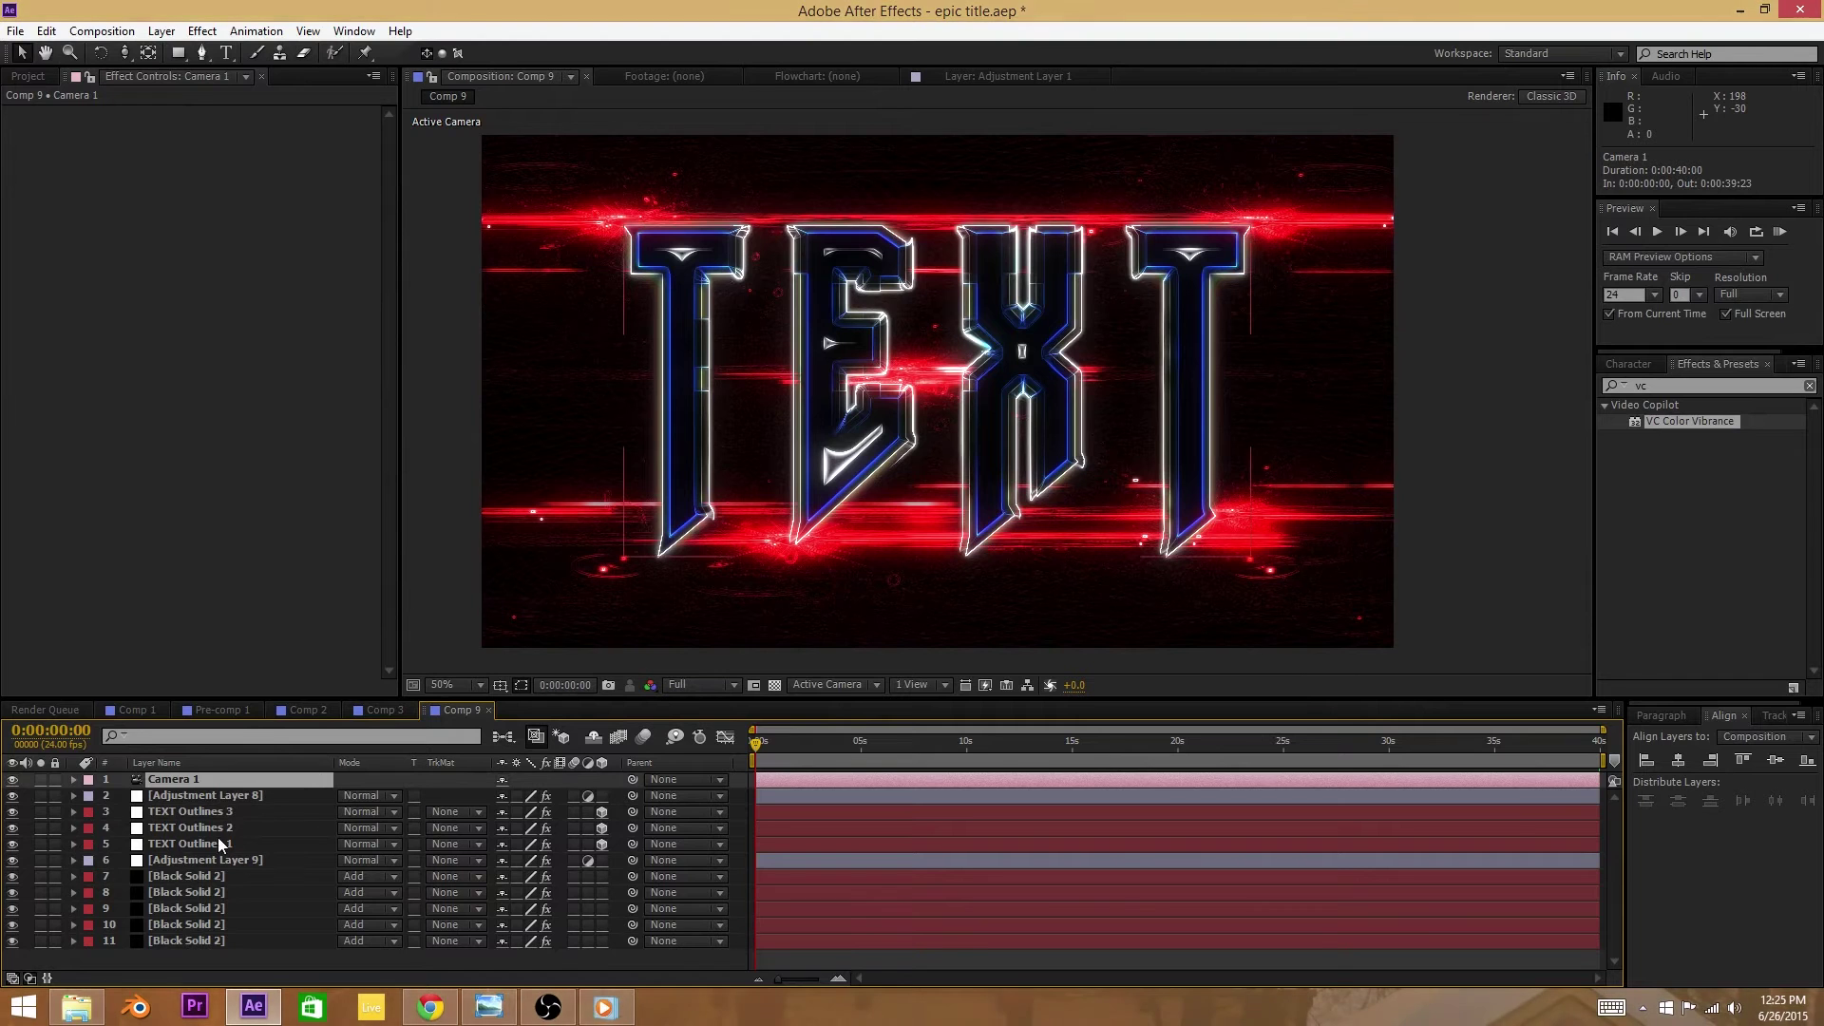
Step: Enable keyframing for the Slider Control on Adjustment Layer 8 at 0:00:00:00 and set its value to 0
left_click(224, 809)
left_click(218, 798)
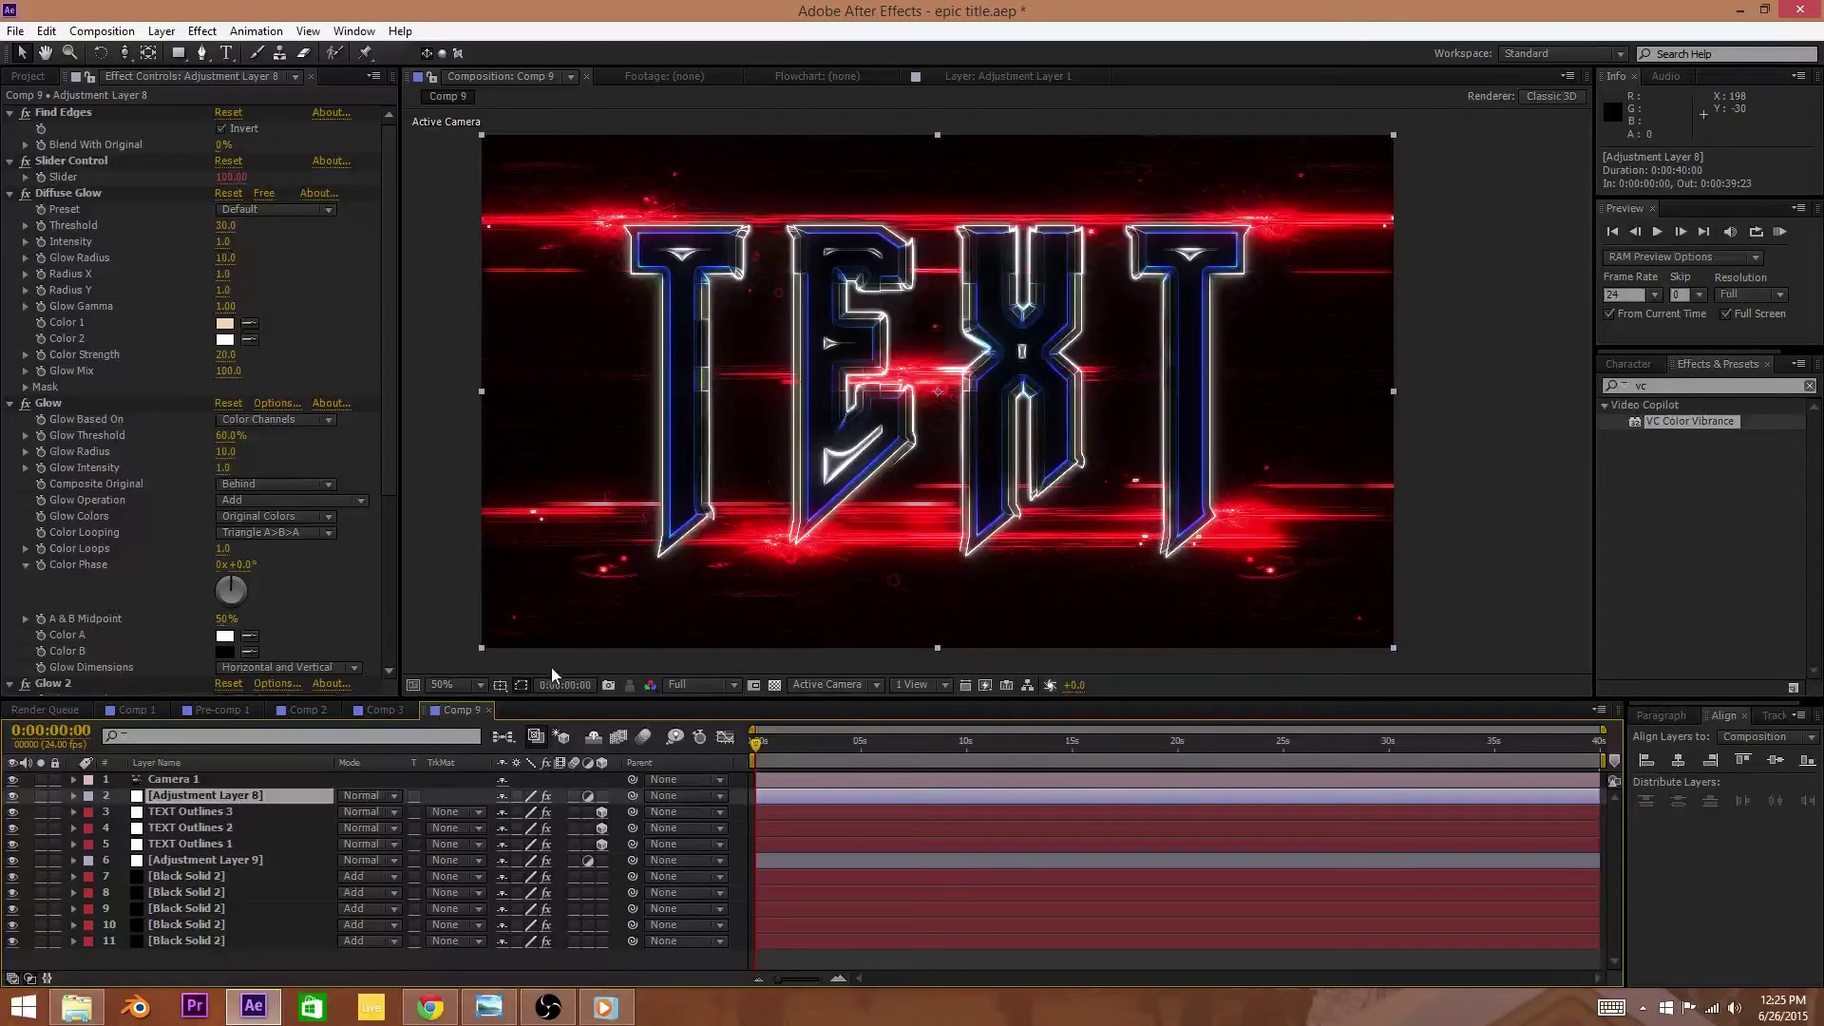
left_click(39, 168)
left_click(221, 179)
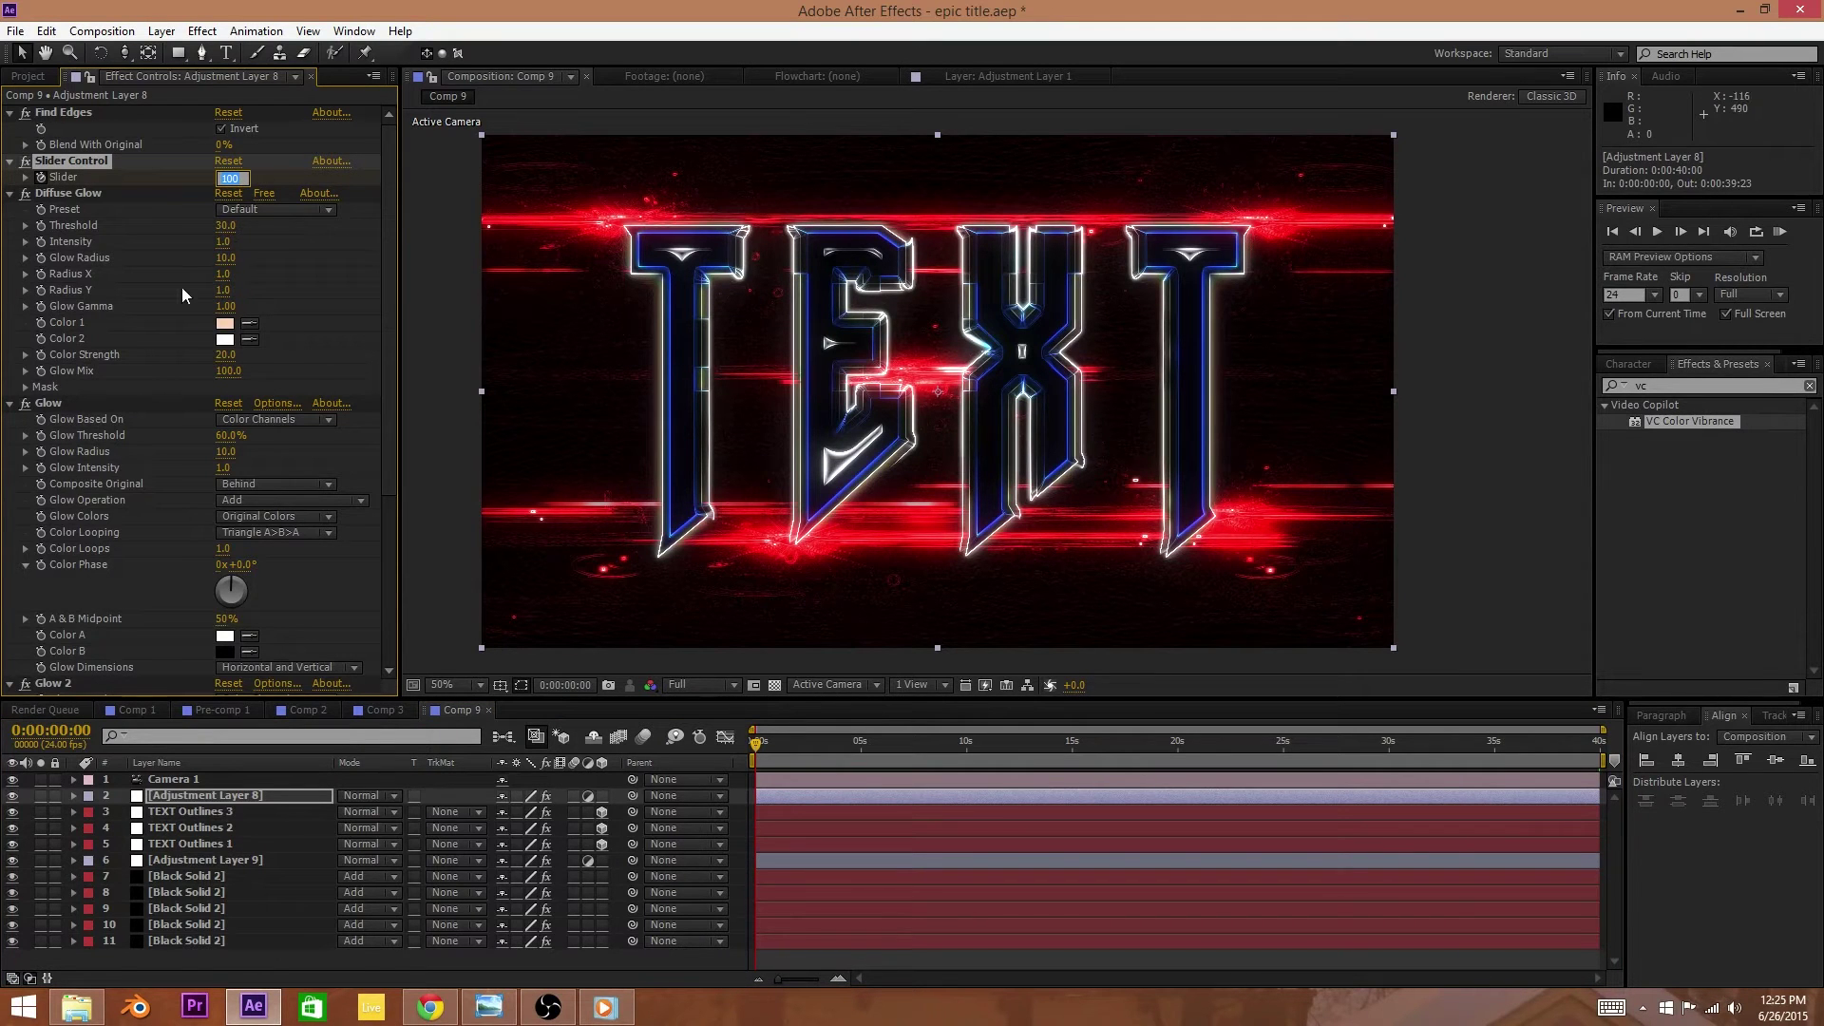
type("0")
key("Return")
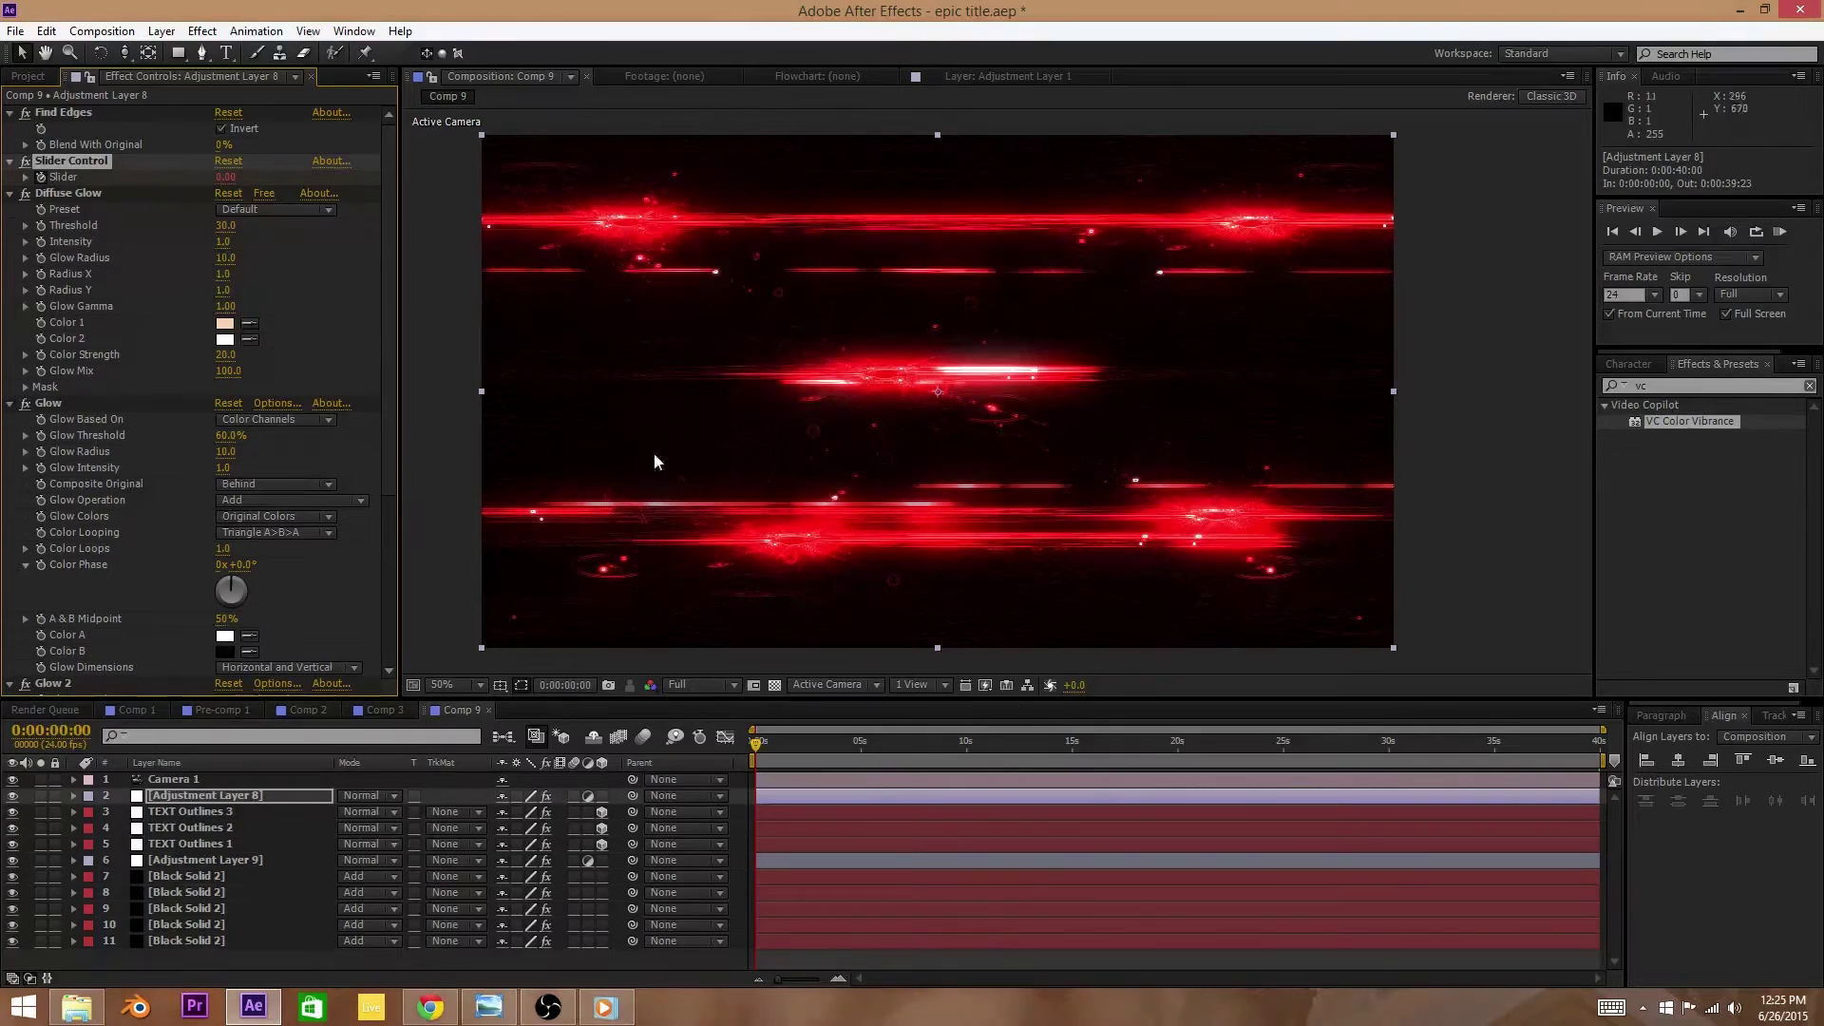
Step: Keyframe the Adjustment Layer 8 slider to 100 at 0:00:04:22
left_click(862, 750)
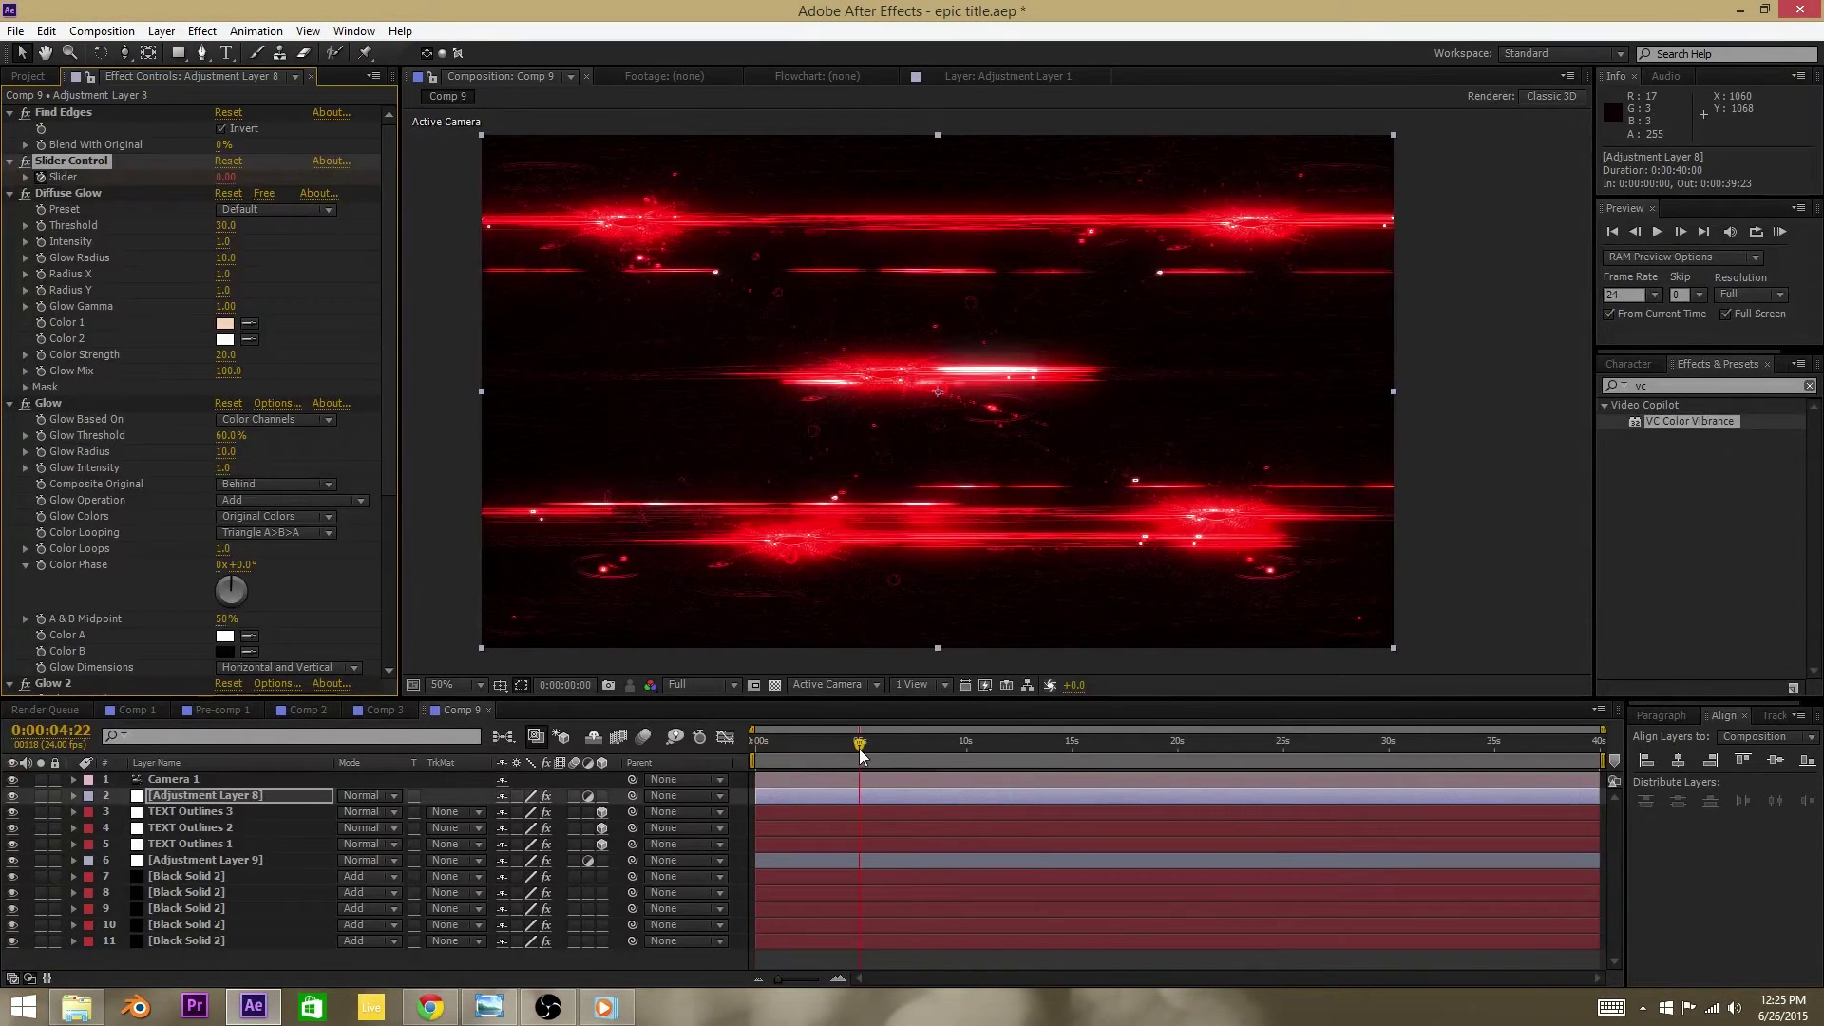
left_click(225, 177)
key("Return")
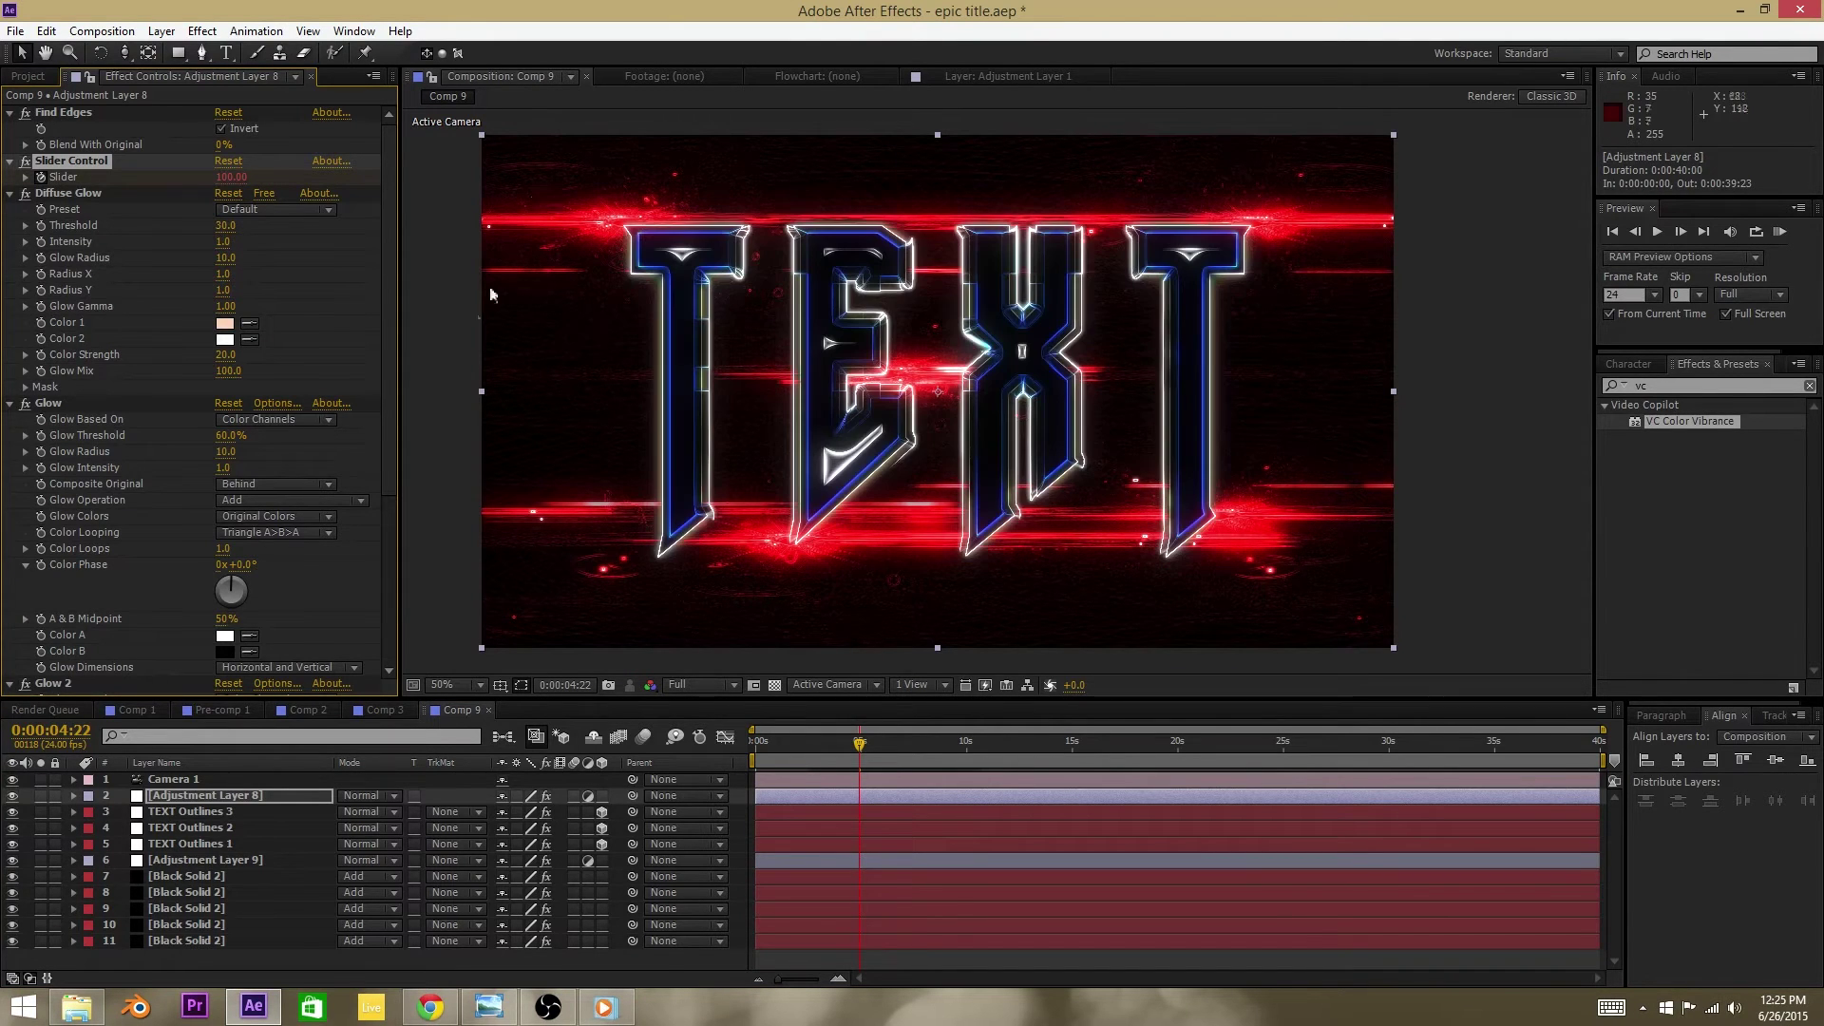
Step: Preview the stroke reveal around 0:00:01:18, save the project, and inspect the partly drawn letters up close
left_click(813, 755)
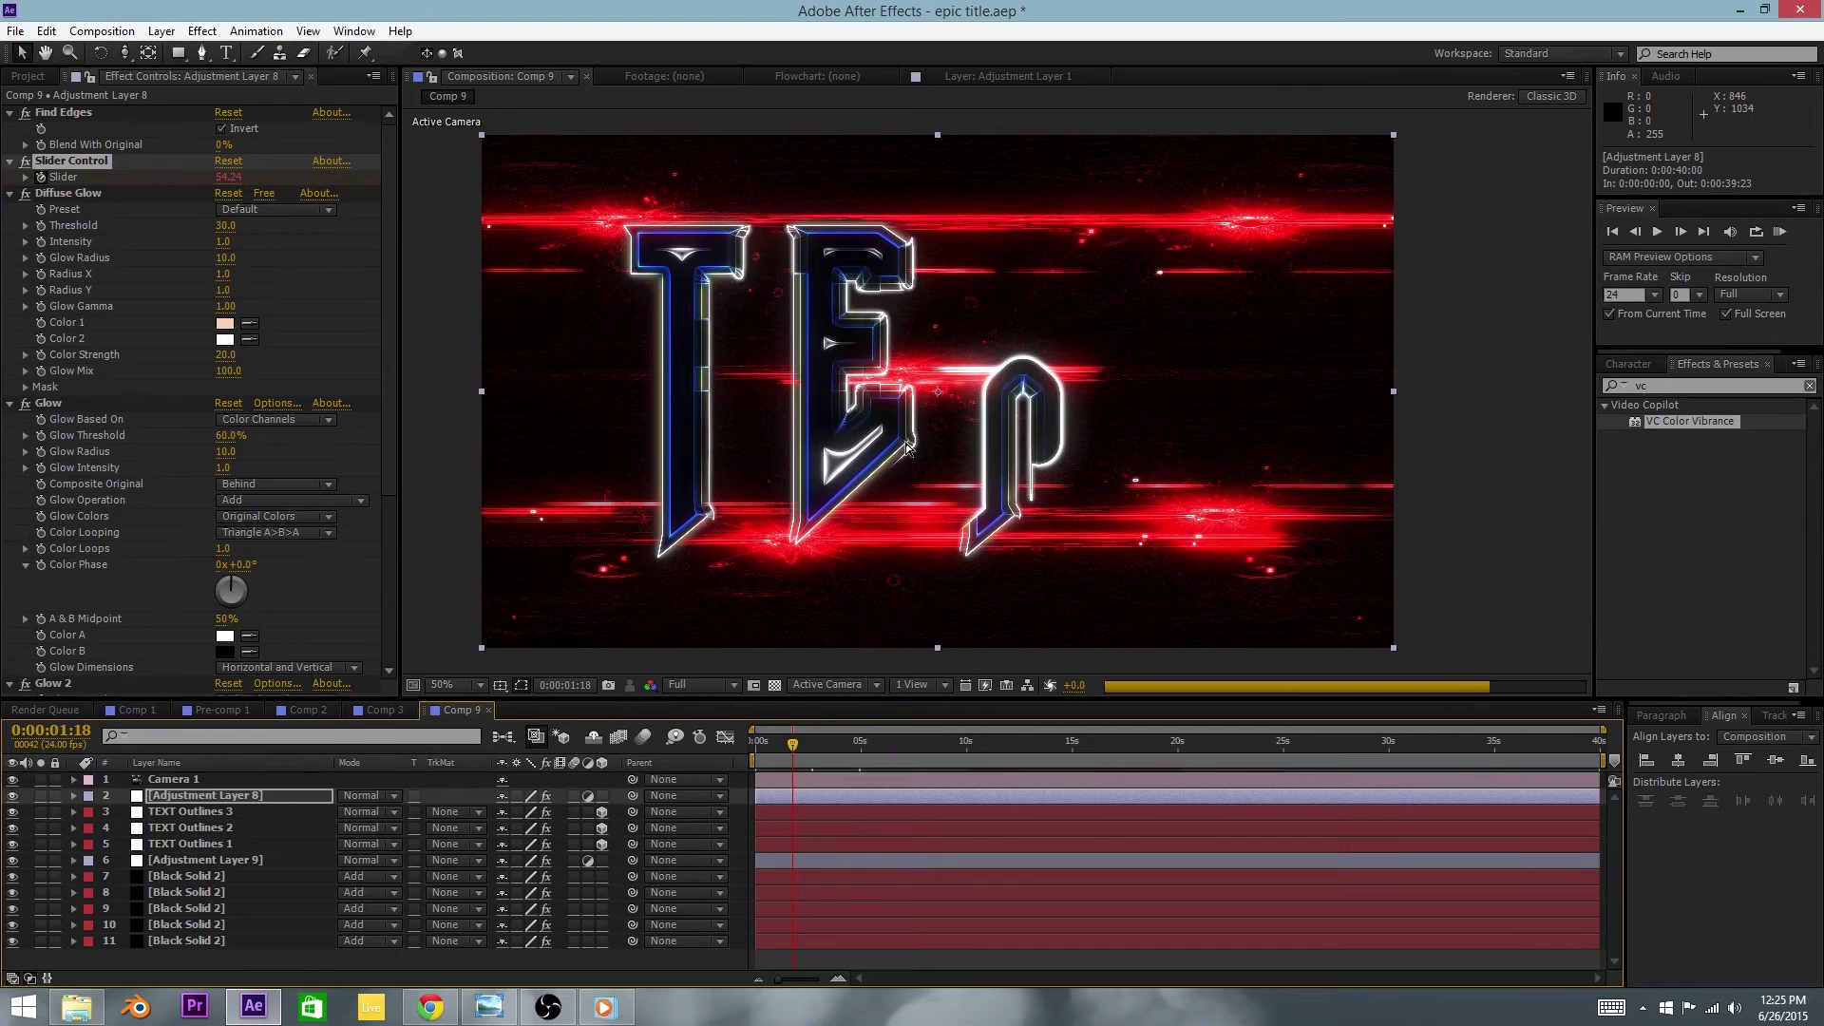
key("ctrl+s")
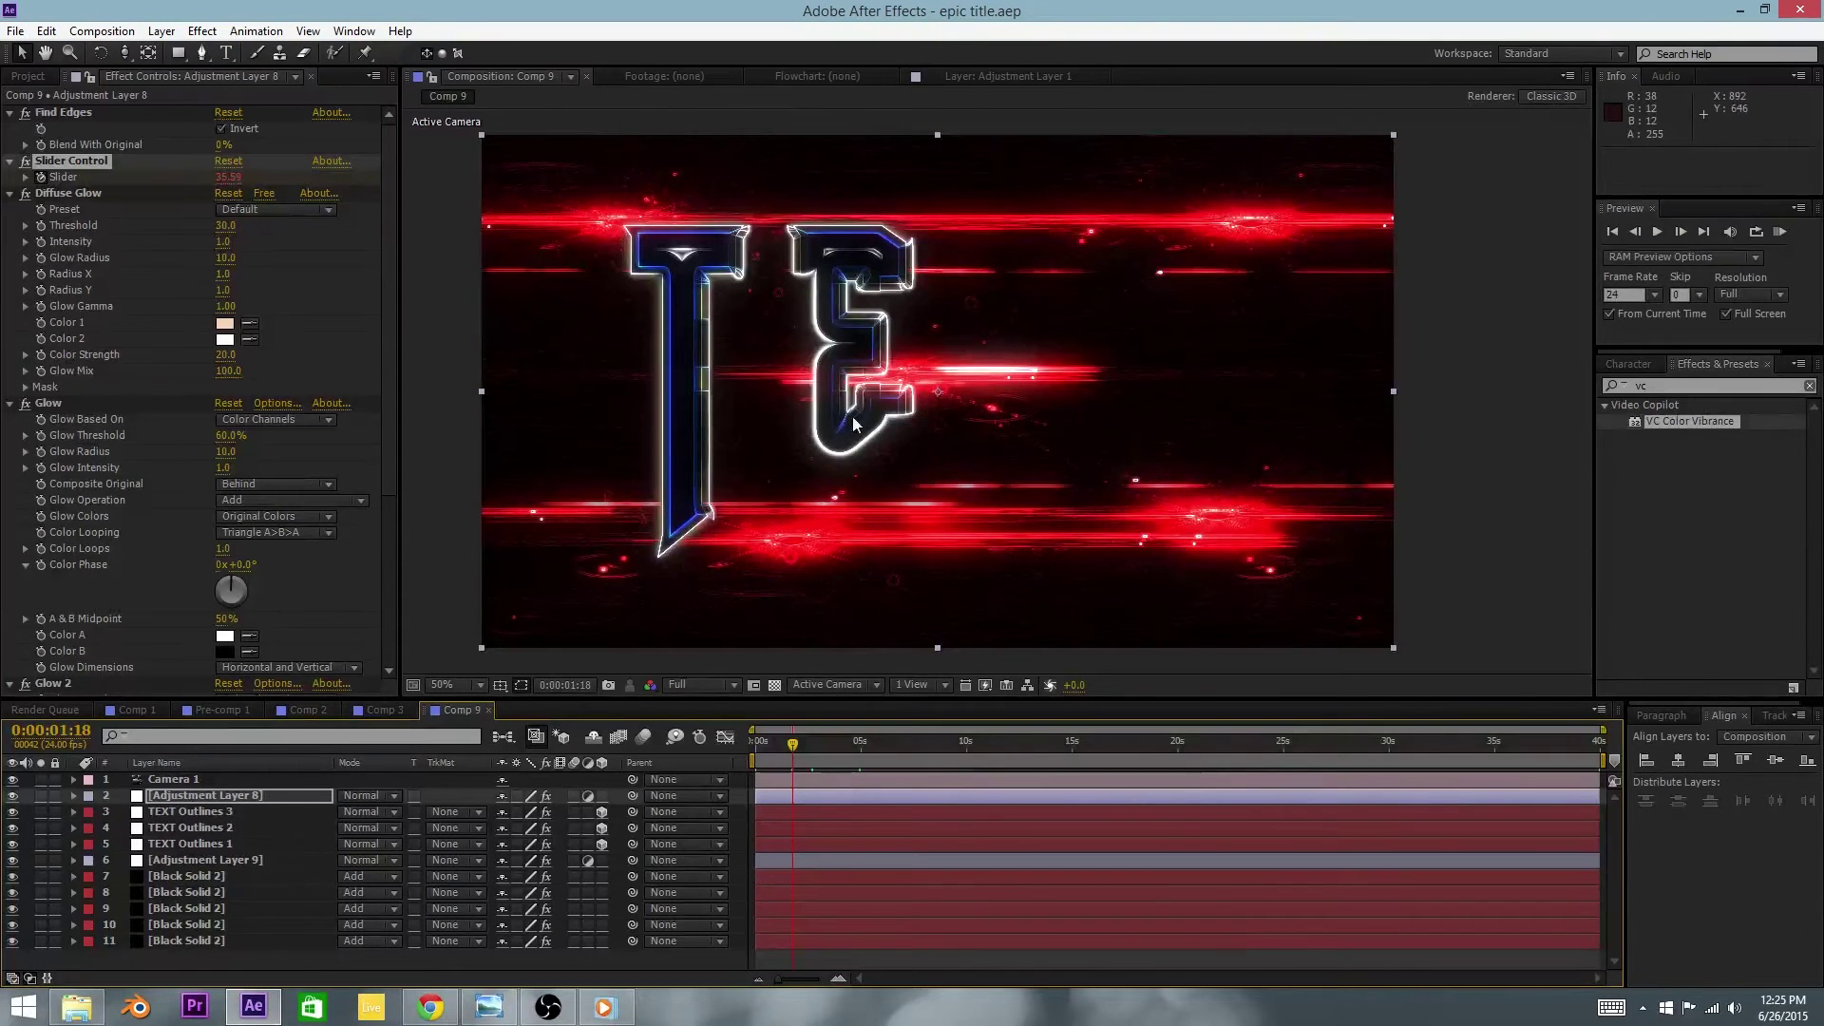
scroll(901, 403, "up", 1)
left_click_drag(901, 404, 1075, 361)
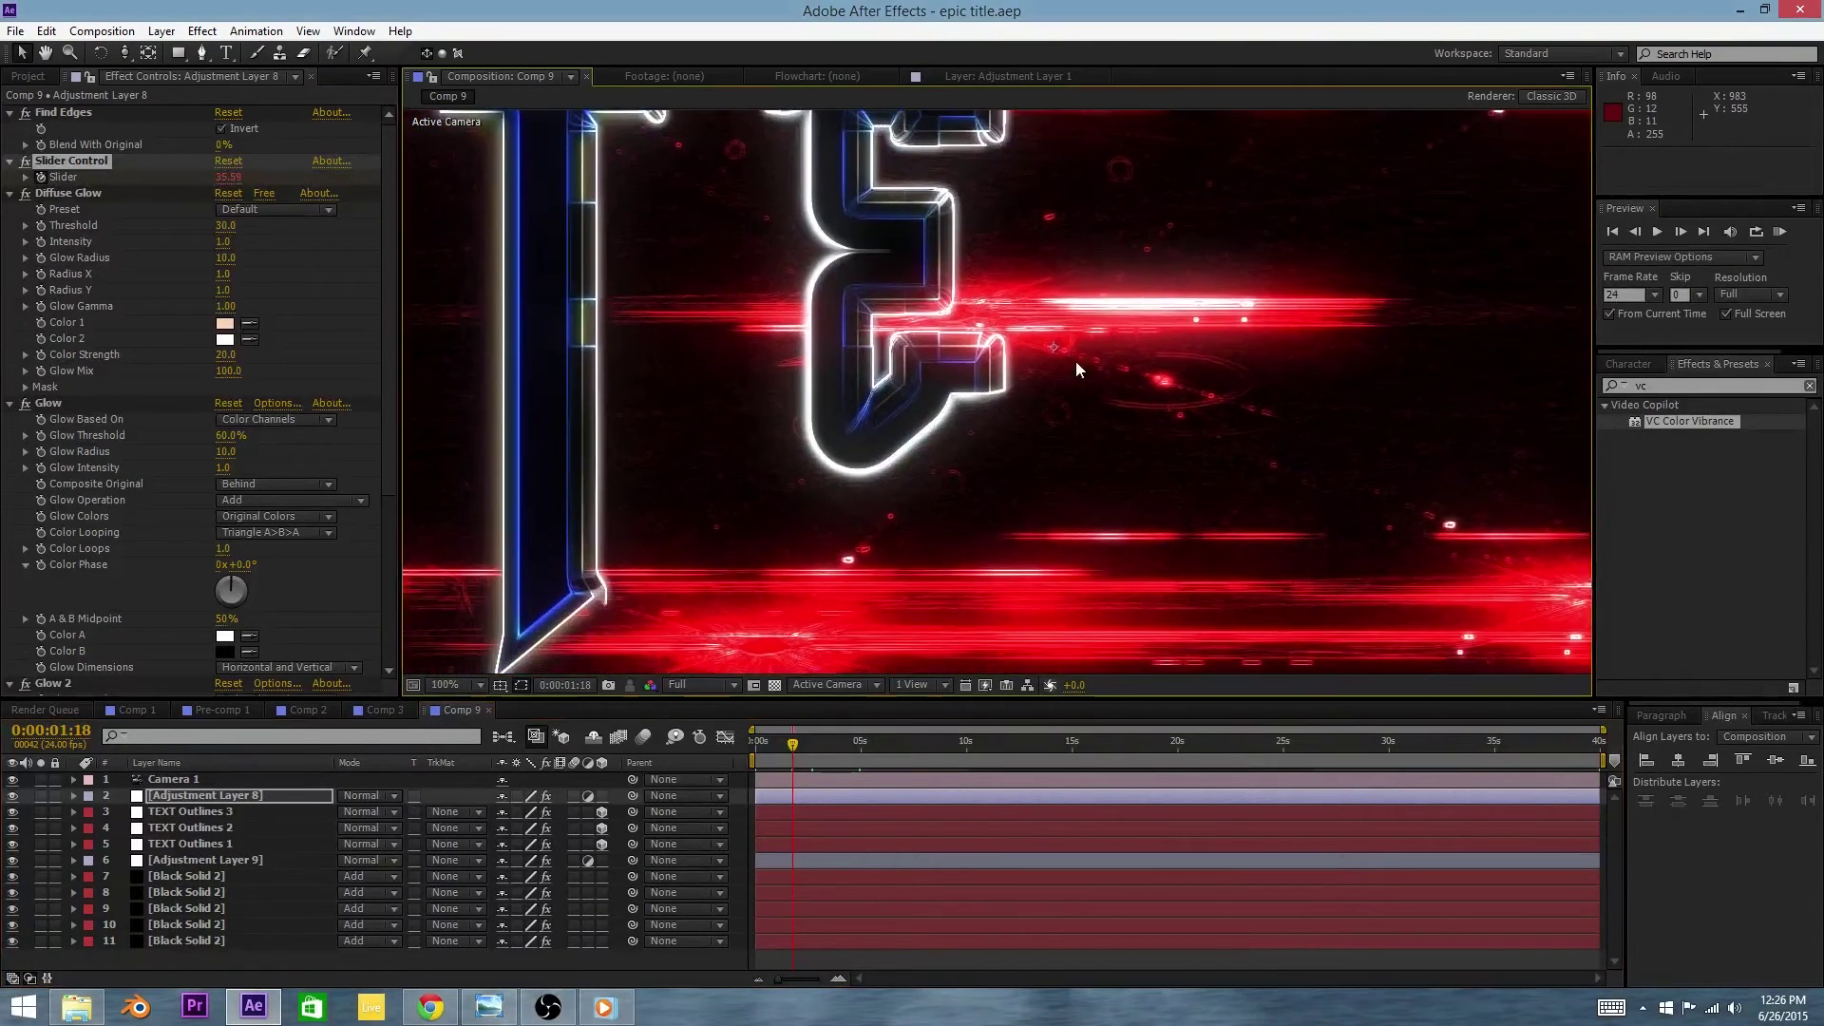
scroll(1075, 361, "down", 1)
Step: Enable keyframing for all of the camera's Transform properties, from Point of Interest to Z Rotation, at 0:00:00:00
left_click_drag(687, 747, 661, 748)
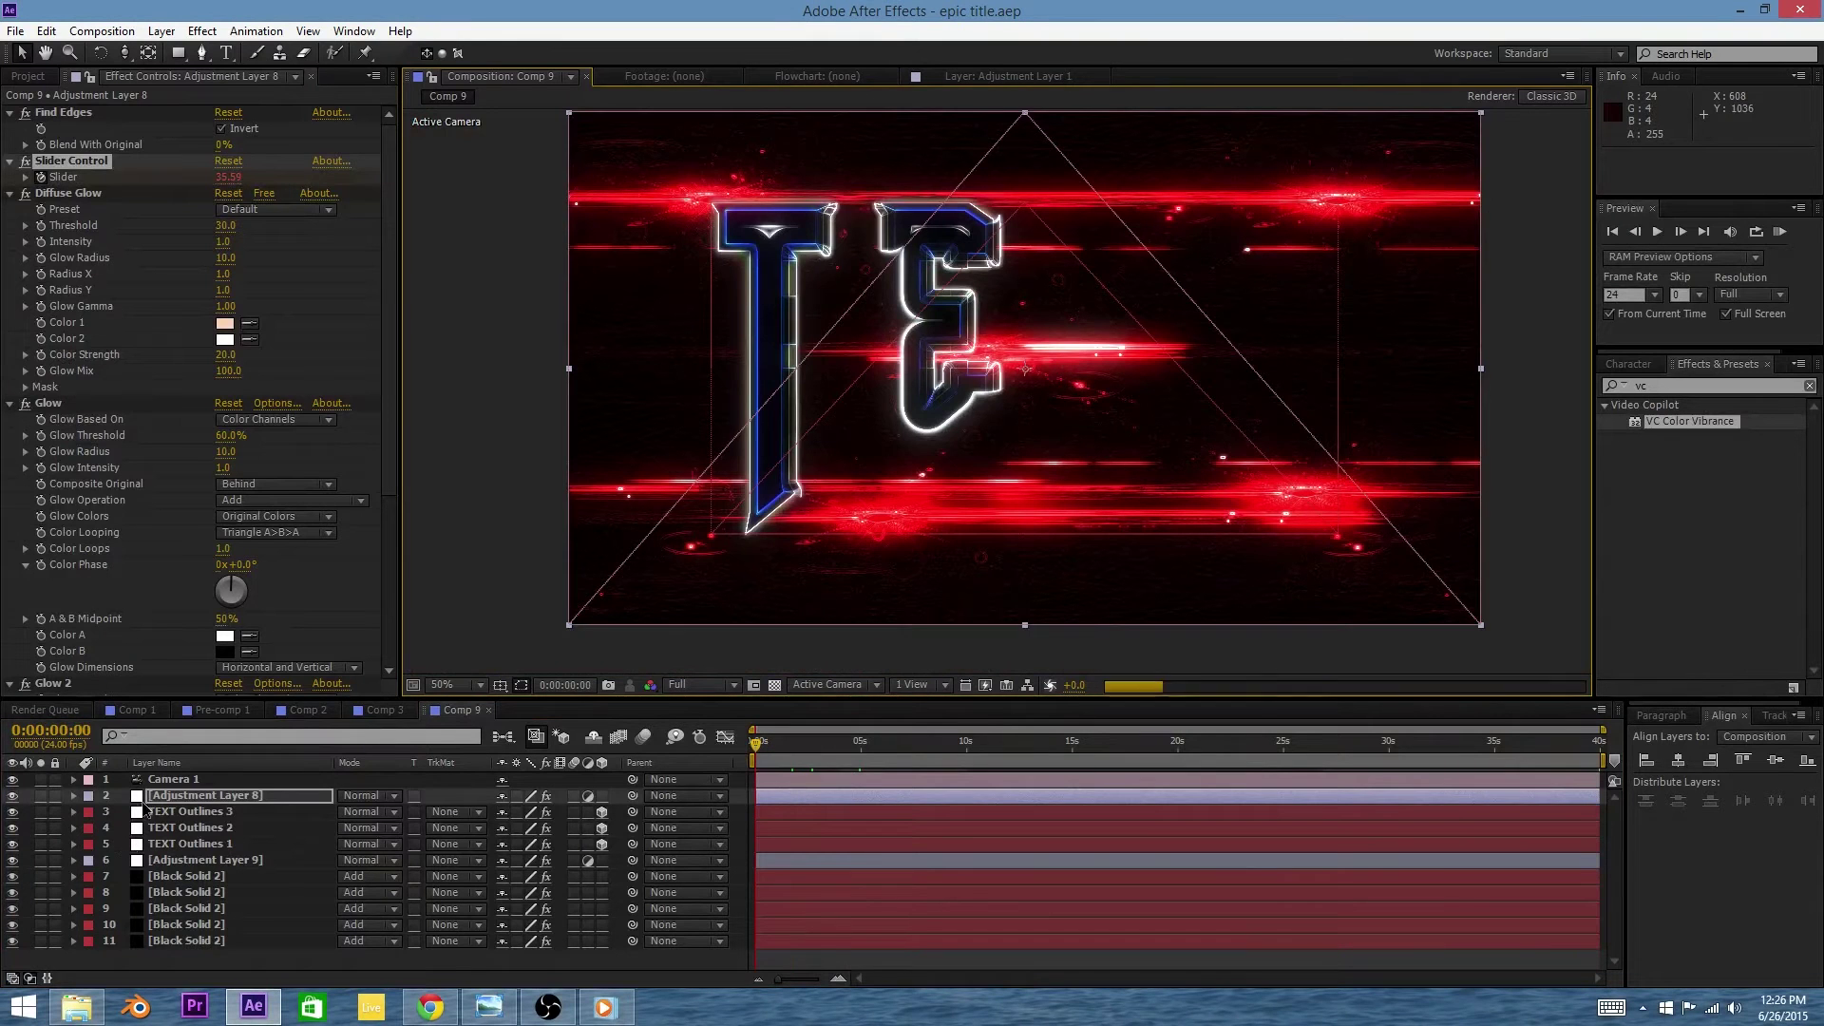
left_click(69, 781)
left_click(76, 779)
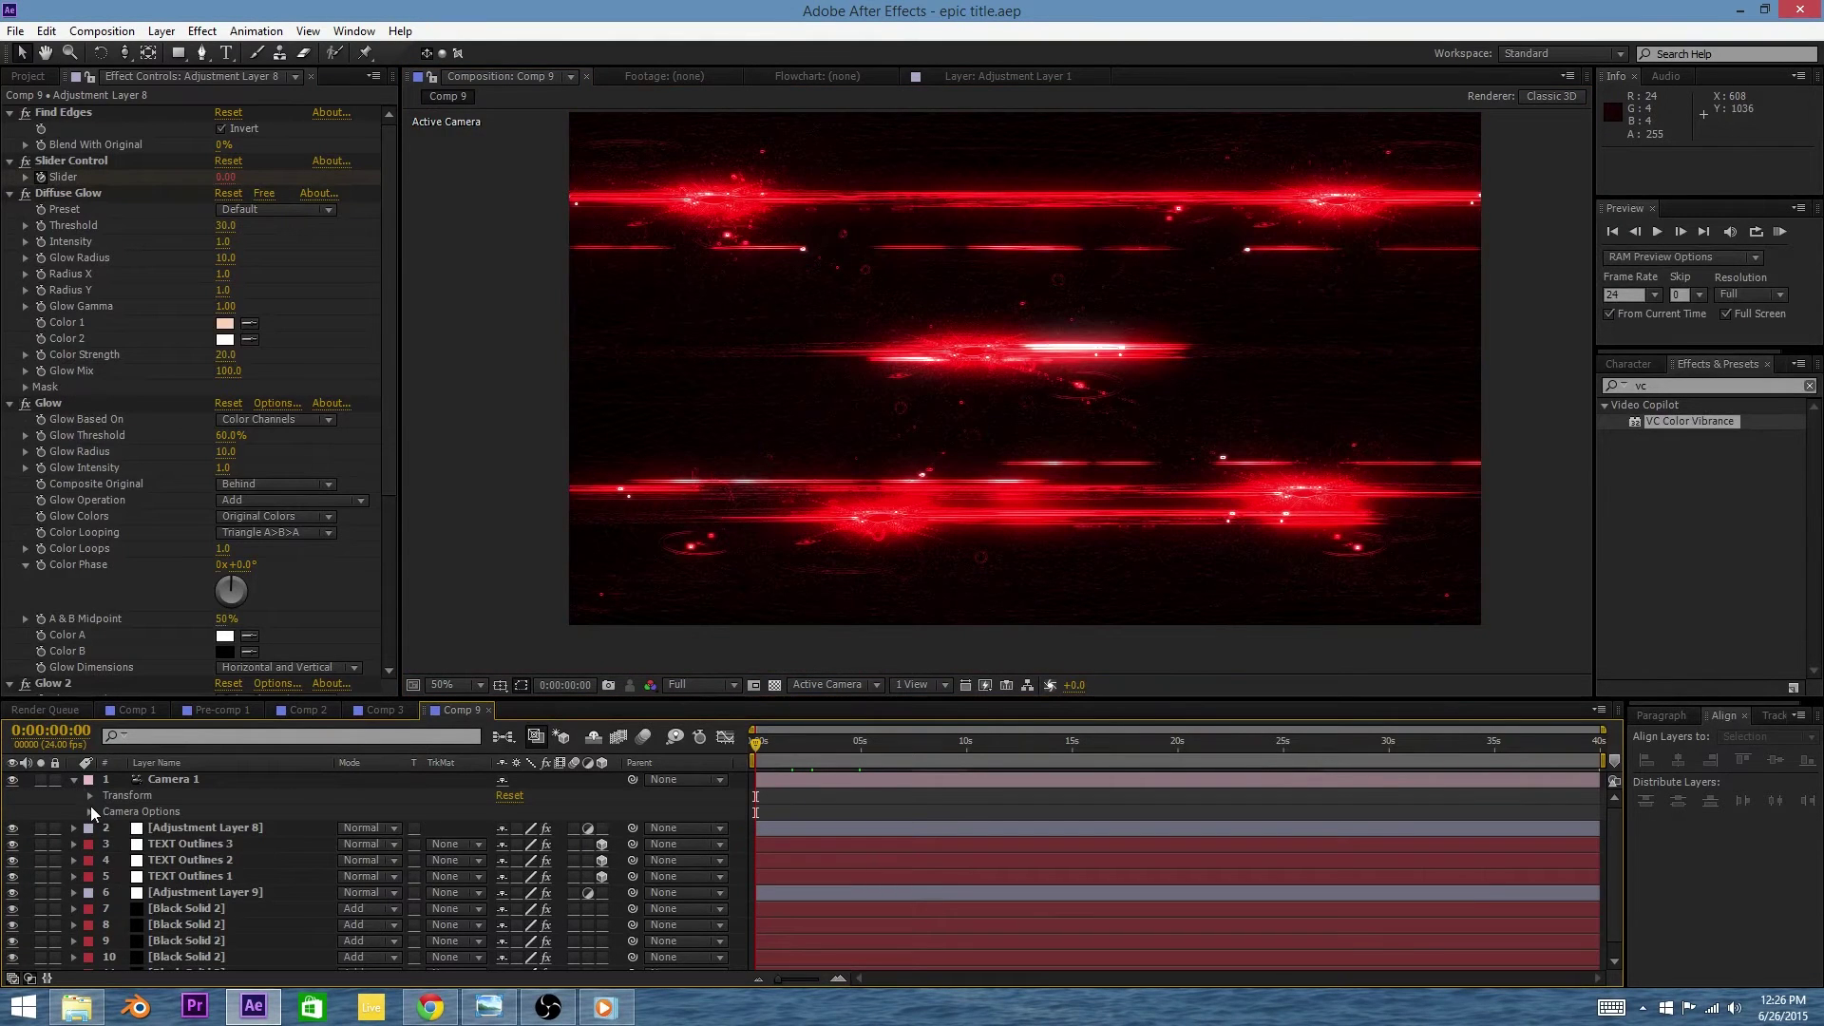
left_click(89, 797)
left_click_drag(122, 813, 124, 893)
left_click(731, 778)
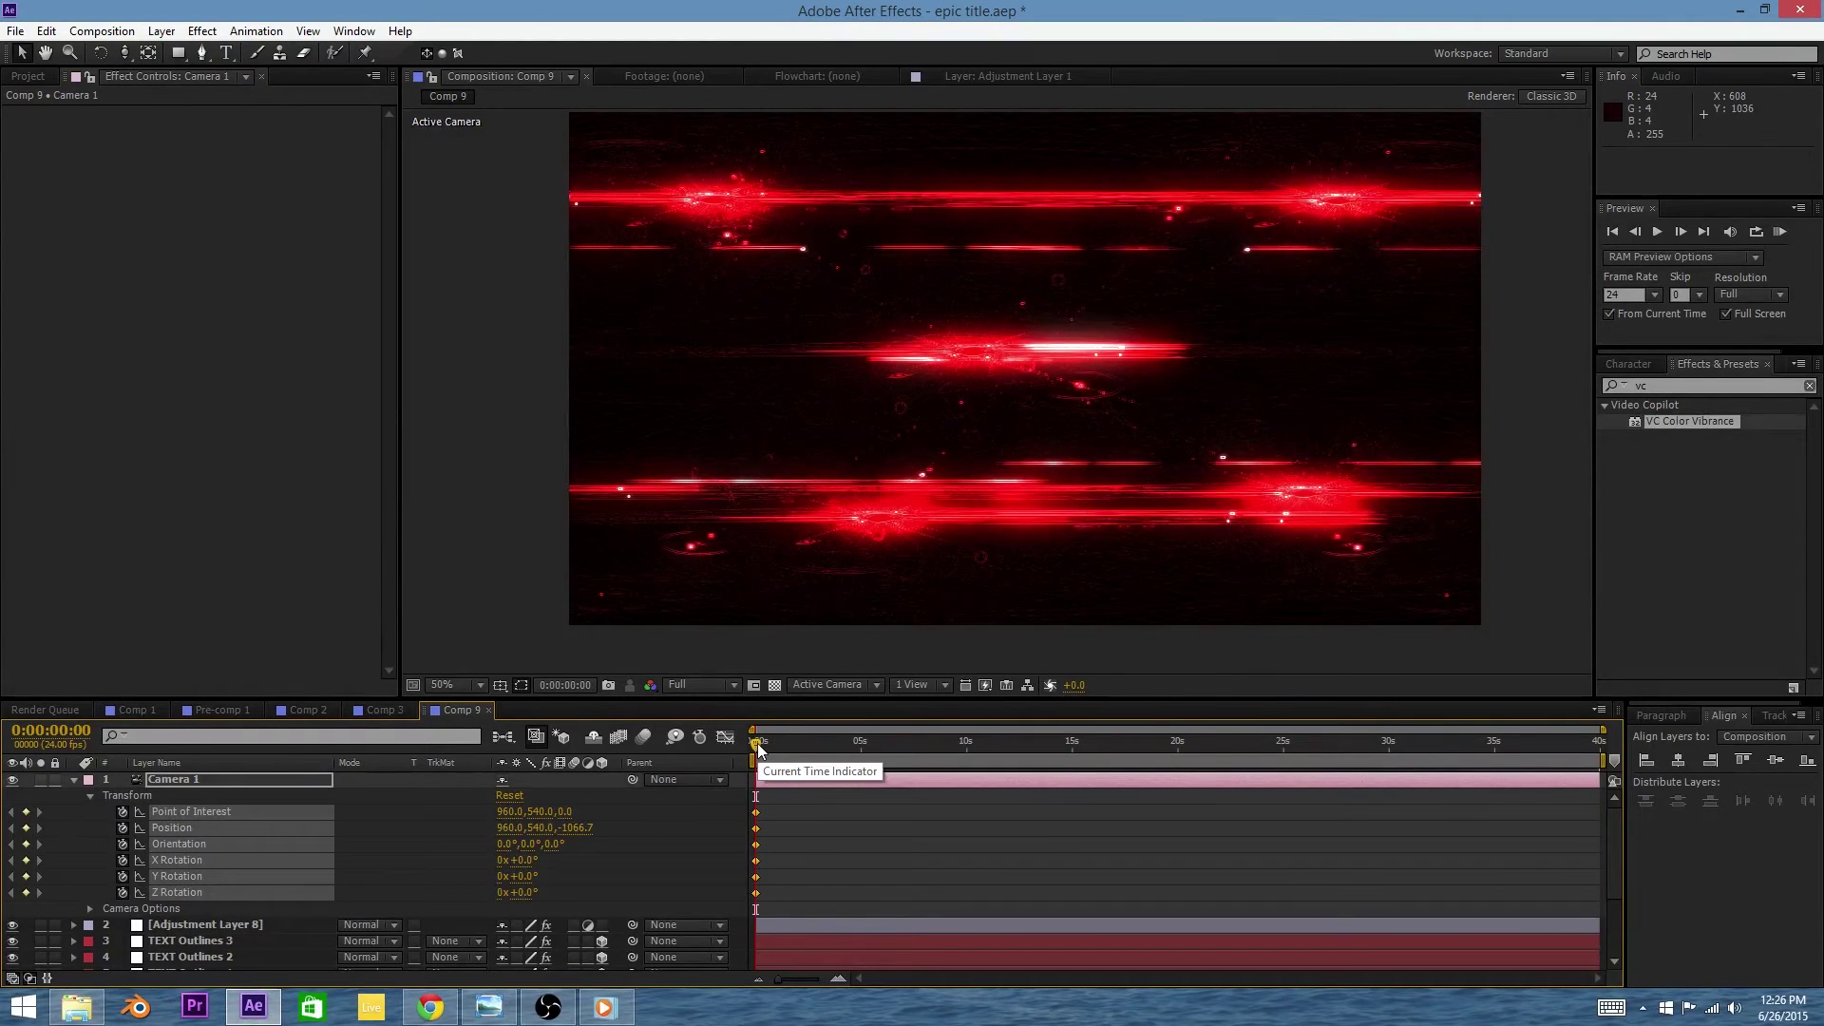
Step: At 0:00:01:00, dolly the camera in toward the text to a Z position of about -922.7
left_click_drag(756, 743, 777, 749)
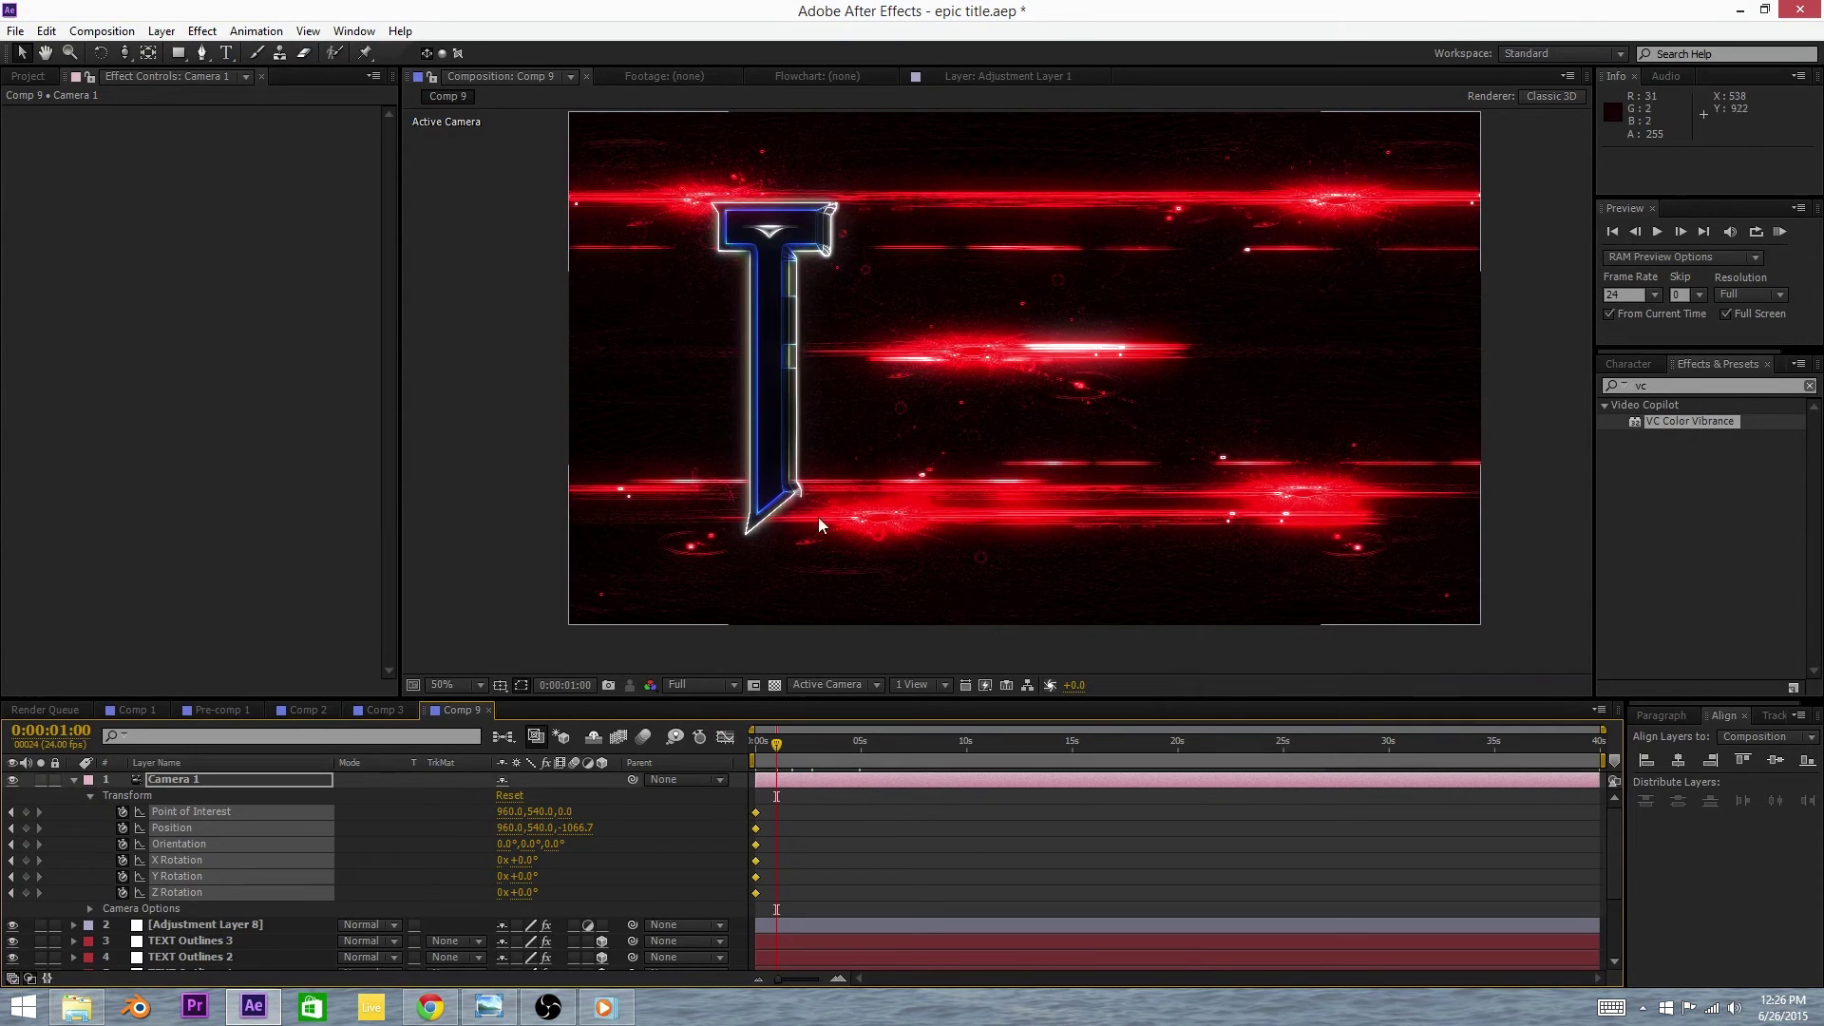
key("c")
mouse_move(783, 285)
left_mouse_down()
mouse_move(773, 337)
mouse_move(776, 306)
left_mouse_up()
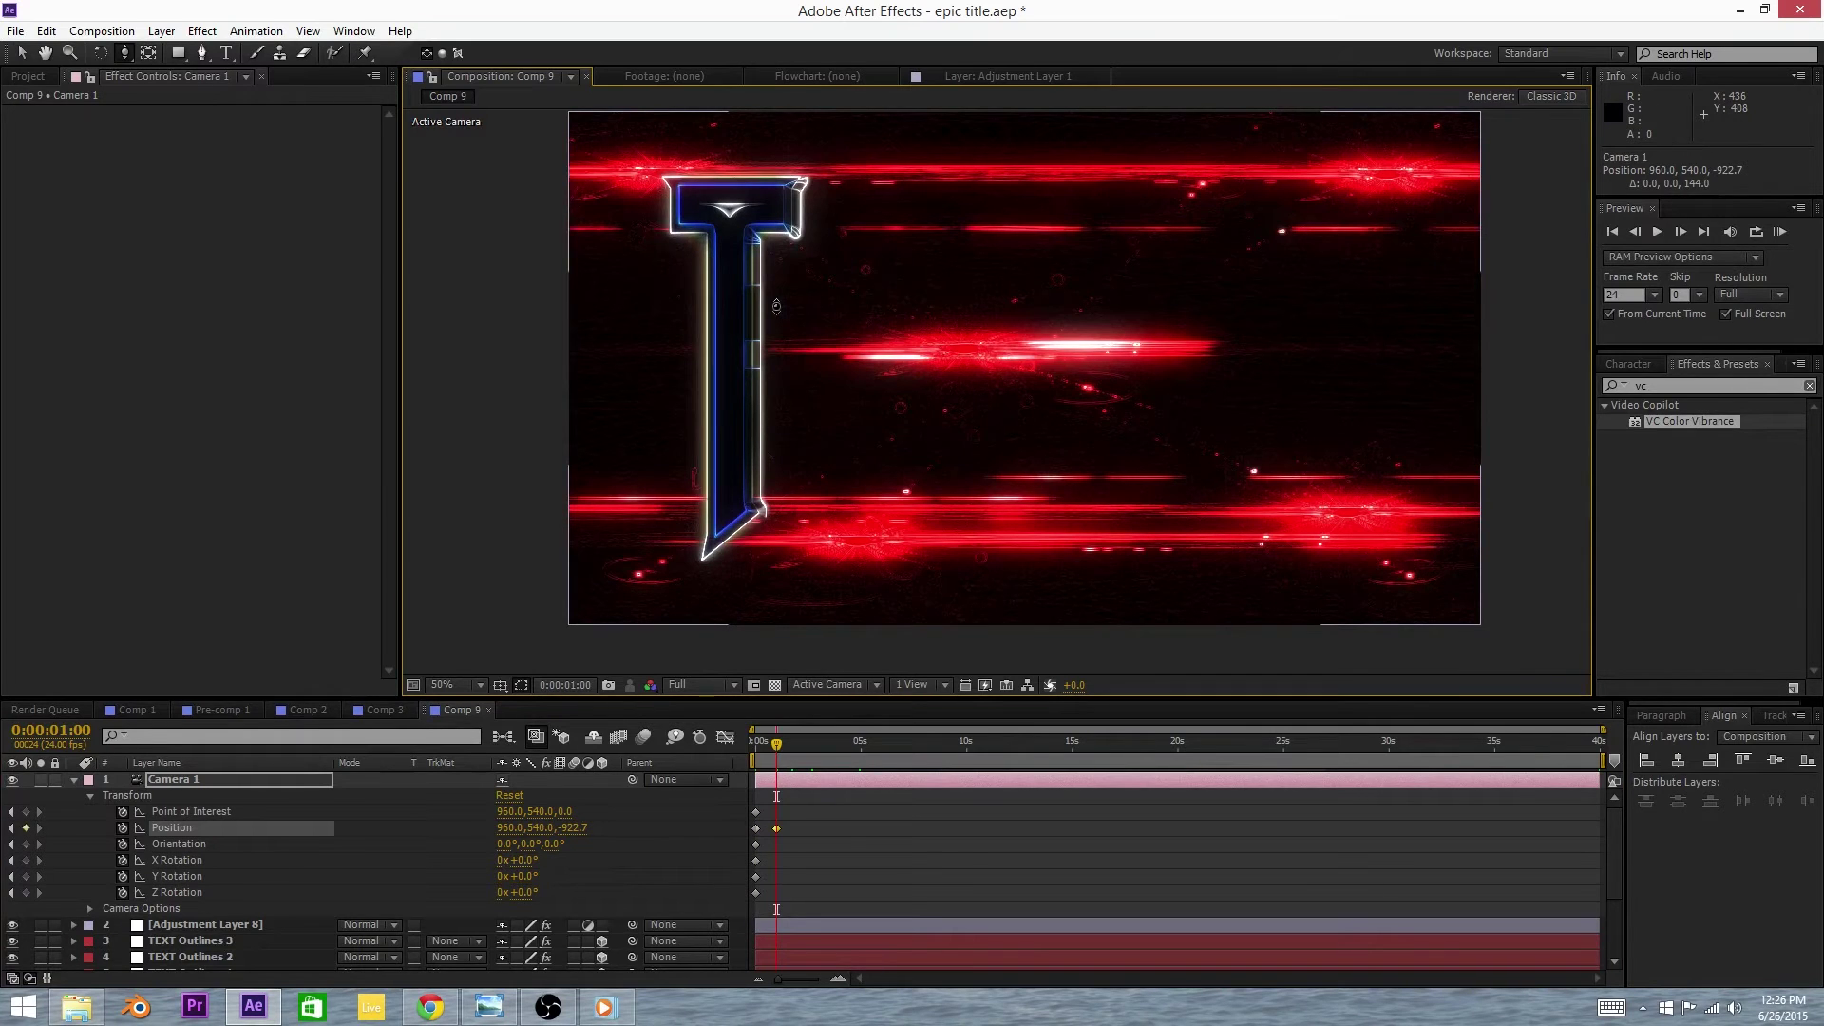
Step: At 0:00:01:00, orbit, pan and dolly the camera into a close-up of the first T, at Position about 300, 179.3, -73.9
left_click_drag(777, 305, 923, 386)
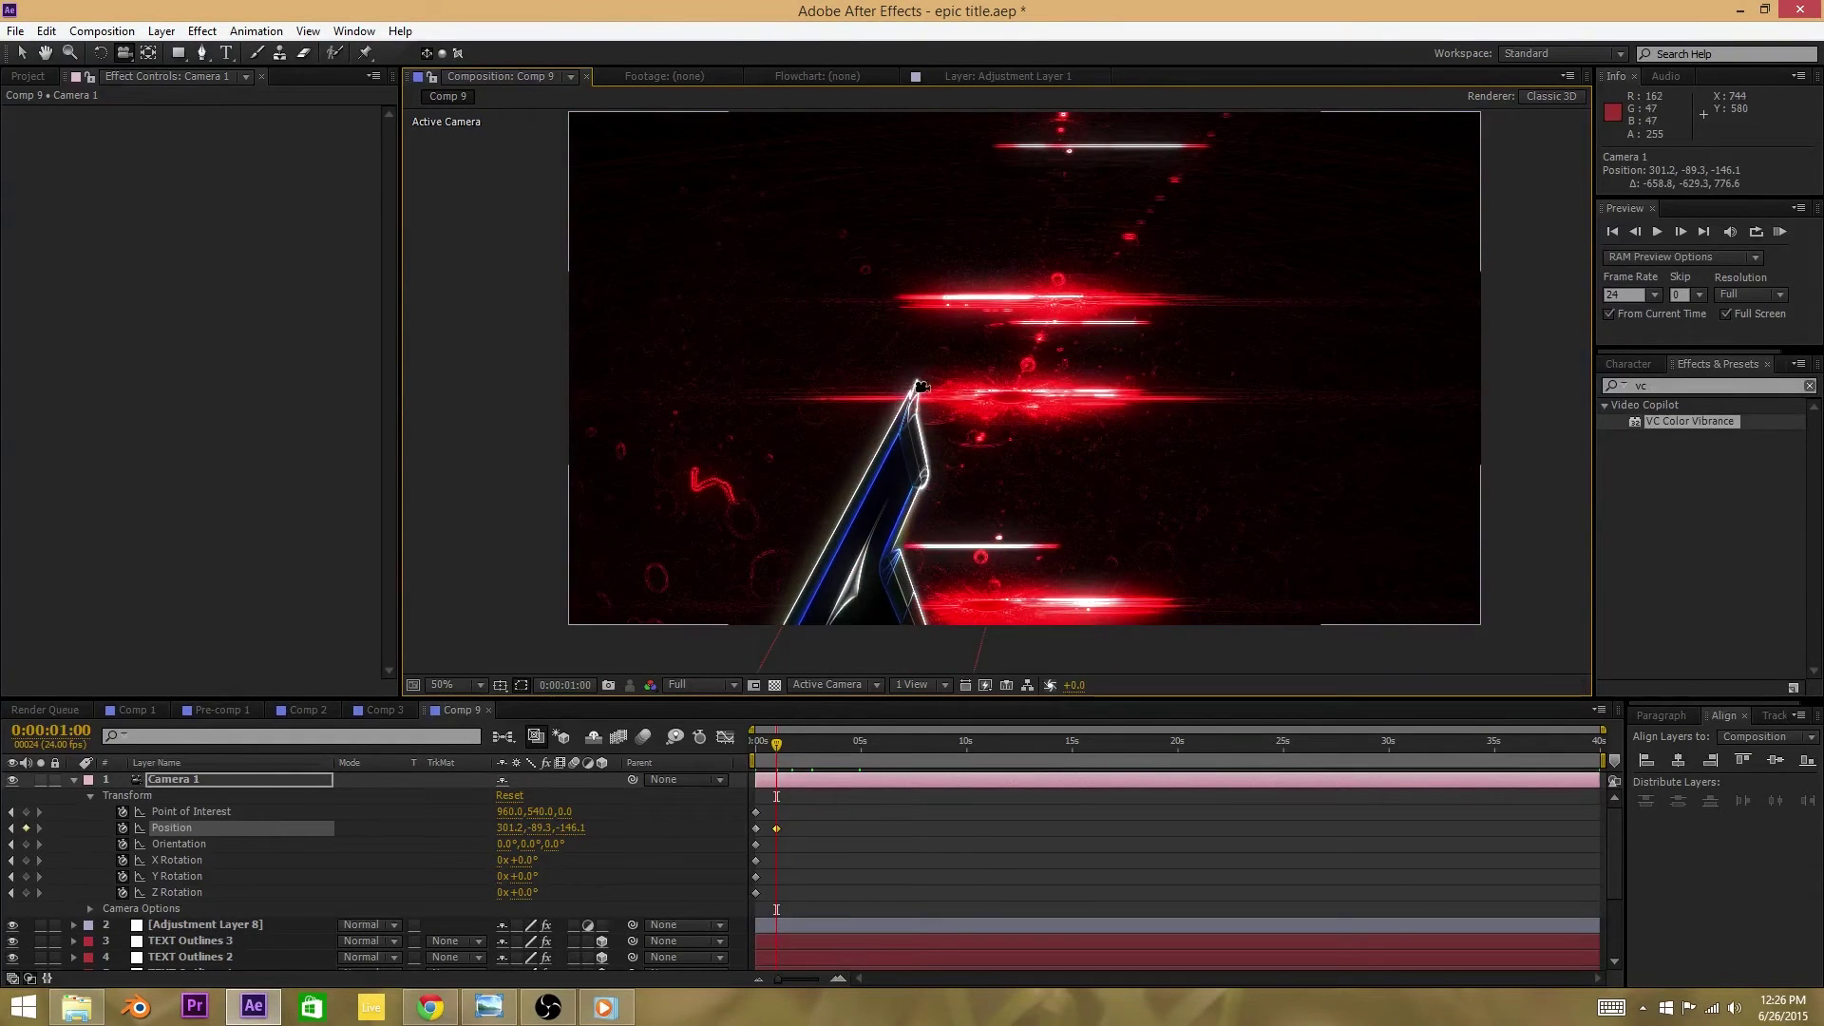
left_click_drag(919, 387, 902, 272)
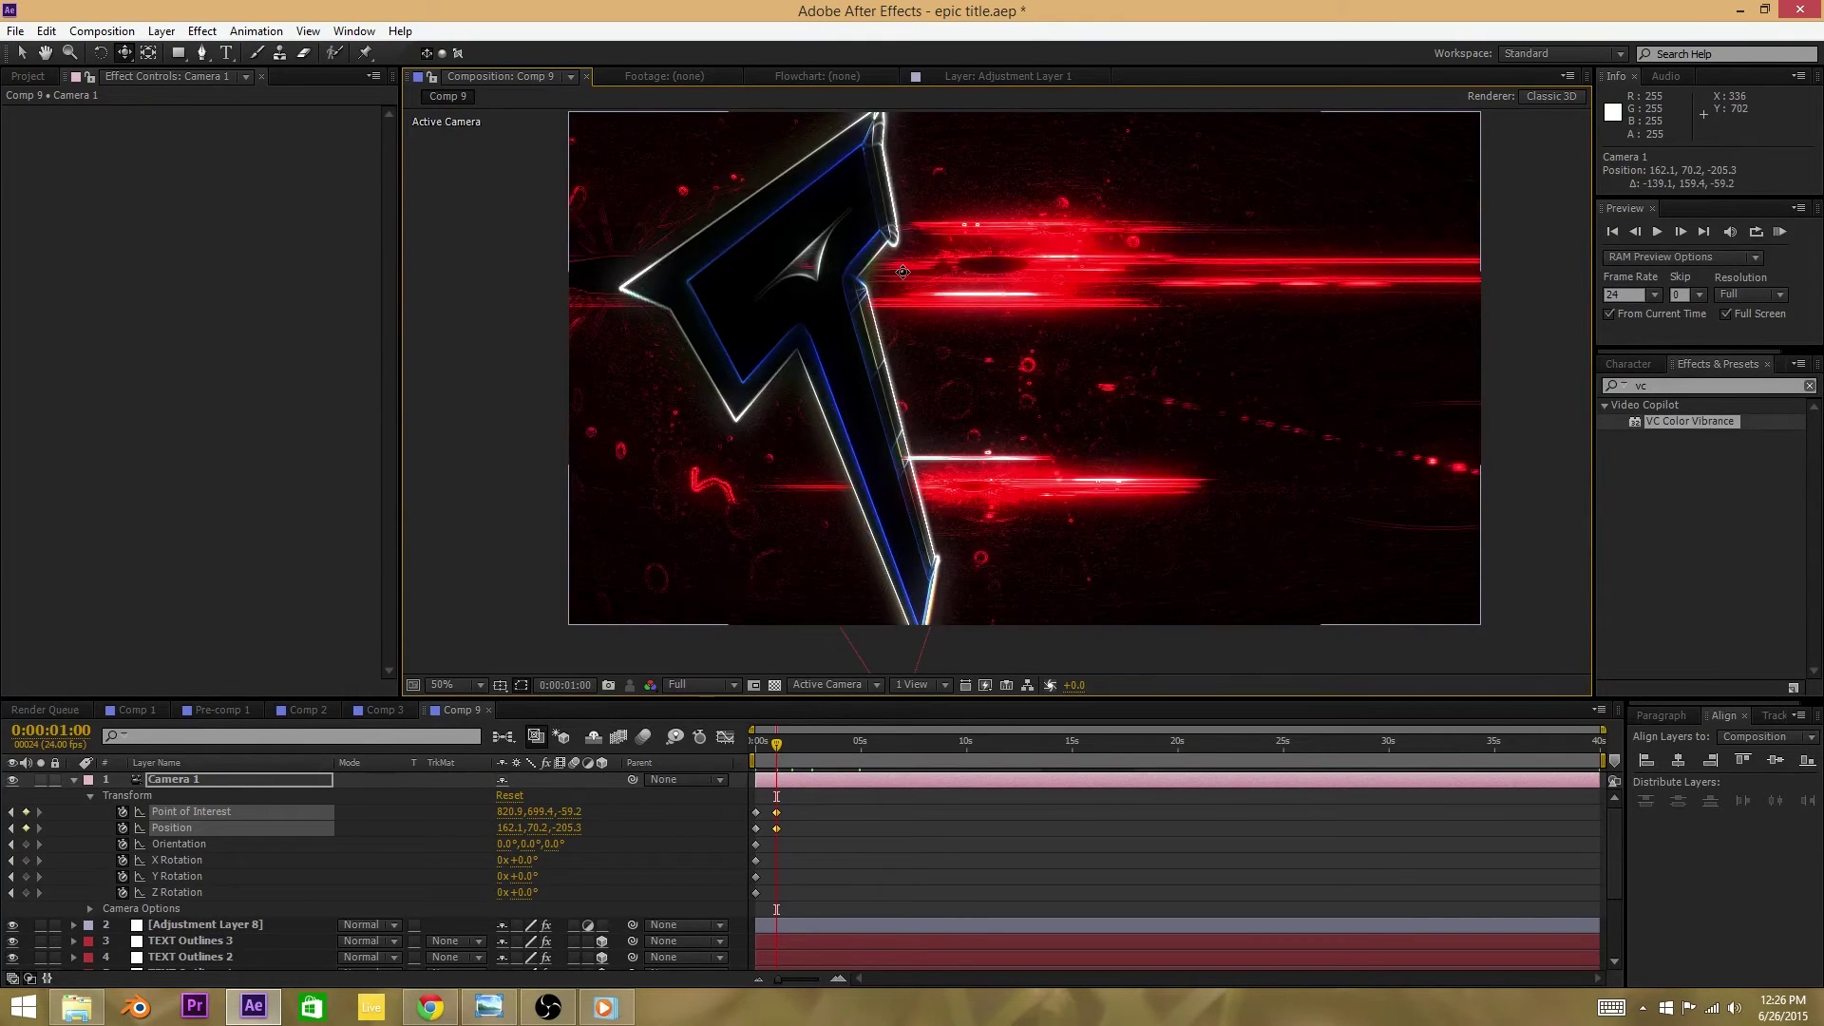
left_click_drag(841, 371, 888, 384)
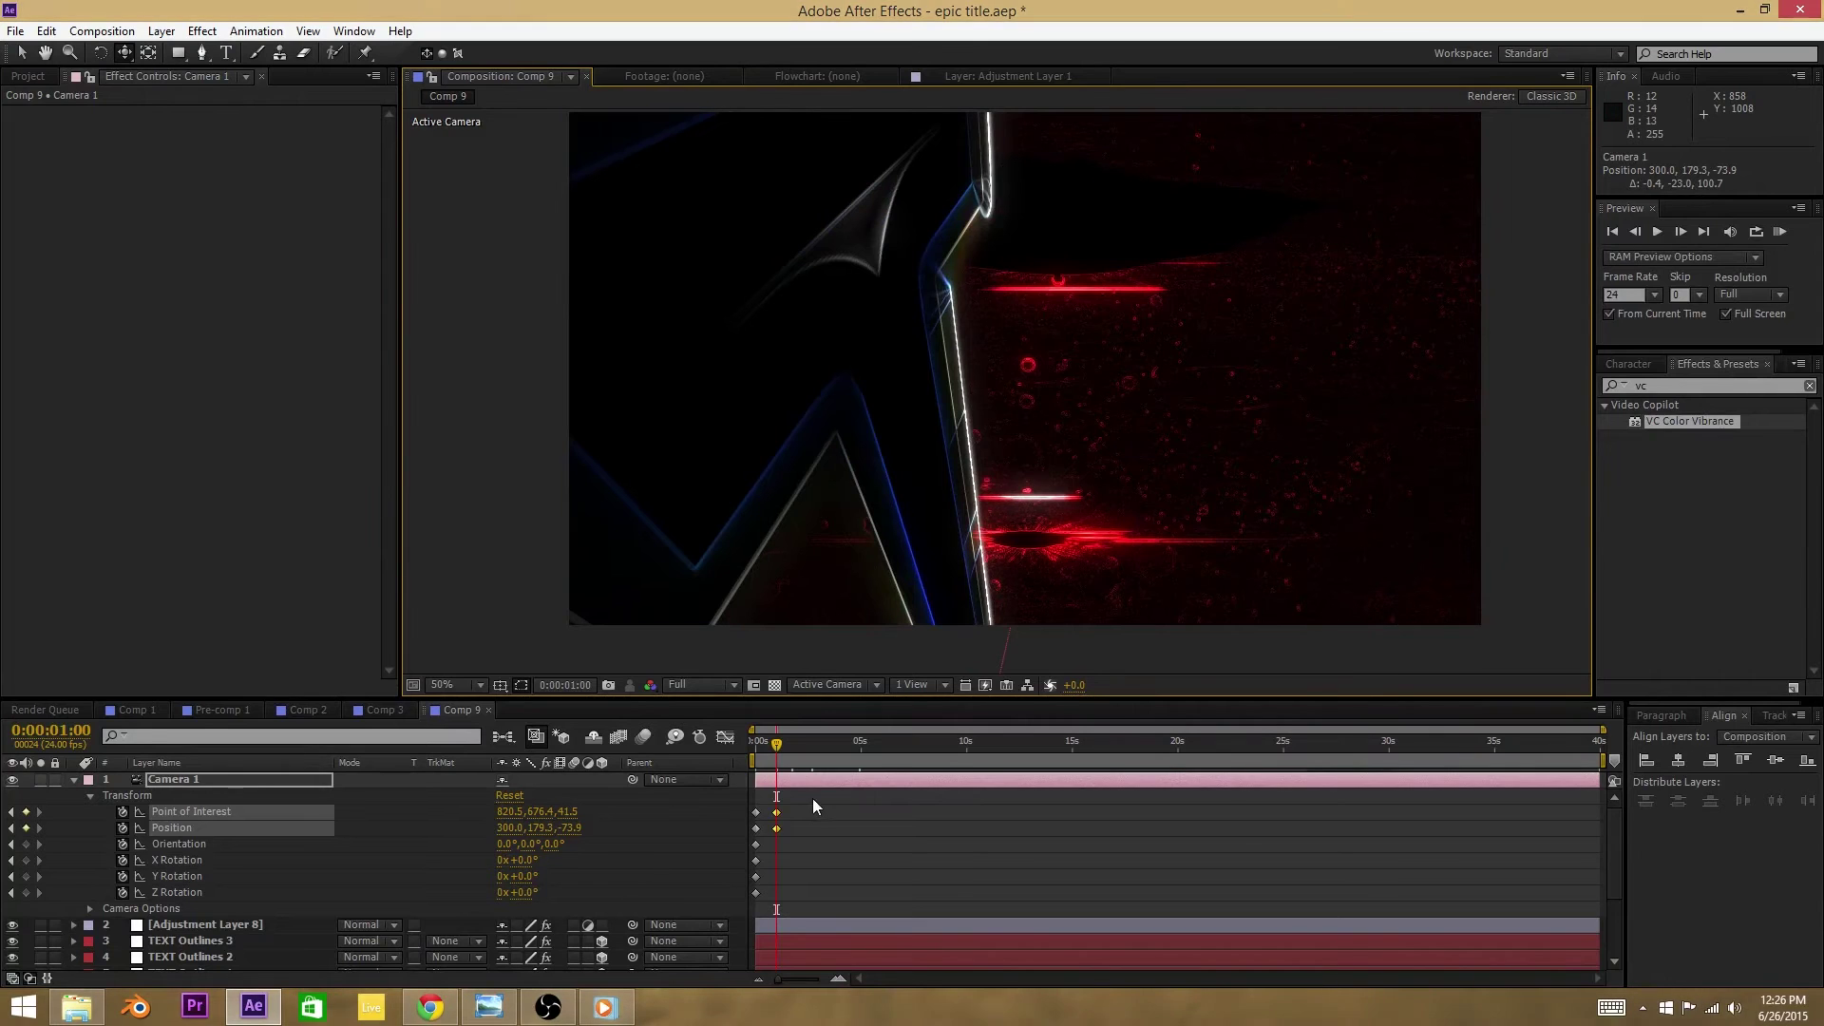
Step: Replace the camera's starting Point of Interest and Position keyframes with the close-up keyframes from 0:00:01:00
left_click_drag(776, 812, 761, 815)
left_click(756, 813)
key("Delete")
left_click(757, 827)
key("Delete")
mouse_move(760, 802)
left_mouse_down()
mouse_move(769, 833)
mouse_move(759, 813)
left_mouse_up()
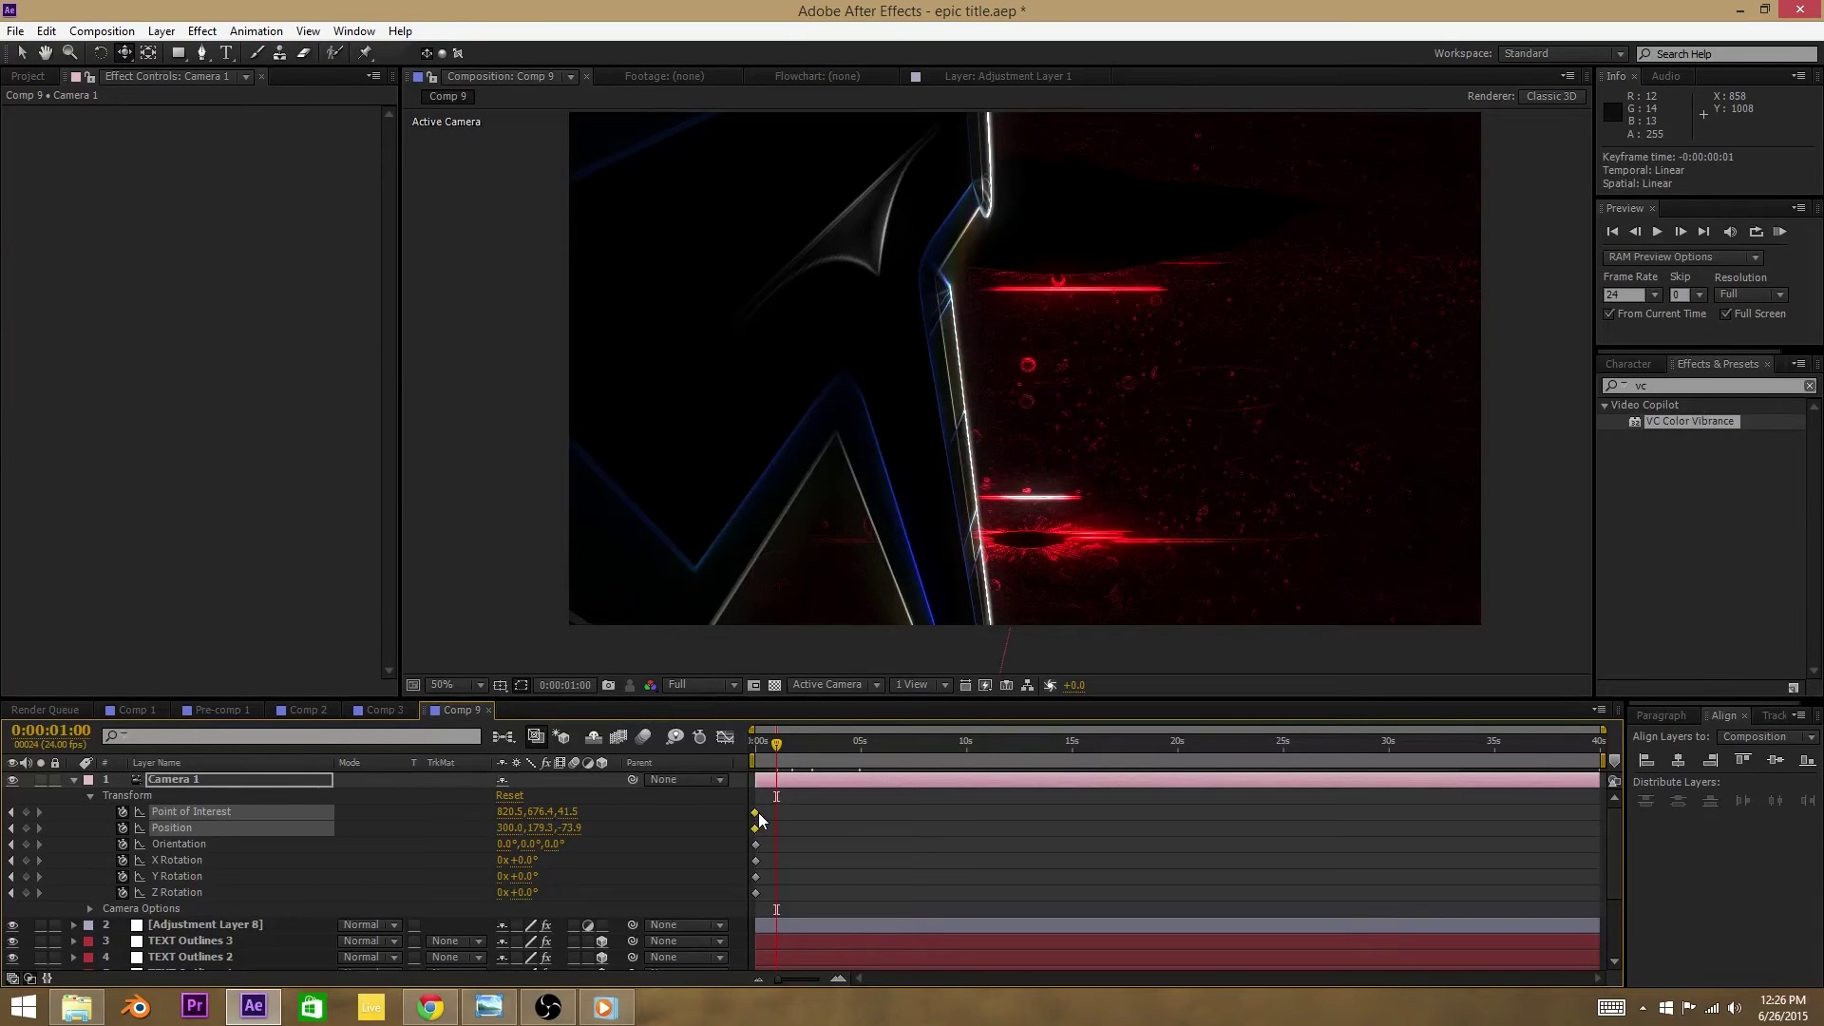
Step: Keyframe the camera Position at 0:00:00:23 to about 214.9, 840.4, -329.6 and at 0:00:01:14 to about 697.7, 413.6, -77.1
left_click_drag(775, 748, 798, 752)
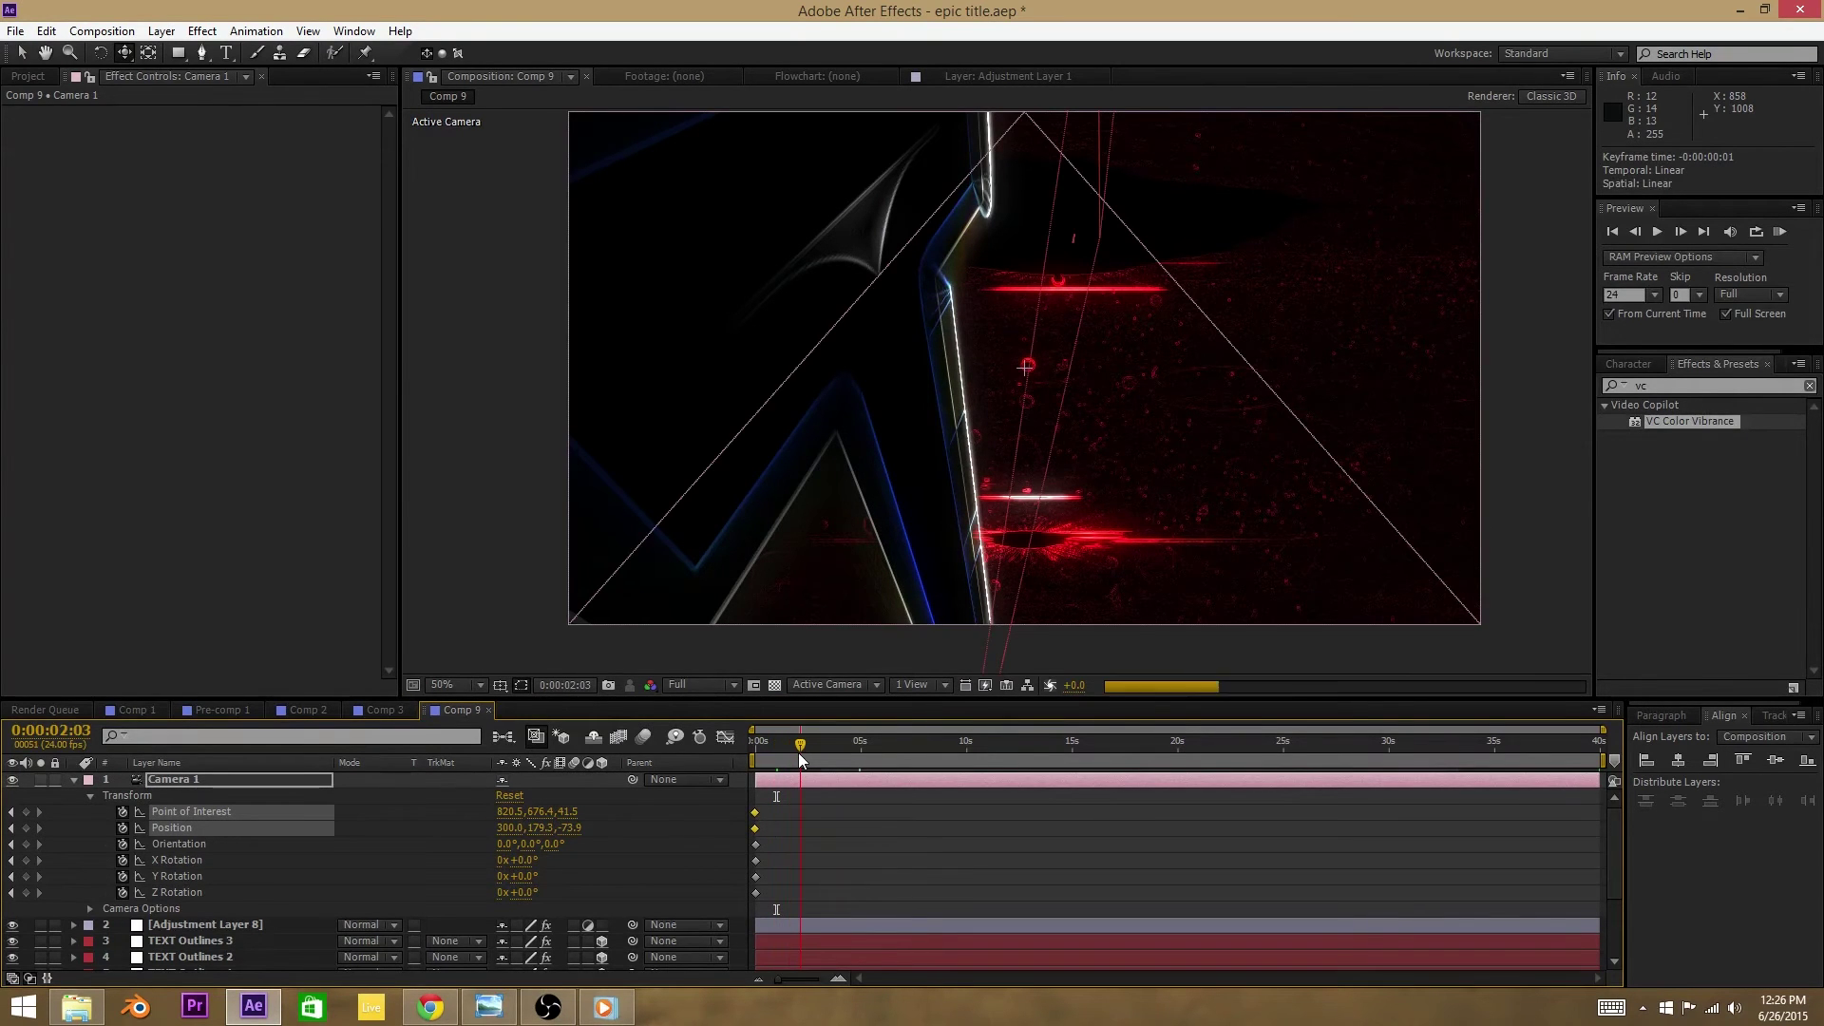
left_click_drag(798, 752, 773, 747)
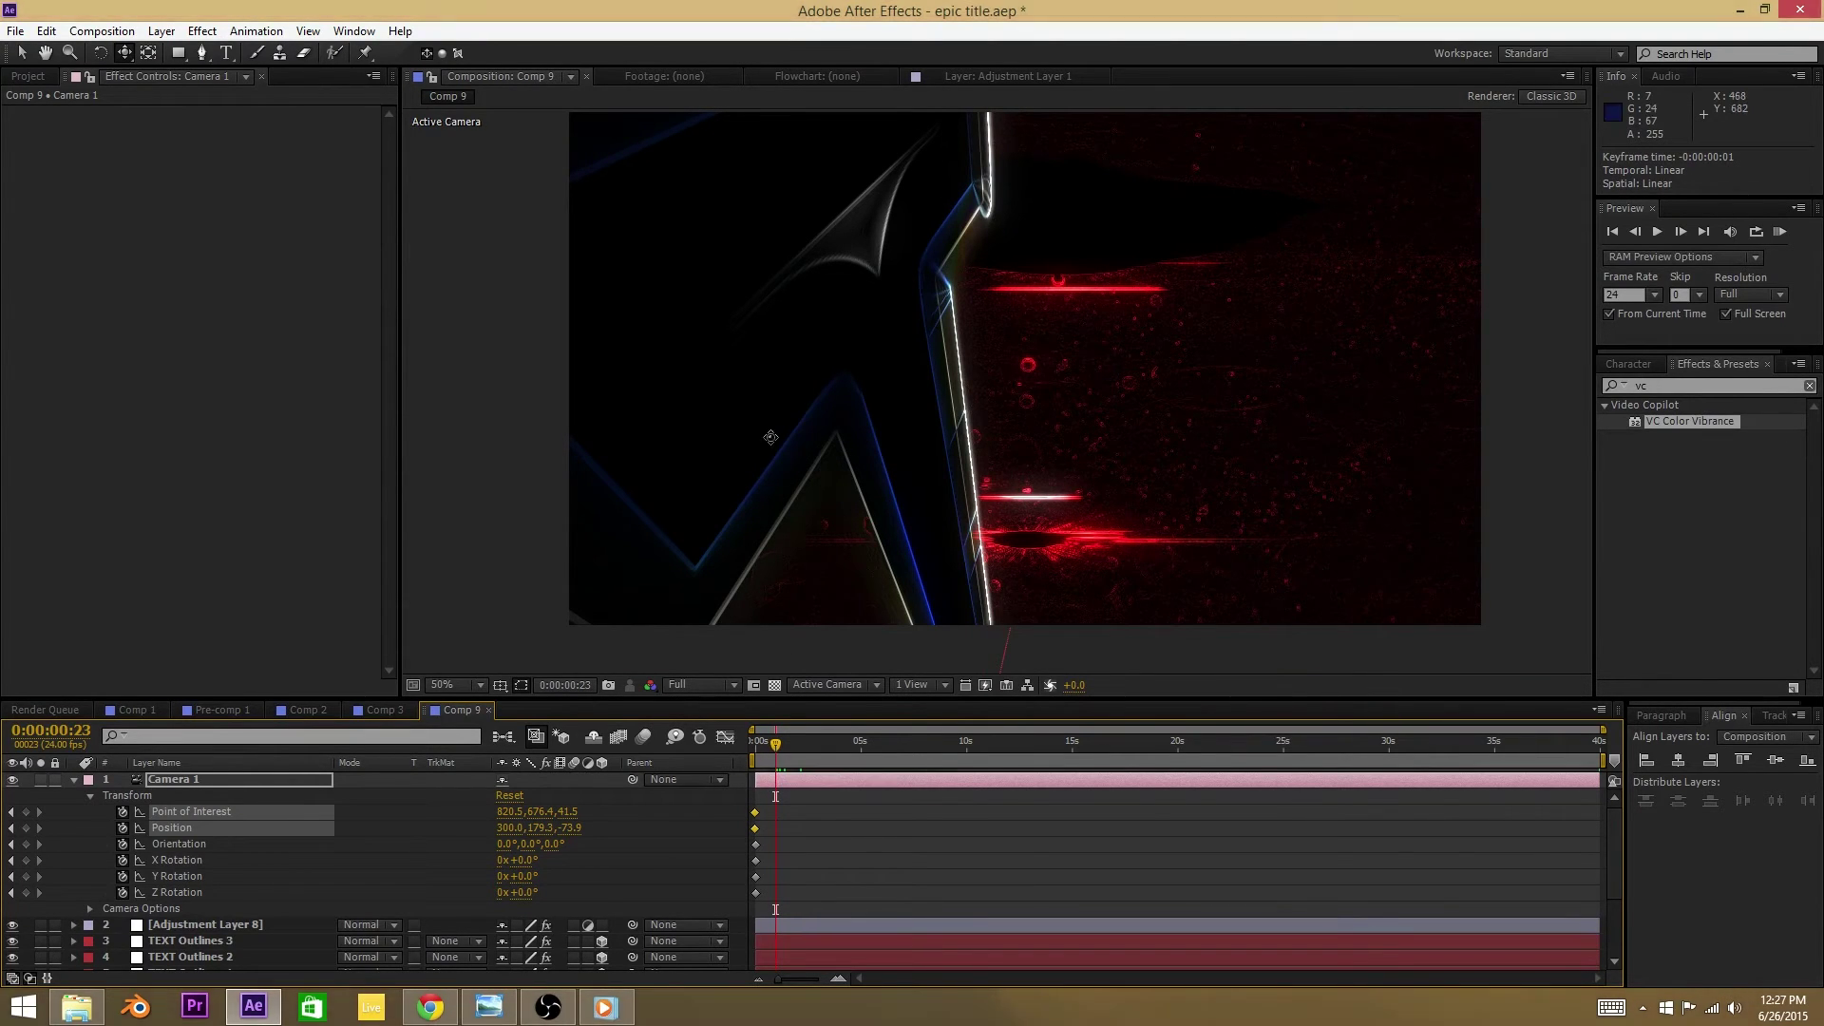
left_click_drag(889, 480, 851, 370)
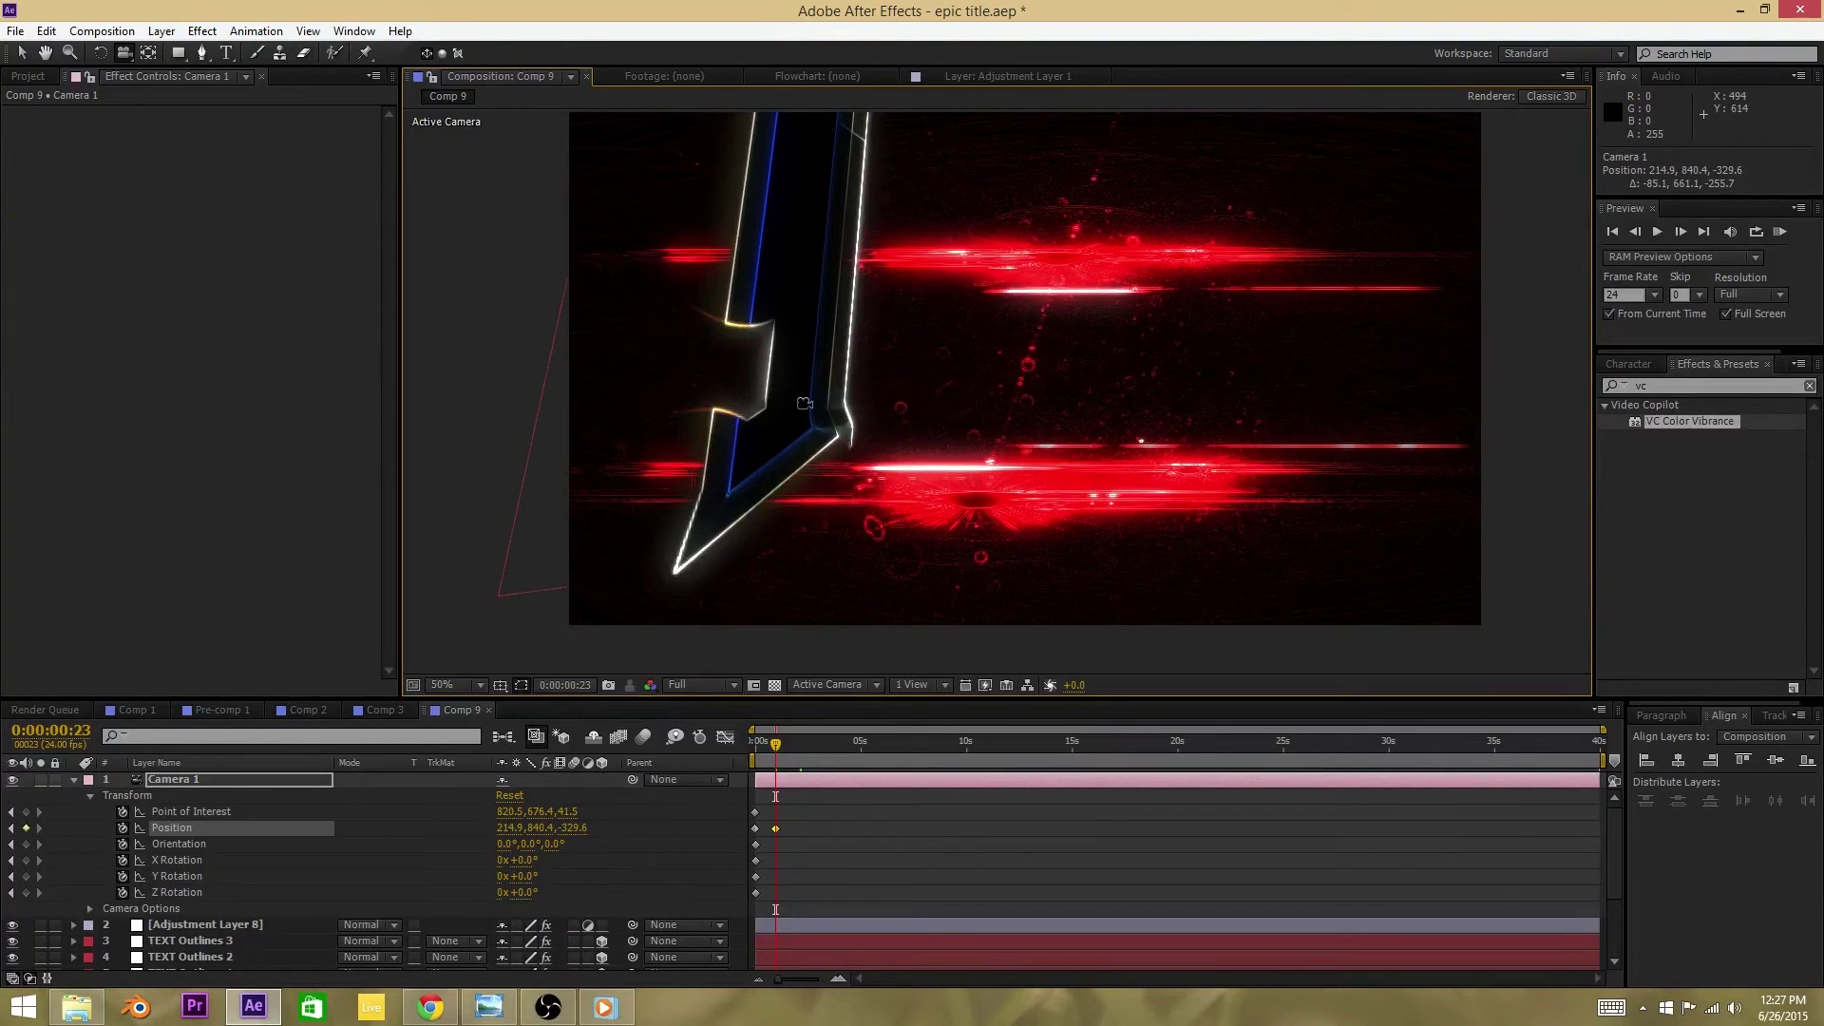
left_click_drag(777, 743, 788, 744)
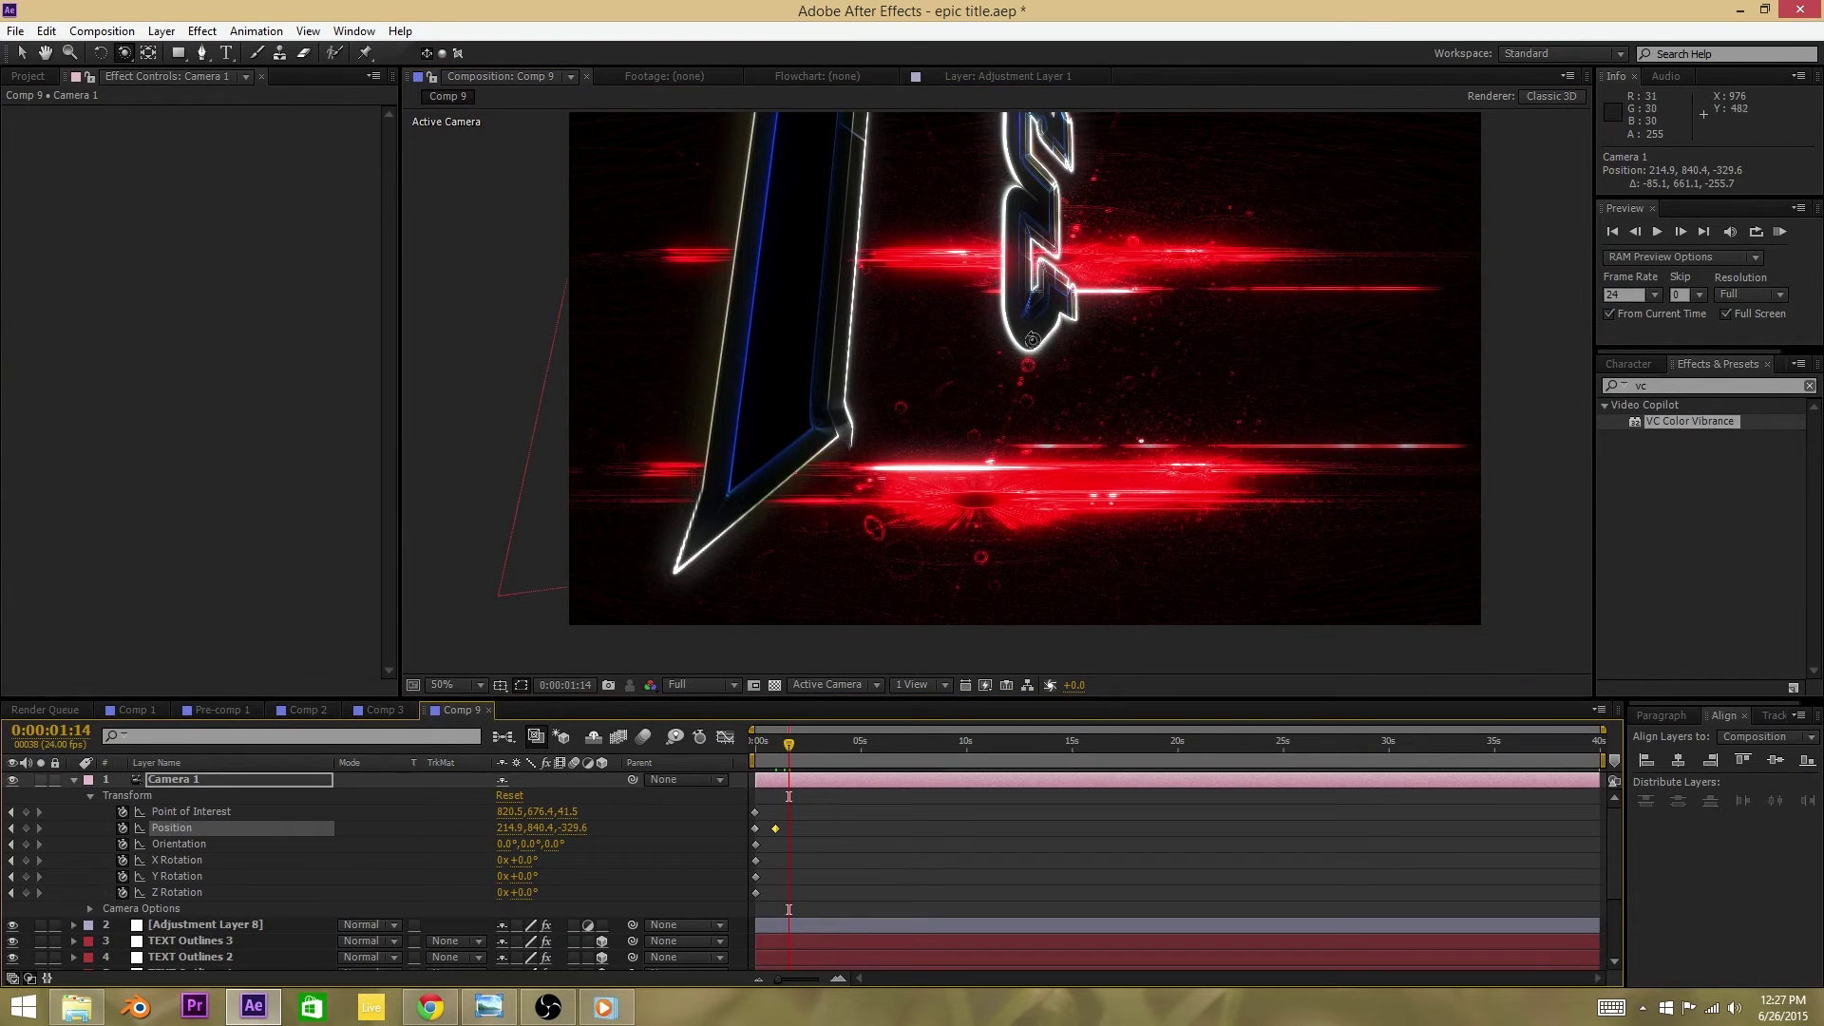
left_click_drag(1032, 339, 1017, 375)
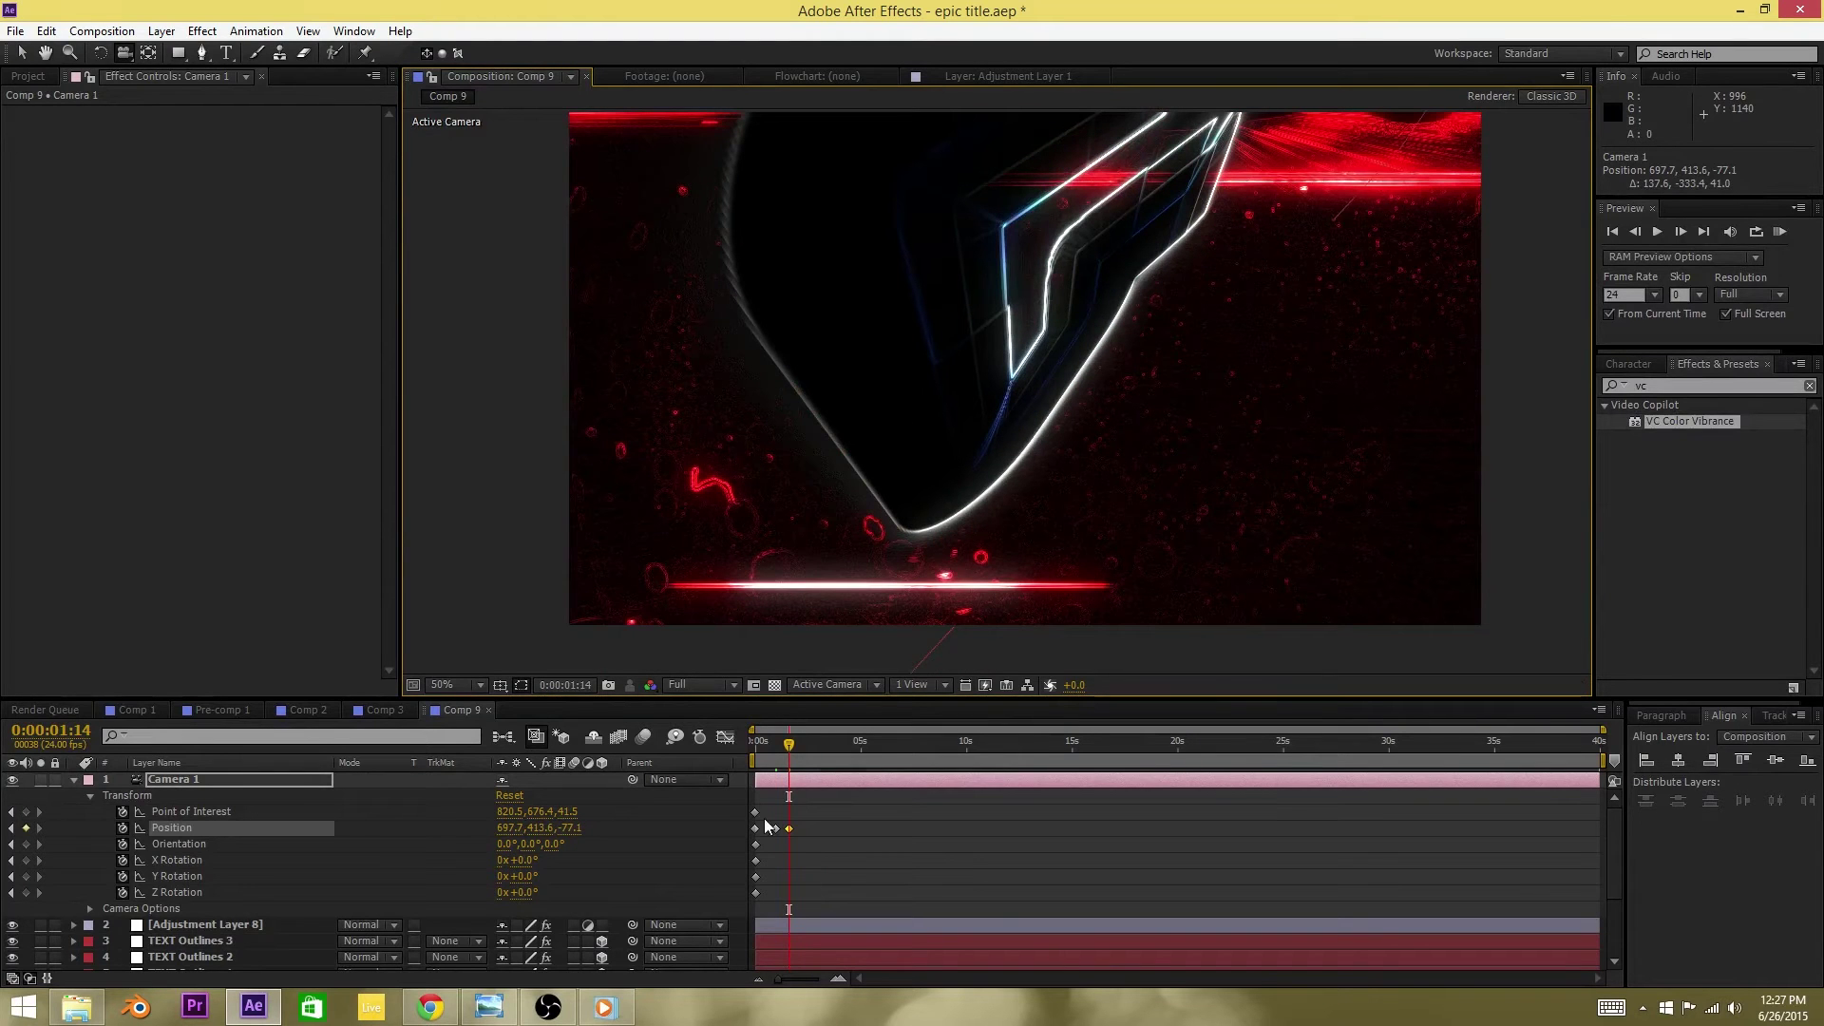
Step: At 0:00:02:07, orbit and pan the camera around the lower E to Position about 635.6, 645.5, -215.2
left_click(808, 747)
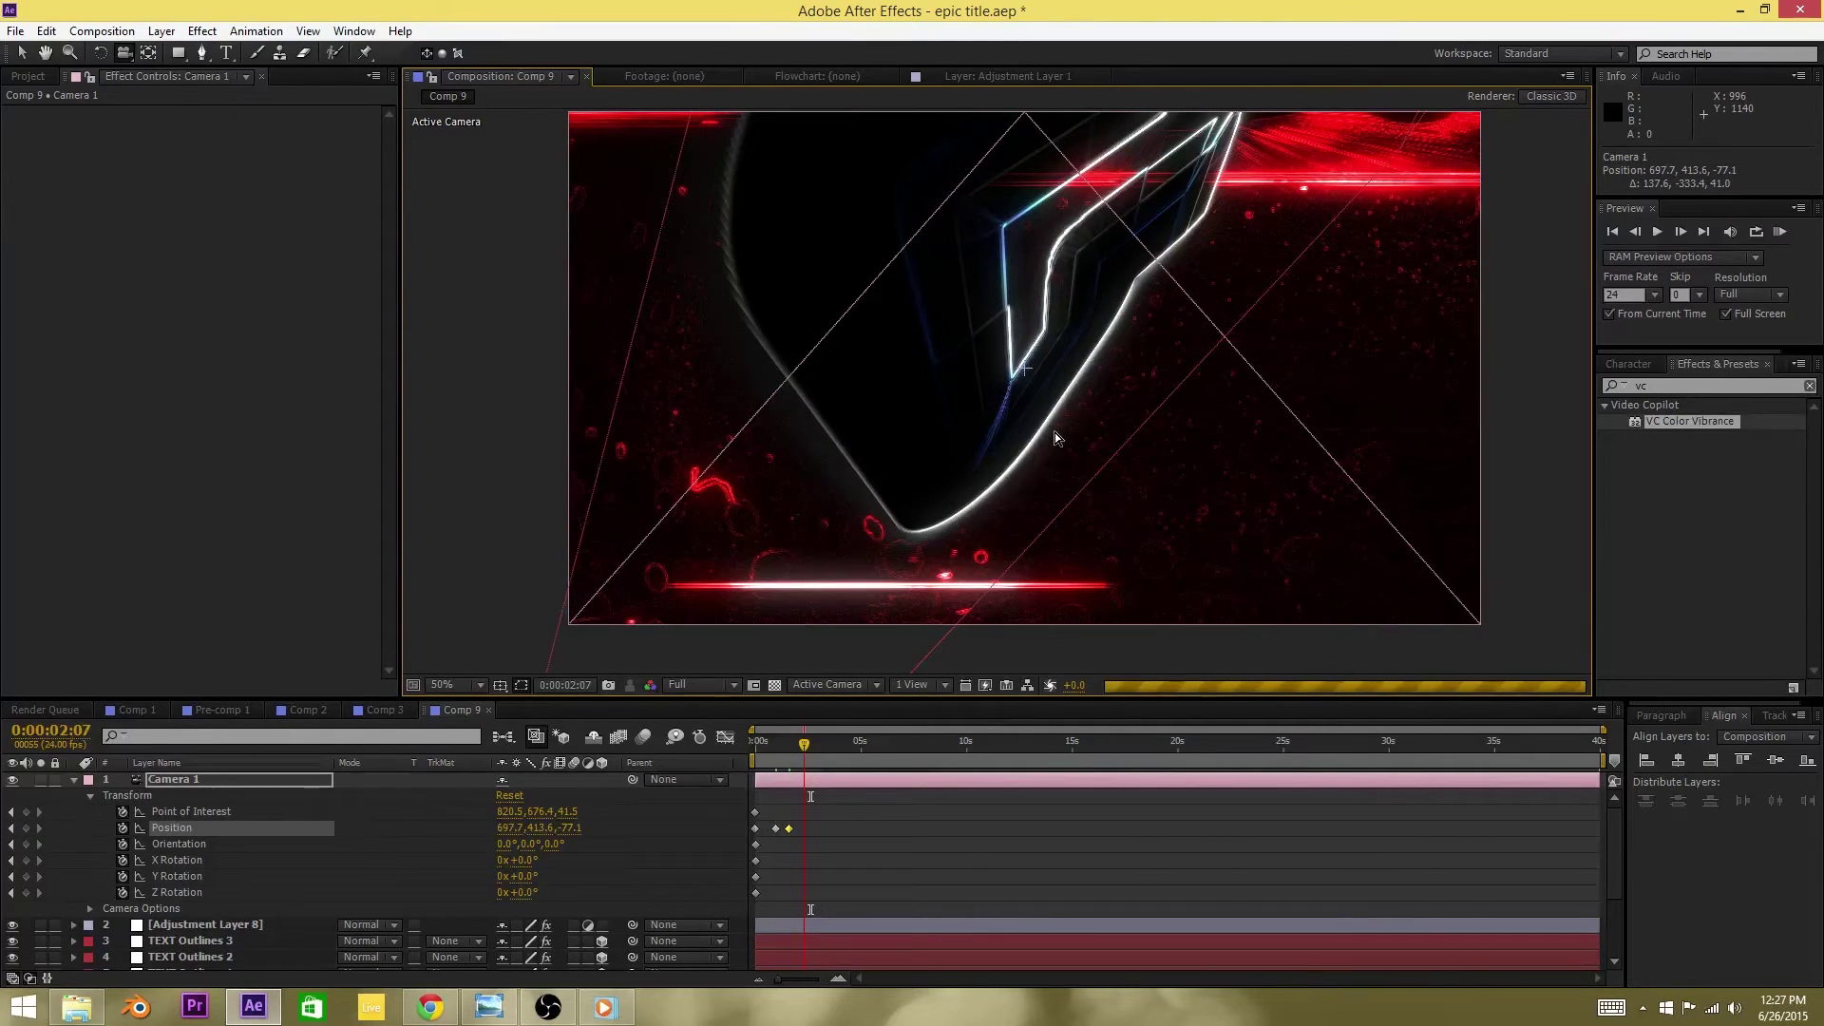
left_click_drag(1033, 355, 1034, 338)
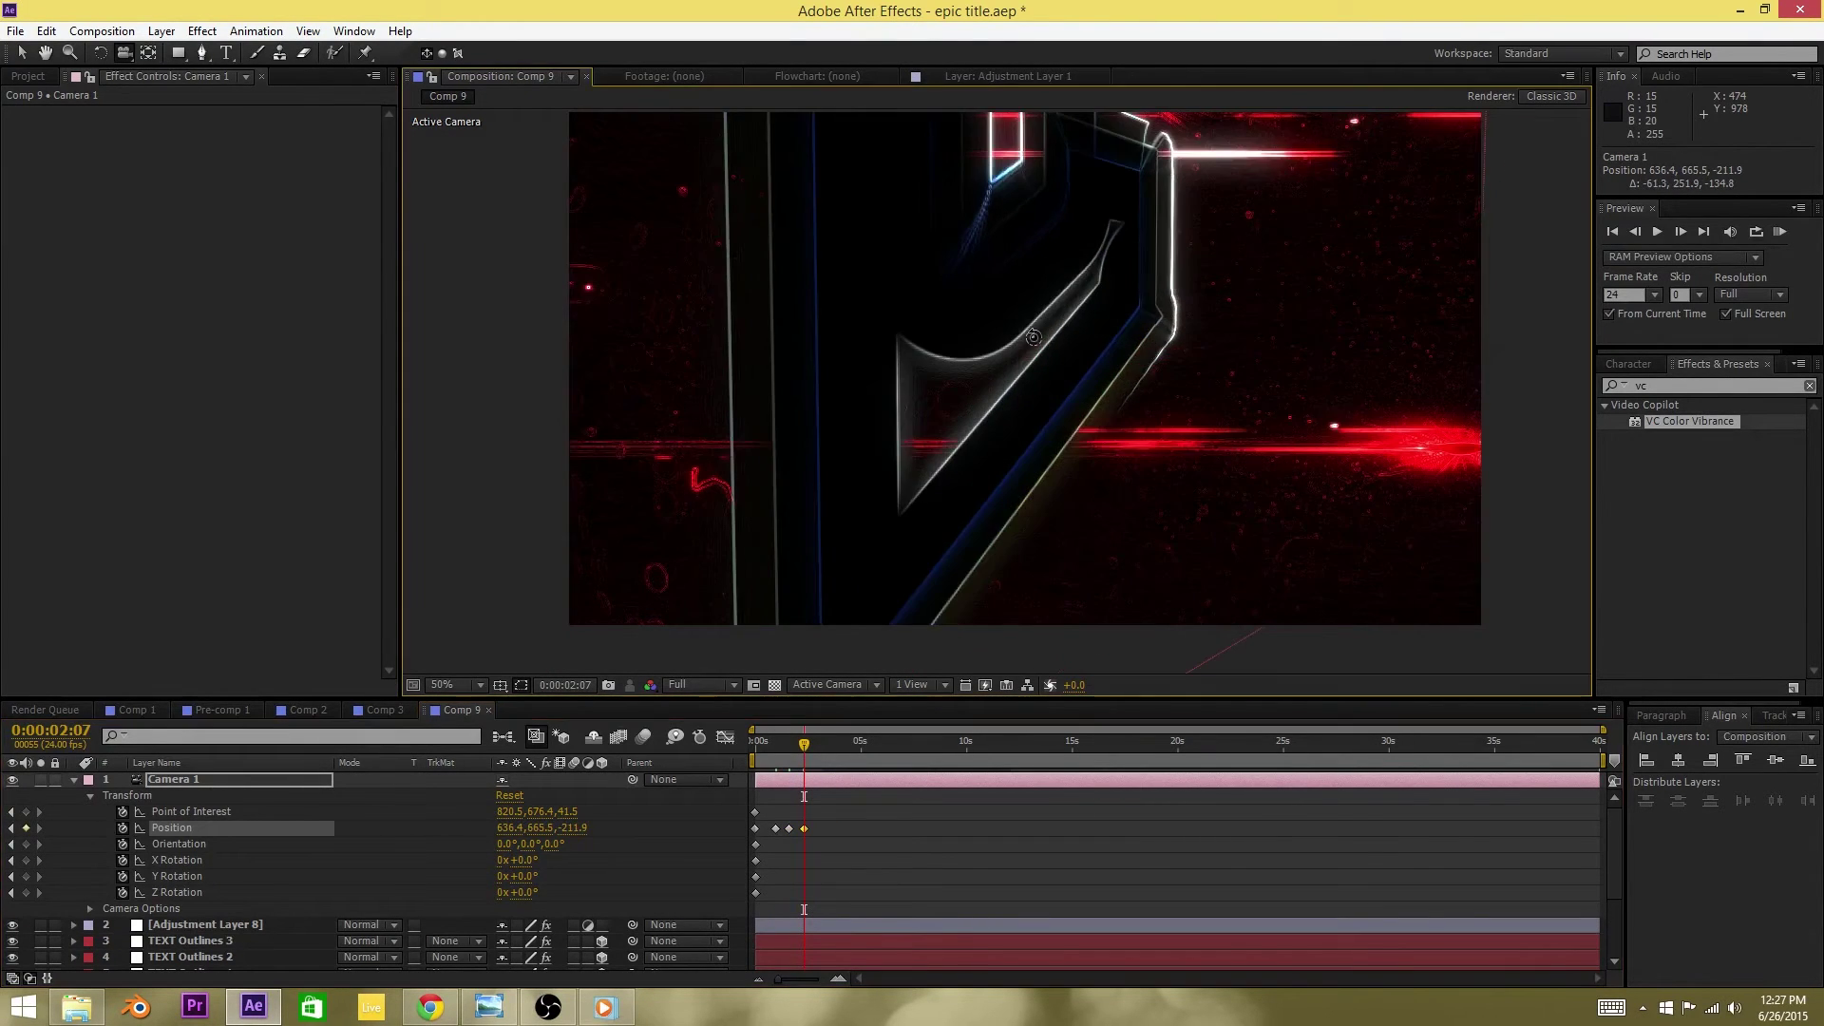
left_click_drag(1033, 337, 1034, 326)
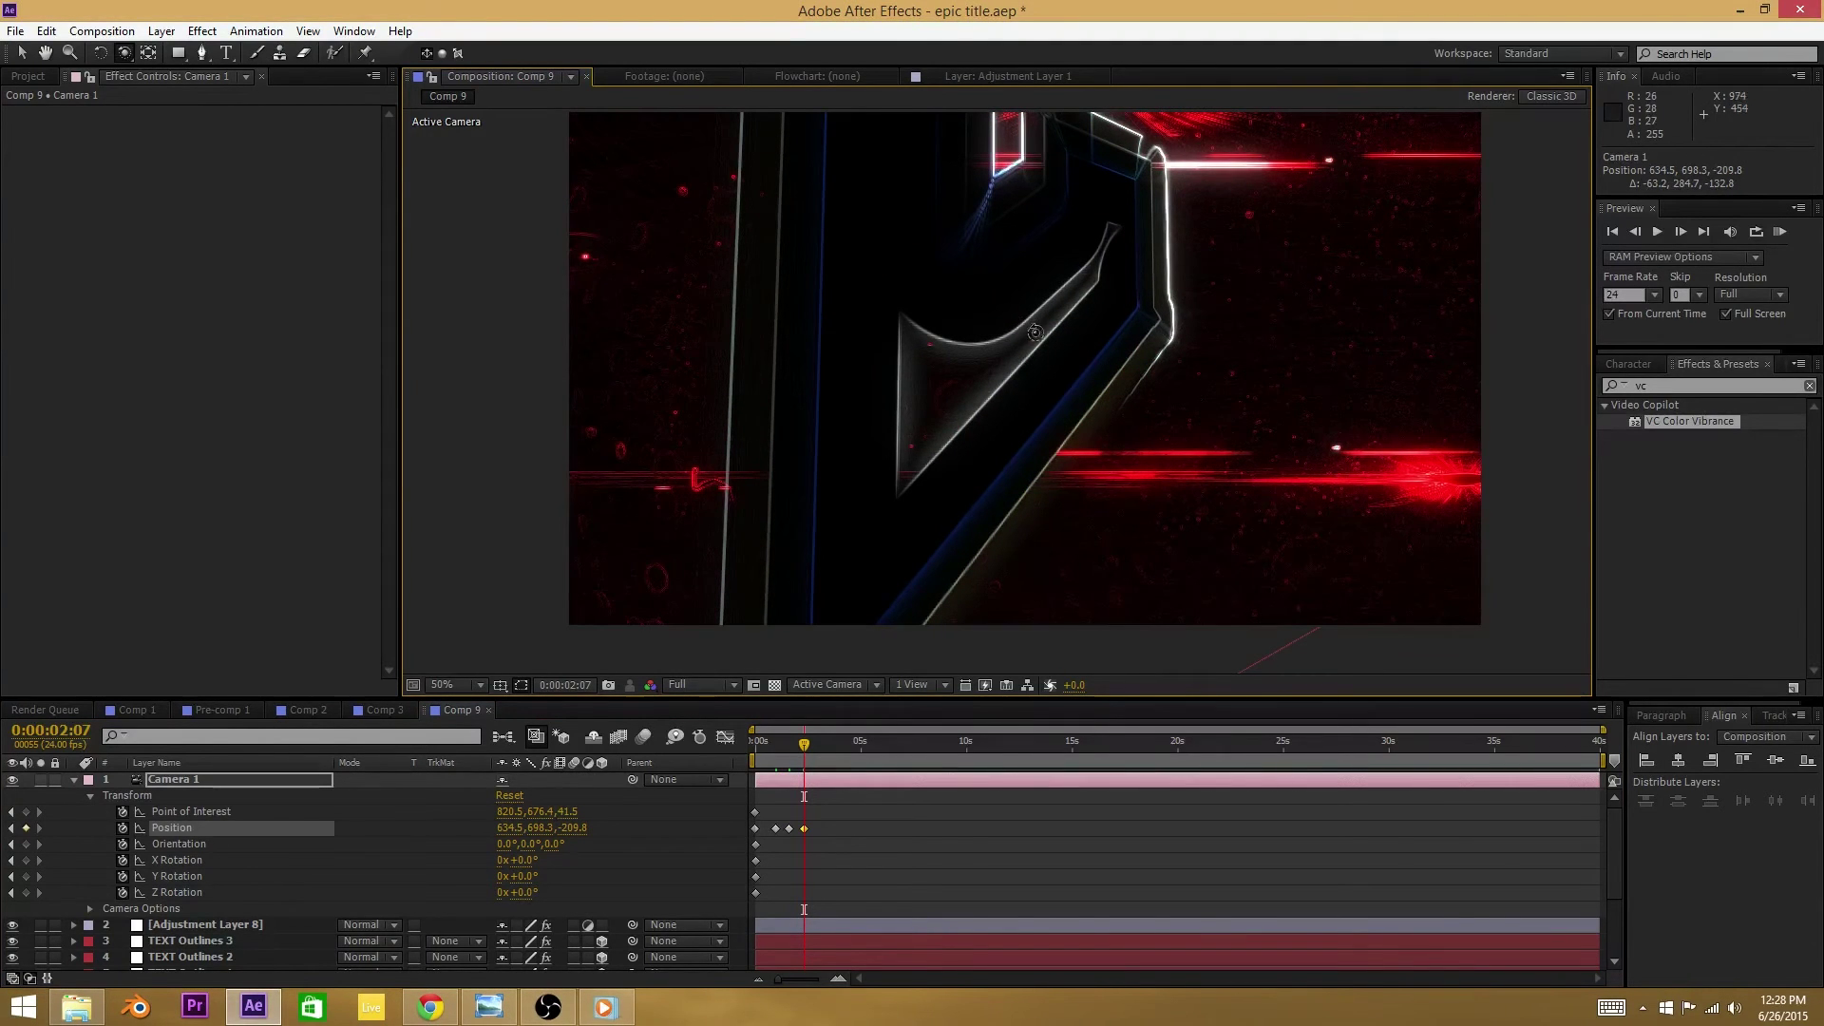
left_click_drag(1039, 334, 1033, 421)
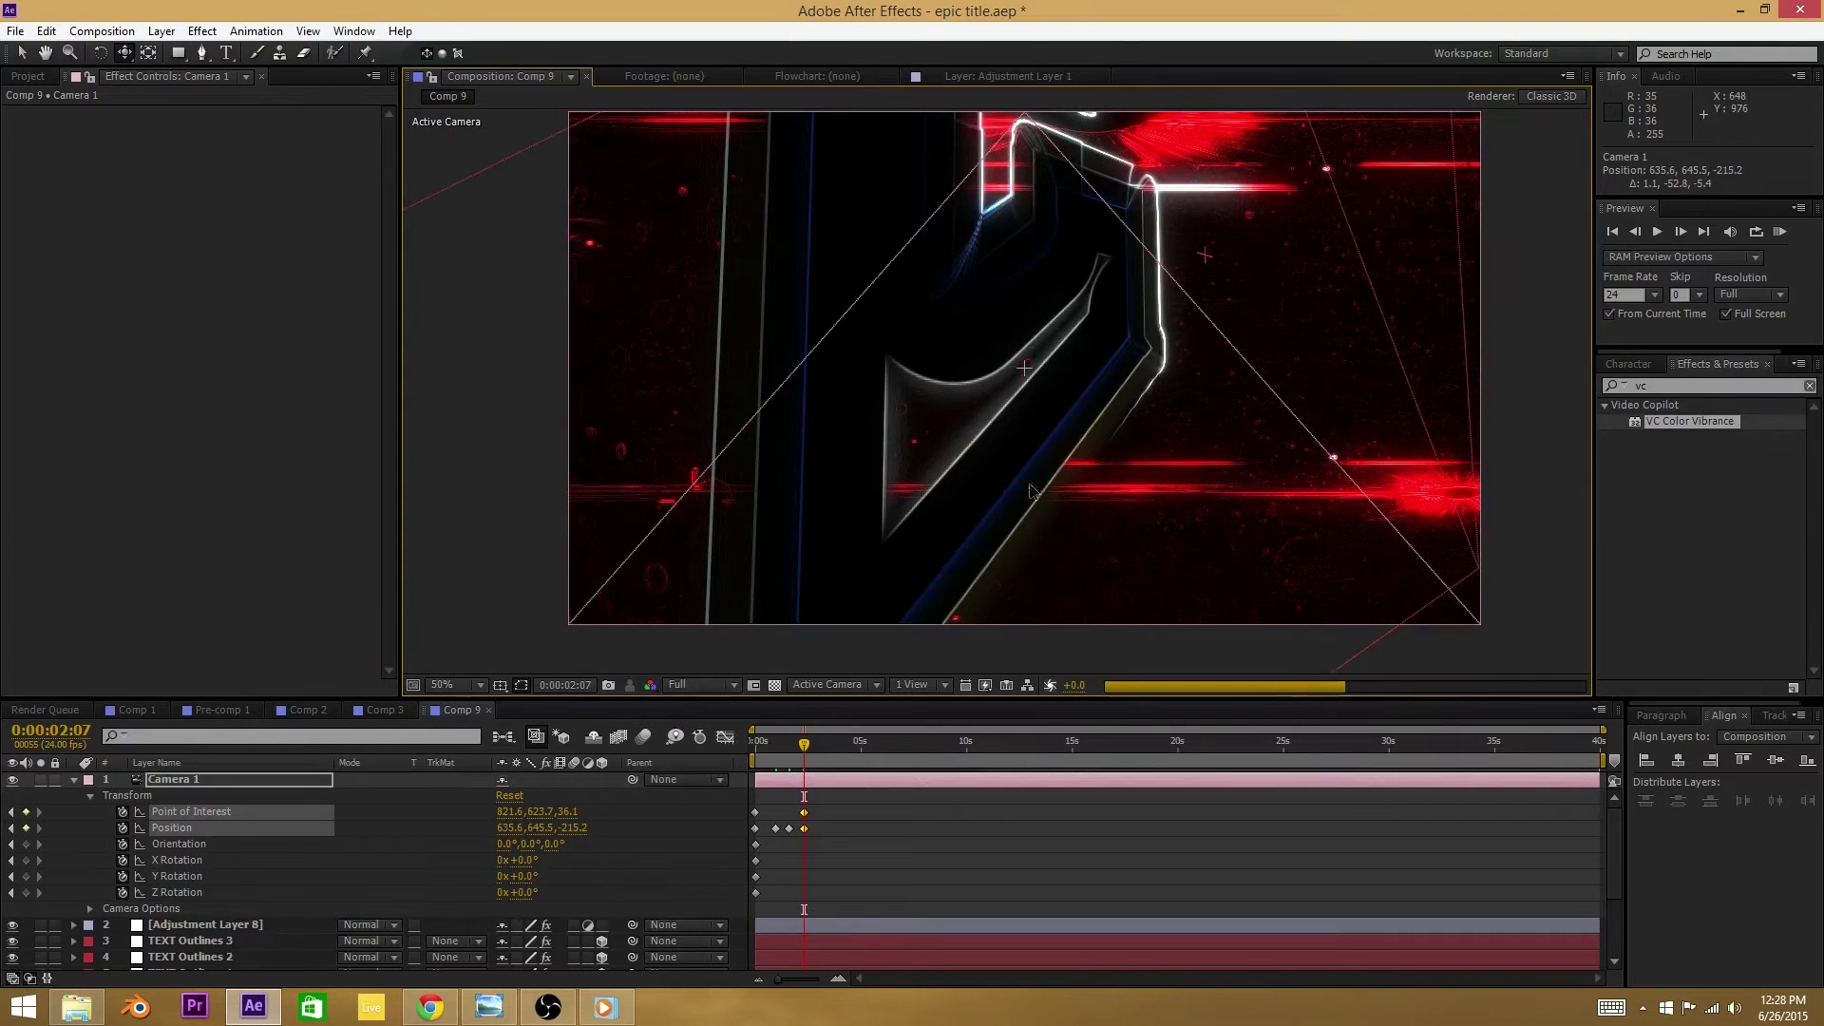
Step: At 0:00:03:07, move the camera from the E to a low close-up of the X, at Position about 1108.7, 779.7, -149.4
left_click(829, 740)
left_click_drag(831, 743, 824, 743)
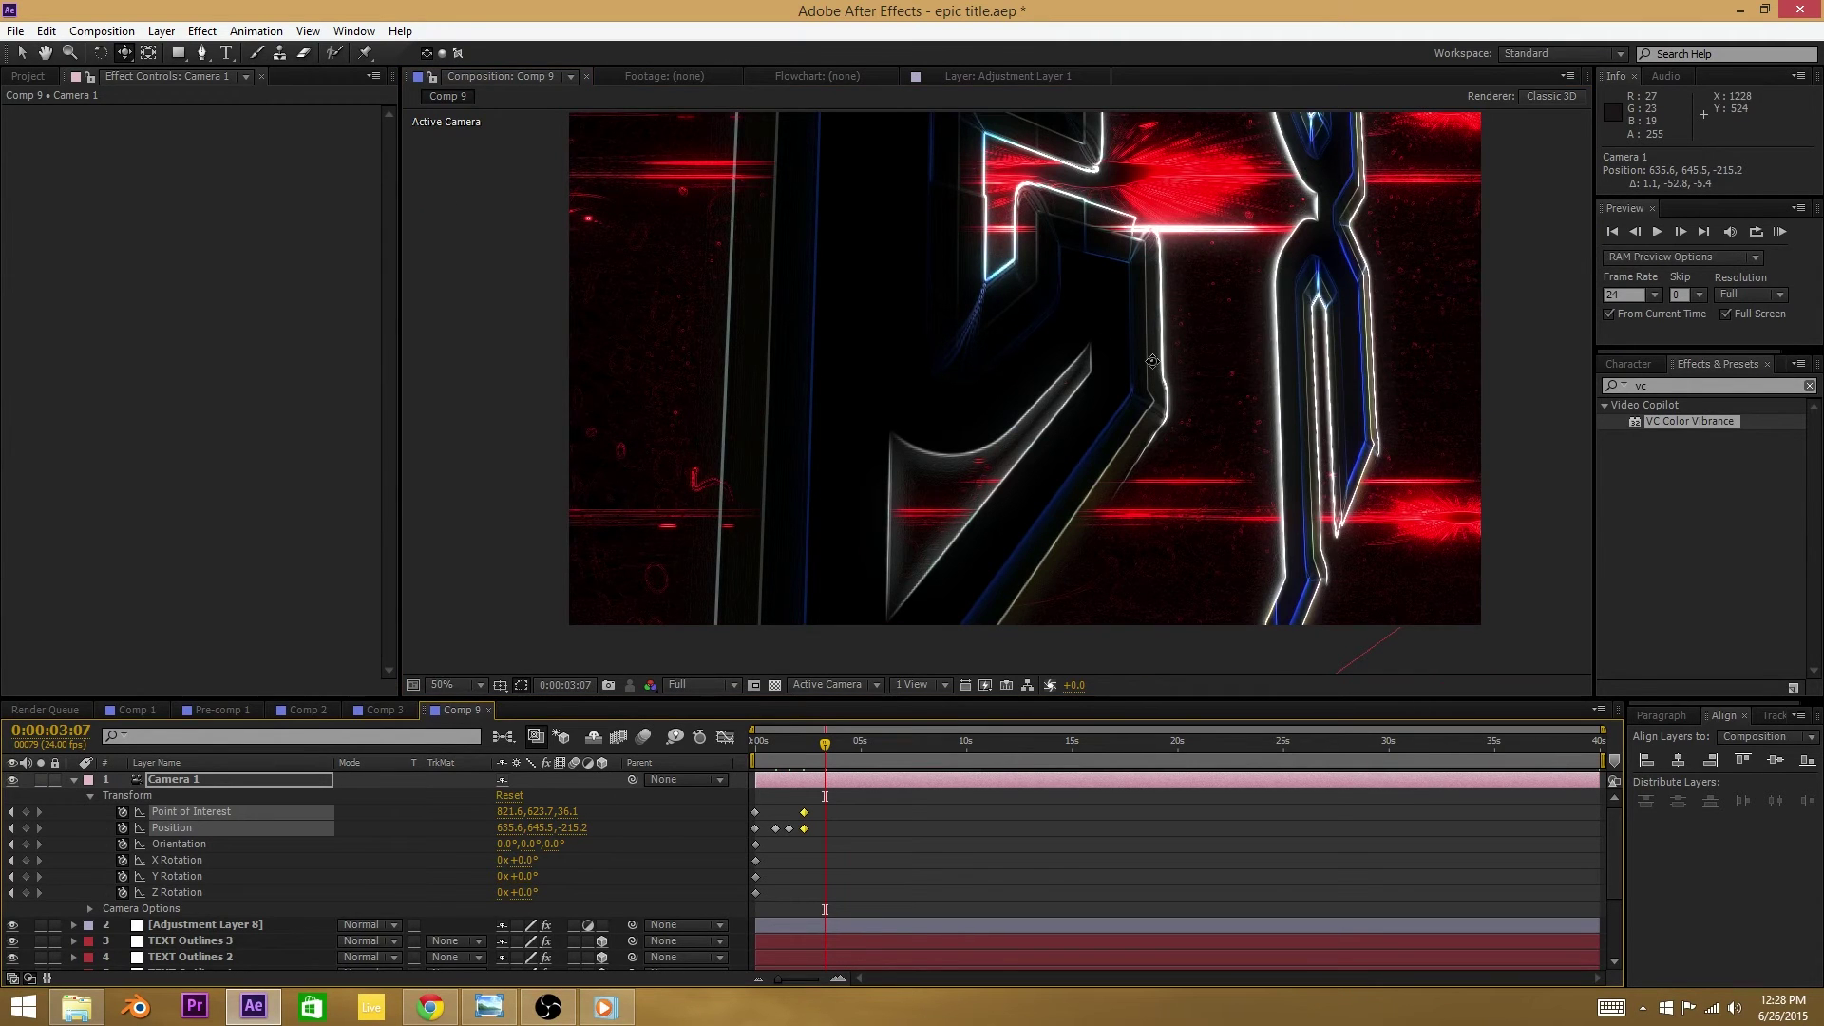
key("c")
left_click_drag(1235, 420, 1192, 393)
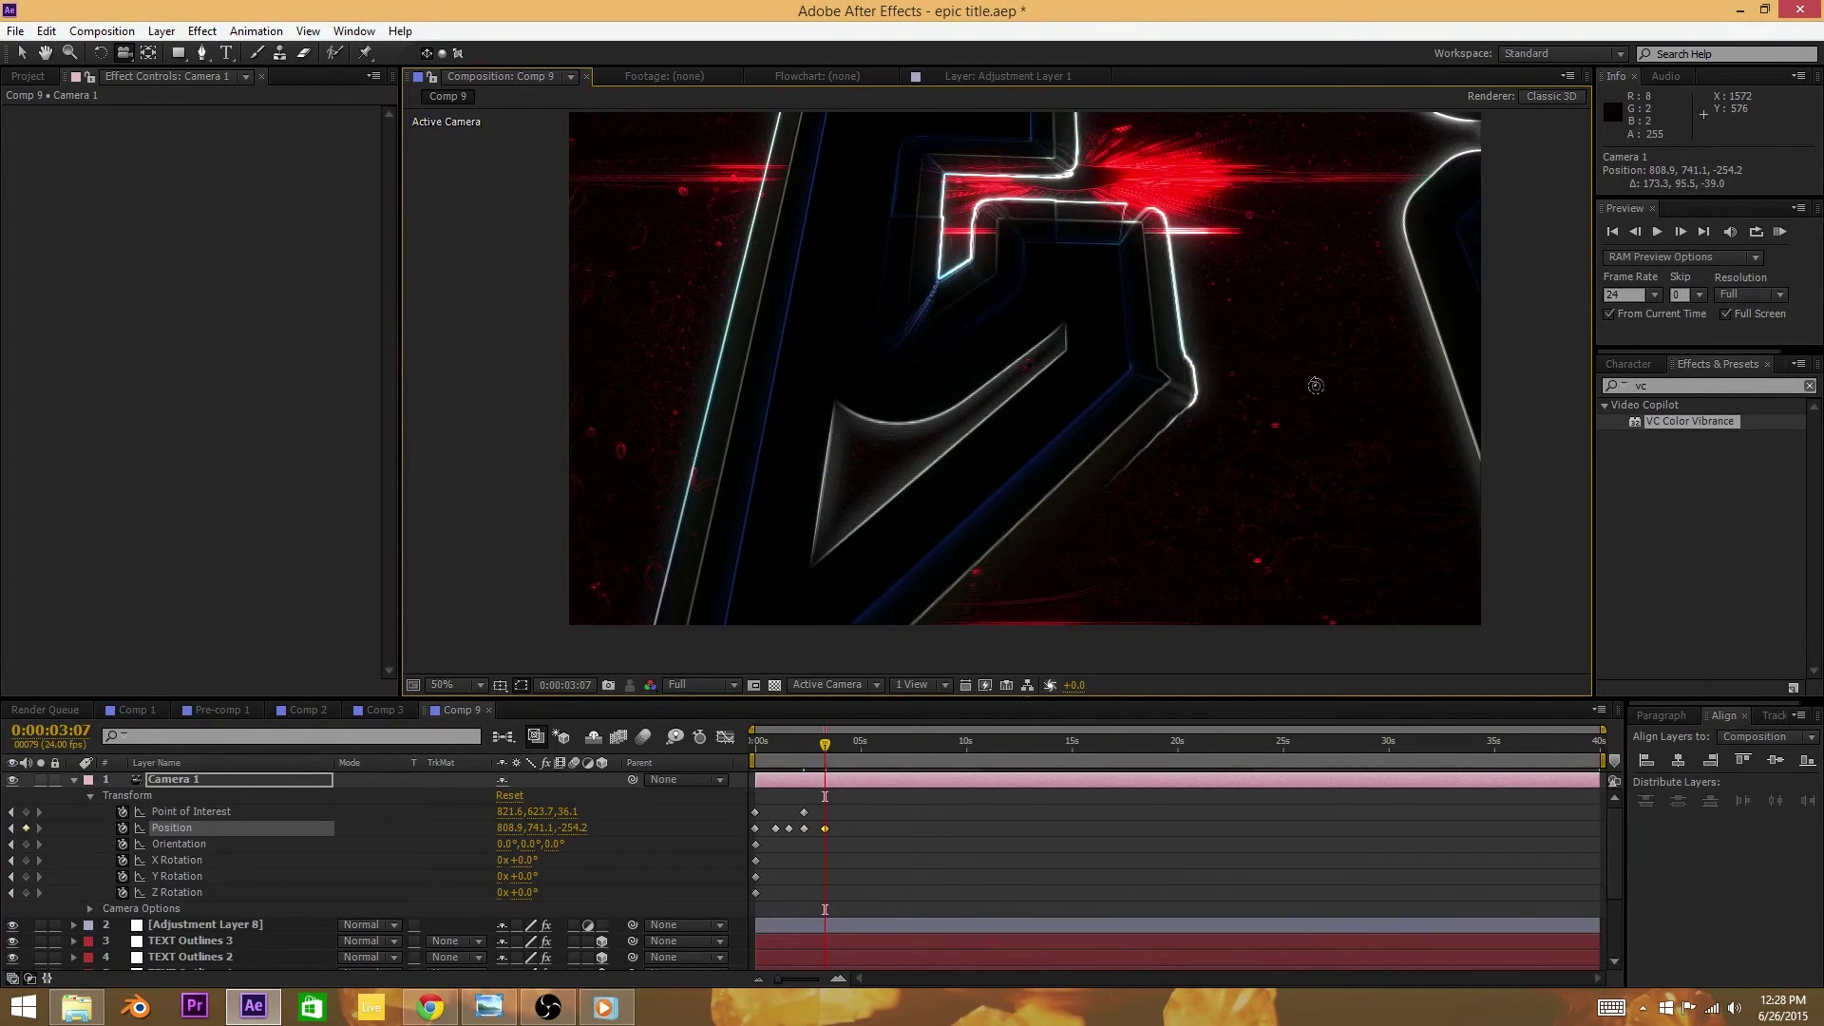
left_click_drag(1227, 393, 1106, 428)
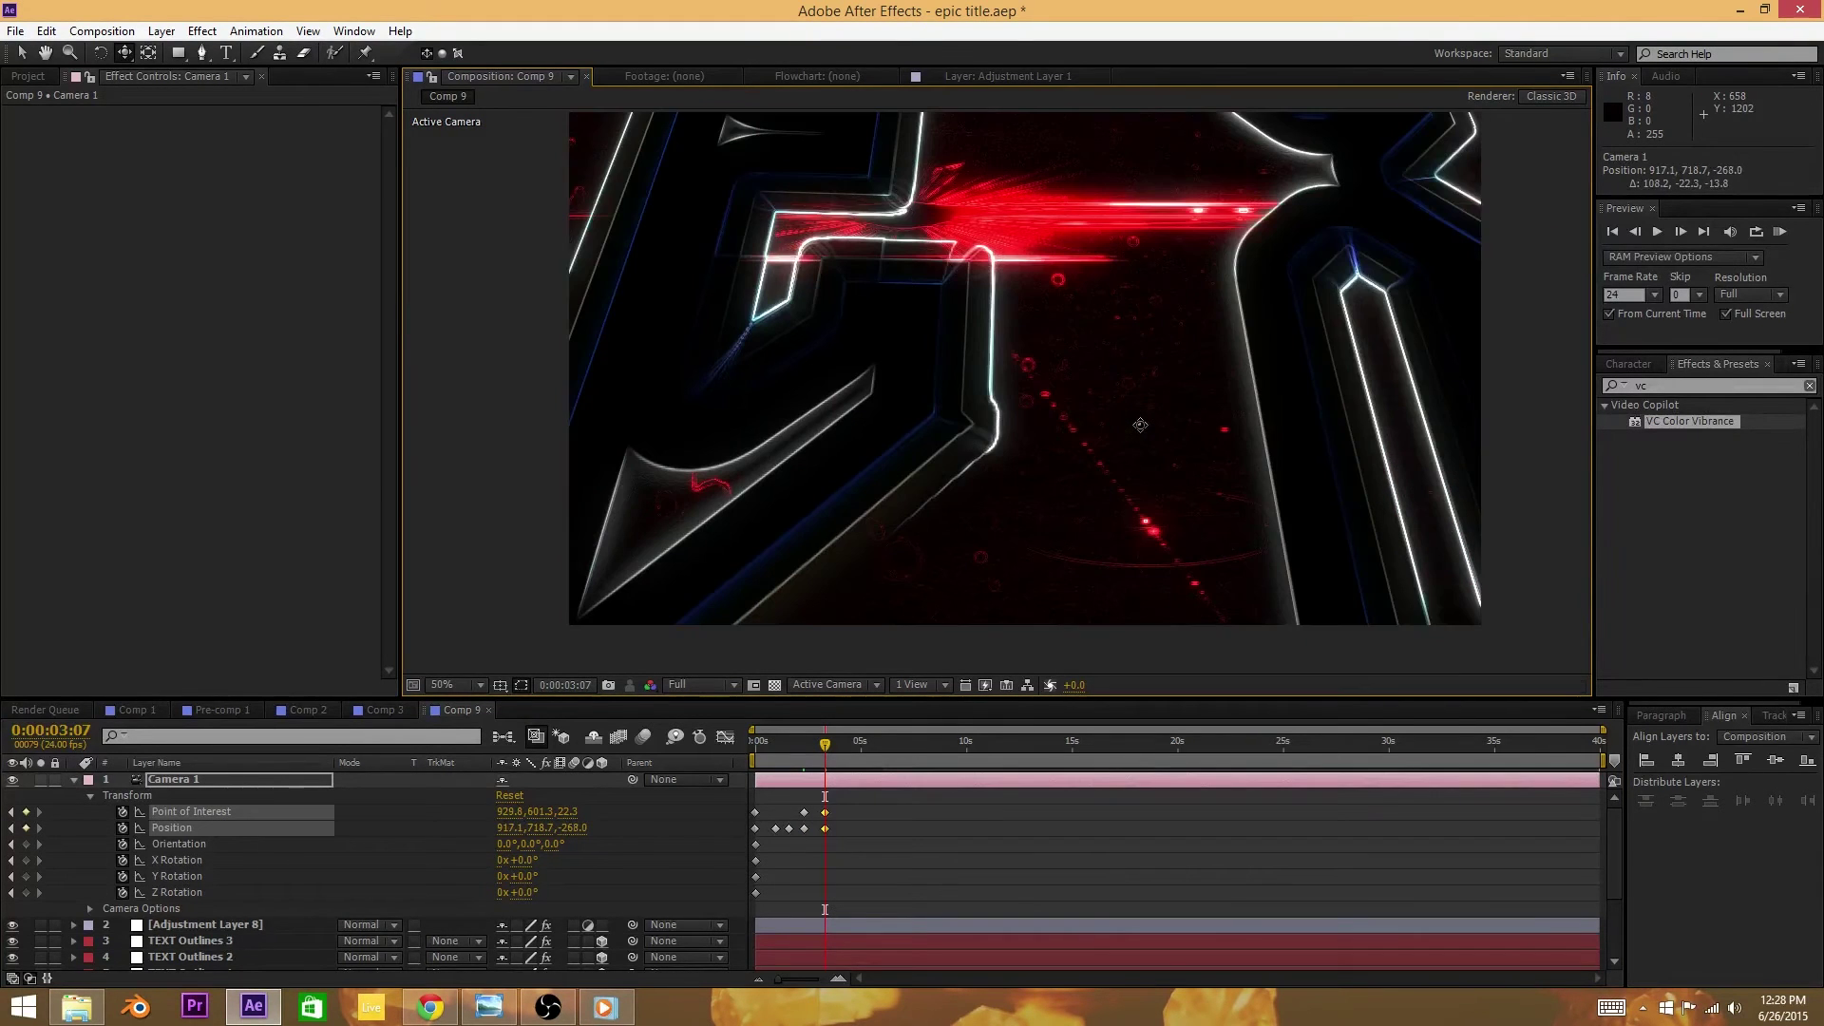
left_click_drag(1071, 439, 1026, 421)
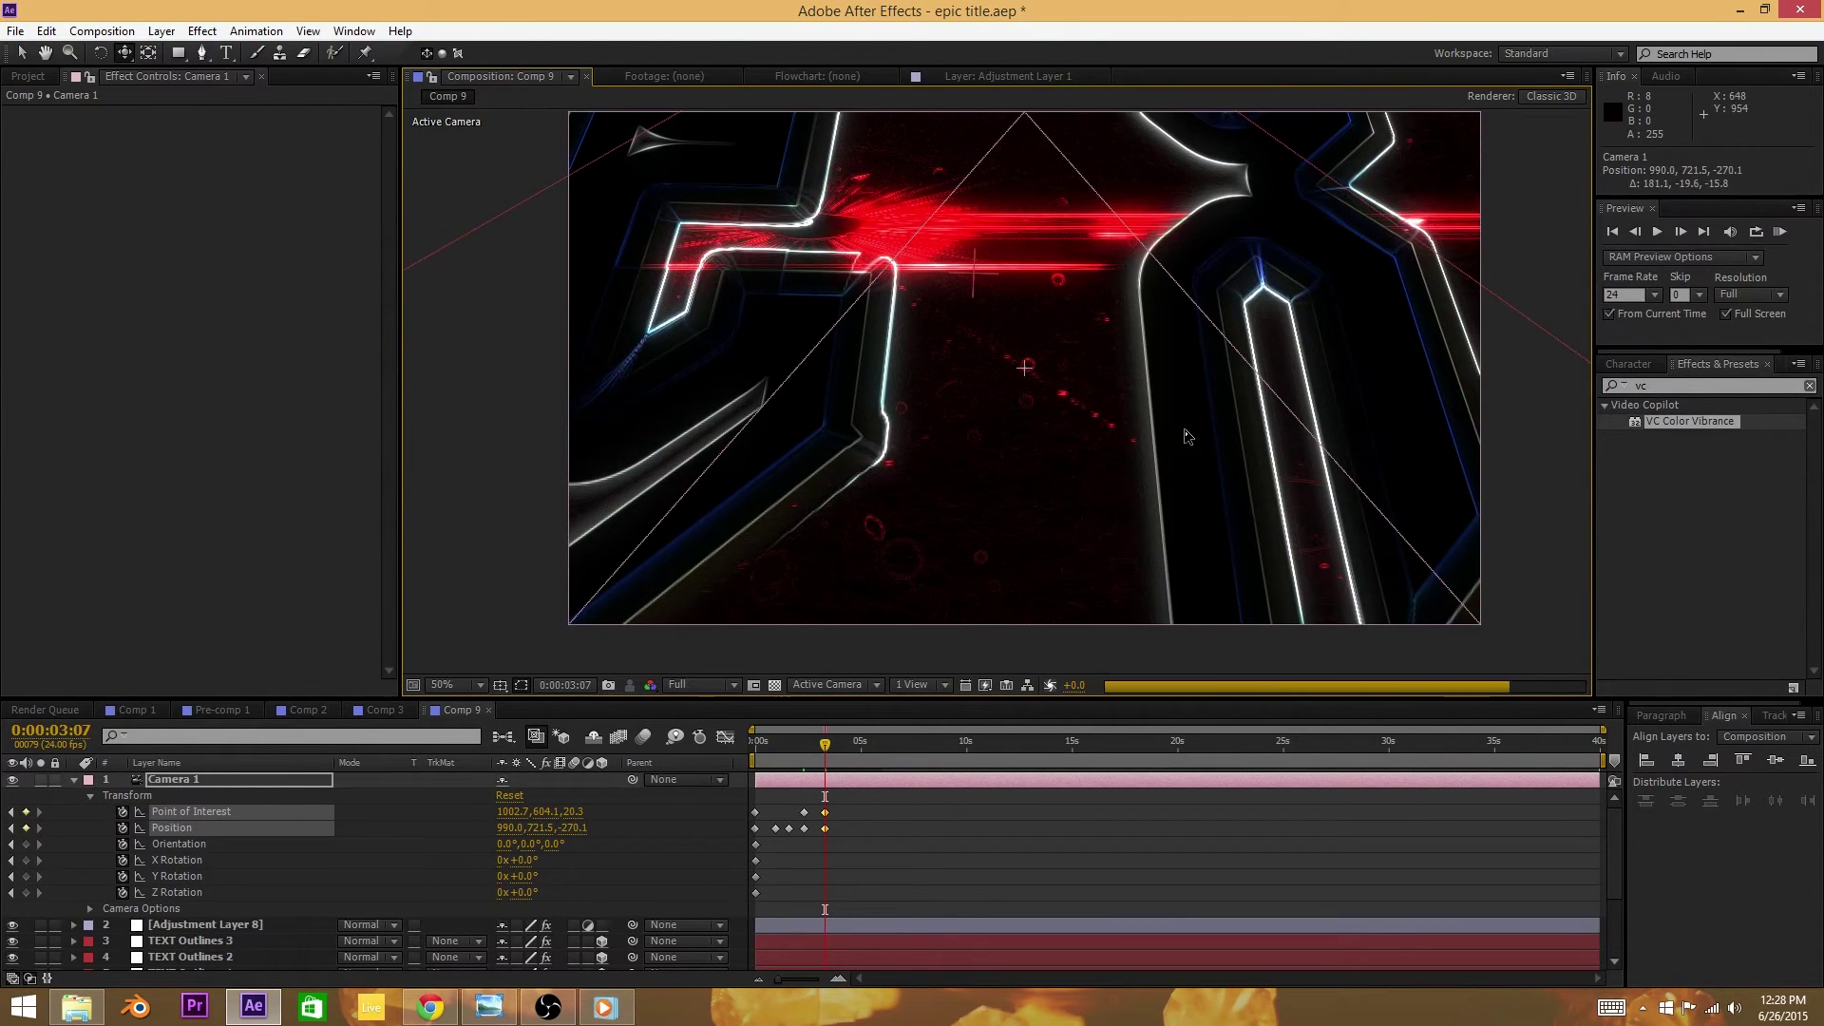
left_click_drag(1186, 436, 1046, 395)
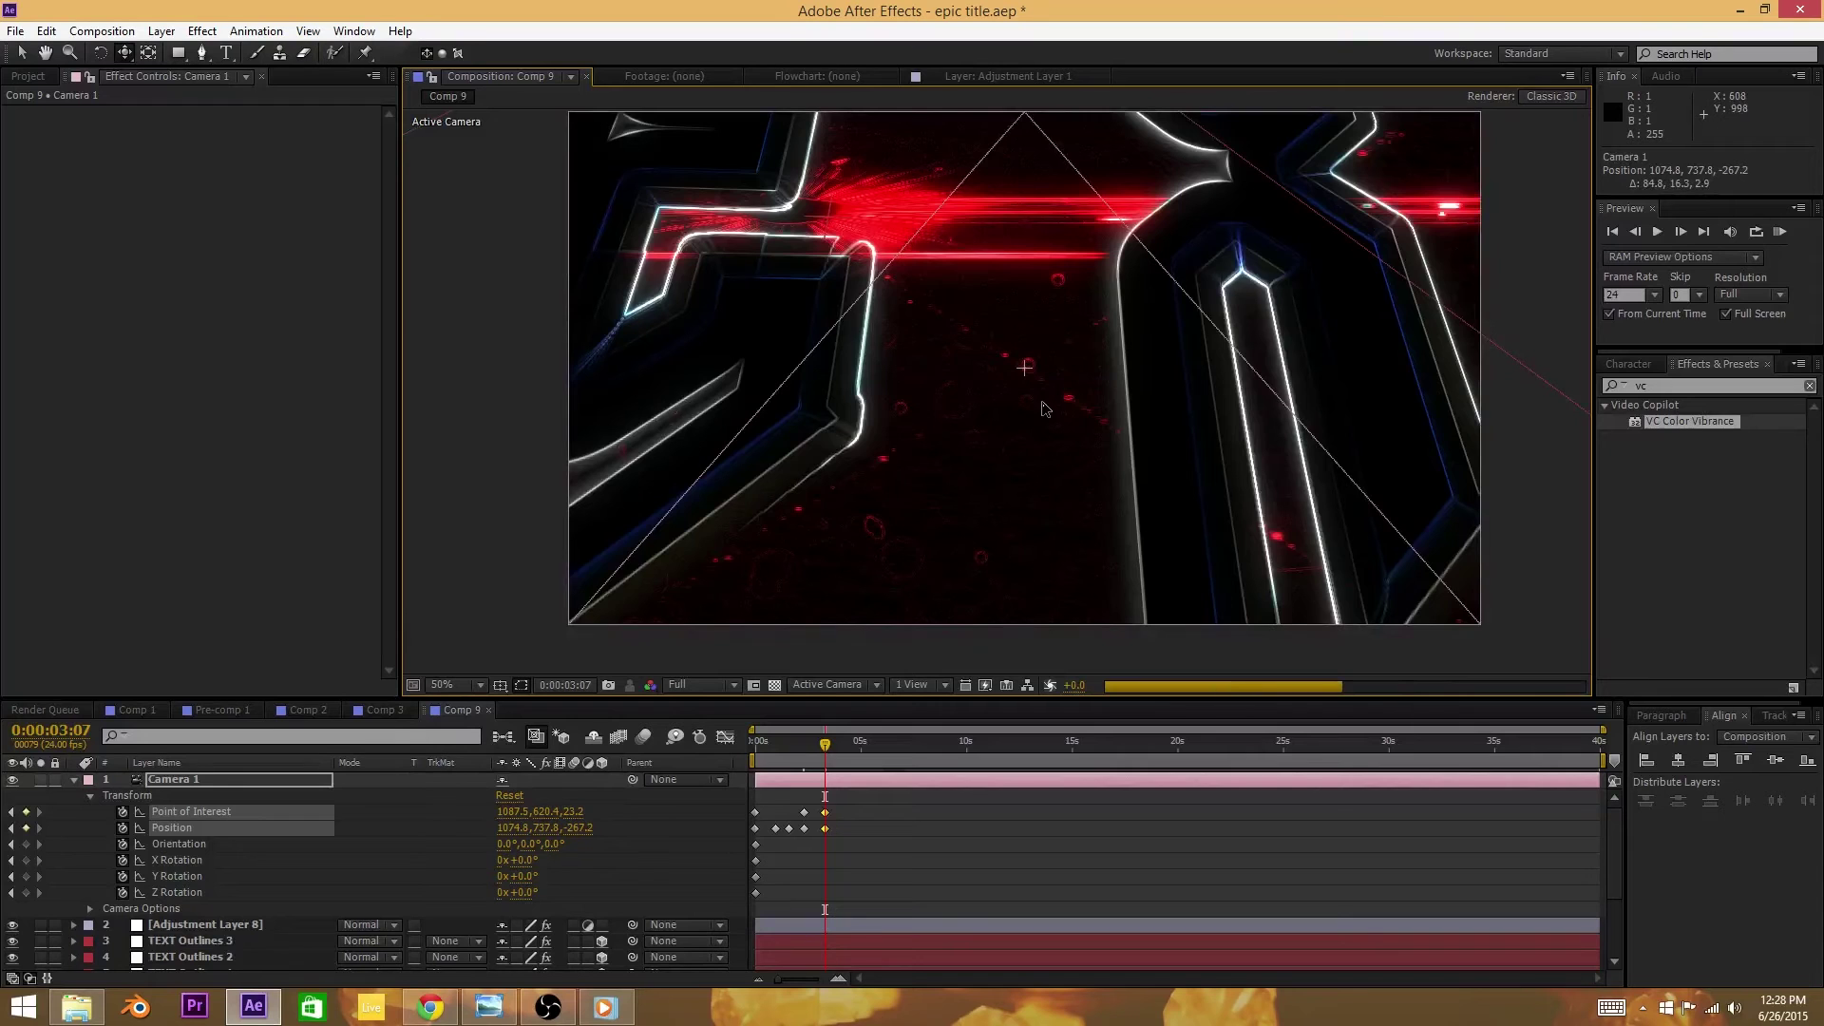
key("c")
left_click_drag(1119, 422, 1100, 385)
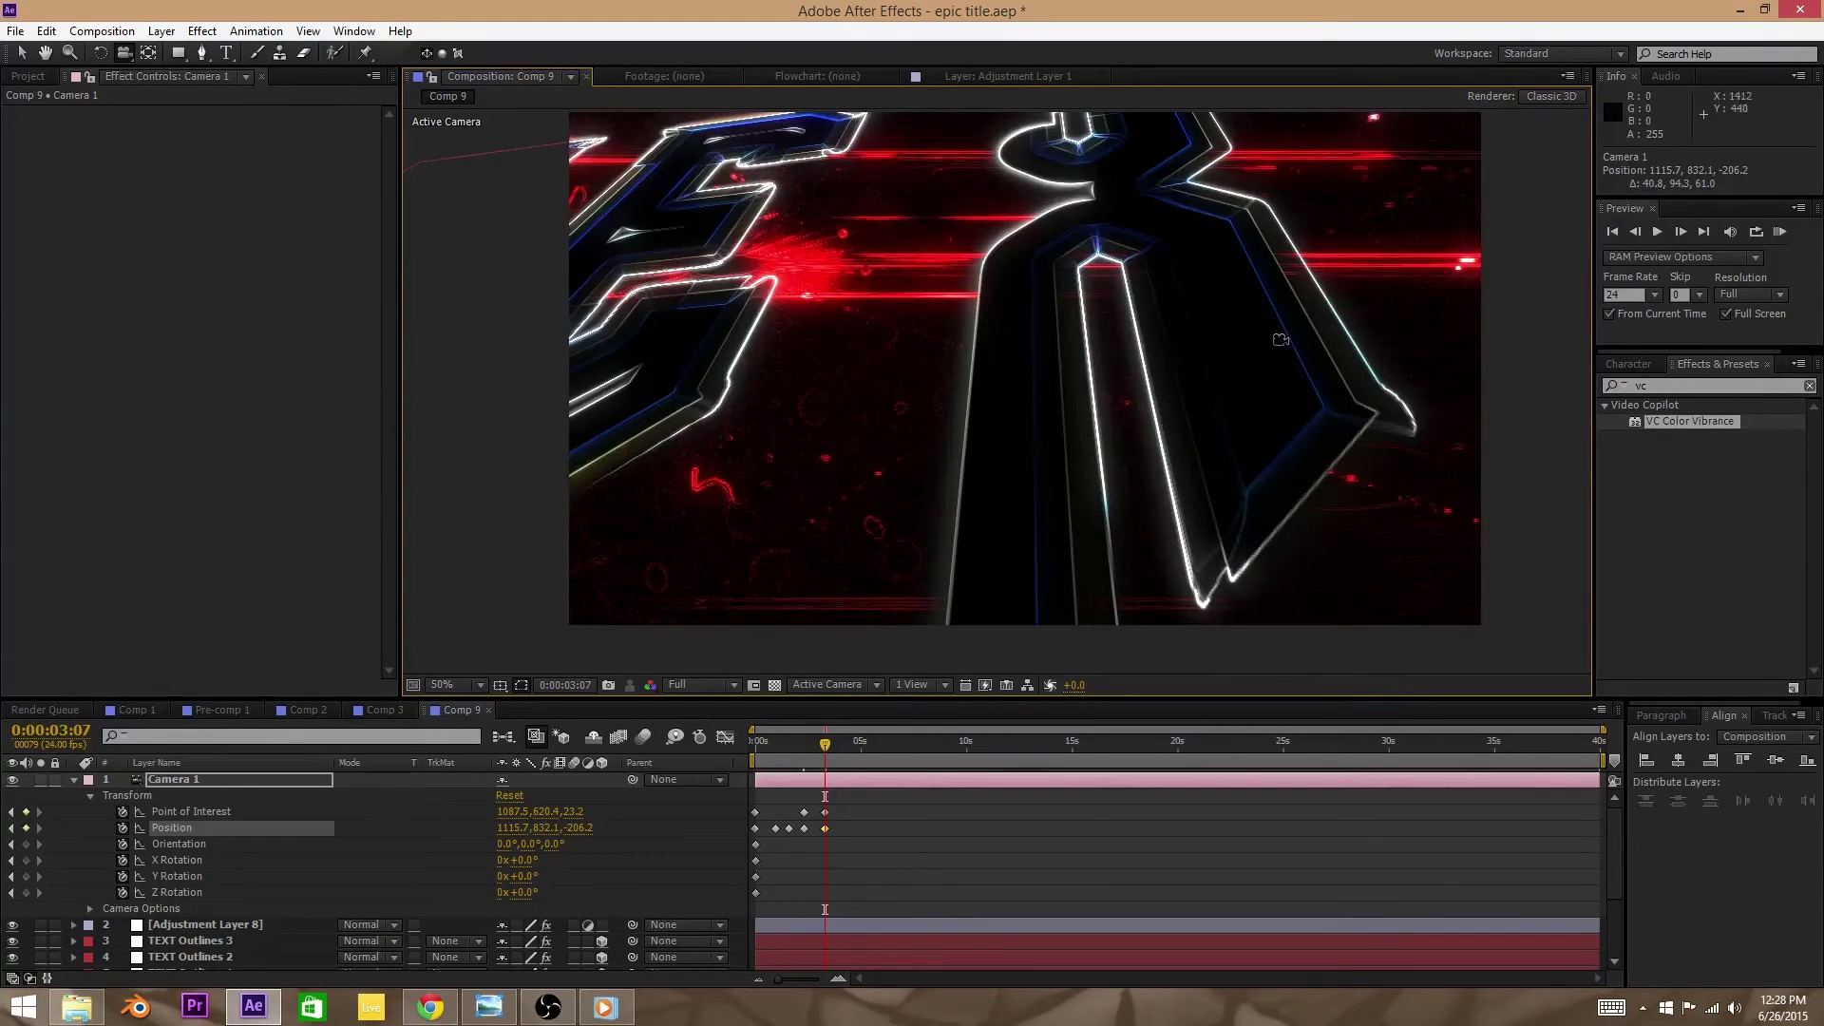
left_click_drag(1211, 325, 1182, 270)
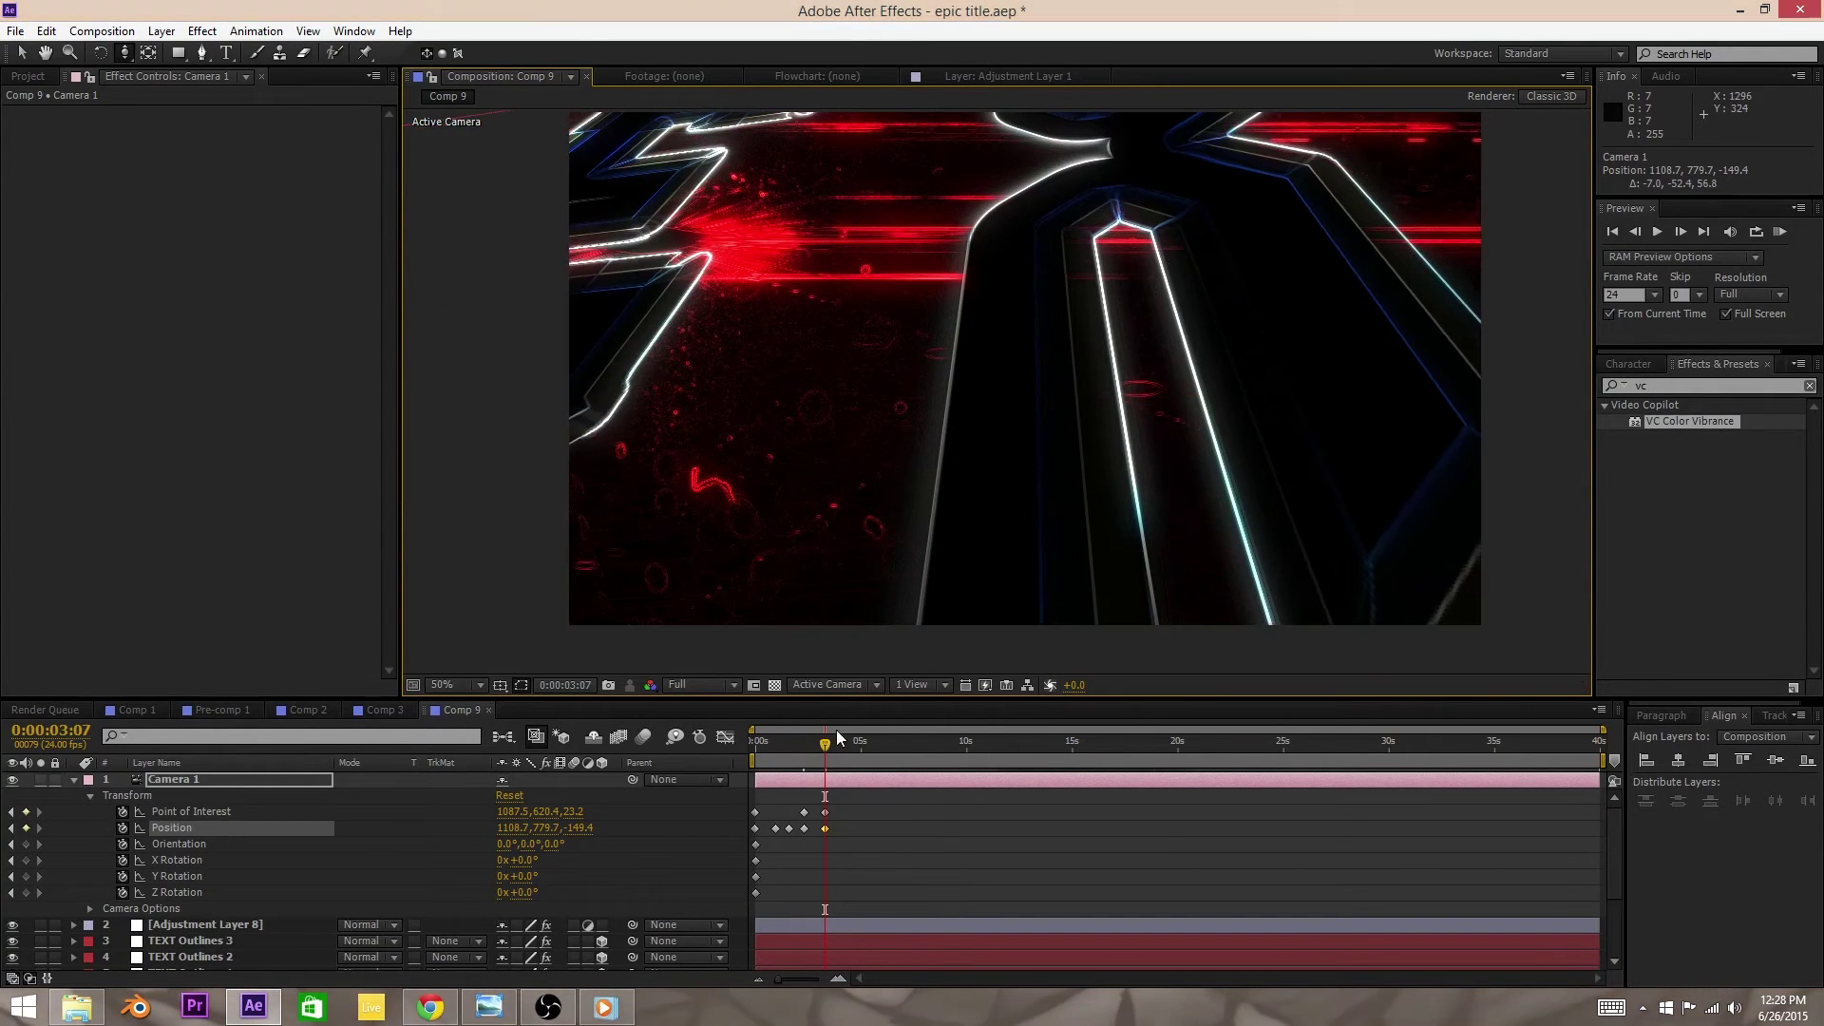
Step: At 0:00:04:02, orbit and dolly the camera to a tilted view of the X's legs, at Position about 973.9, 449, -251.2
left_click_drag(849, 751, 843, 748)
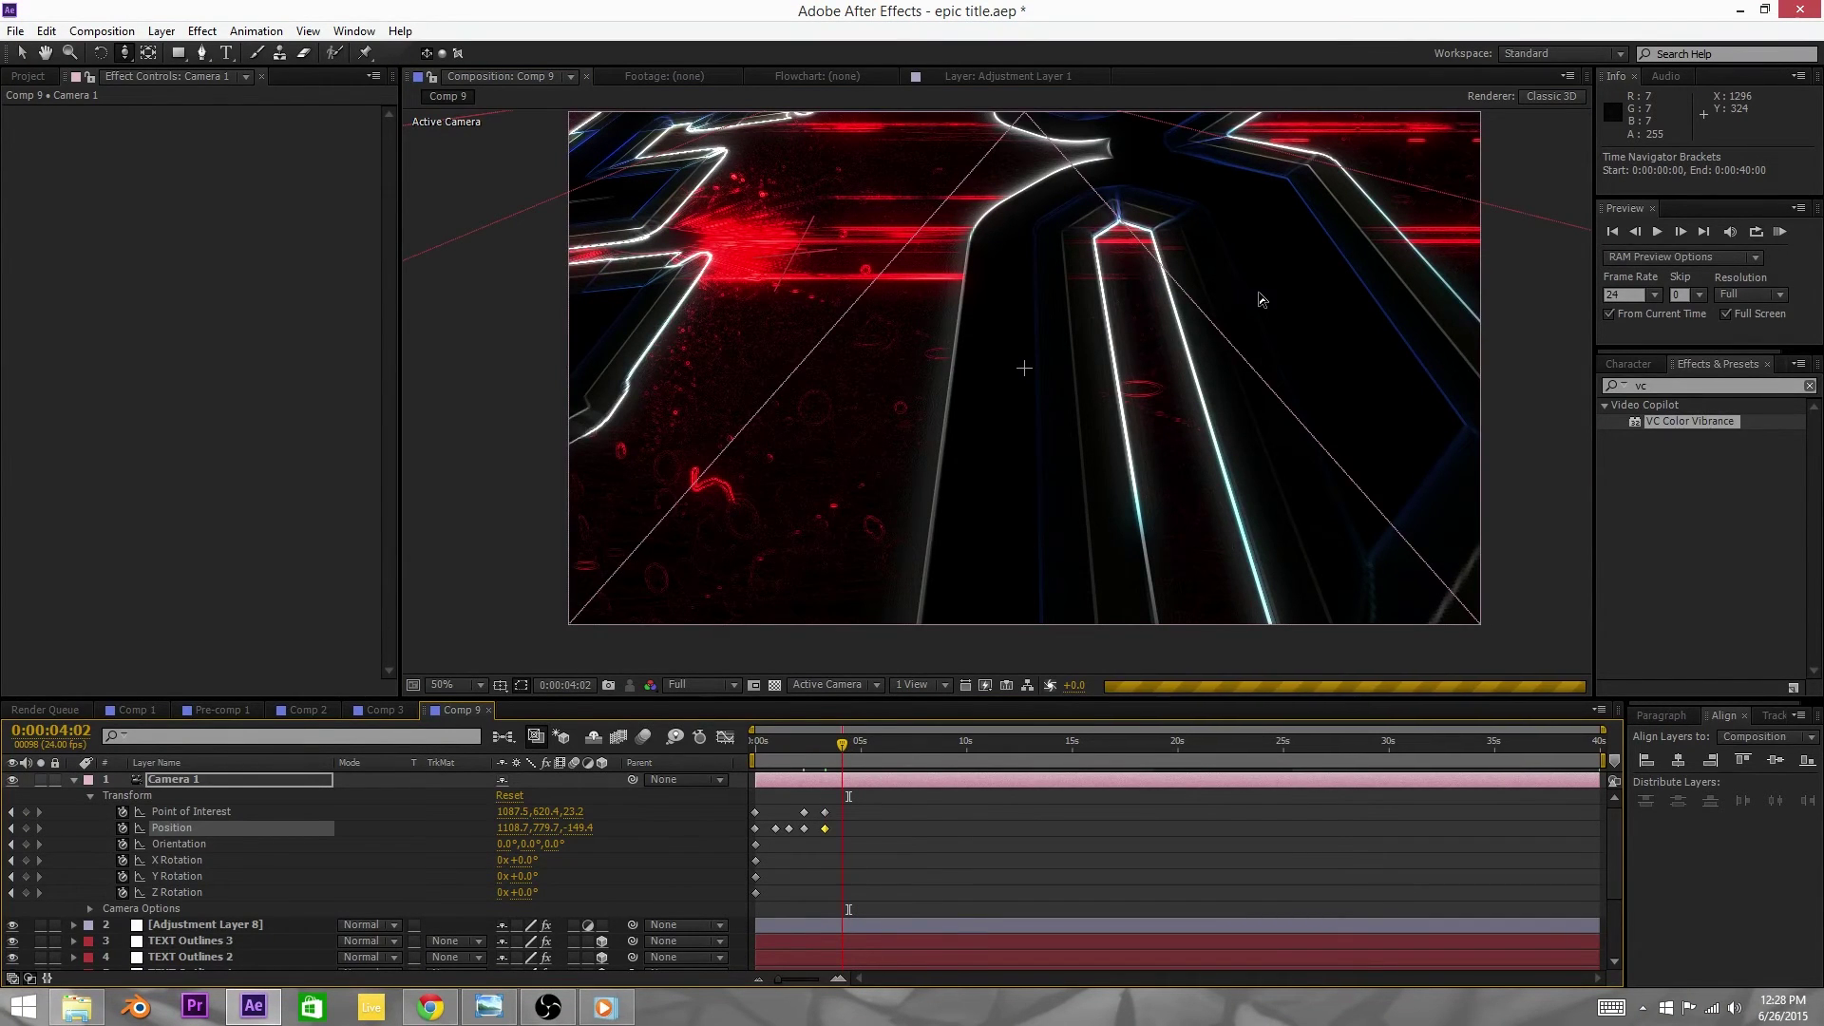
left_click_drag(1280, 292, 1291, 367)
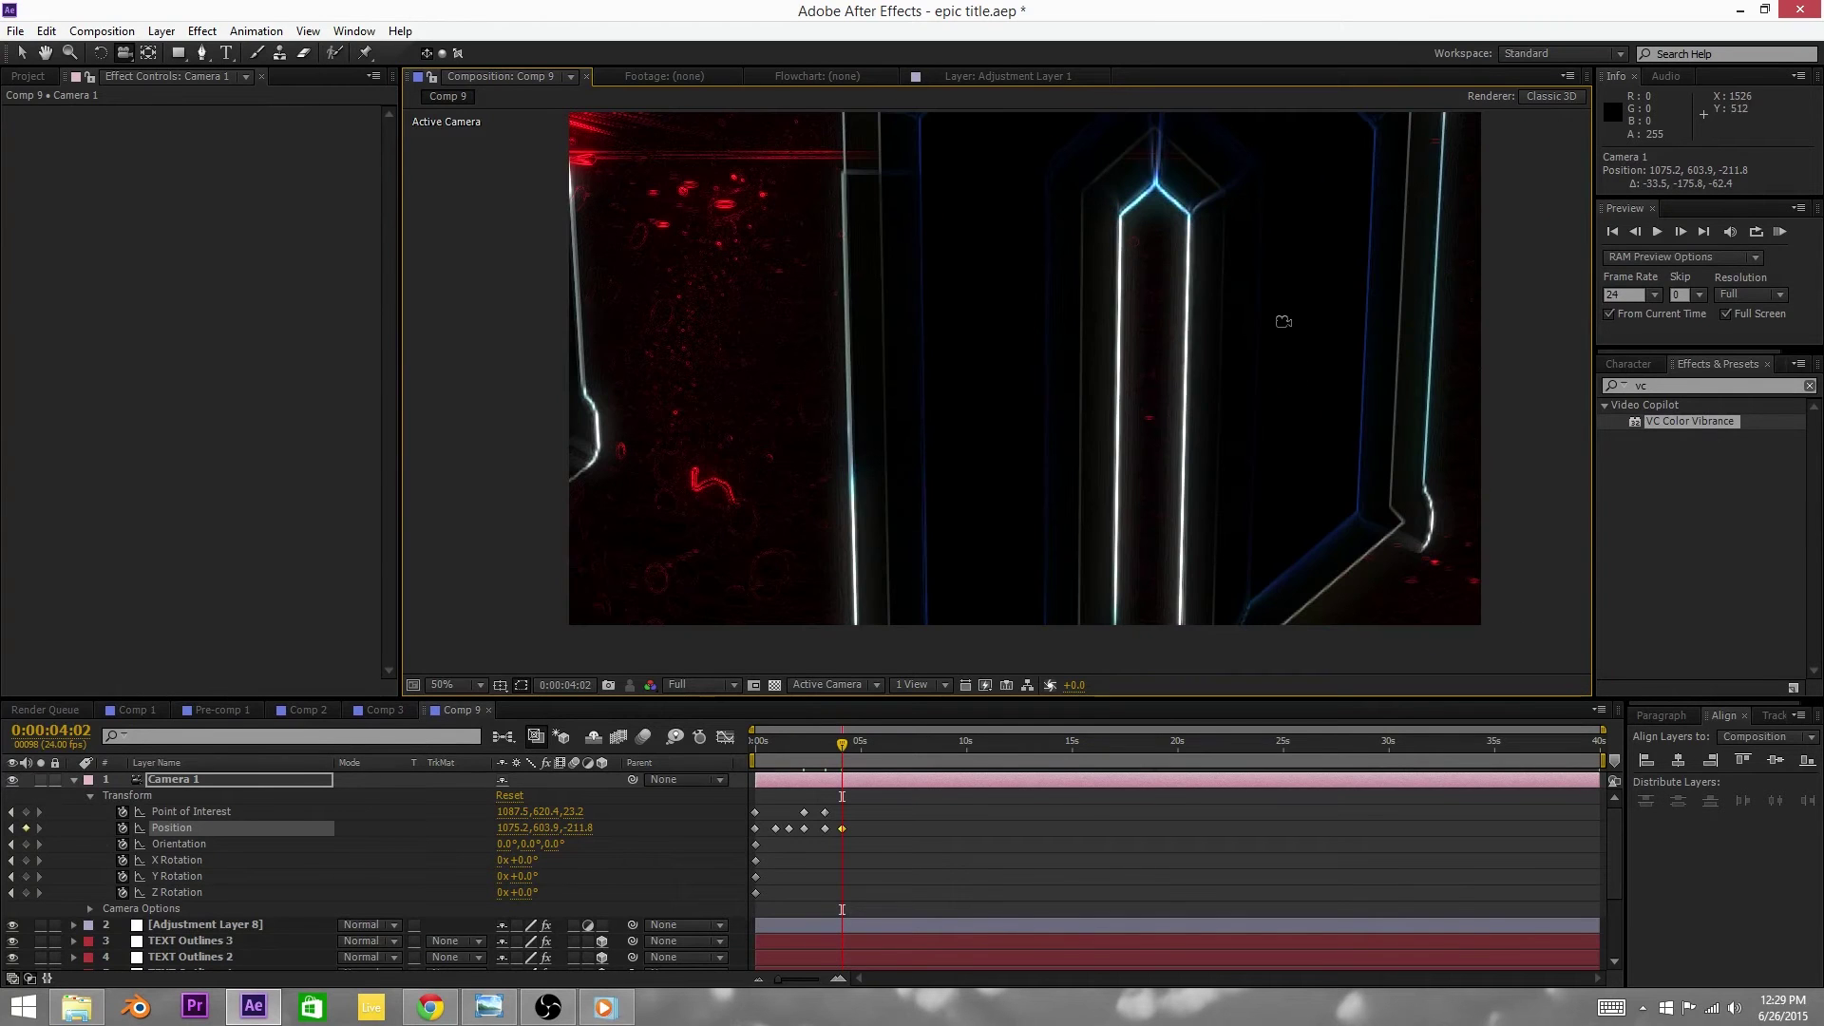
left_click_drag(1261, 245, 1278, 377)
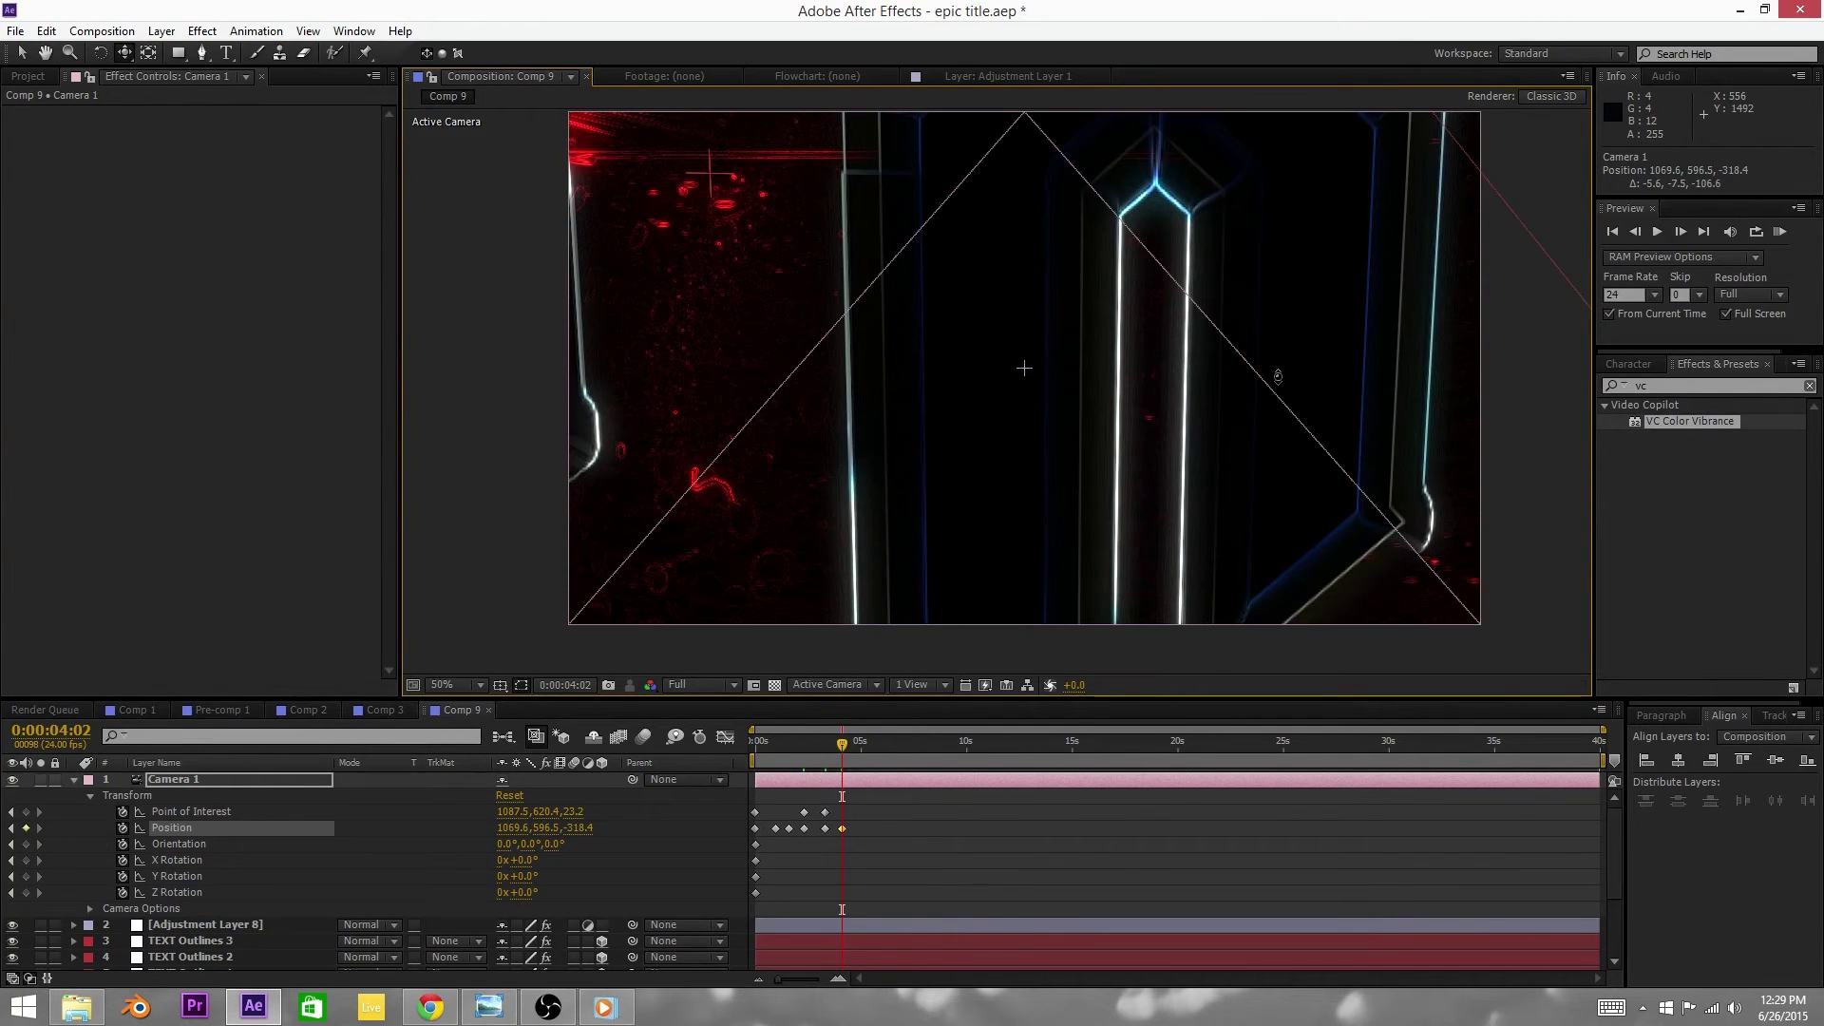
left_click_drag(1246, 299, 1281, 345)
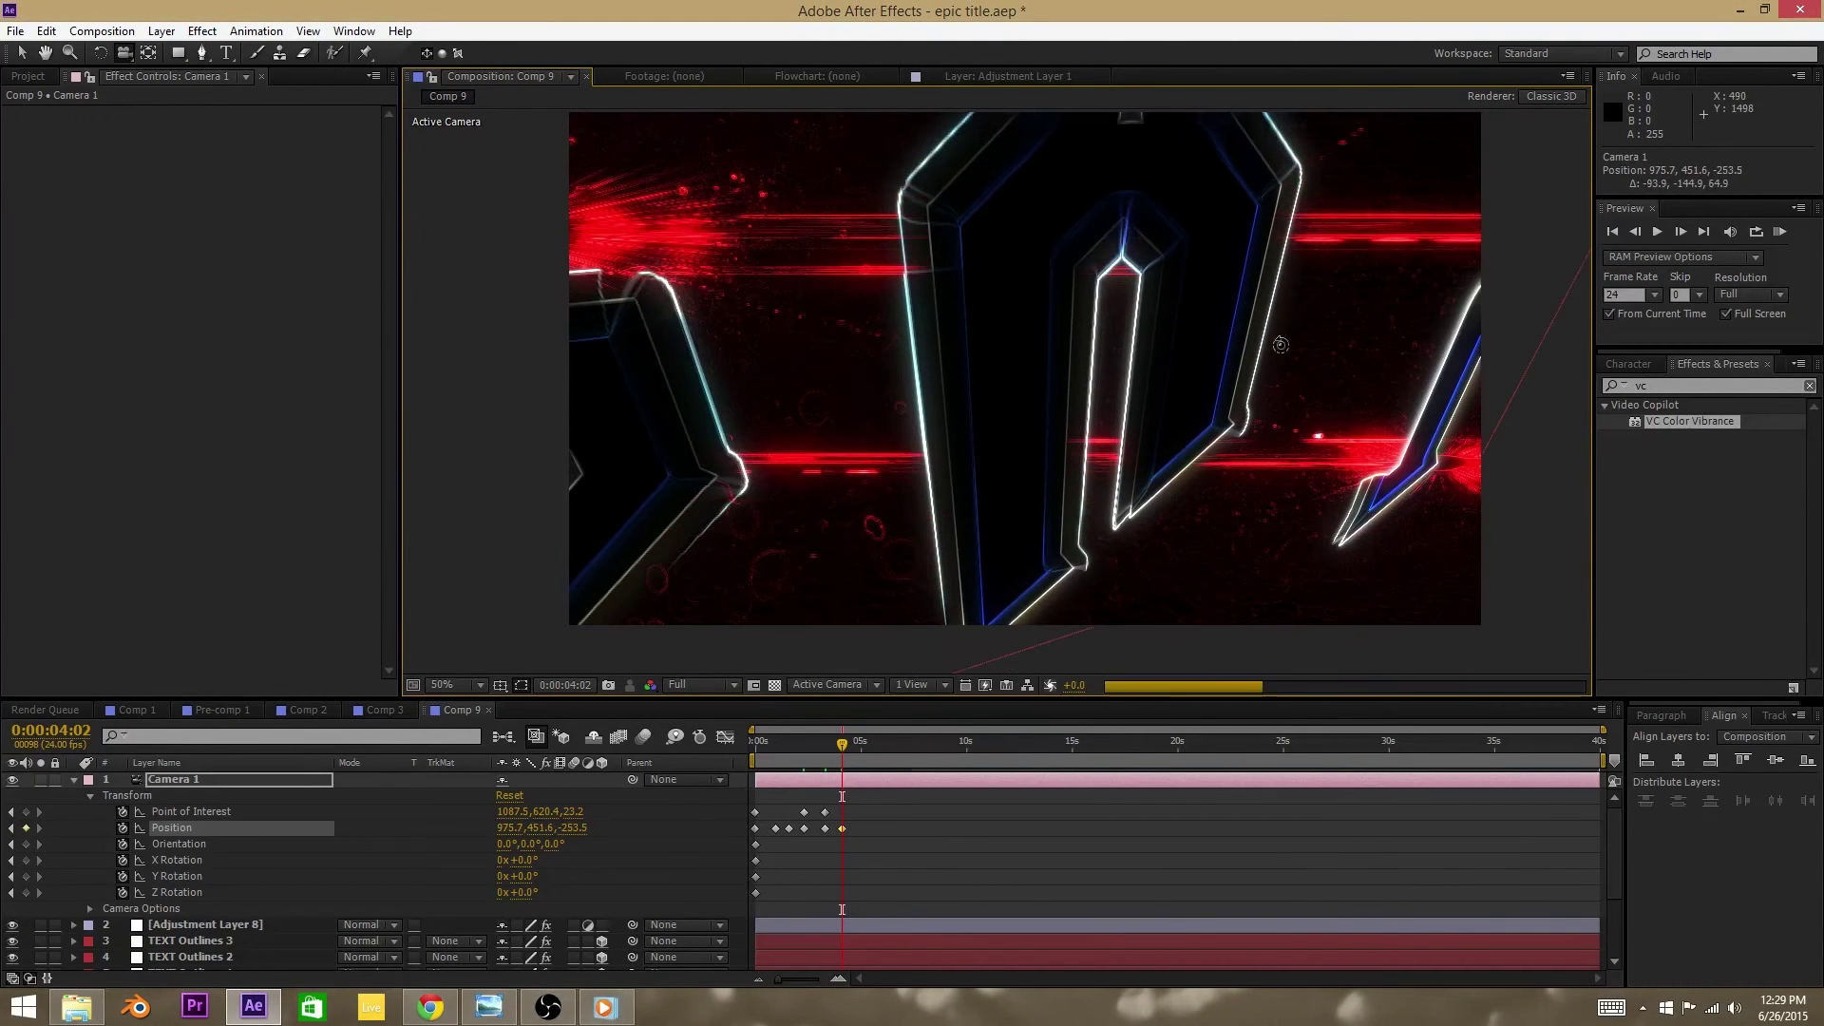
left_click_drag(1280, 345, 1282, 347)
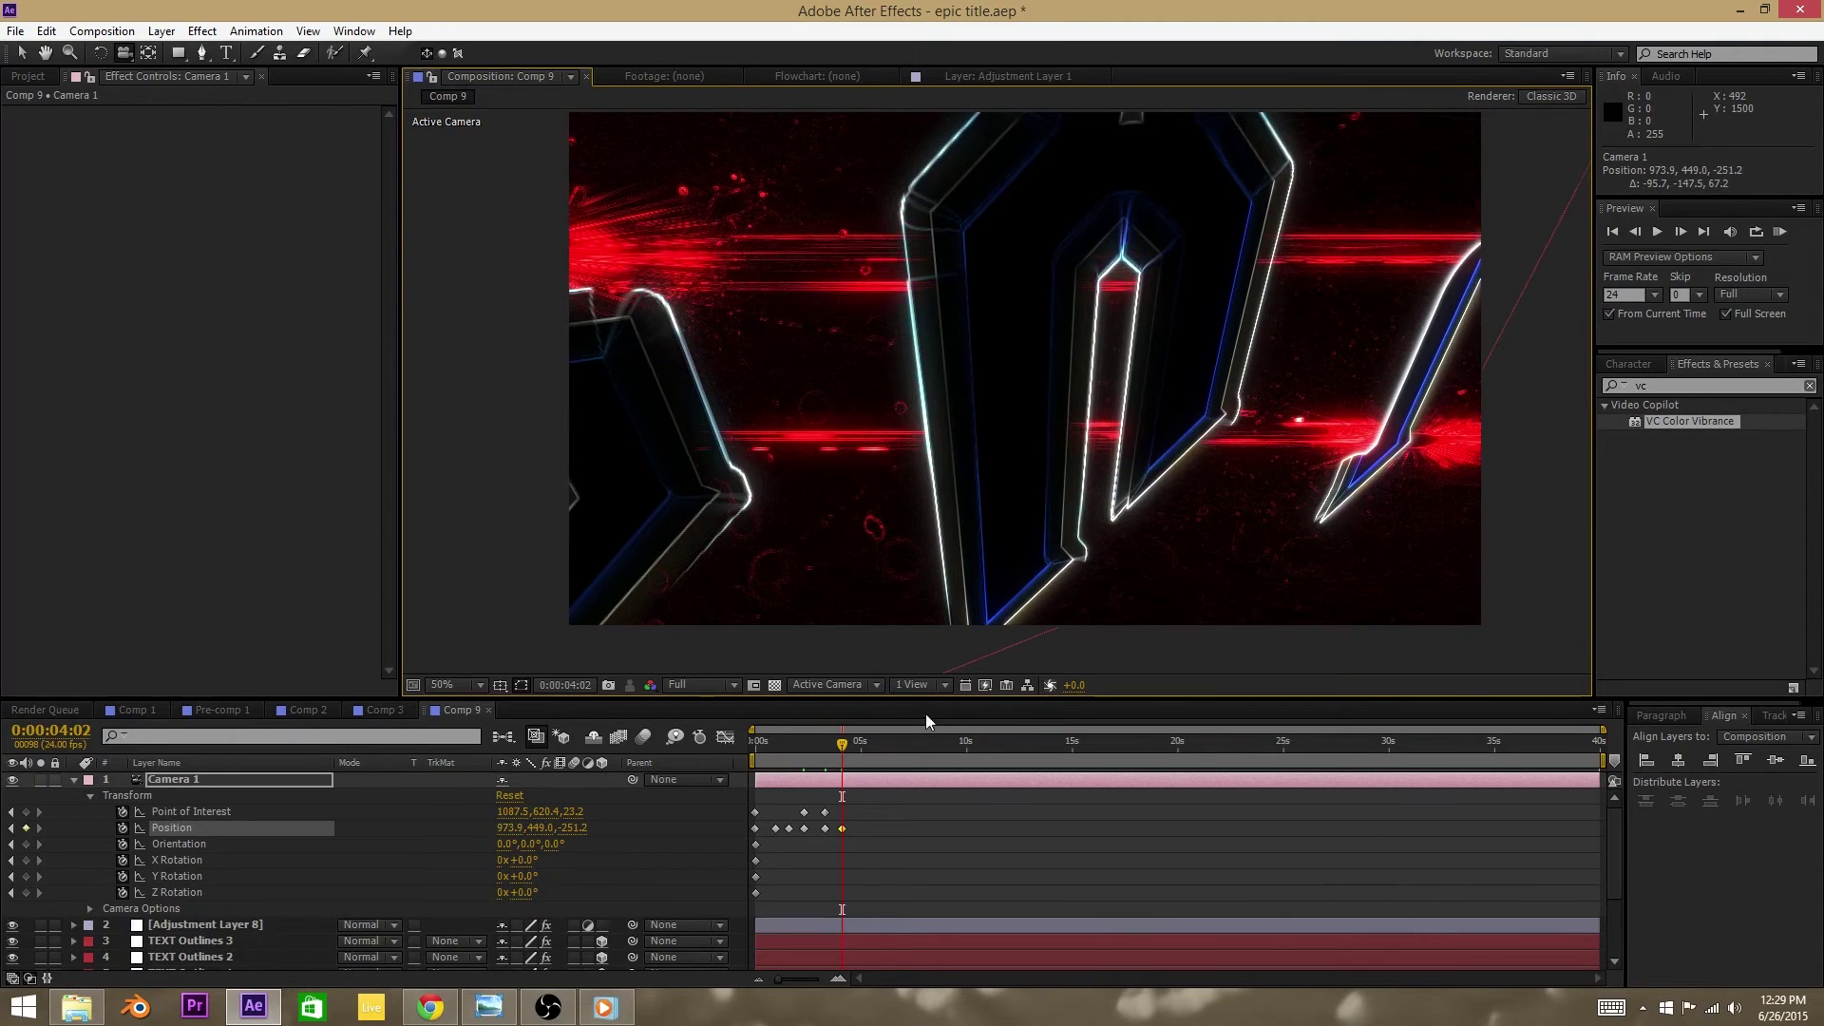
Step: At 0:00:04:23, pull the camera back and frame the whole word TEXT, at Position about 967.6, 398.4, -904.5
left_click(861, 746)
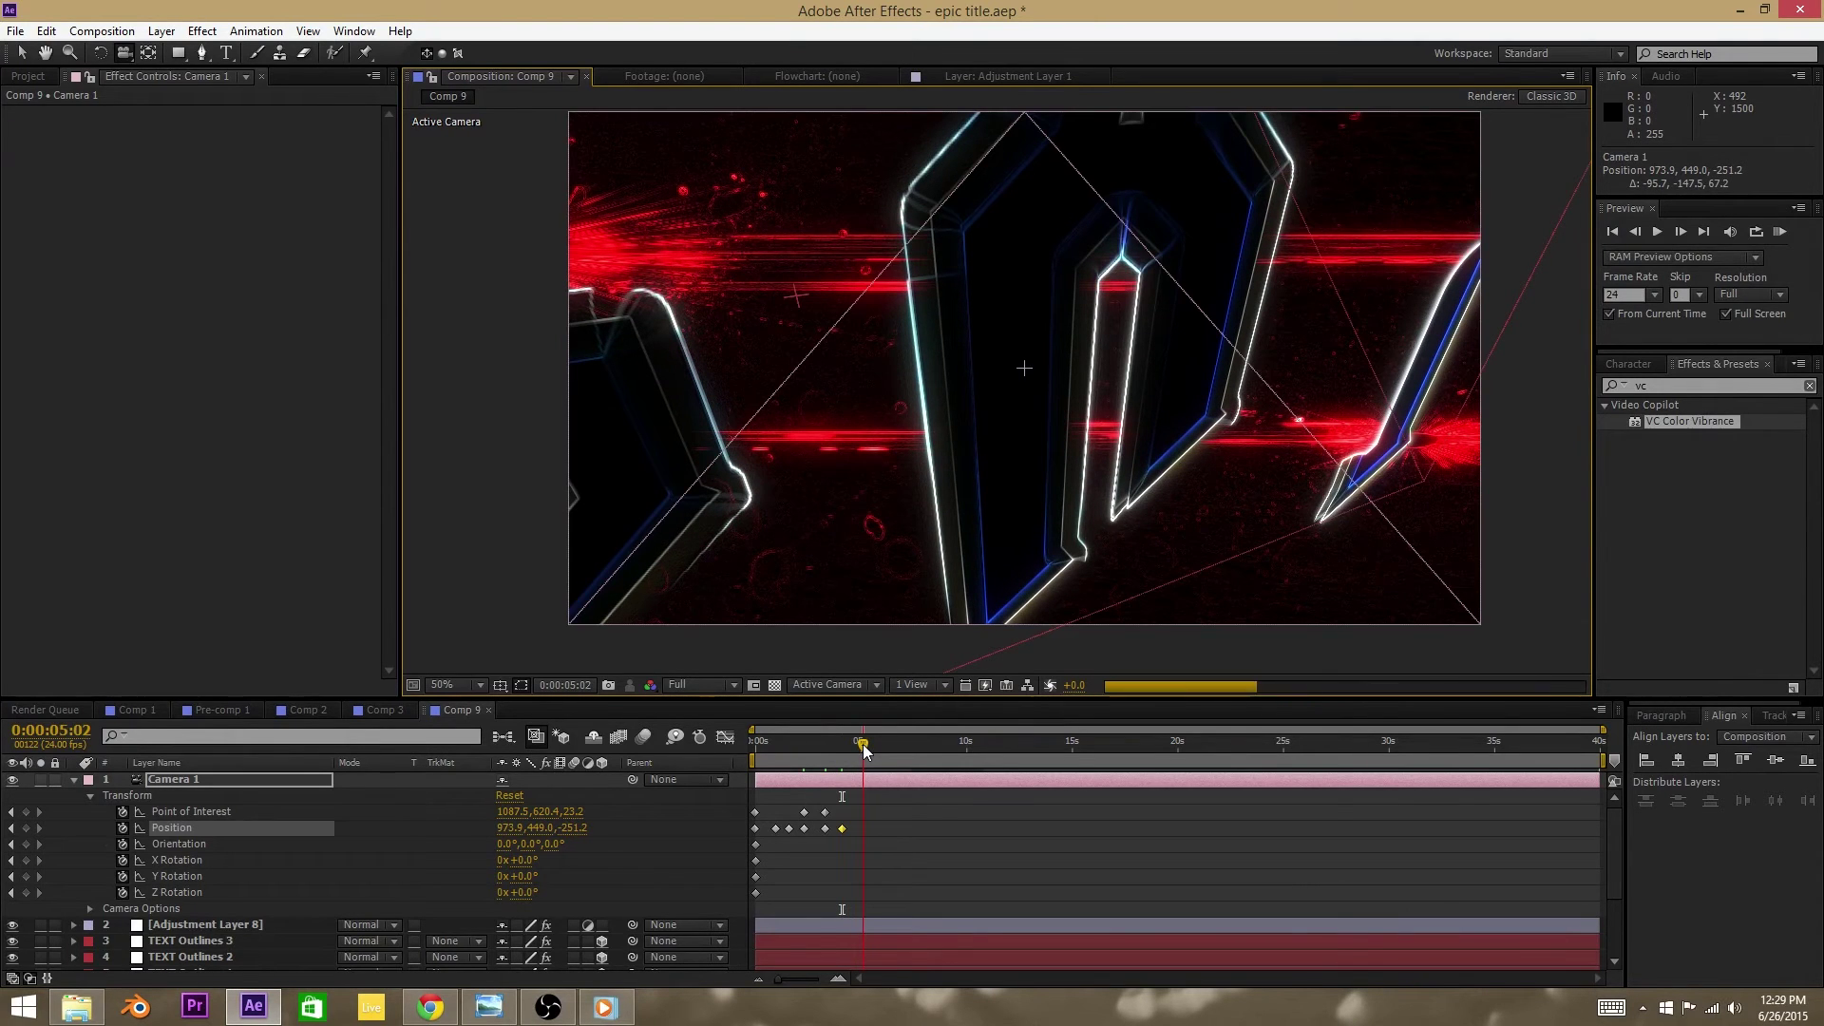
key("Page_Up")
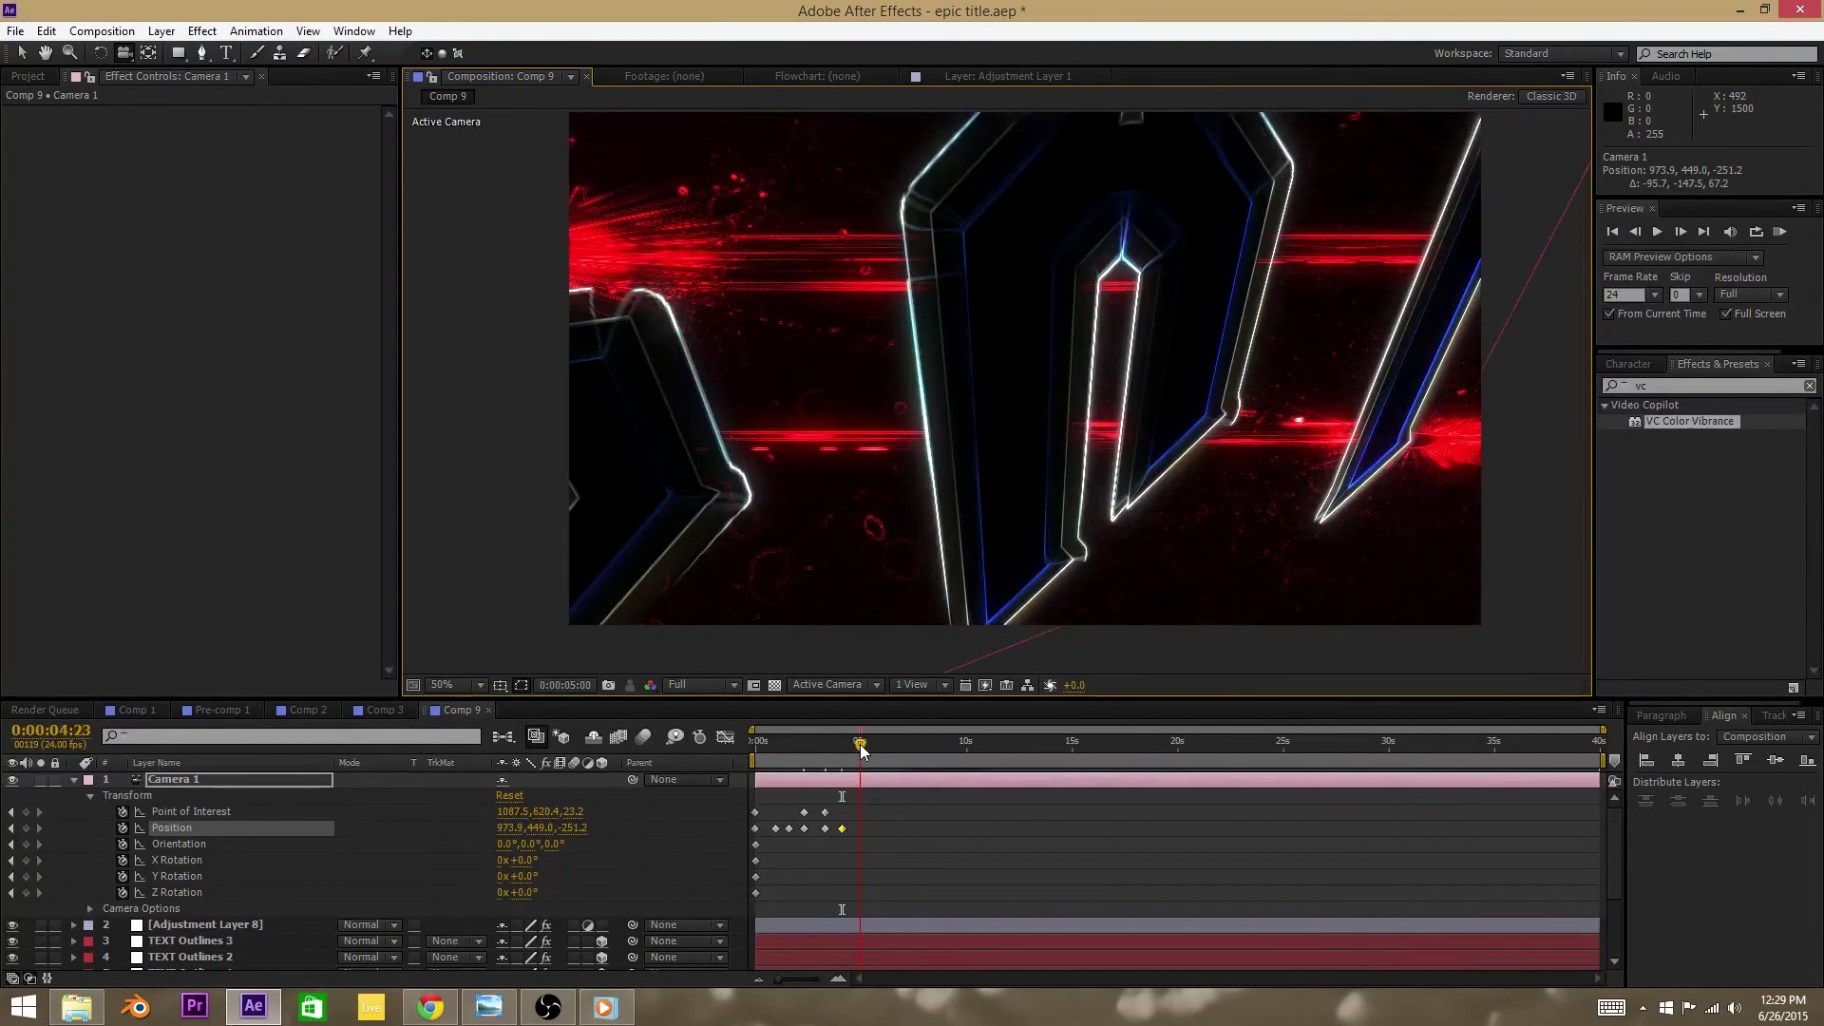
left_click_drag(1094, 347, 1093, 346)
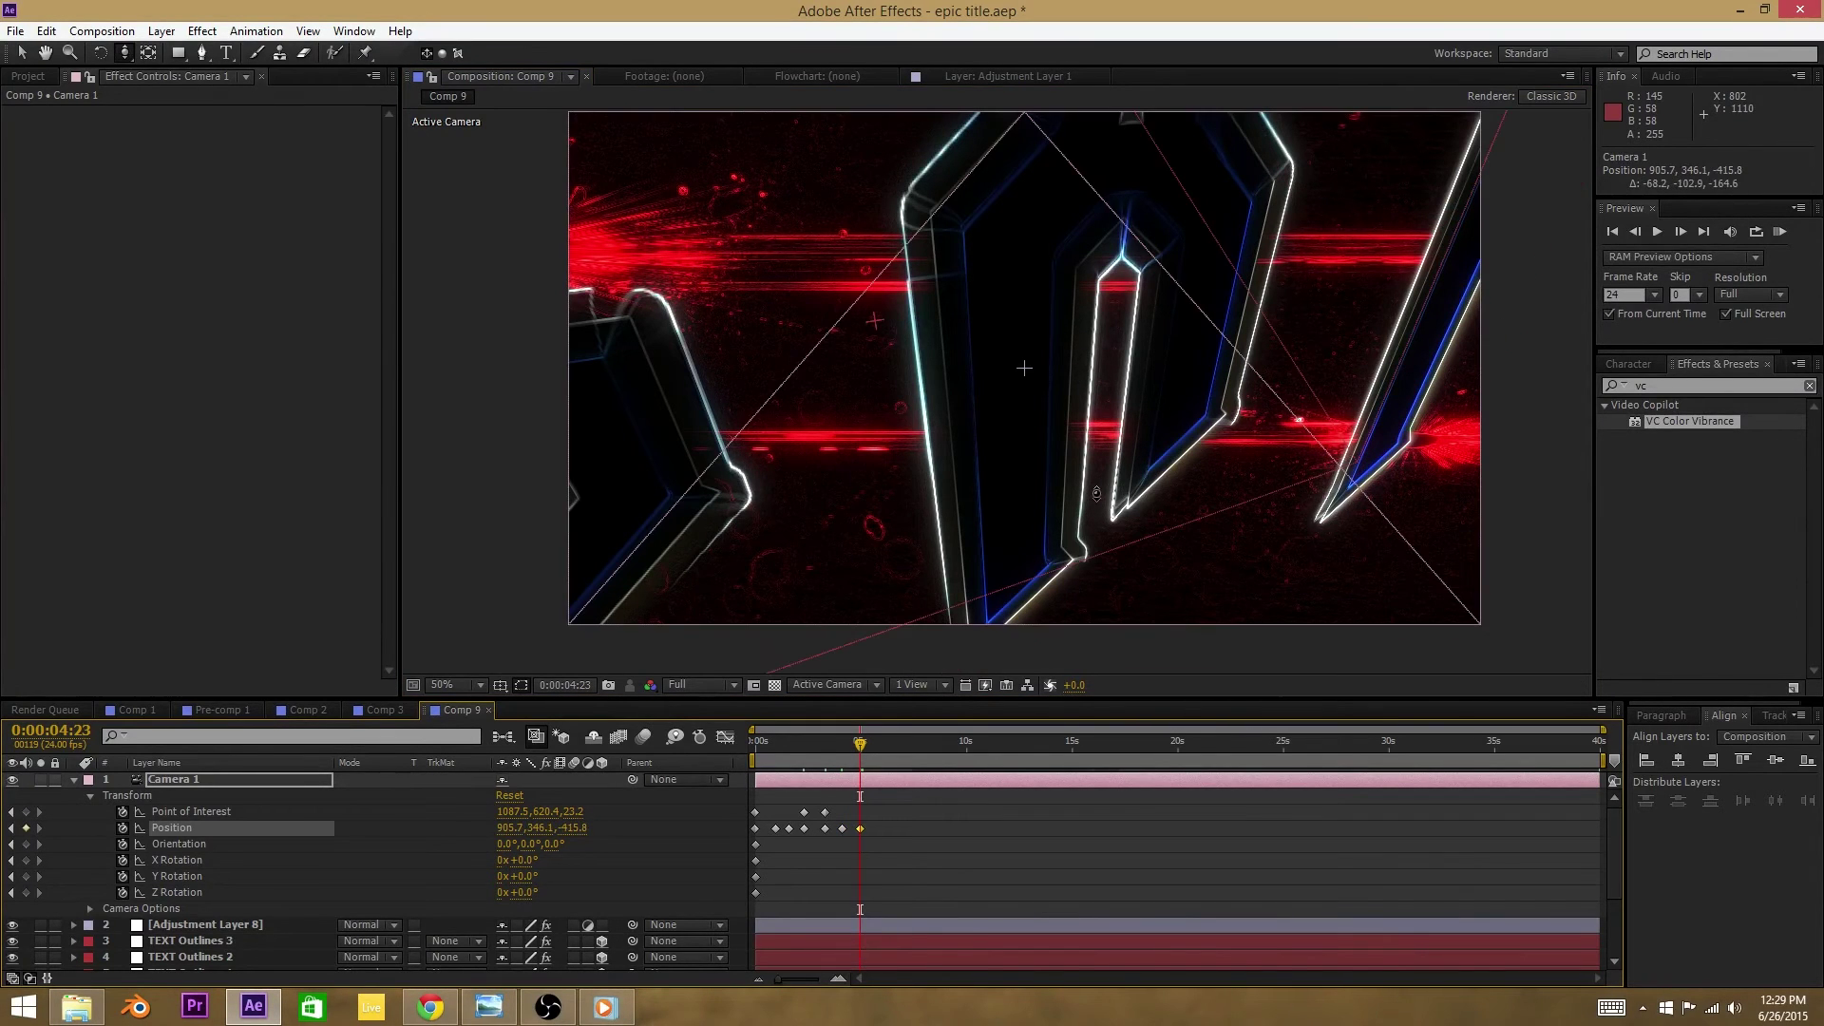
left_click_drag(1093, 518, 1009, 403)
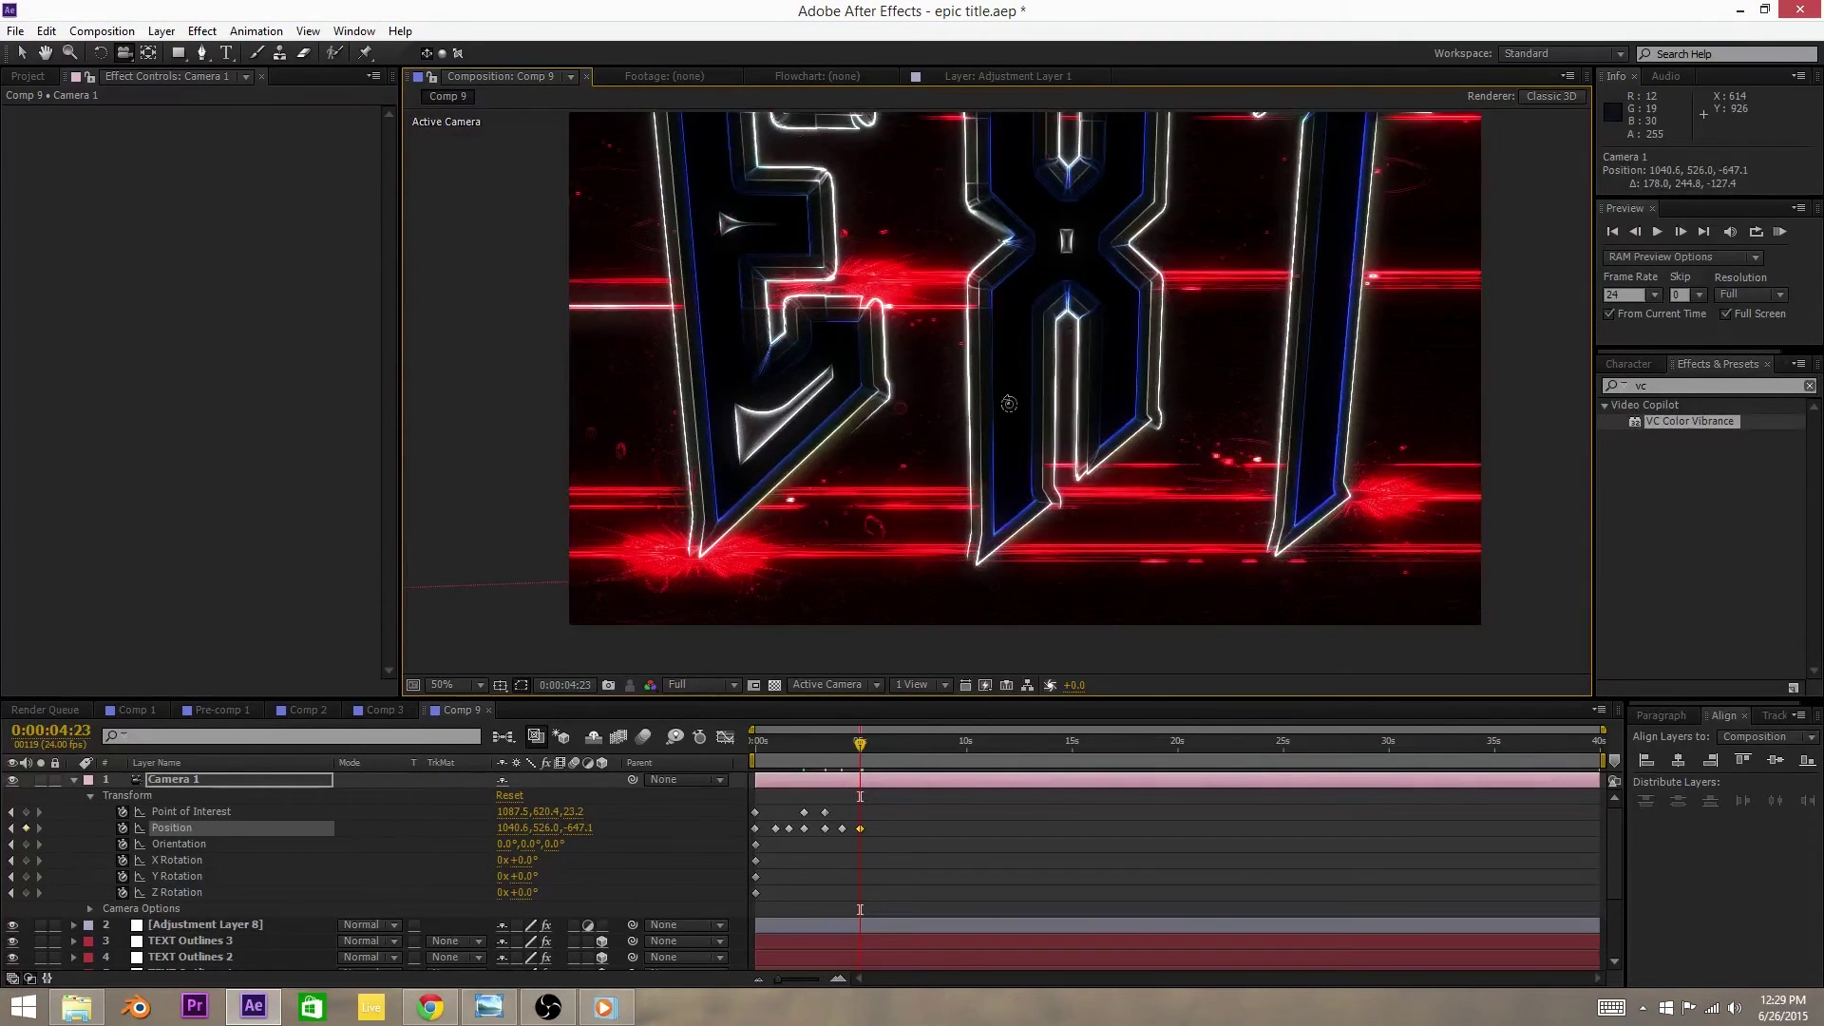
left_click_drag(1021, 328, 1037, 445)
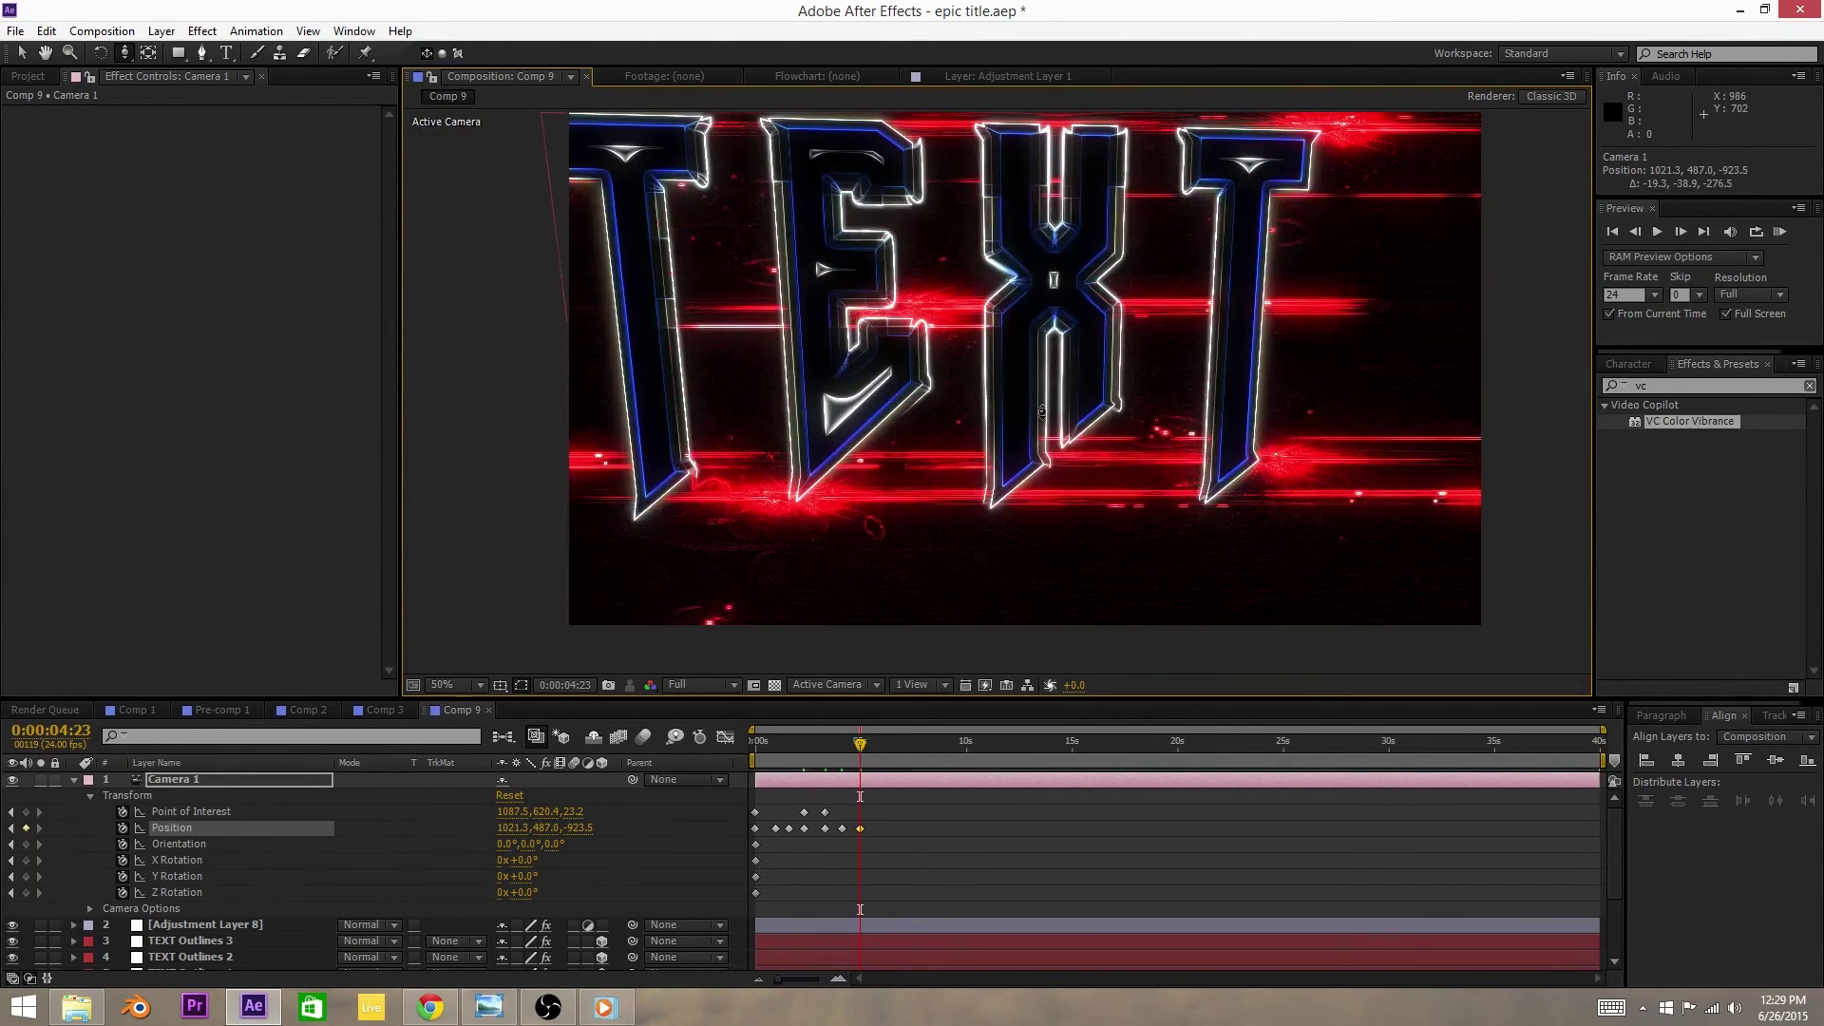
left_click_drag(1053, 379, 1135, 329)
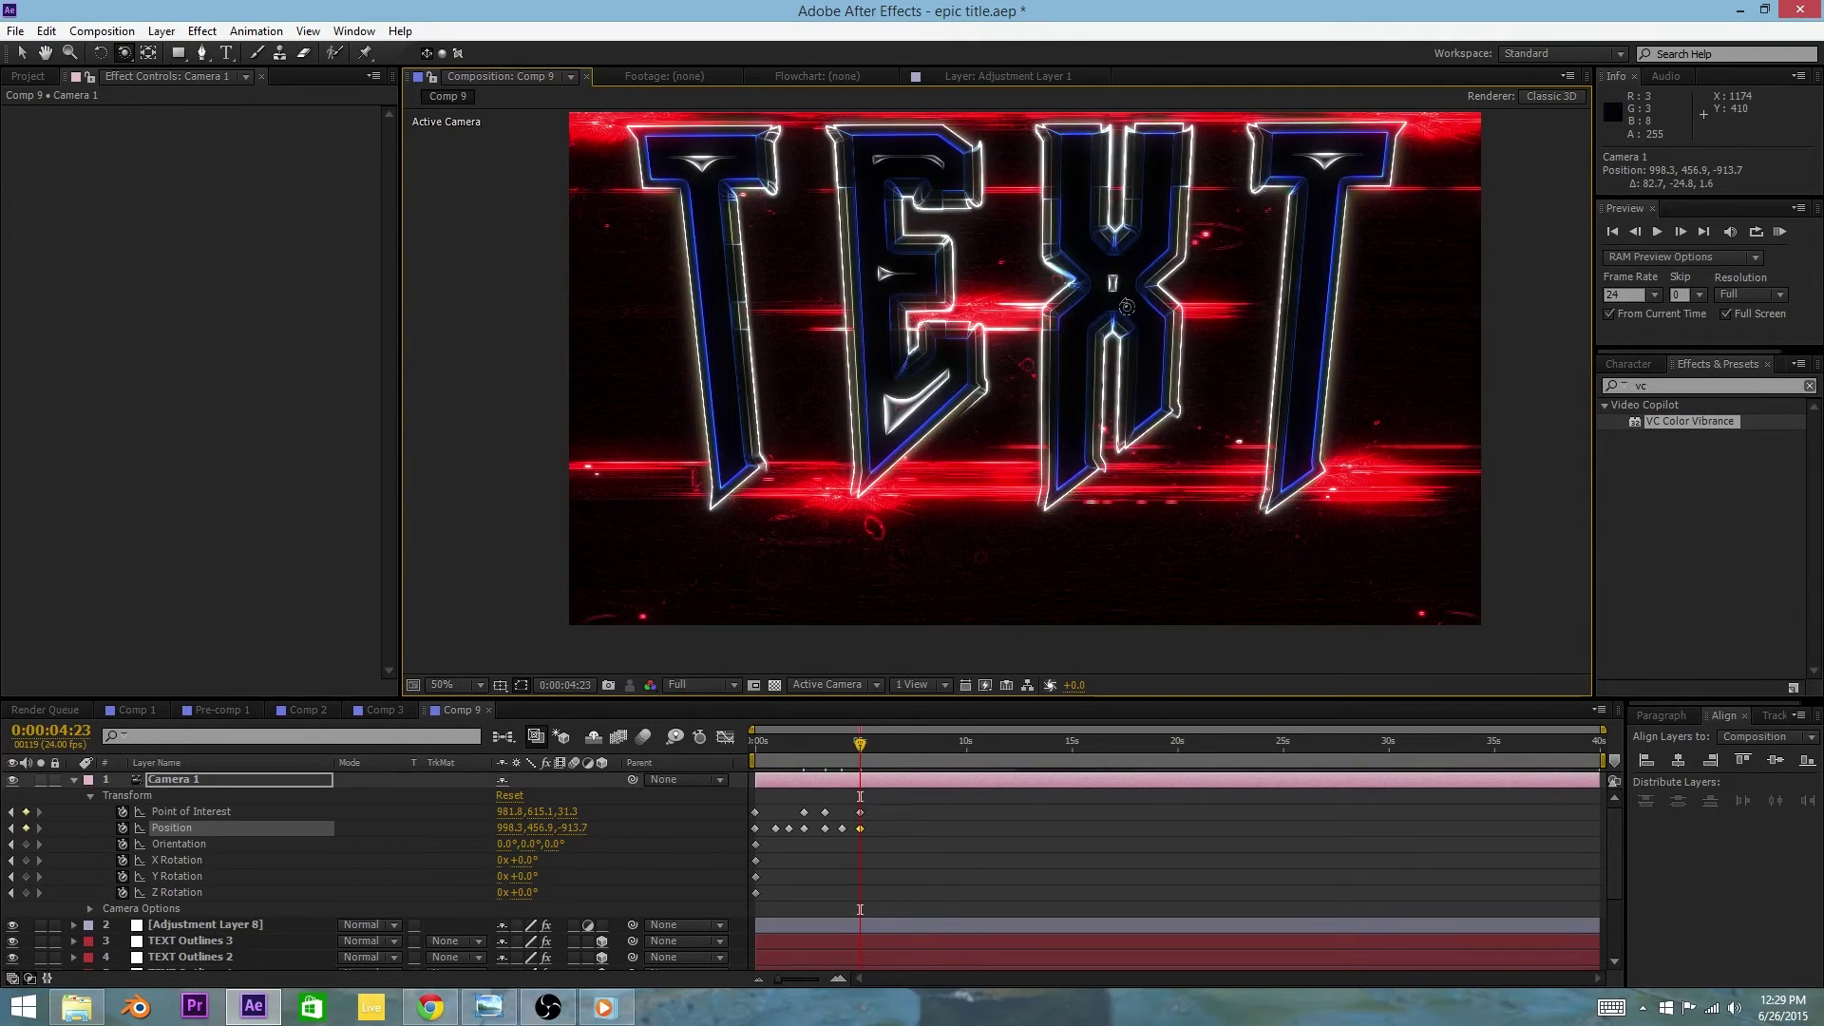
left_click_drag(1126, 307, 1143, 338)
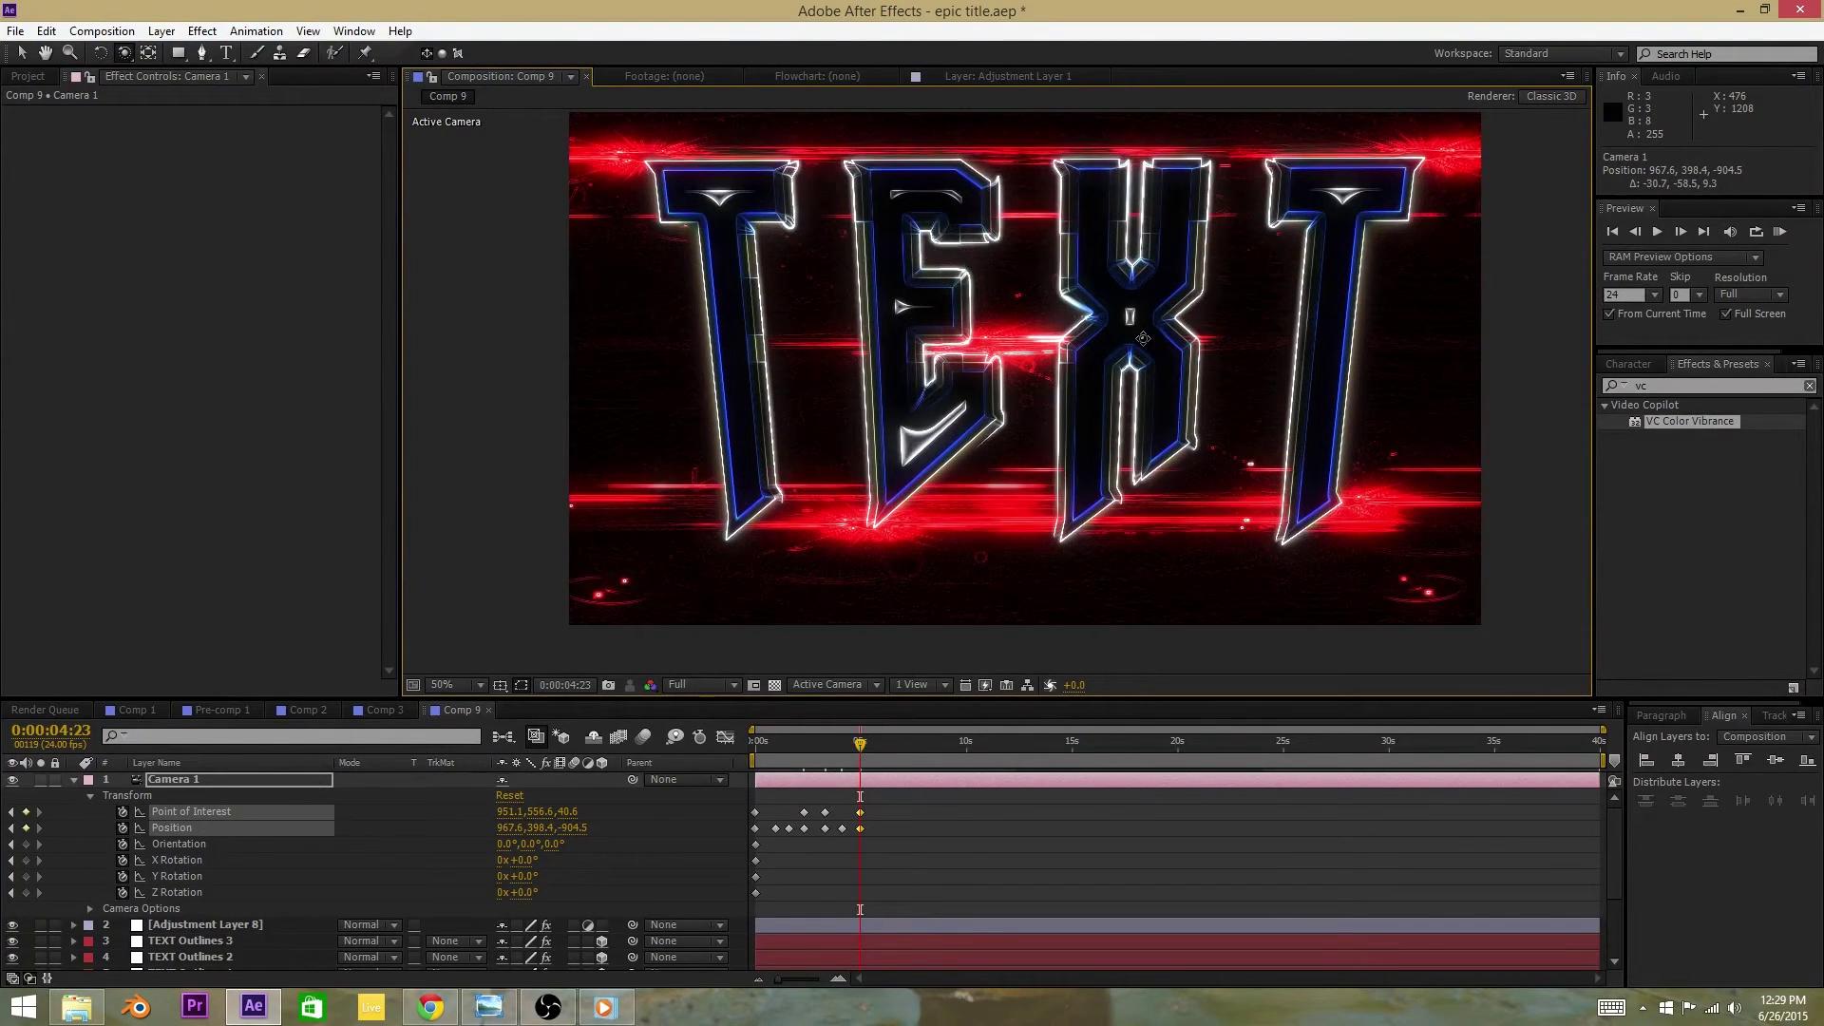
Step: Deselect the camera, return to 0:00:00:00 and set the composition's preview resolution to Quarter
key("comma")
key("v")
left_click(1358, 361)
key("period")
key("comma")
key("period")
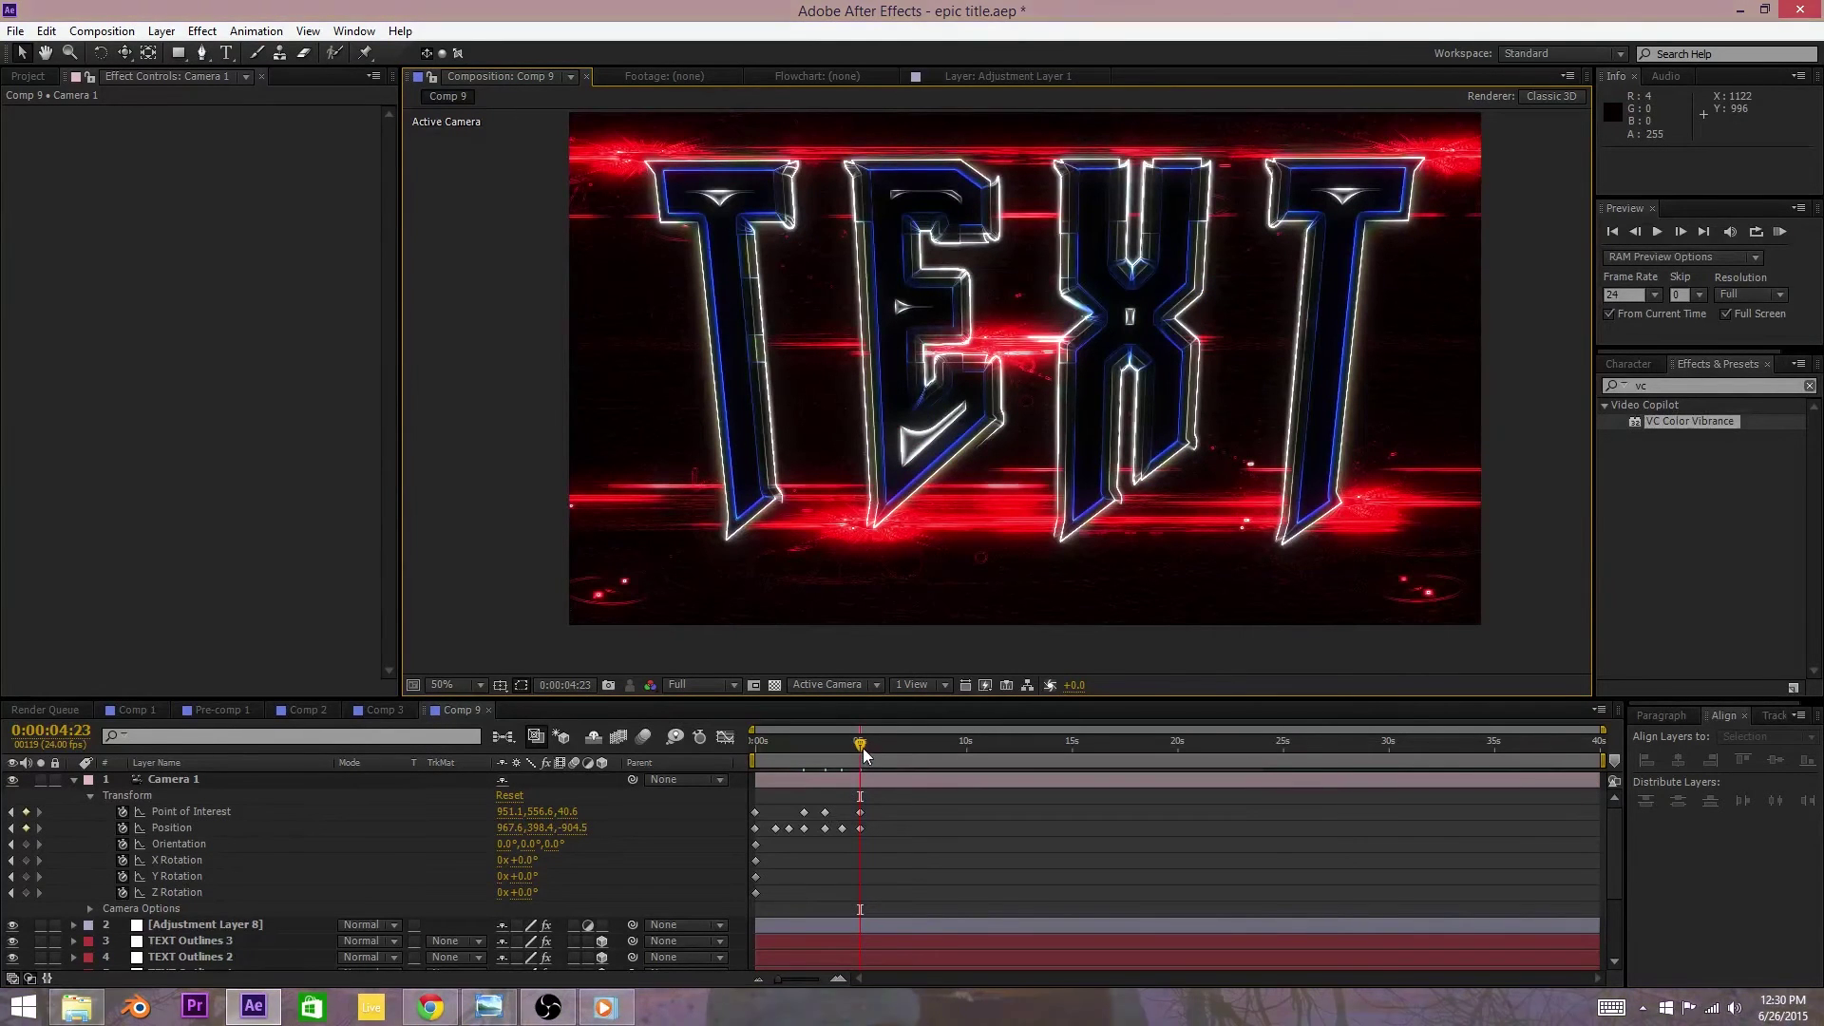
left_click_drag(861, 743, 737, 744)
left_click(698, 684)
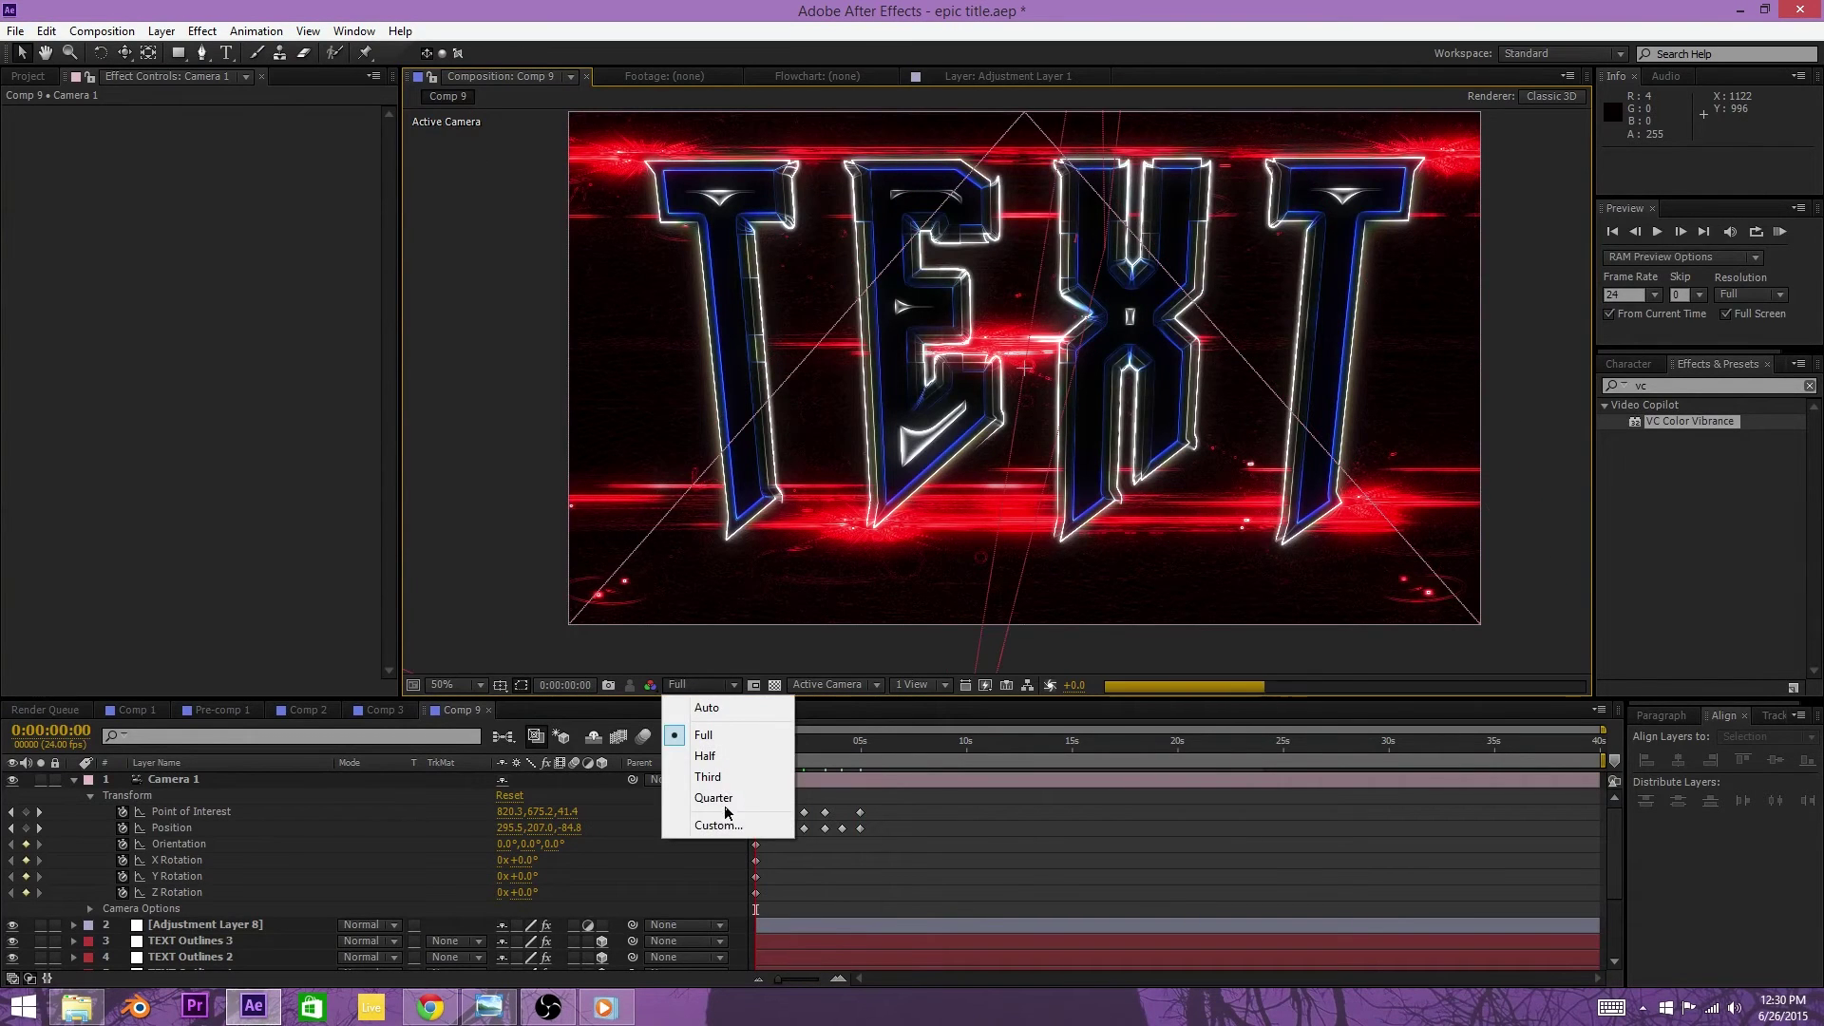
left_click(722, 799)
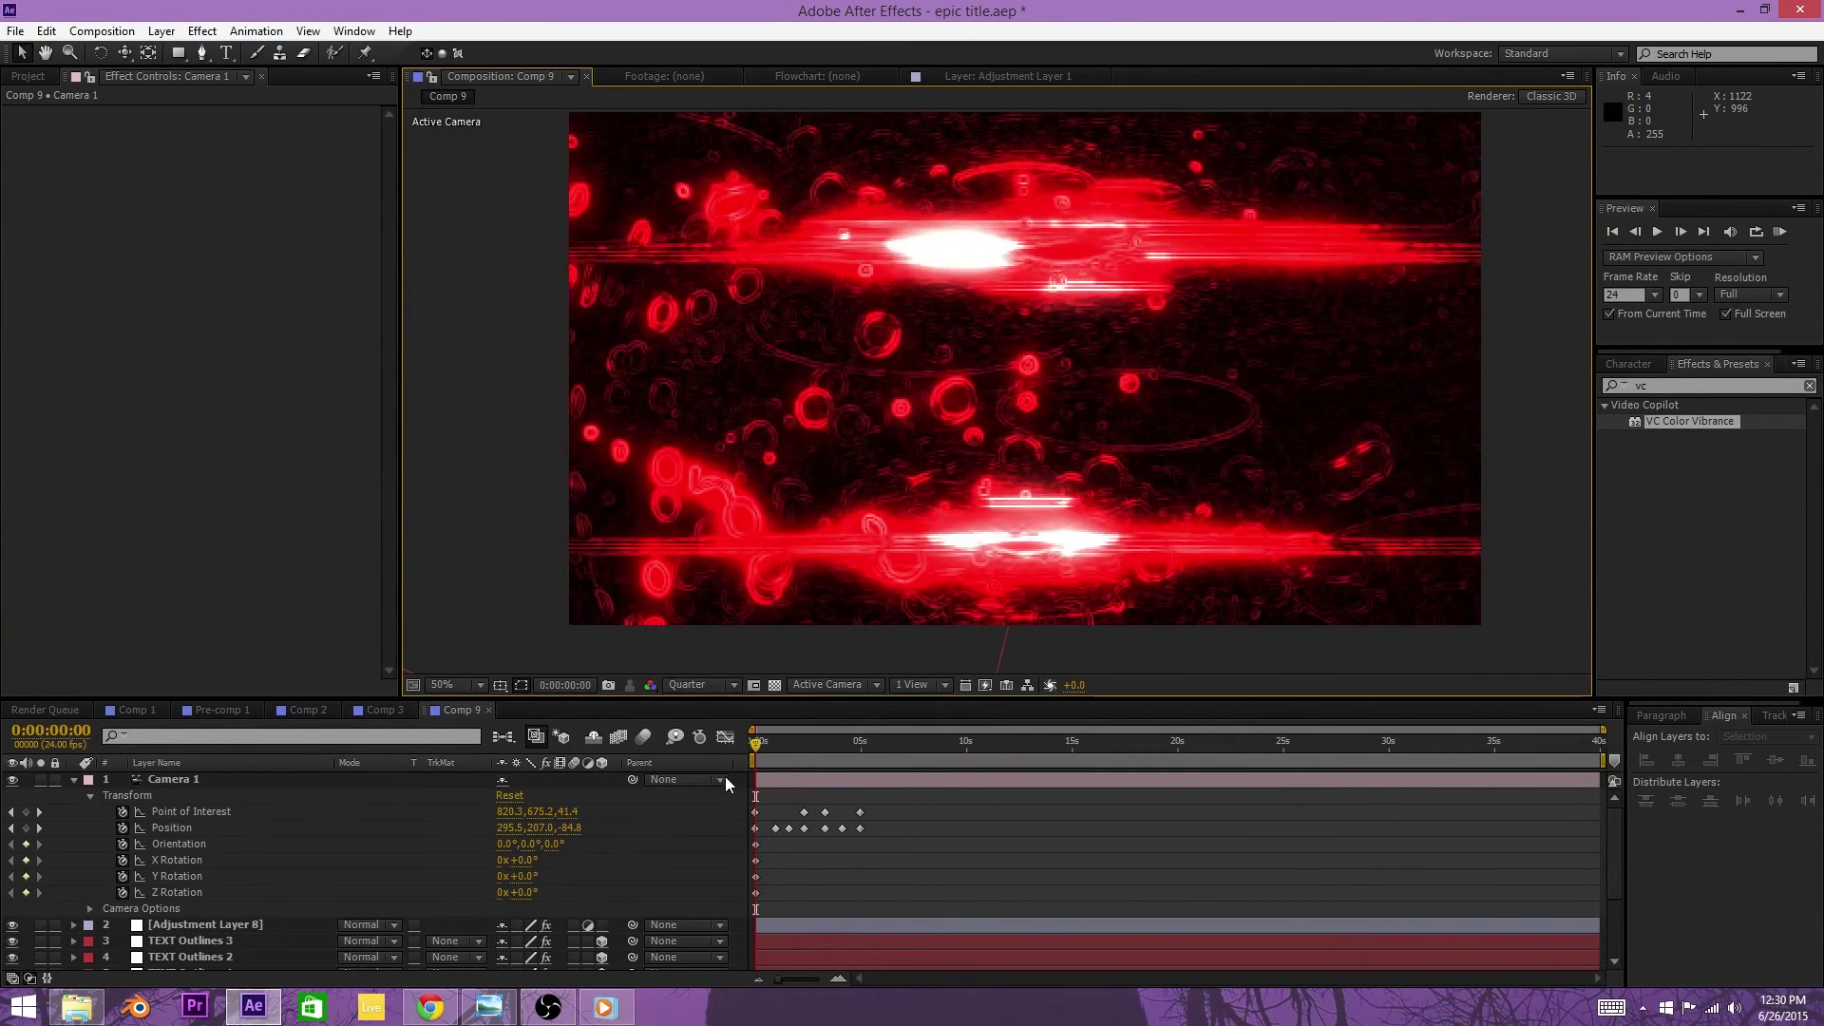
Step: Preview the camera fly-through from the start, return to 0:00:05:02 and set the preview resolution to Full
key("space")
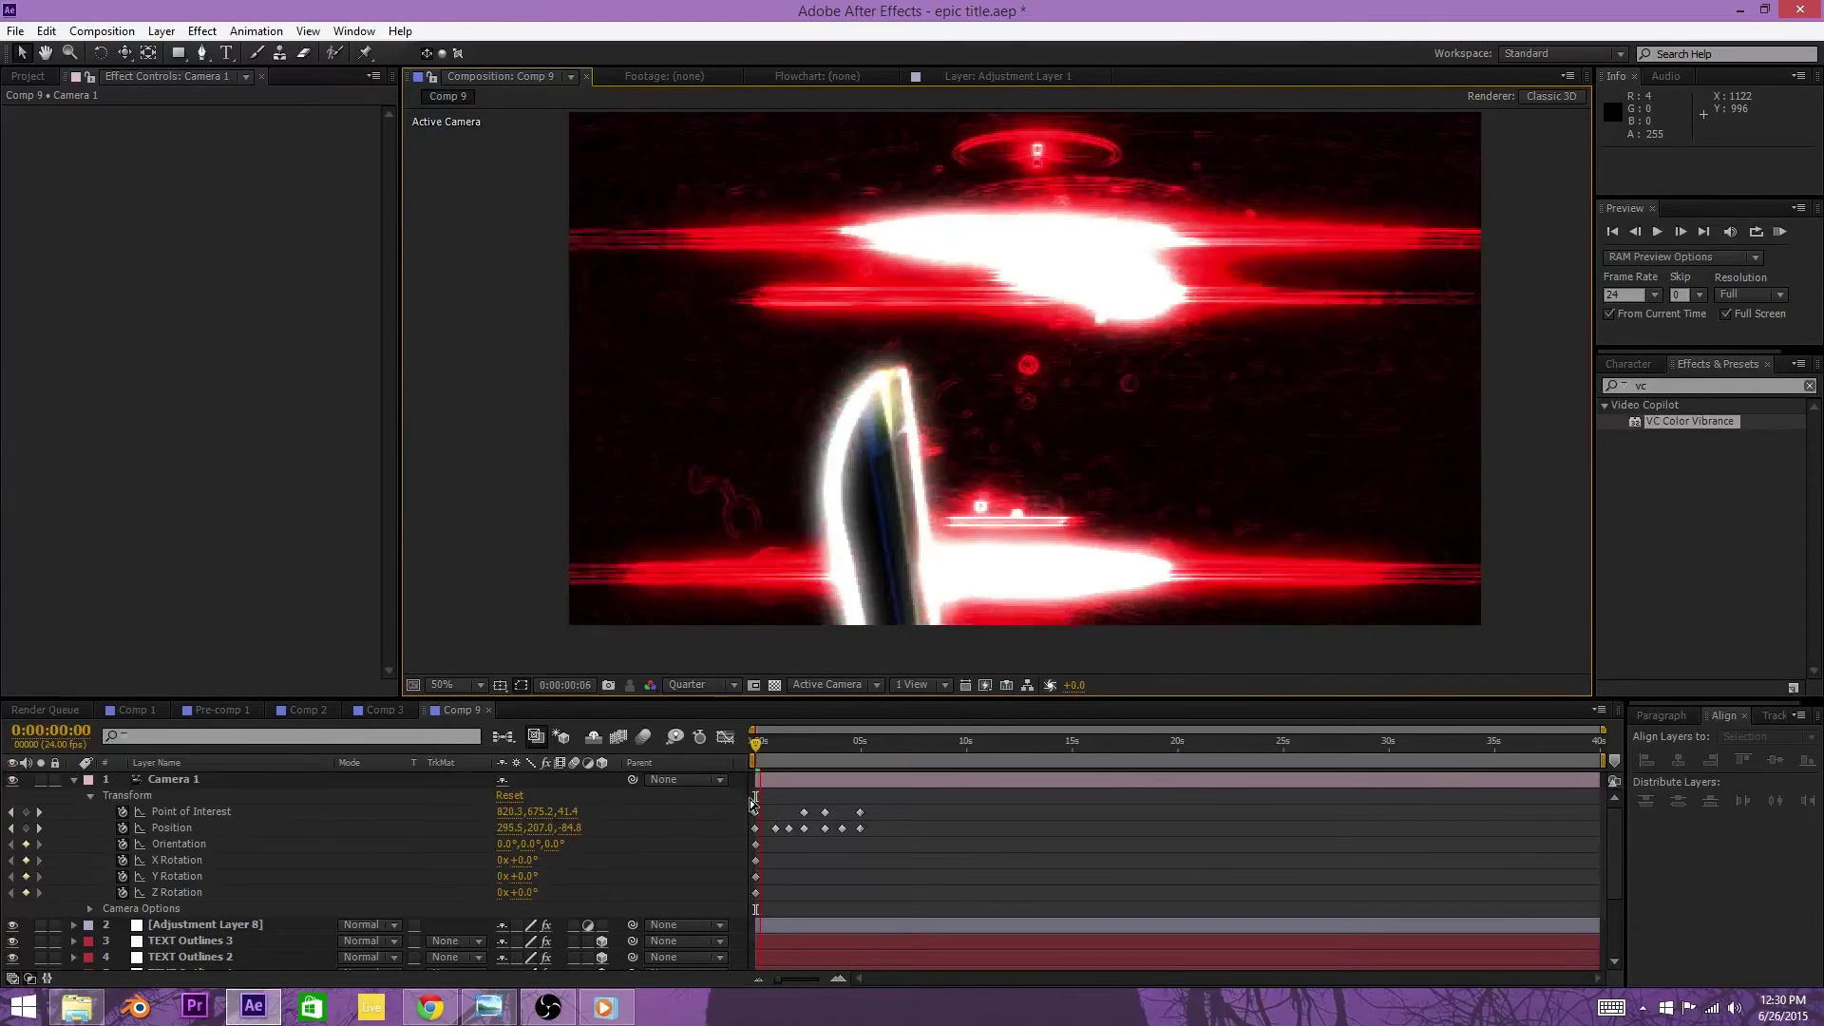
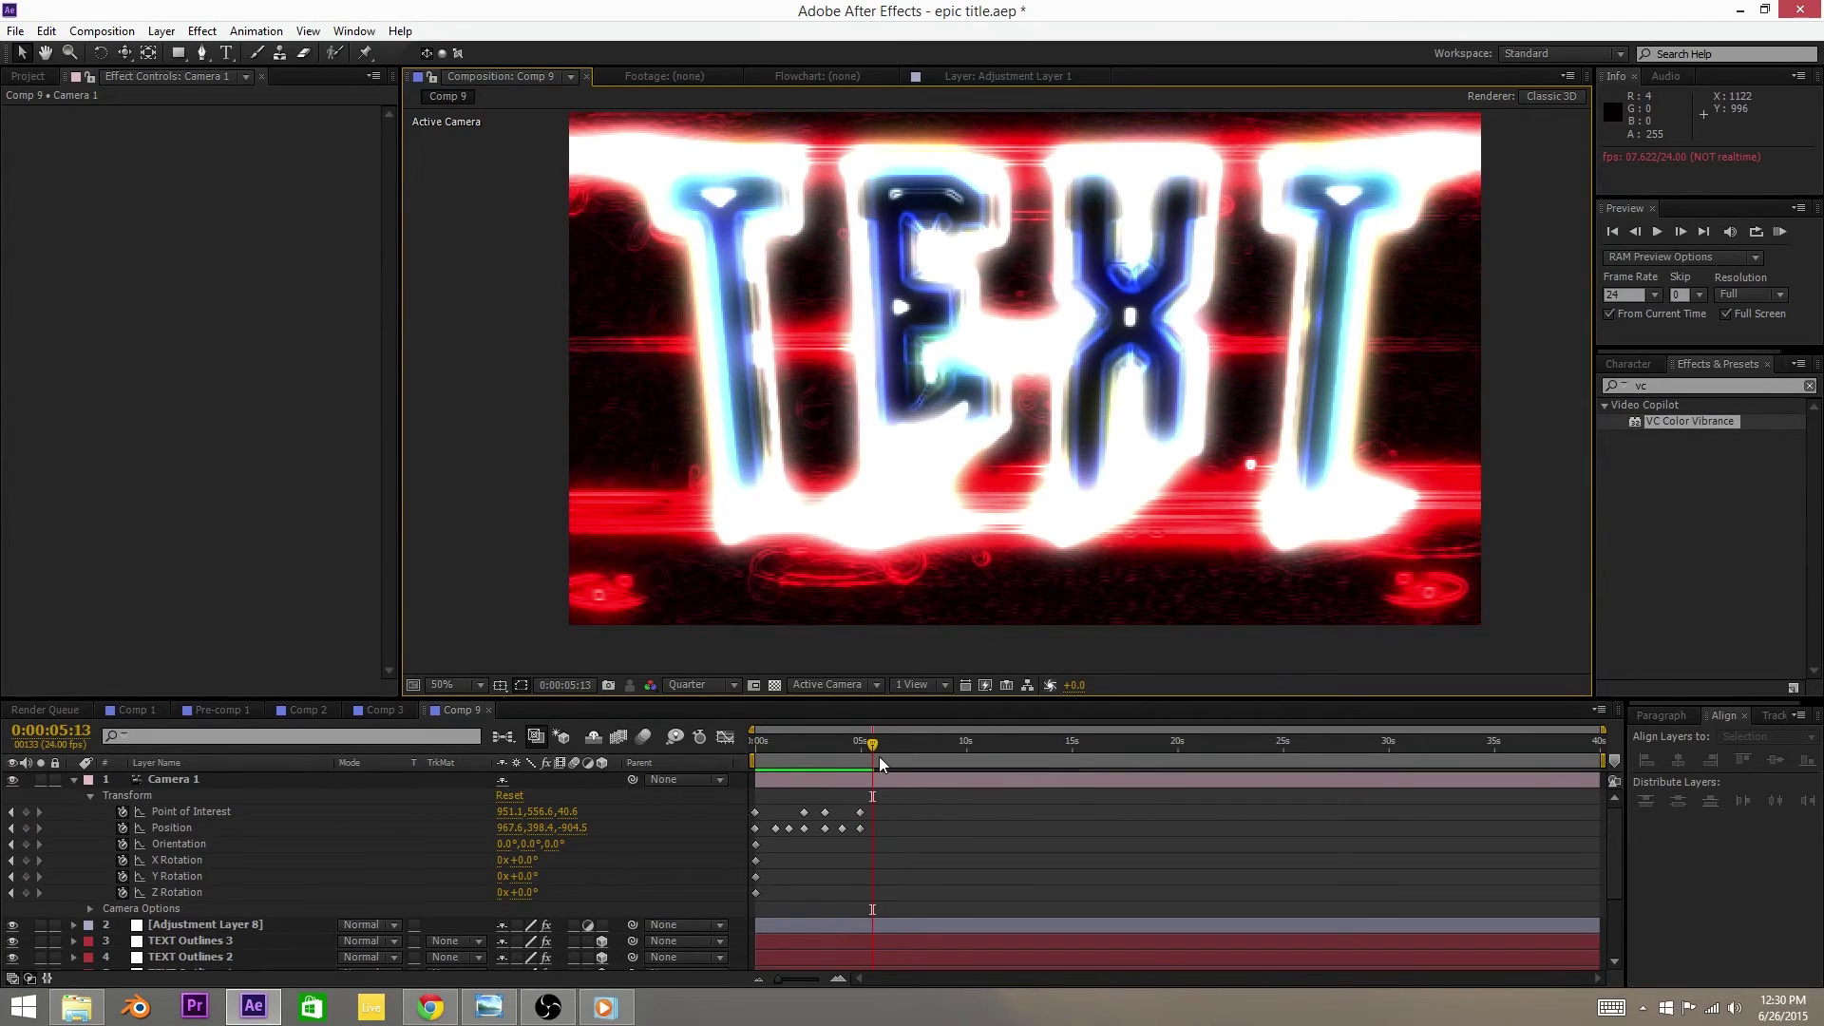
left_click_drag(880, 756, 863, 756)
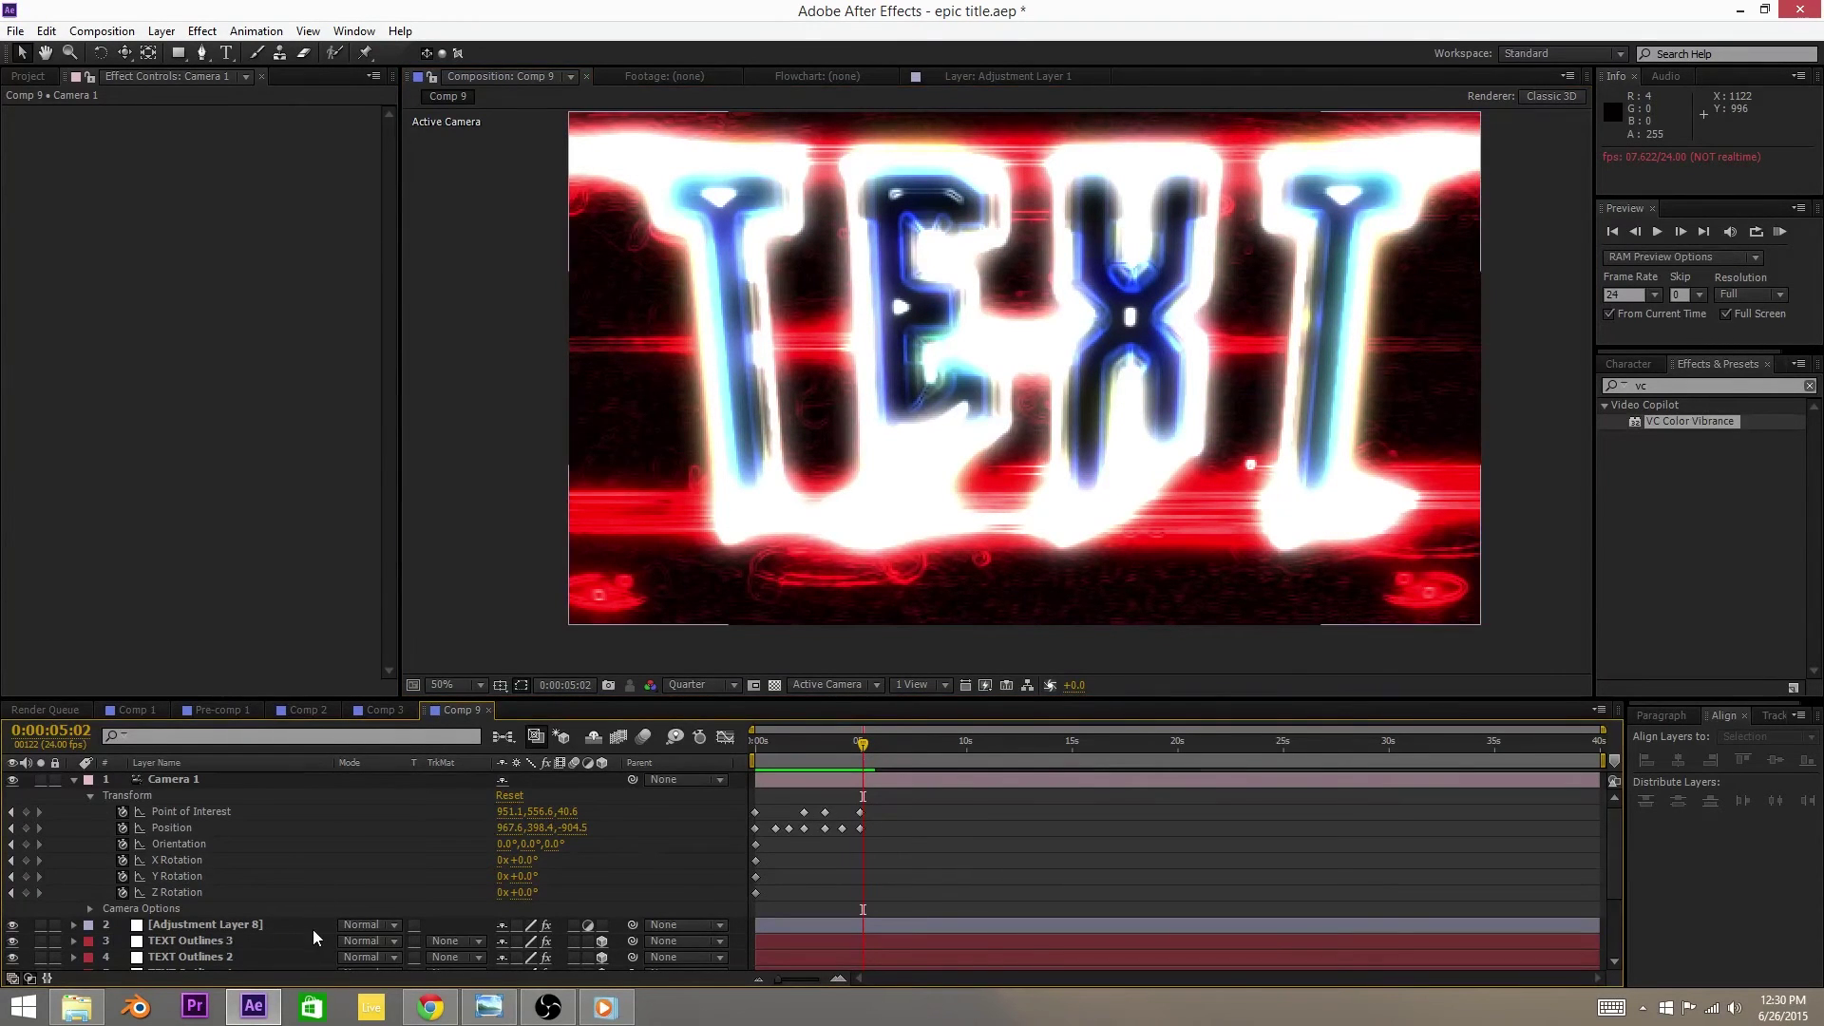
scroll(313, 926, "down", 2)
left_click(696, 685)
left_click(707, 733)
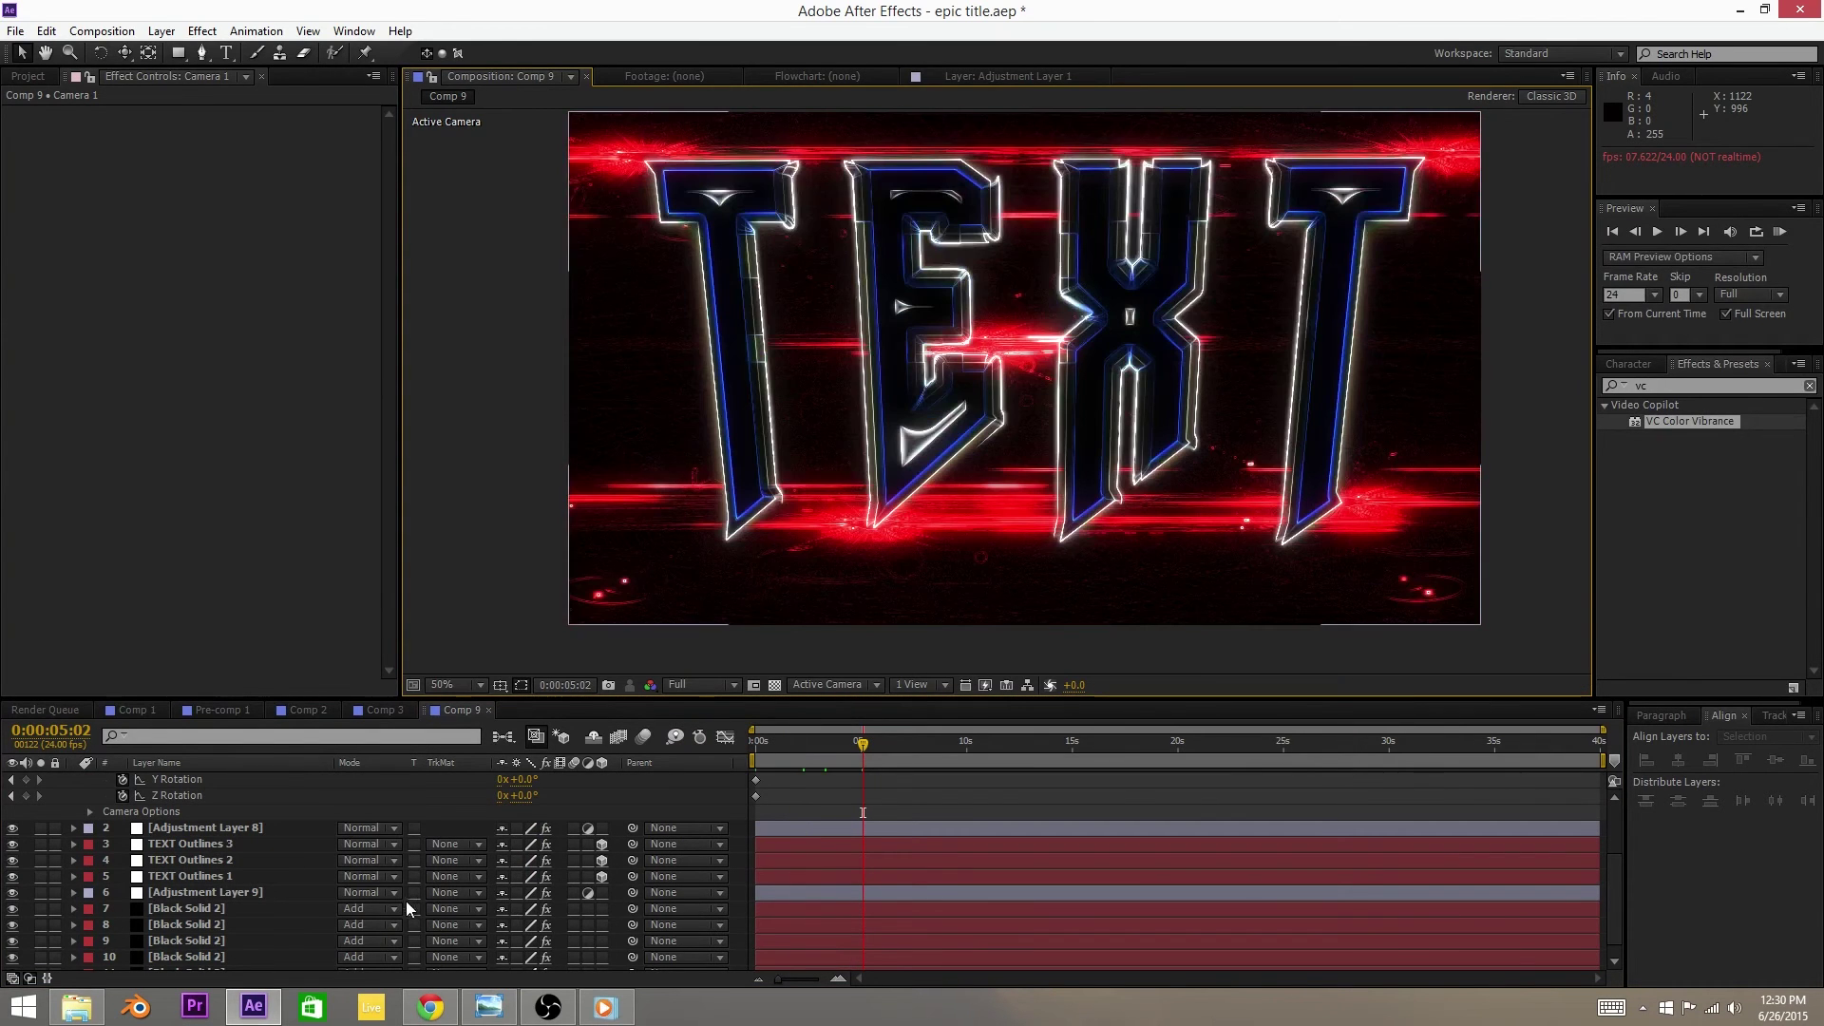
Step: Add flicker to the Optical Flares on the Black Solid 2 layers, with Speed 19 and Amount 17 on layer 9, and 11 and 15 on layer 7
scroll(355, 969, "down", 1)
left_click(186, 944)
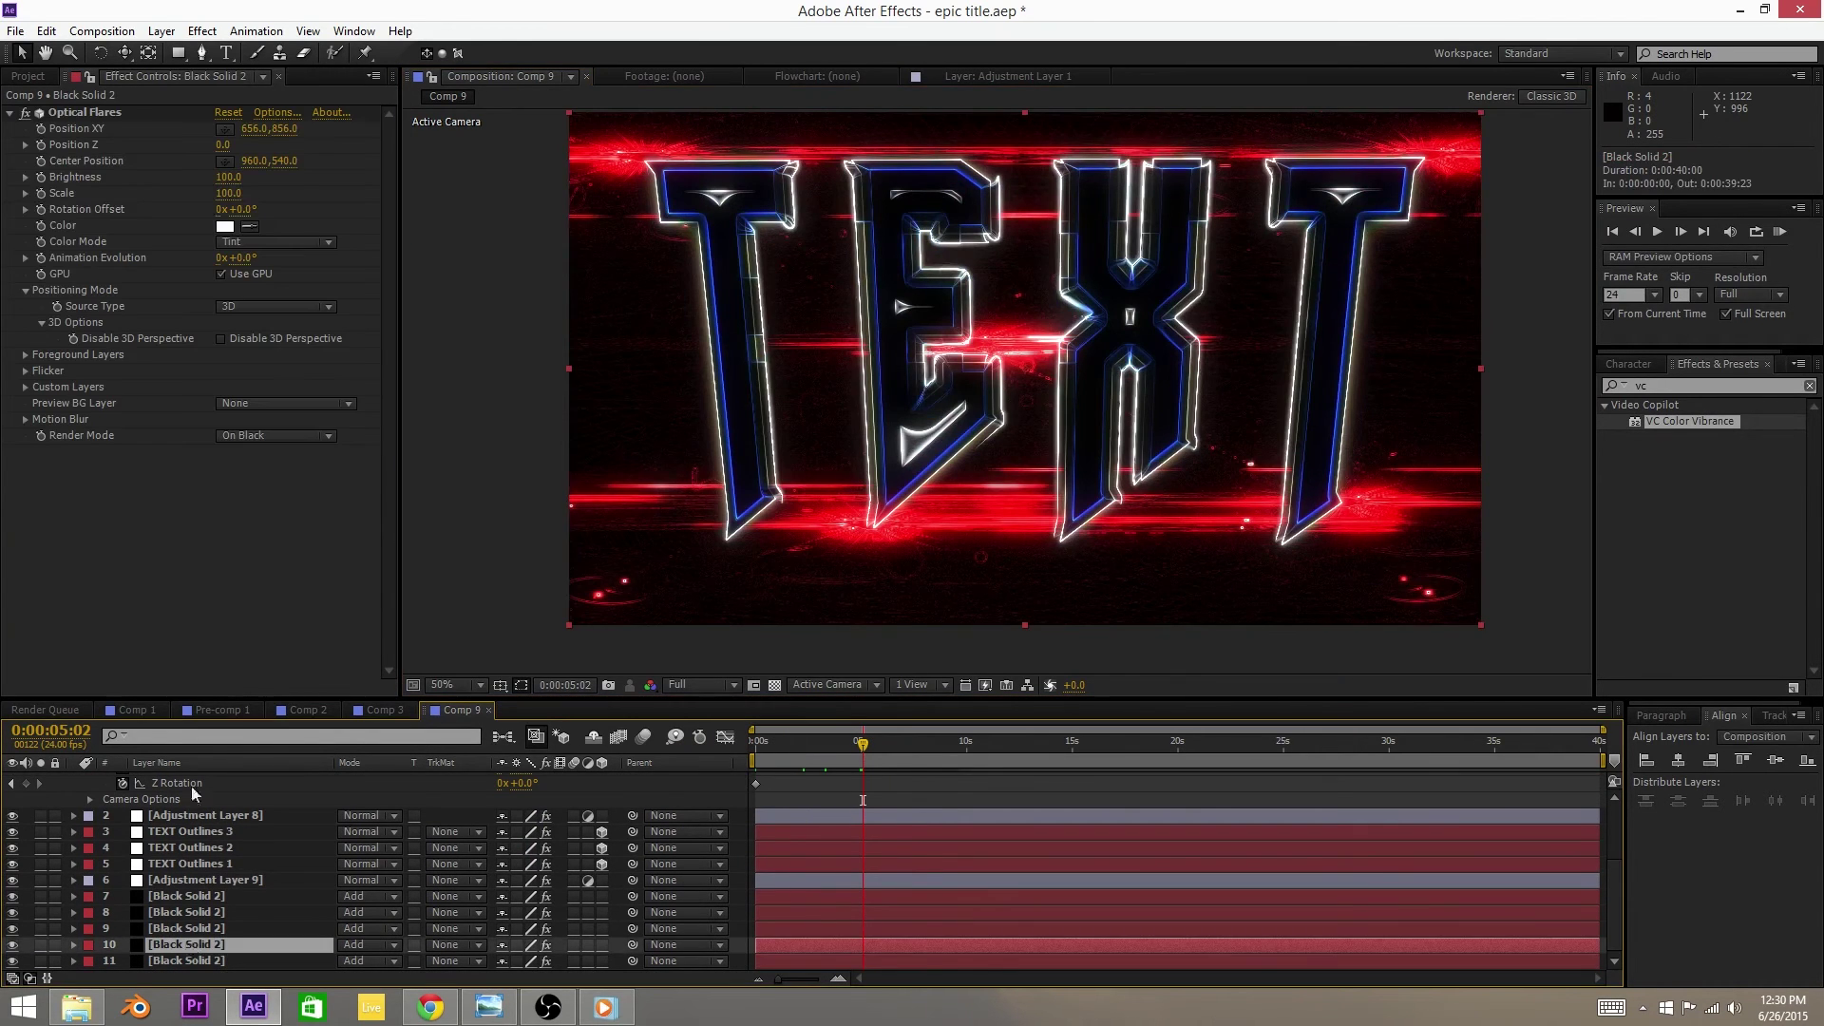
left_click(26, 371)
mouse_move(230, 404)
left_mouse_down()
mouse_move(252, 405)
mouse_move(235, 419)
left_mouse_up()
left_click(203, 928)
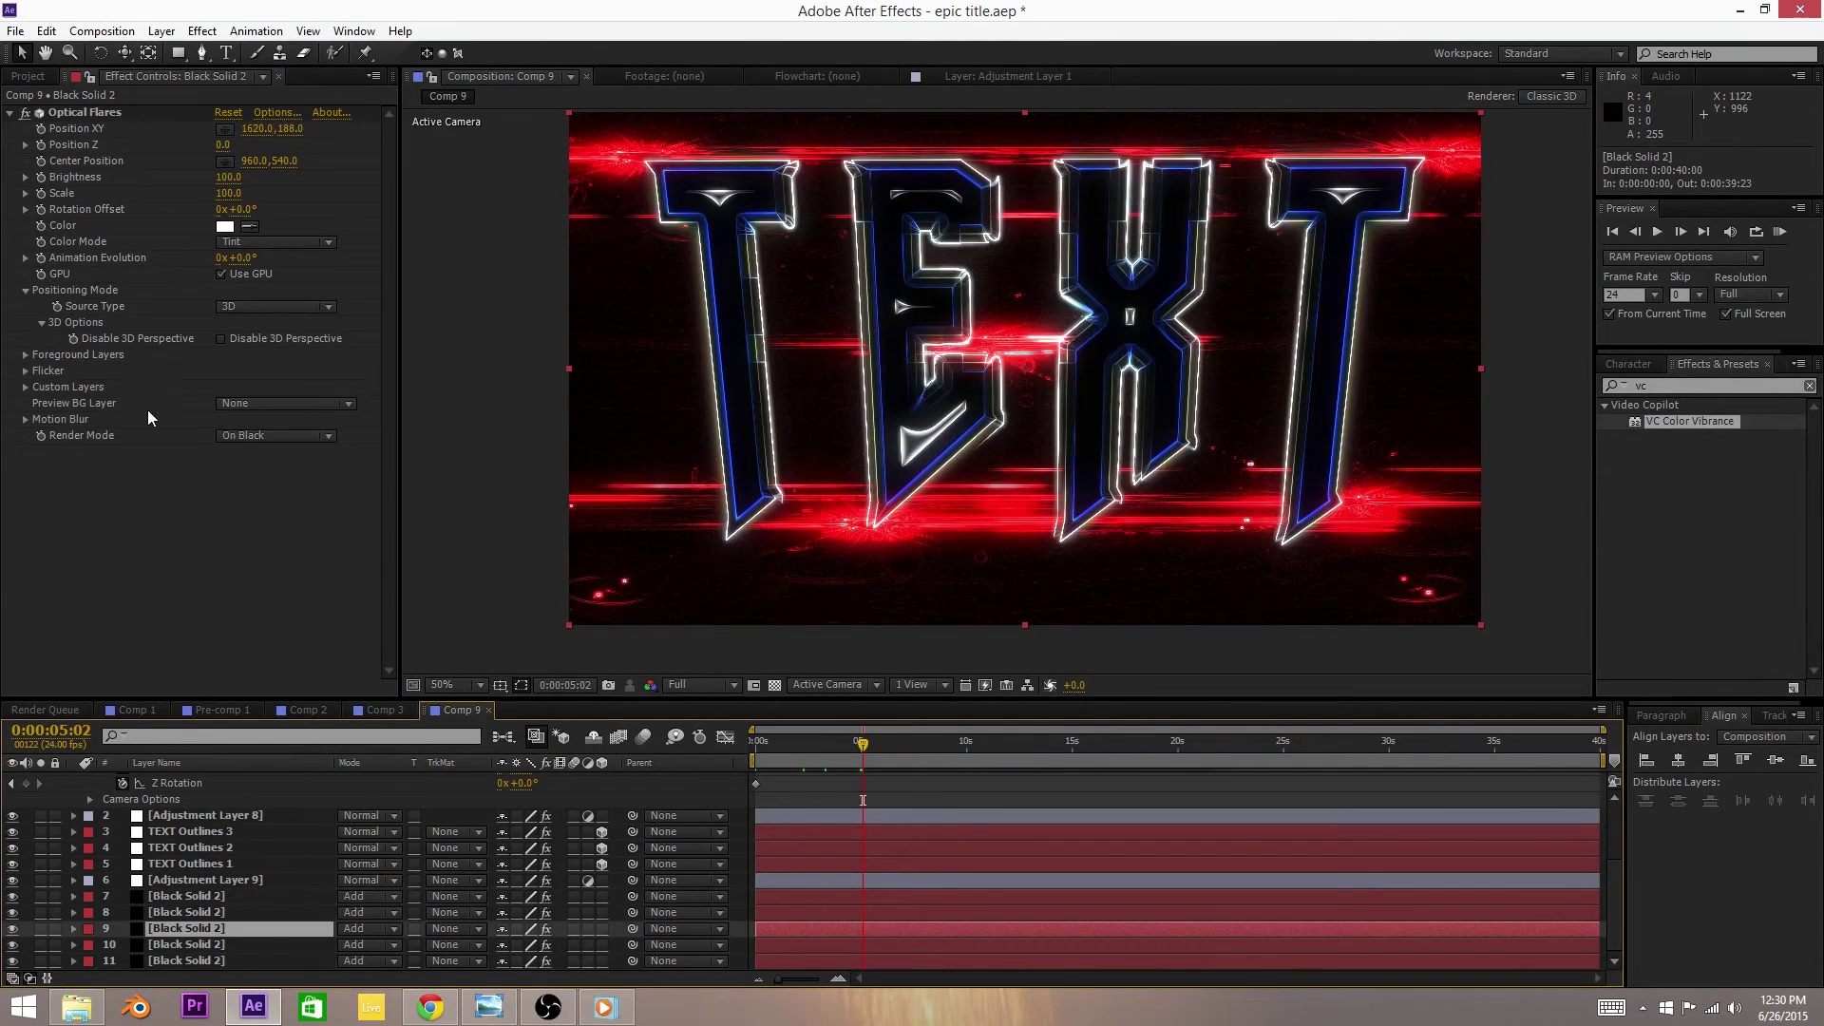
left_click(25, 371)
left_click_drag(226, 405, 240, 418)
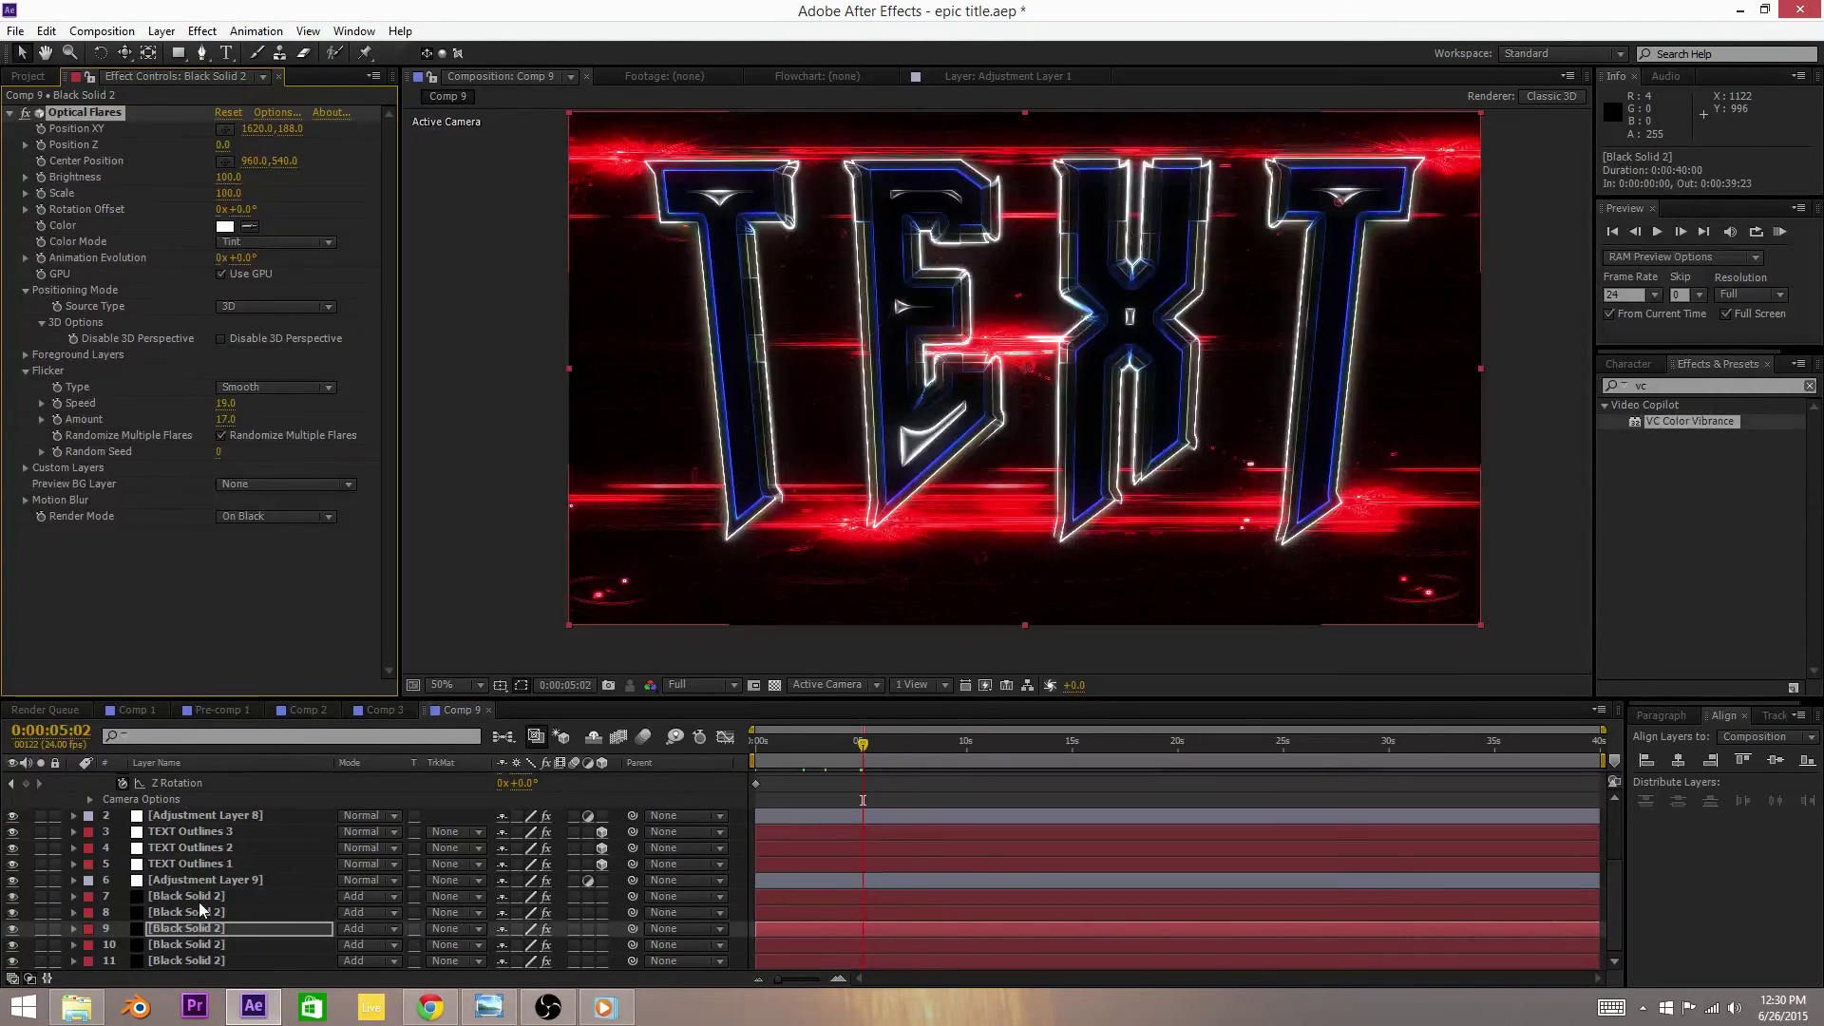
left_click(199, 902)
left_click(24, 370)
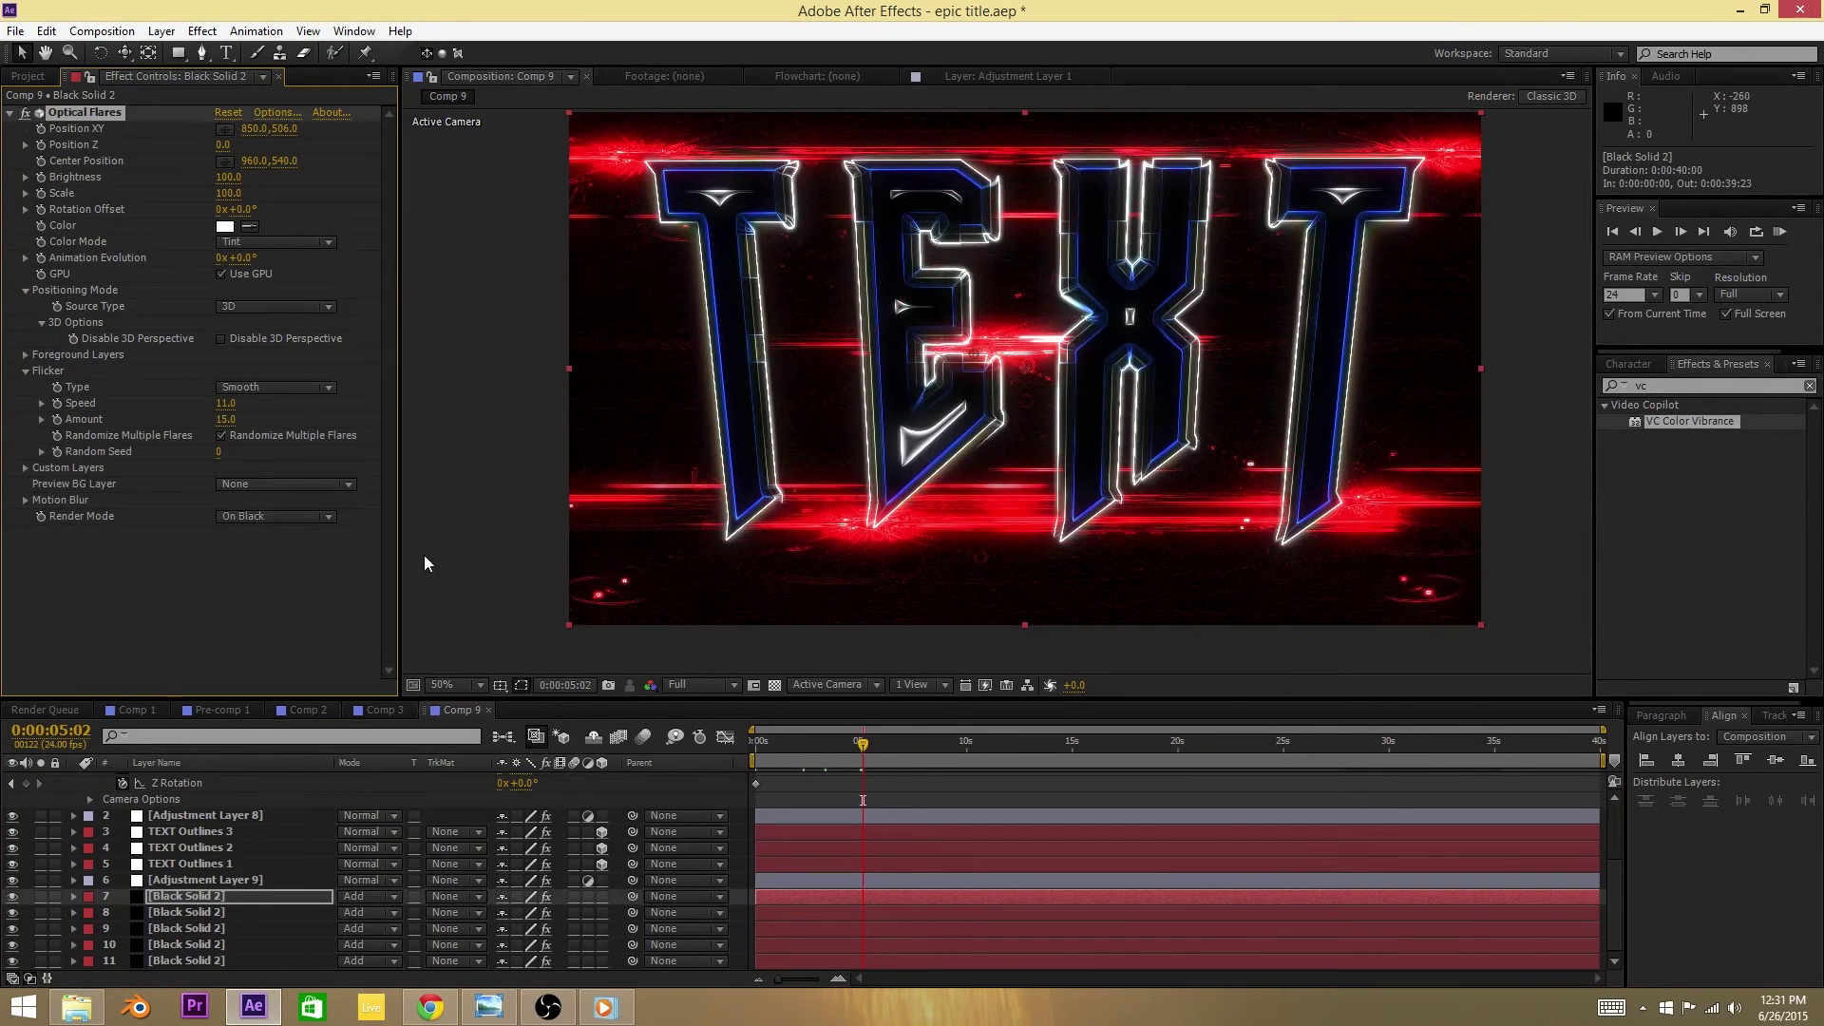
Step: At 0:00:04:21, create a new adjustment layer and place it directly beneath TEXT Outlines 1
left_click(1049, 806)
left_click_drag(885, 749, 851, 745)
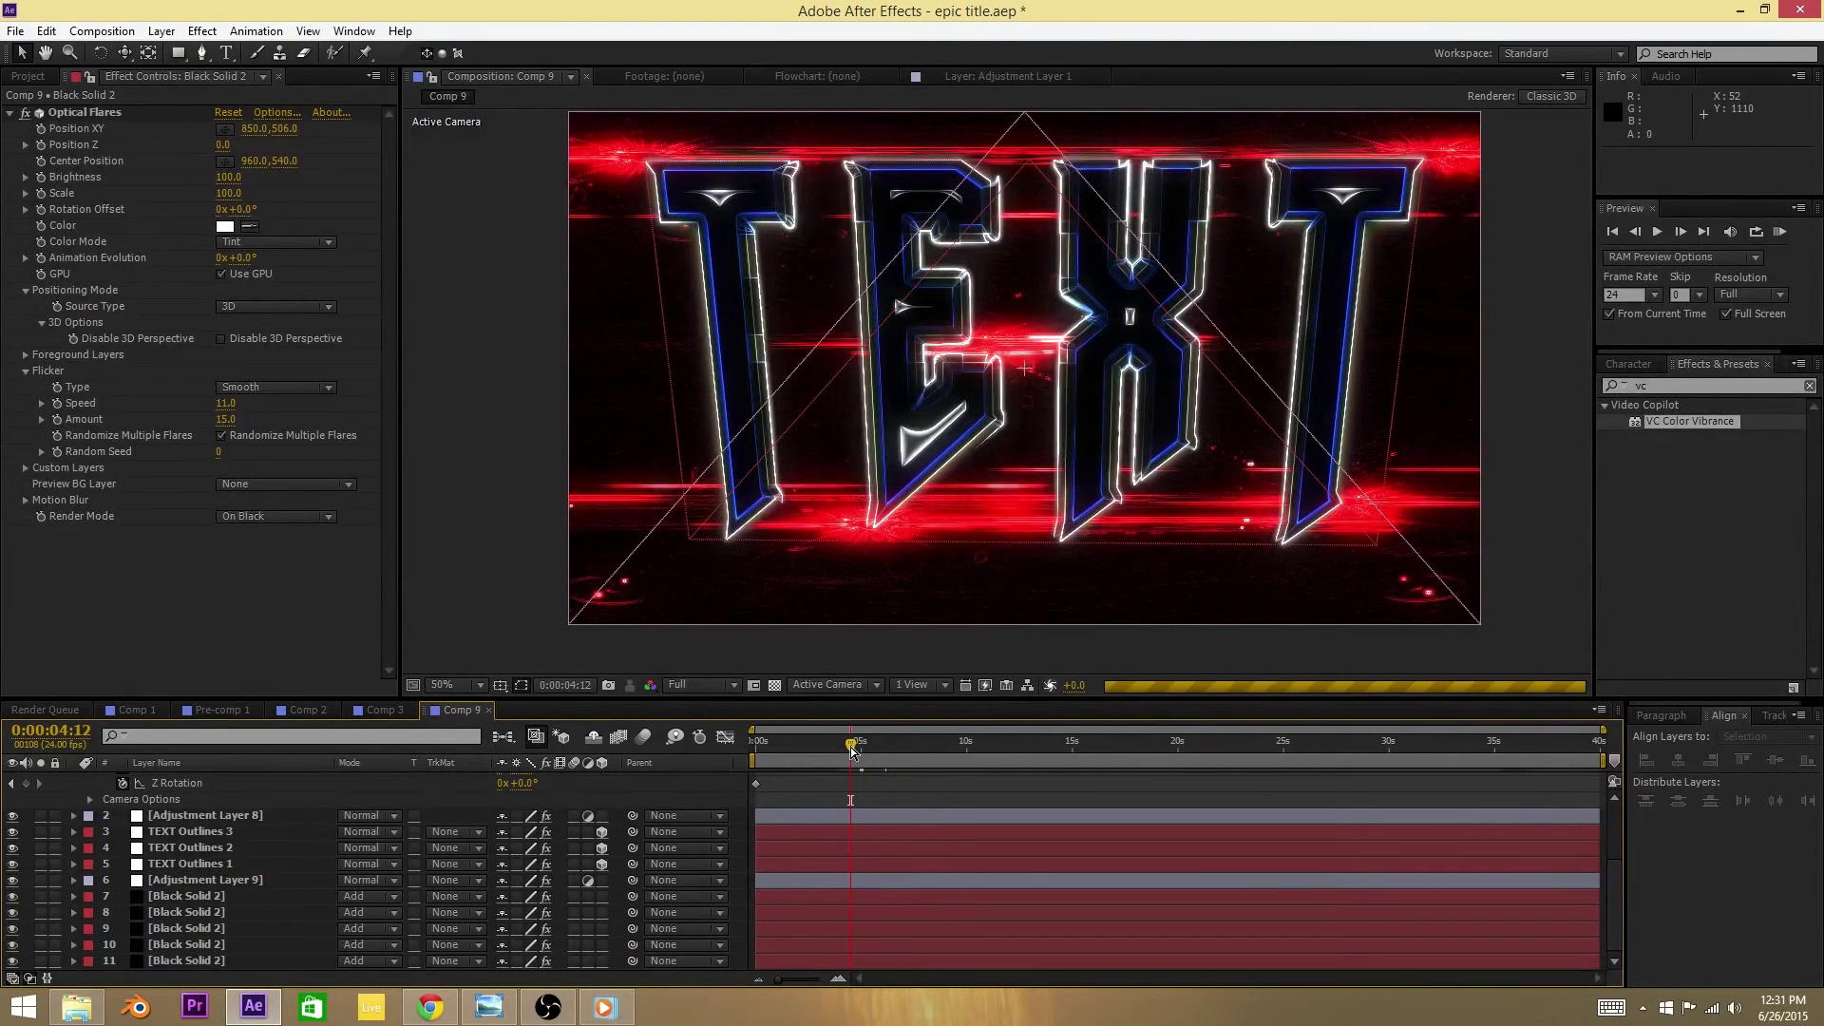
left_click_drag(851, 747, 858, 752)
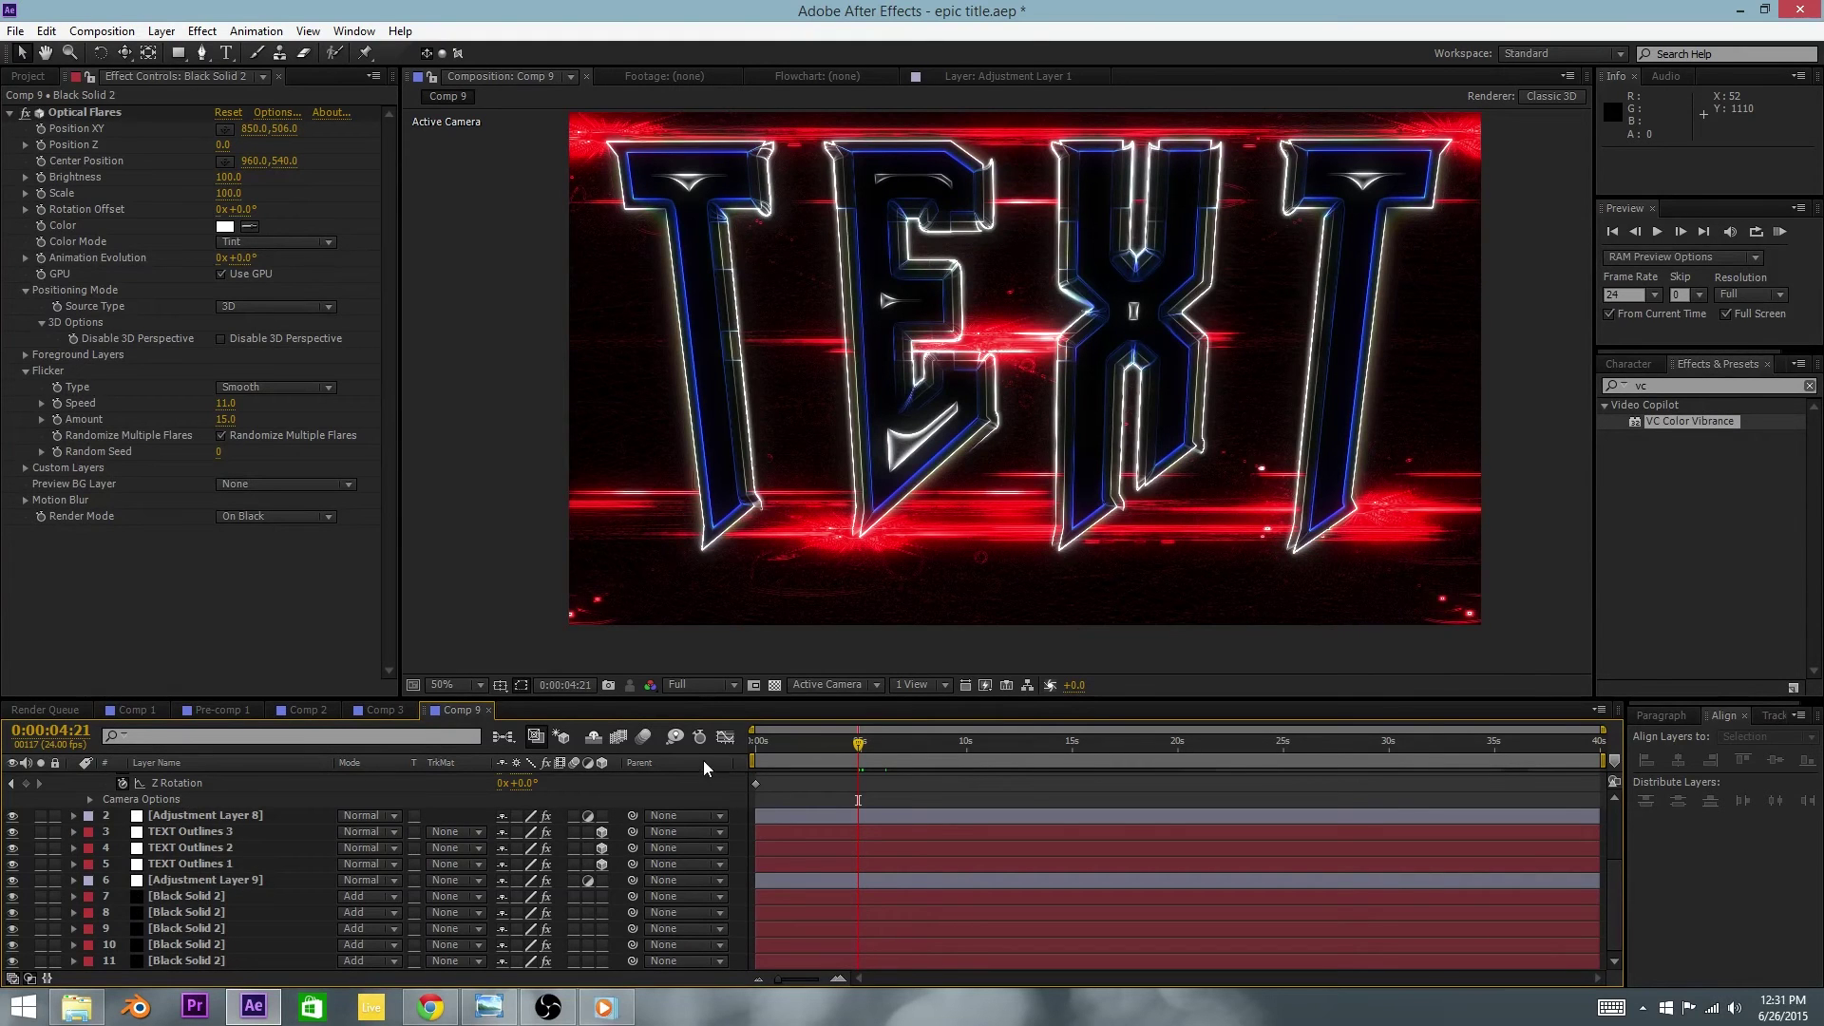
right_click(741, 790)
mouse_move(852, 591)
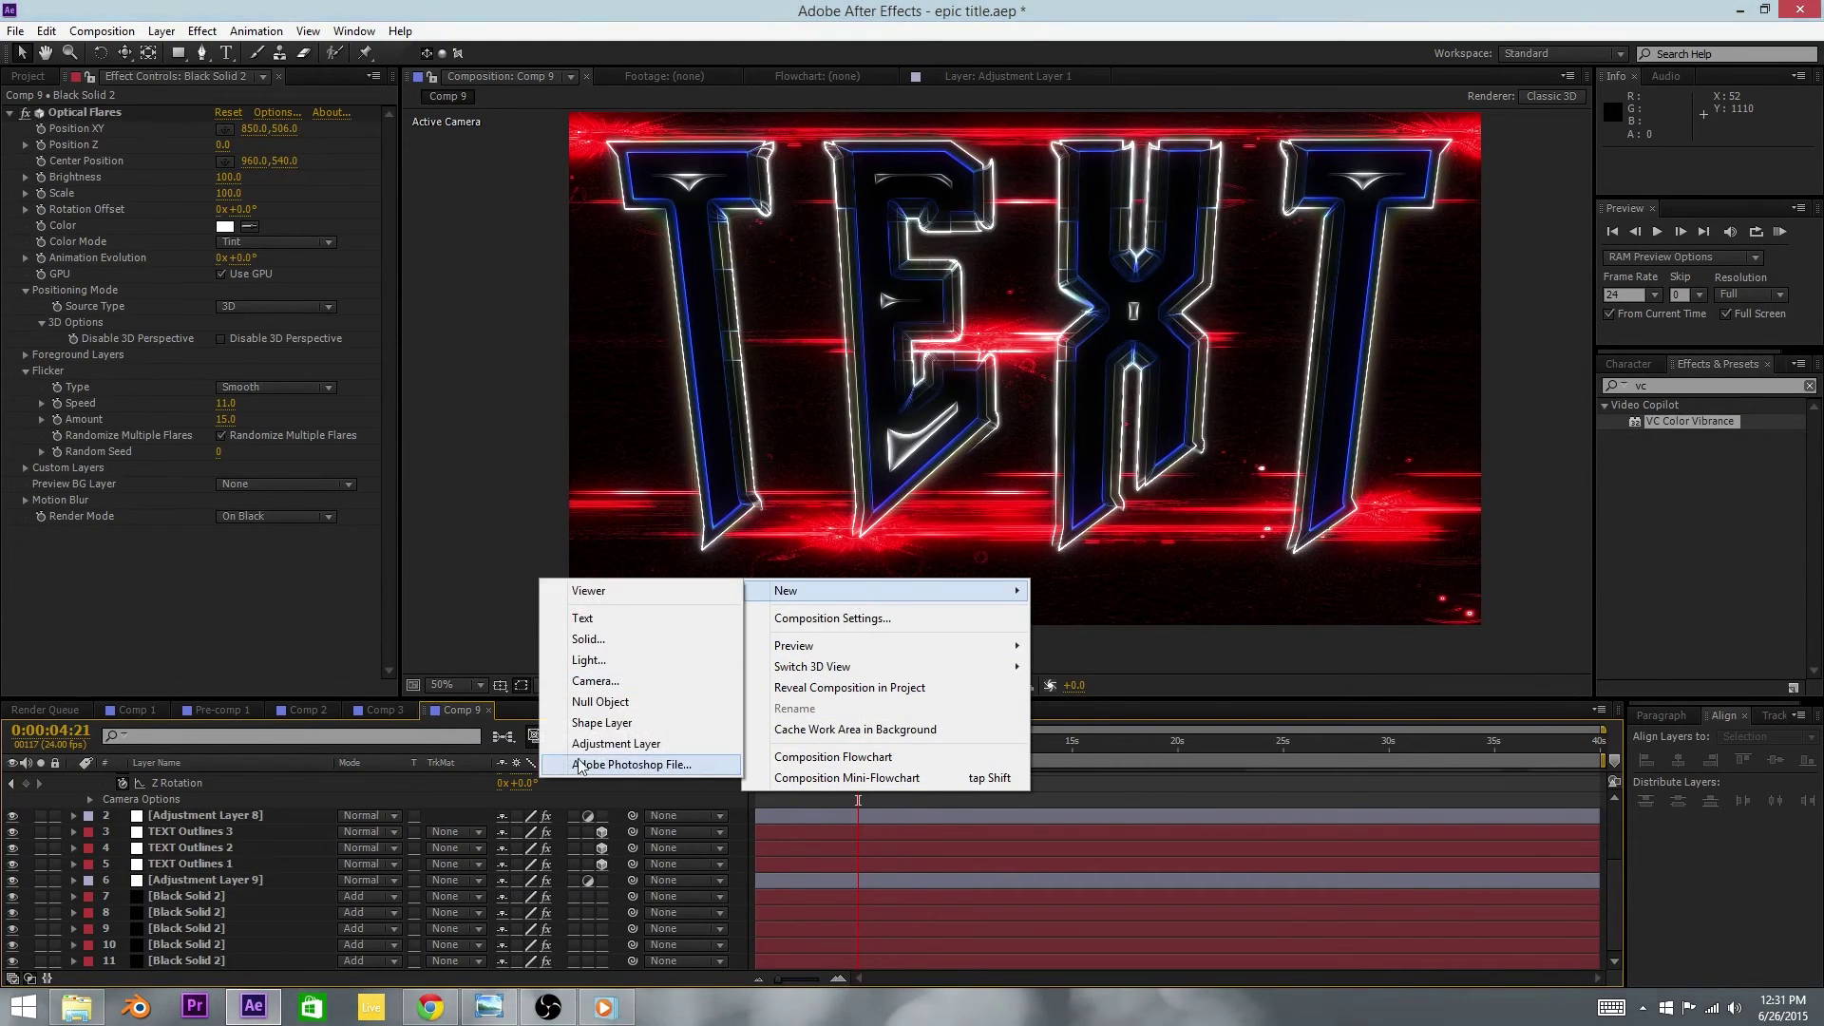
left_click(632, 744)
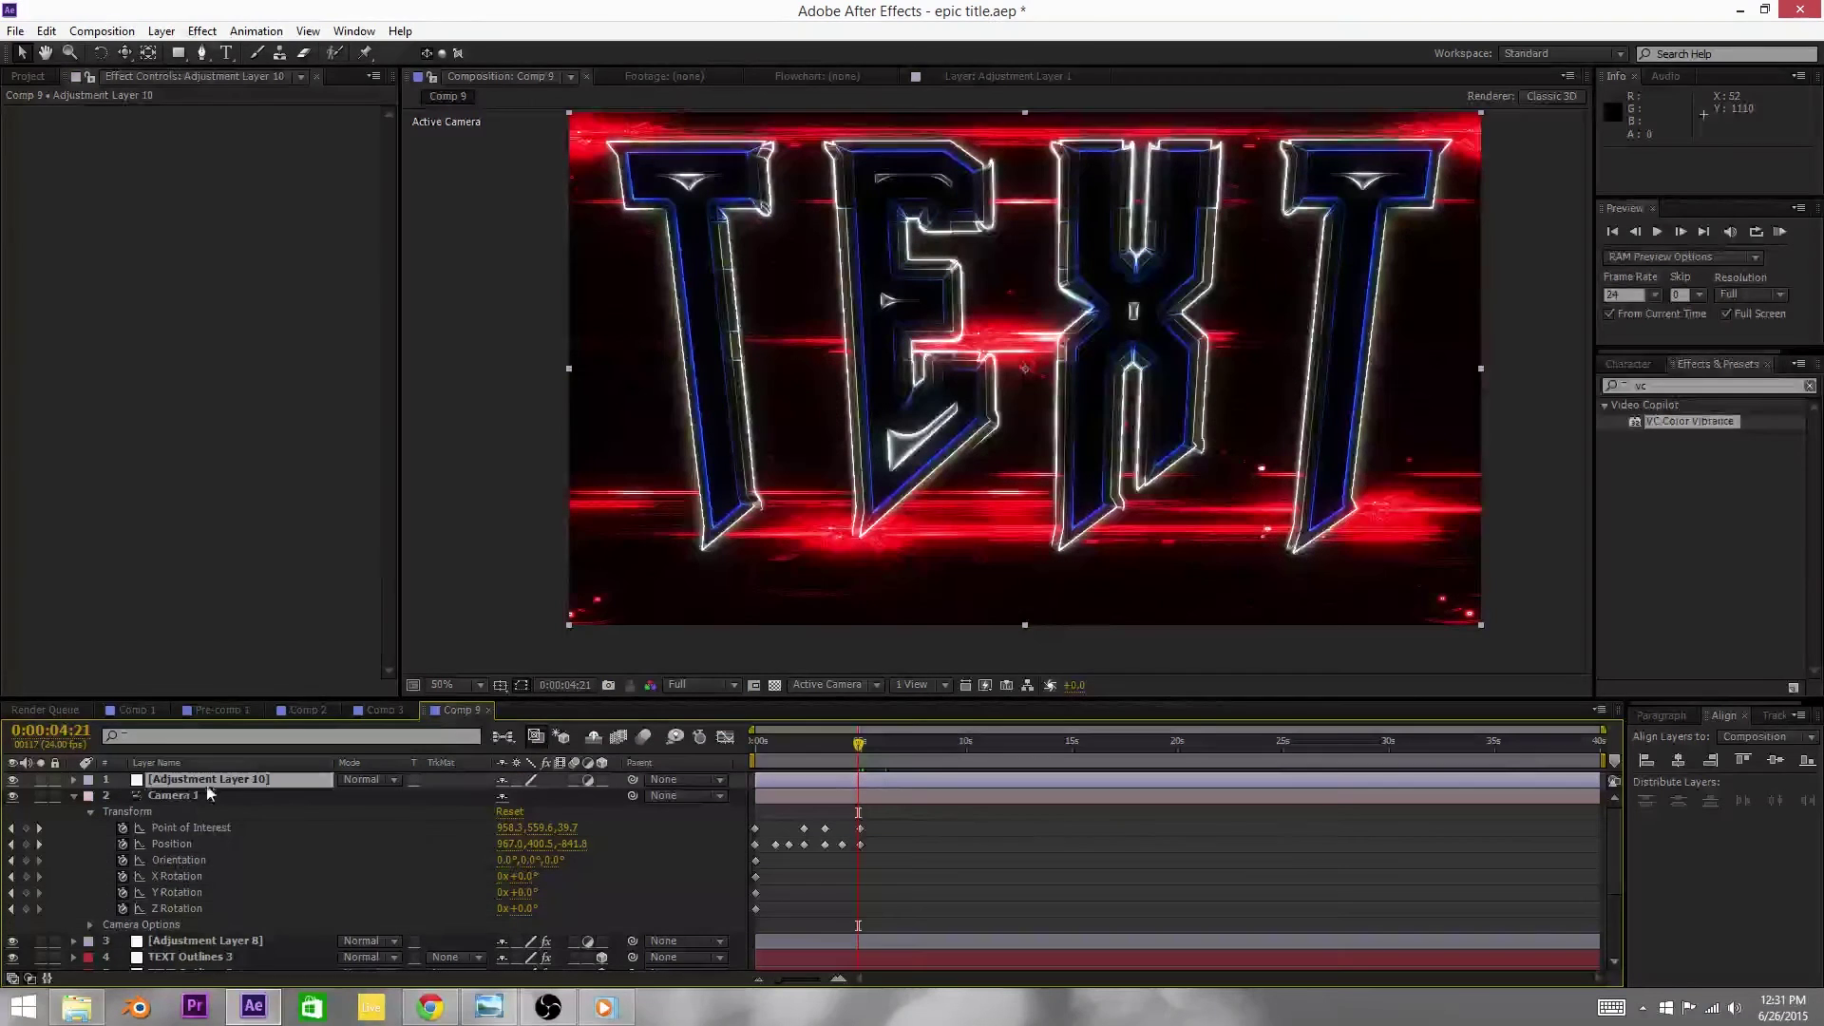
left_click_drag(237, 987, 261, 876)
Step: Find the Transform effect and apply it to Adjustment Layer 10
left_click_drag(1660, 387, 1504, 416)
type("tra")
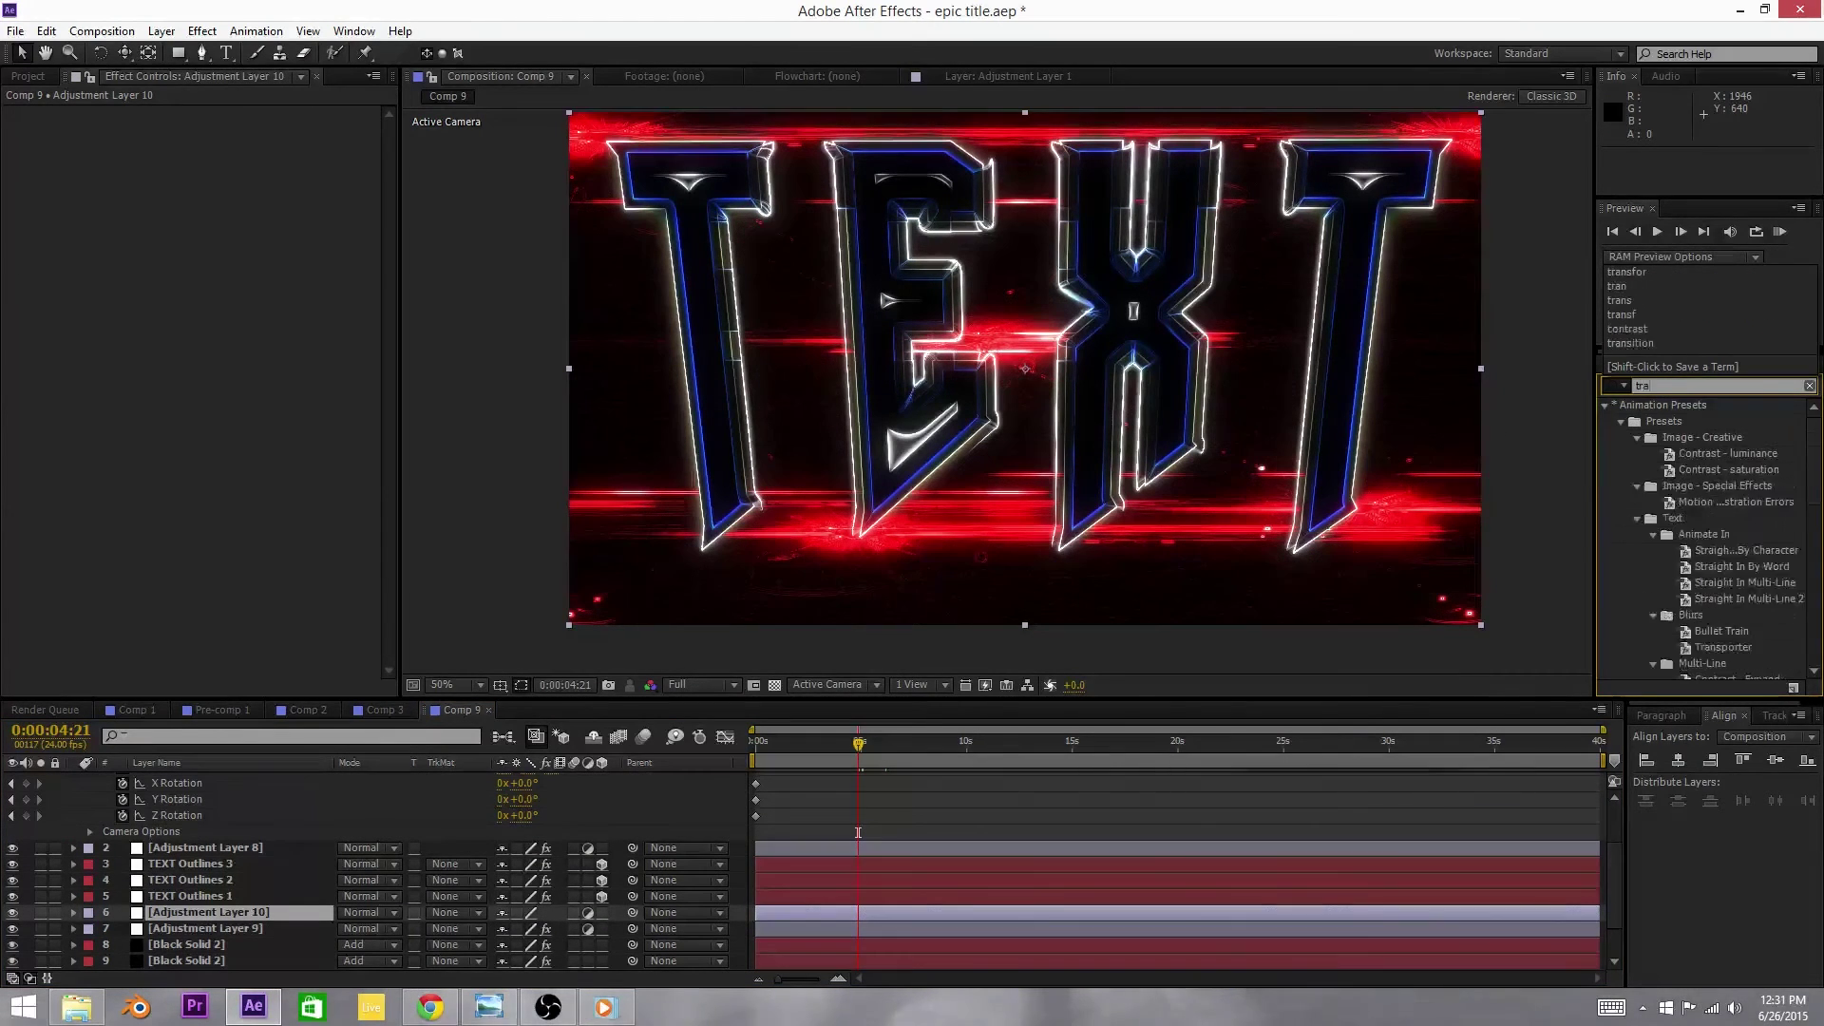
type("nsform")
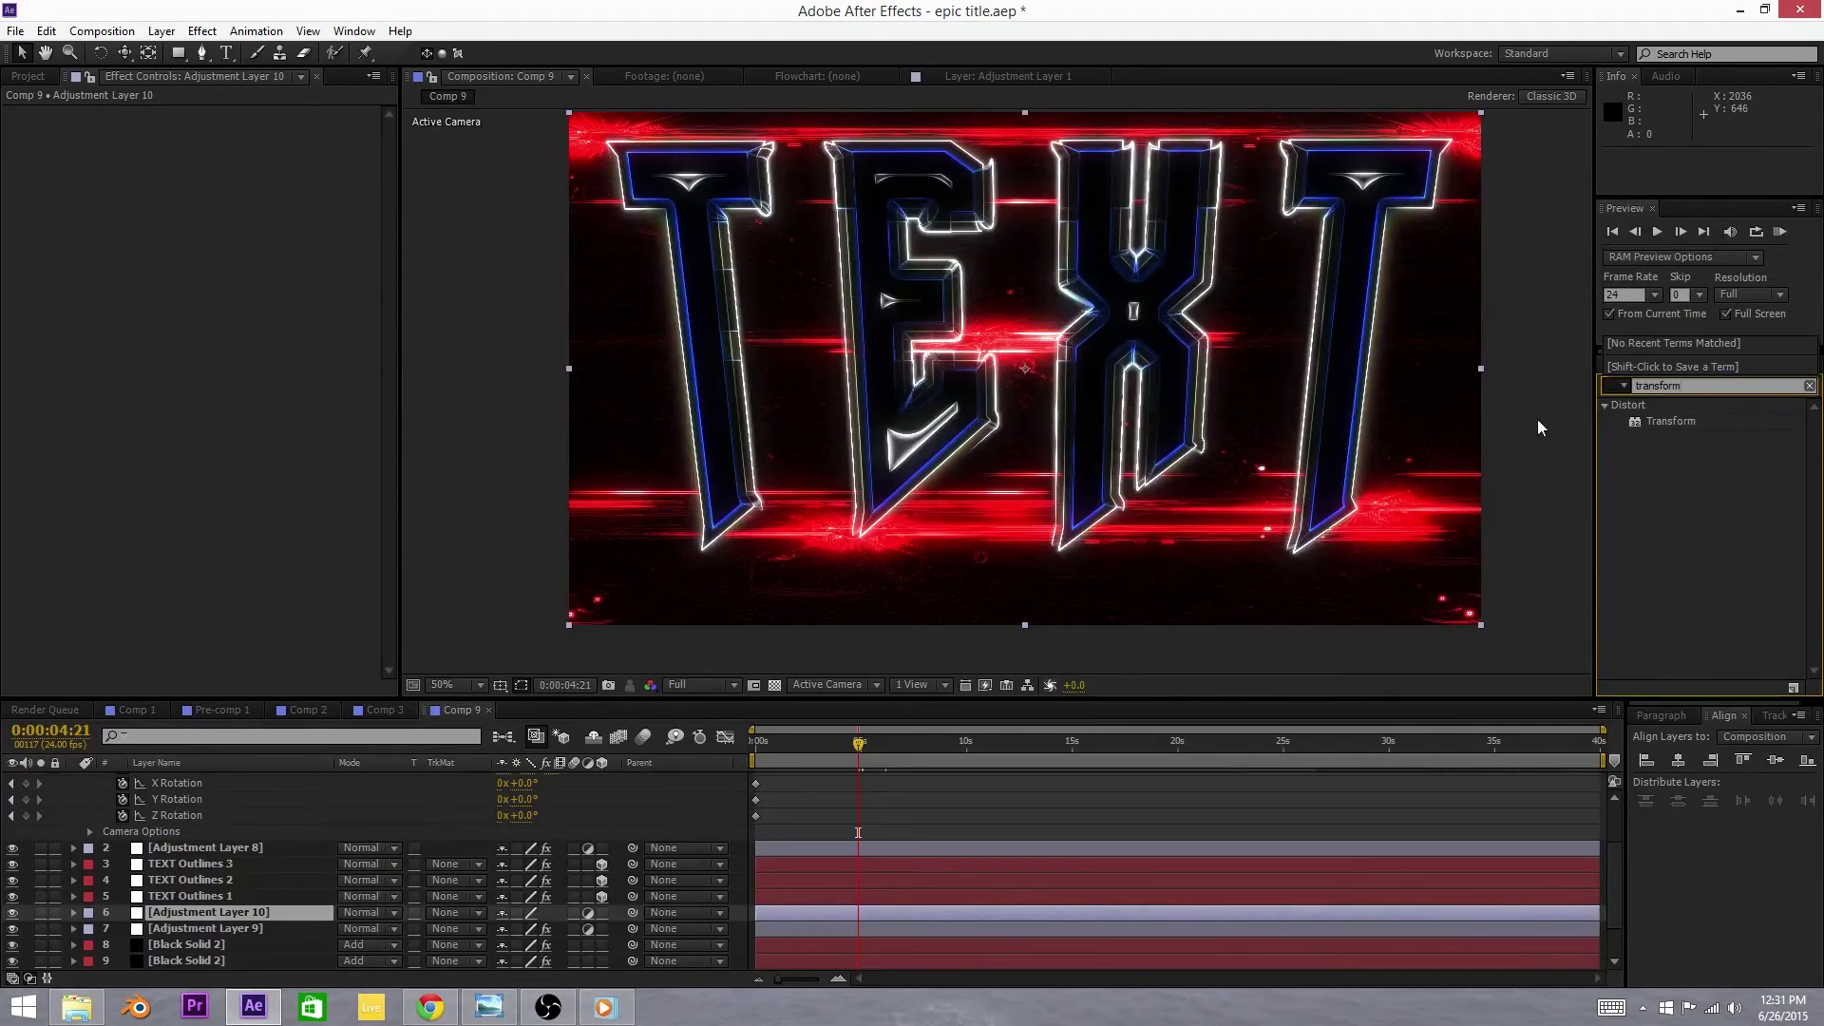
left_click_drag(1689, 421, 206, 912)
left_click(205, 908)
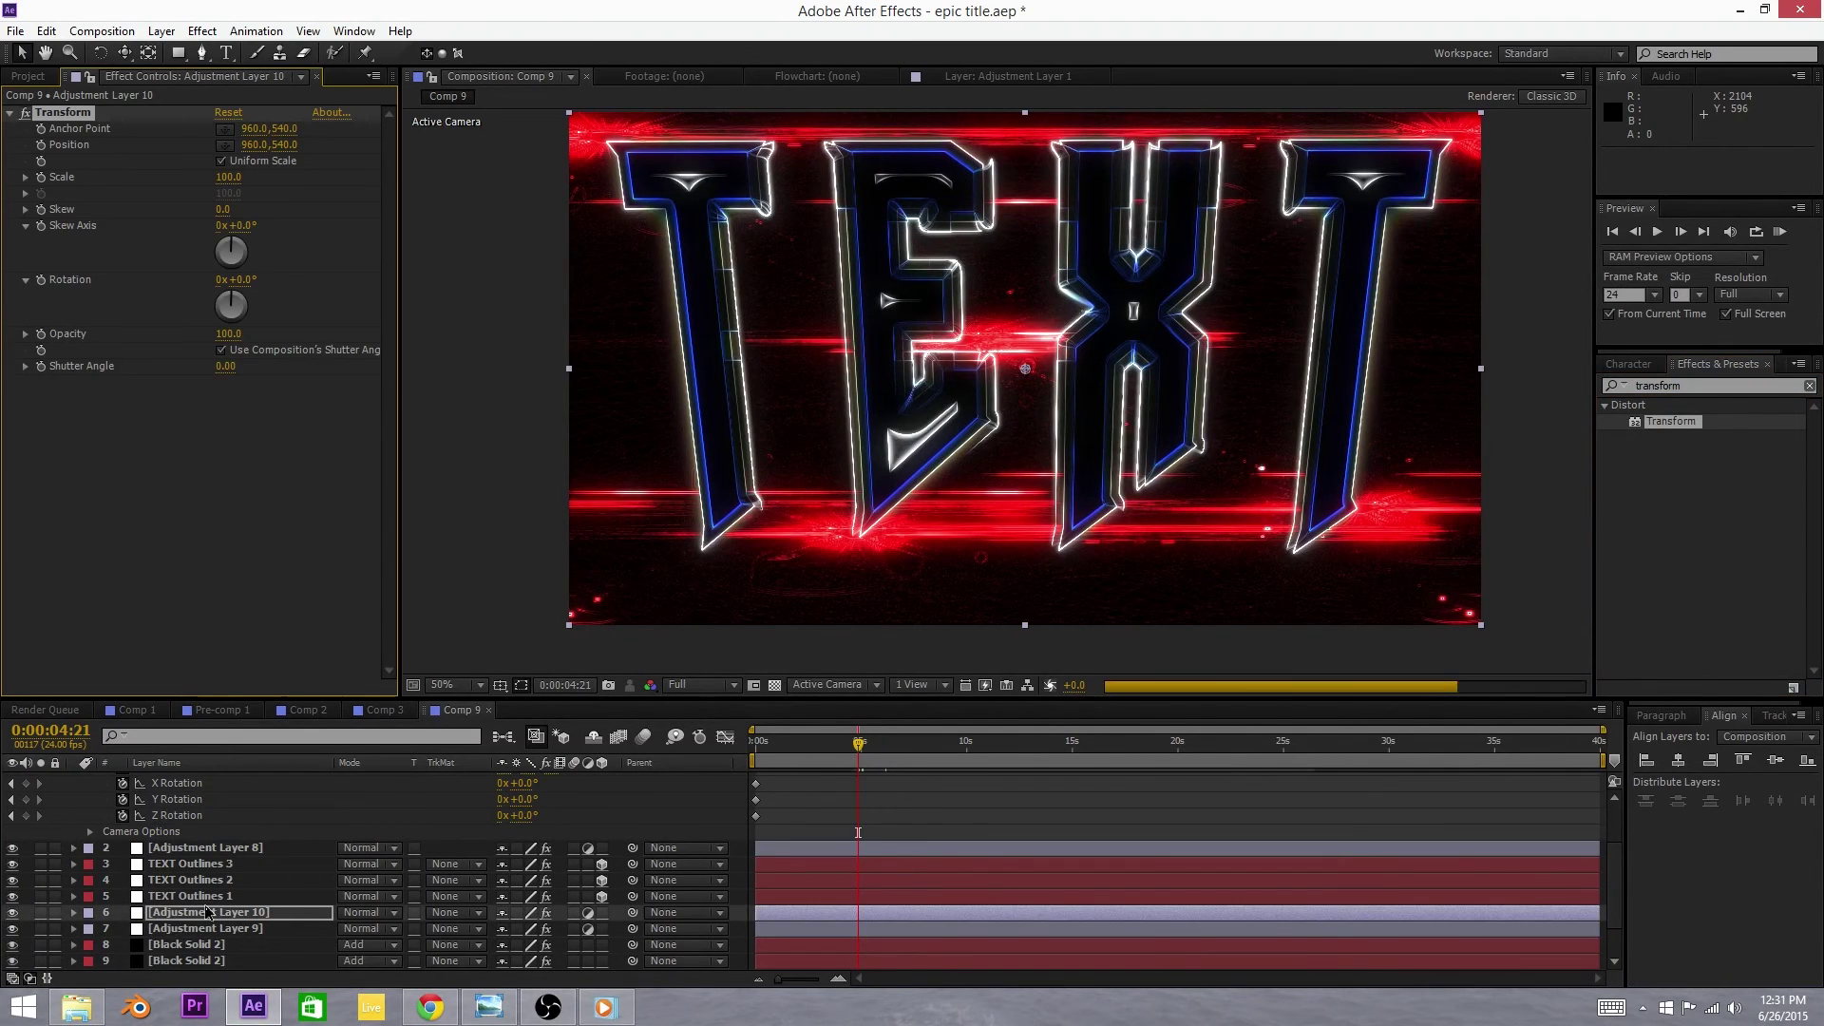
Step: Find the Brightness & Contrast effect and add it after Transform on Adjustment Layer 10
left_click(1768, 383)
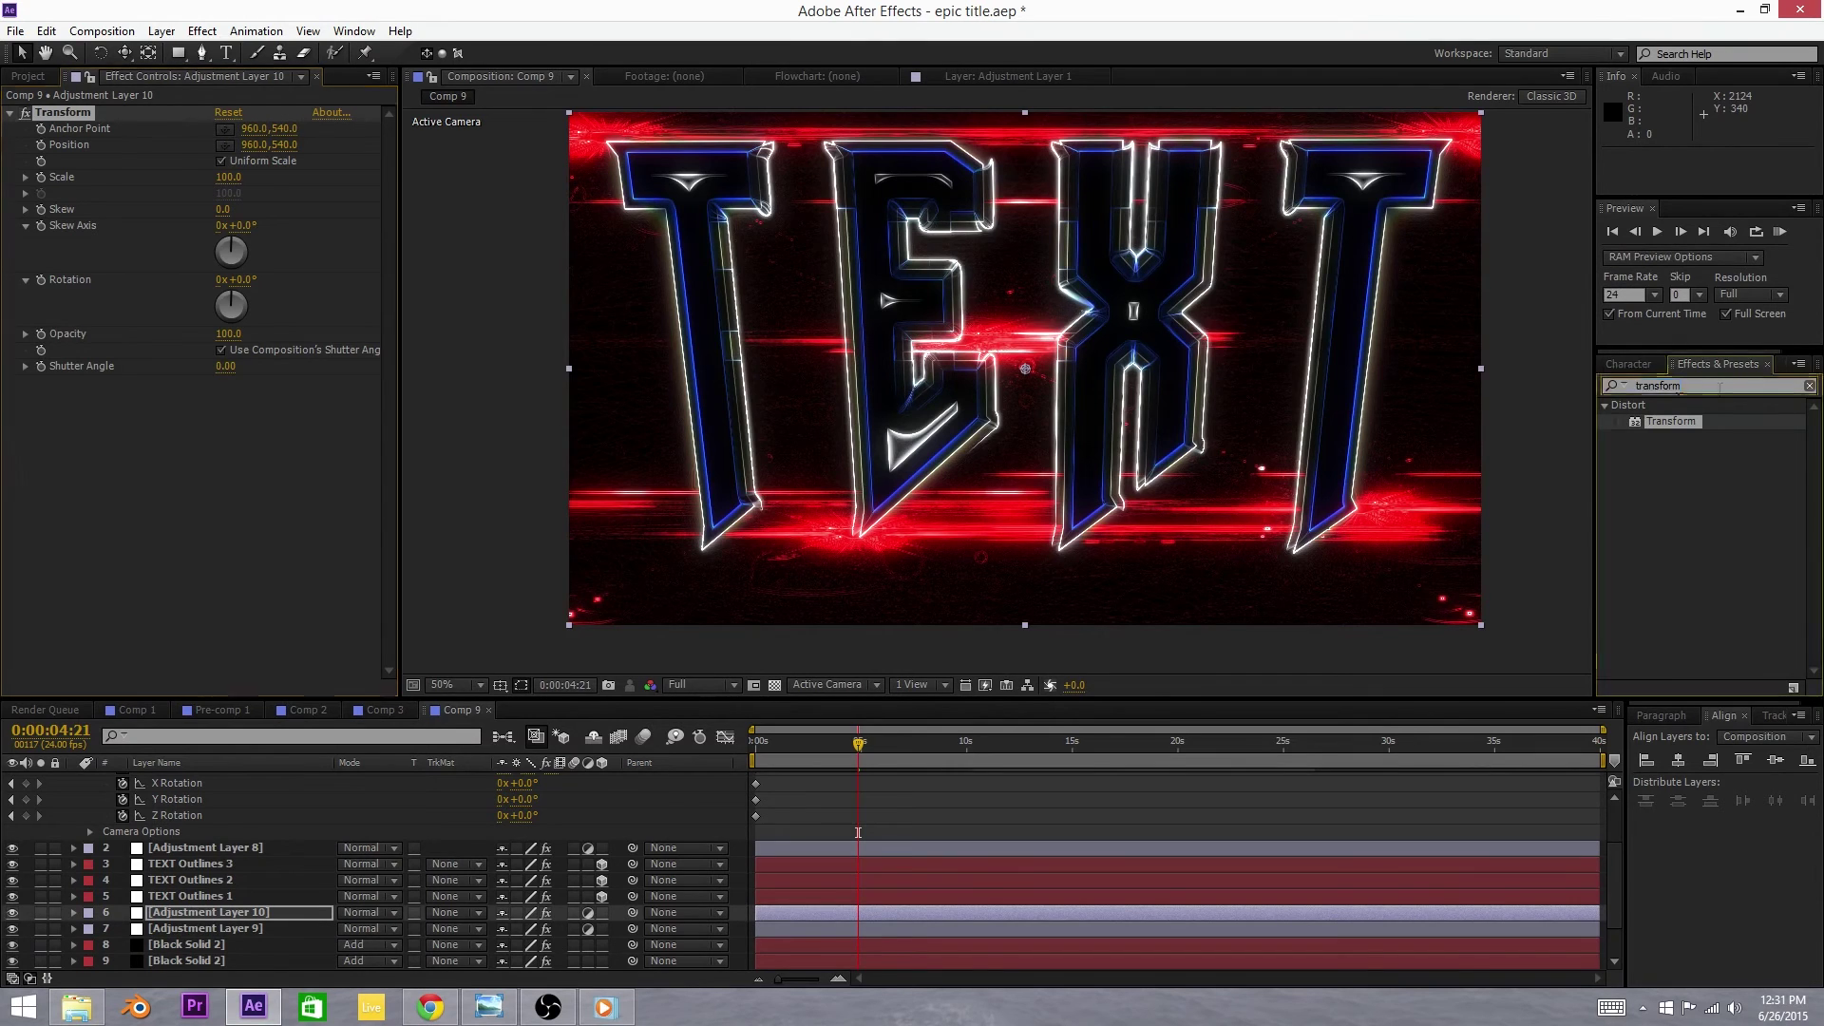
type("b")
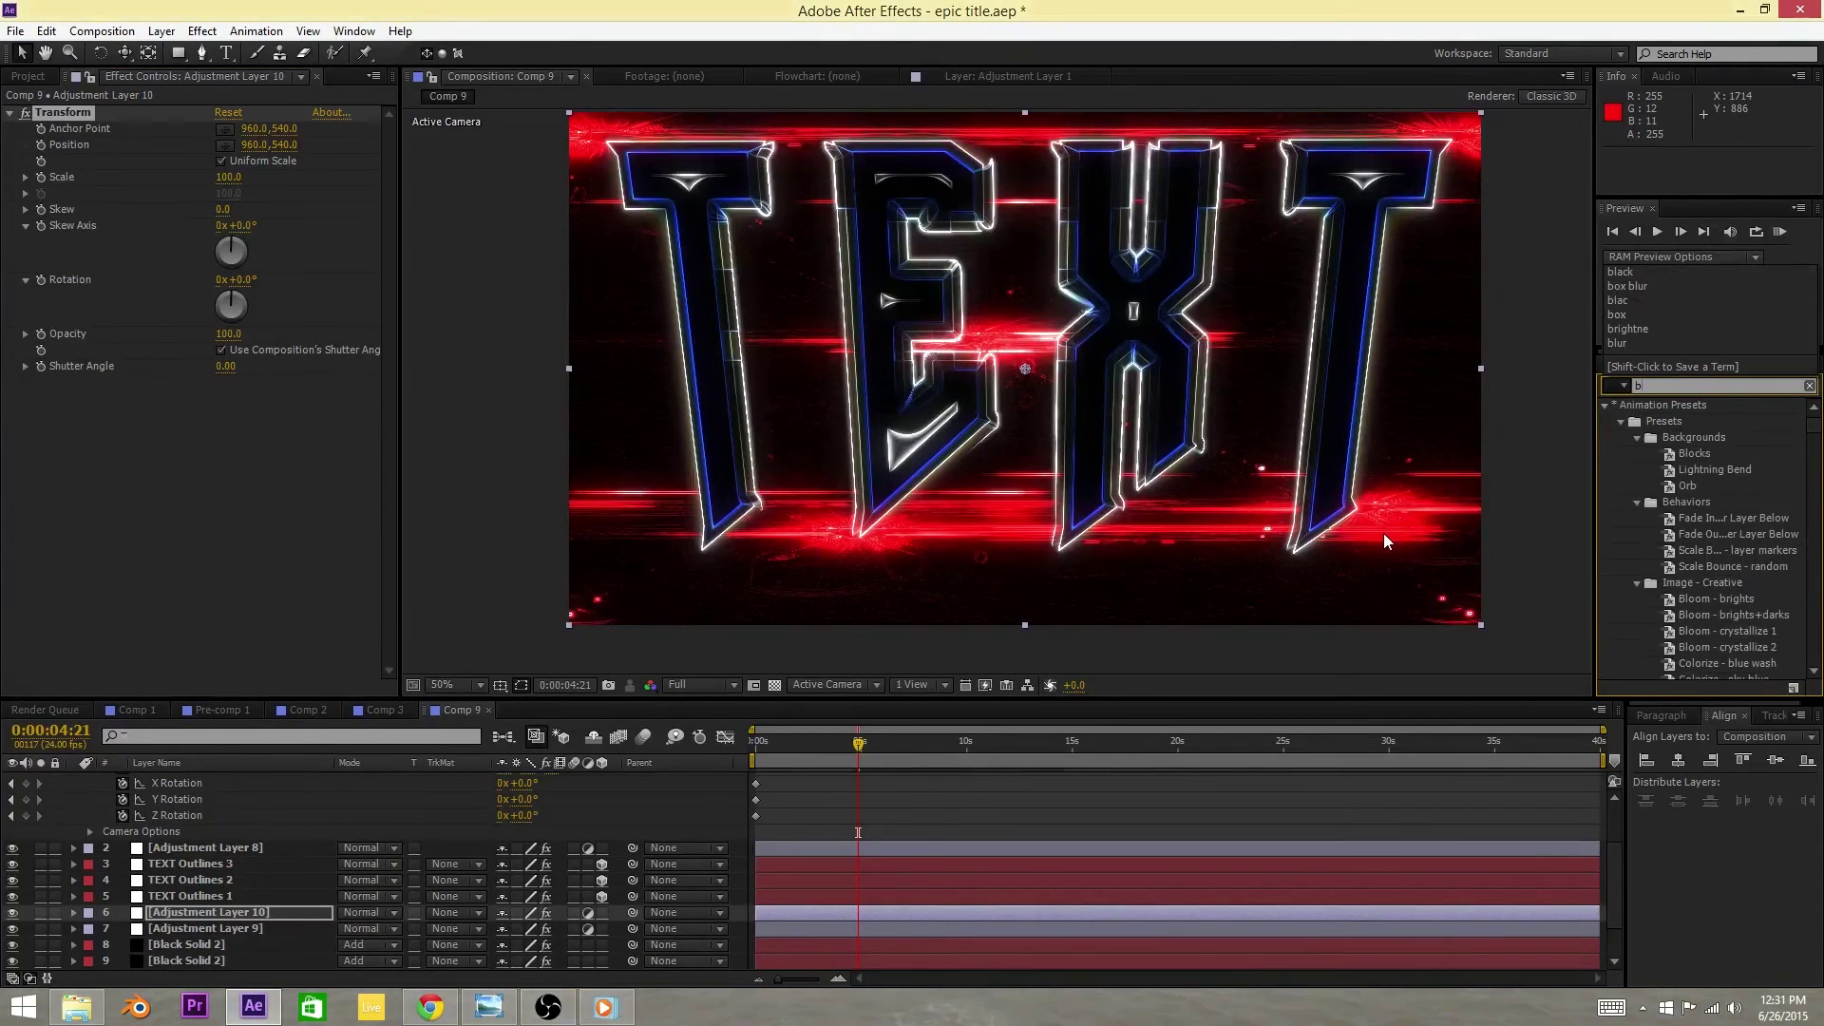
type("rightns")
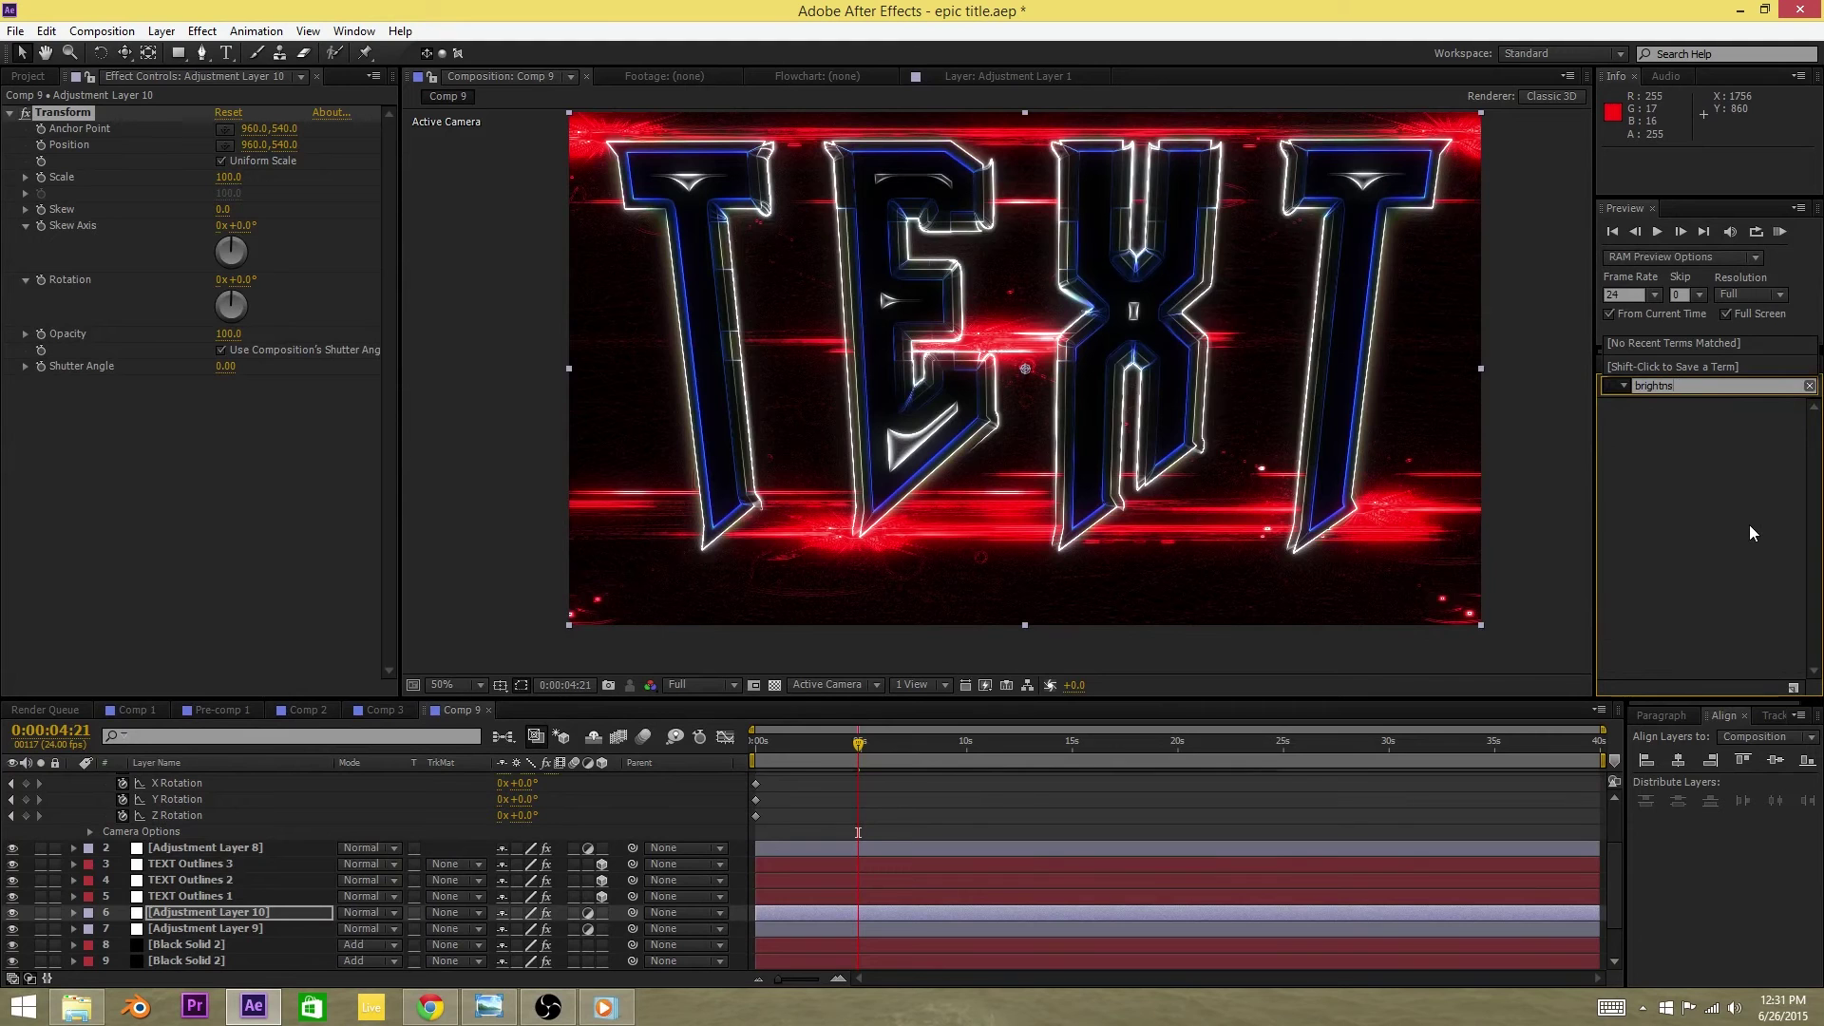
key("BackSpace")
type("es")
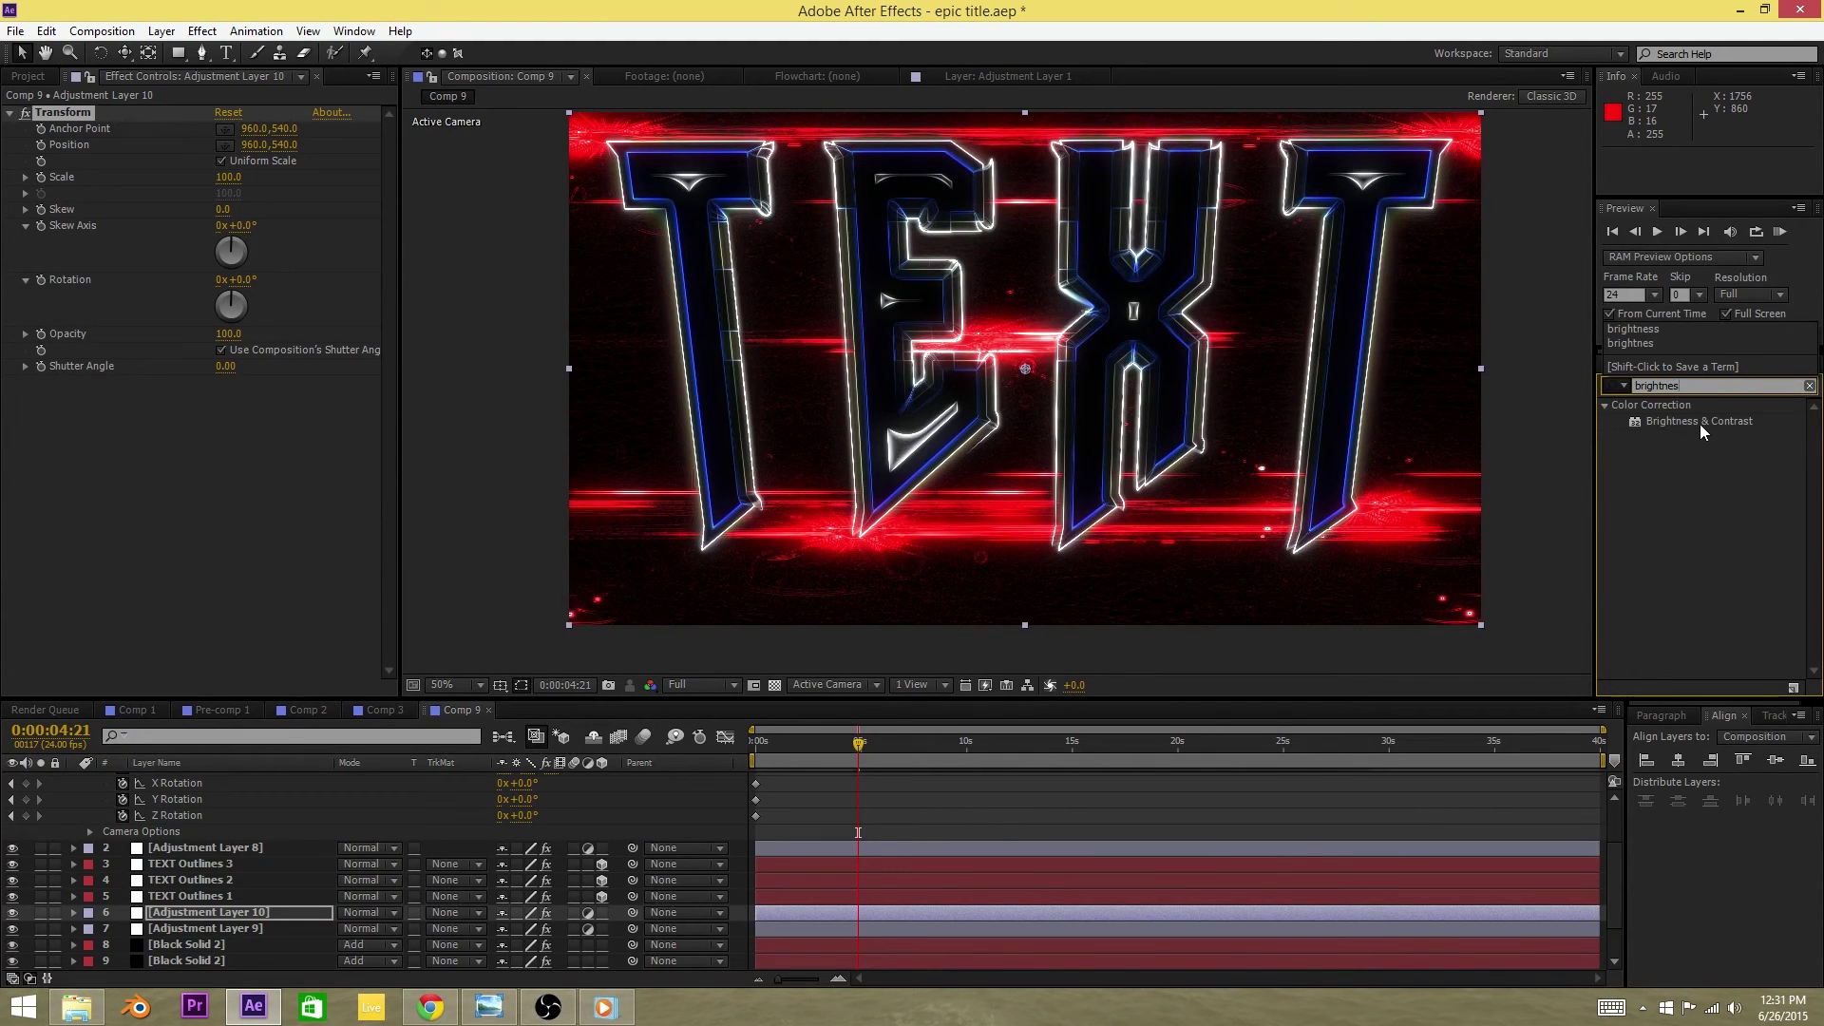
left_click_drag(1701, 424, 285, 399)
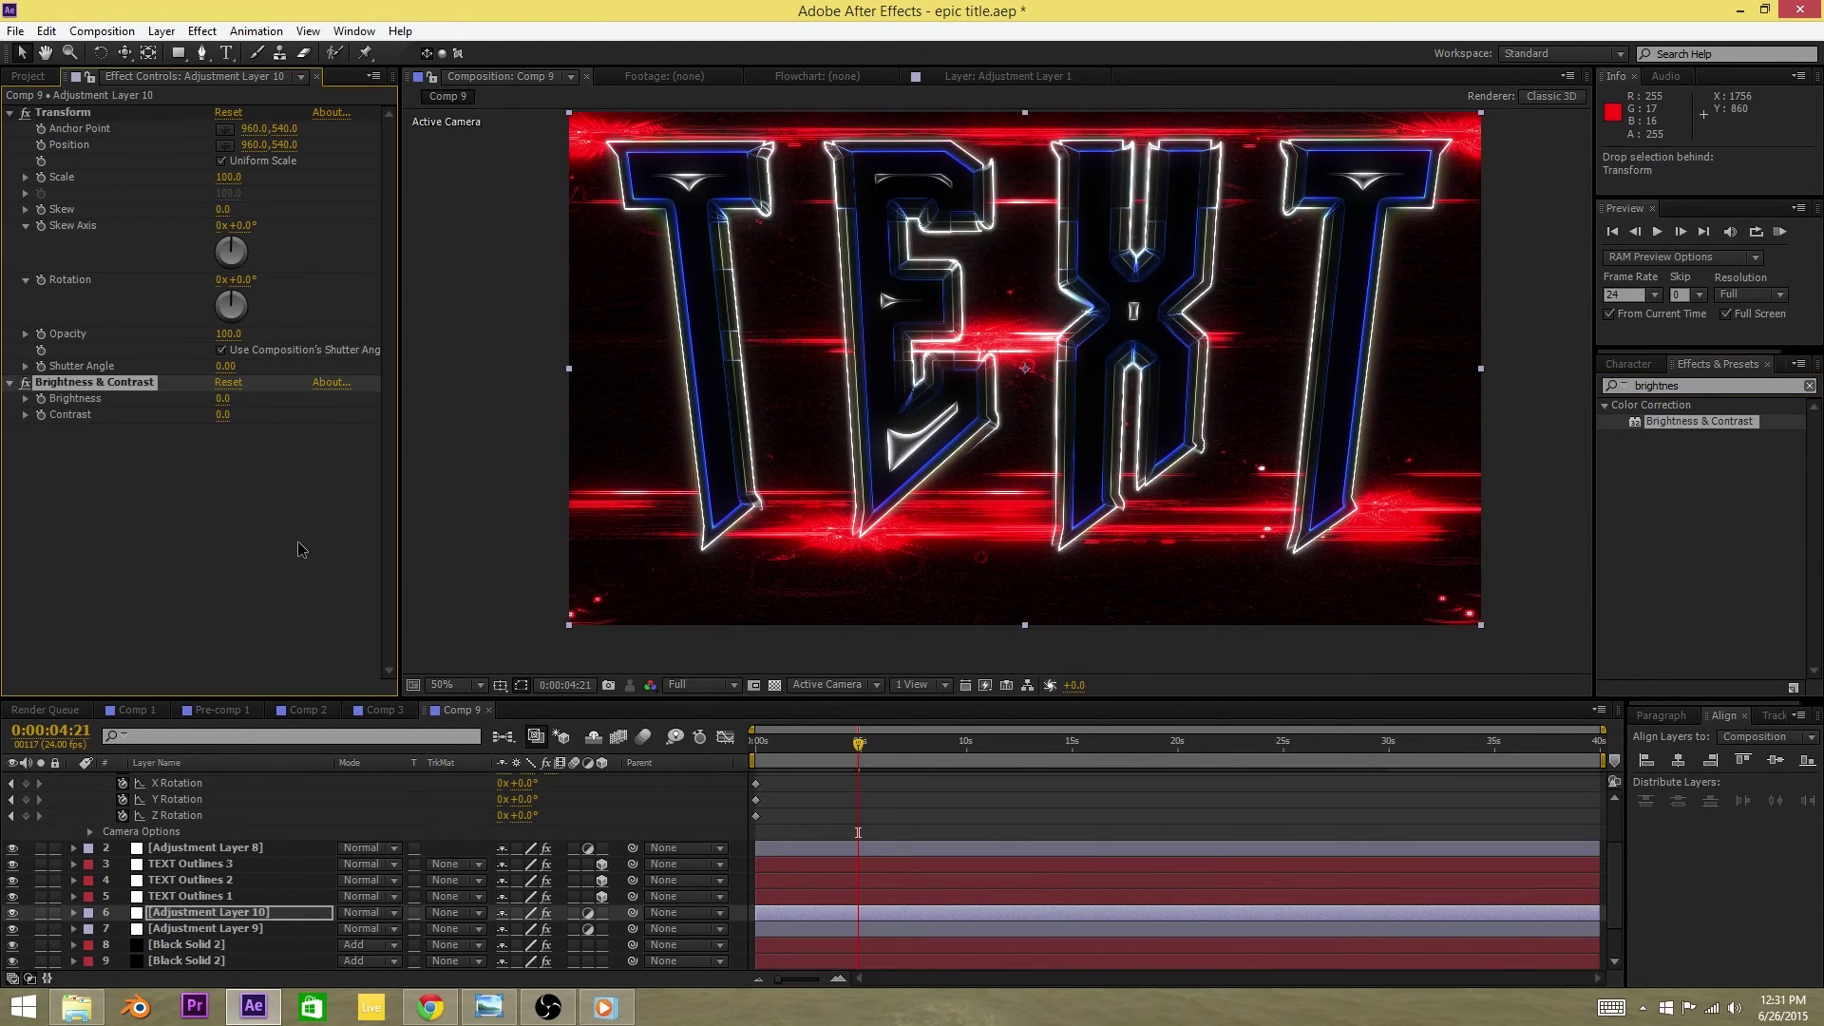
Step: At 0:00:05:15, enable keyframing for all Transform and Brightness & Contrast properties of Adjustment Layer 10
left_click(865, 743)
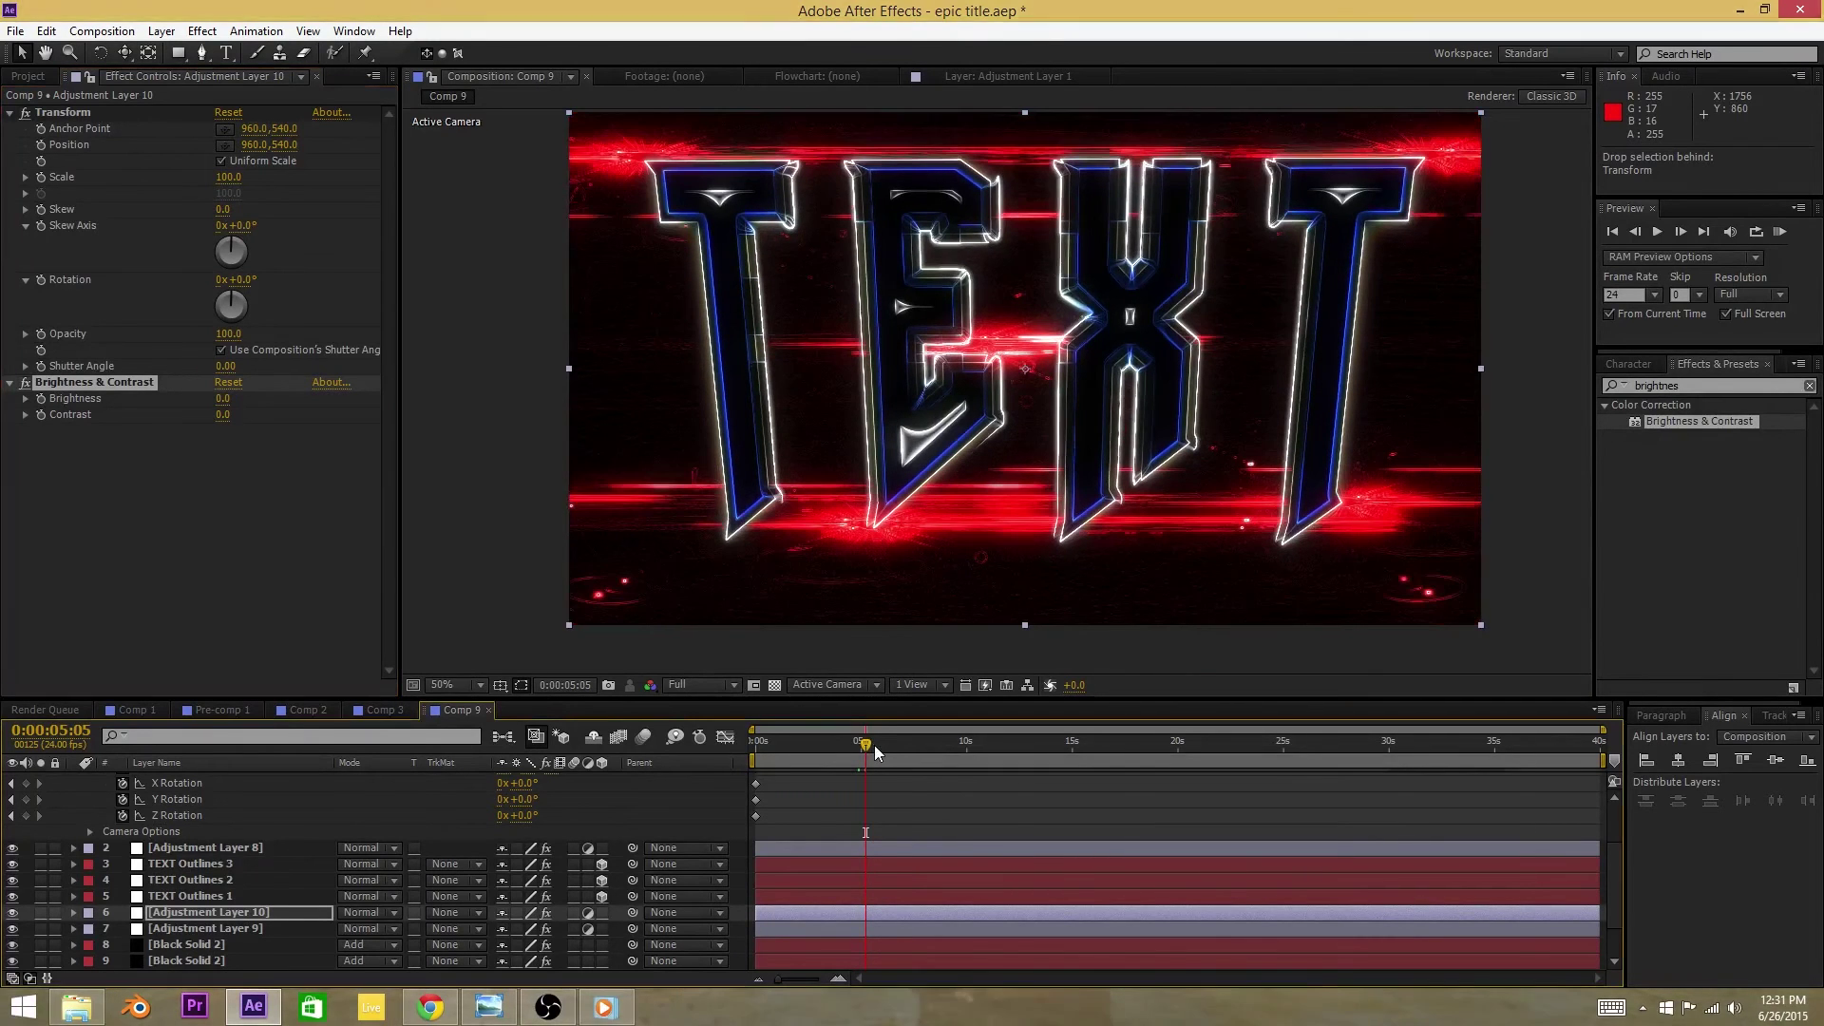
left_click(874, 751)
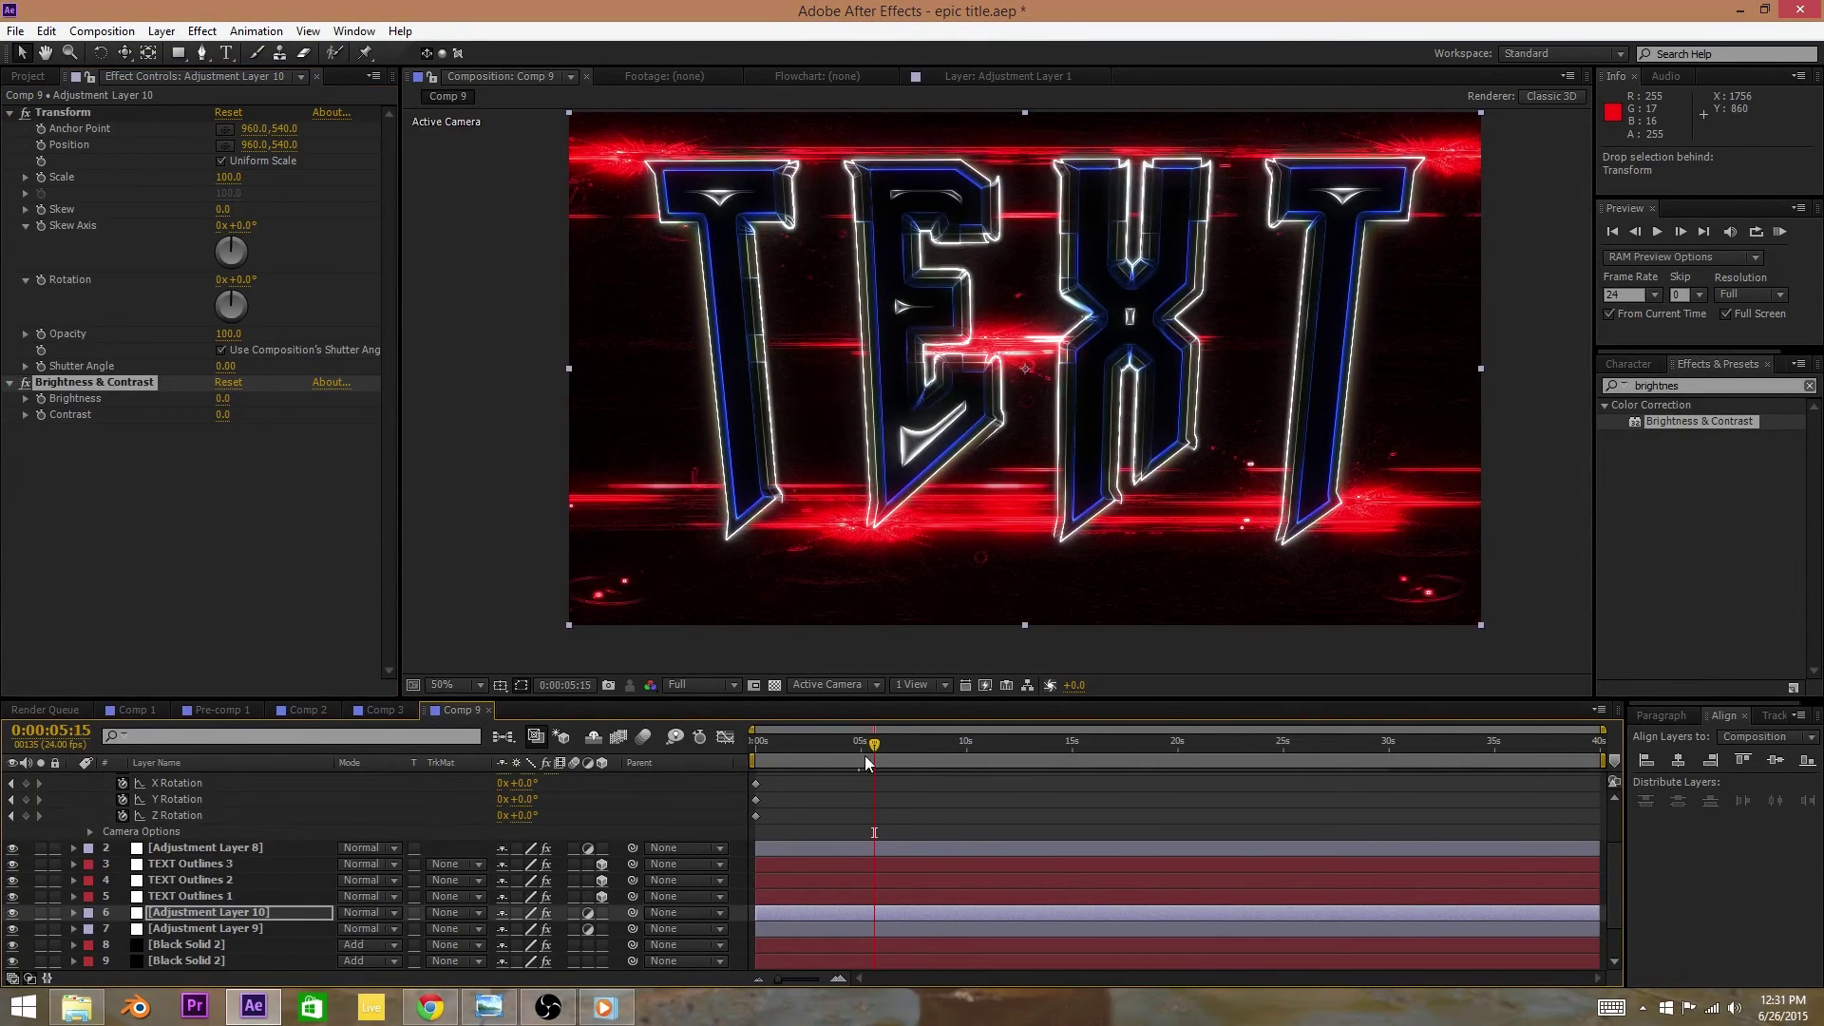
left_click(159, 914)
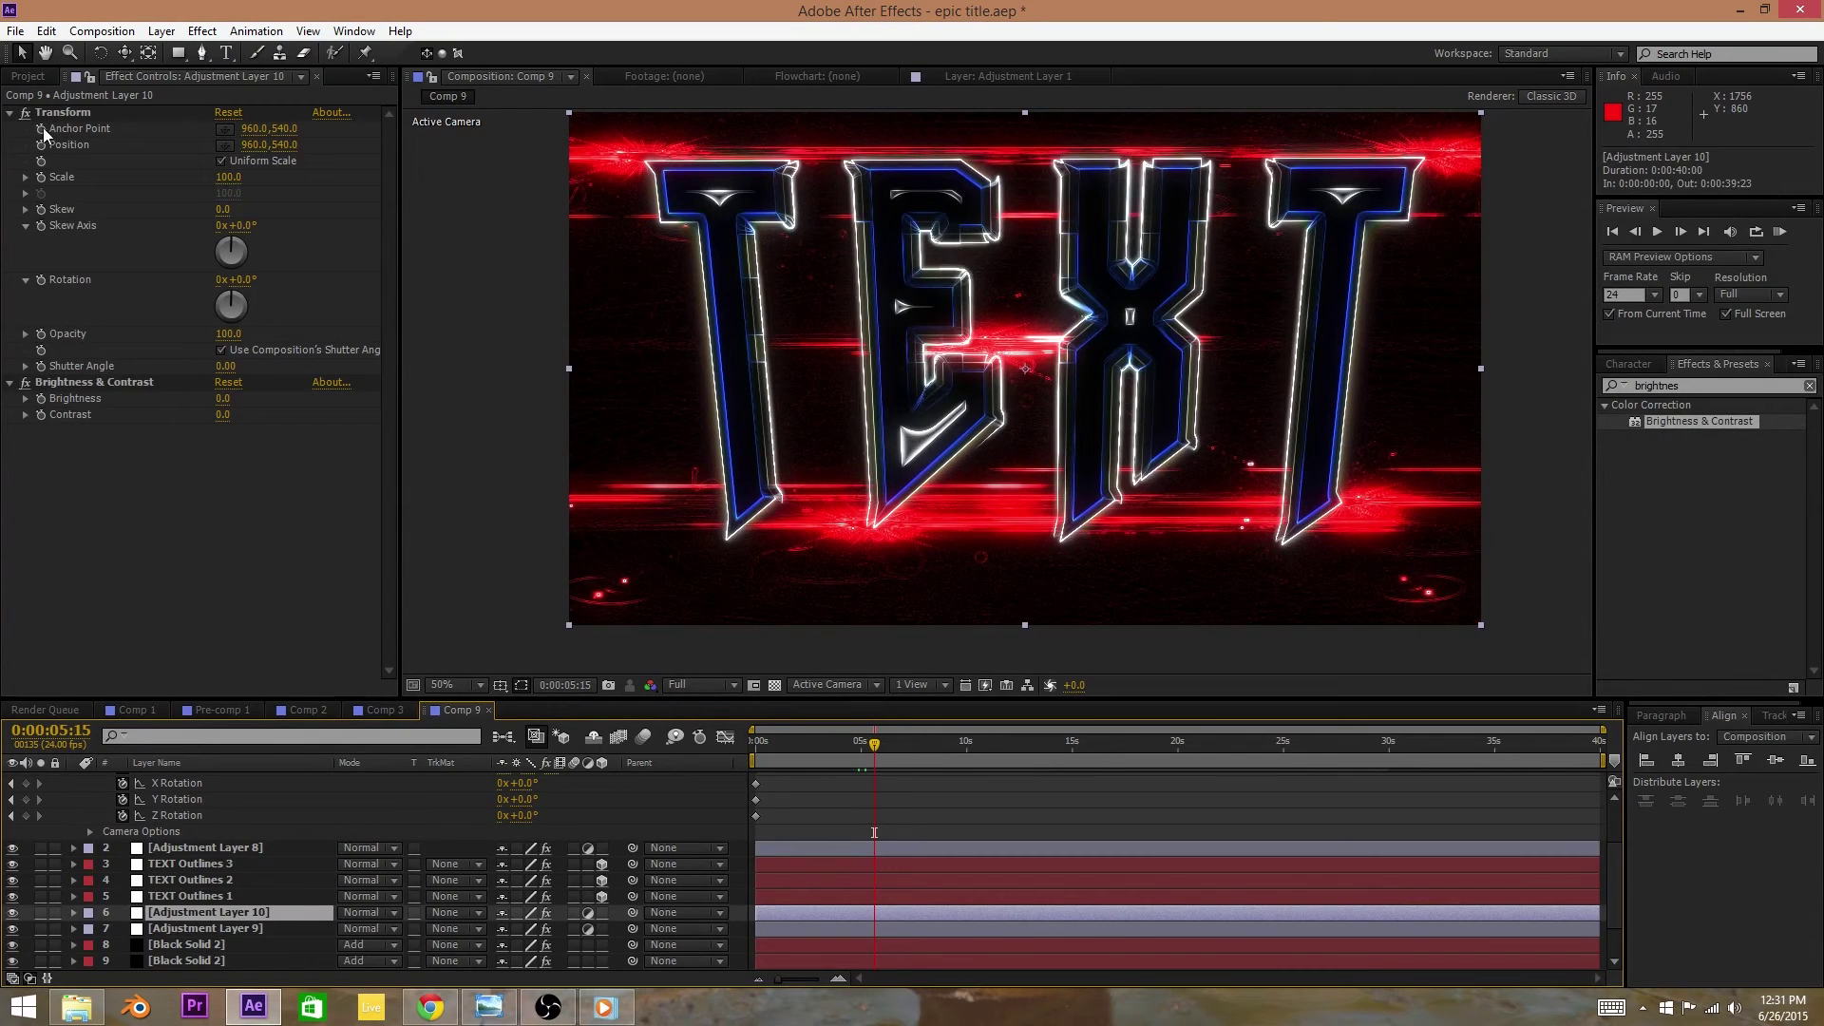
left_click(52, 422)
Step: At 0:00:05:23, set the Transform effect's Scale to 73.2 and its Skew to 70 on Adjustment Layer 10
left_click_drag(879, 744, 886, 745)
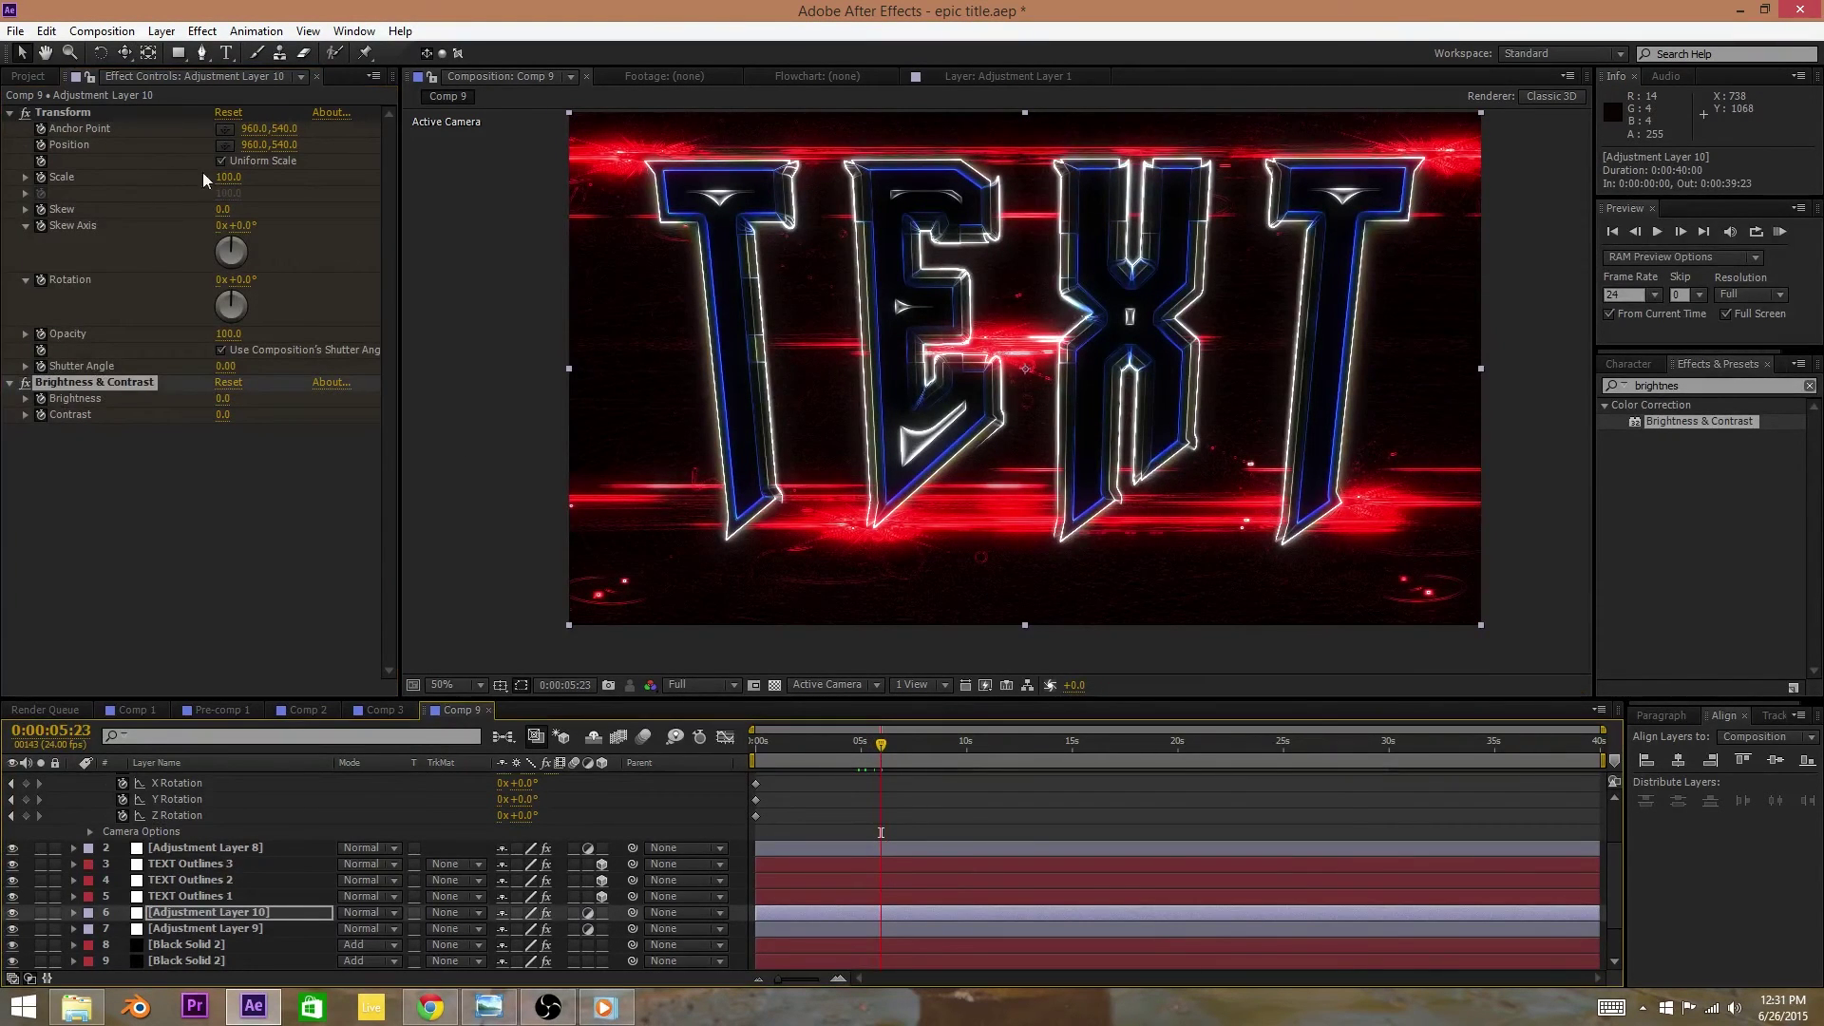
left_click(117, 200)
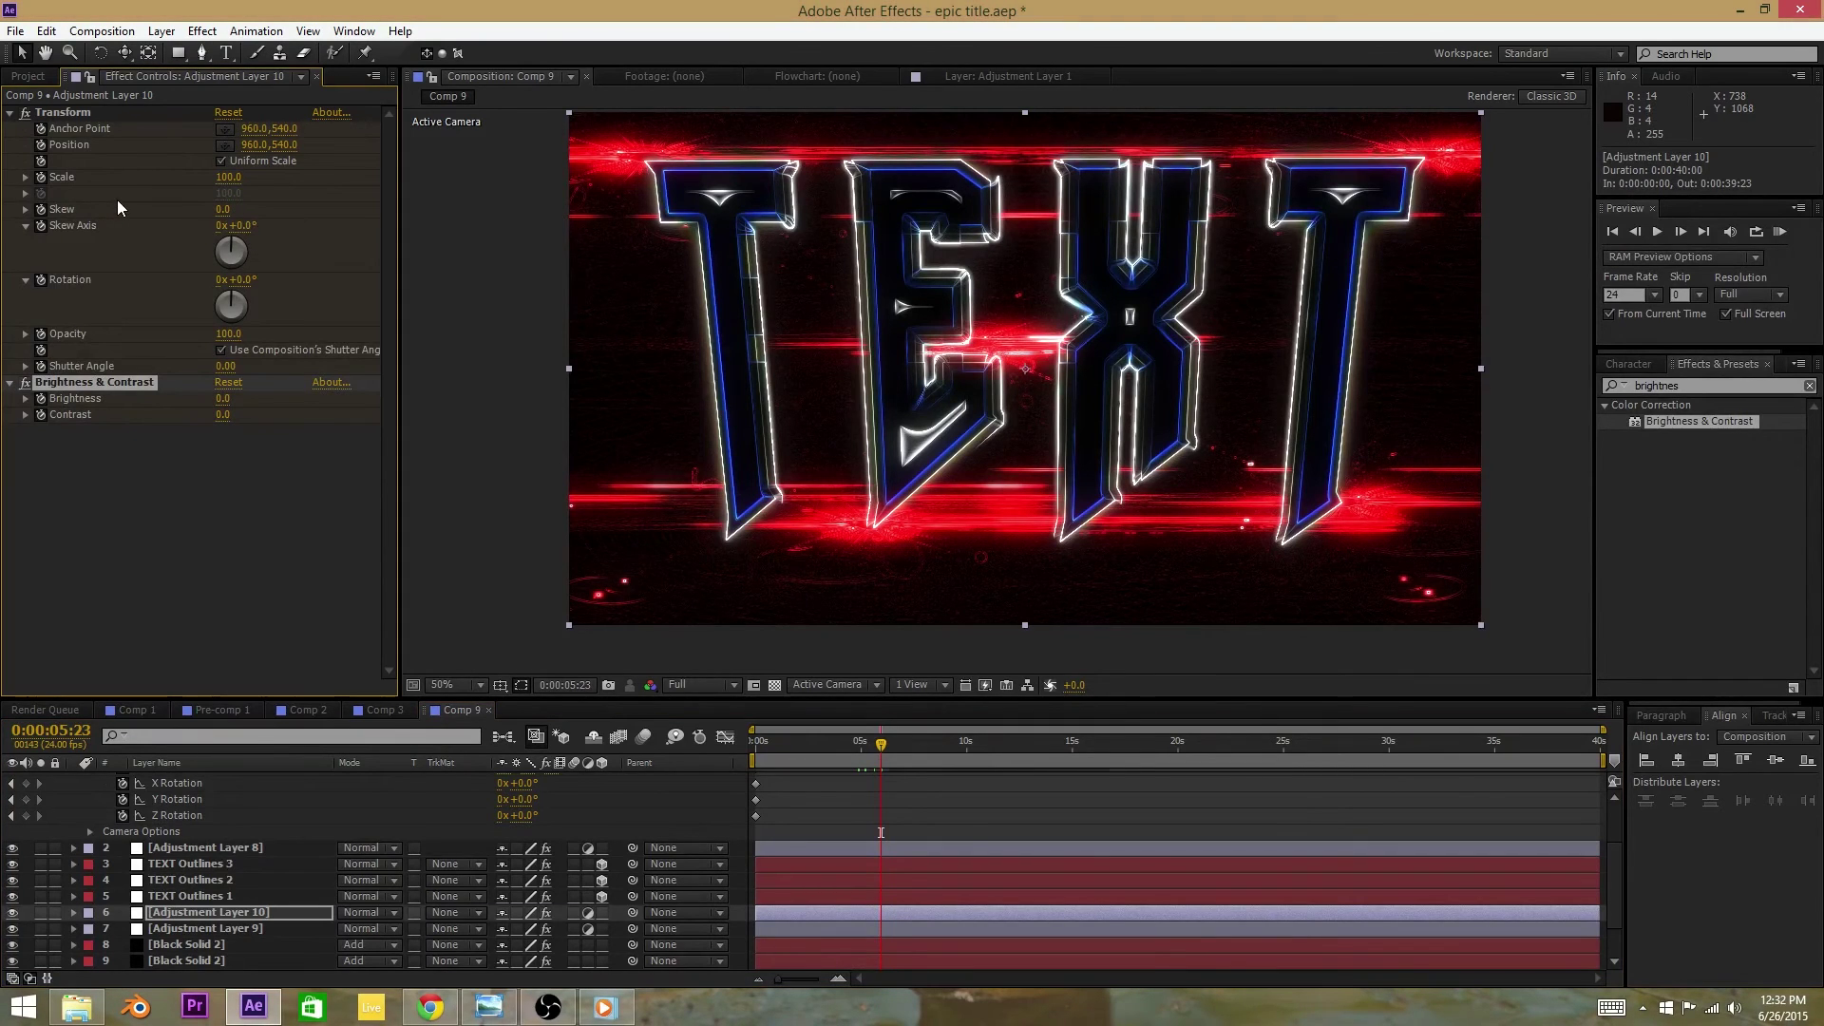
left_click(25, 178)
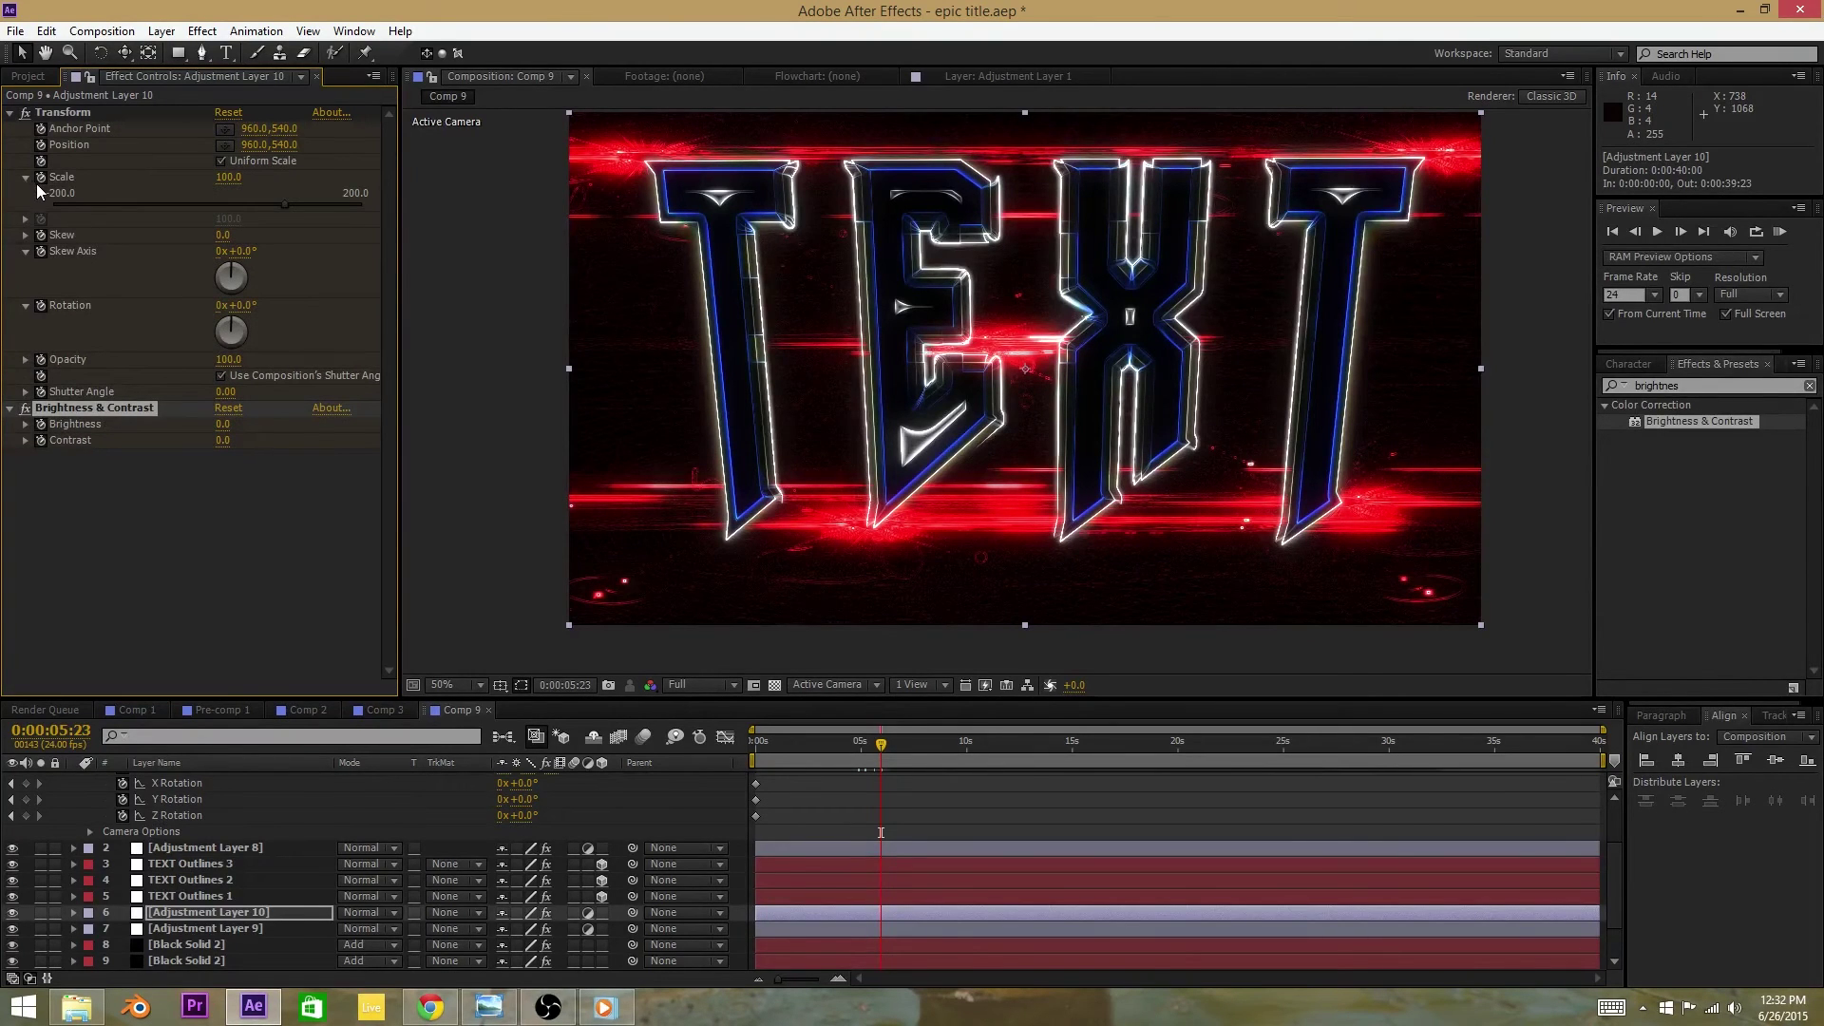
left_click_drag(282, 203, 264, 202)
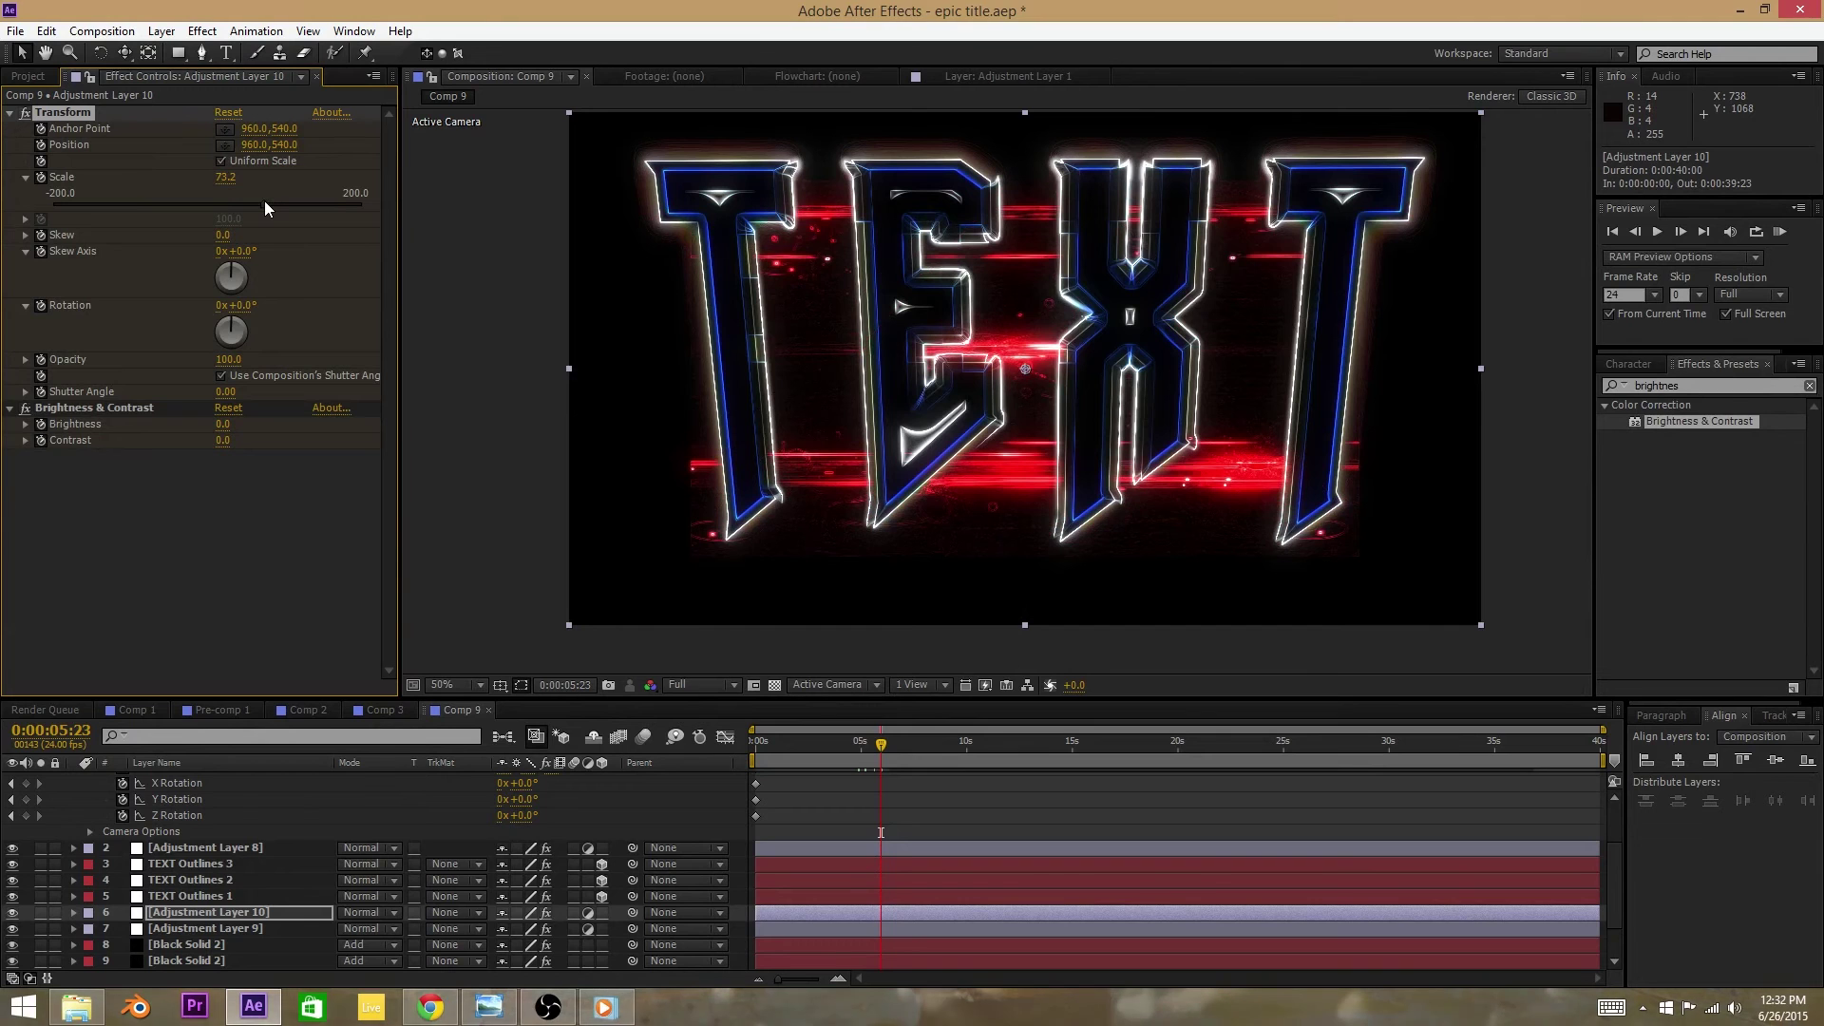
left_click_drag(223, 235, 337, 263)
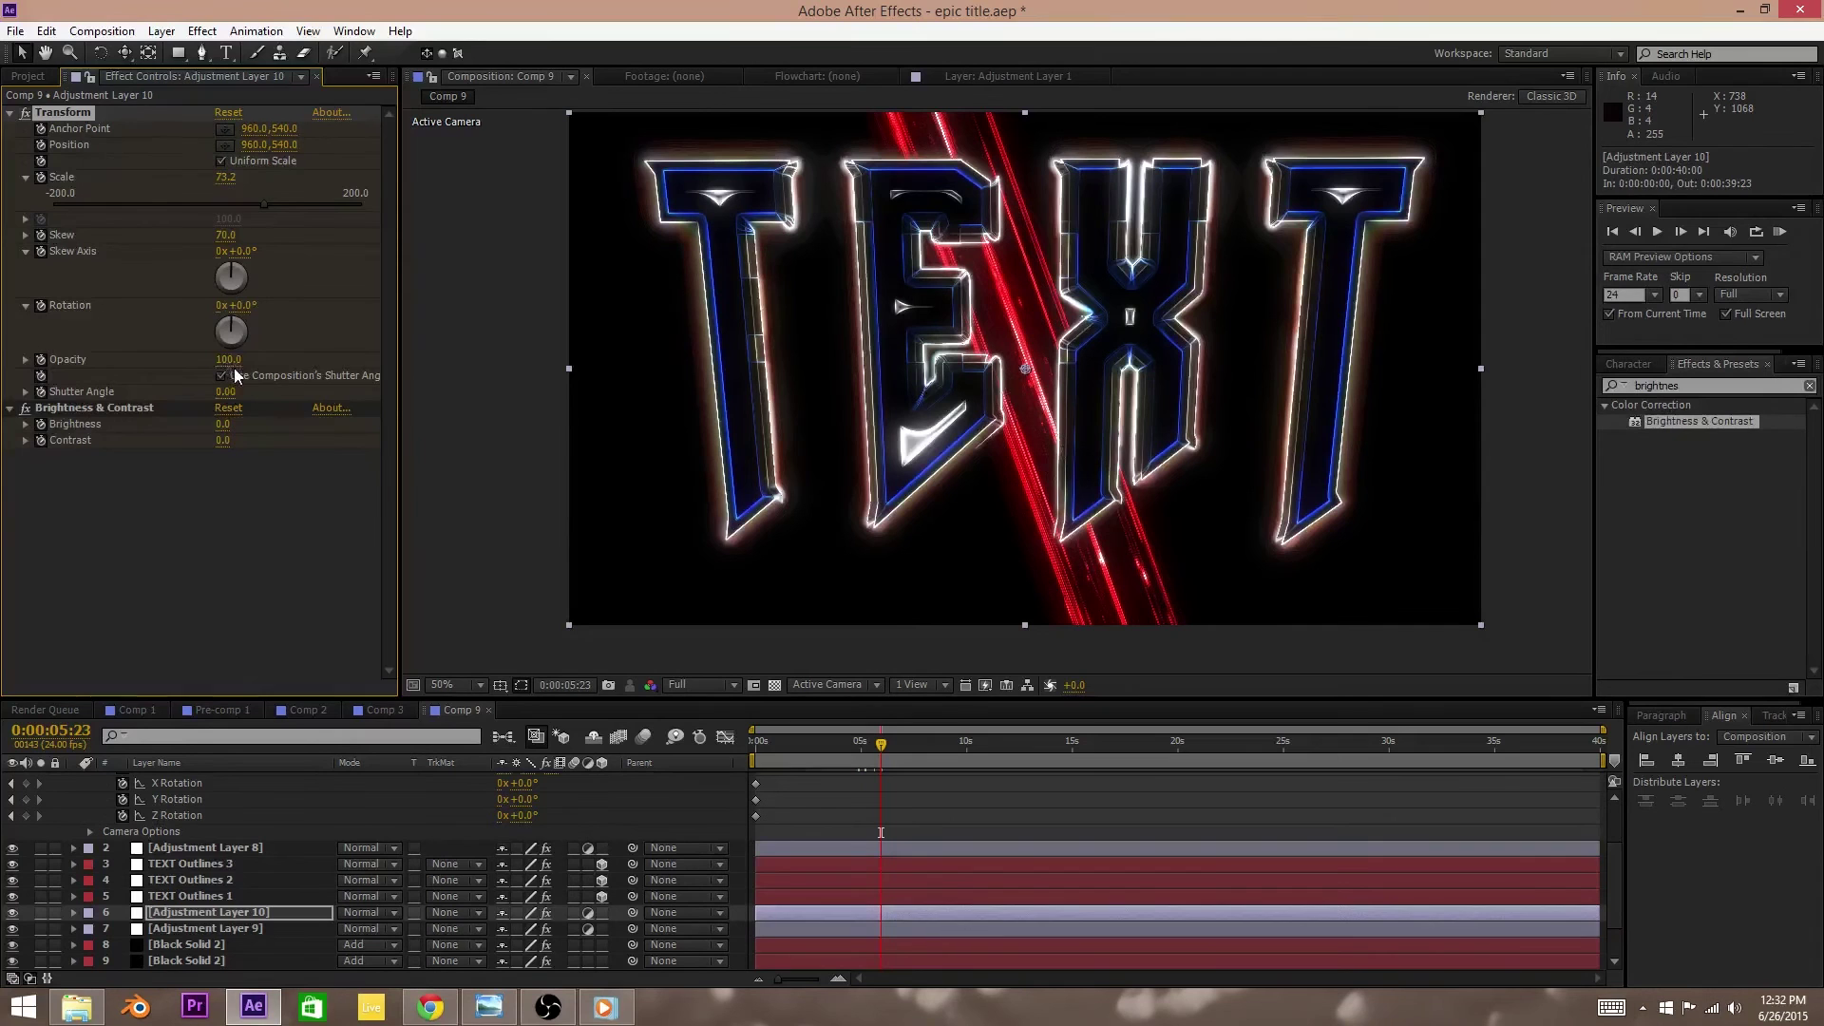
Step: Set Brightness to -100, and the Transform effect's Opacity to 30 and Rotation to 91° on Adjustment Layer 10
left_click_drag(222, 426, 2, 418)
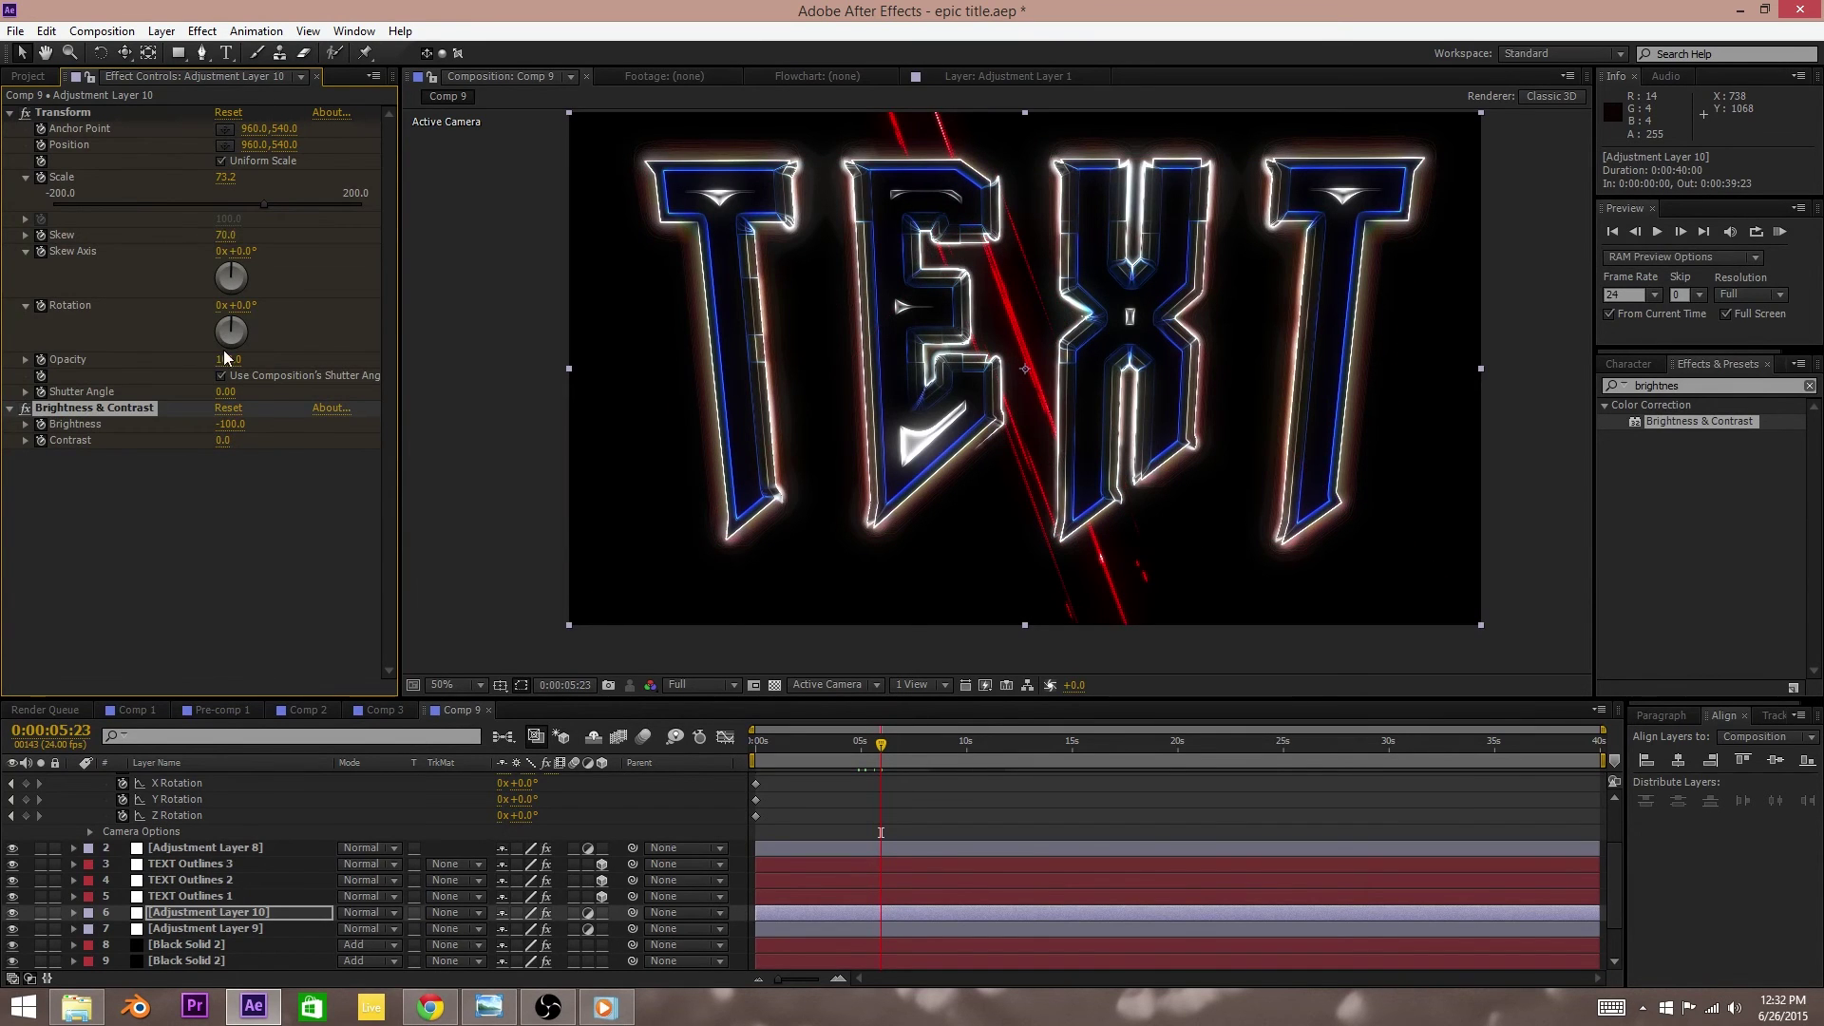
left_click_drag(228, 359, 158, 361)
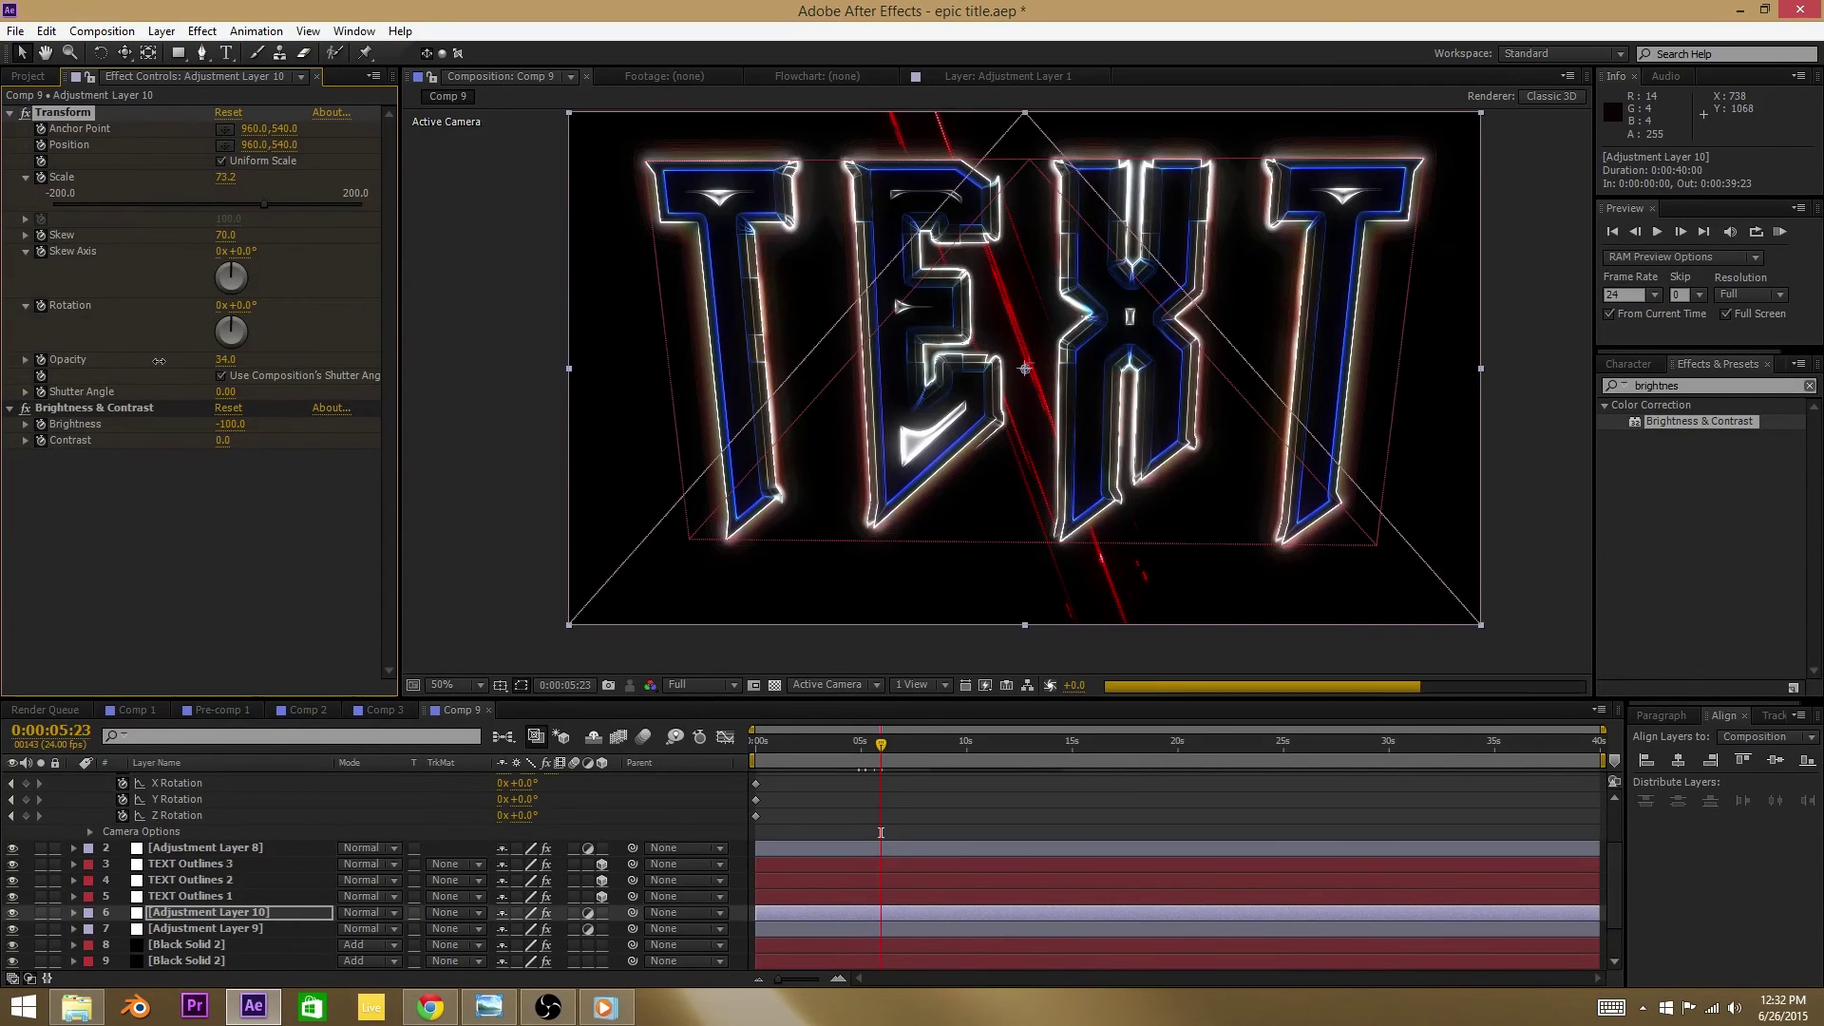
left_click_drag(240, 329, 254, 333)
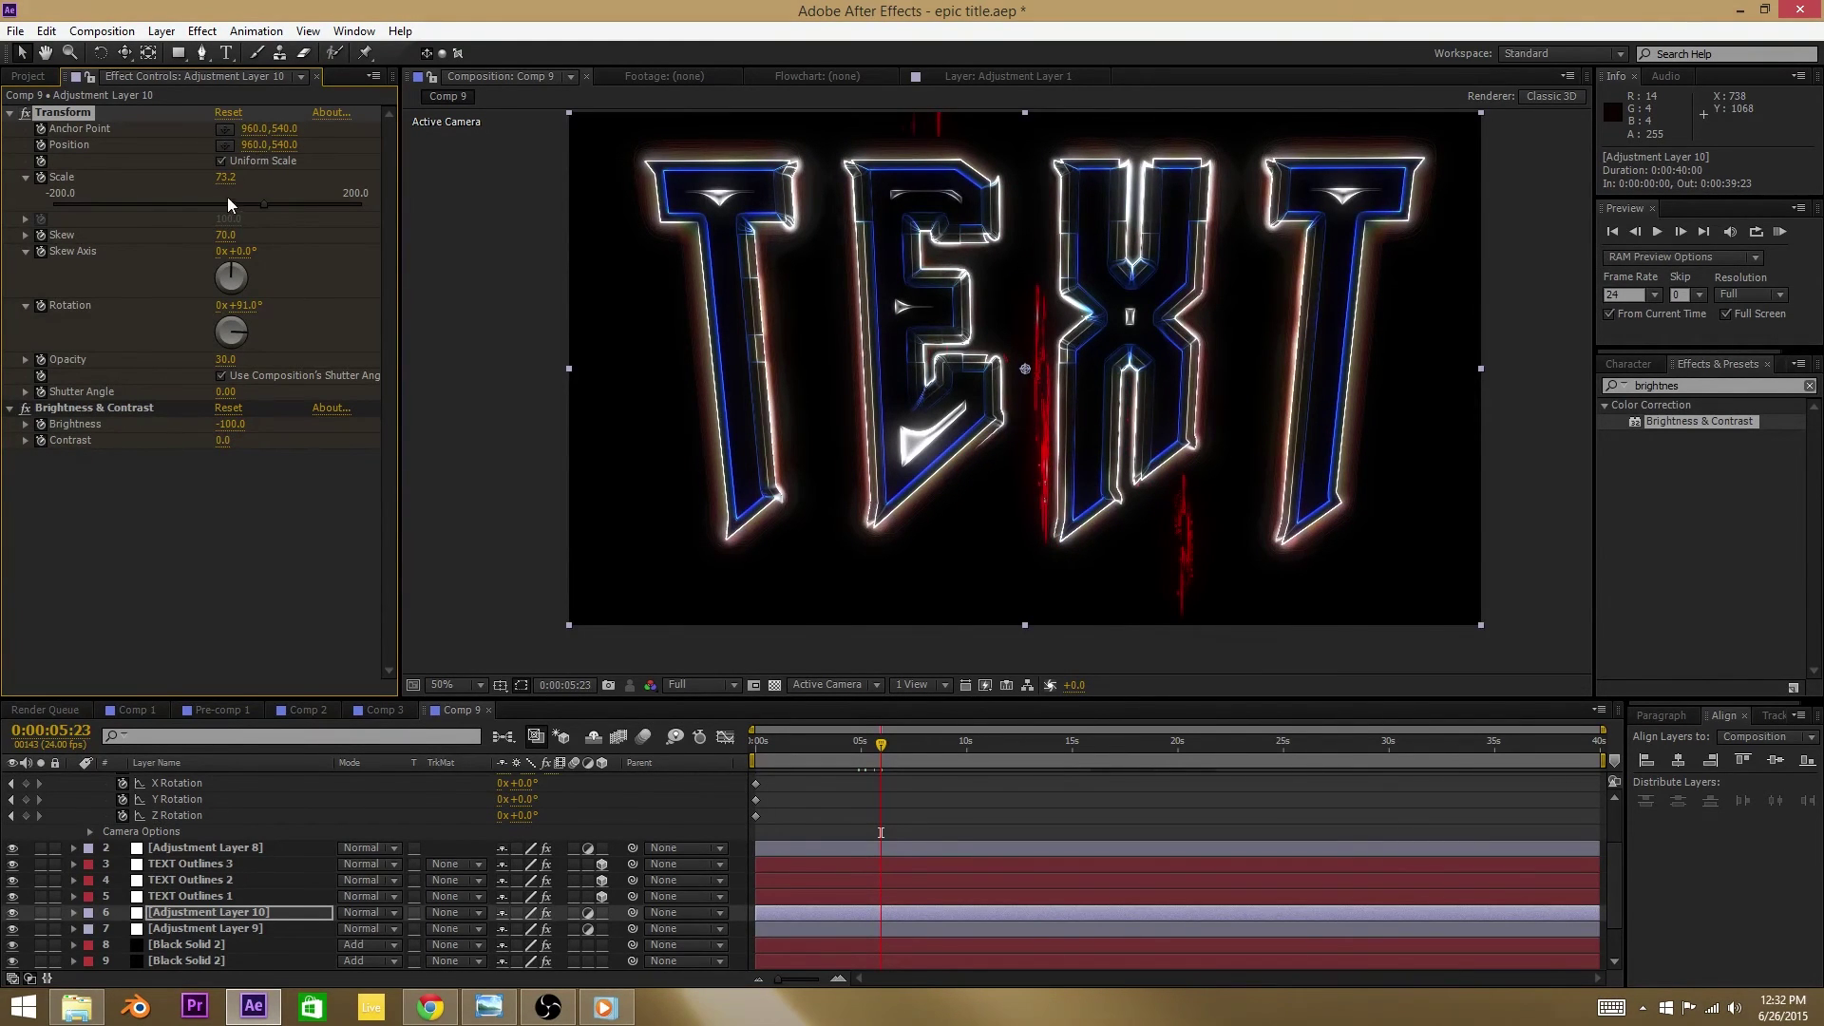
Step: Turn off Uniform Scale in the Transform effect and set Scale Width to 0
left_click(225, 162)
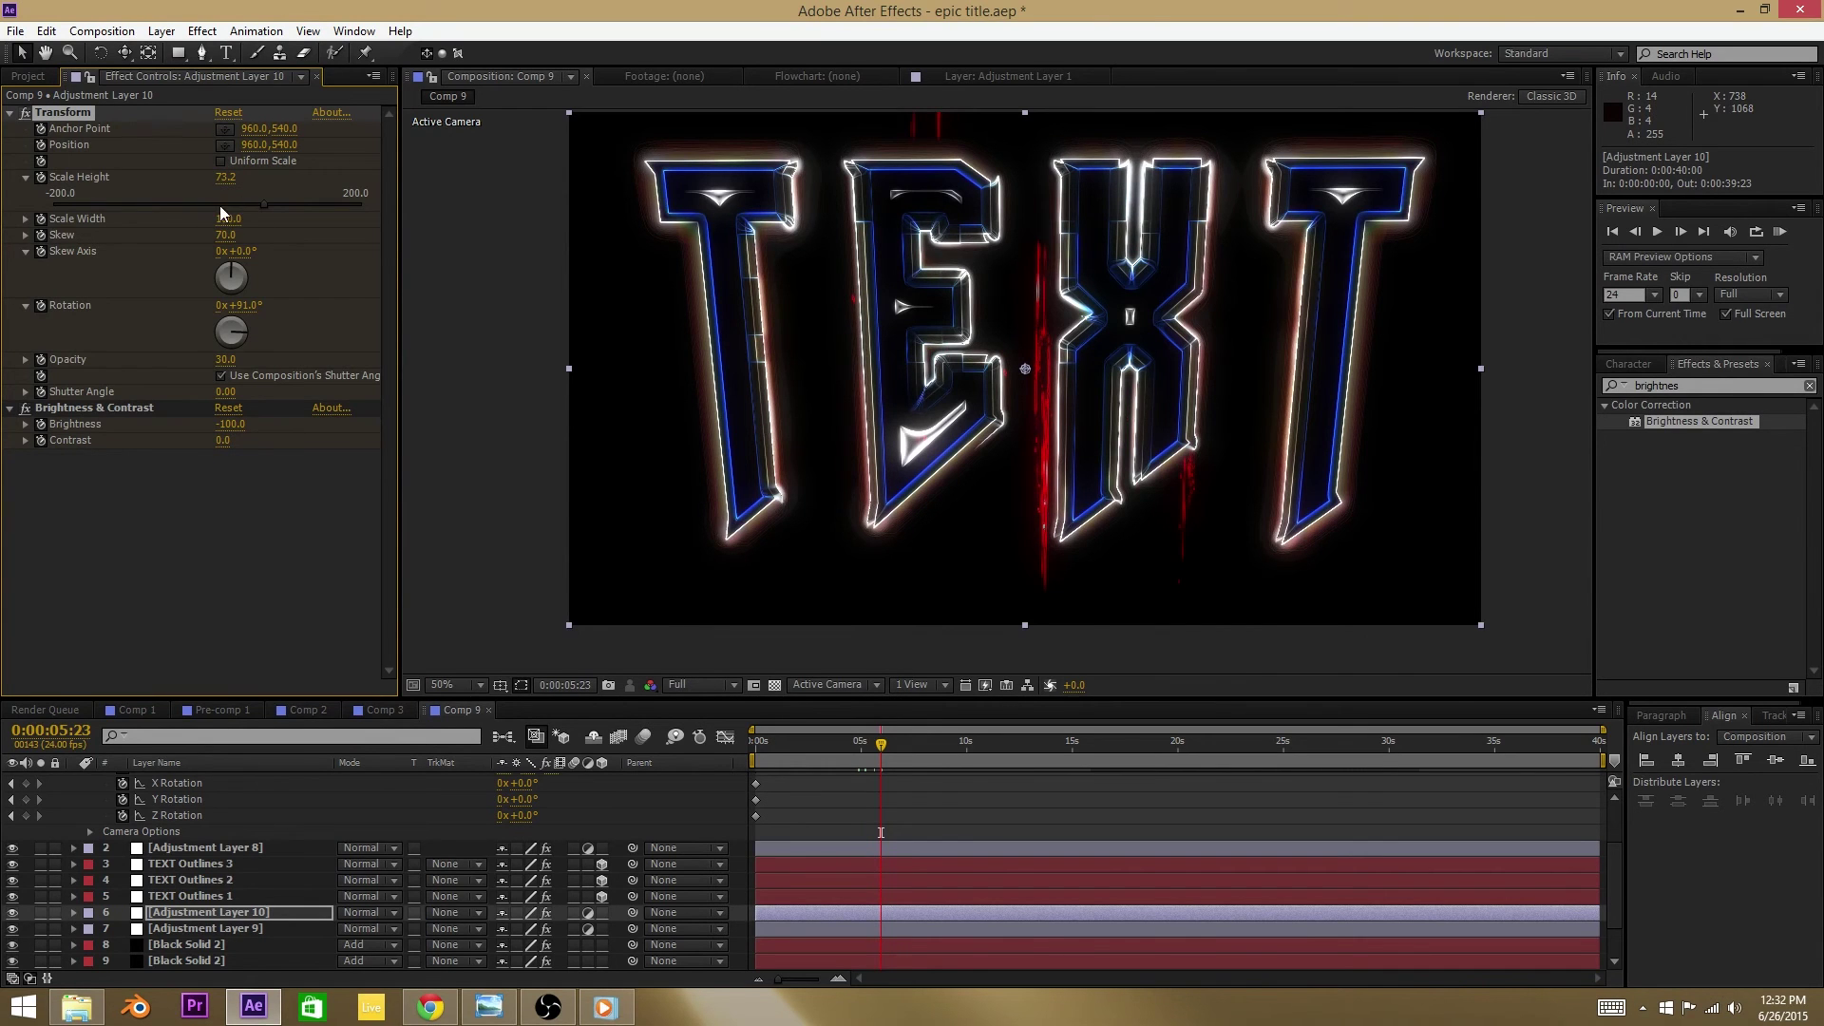
left_click_drag(224, 225, 5, 266)
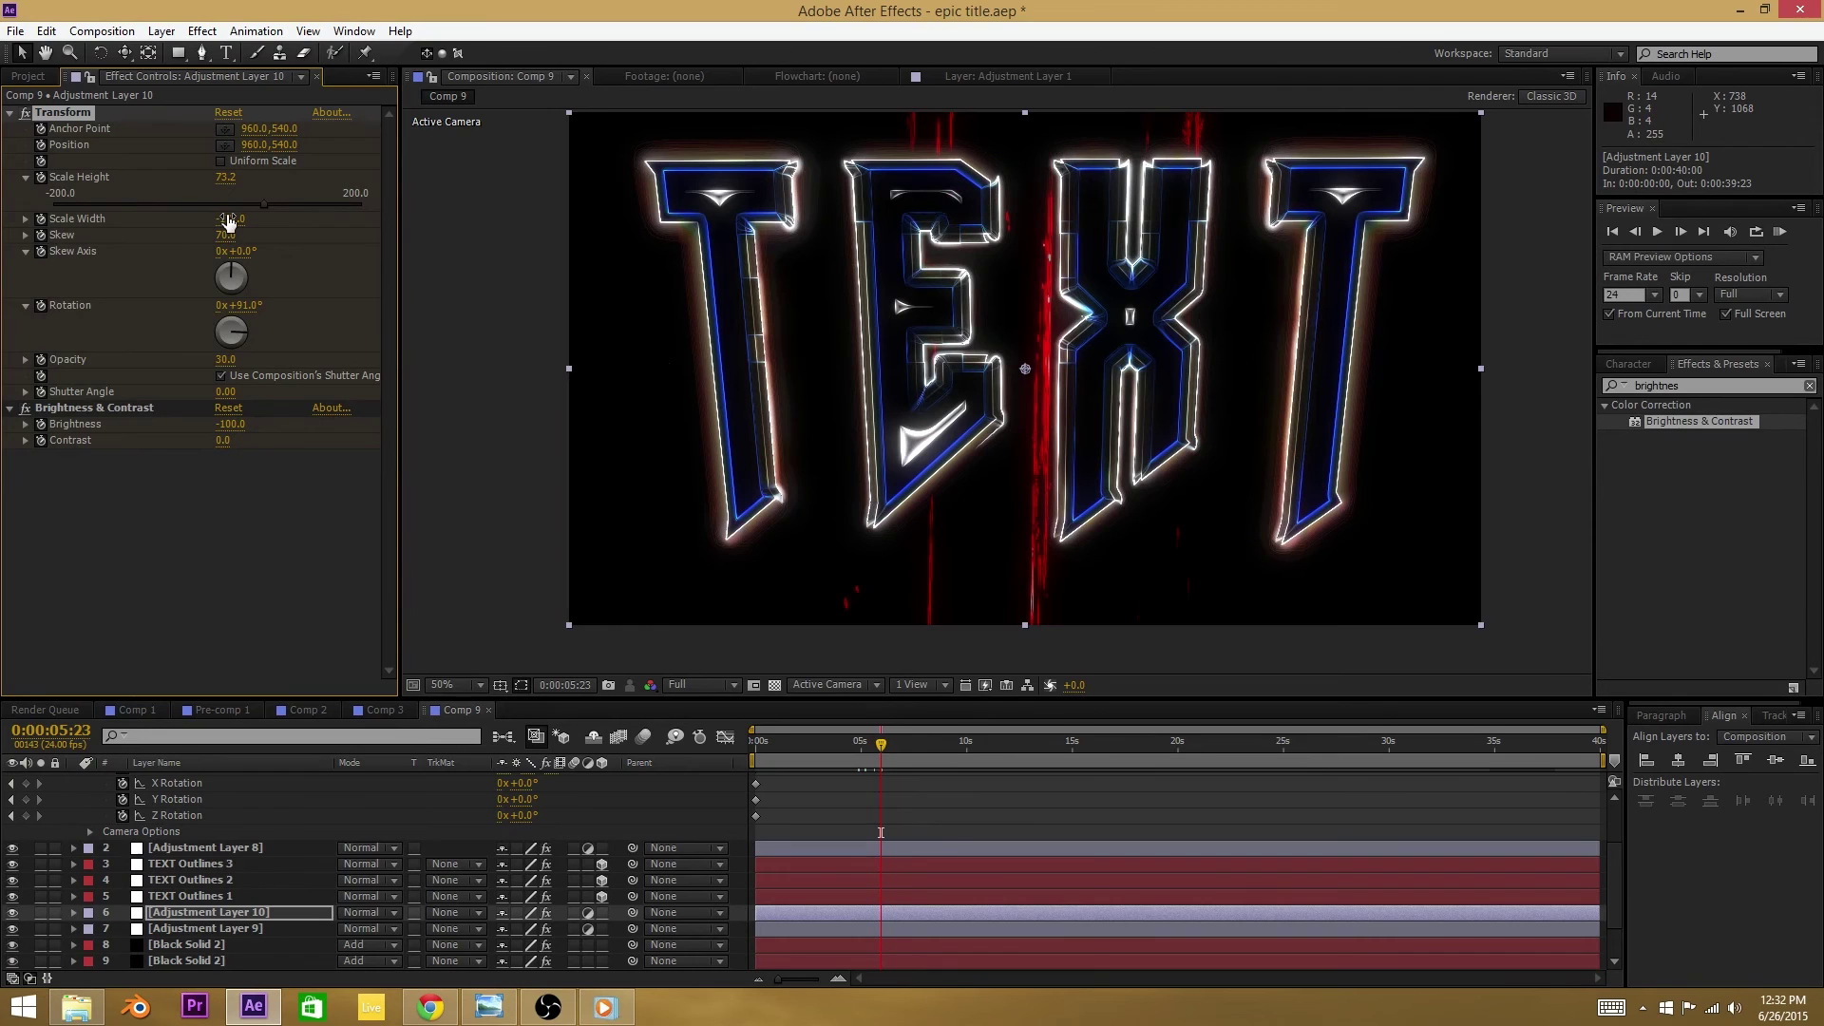
type("0")
key("Return")
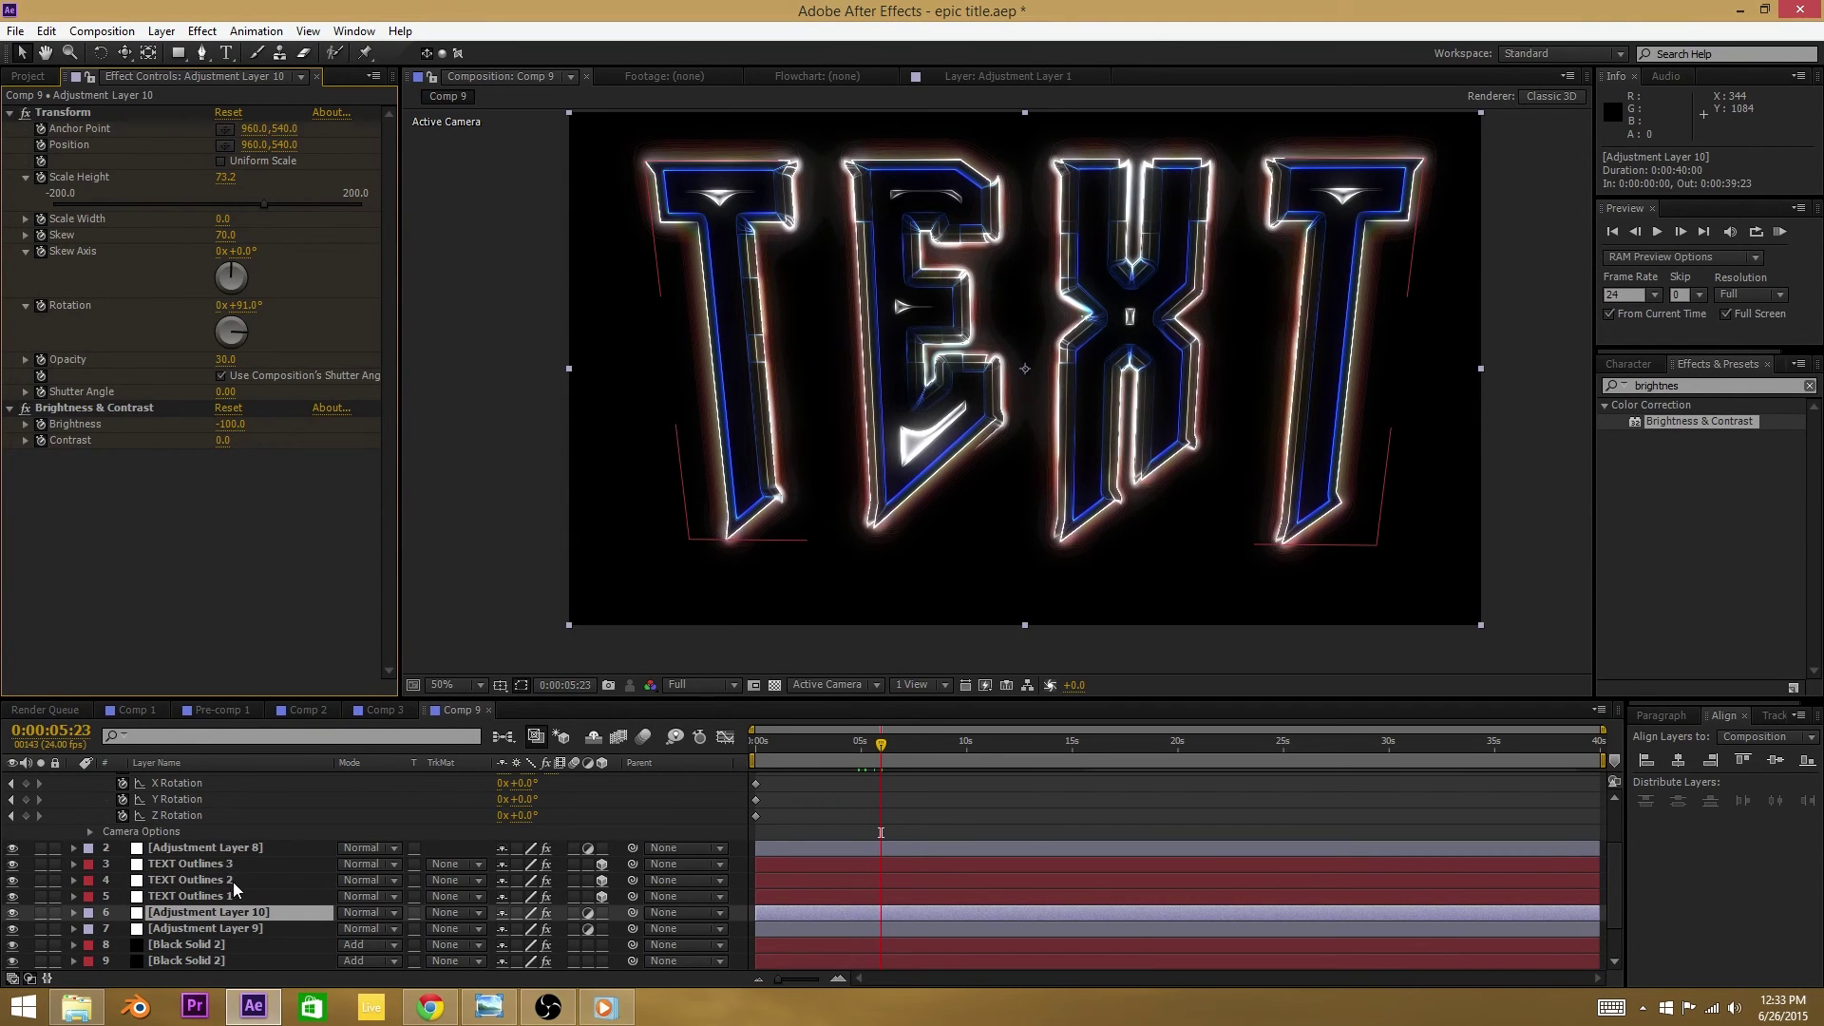
Step: Keyframe the opacity of TEXT Outlines 1, 2 and 3 from 100% at 0:00:05:10 to 0% at 0:00:05:23
scroll(233, 872, "up", 3)
left_click(224, 927)
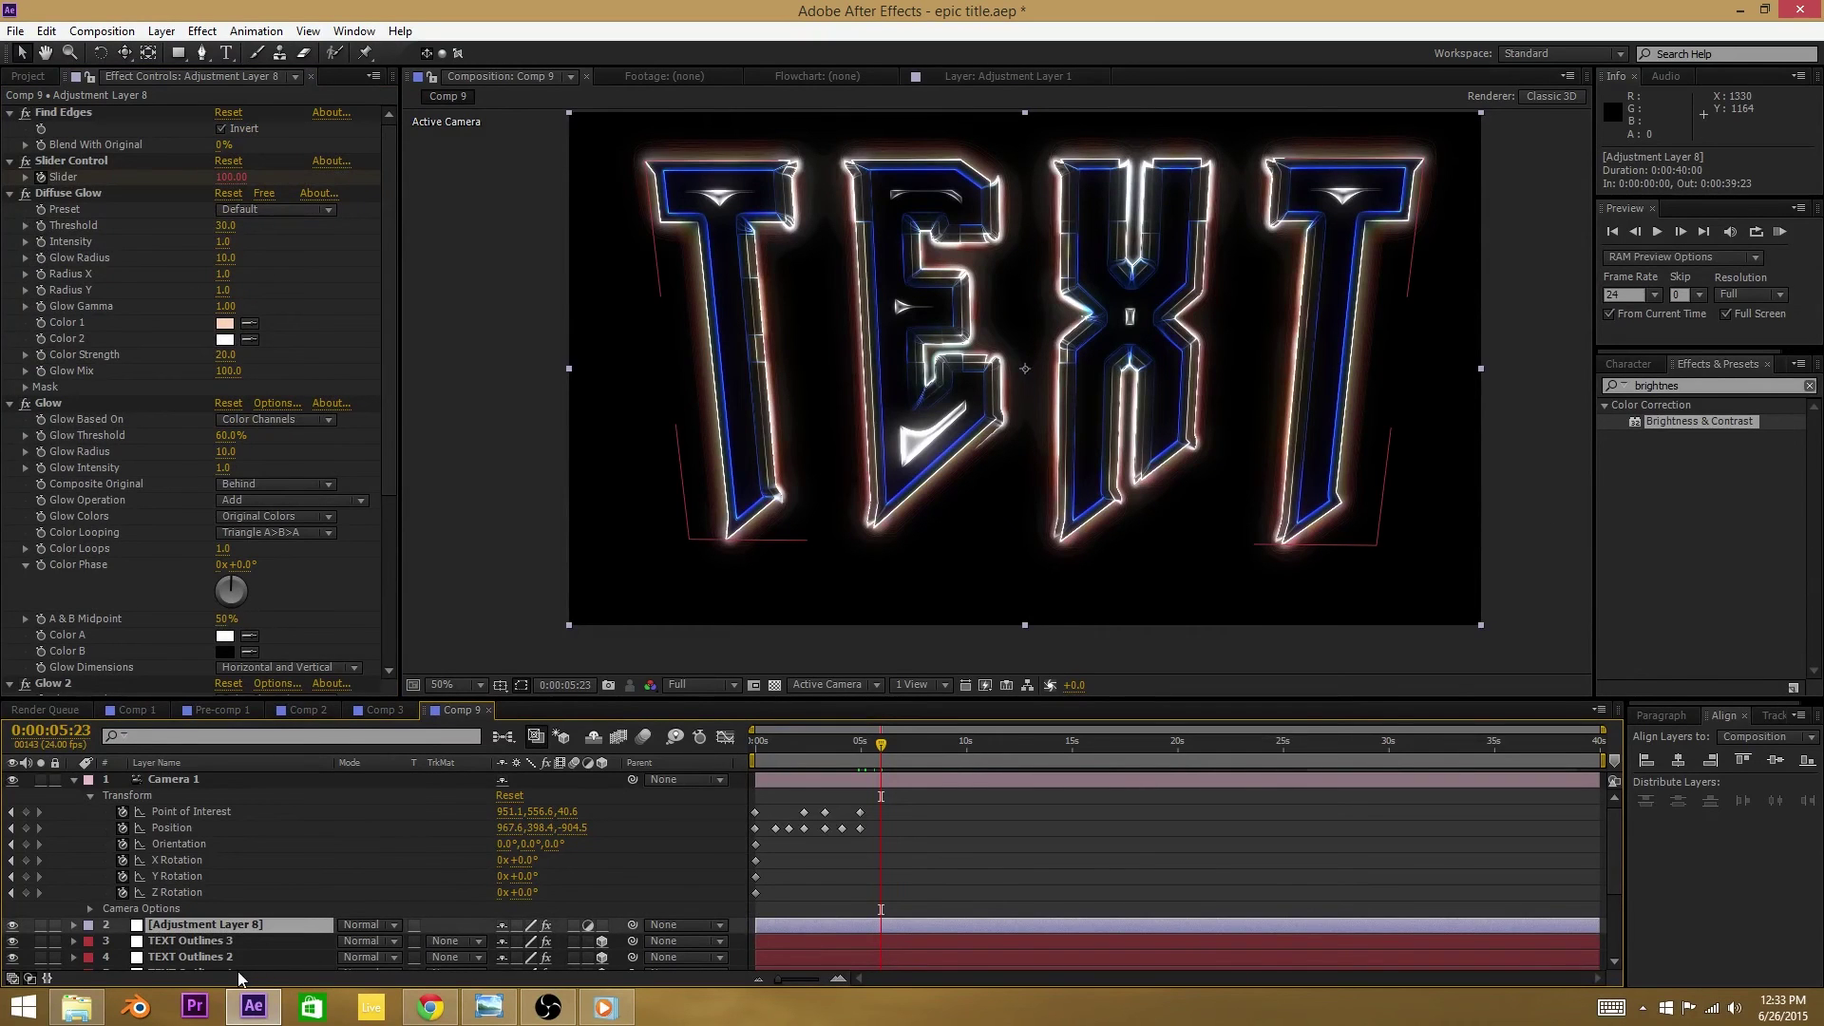
scroll(186, 945, "down", 2)
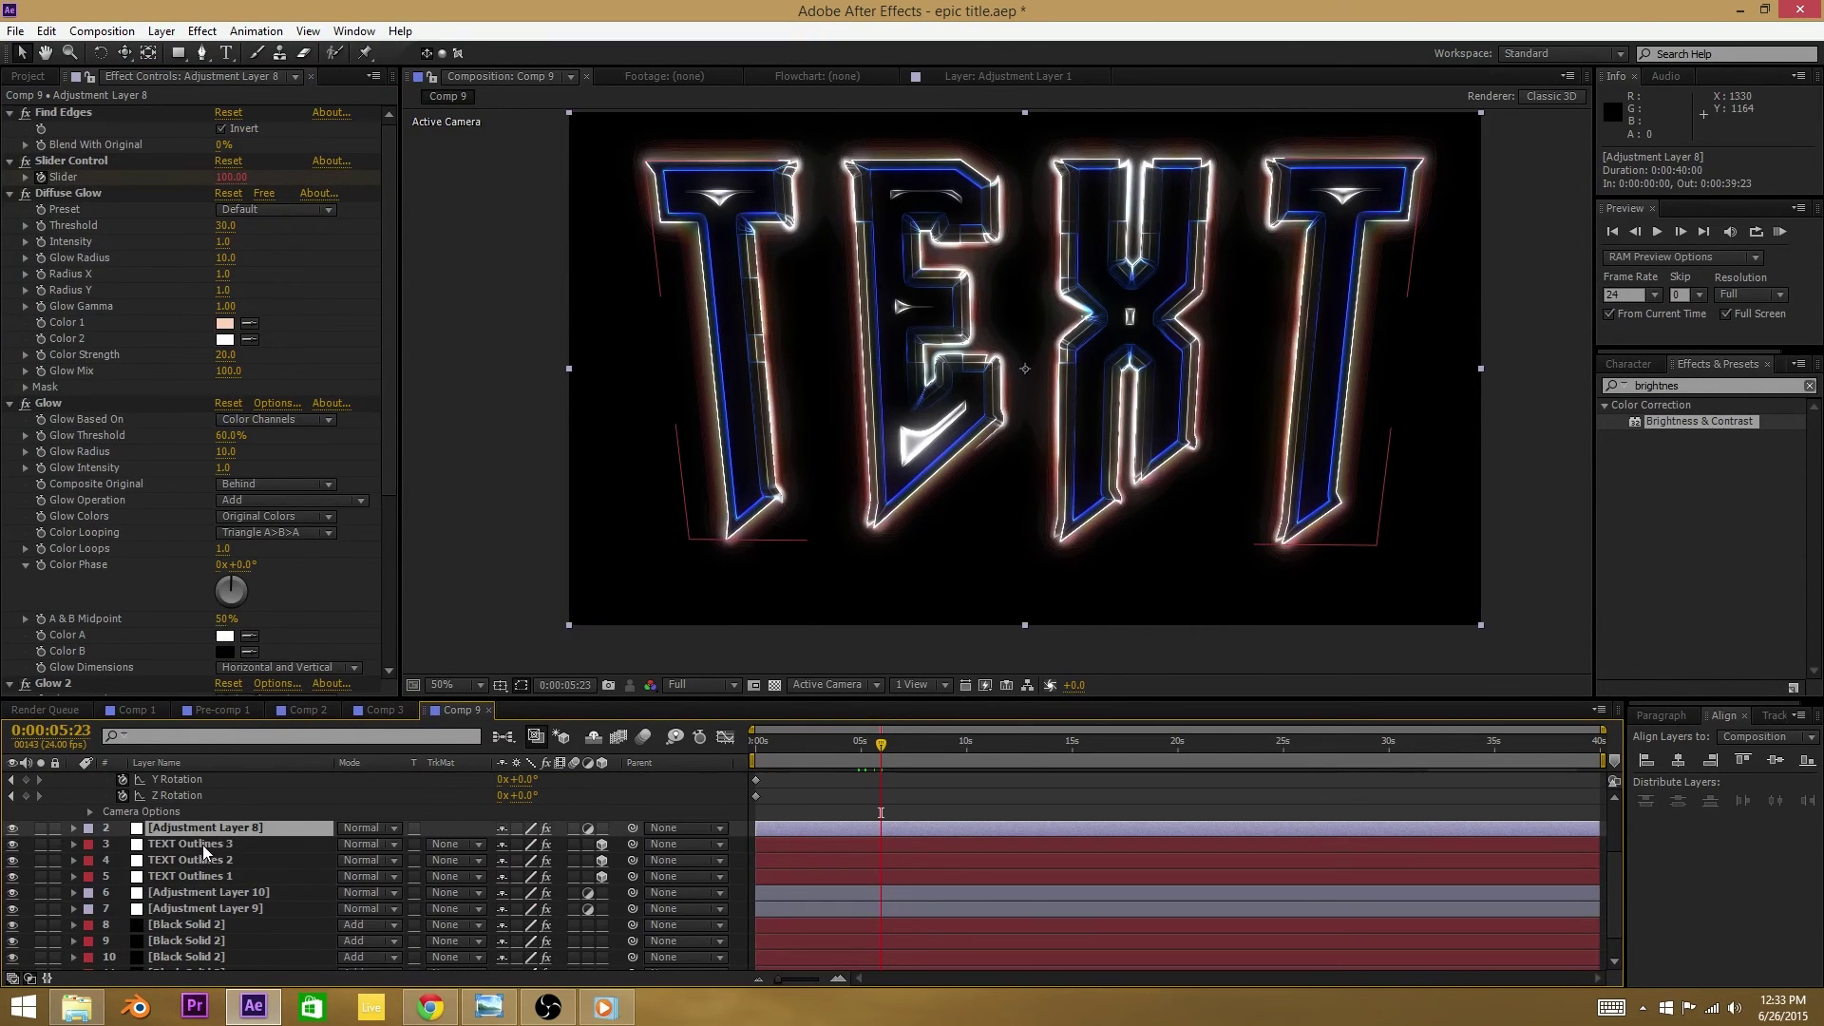
left_click(203, 851)
left_click(207, 875, "shift")
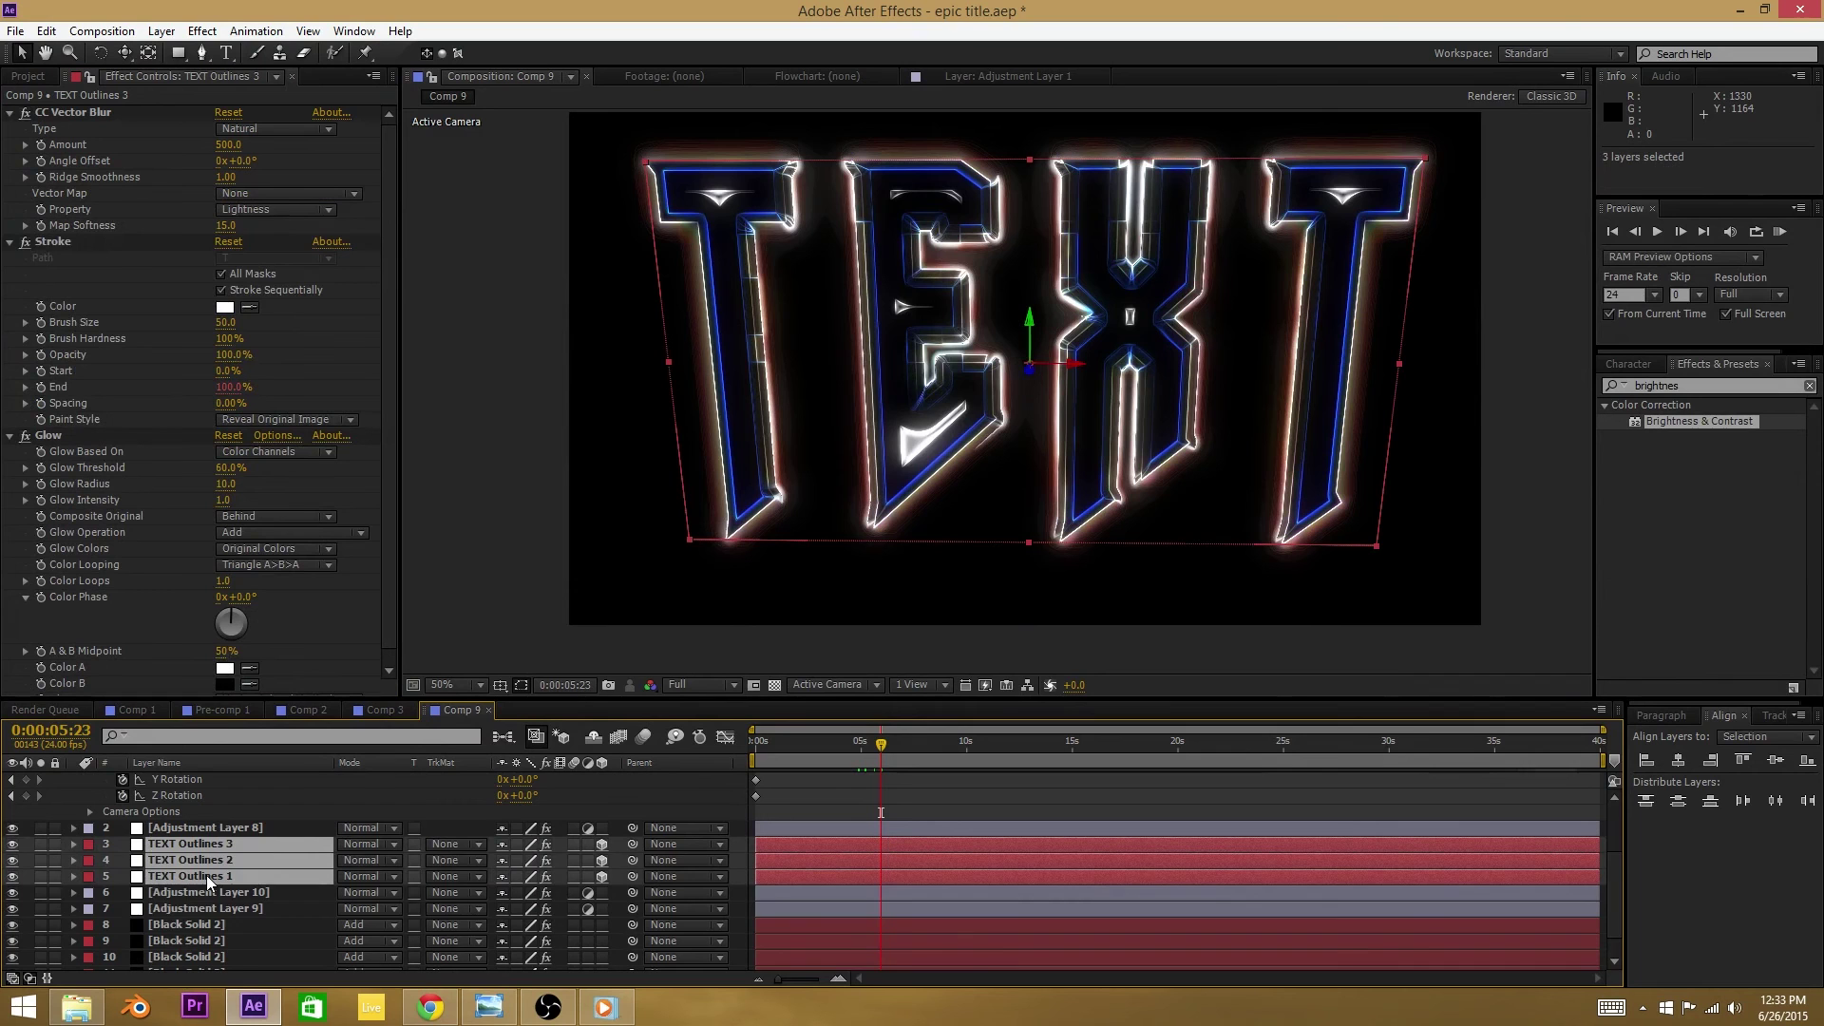
key("t")
left_click(123, 860)
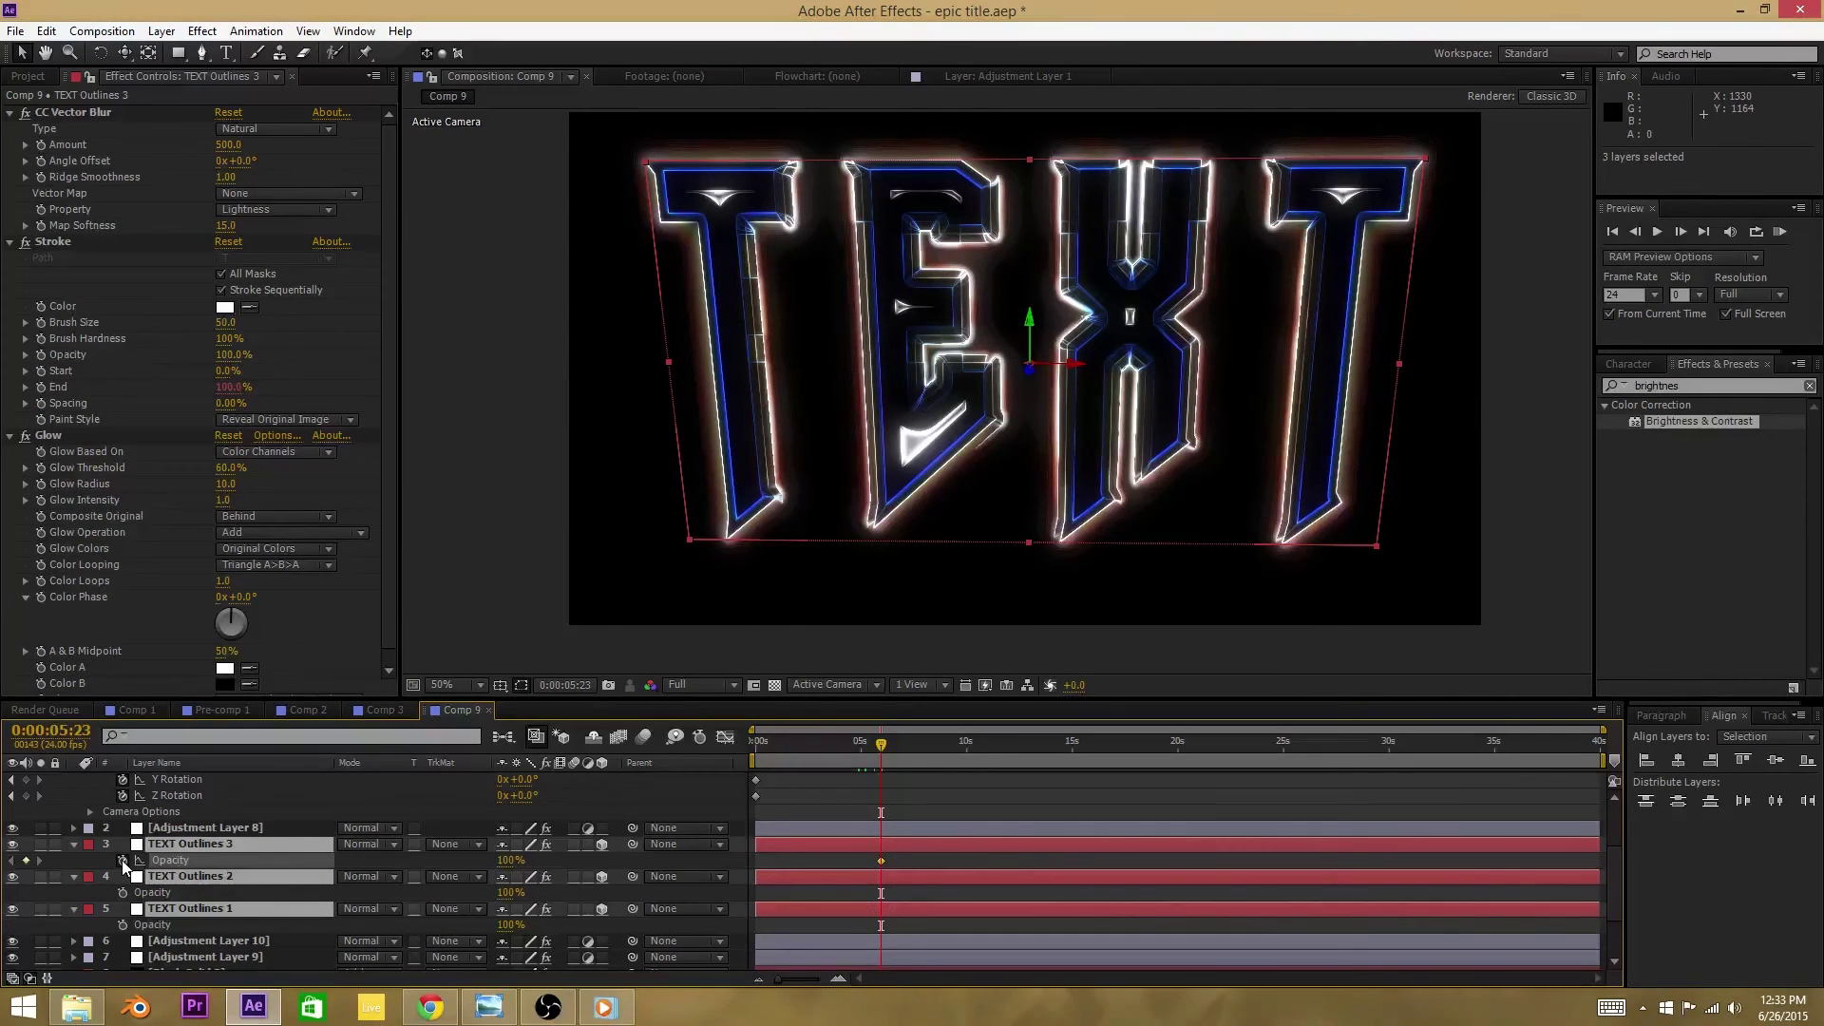
left_click_drag(880, 860, 869, 858)
left_click_drag(508, 869, 325, 876)
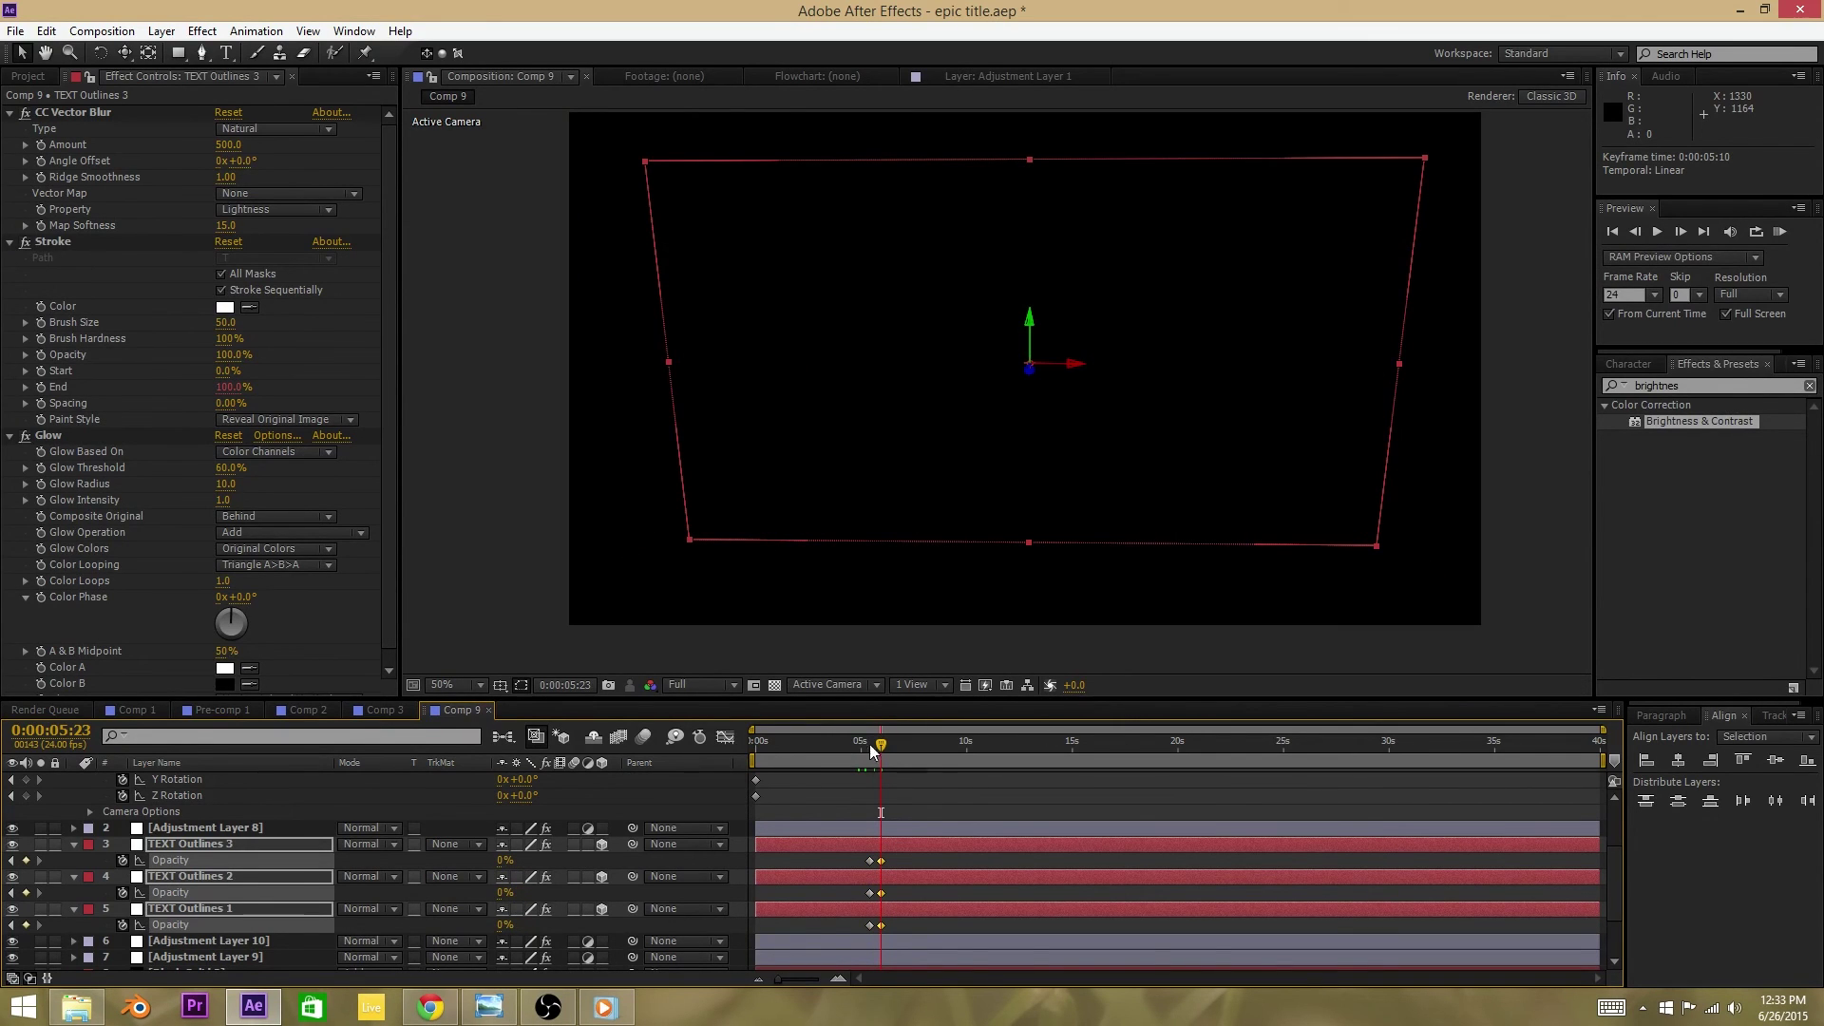
Step: Lower the preview resolution to Third and play back the text fade-out from 0:00:05:13
left_click_drag(883, 752, 875, 751)
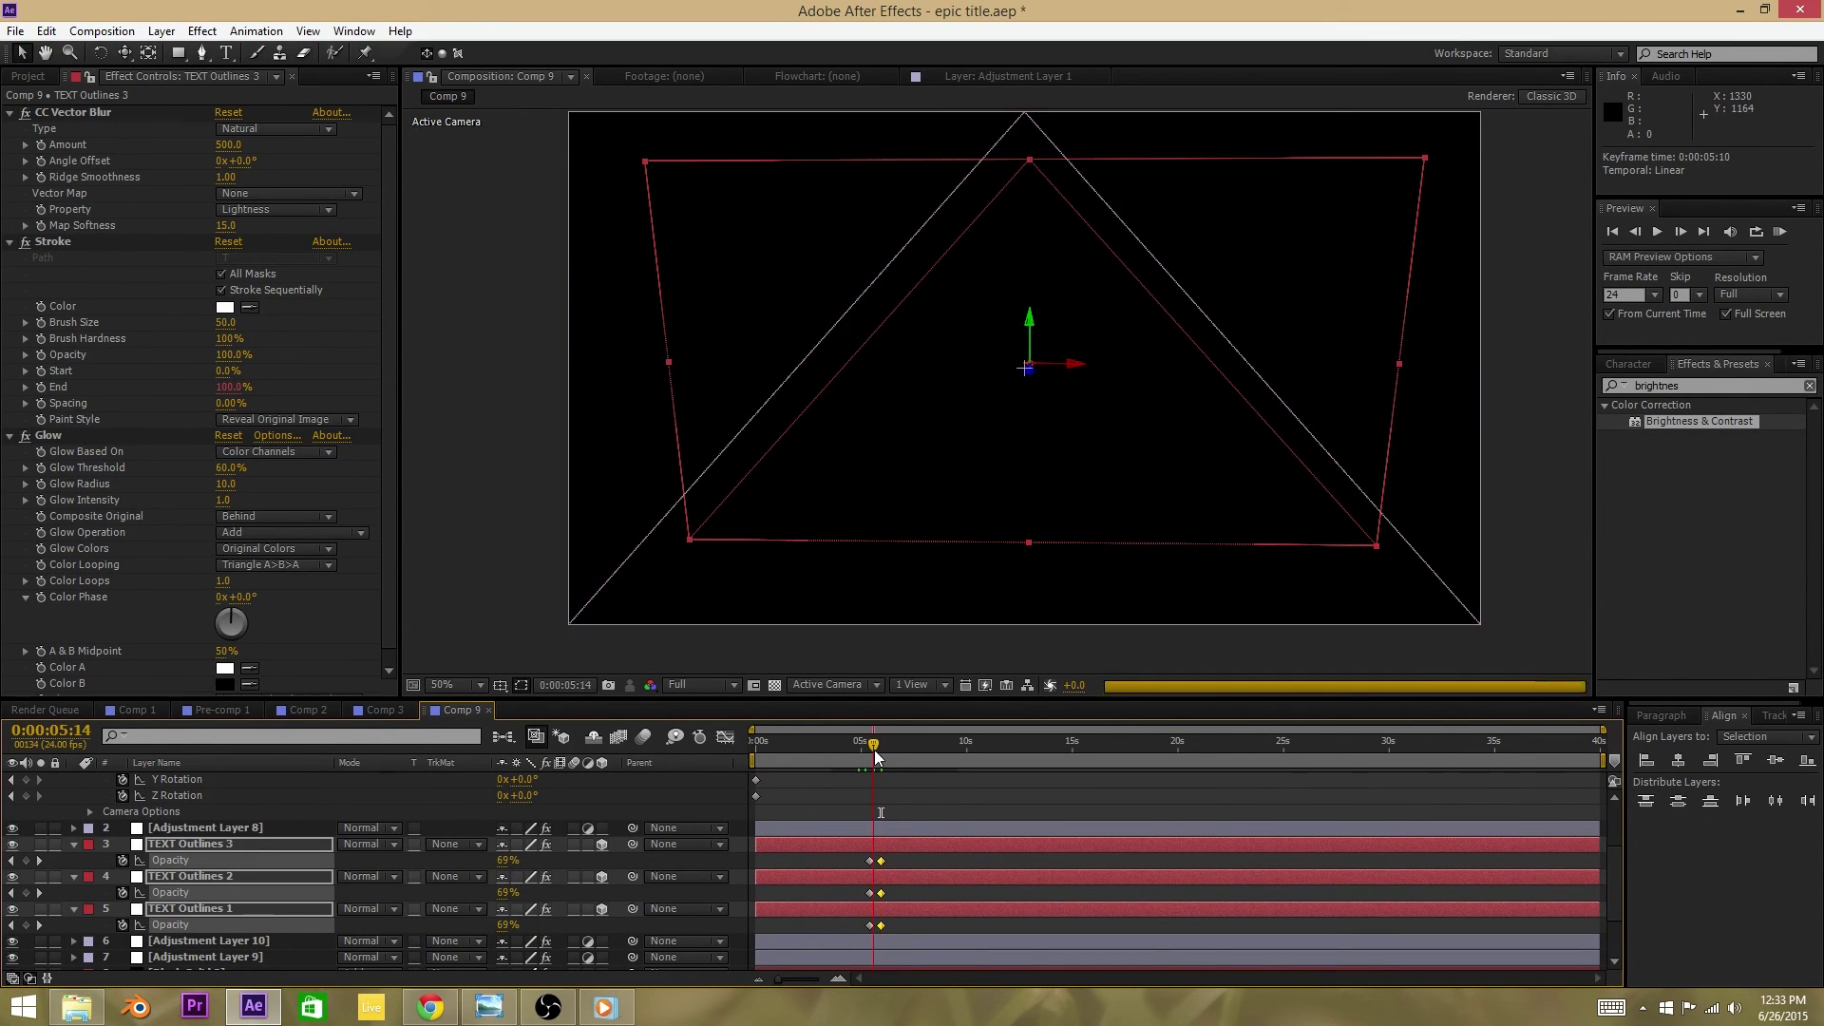
left_click_drag(874, 756, 872, 755)
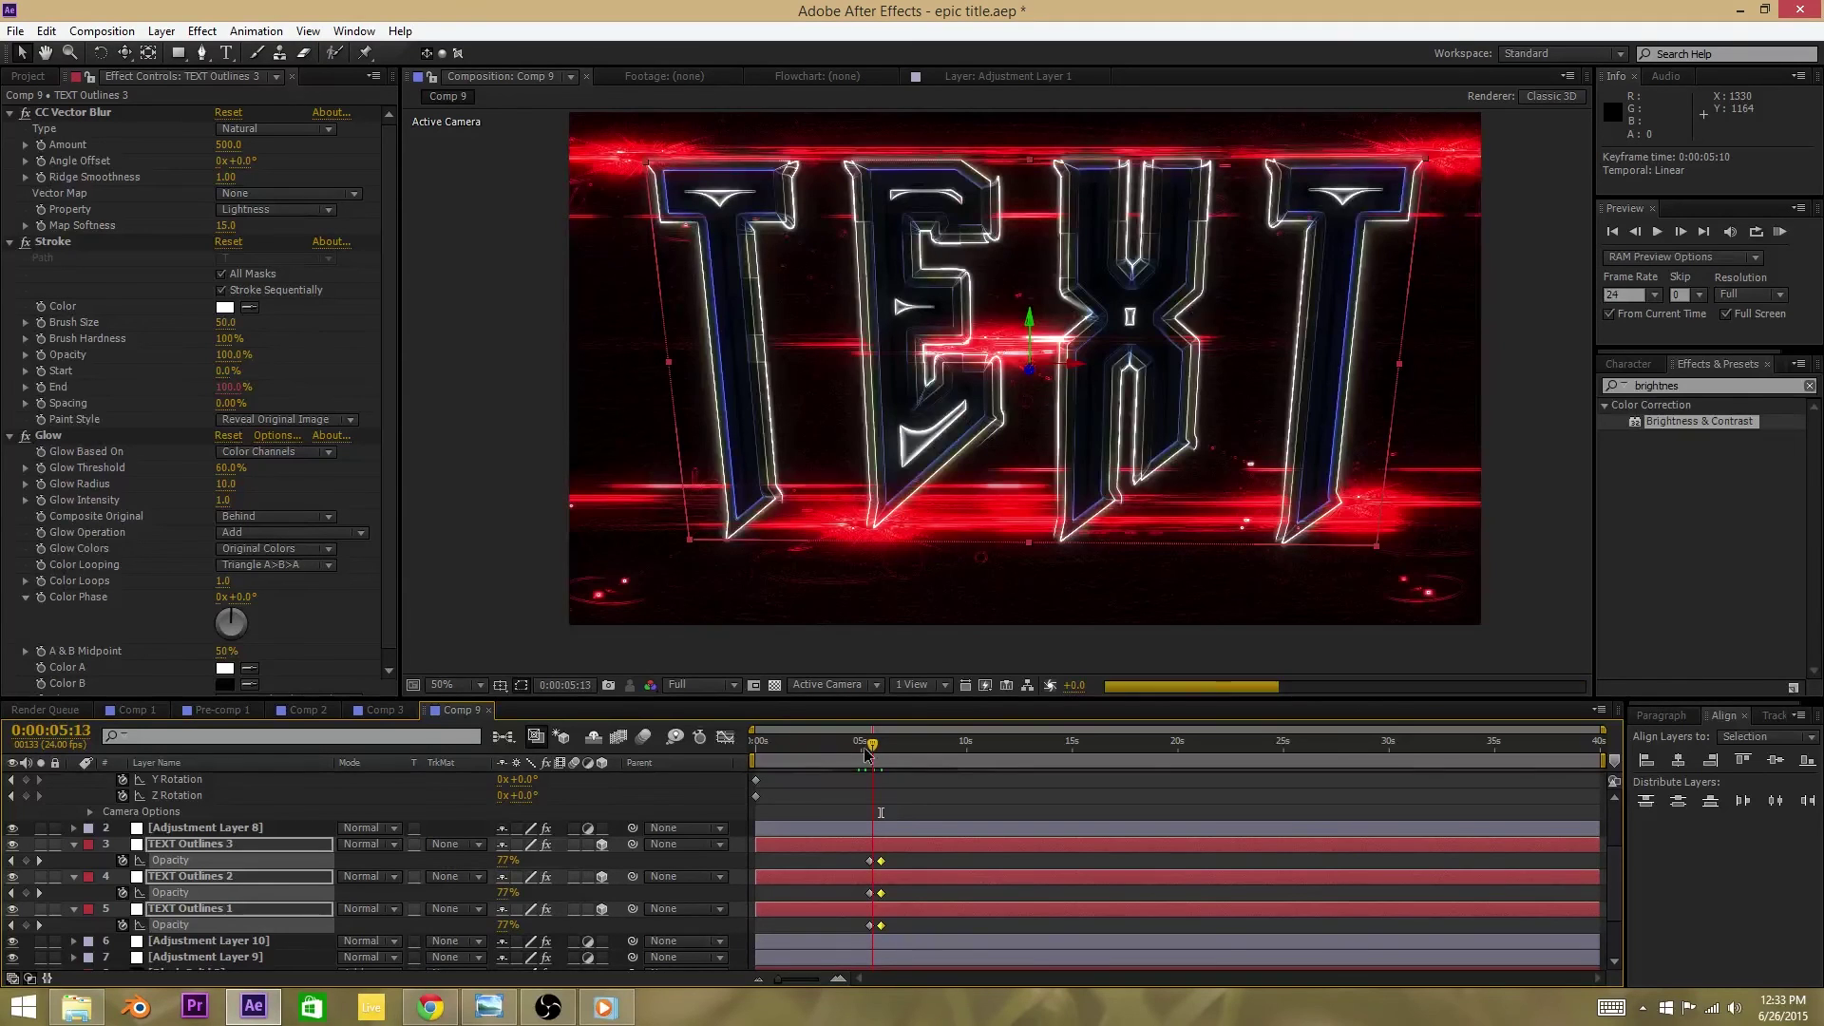
left_click(703, 684)
left_click(715, 776)
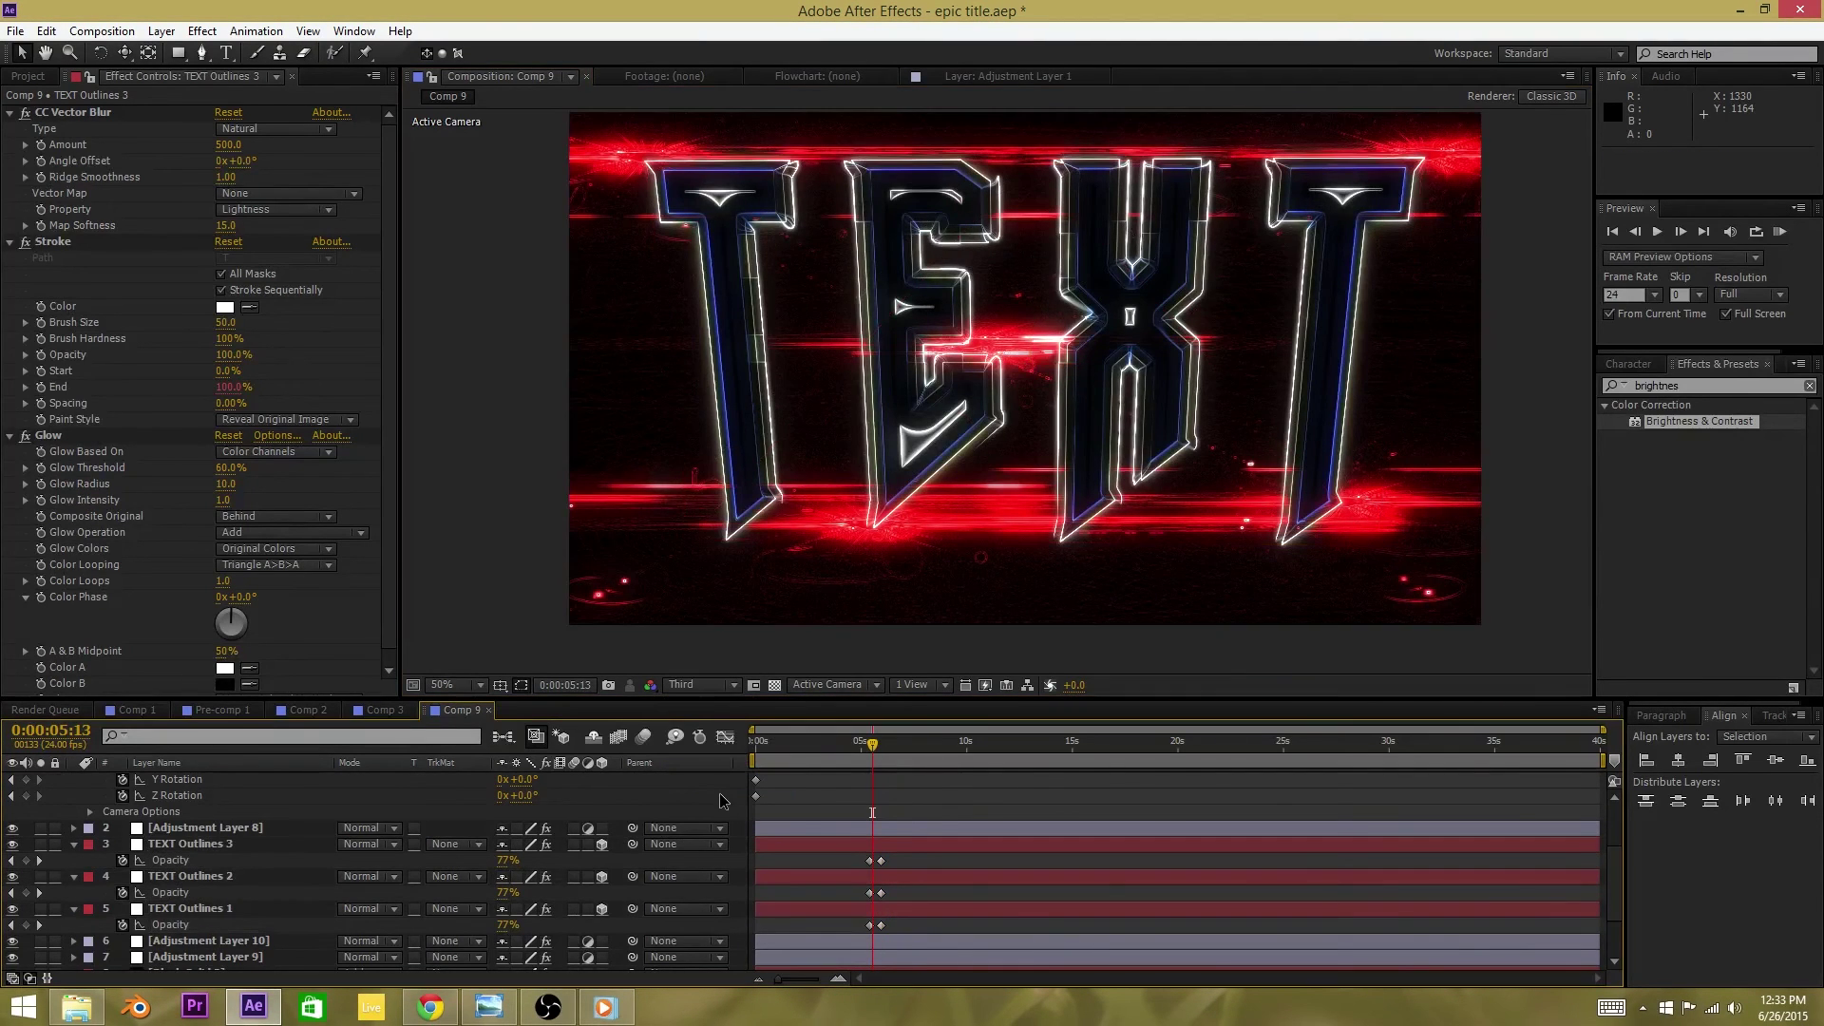
key("space")
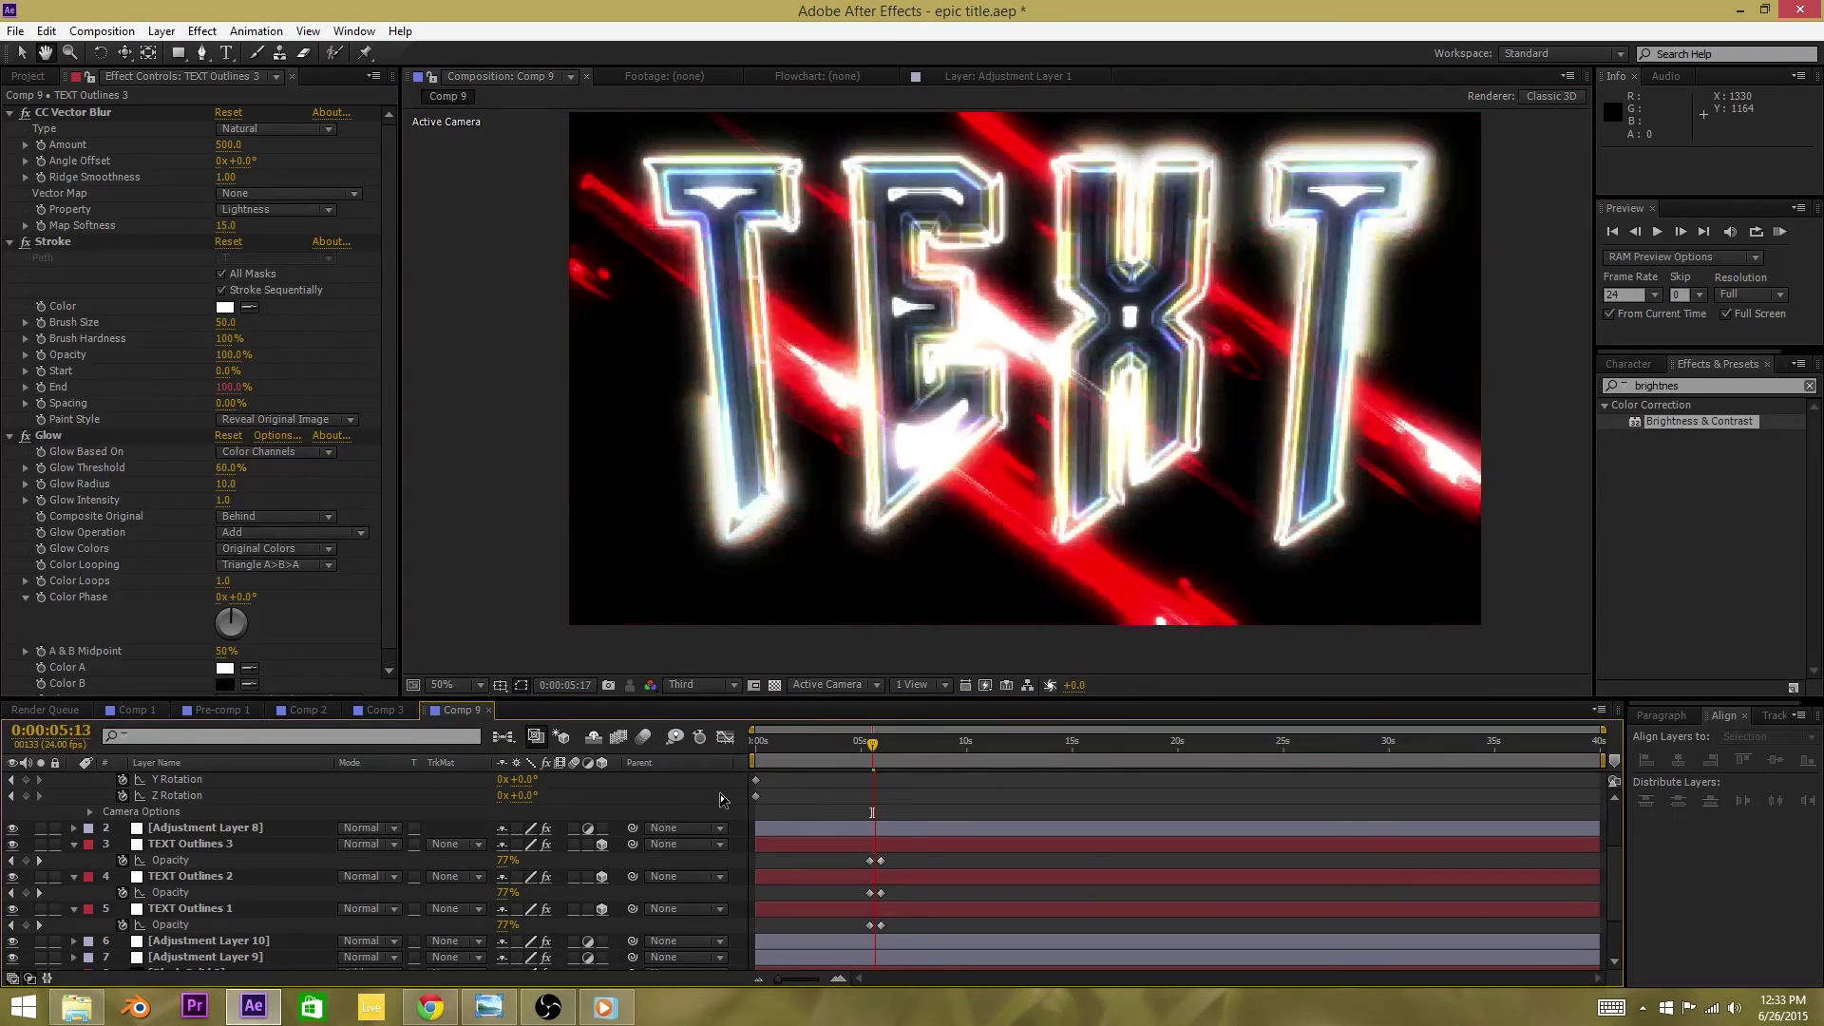
key("space")
left_click_drag(880, 756, 860, 757)
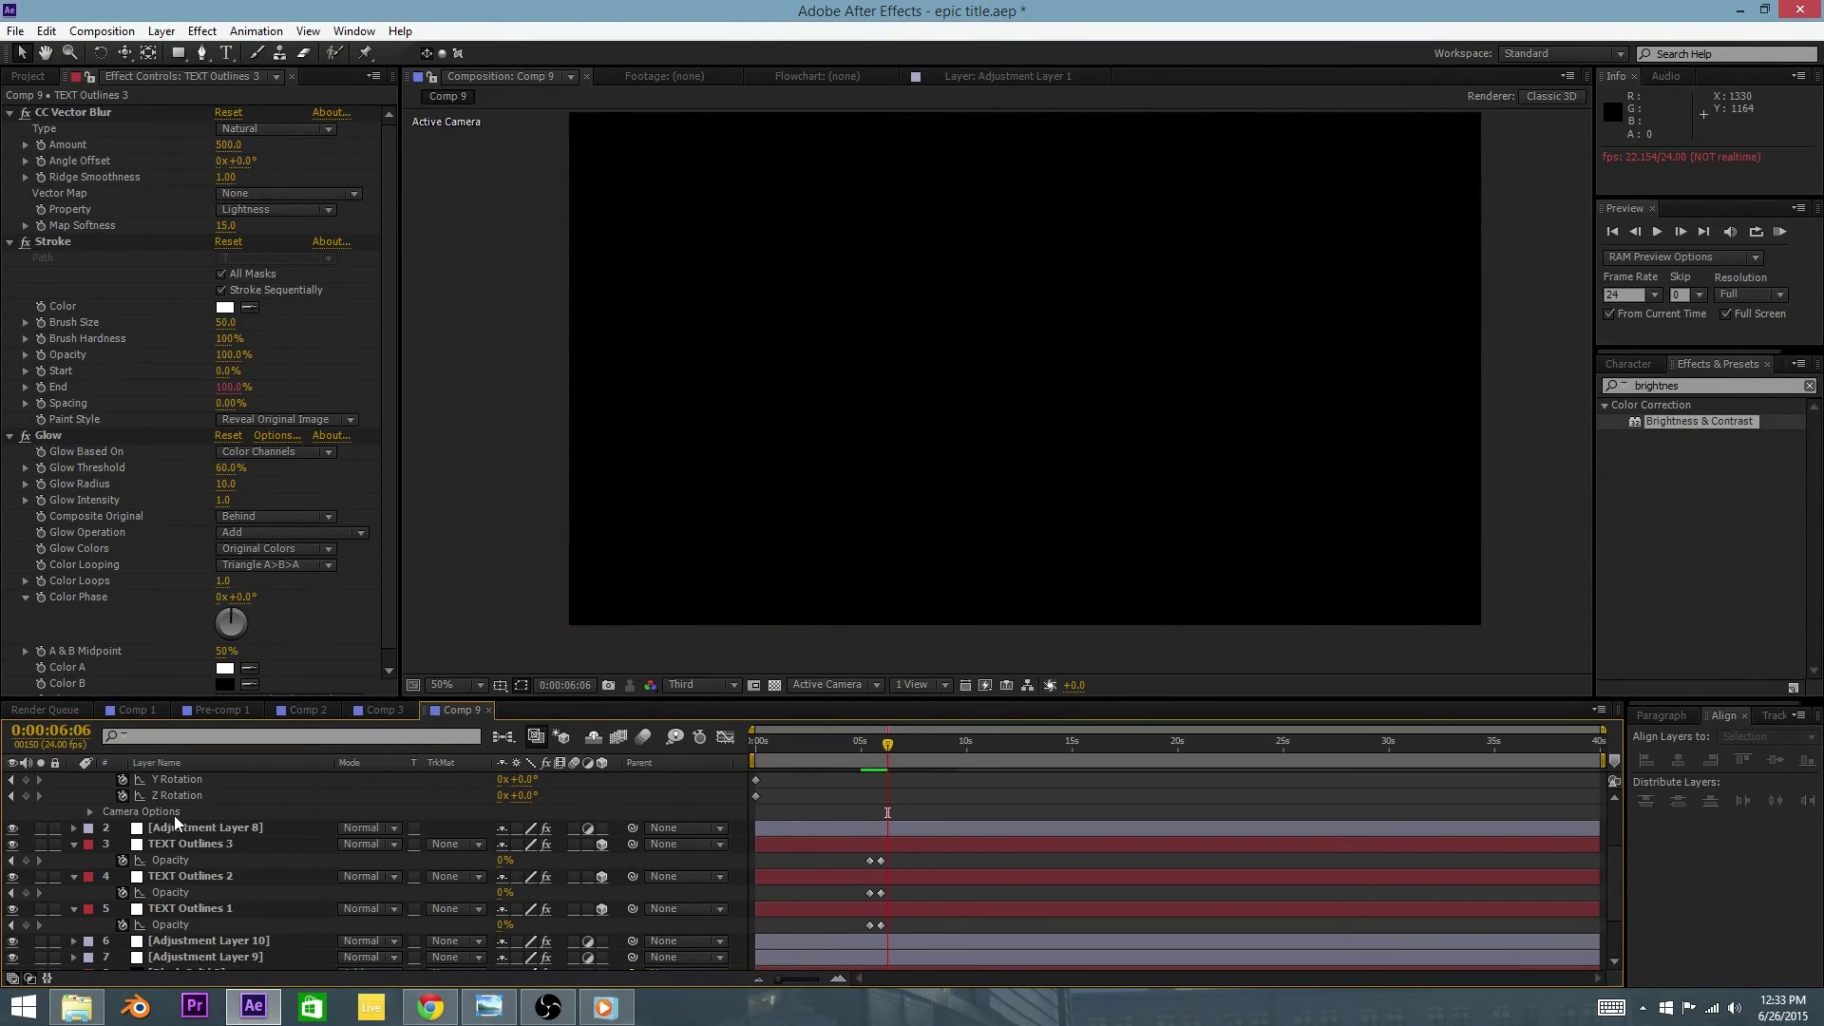
Step: End the work area at 0:00:06:06 and restore the composition preview resolution to Full
key("n")
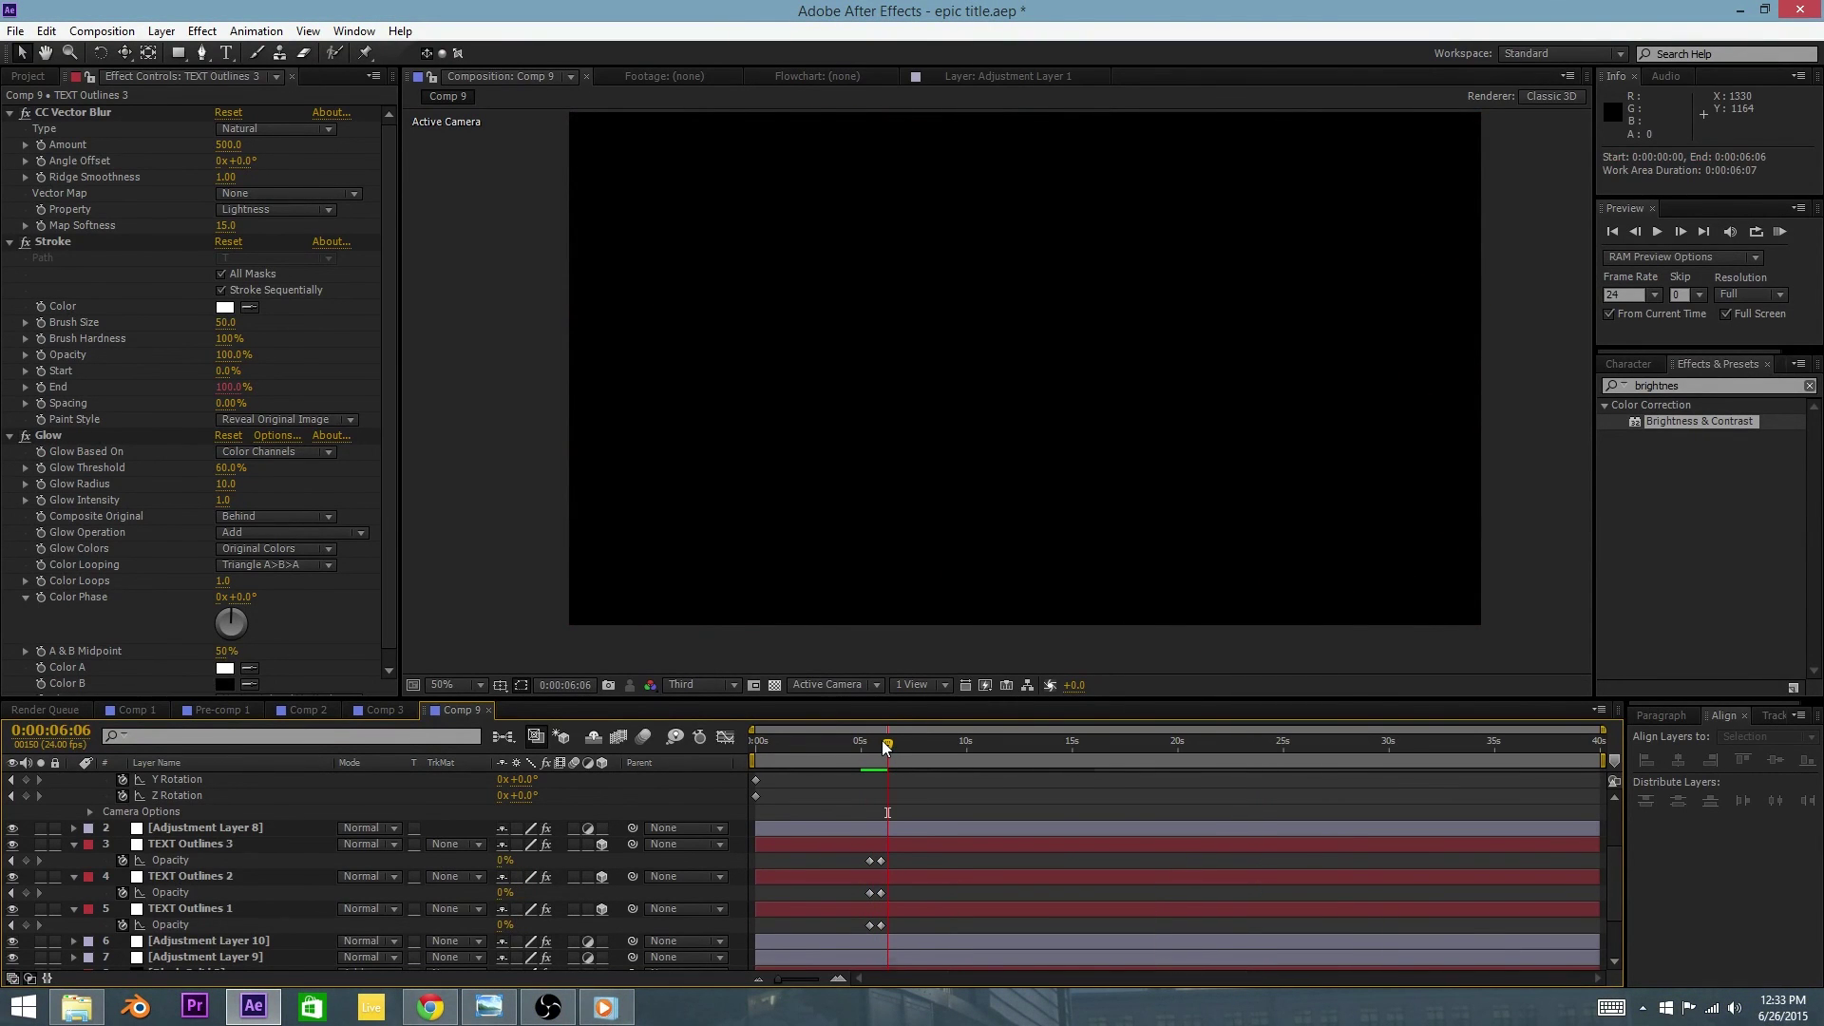
key("KP_0")
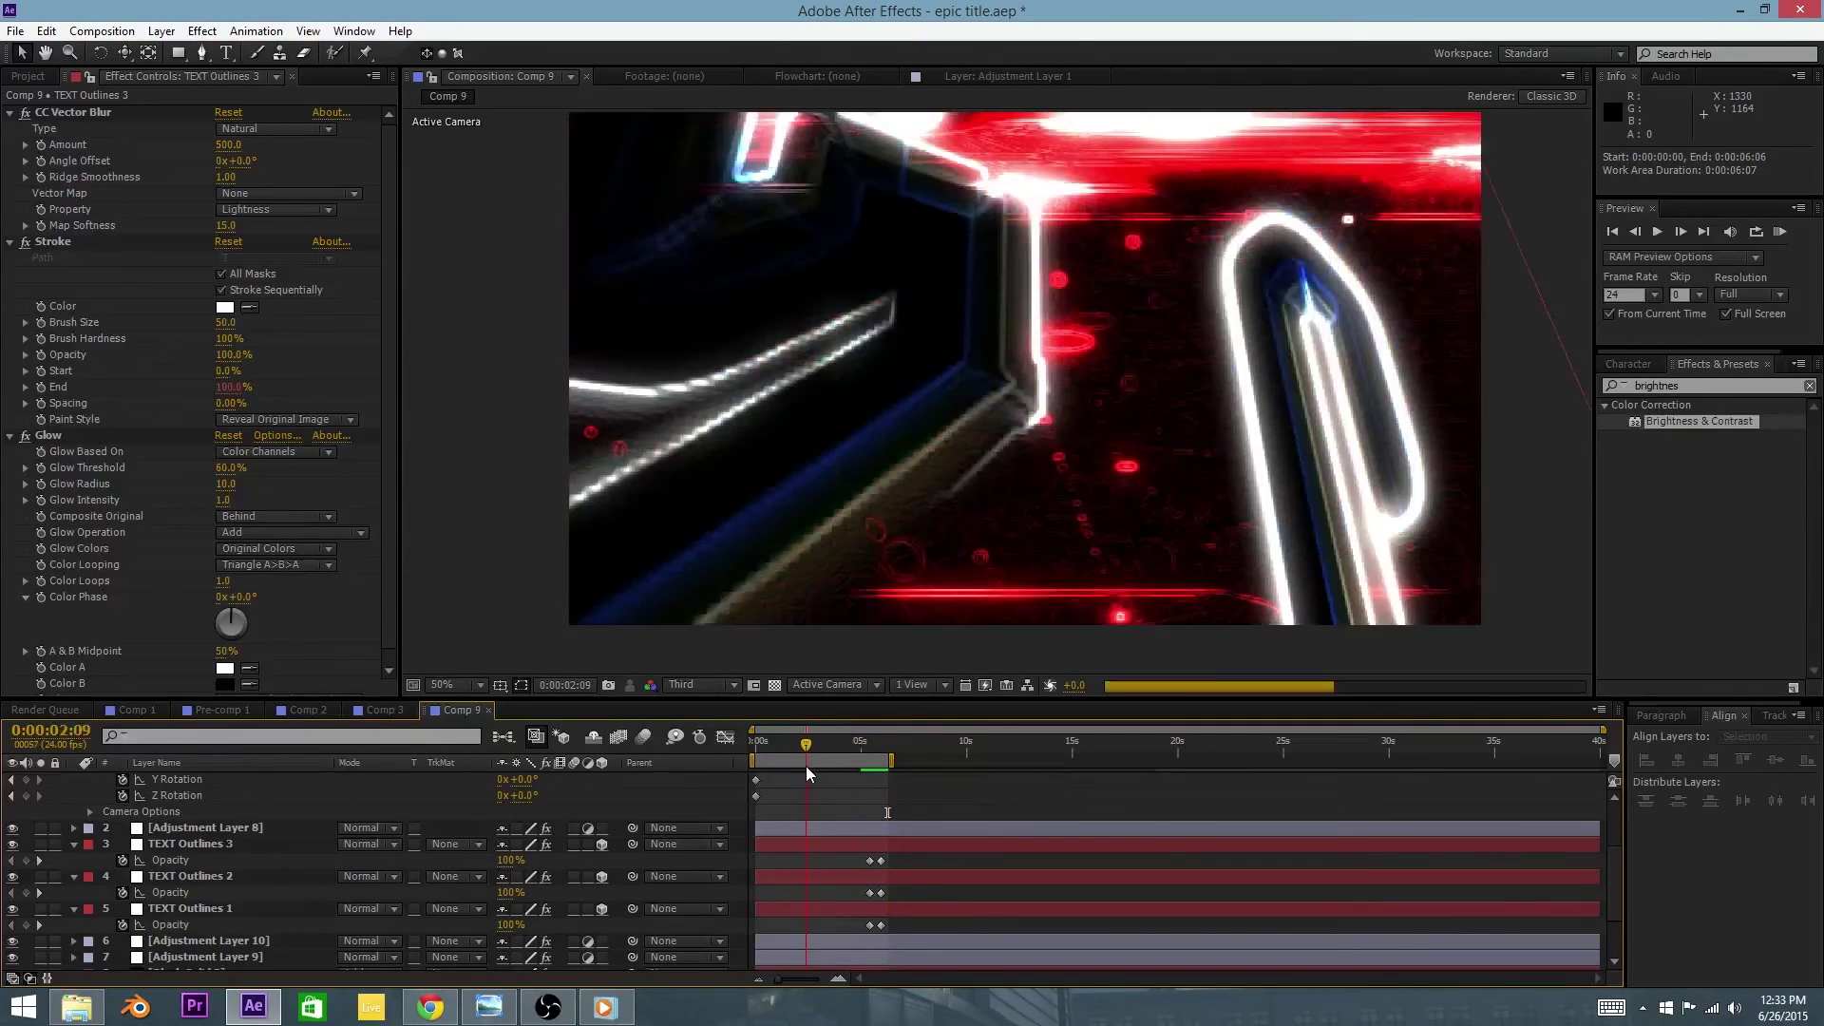
left_click(702, 684)
left_click(707, 729)
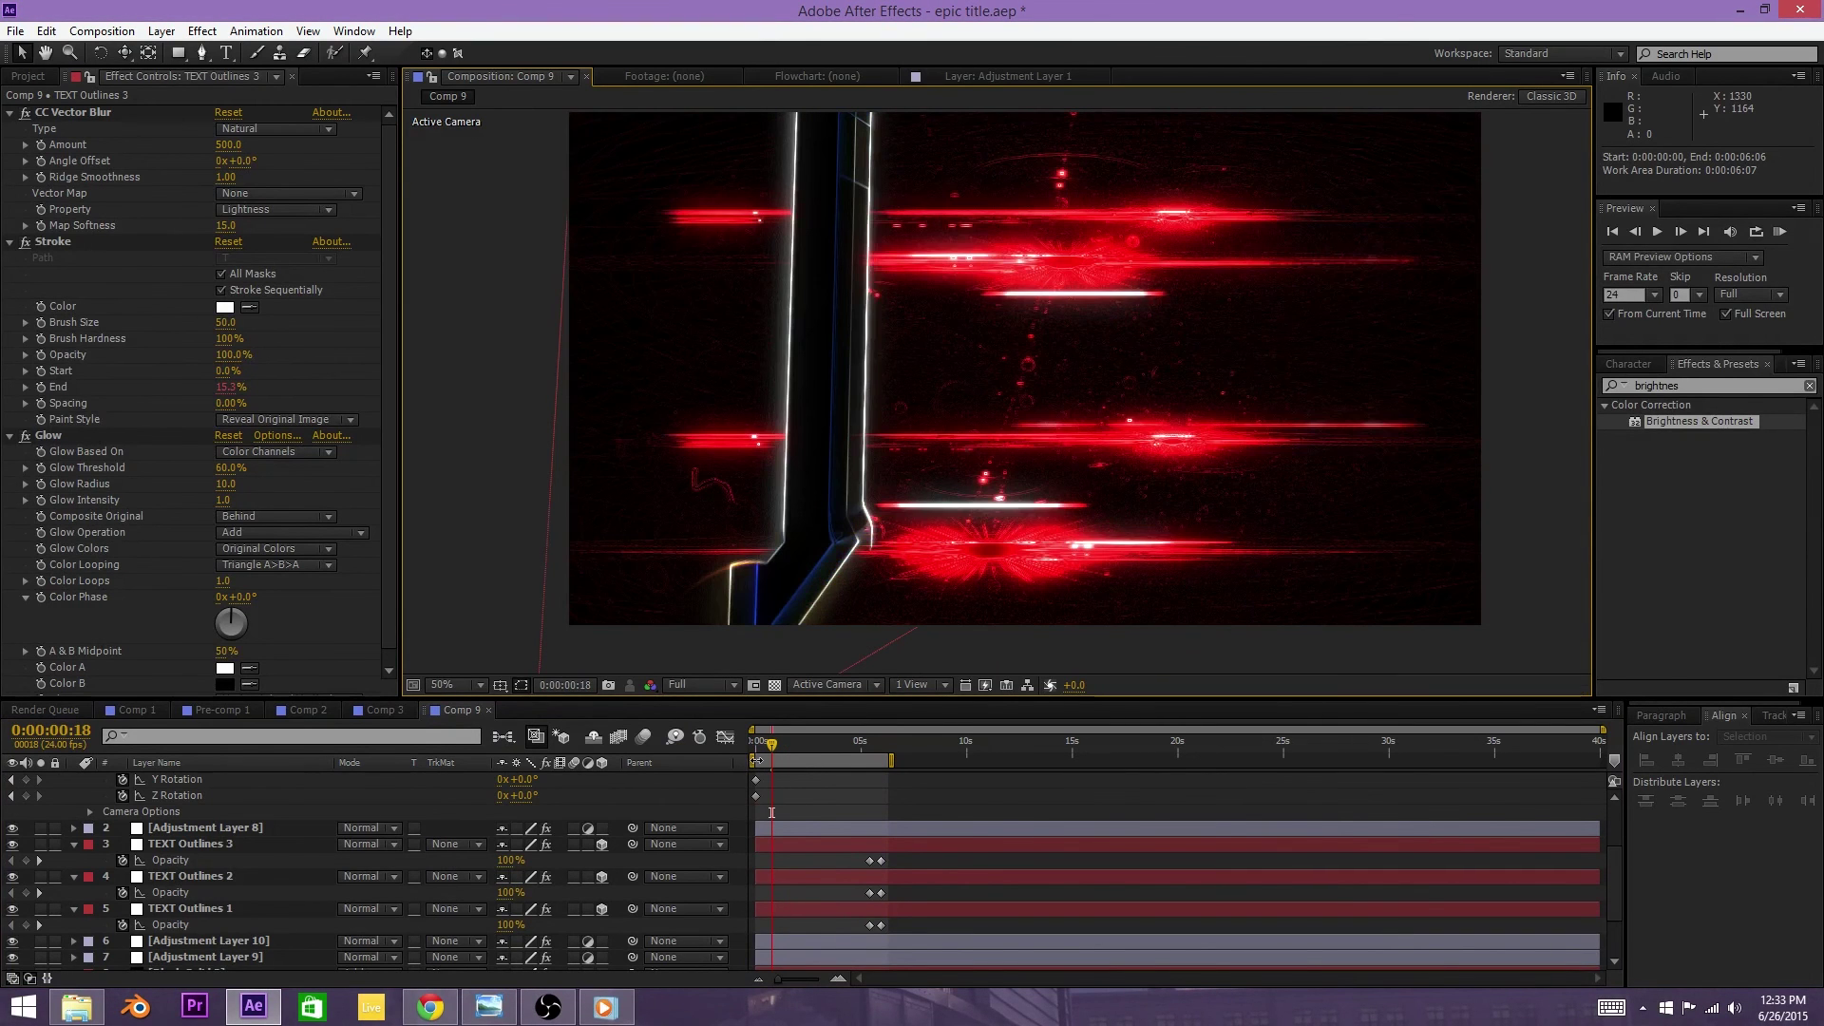
key("shift+Page_Up")
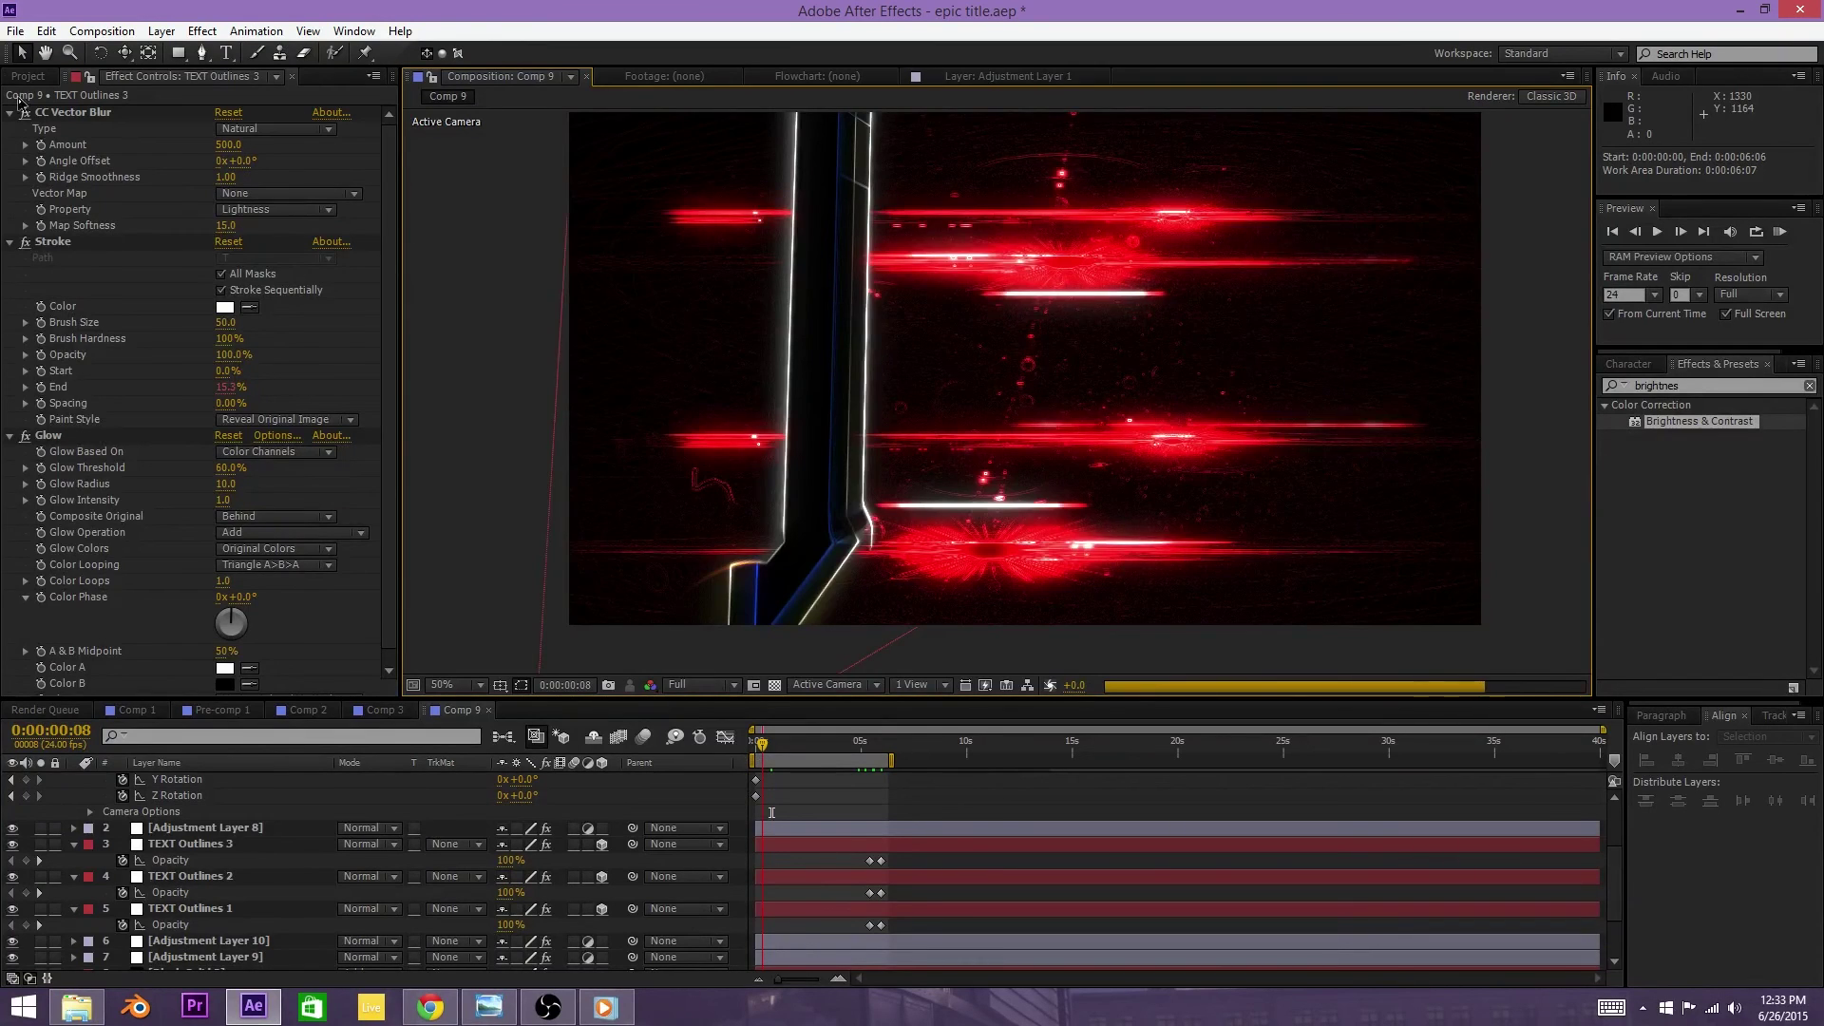
Step: Create a new composition from the epic title.mp4 footage and preview it
left_click(28, 76)
left_click(59, 406)
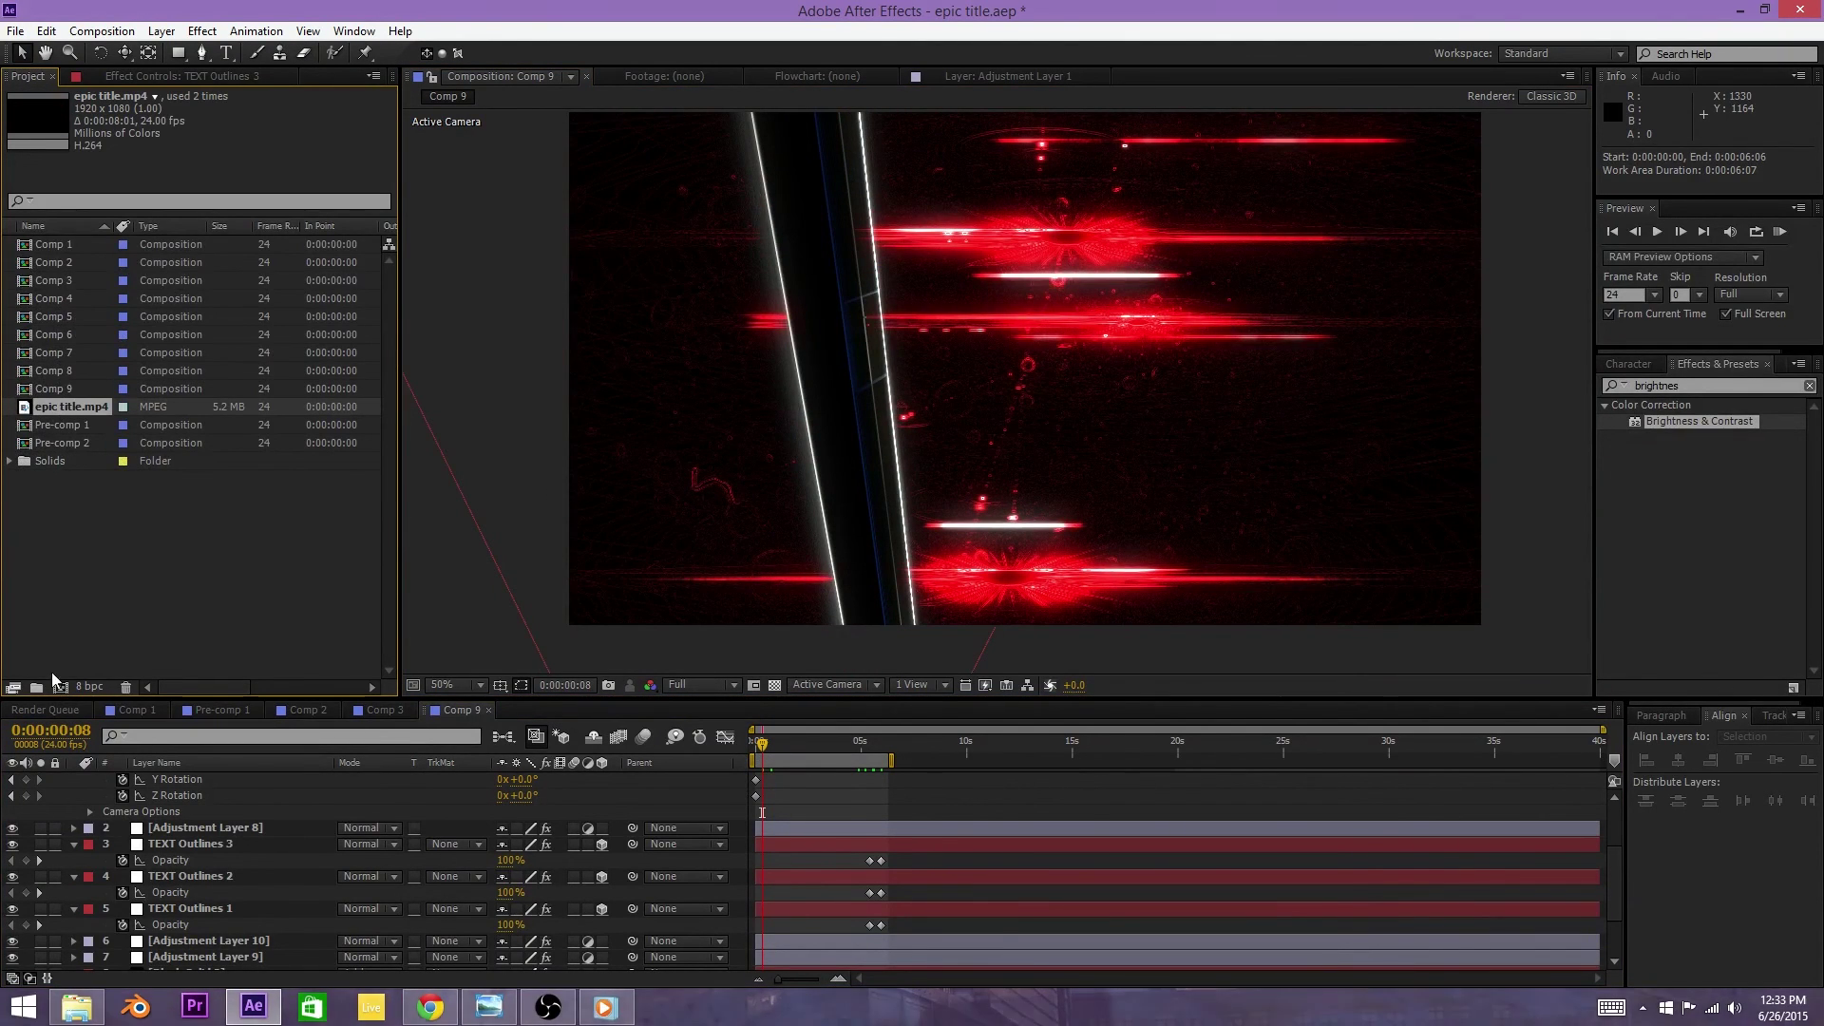
left_click_drag(58, 406, 59, 687)
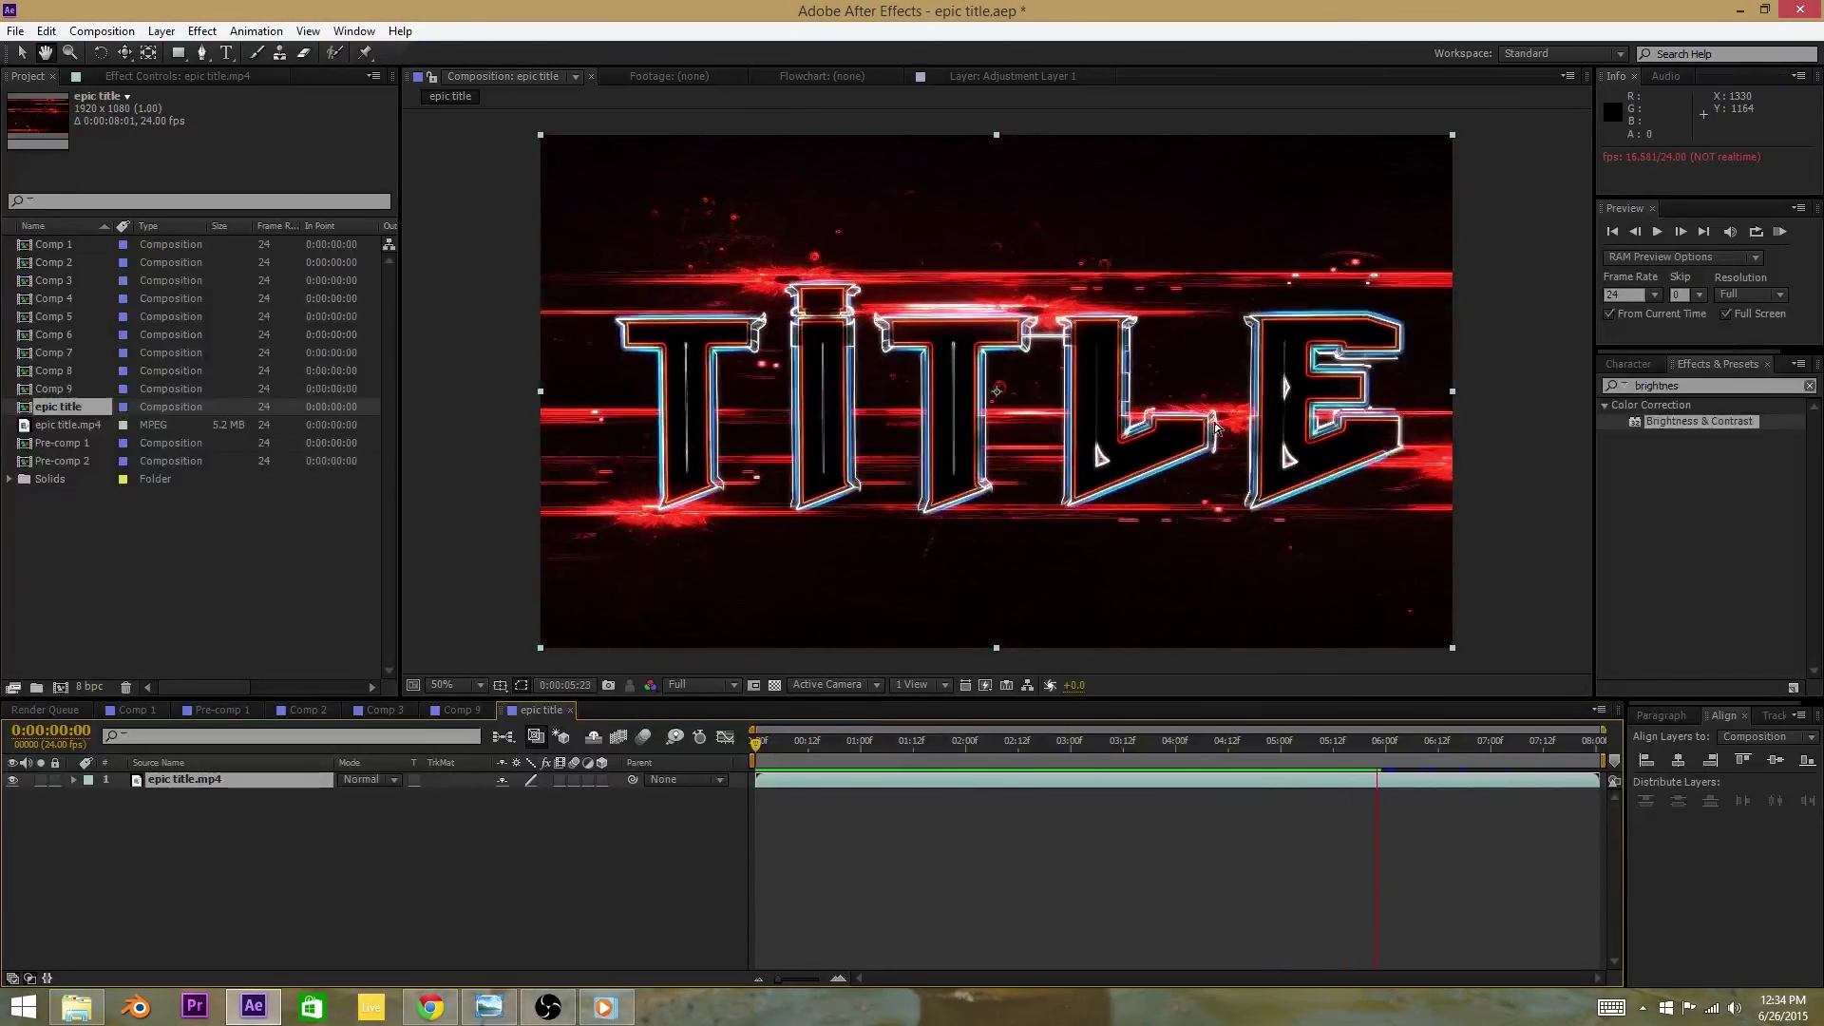
left_click_drag(774, 741, 340, 829)
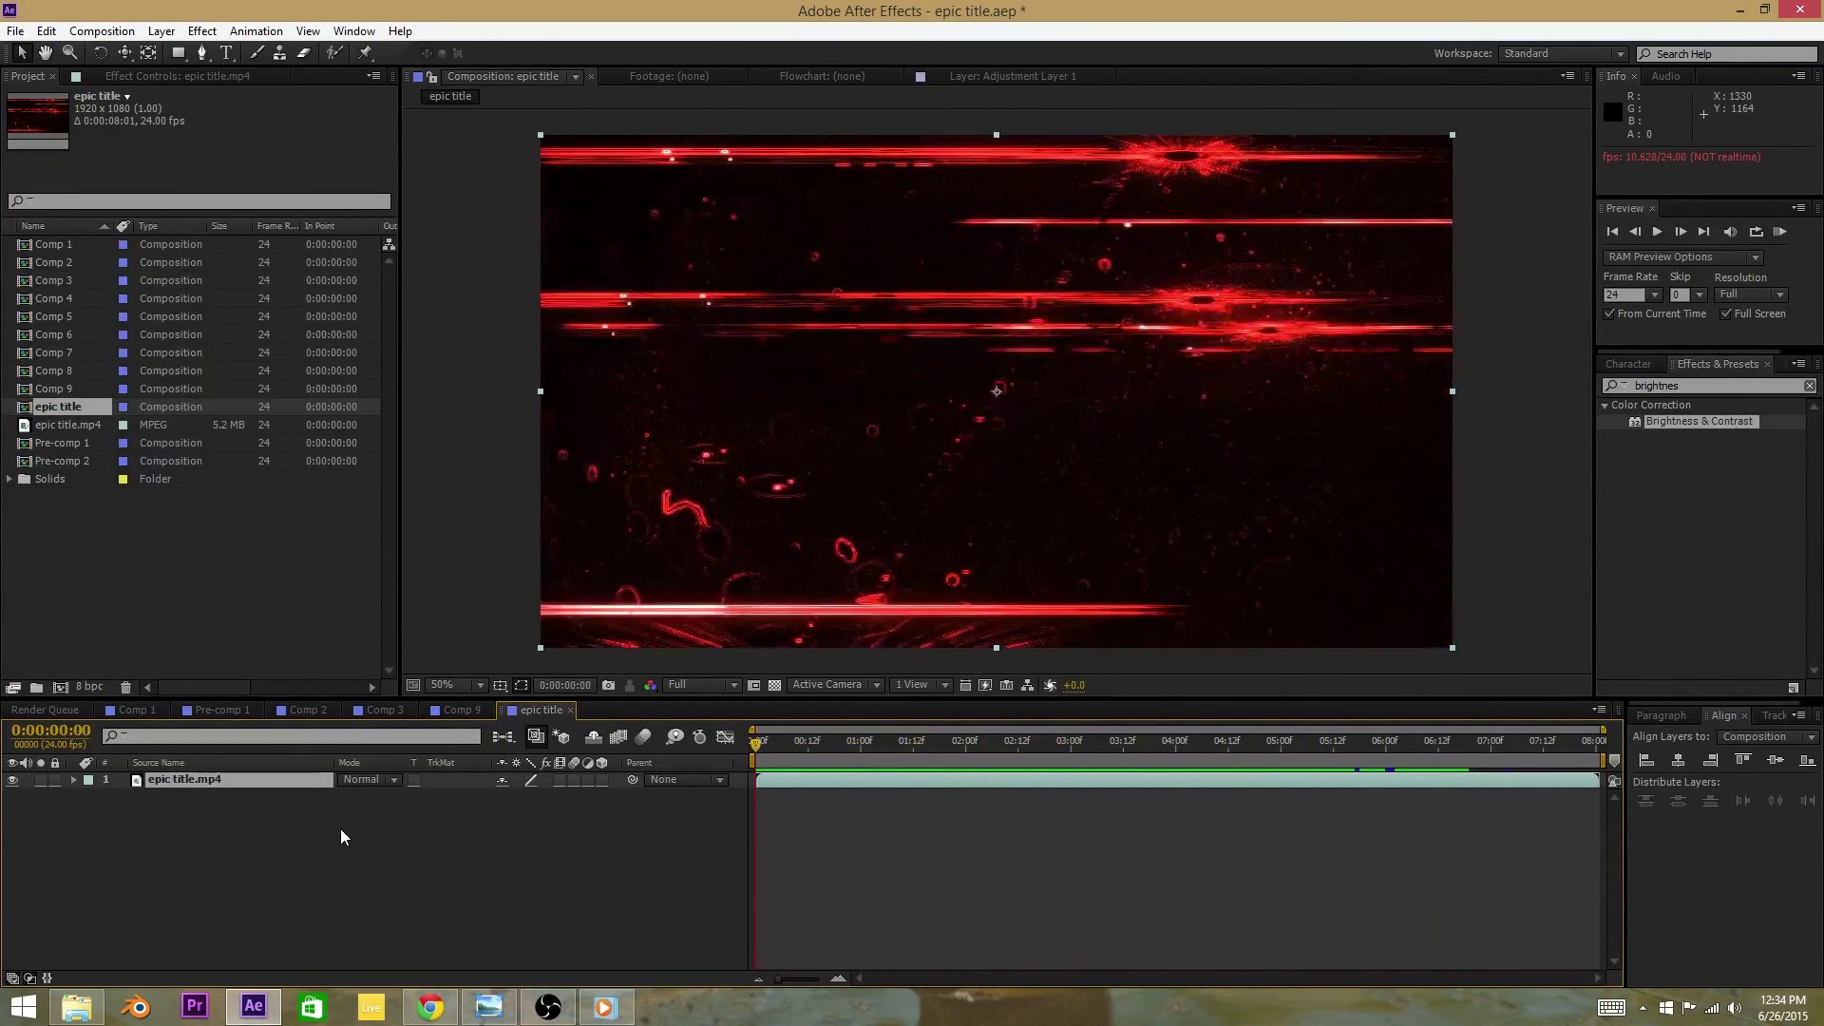
Step: Apply CC Time Blend to the epic title.mp4 layer and set its Transfer mode to Add
left_click_drag(1660, 431, 1466, 457)
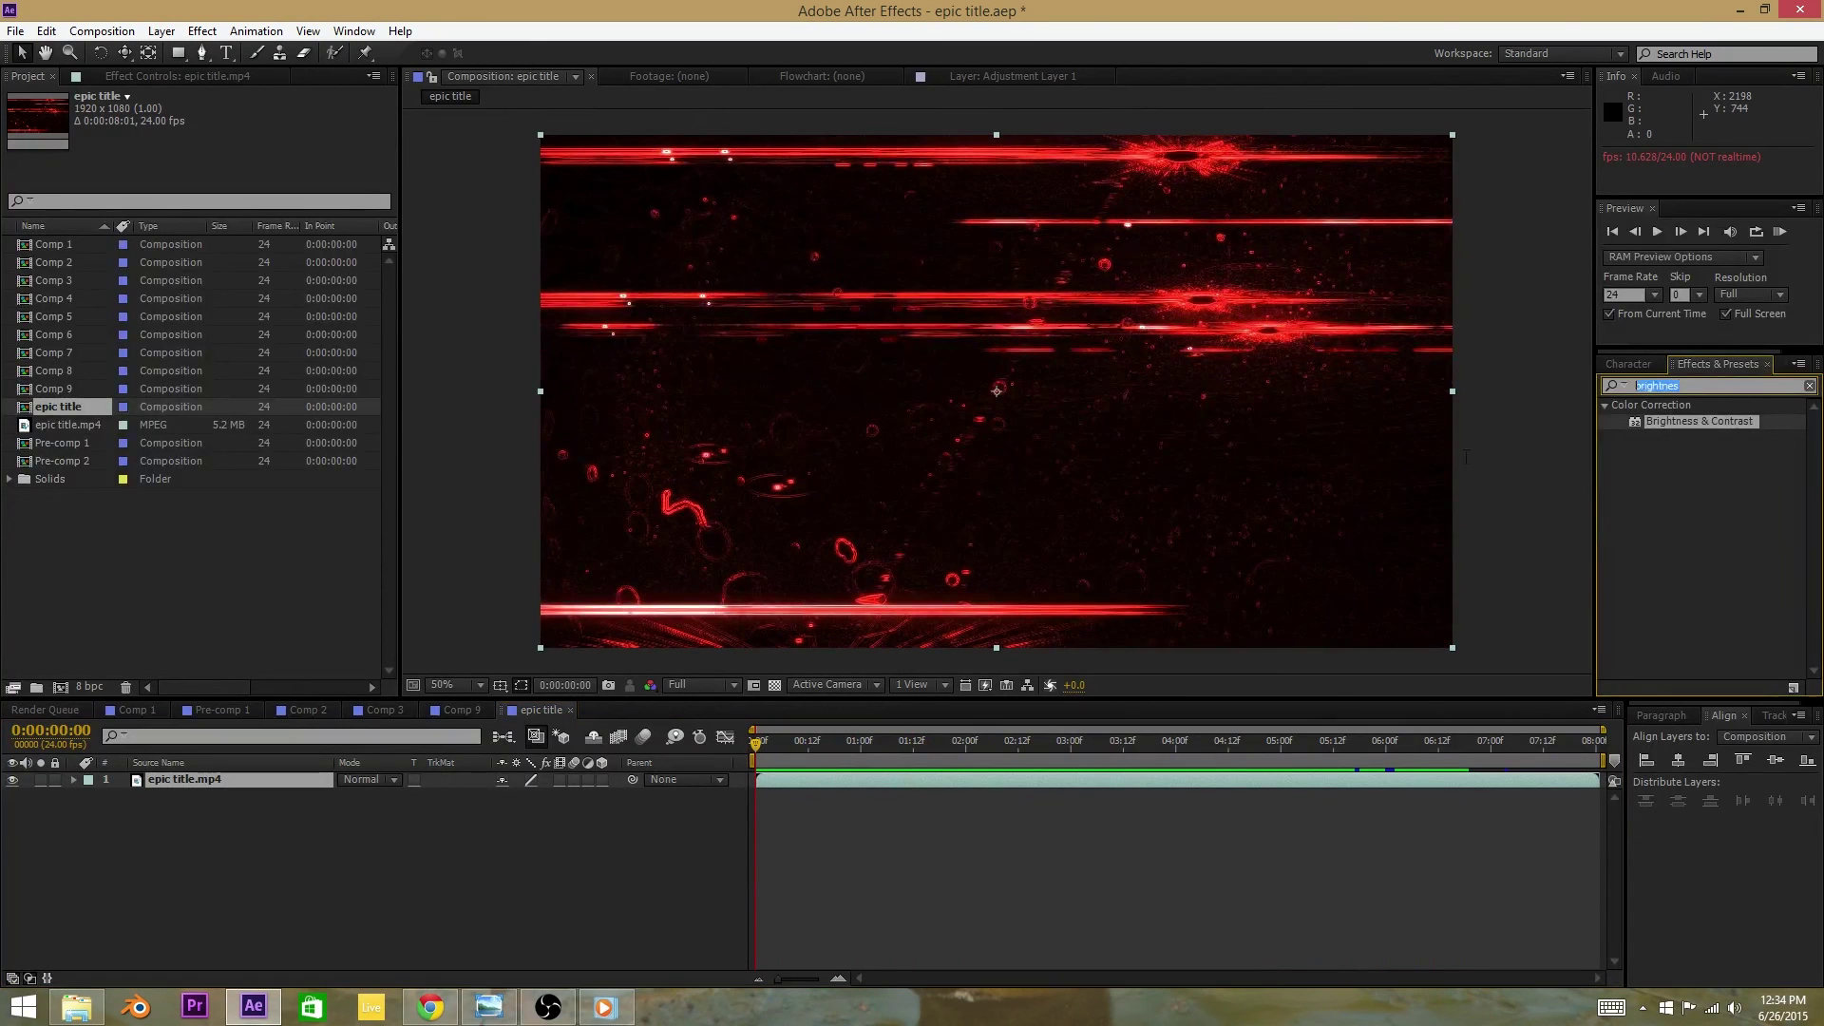
type("timeb")
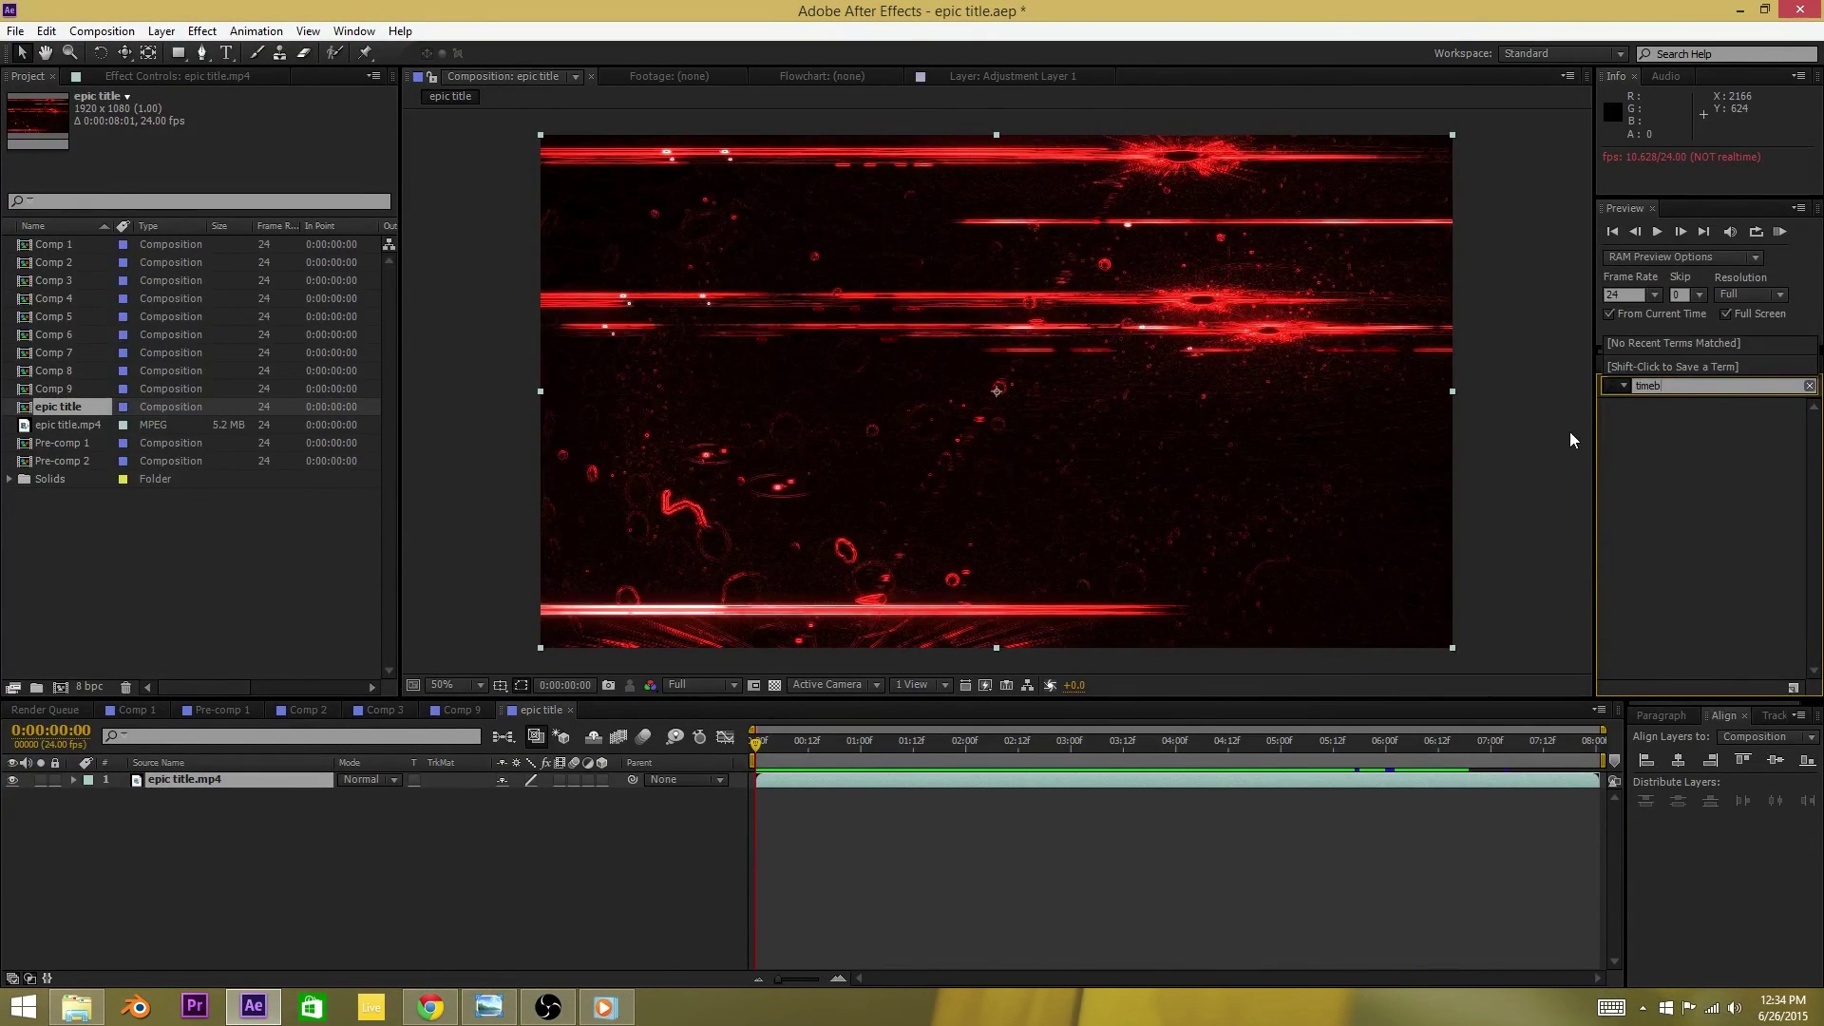
key("BackSpace")
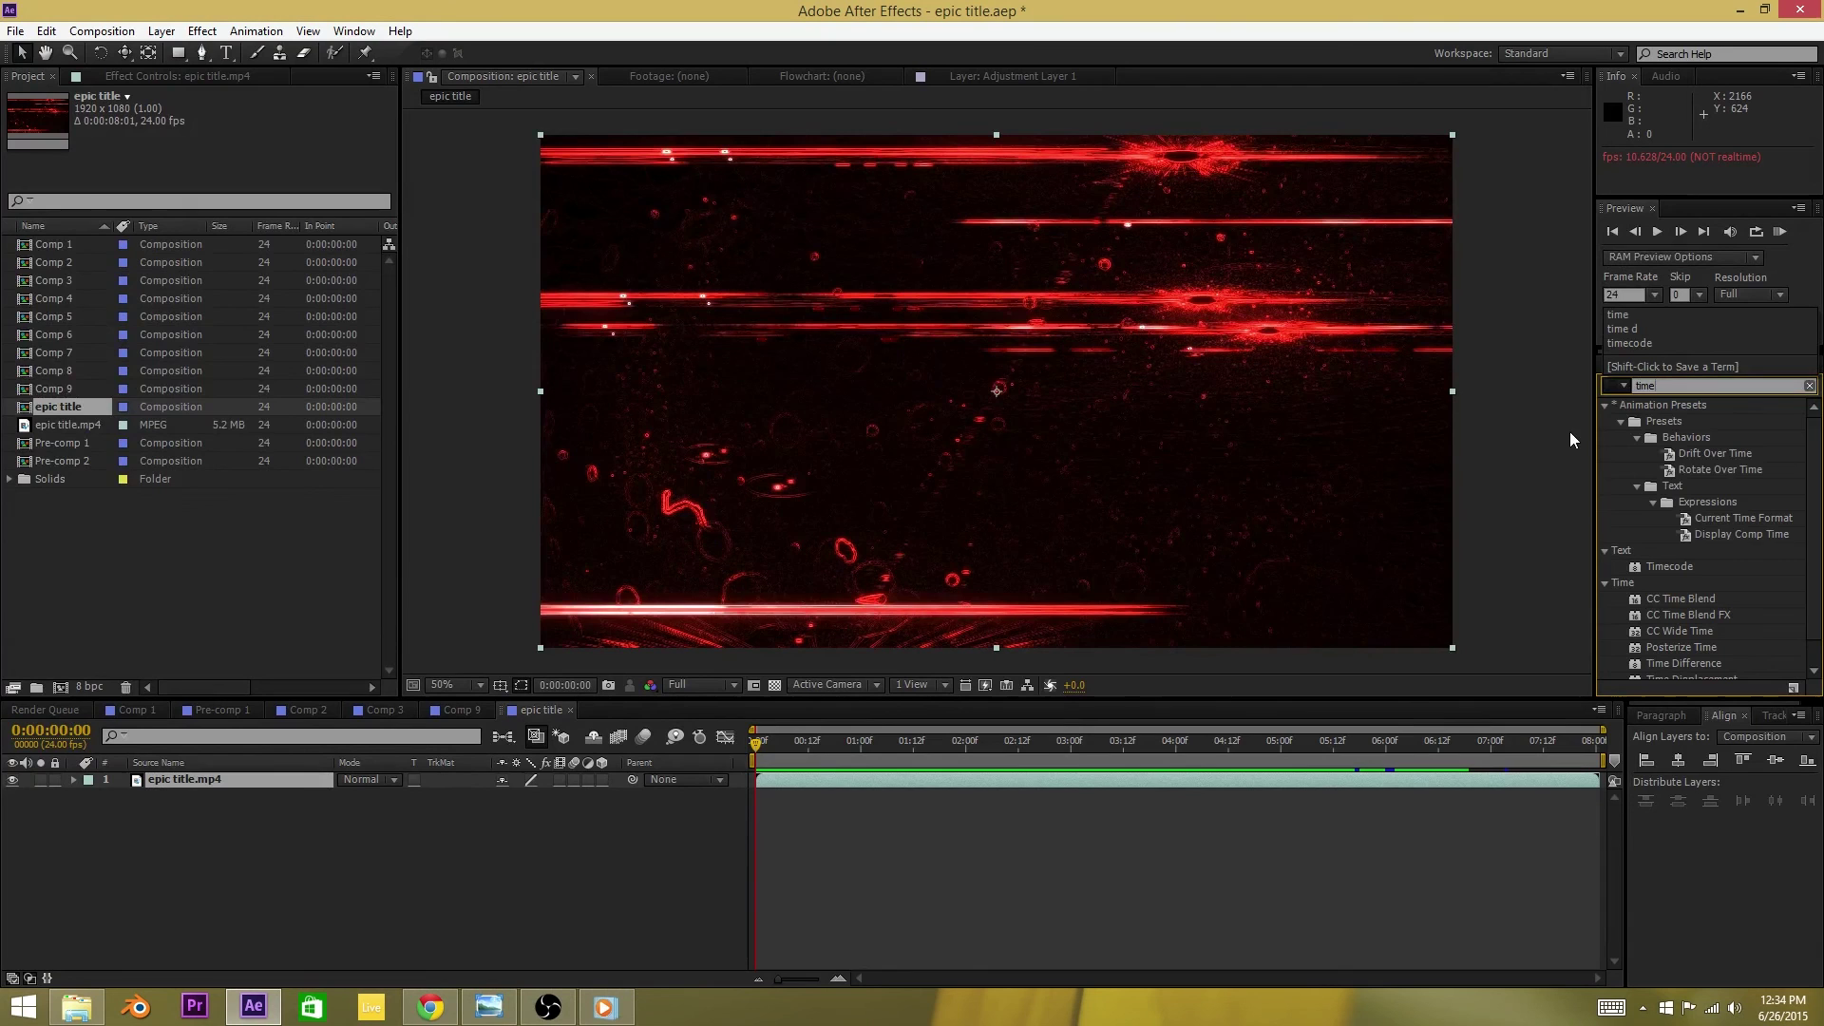
left_click_drag(1685, 599, 220, 775)
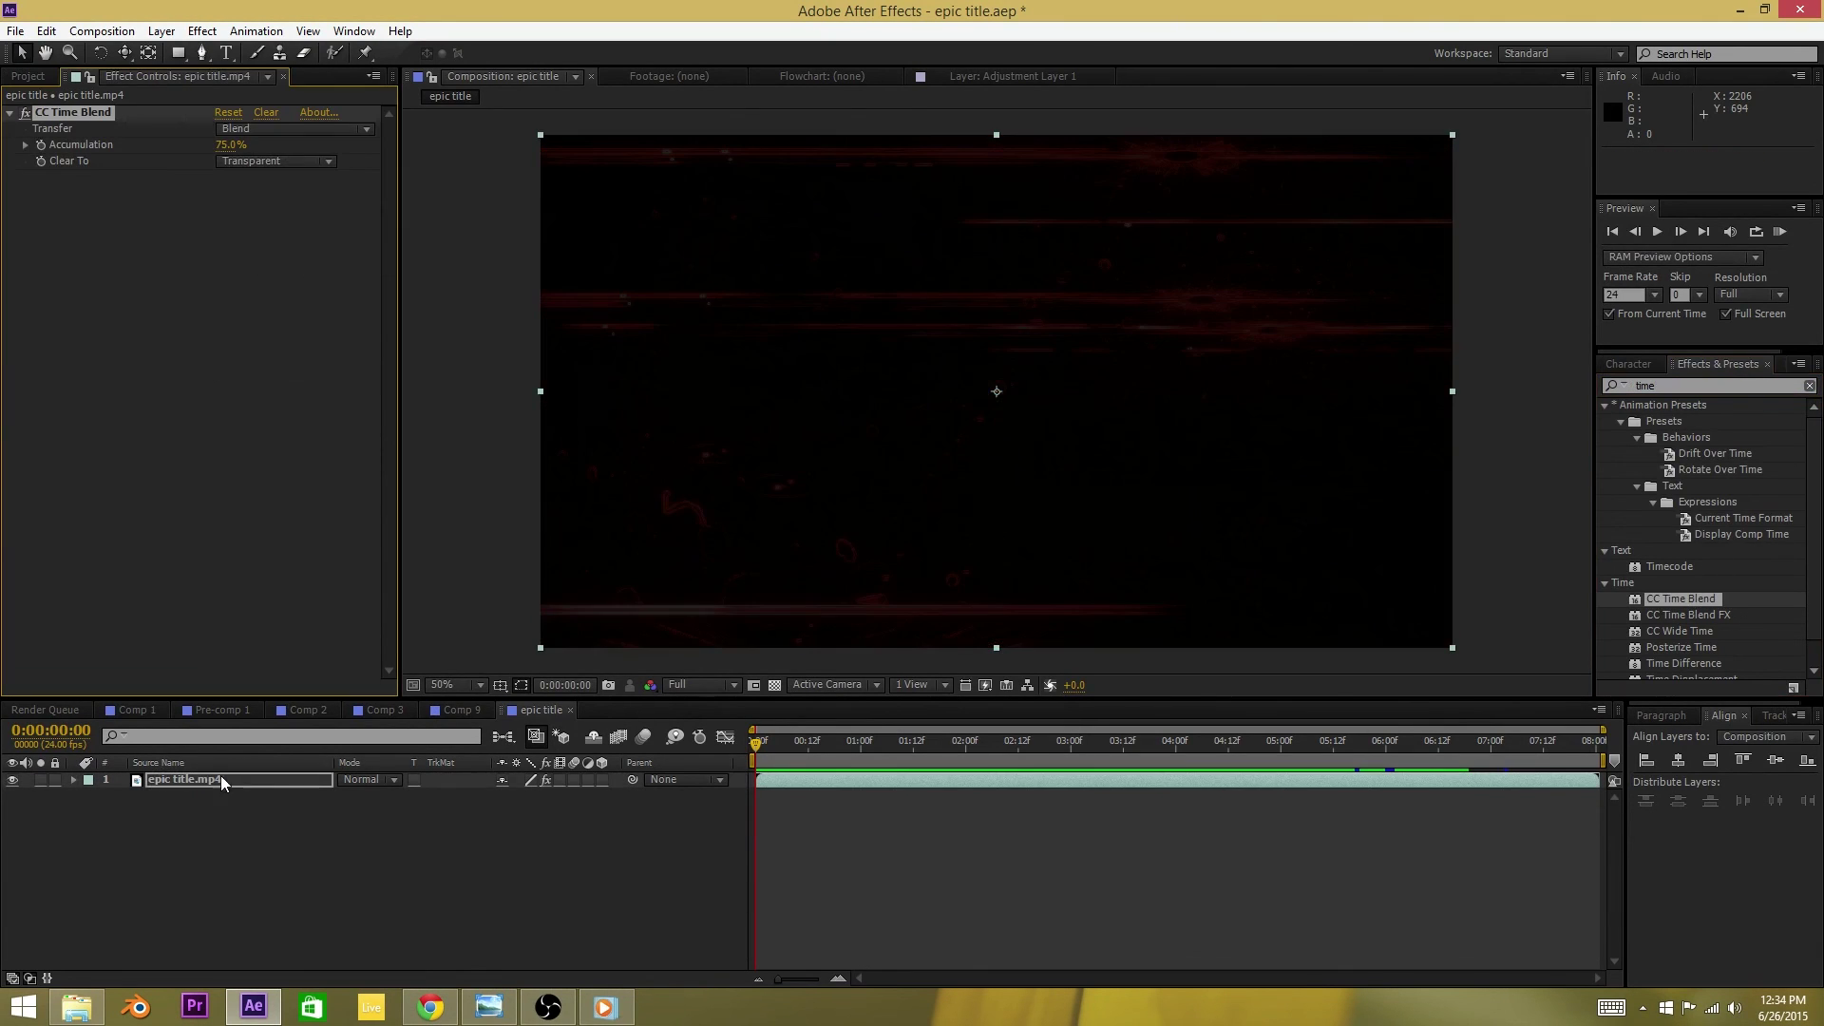
left_click(269, 133)
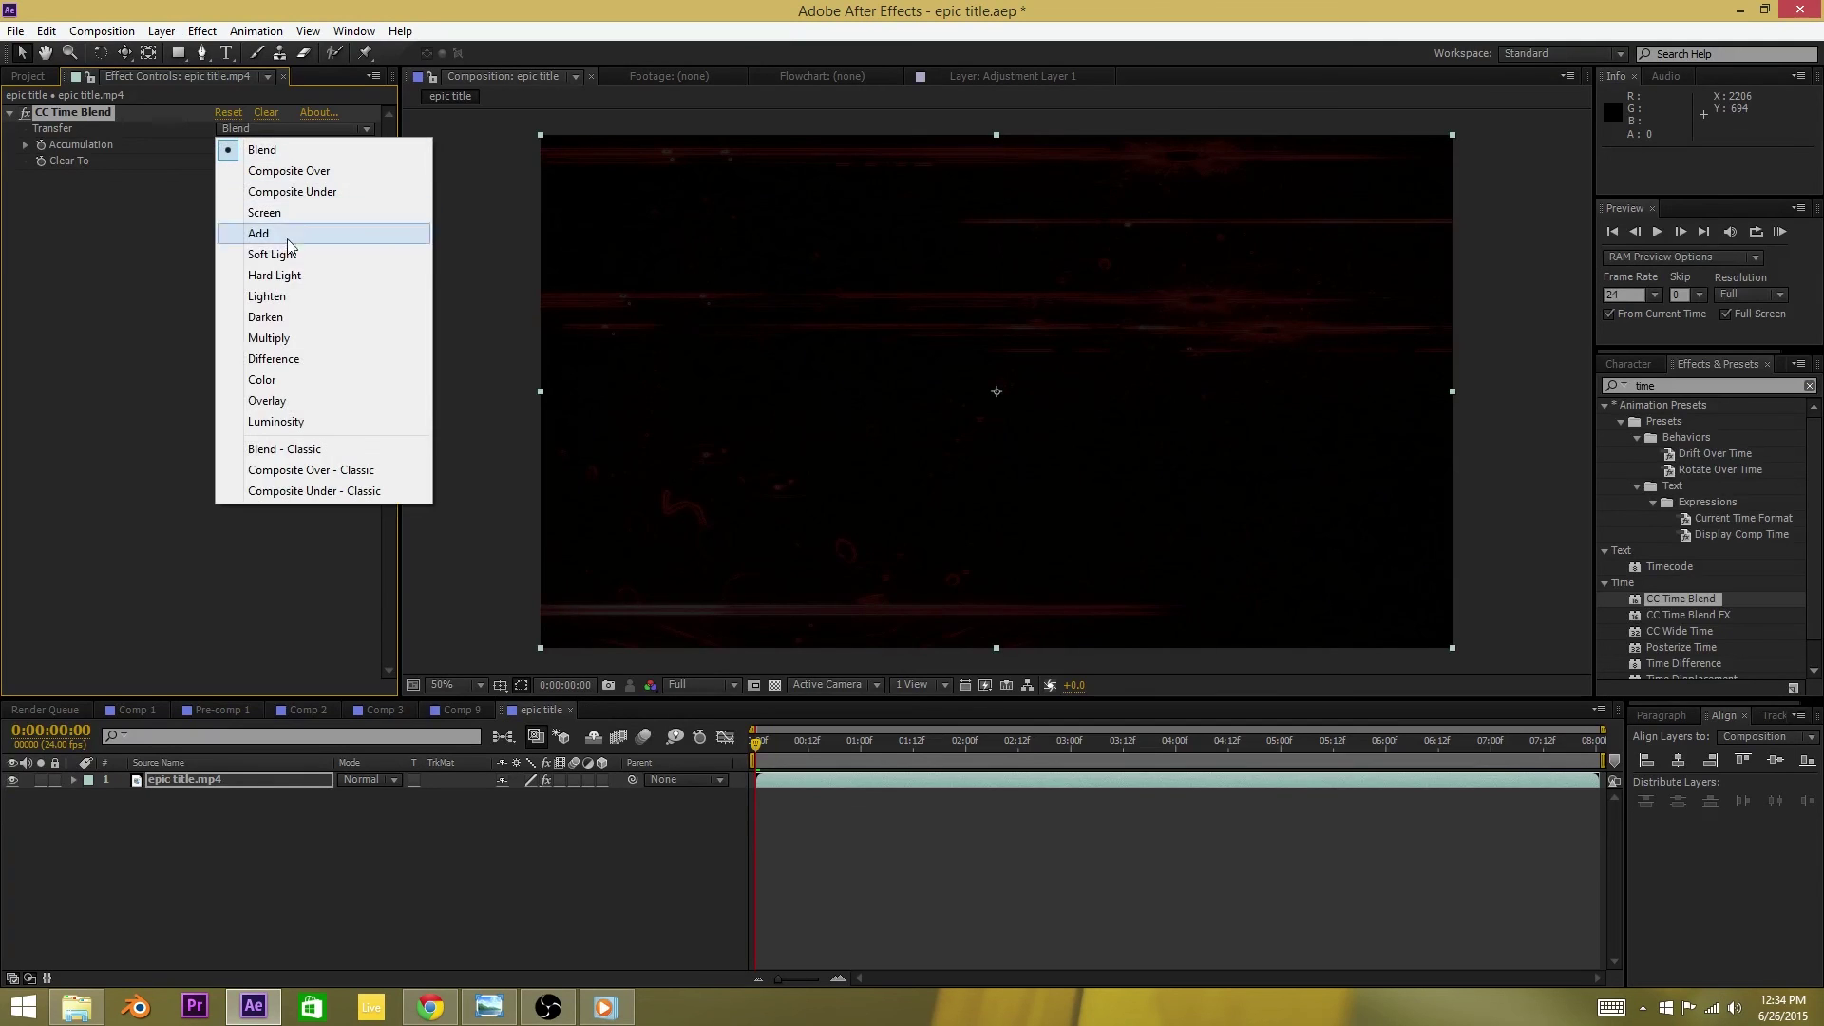
left_click(285, 232)
Step: Play back the time-blended clip from the start and again from 0:00:02:20
key("space")
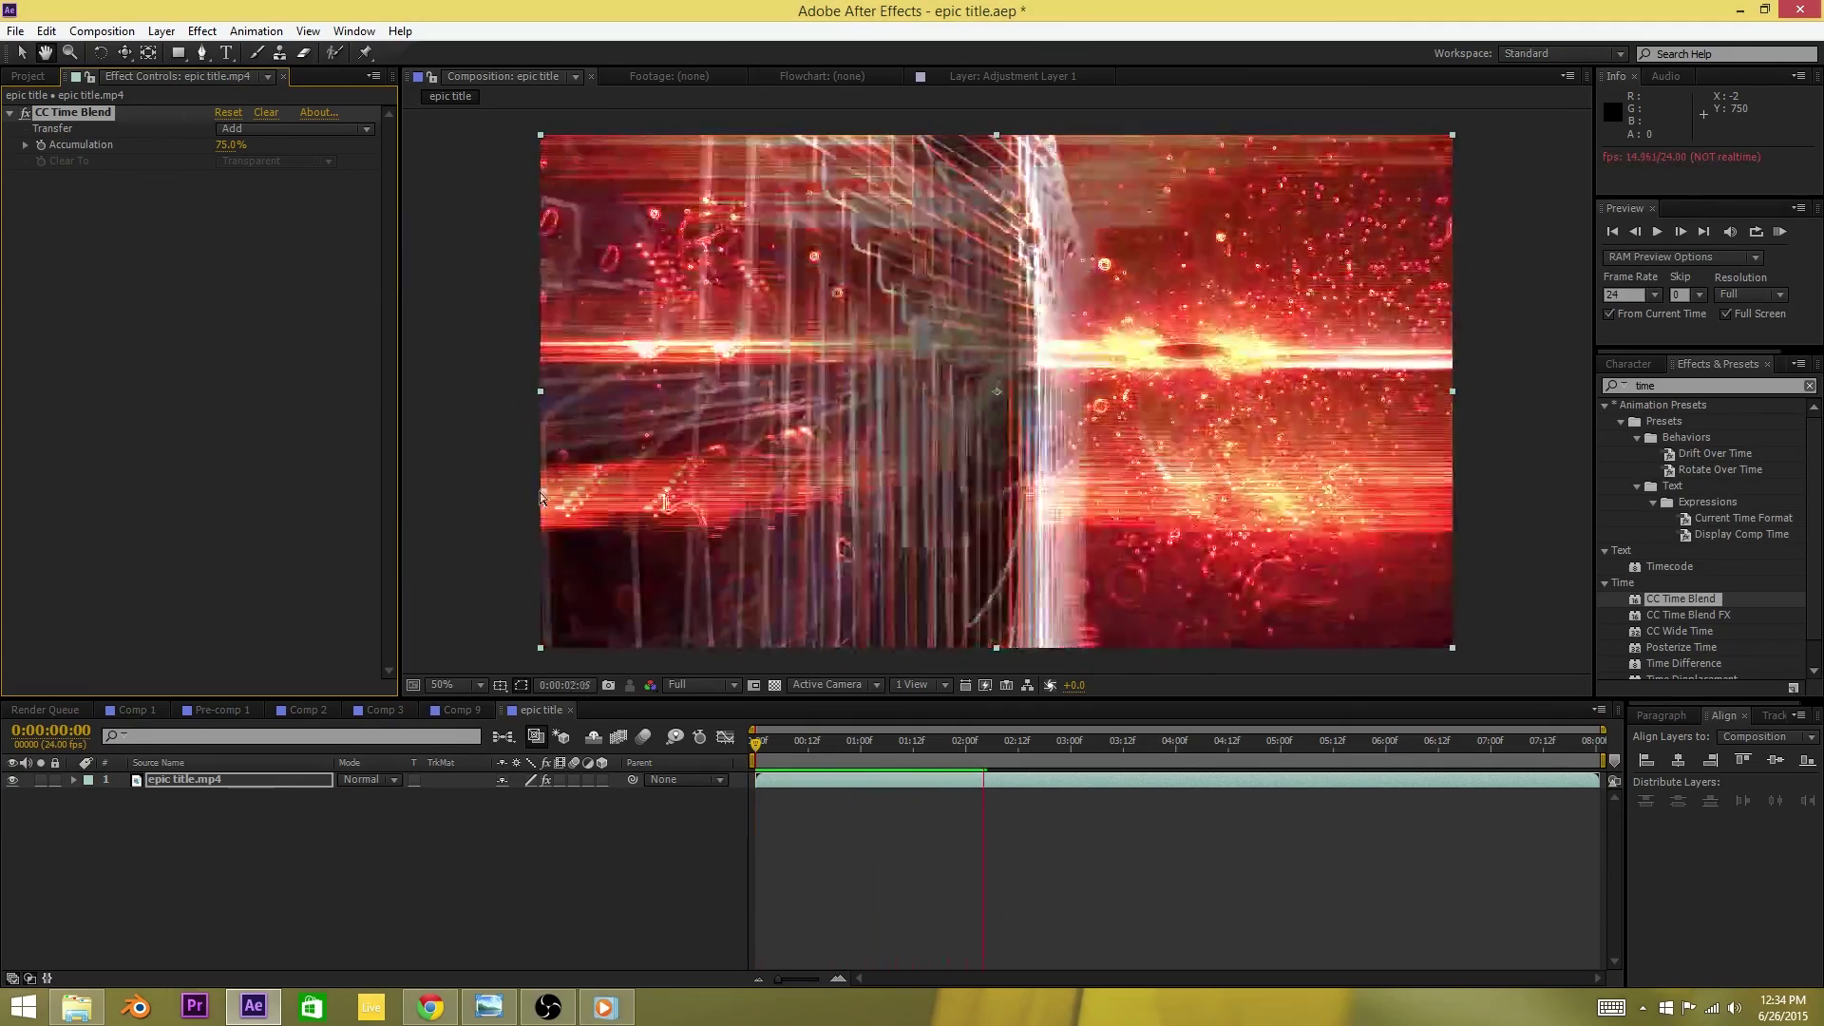
key("space")
left_click_drag(990, 742, 1053, 742)
key("space")
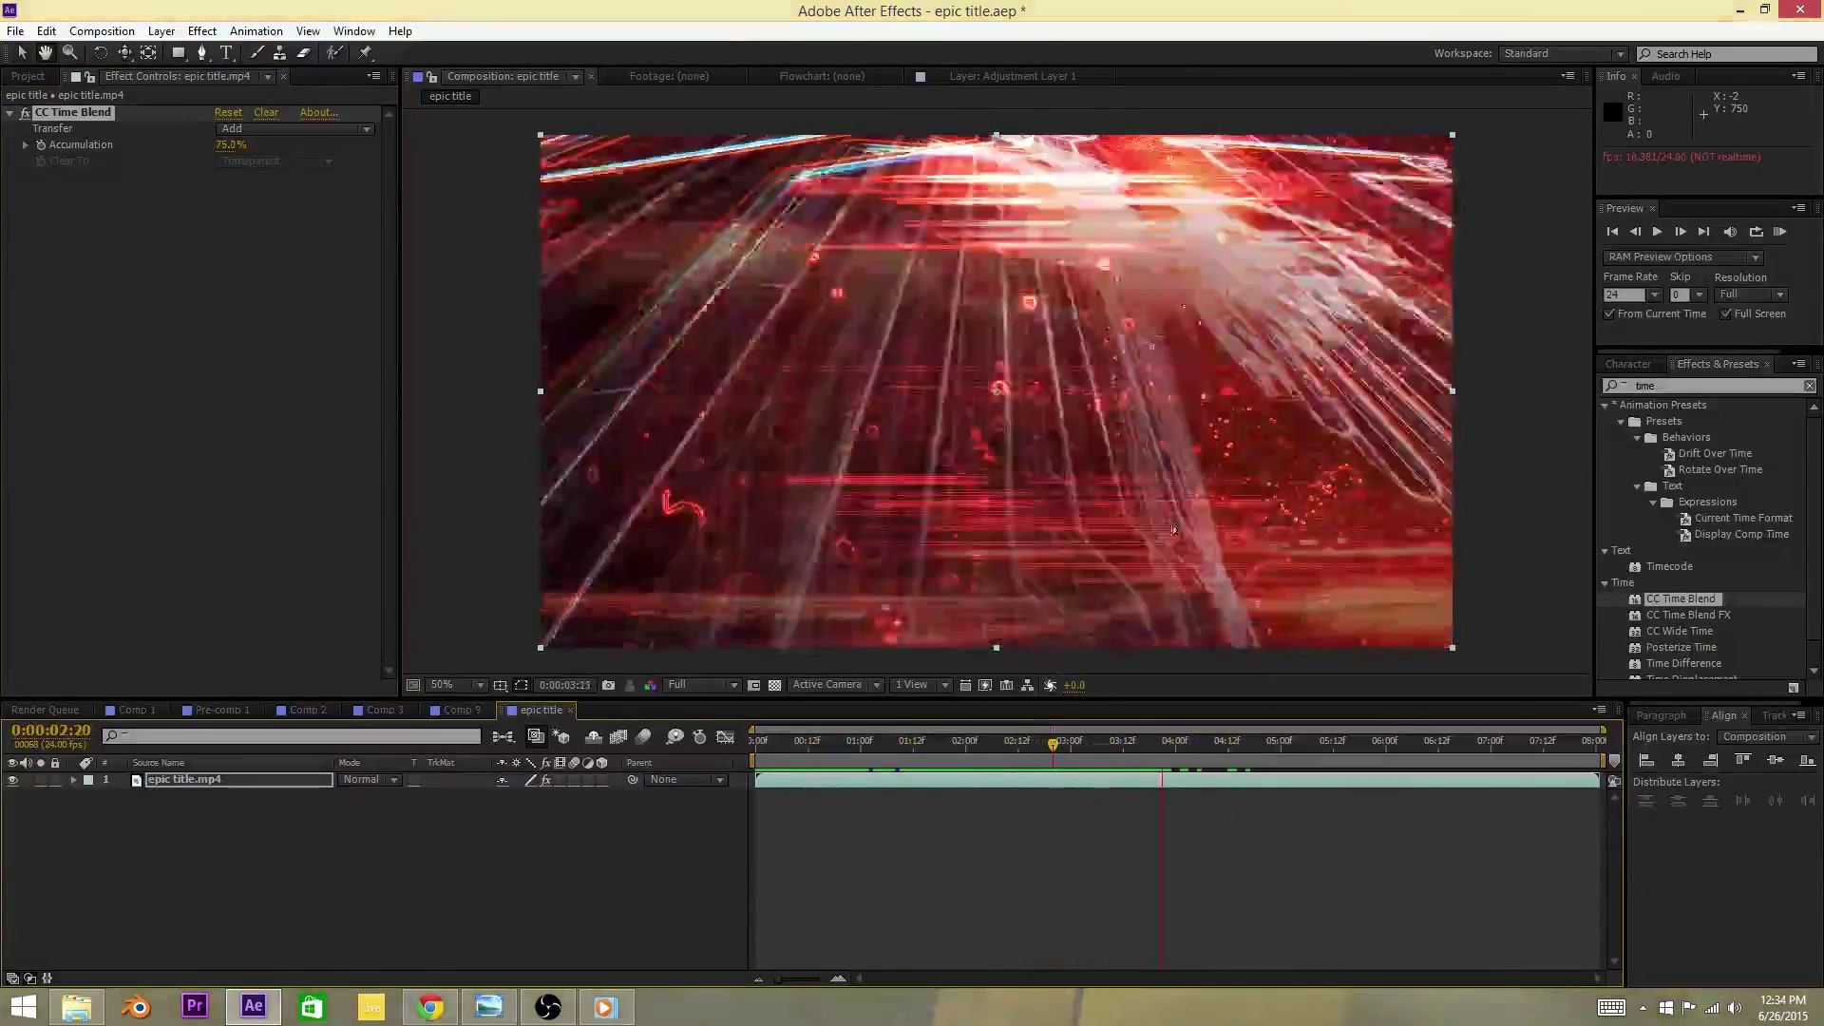
key("space")
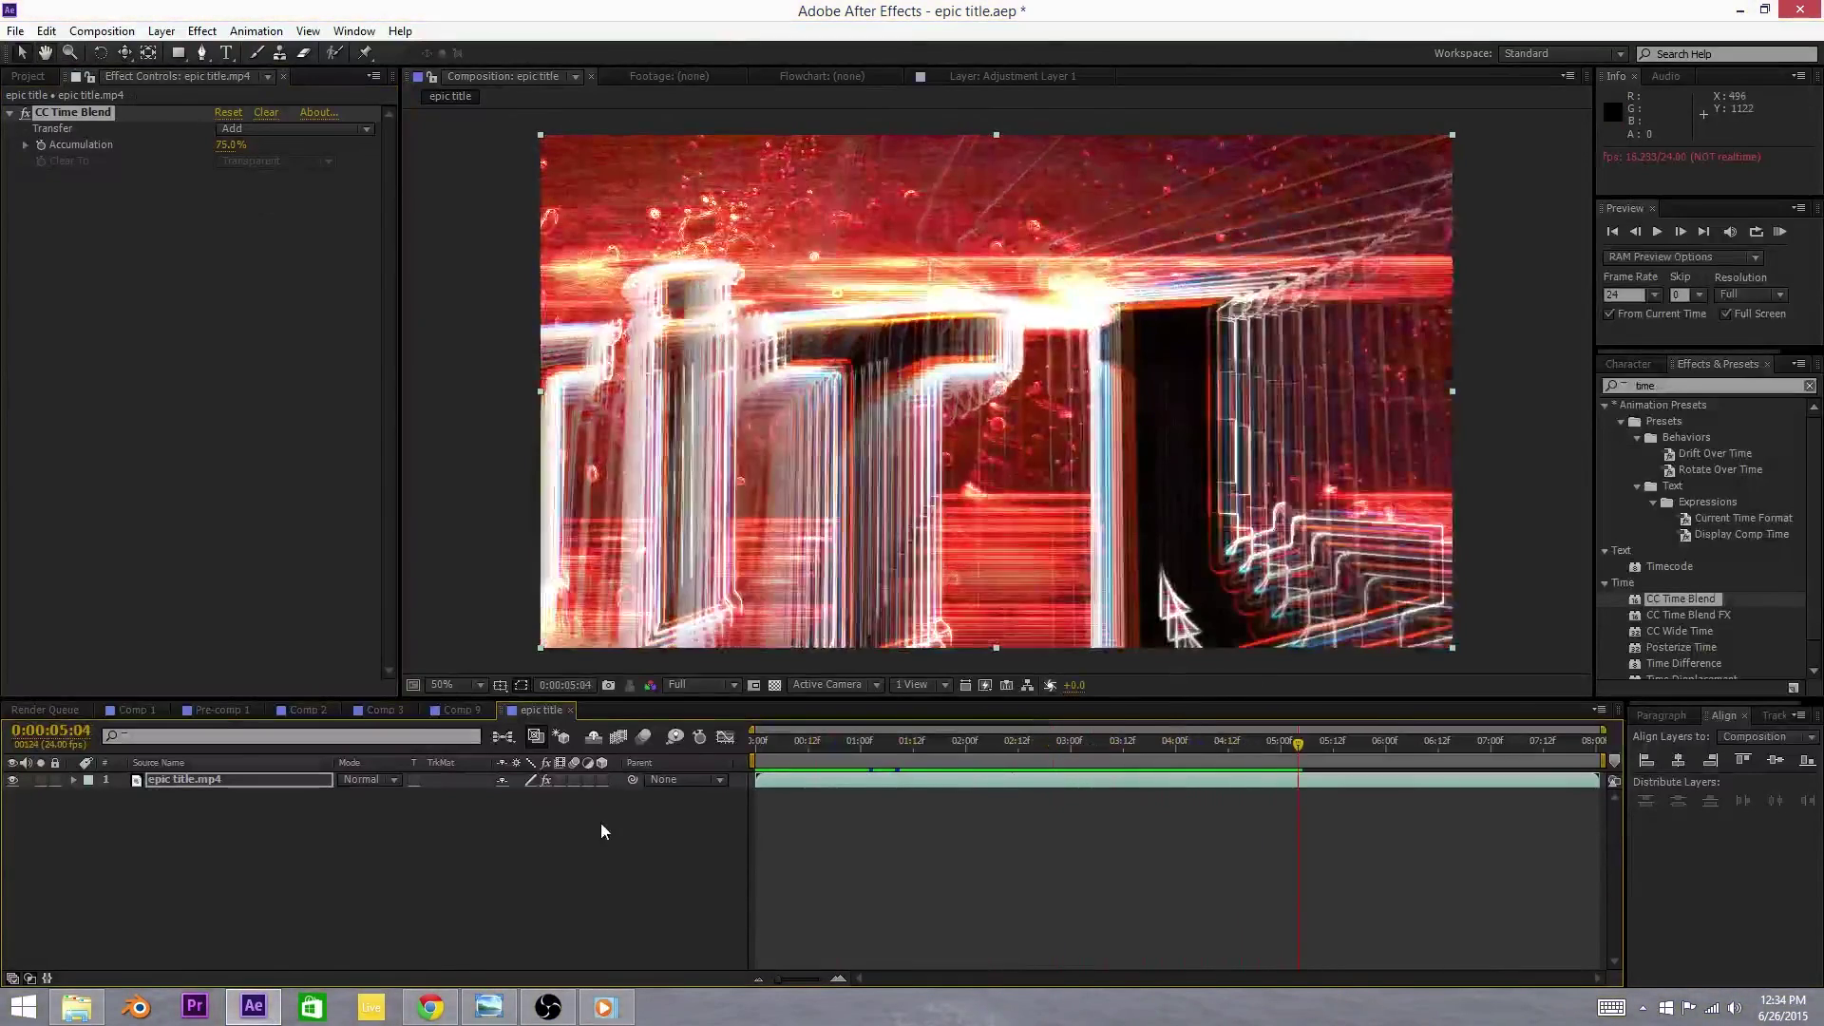
Step: Clear CC Time Blend's accumulated frames at the start of the composition and replay the clip
key("Home")
left_click(270, 111)
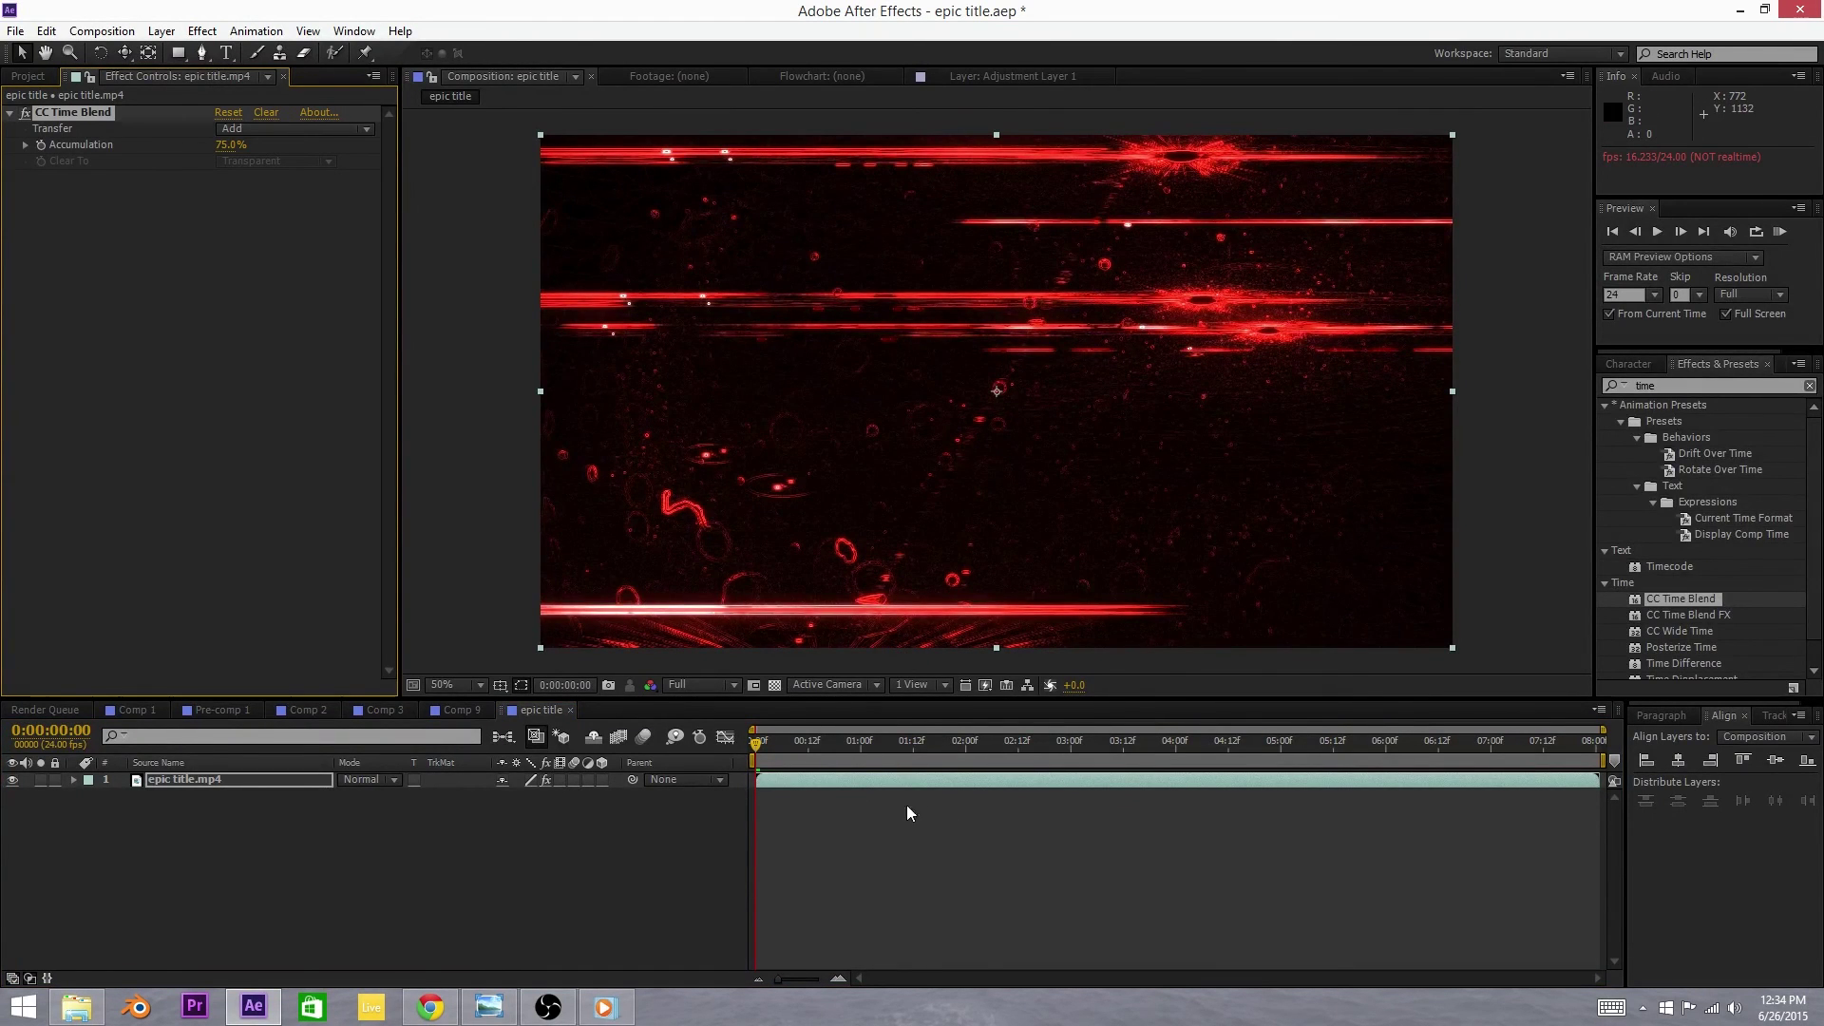
key("space")
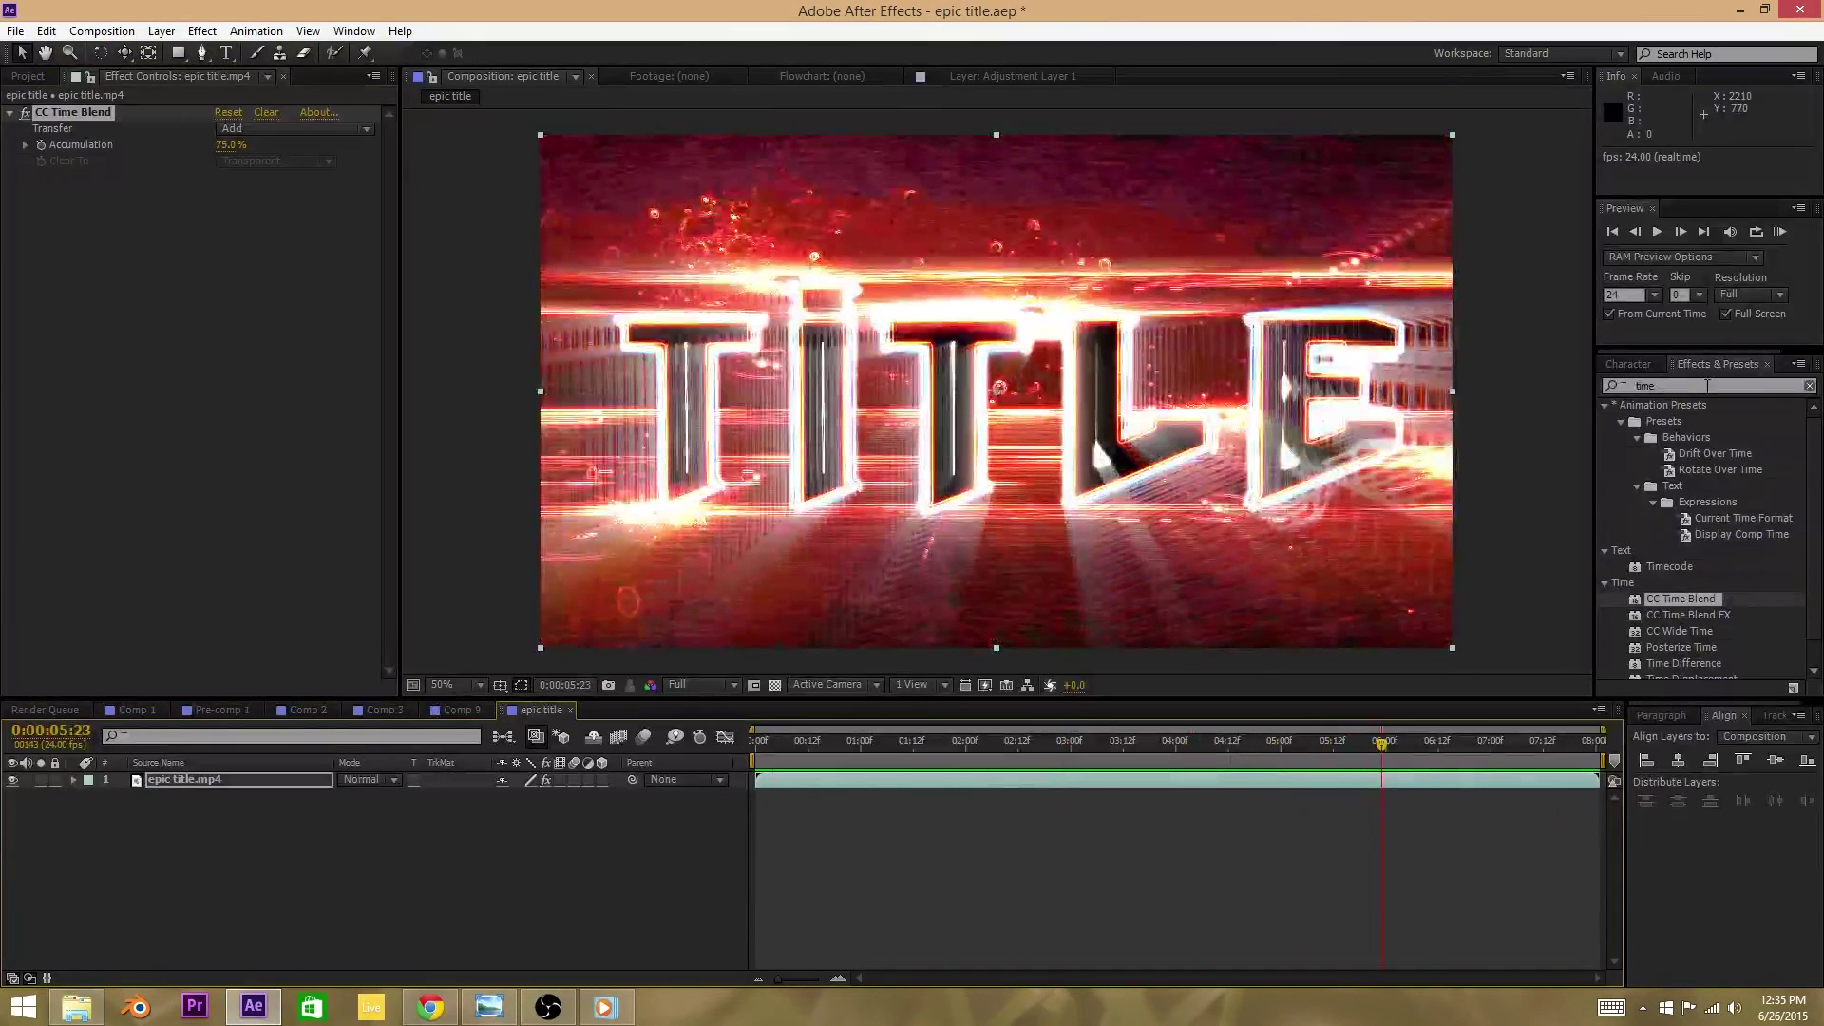
Step: Apply Curves to the epic title.mp4 layer and lower the highlight end of the RGB curve
left_click(1707, 386)
type("curves")
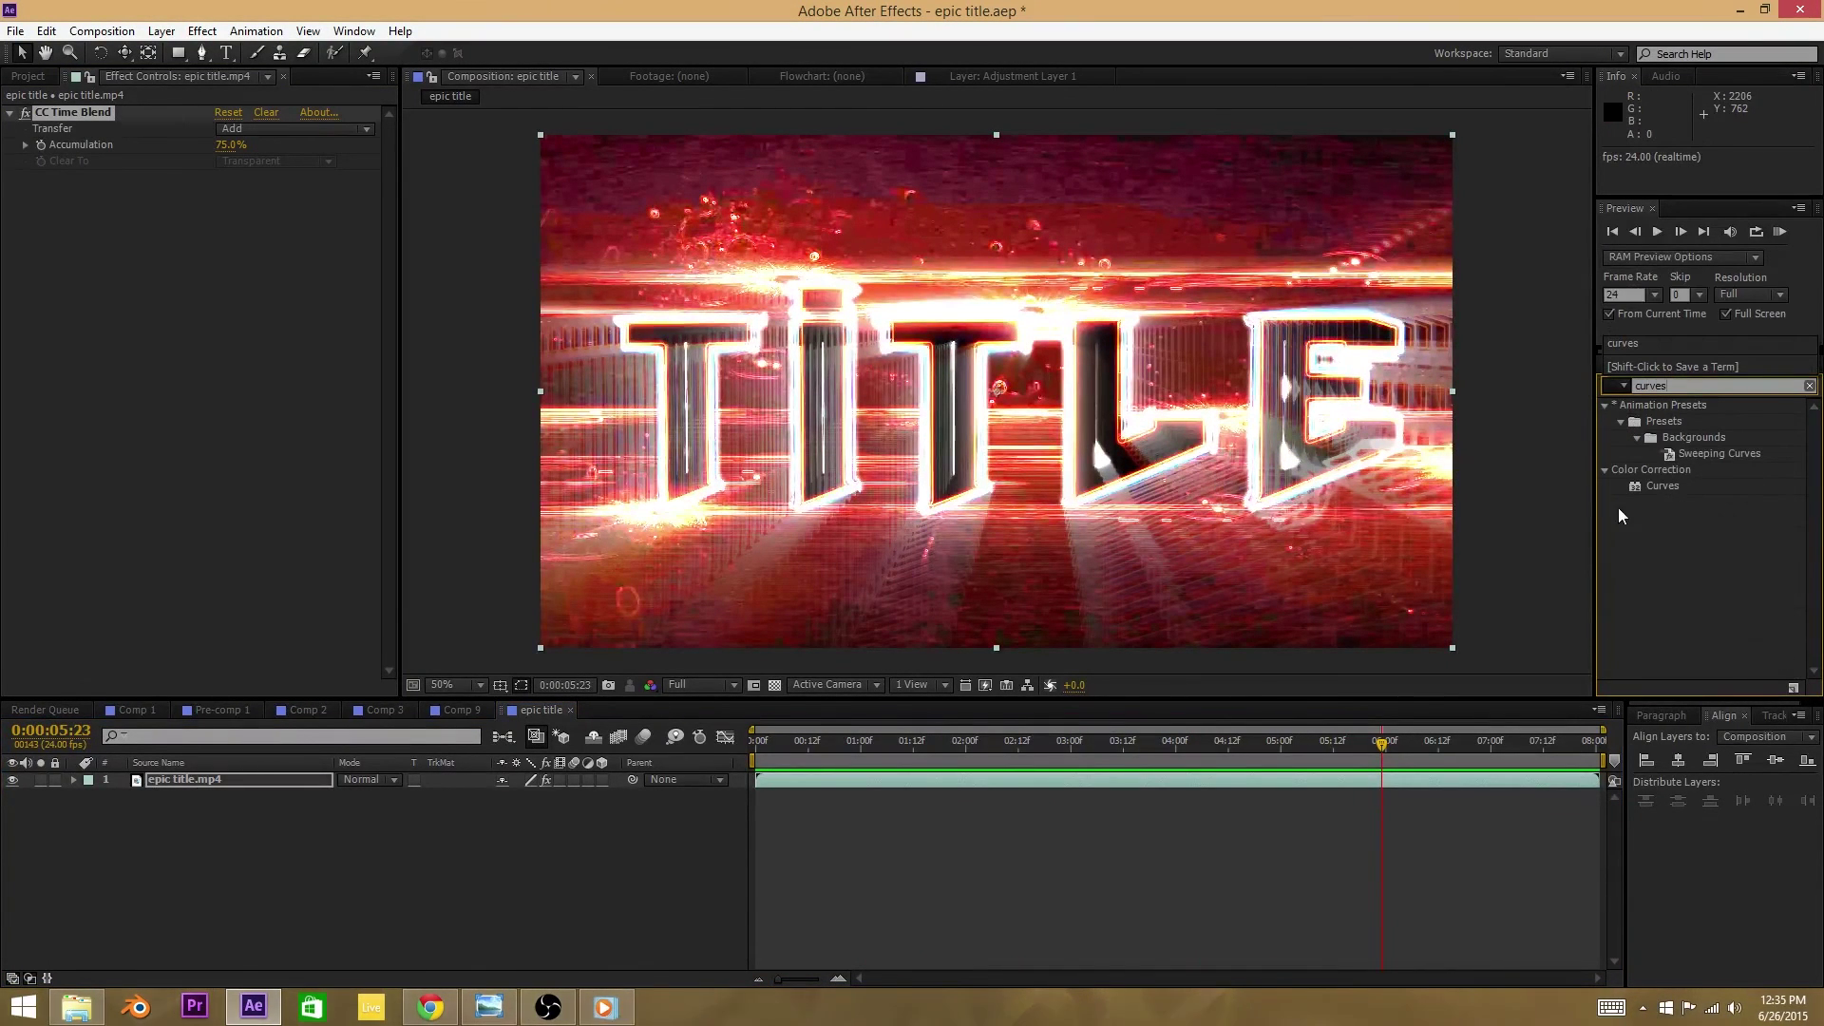
left_click_drag(1658, 486, 111, 415)
left_click_drag(206, 229, 183, 262)
left_click(428, 356)
scroll(766, 409, "up", 1)
scroll(768, 408, "down", 2)
scroll(768, 408, "up", 1)
left_click_drag(903, 755, 1341, 767)
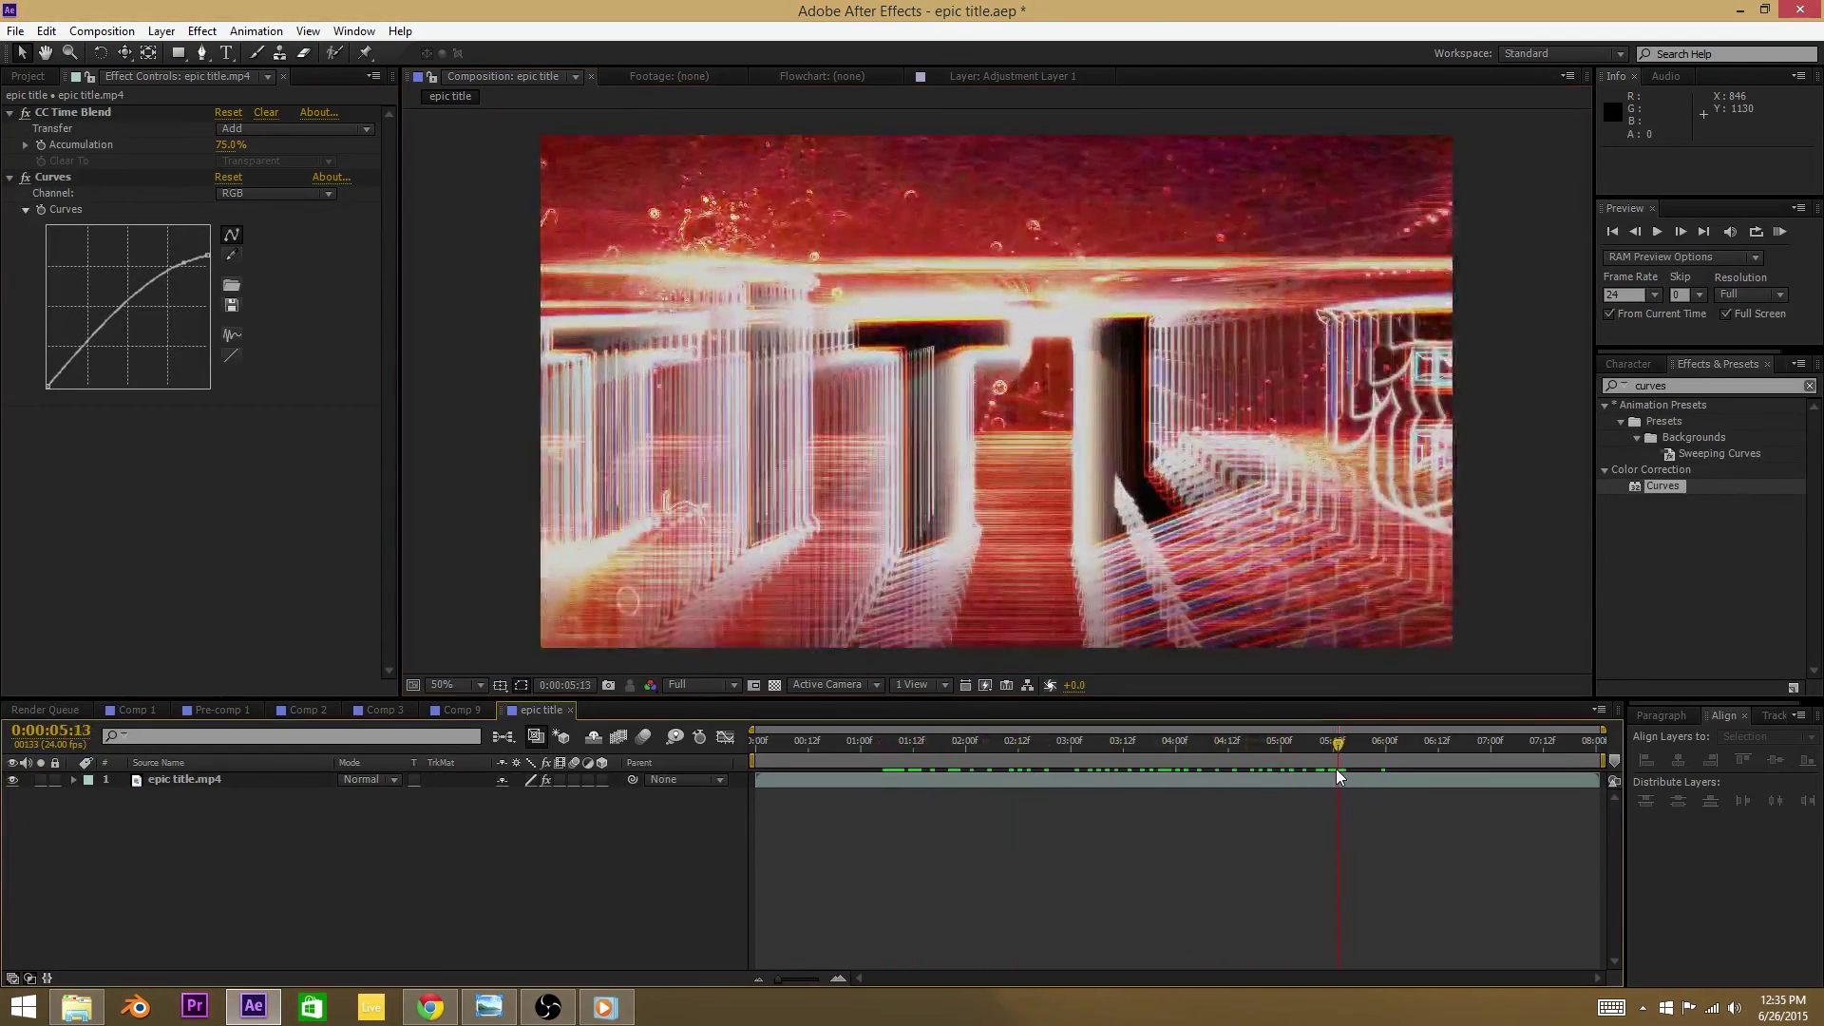